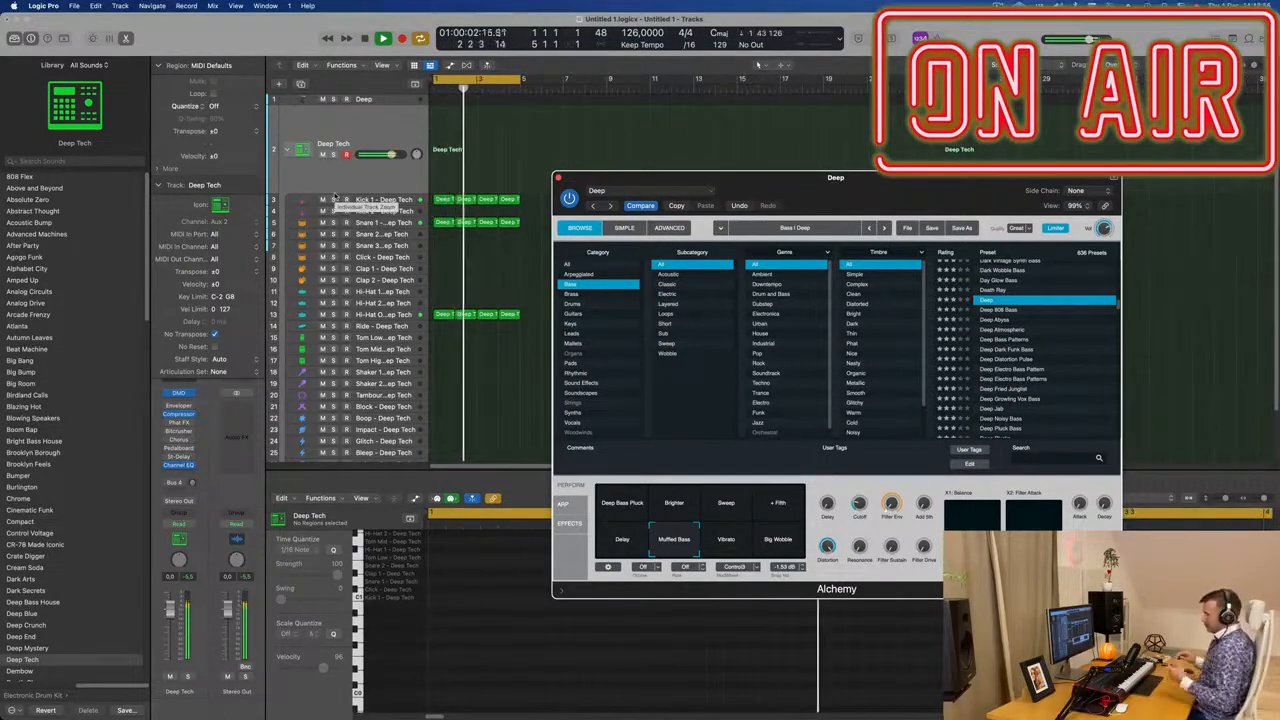
Select the Deep bass track and increase its height until its instrument icon shows
scroll(84, 476, "down", 10)
scroll(84, 476, "up", 10)
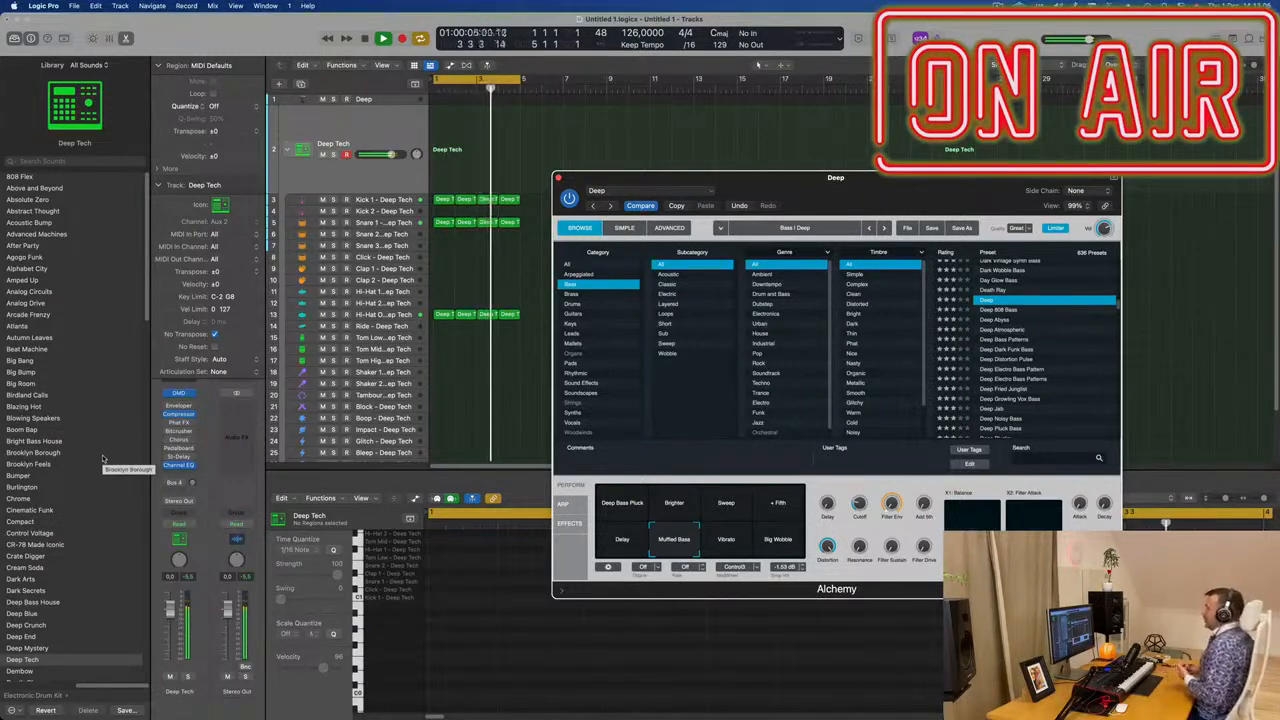
left_click_drag(952, 185, 988, 138)
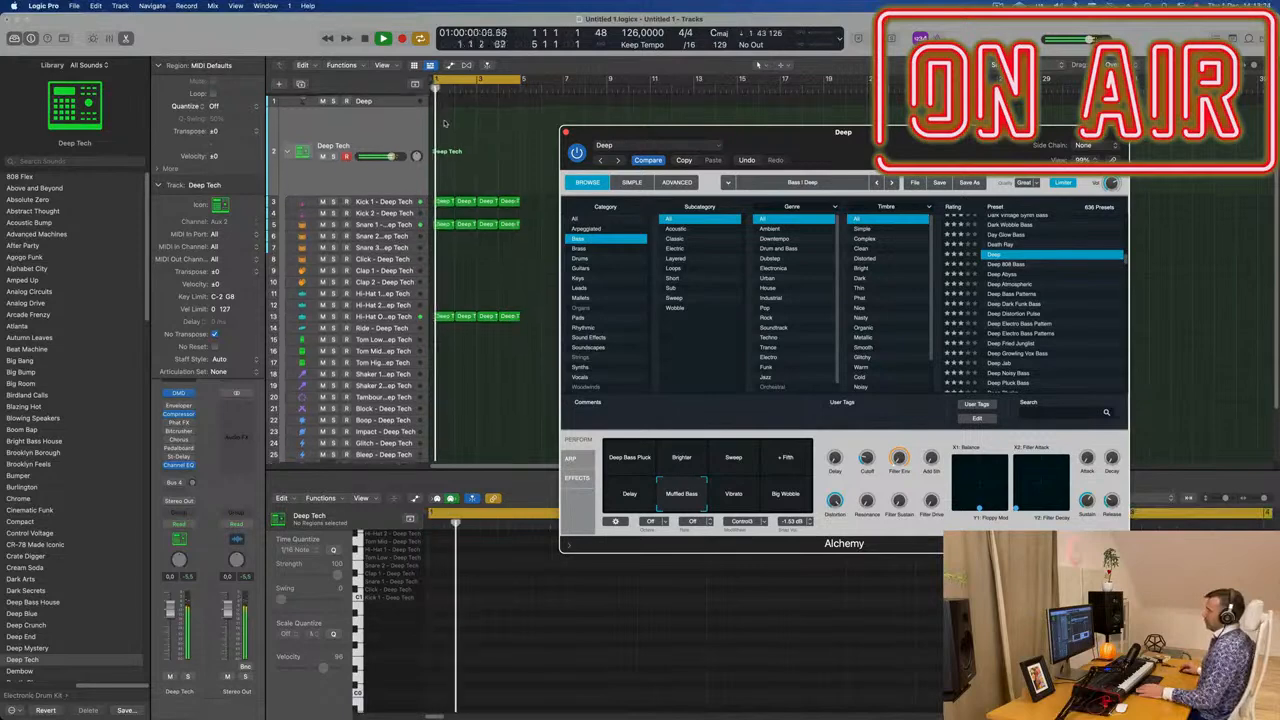
left_click(391, 99)
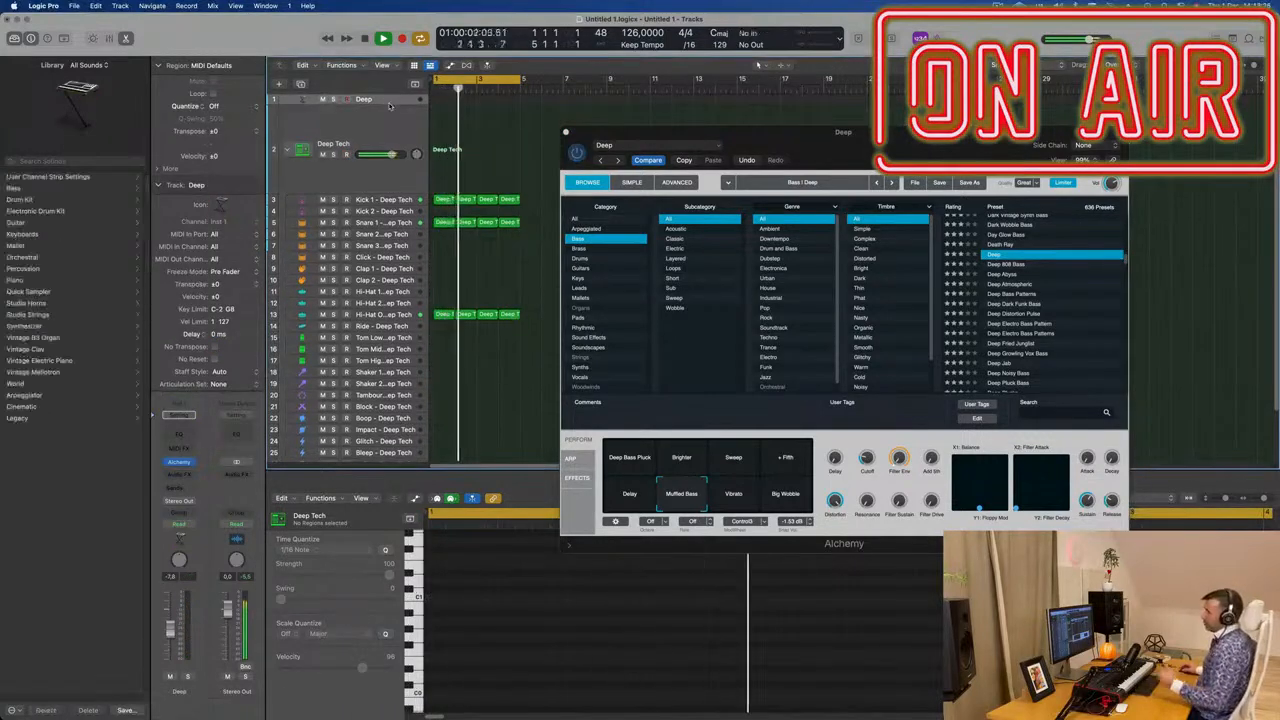
left_click_drag(389, 103, 390, 173)
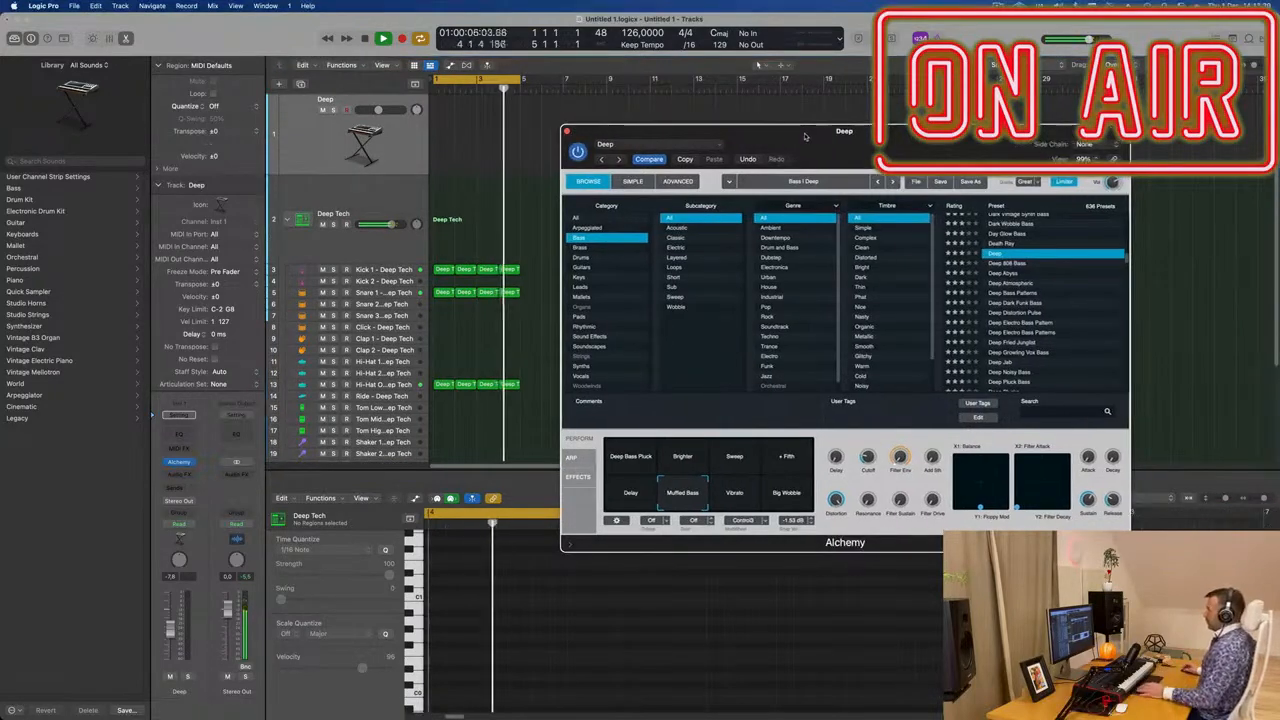
Move the Alchemy window aside and copy the first Kick 1 region onto the Deep track at bar 1
left_click(443, 270)
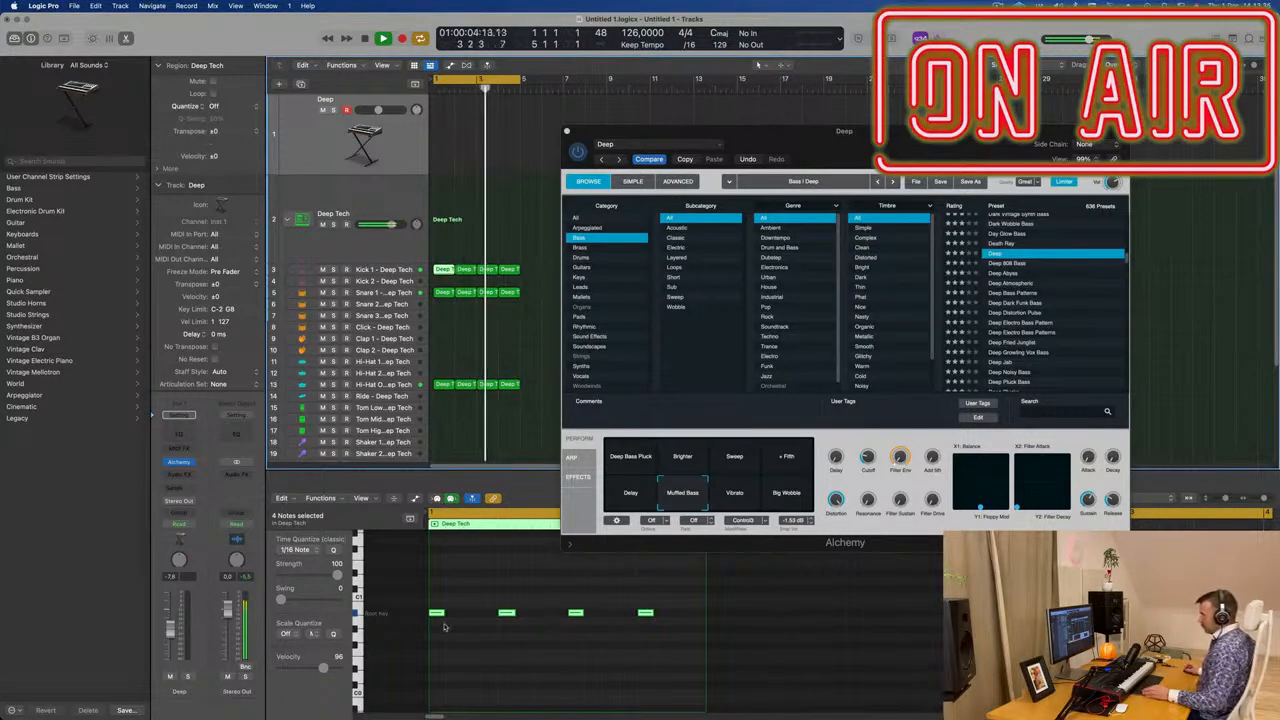
mouse_move(438, 616)
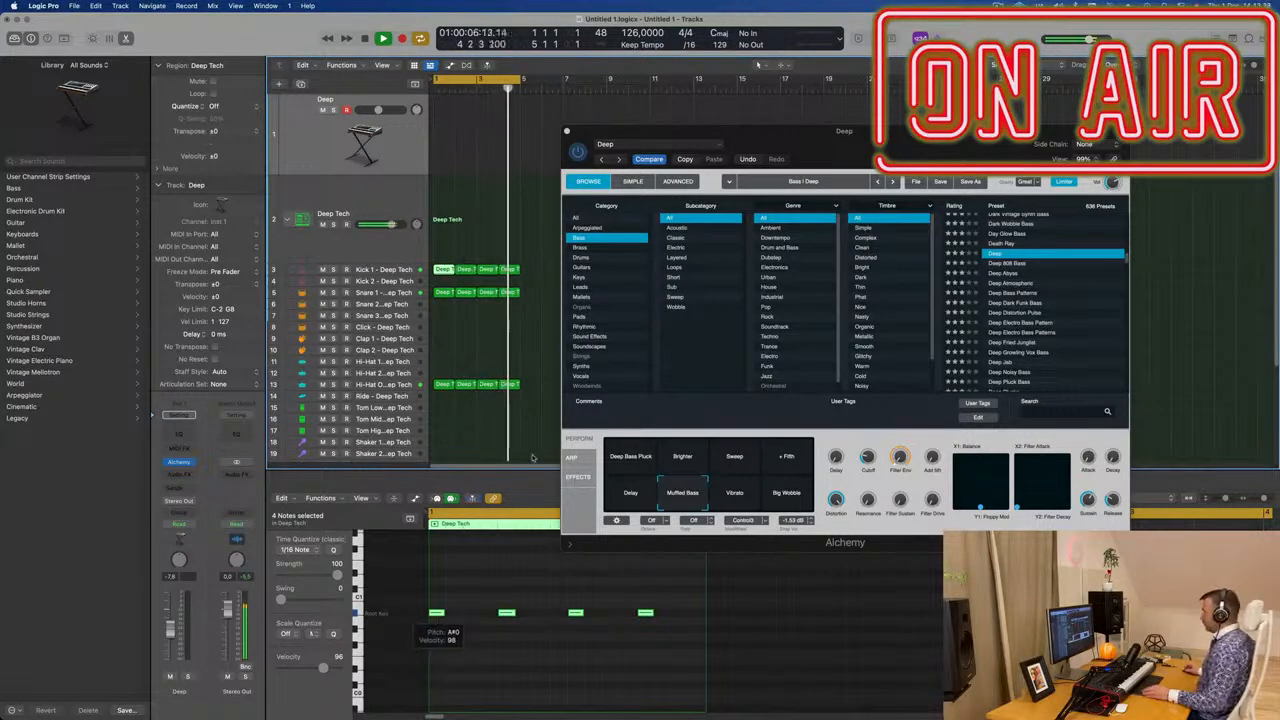
left_click_drag(855, 543, 657, 250)
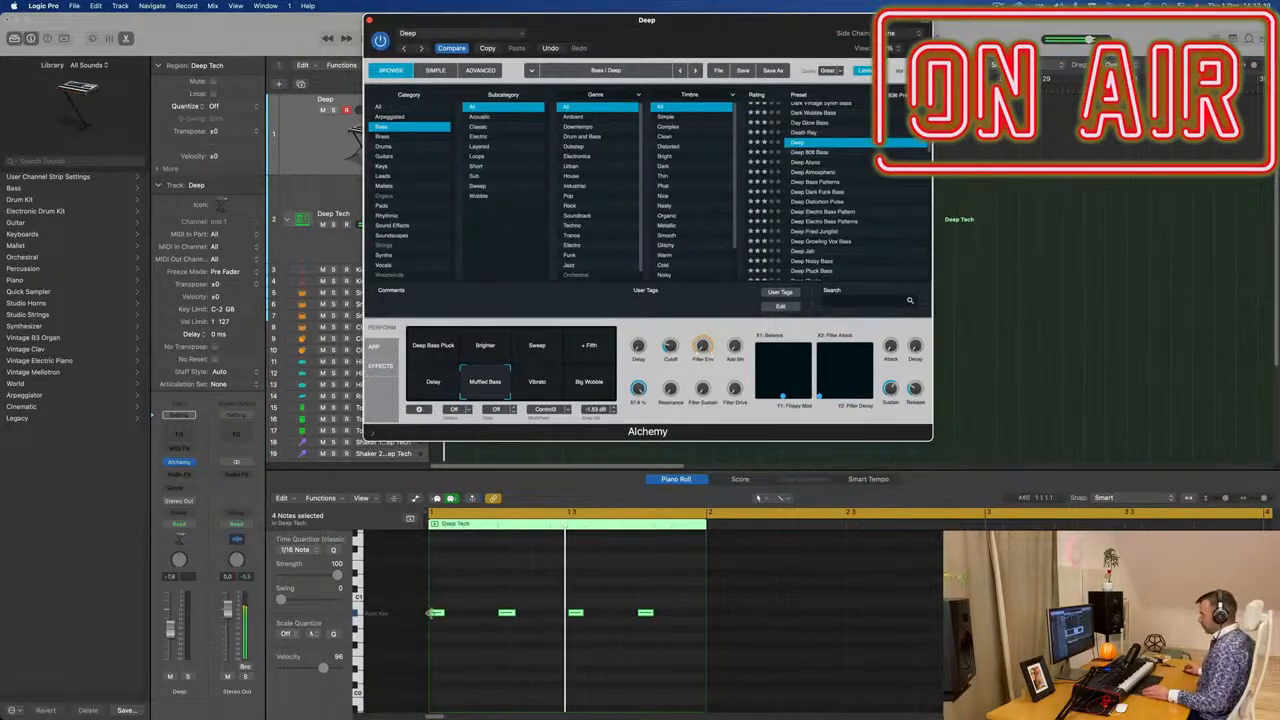
left_click_drag(388, 16, 904, 141)
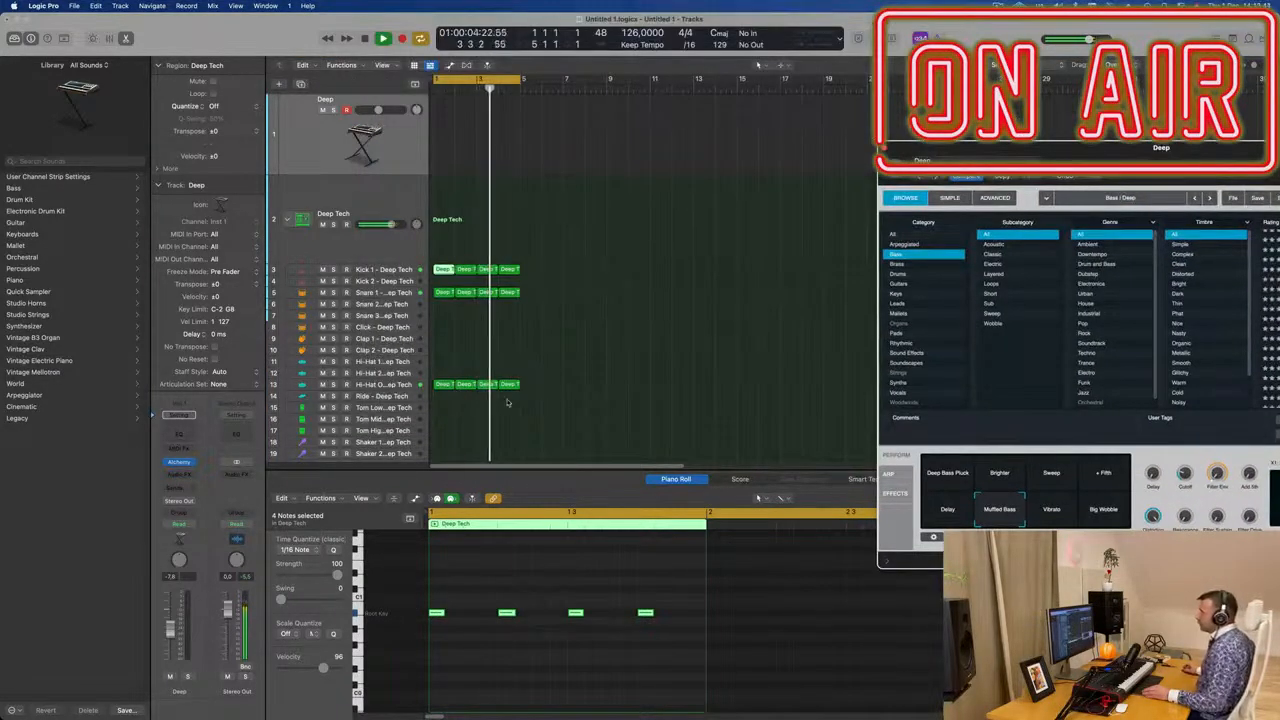
left_click_drag(444, 248, 443, 140)
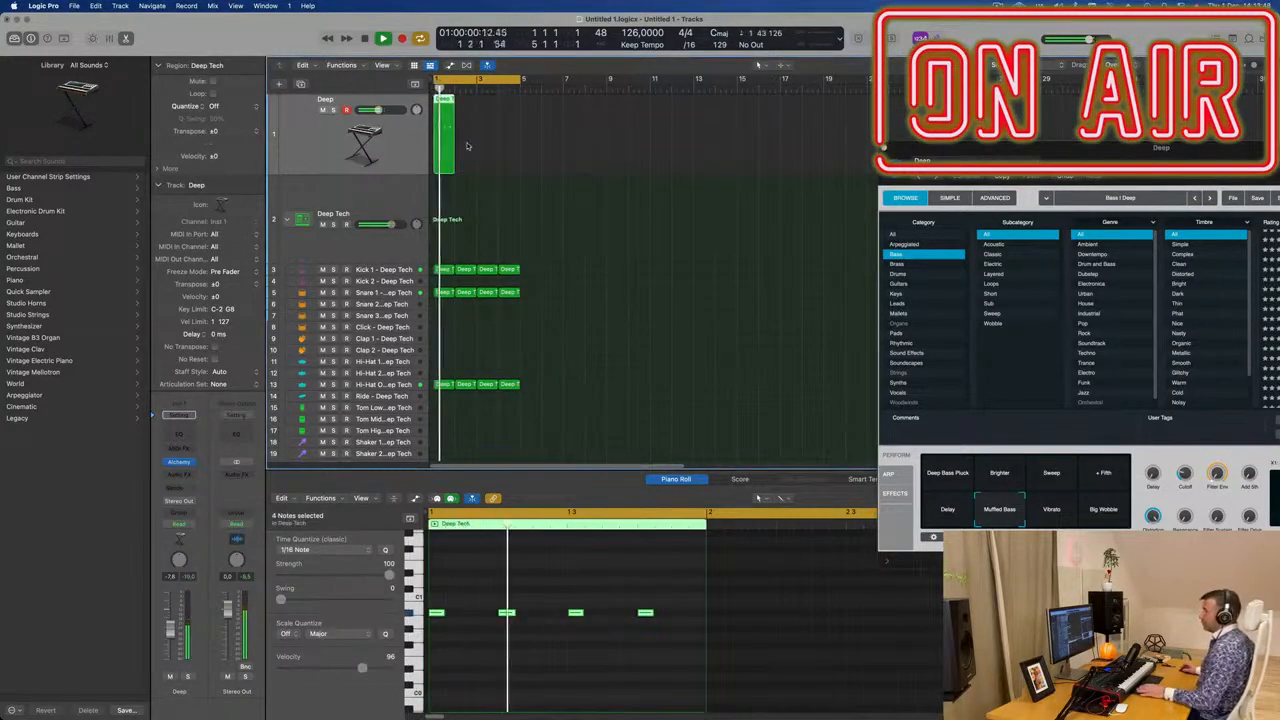
In the Deep region's piano roll, raise the four notes one octave and fill the gaps between the beats with copies
left_click(540, 669)
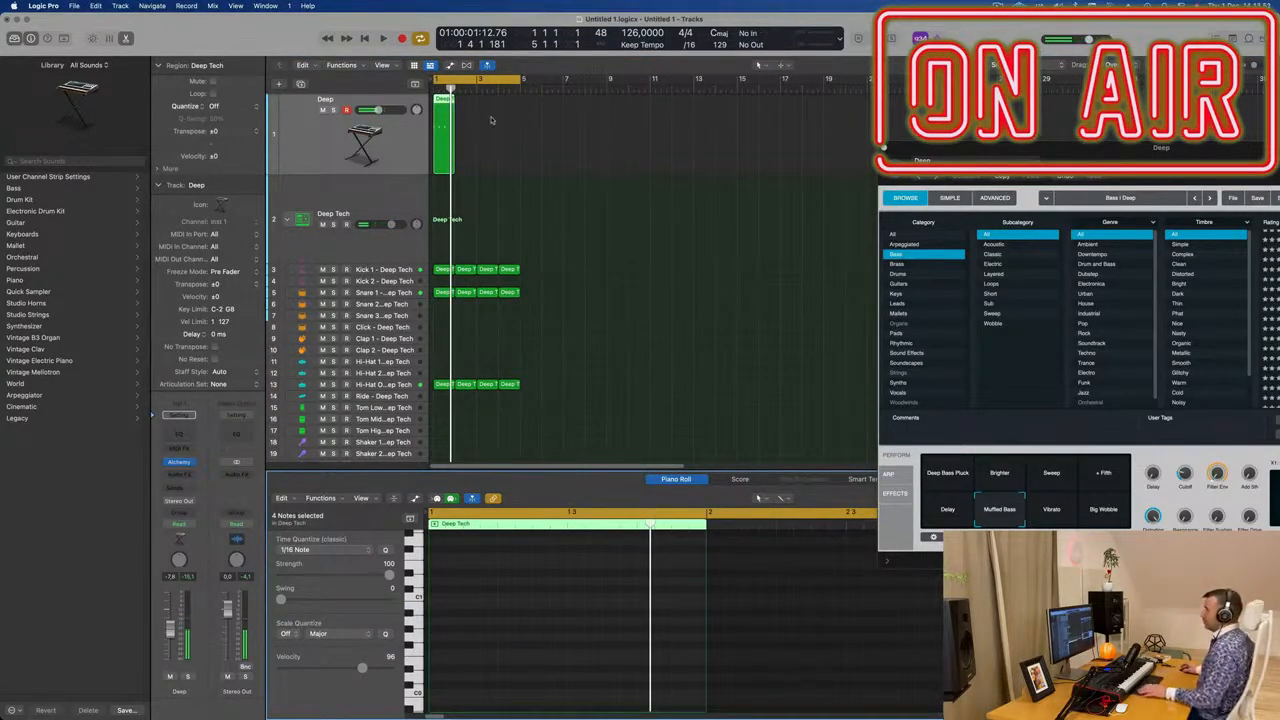
scroll(508, 197, "up", 3)
left_click(443, 100)
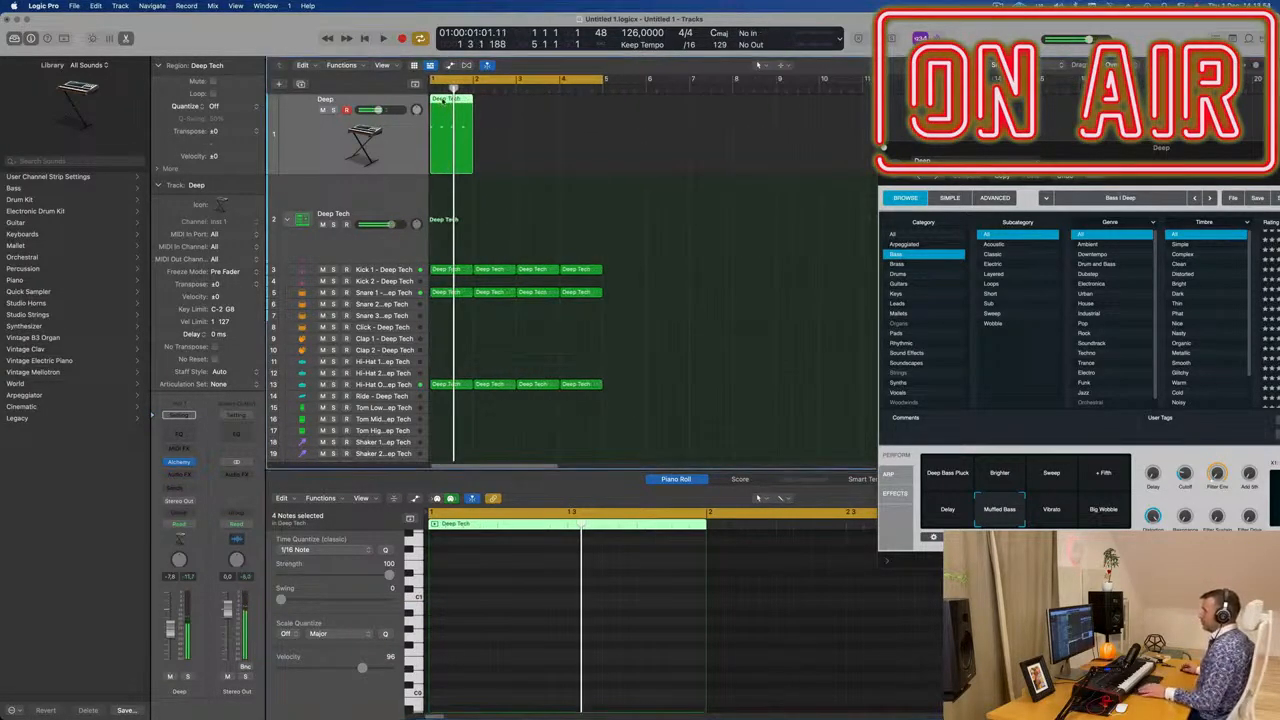
key("e")
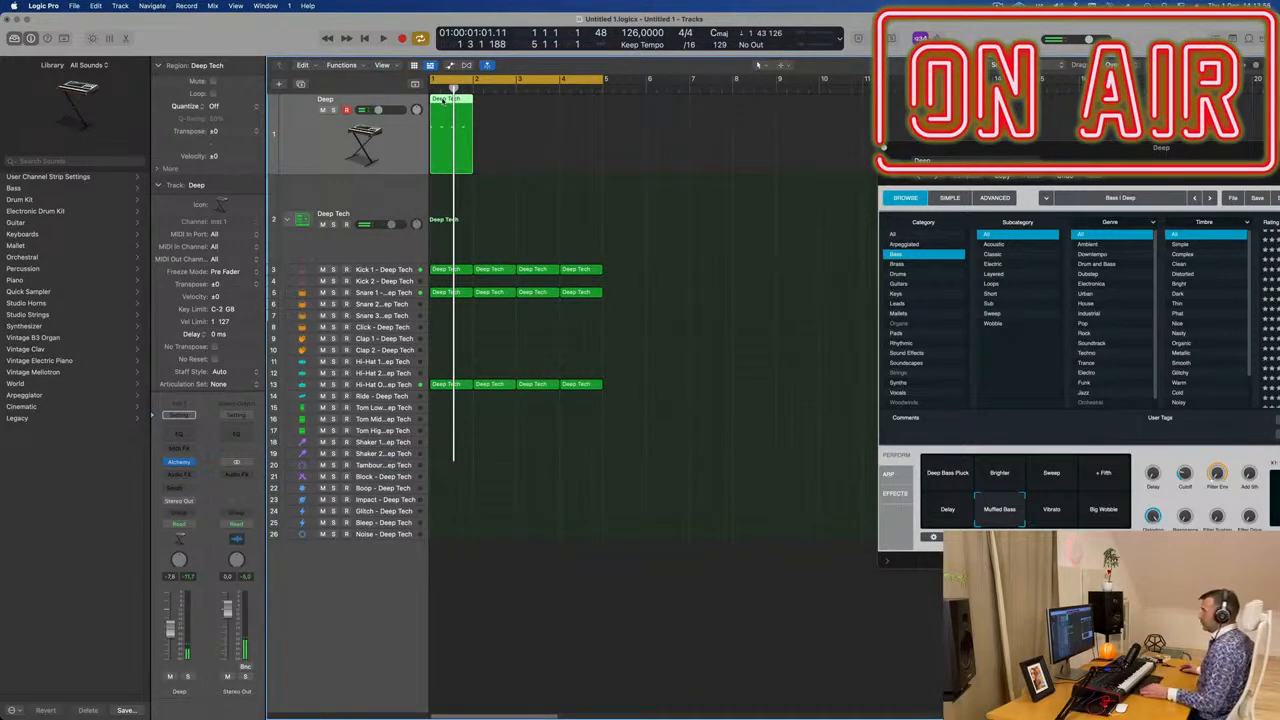
key("e")
scroll(489, 640, "left", 1)
scroll(488, 640, "down", 1)
mouse_move(445, 617)
left_mouse_down()
mouse_move(491, 626)
mouse_move(440, 623)
left_mouse_up()
key("space")
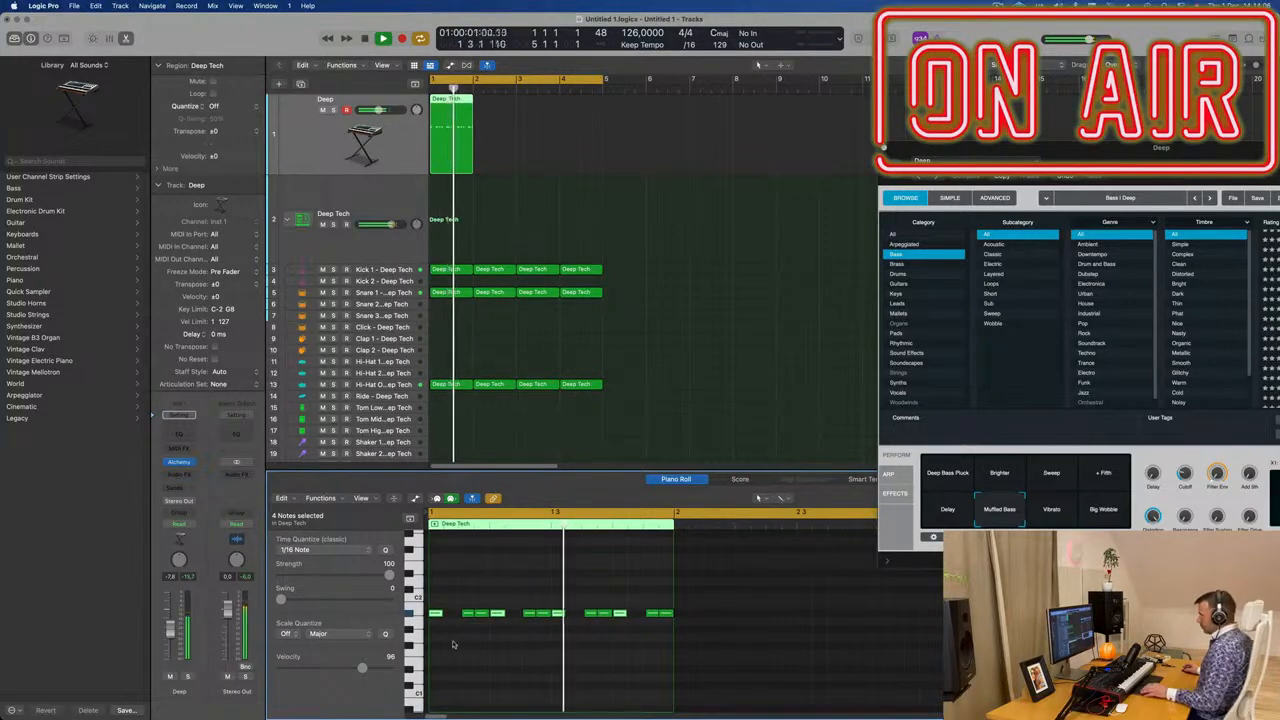
Delete the four on-beat notes from the Deep region and shorten the remaining notes
key("space")
key("super+Right")
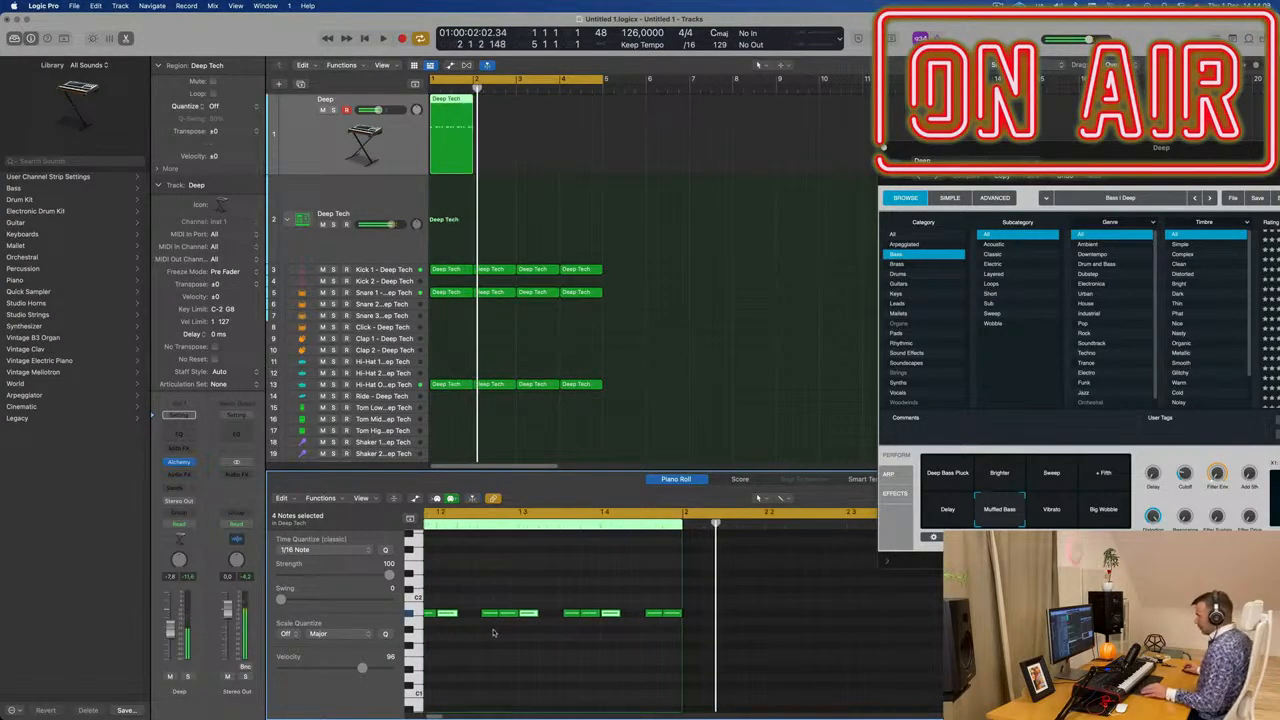
scroll(494, 632, "left", 3)
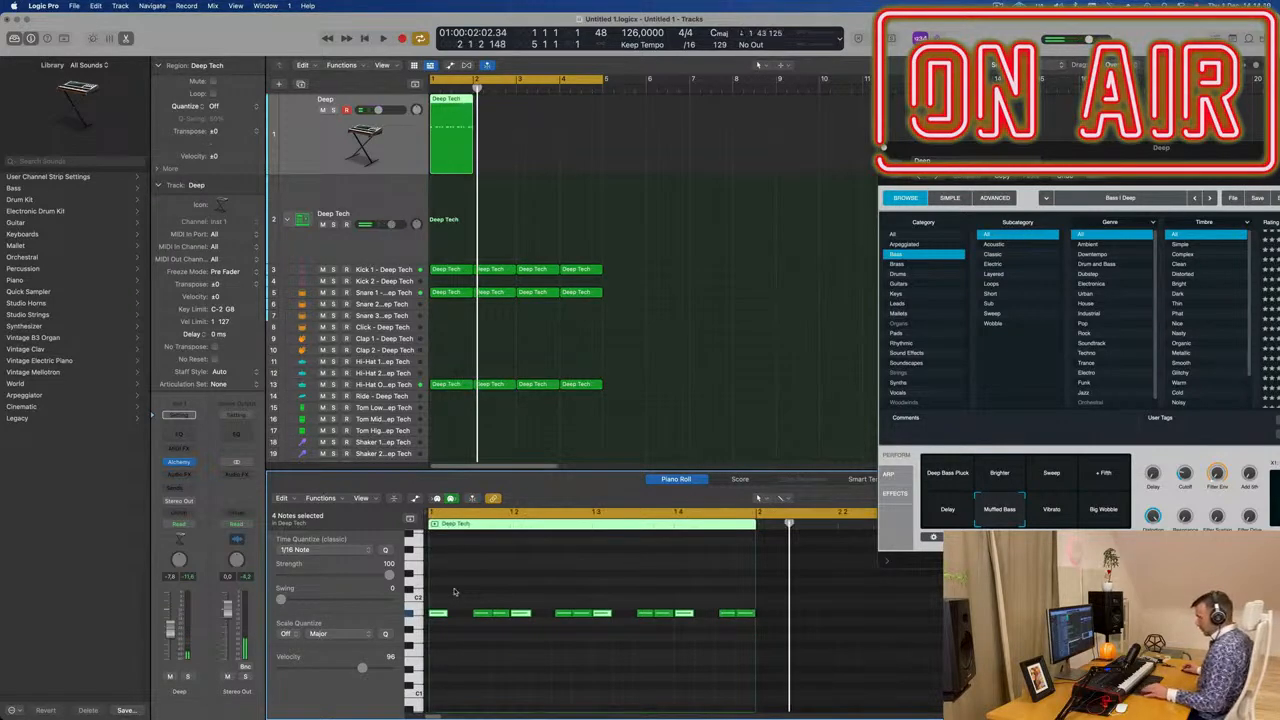
left_click_drag(464, 597, 724, 640)
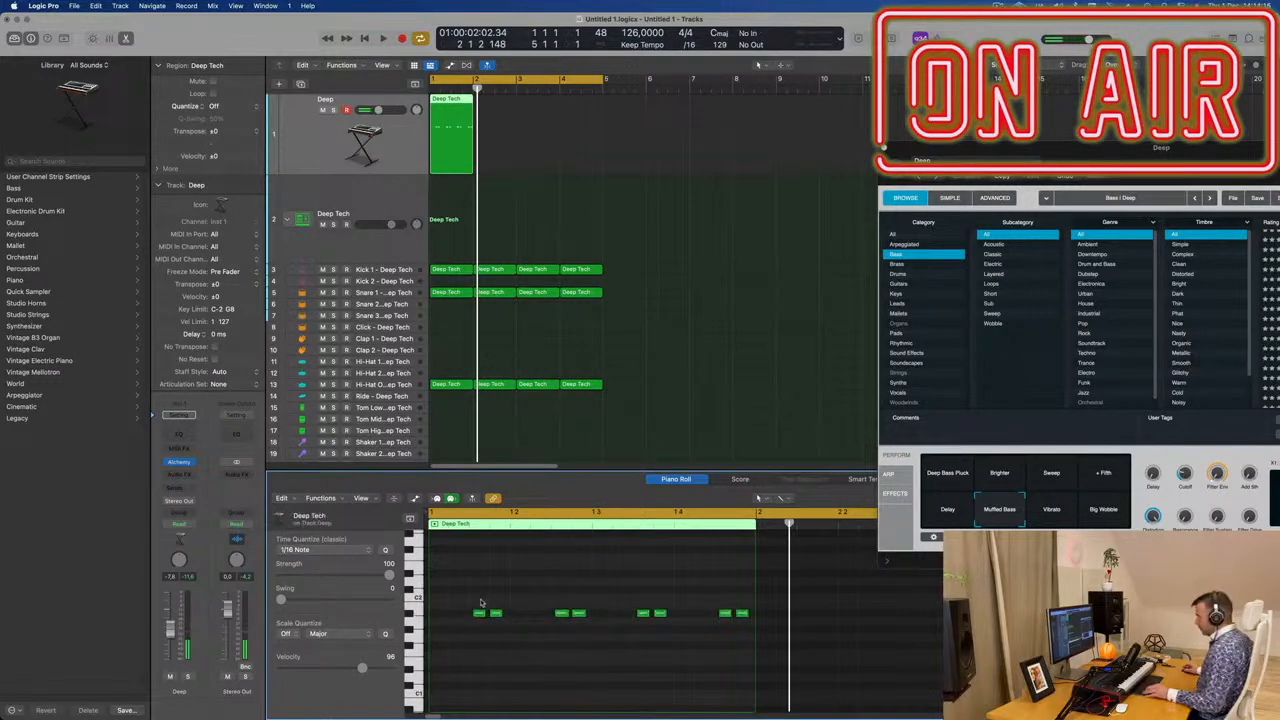
Add a copied note just ahead of each of the first two note pairs and play the pattern
left_click_drag(473, 615, 435, 618)
key("space")
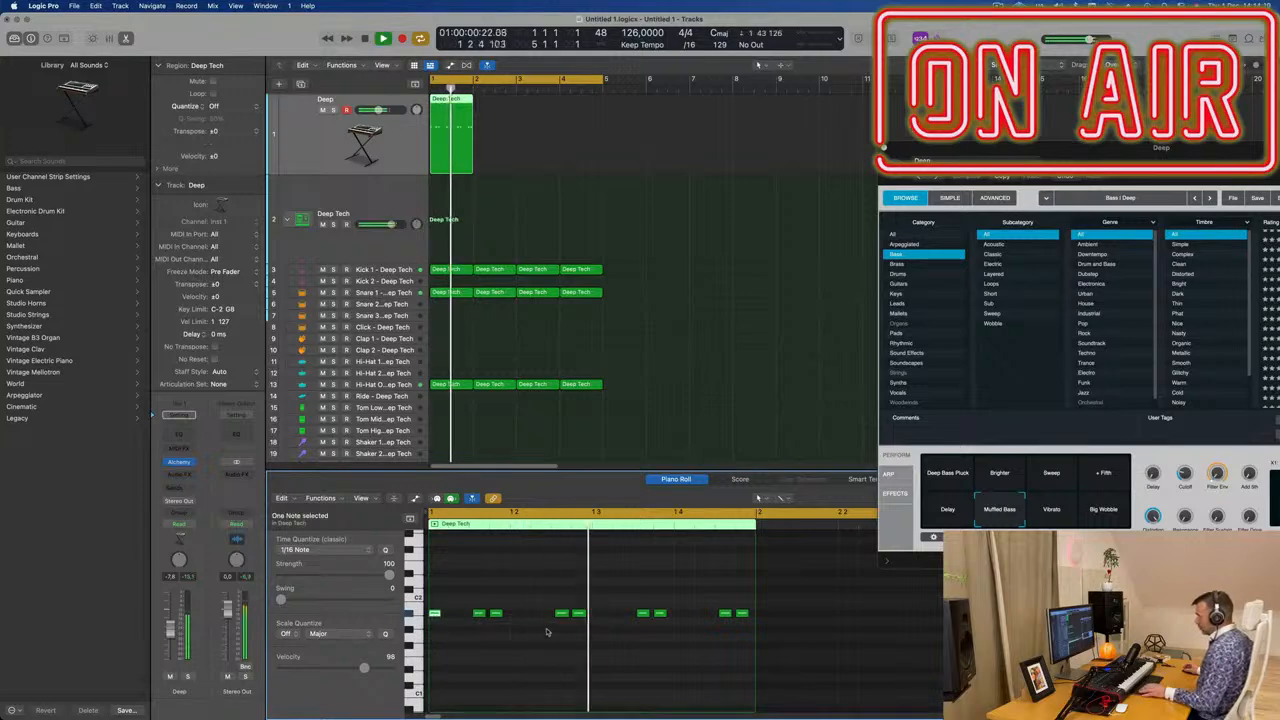
key("space")
left_click_drag(563, 615, 538, 620)
left_click_drag(435, 617, 453, 618)
key("space")
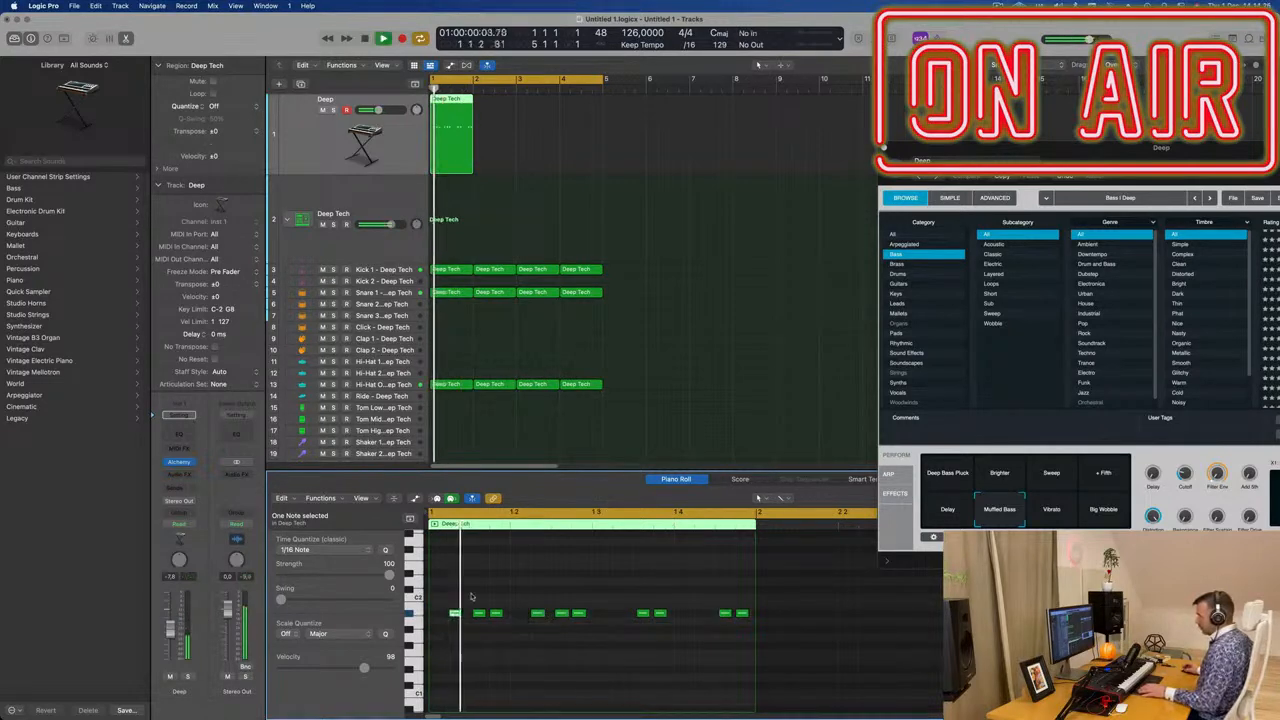
Replace the notes in the second half of the bar with a copy of the first six notes and play the result
left_click_drag(640, 596, 743, 637)
key("Delete")
mouse_move(484, 624)
left_mouse_down()
mouse_move(452, 621)
mouse_move(618, 617)
left_mouse_up()
key("space")
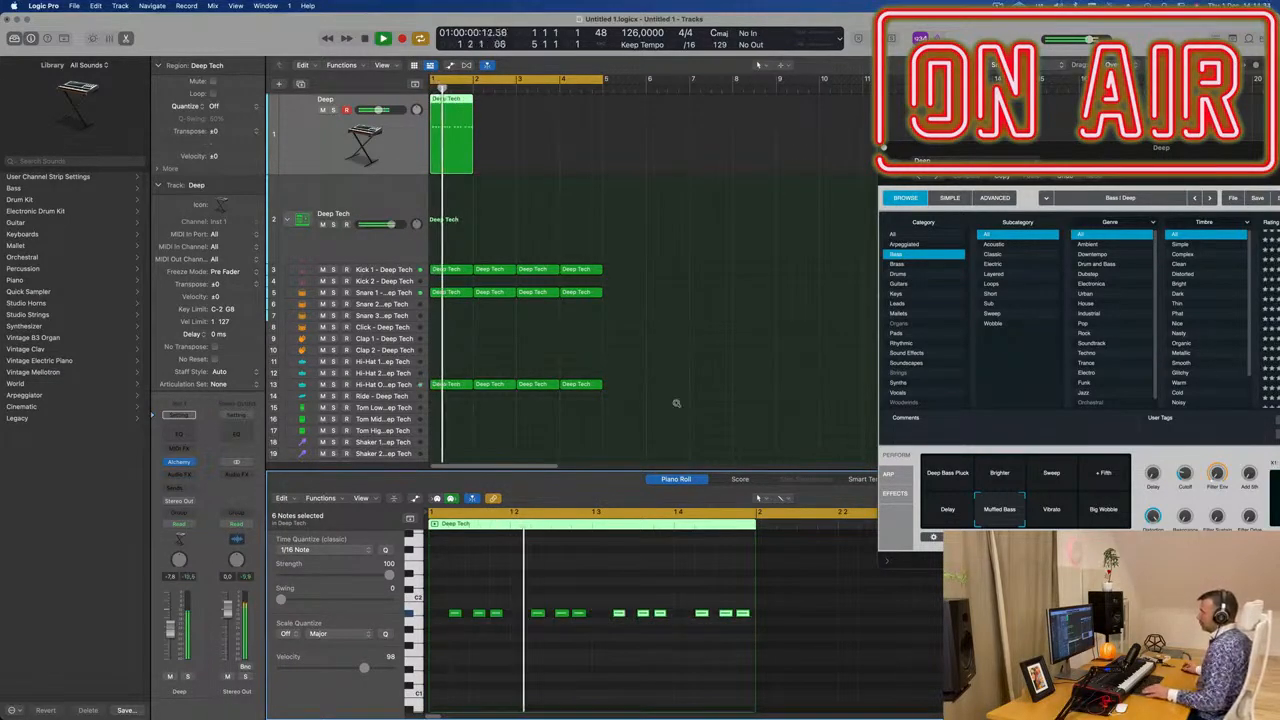
Repeat the one-bar Deep region three times to fill bars 1 to 4
left_click_drag(553, 148, 452, 156)
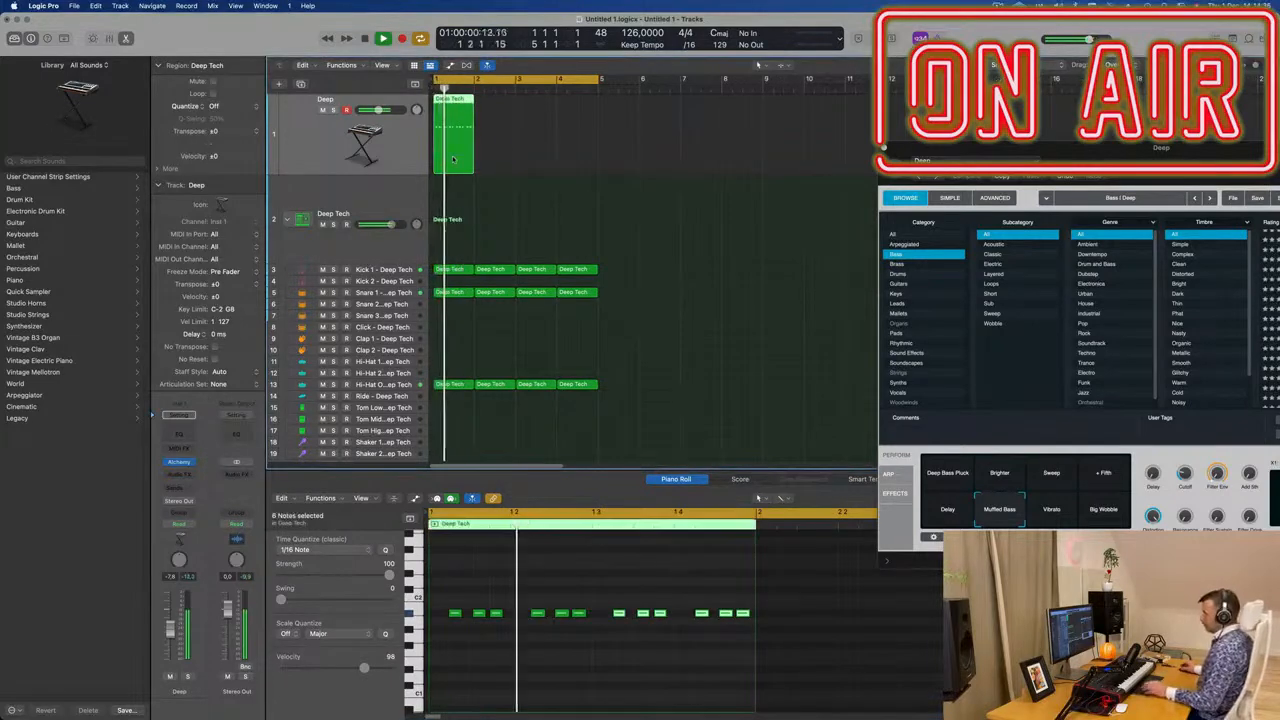
key("super+r")
key("super+r")
key("super+r")
Switch Alchemy's performance snapshot to Deep Bass Pluck and move the plug-in window clear of the regions
left_click_drag(1124, 153, 666, 247)
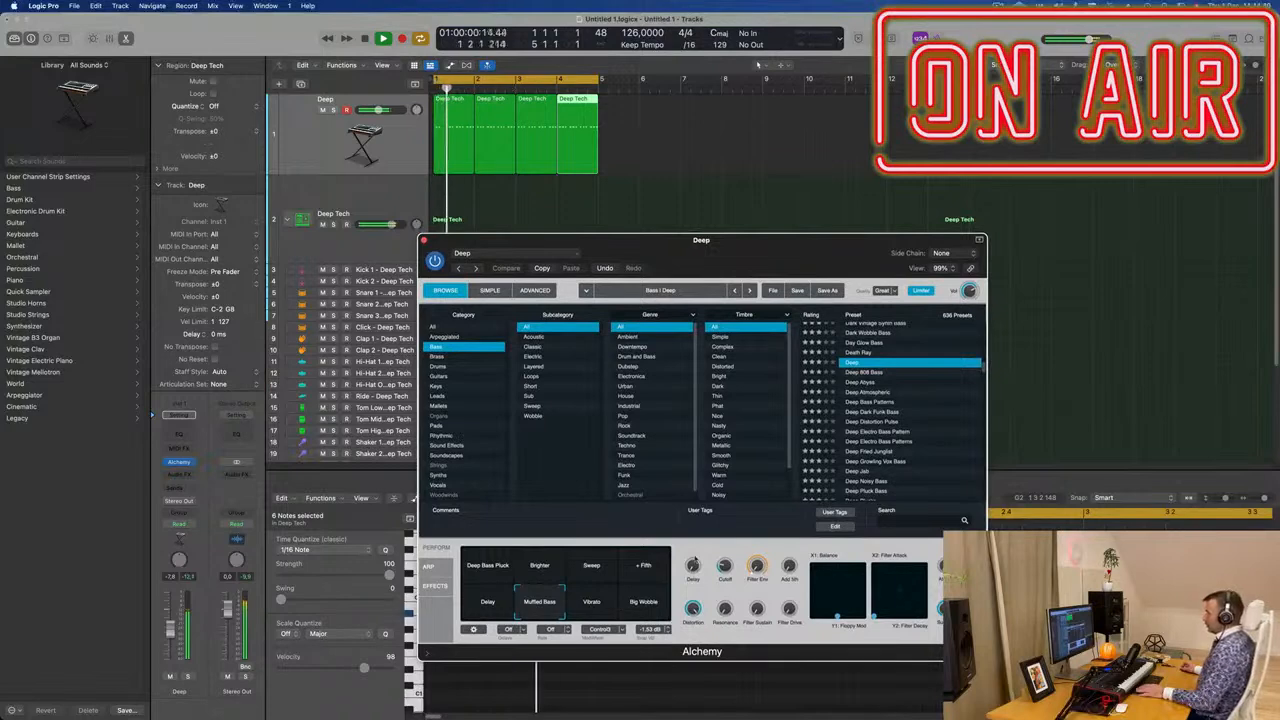
left_click(497, 574)
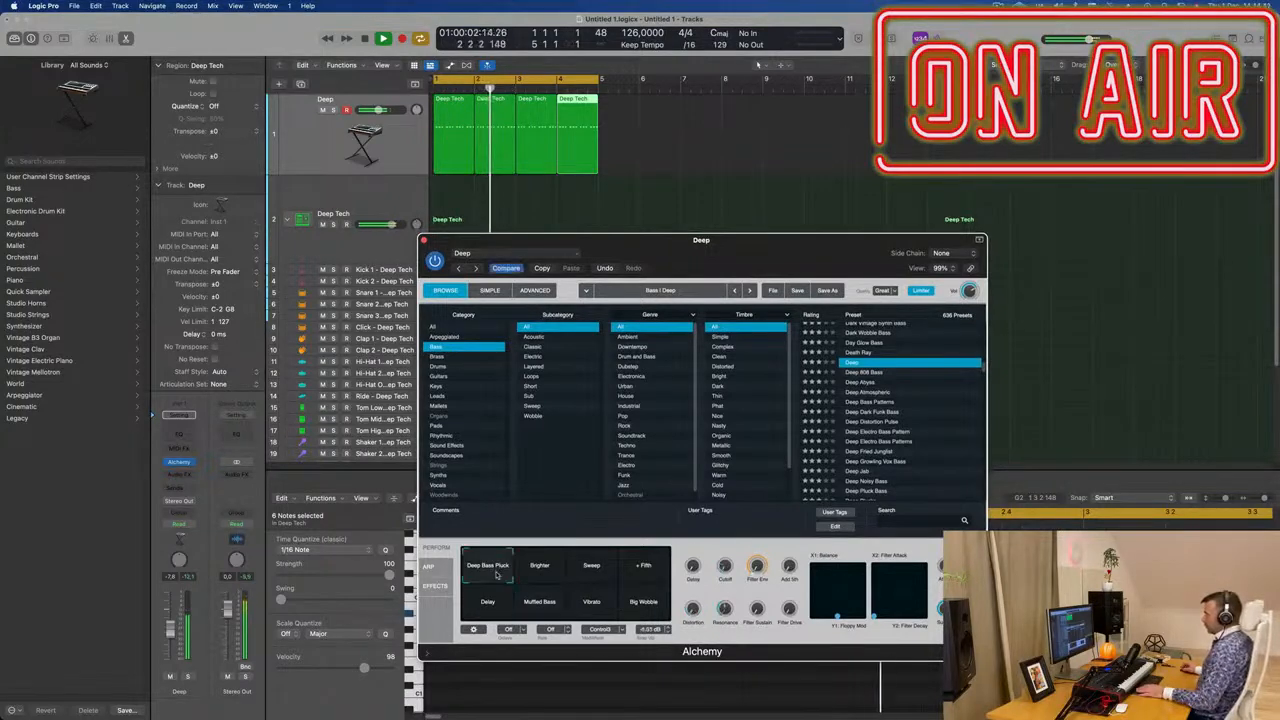
left_click_drag(731, 250, 790, 239)
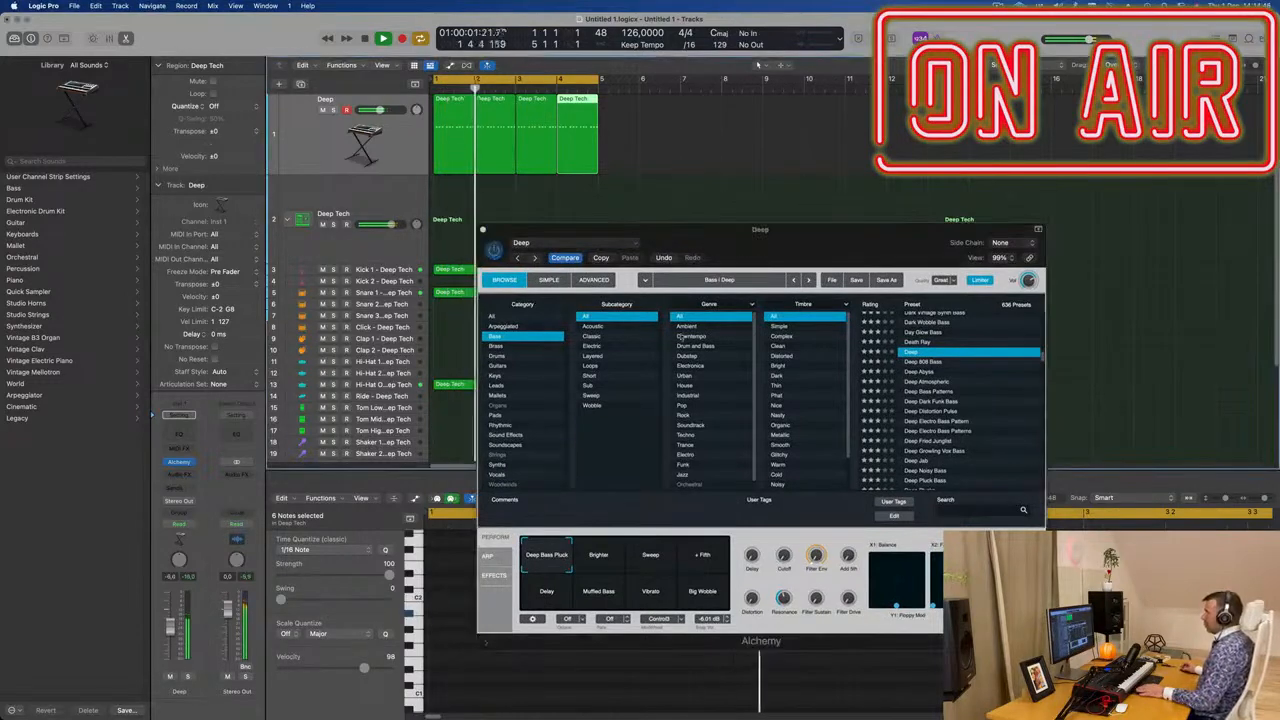
left_click_drag(851, 243, 832, 185)
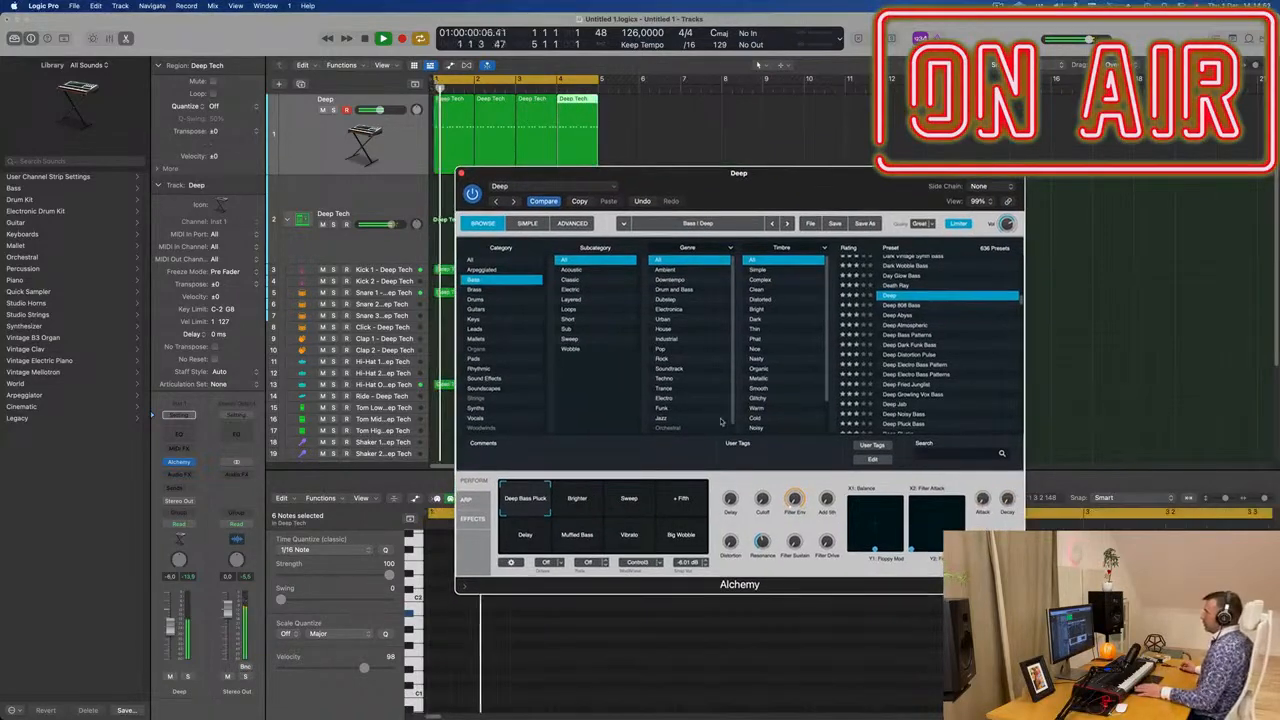
left_click_drag(655, 173, 880, 153)
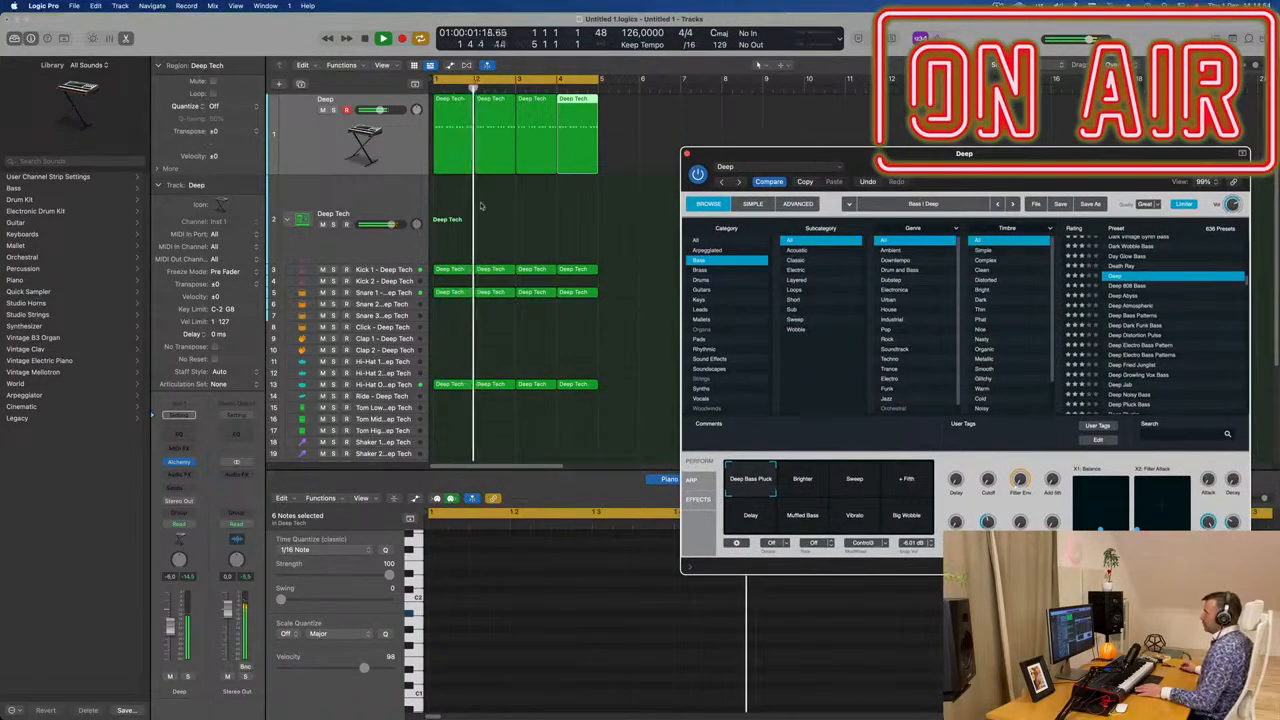
Stop playback and select only the first Deep region so its whole bar shows in the piano roll
key("space")
left_click_drag(669, 135, 464, 156)
scroll(483, 655, "up", 5)
scroll(499, 656, "left", 5)
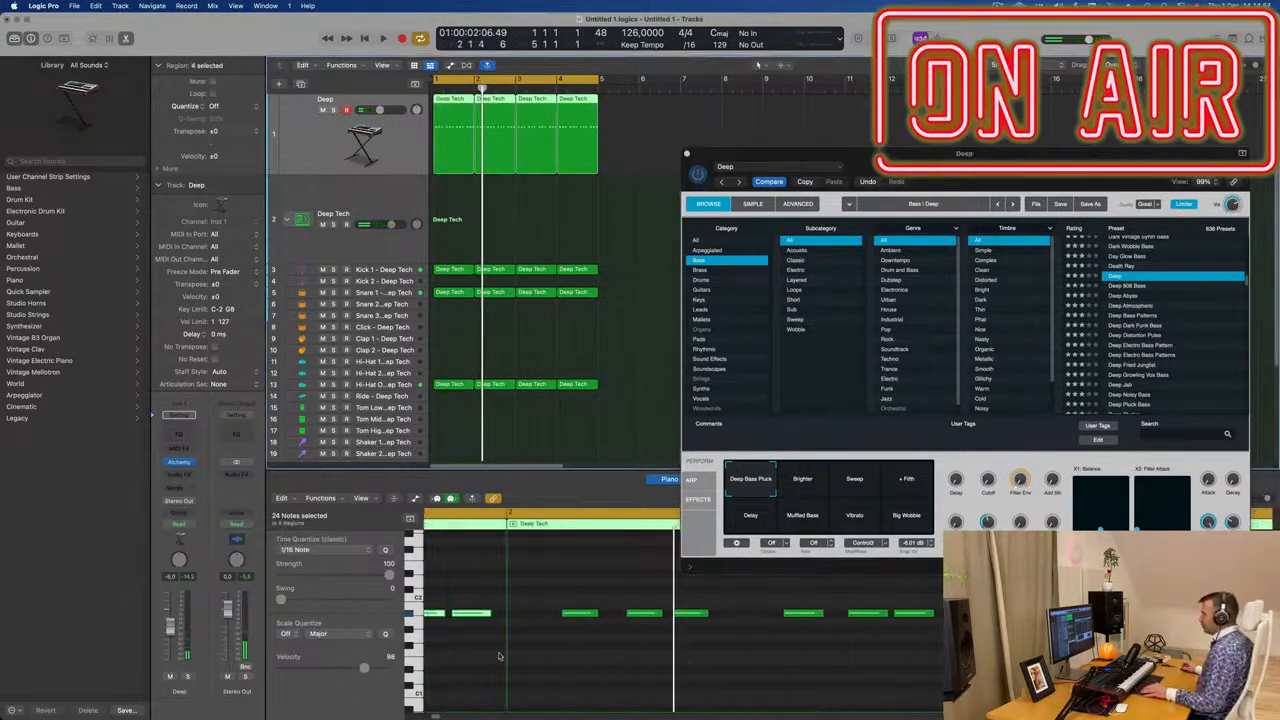
left_click(463, 258)
left_click(453, 150)
scroll(508, 612, "down", 2)
scroll(509, 613, "left", 3)
scroll(509, 613, "up", 3)
scroll(509, 613, "down", 3)
Move the Alchemy window clear of the piano roll and set the piano roll's snap value to 1/16
left_click_drag(1029, 147, 980, 73)
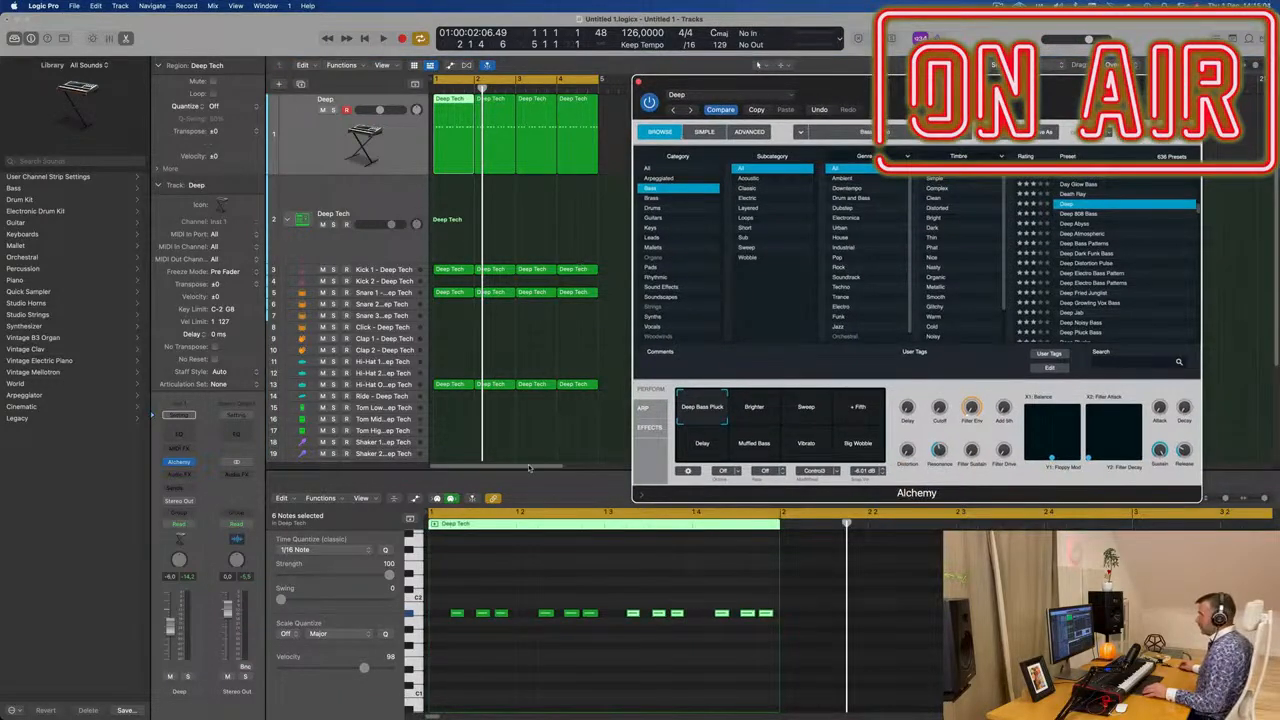
scroll(487, 593, "up", 2)
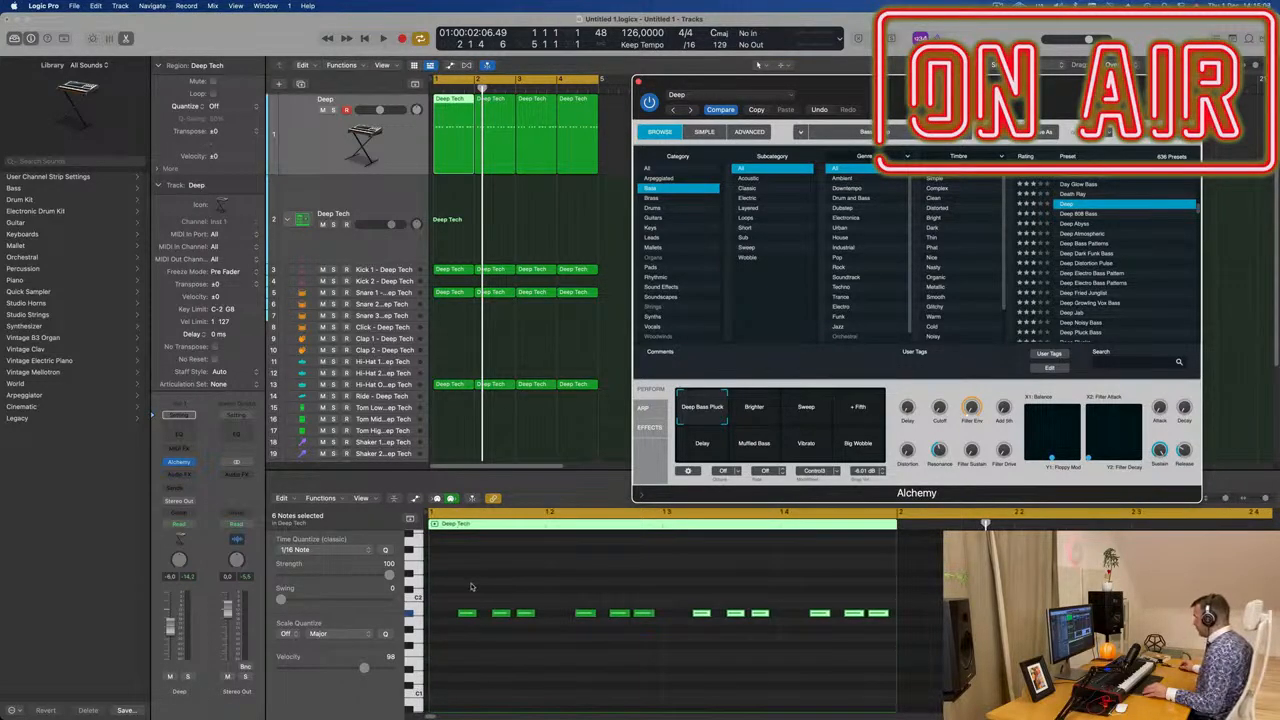
left_click_drag(1062, 98, 995, 47)
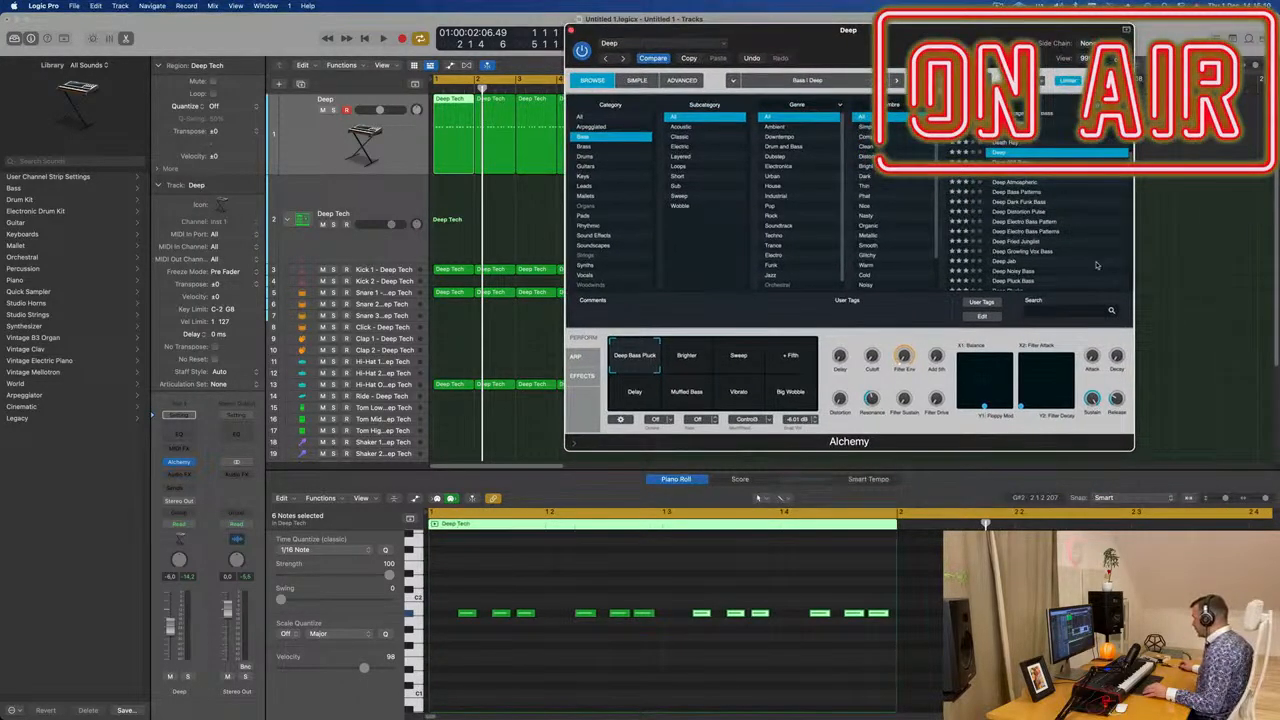
left_click(1145, 501)
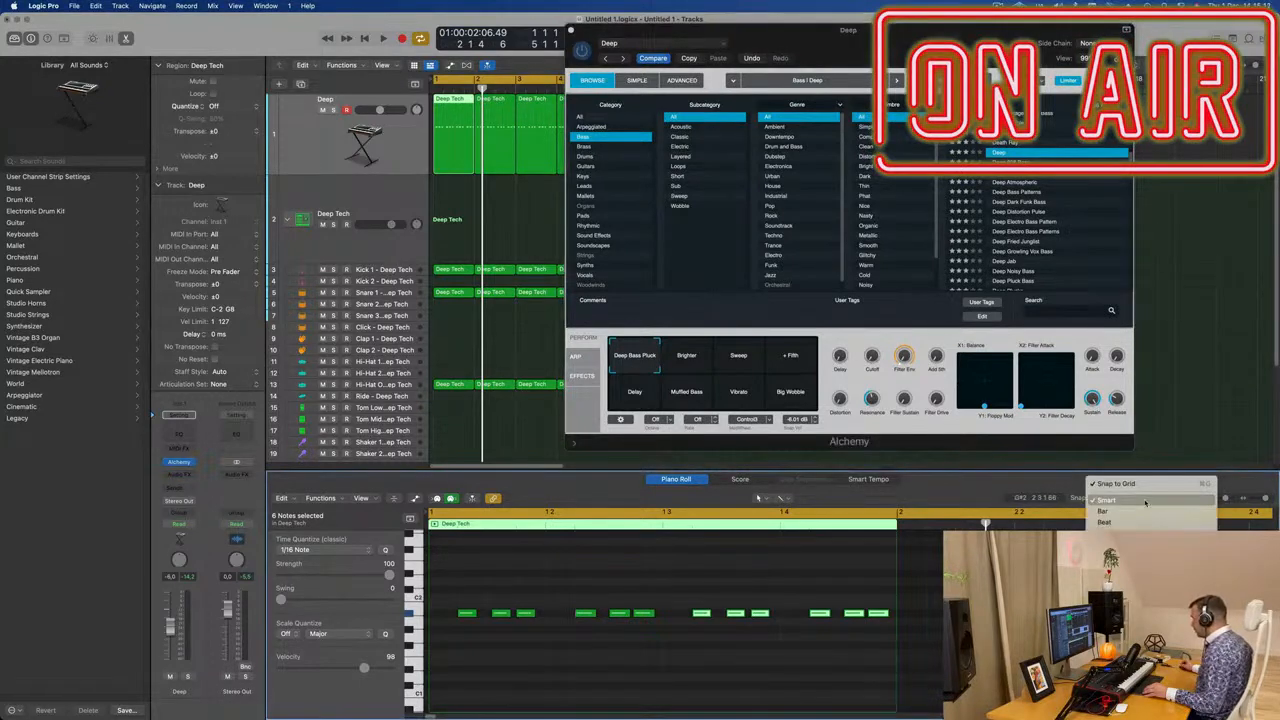
left_click(1140, 620)
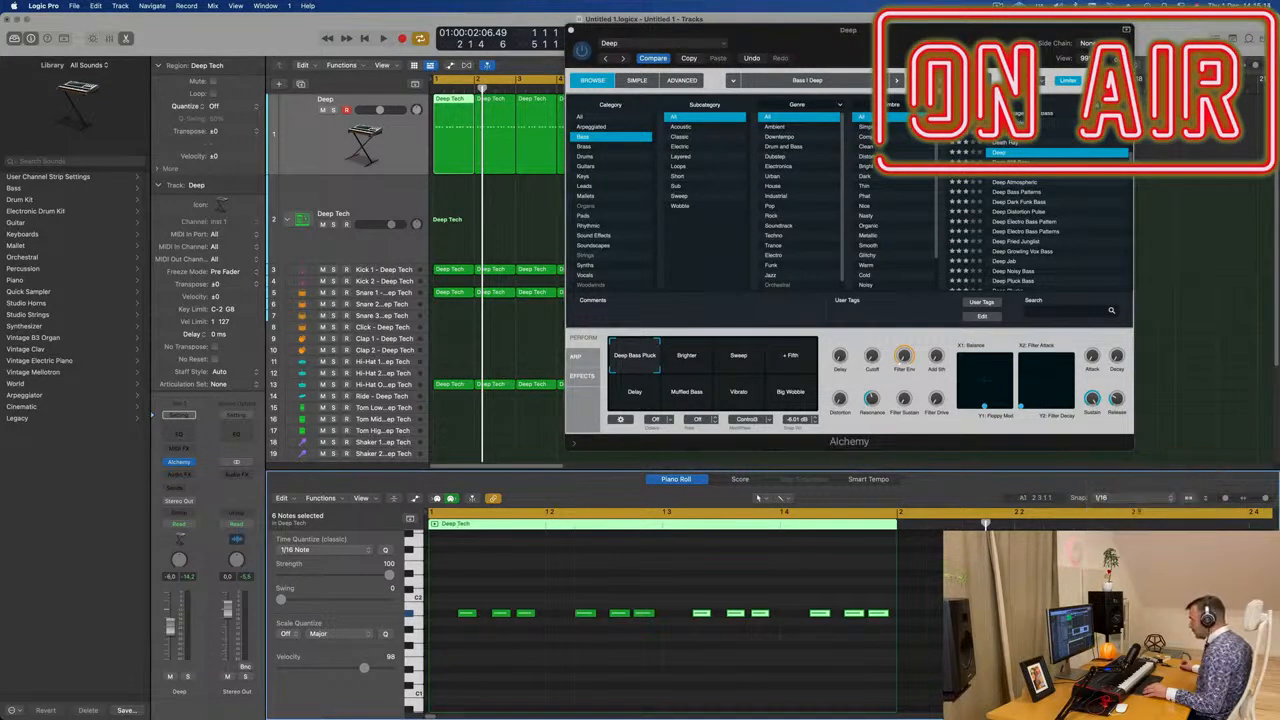
Try a 1/32 snap value in the piano roll and return it to 1/16
left_click(1148, 498)
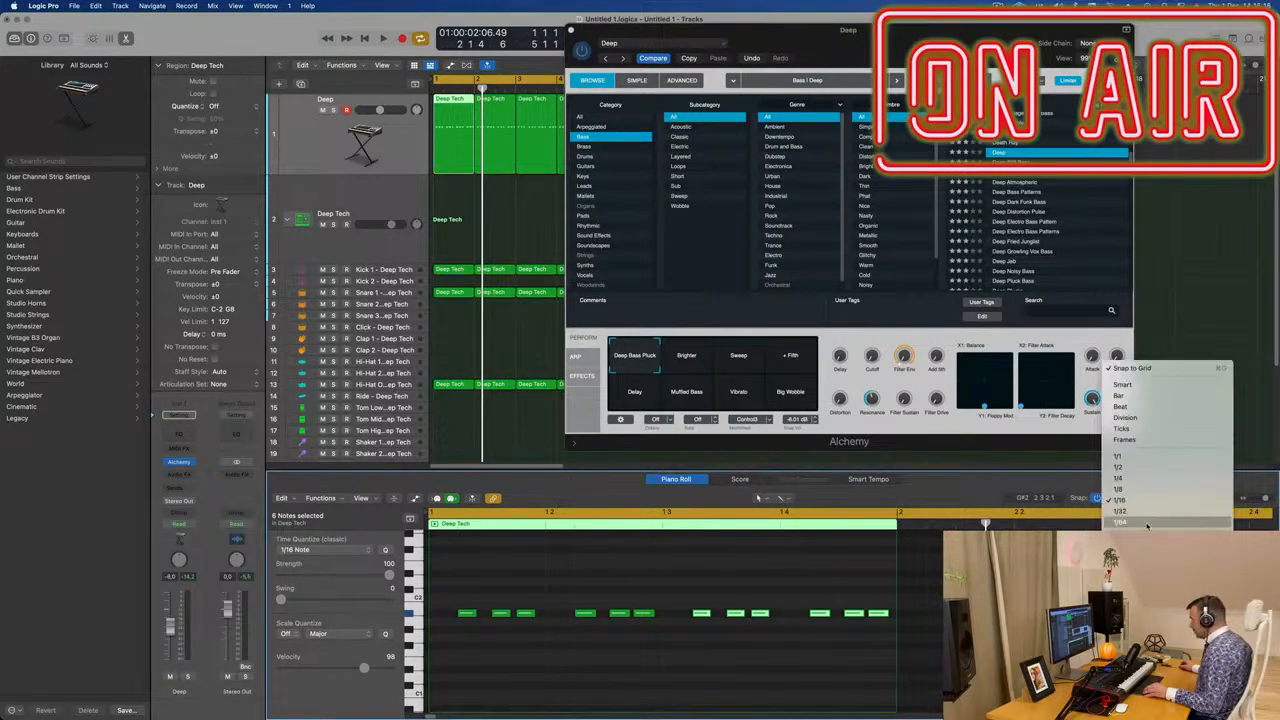
left_click(1148, 512)
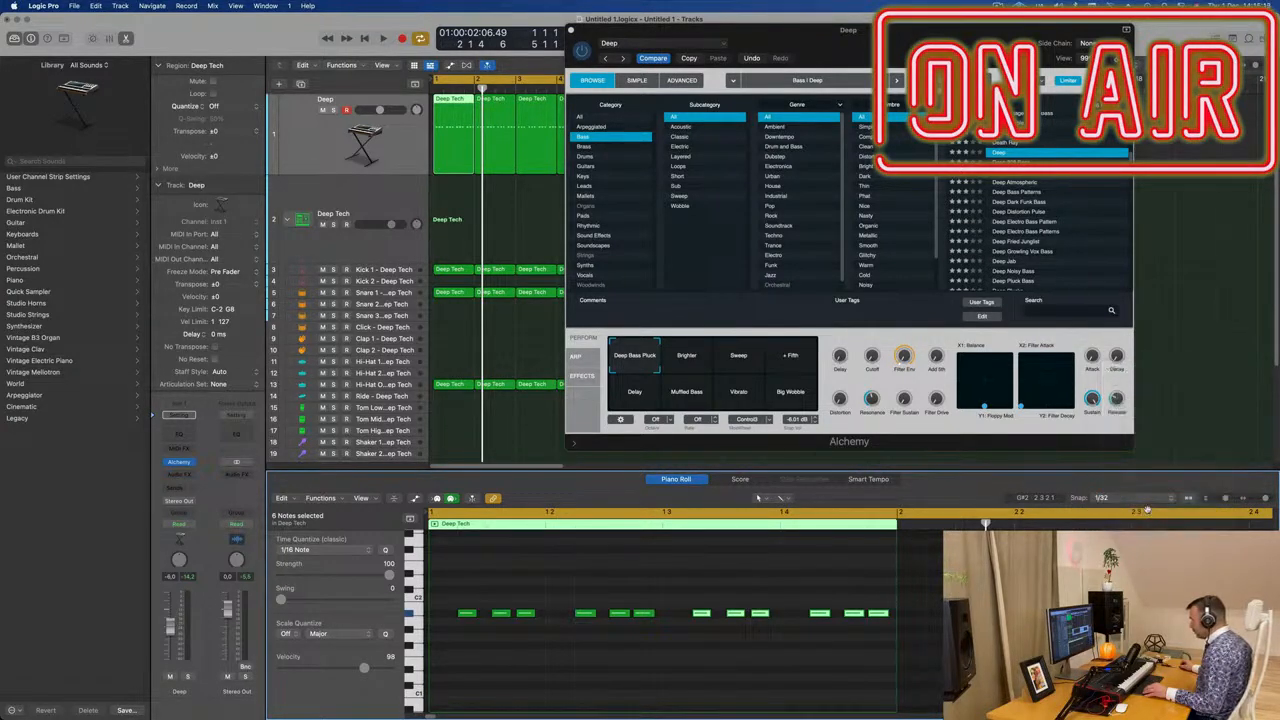
left_click(1148, 498)
left_click(1140, 487)
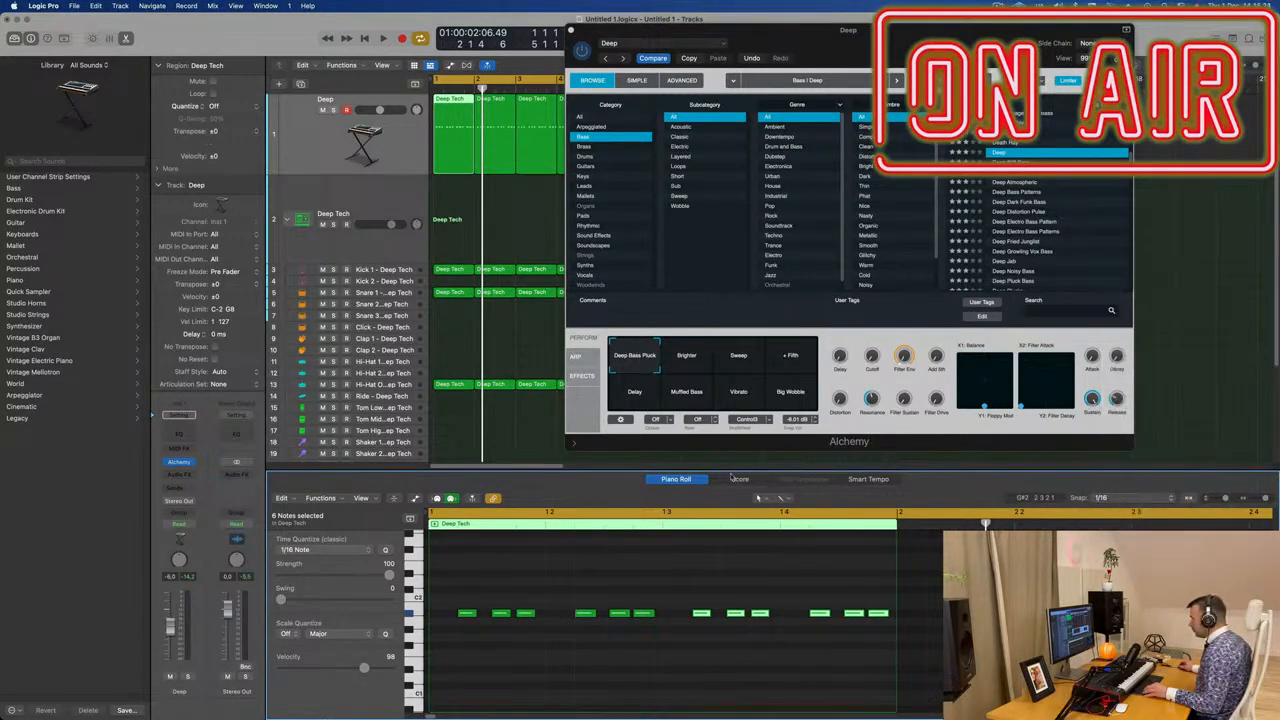
Lengthen the first group of three bass notes in the piano roll
scroll(515, 651, "up", 5)
scroll(526, 648, "left", 5)
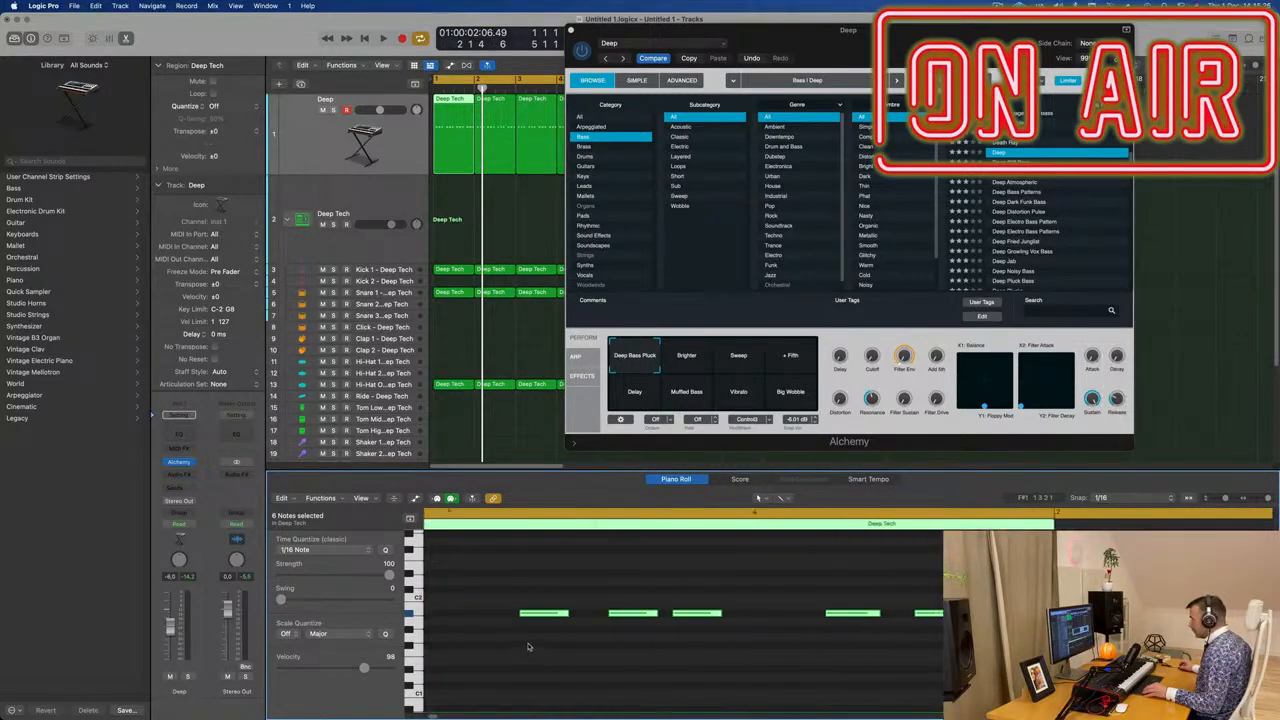
scroll(528, 643, "down", 3)
scroll(510, 630, "left", 3)
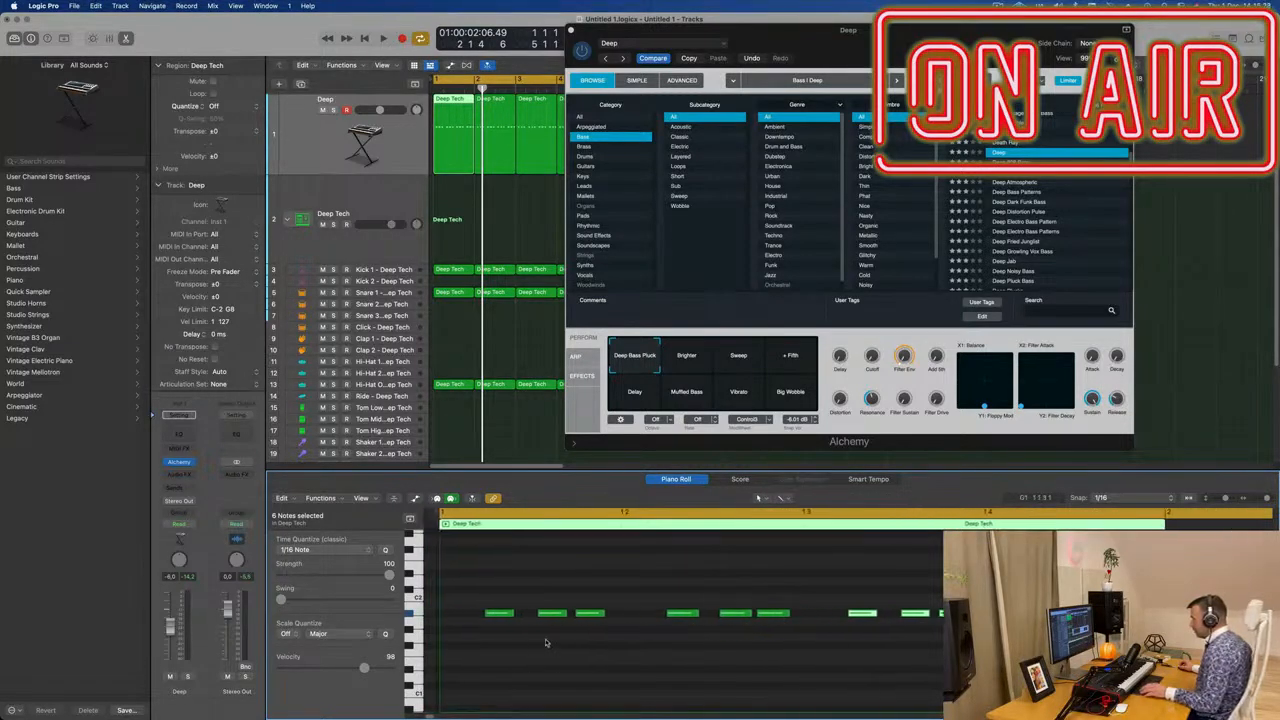
left_click_drag(465, 585, 630, 670)
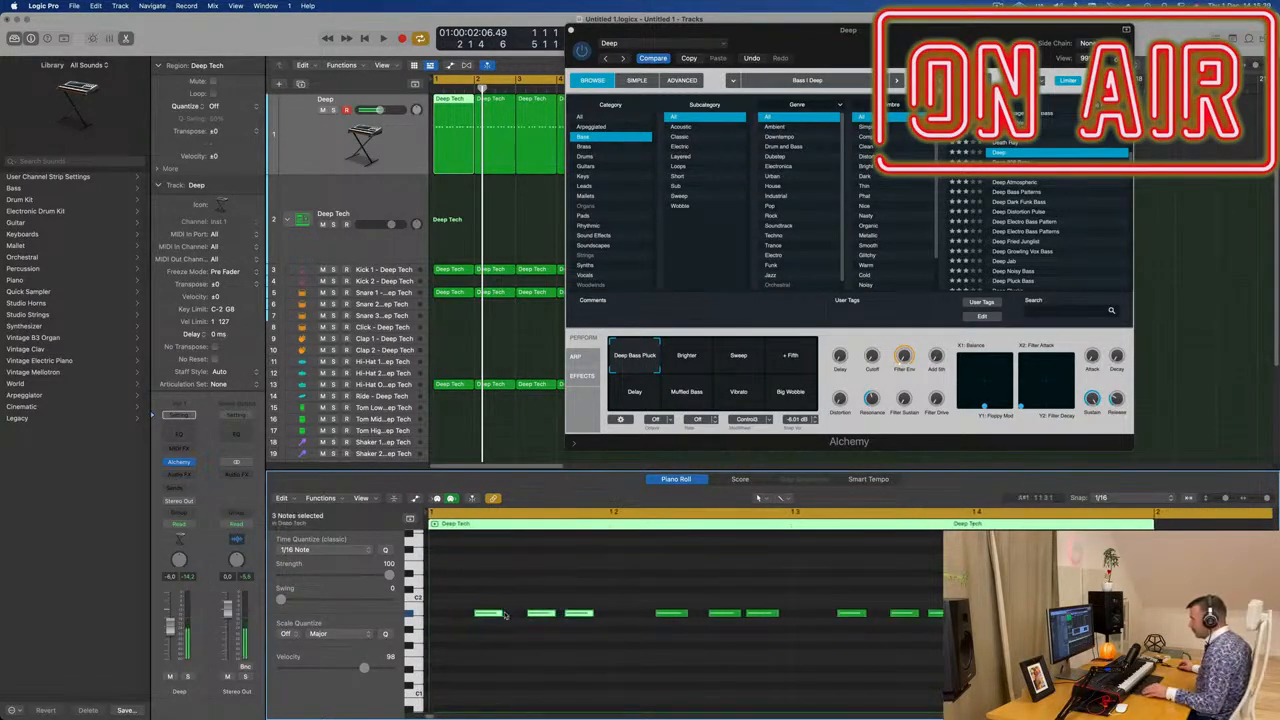
left_click_drag(500, 613, 505, 615)
Set the piano roll's snap value to Smart and try doubling the first three notes with shorter copies during playback
left_click(1118, 498)
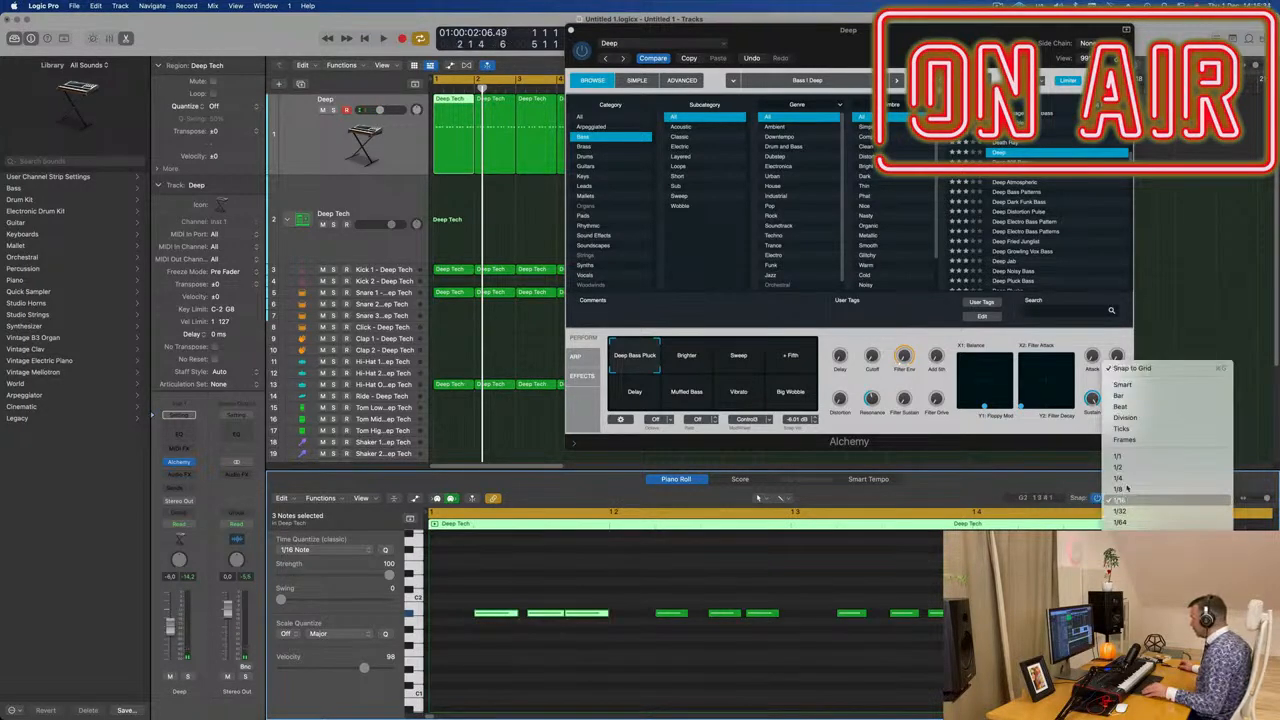
left_click(1122, 385)
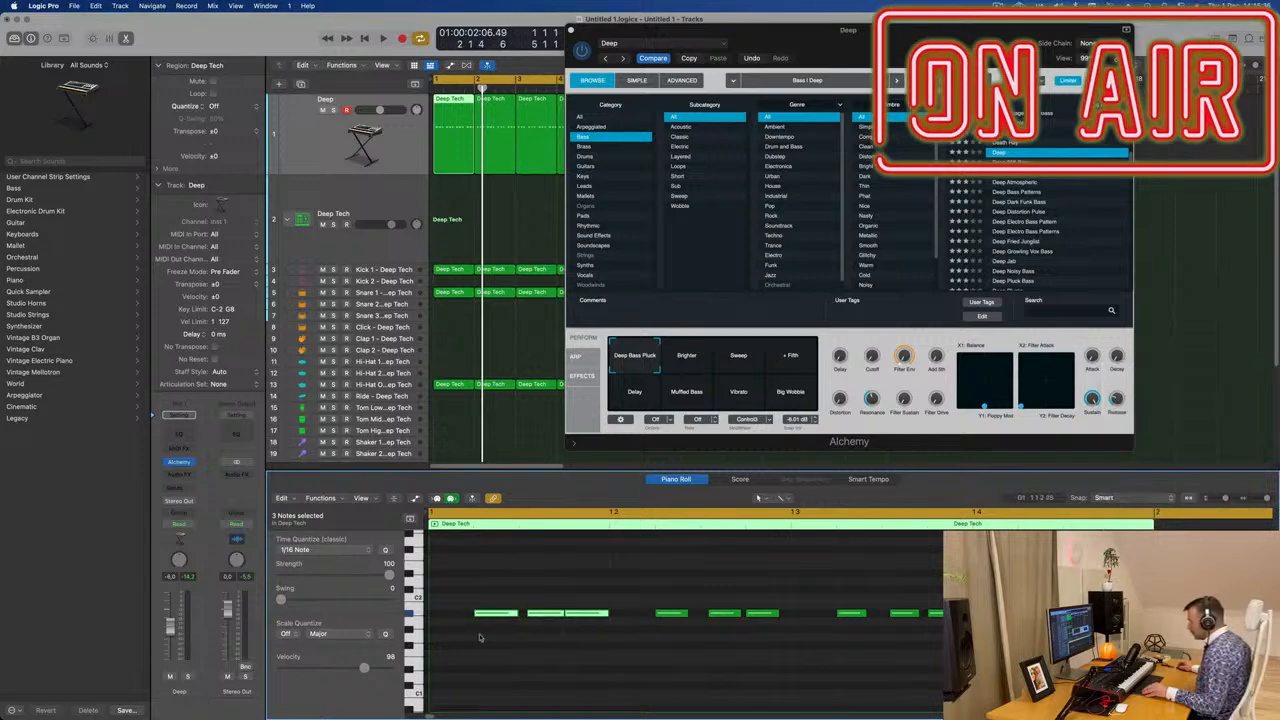
mouse_move(518, 613)
left_mouse_down()
mouse_move(494, 622)
mouse_move(512, 626)
left_mouse_up()
key("space")
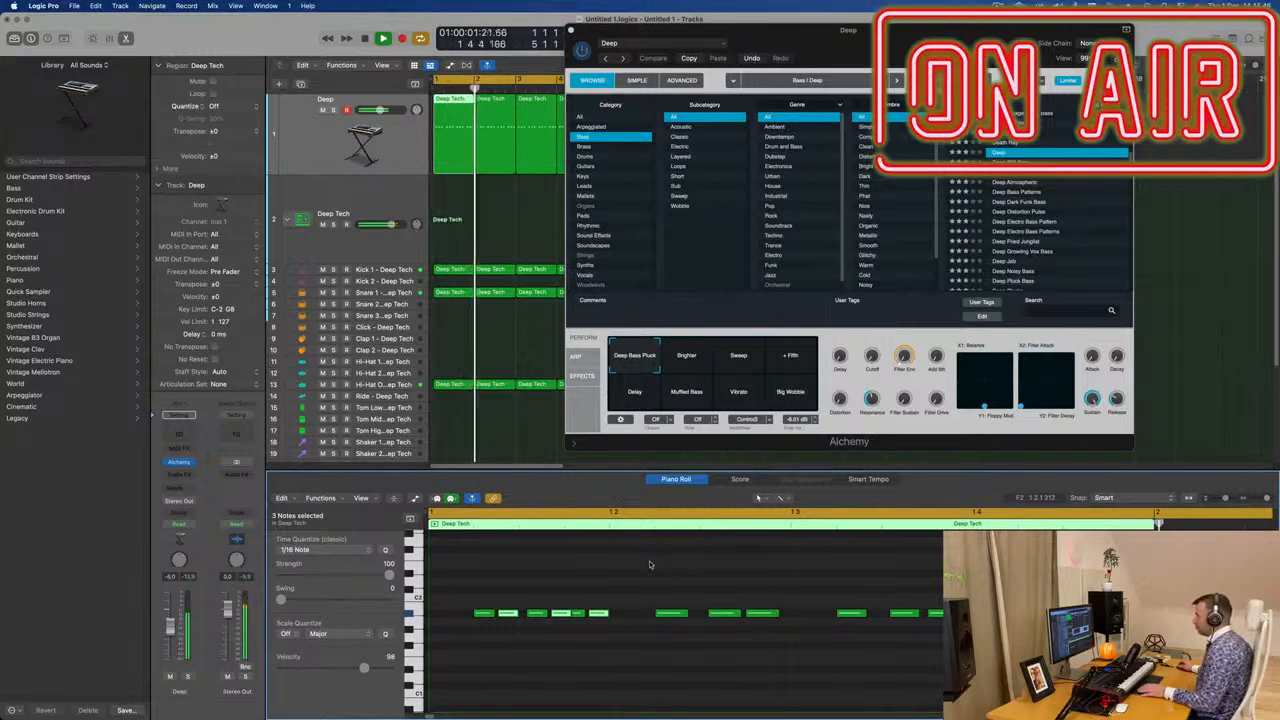
key("space")
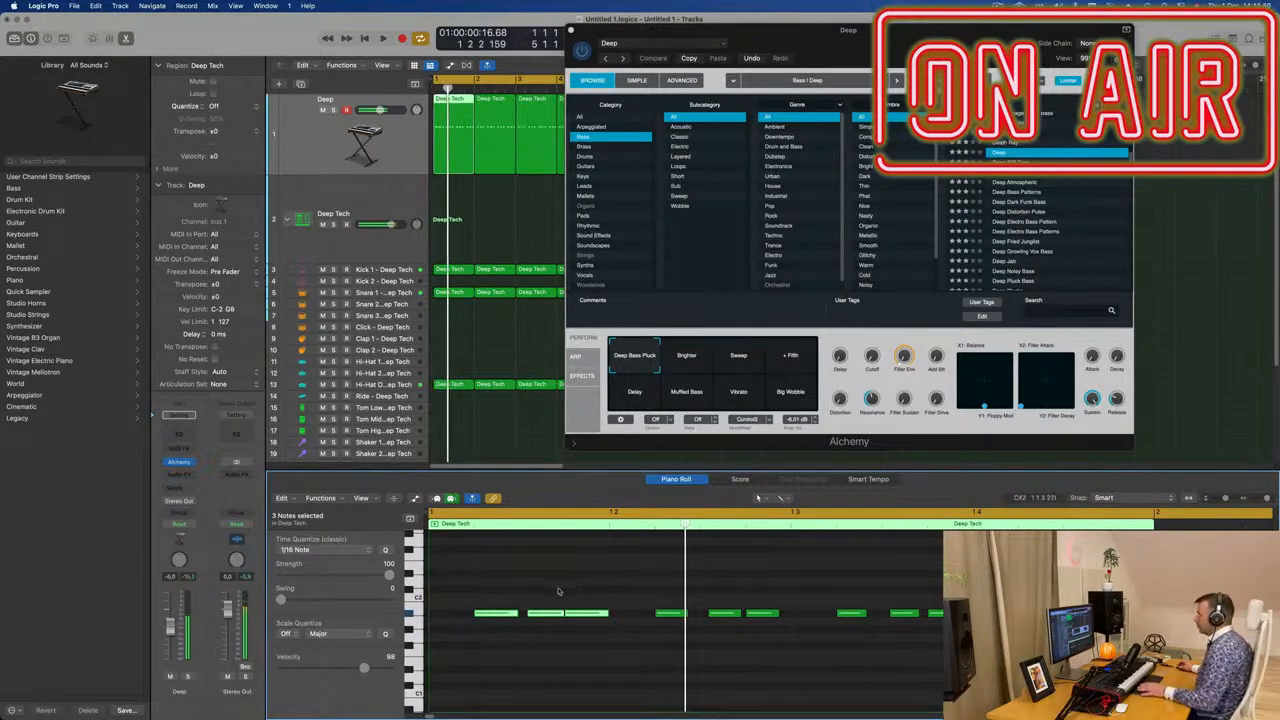
Shorten the second and third notes of the first group and try extending the last note of the first two groups
left_click_drag(606, 613, 598, 615)
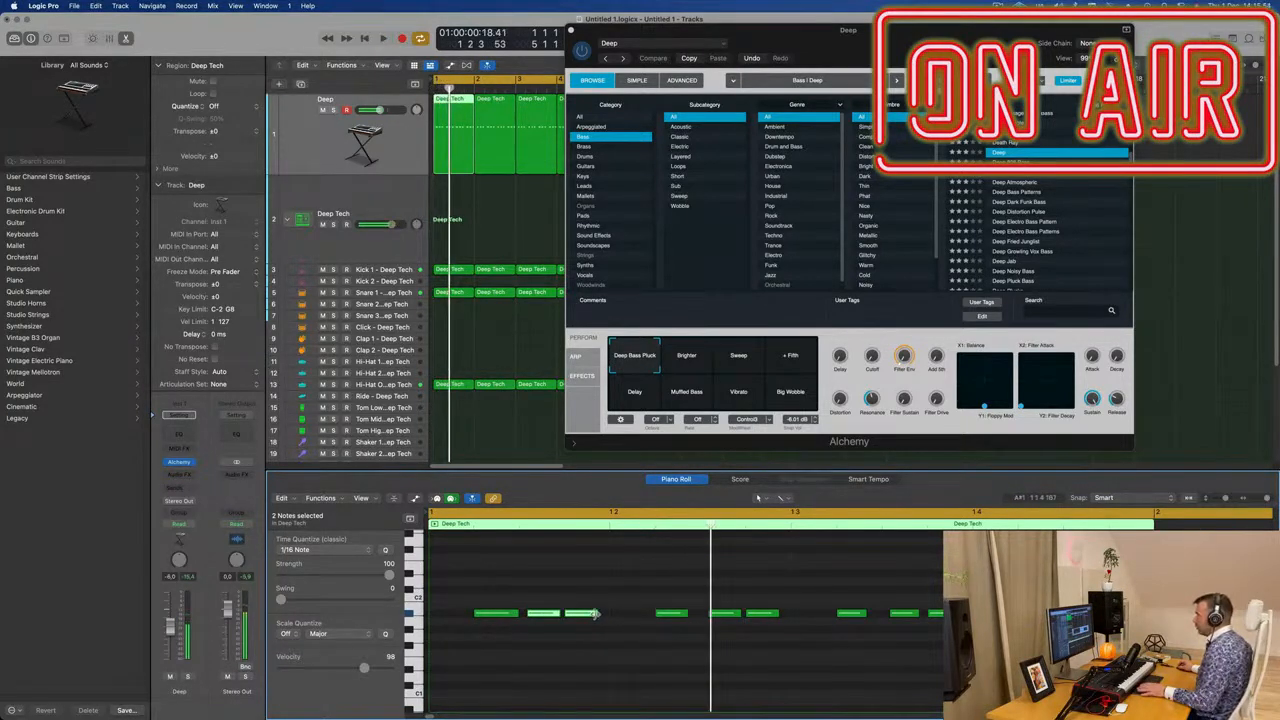
left_click_drag(596, 614, 631, 614)
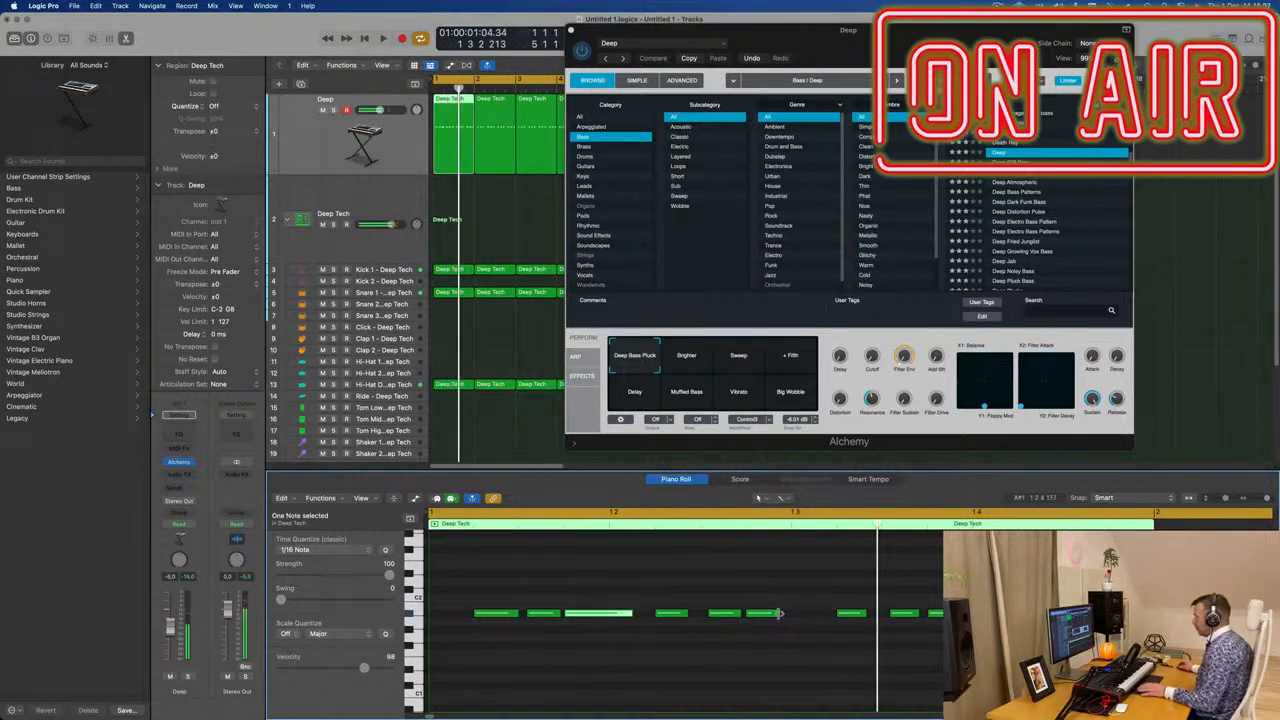
left_click_drag(779, 614, 802, 618)
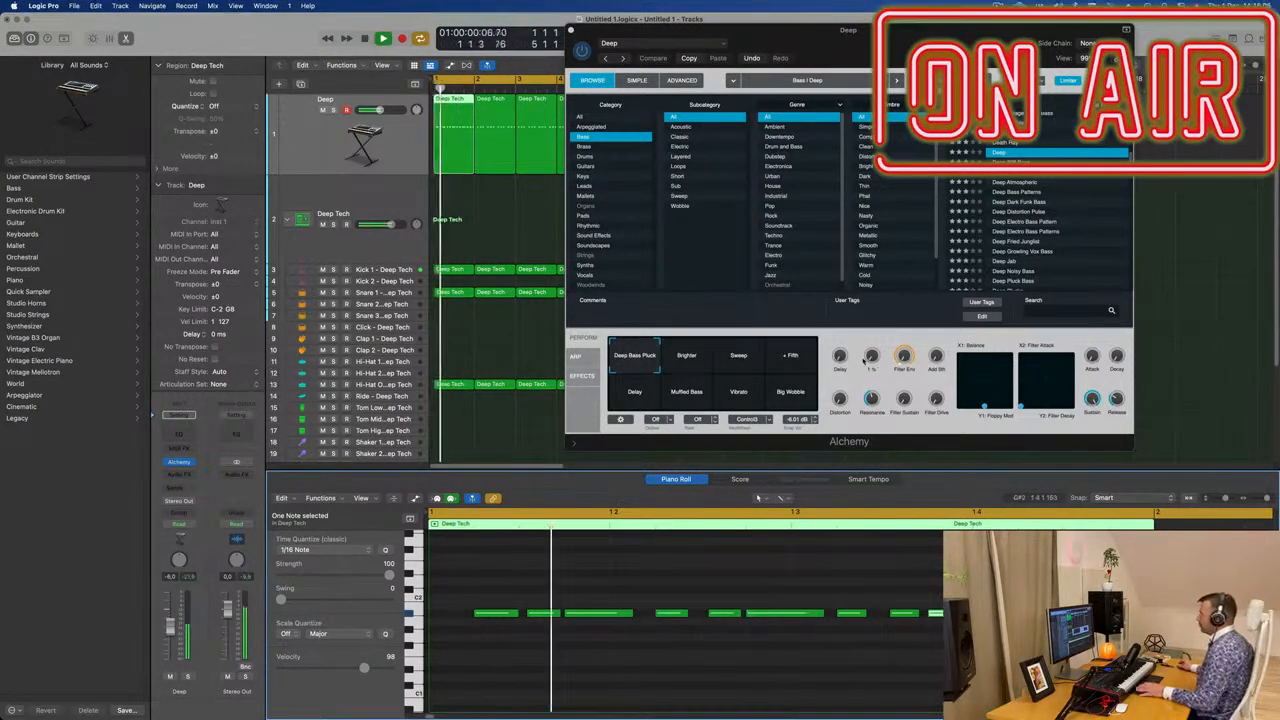
Audition Alchemy's Muffled Bass and + Fifth snapshots, return to Deep Bass Pluck and move the plug-in window clear of the regions
left_click_drag(958, 39, 887, 98)
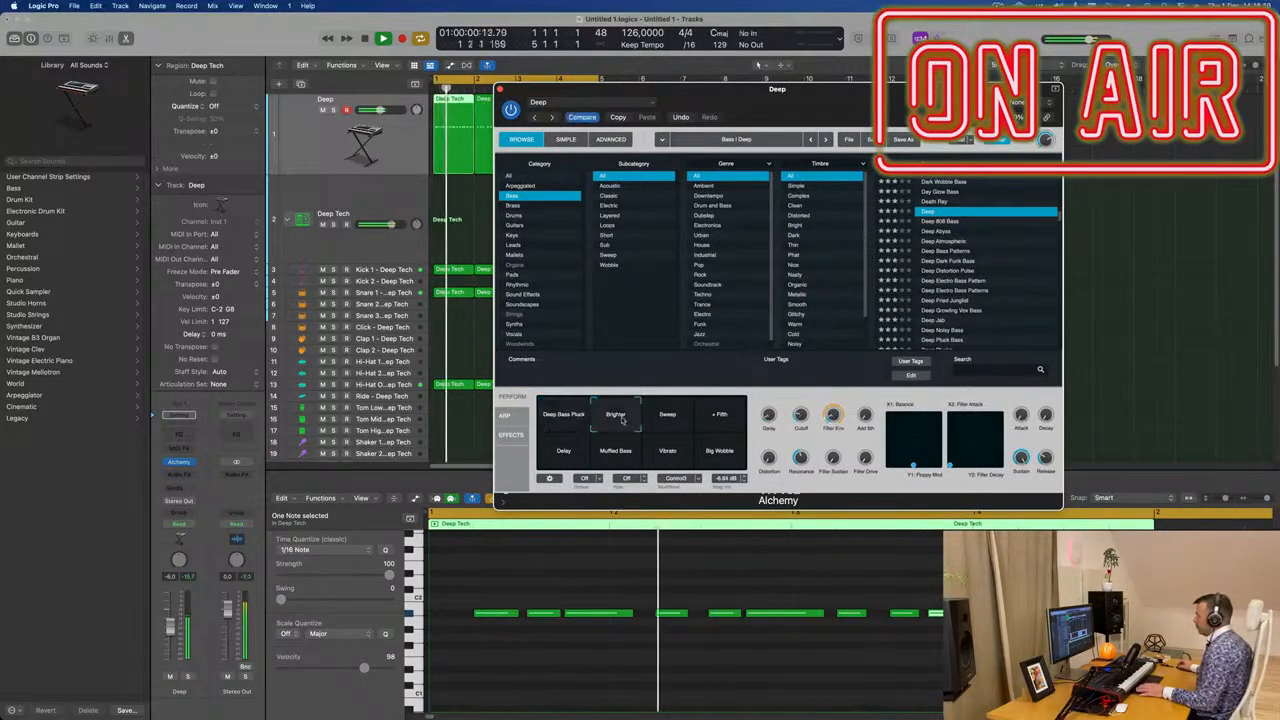
left_click(618, 456)
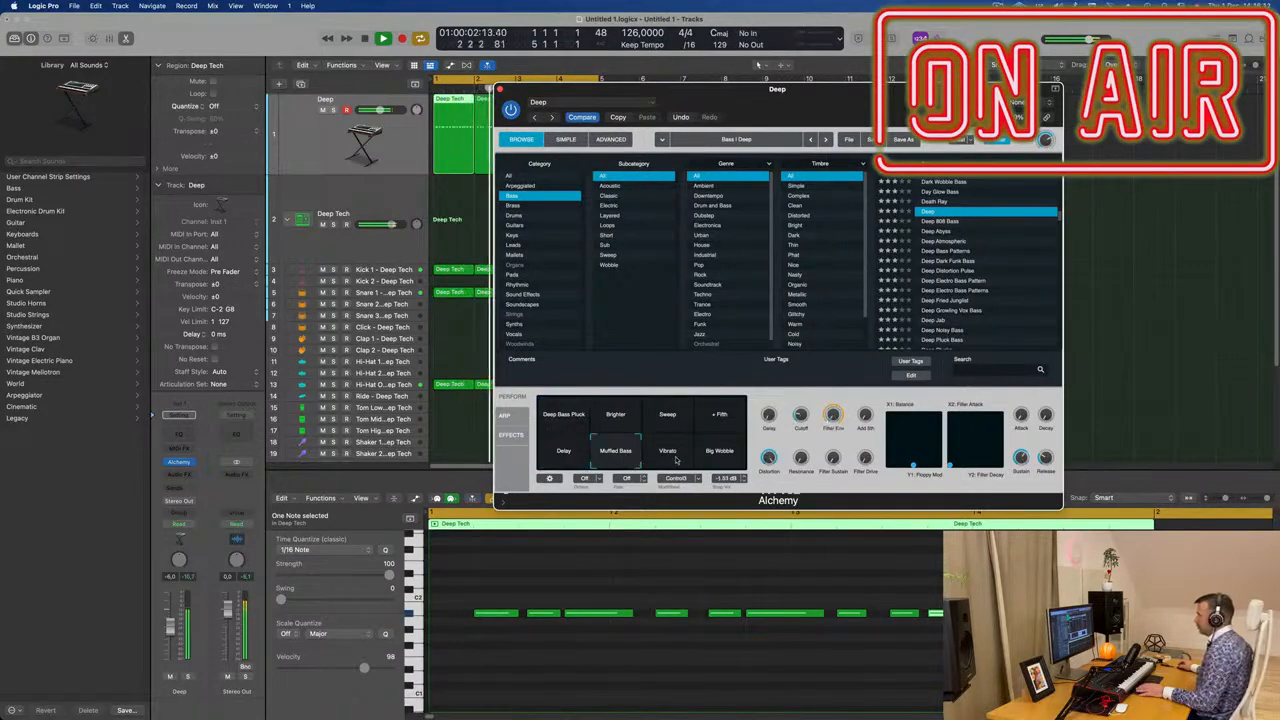
left_click(725, 428)
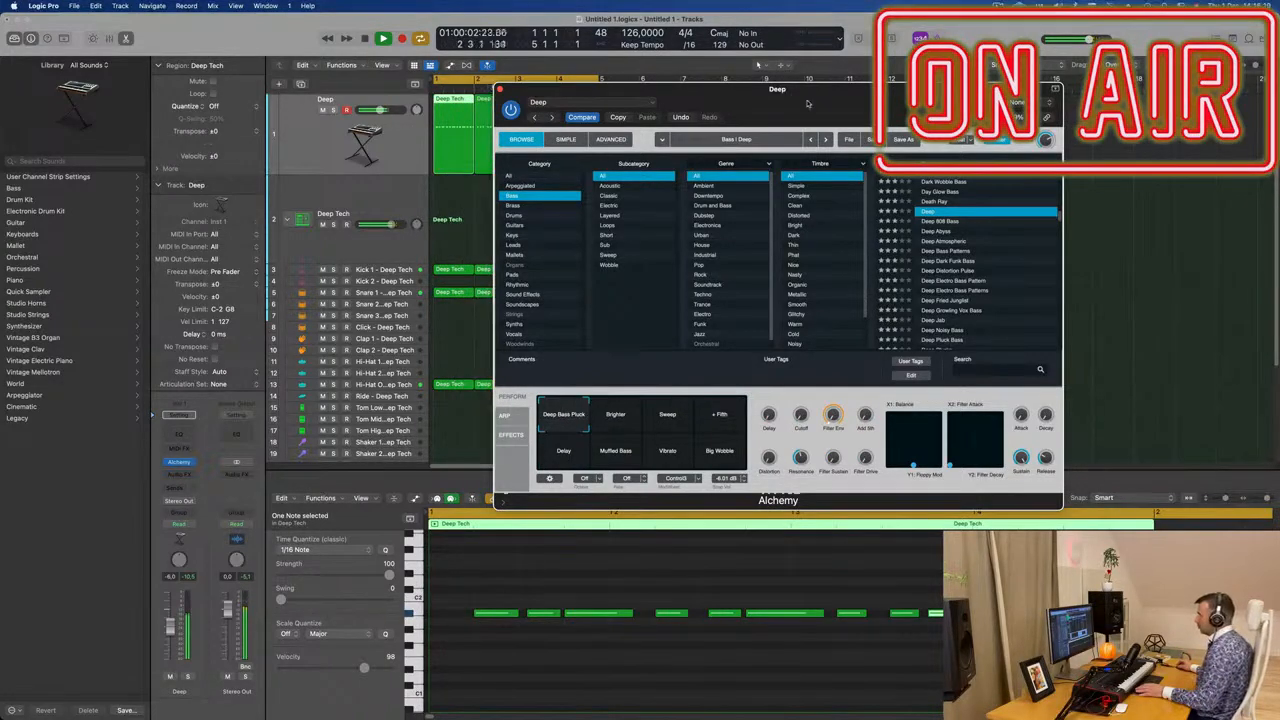
left_click_drag(777, 89, 867, 59)
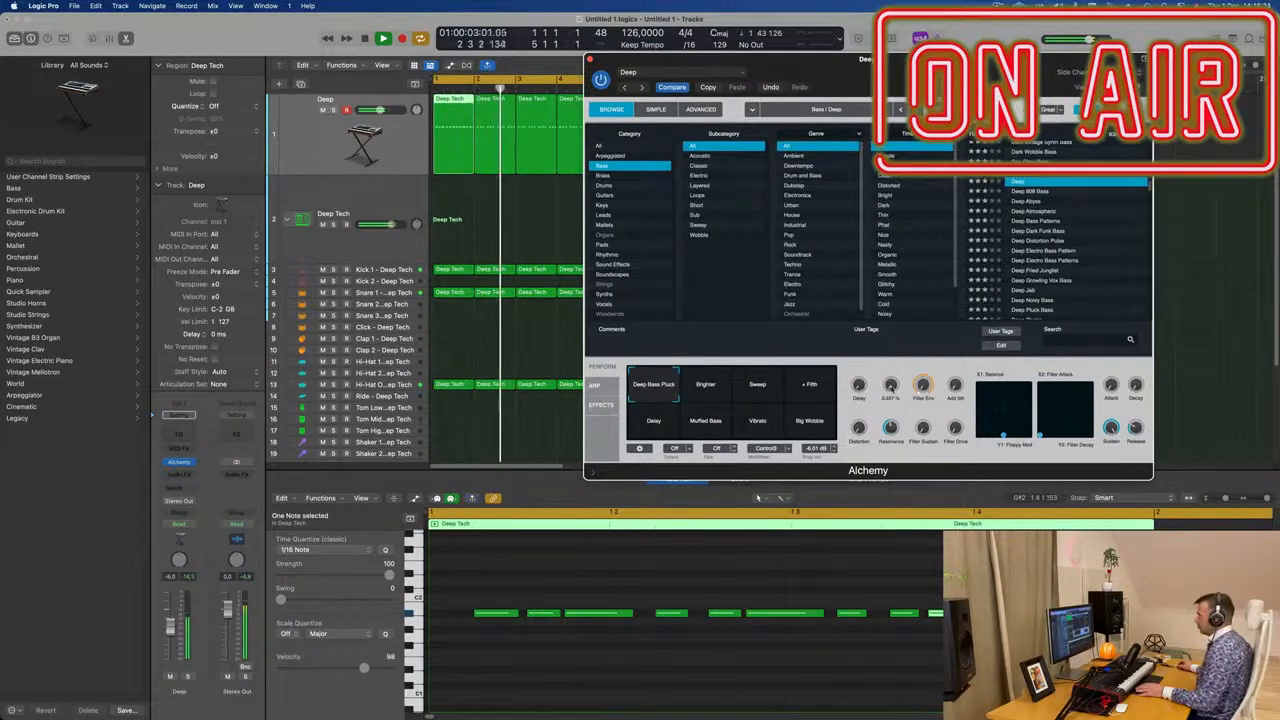
left_click_drag(988, 67, 1044, 35)
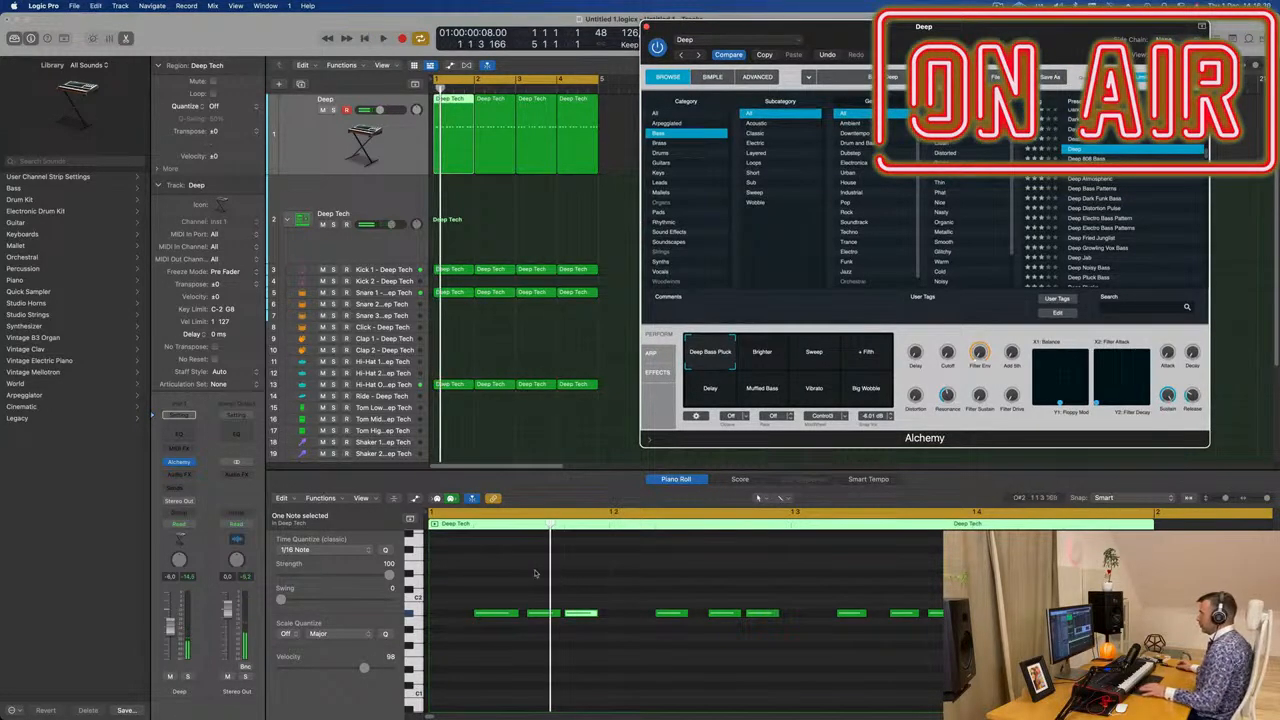
Copy the bass note onto the starts of beats 1, 2 and 3 in the piano roll
left_click_drag(588, 614, 466, 616)
left_click_drag(593, 614, 637, 622)
left_click_drag(776, 617, 812, 624)
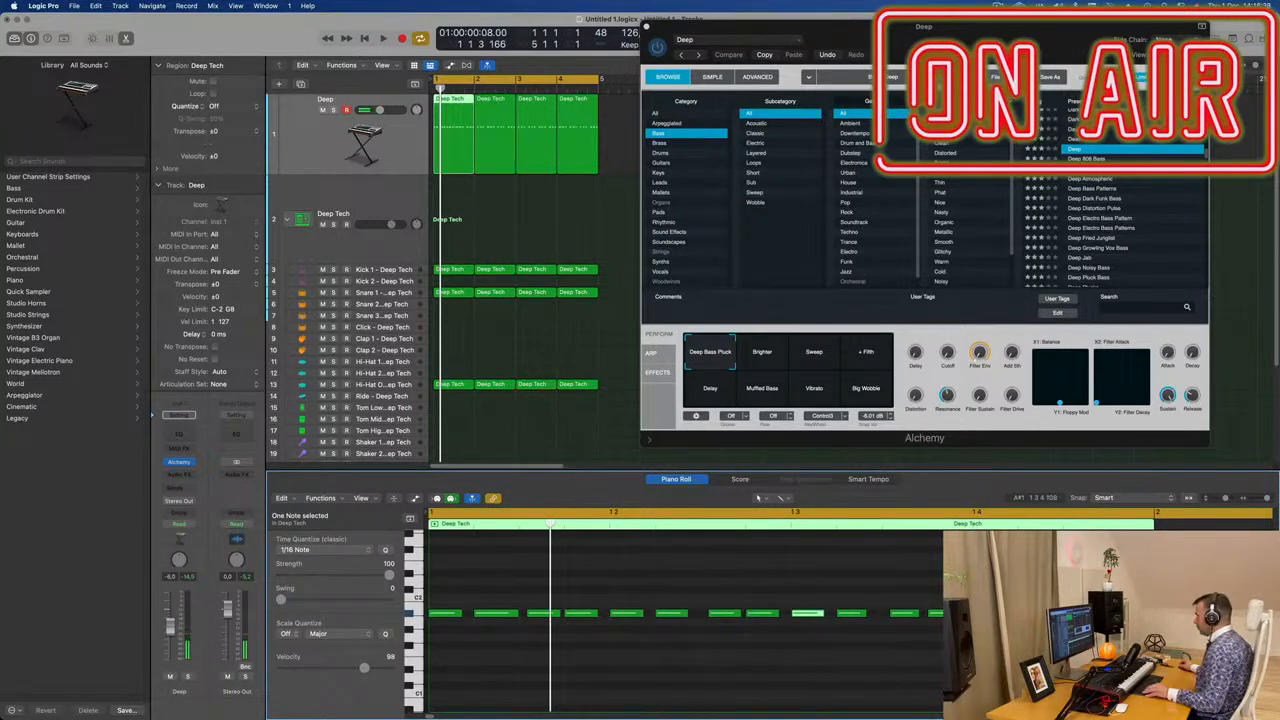
During playback, shift the third note of beat 3 one sixteenth later and copy the preceding note into the gap
key("space")
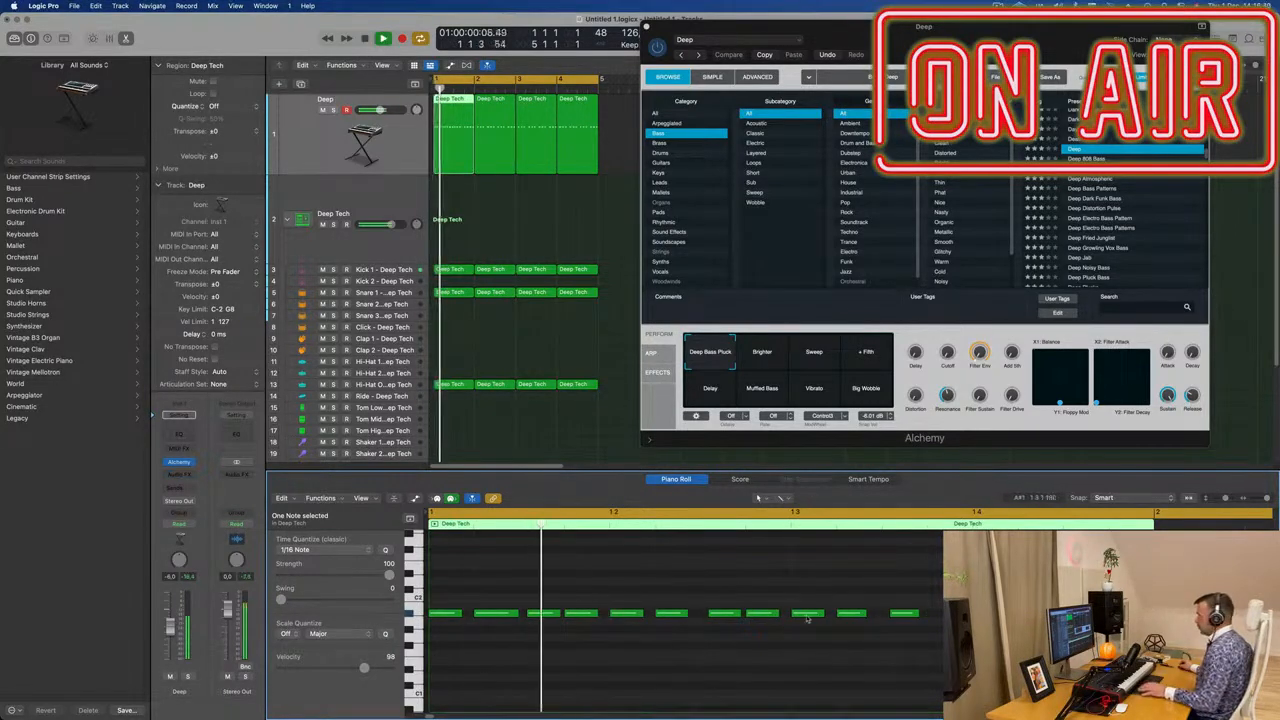
left_click_drag(902, 617, 940, 615)
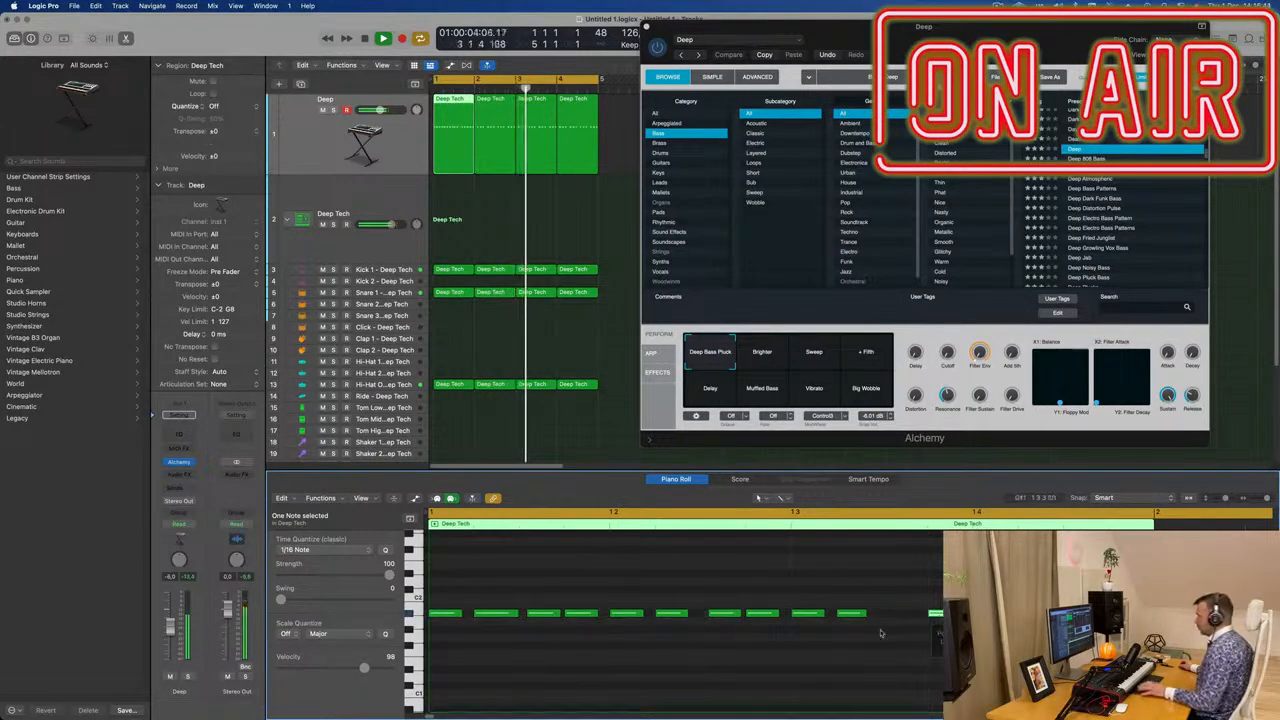
key("super+Left")
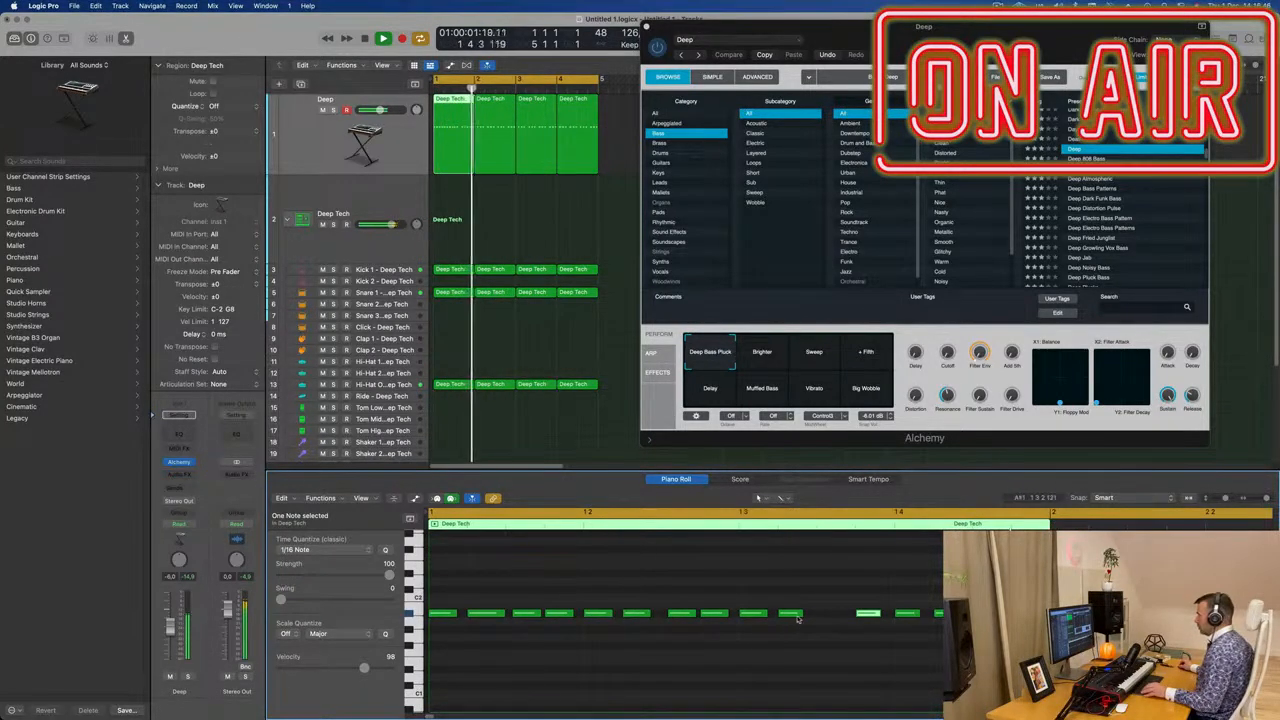
left_click_drag(795, 618, 834, 618)
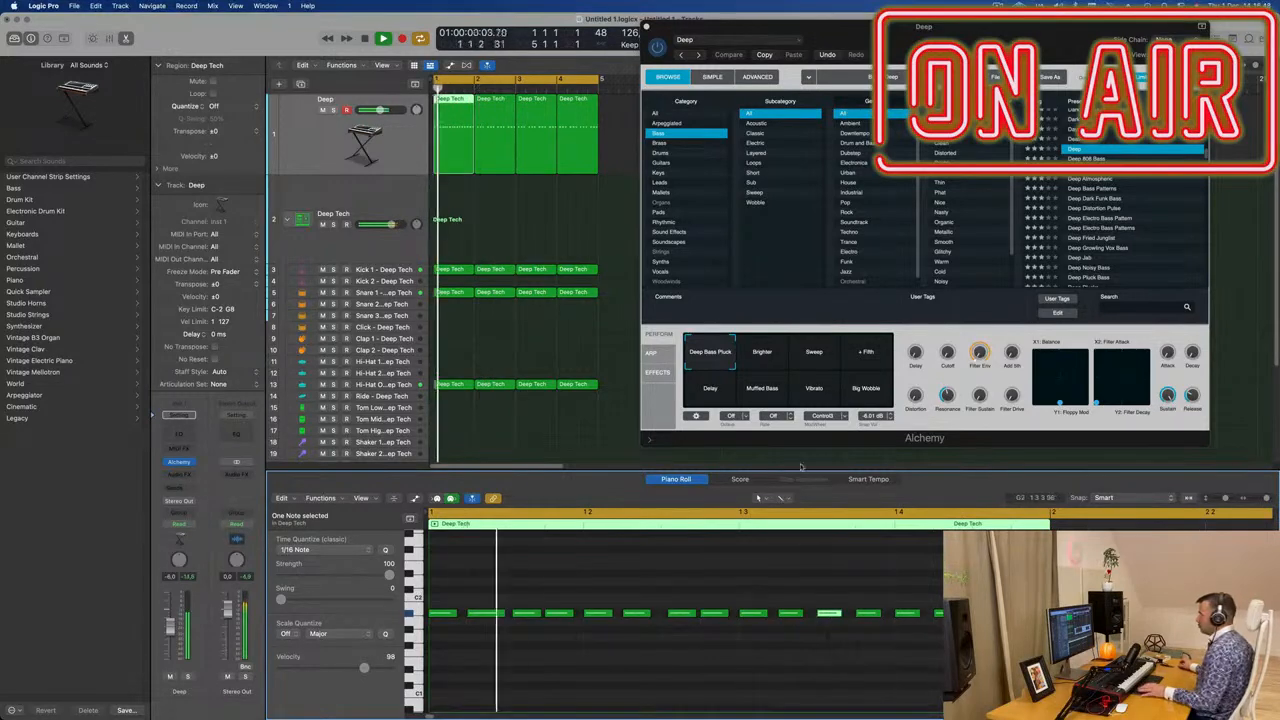
Delete the three old bass regions after bar 1 and repeat the edited first region three times to fill four bars
left_click_drag(752, 27, 869, 69)
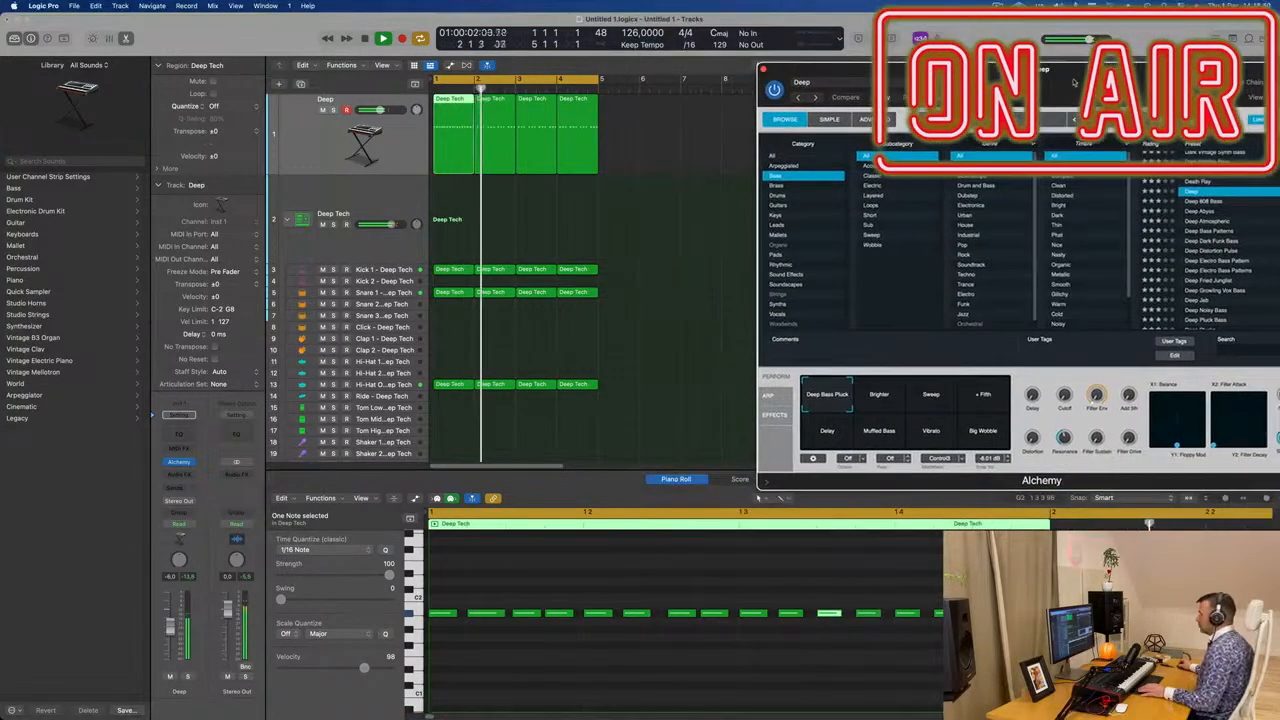
scroll(629, 586, "up", 4)
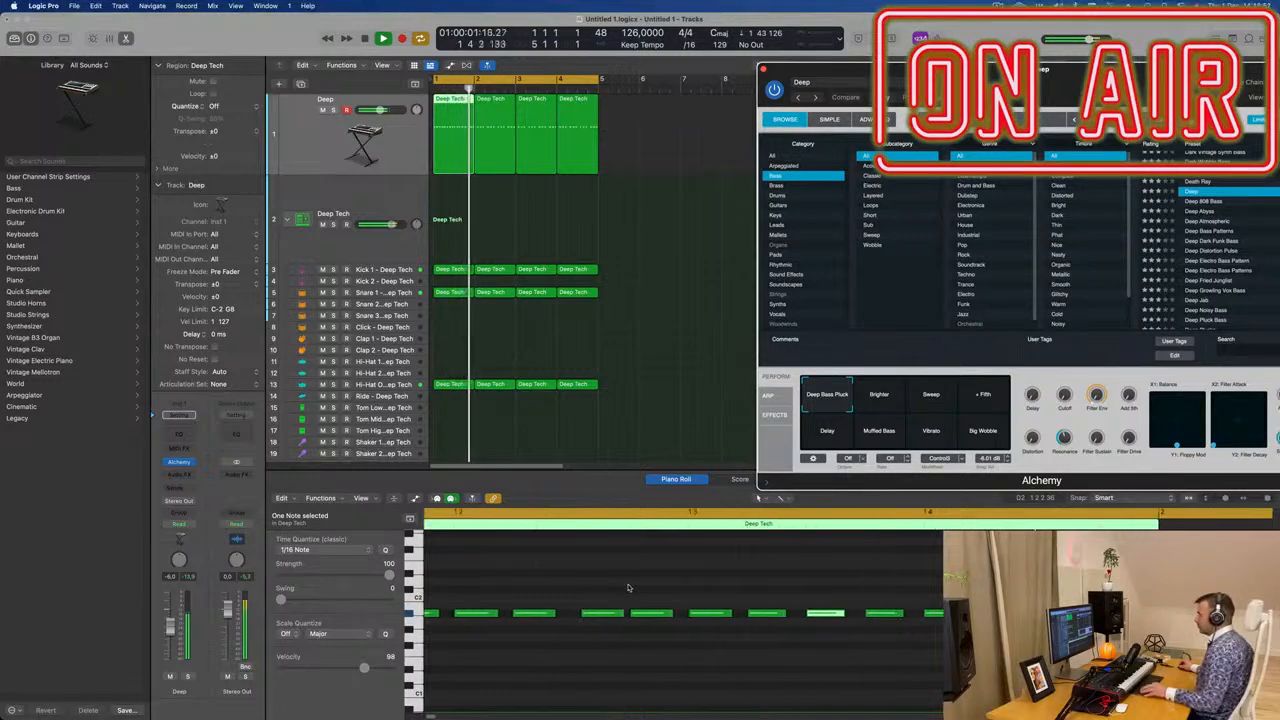
scroll(629, 586, "down", 2)
left_click_drag(681, 145, 491, 166)
key("Delete")
key("Return")
left_click(453, 148)
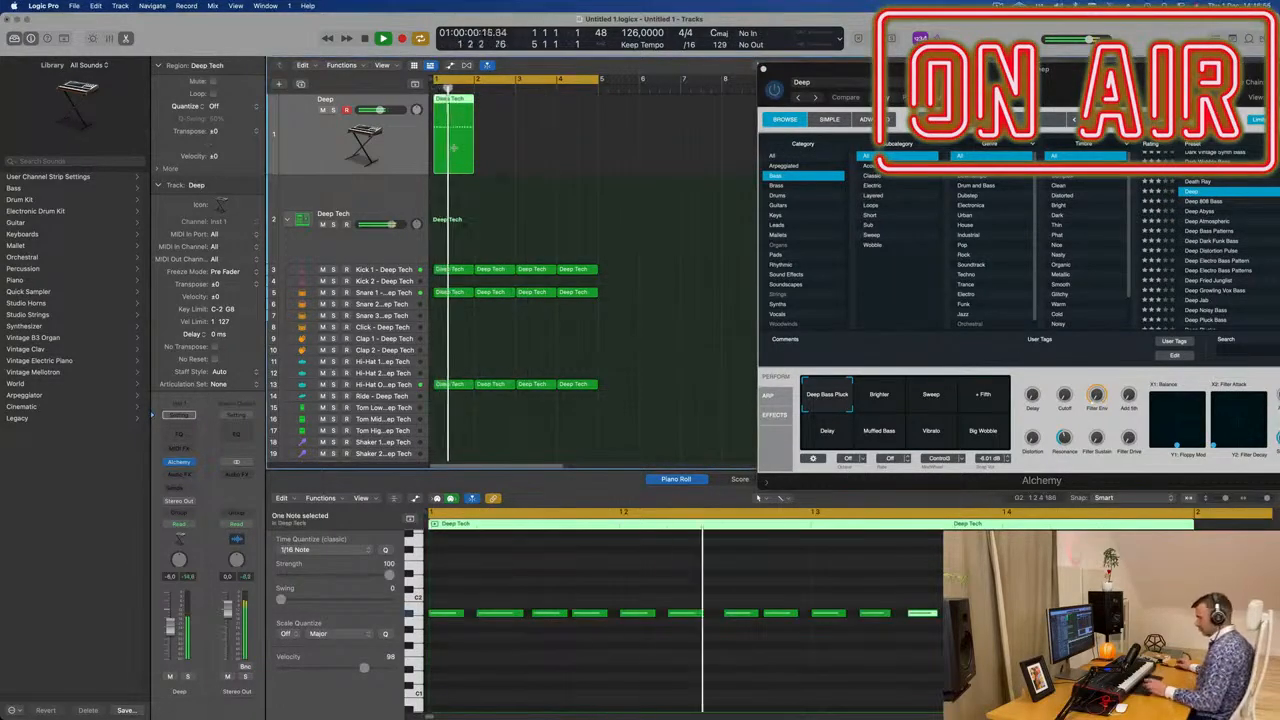
key("super+r")
key("super+r")
key("super+r")
Insert a Compressor as an audio effect after Alchemy on the Deep bass track
left_click_drag(822, 69, 597, 108)
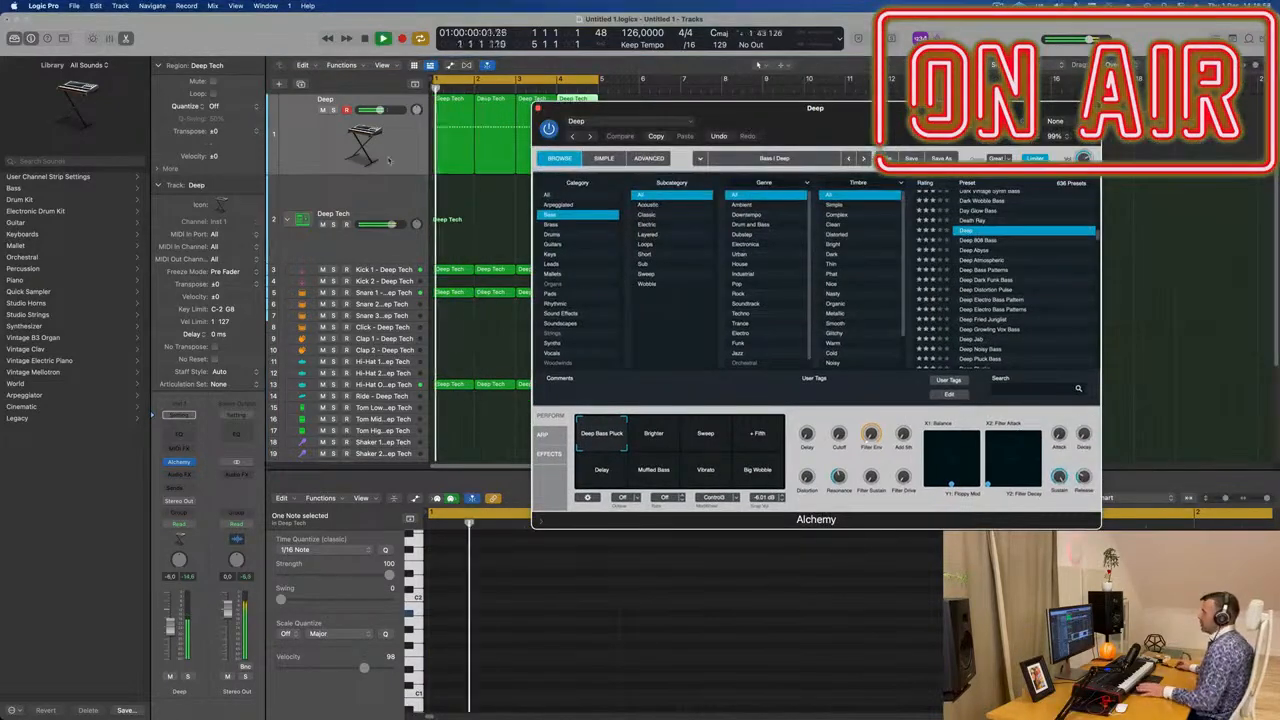
left_click(178, 474)
mouse_move(180, 514)
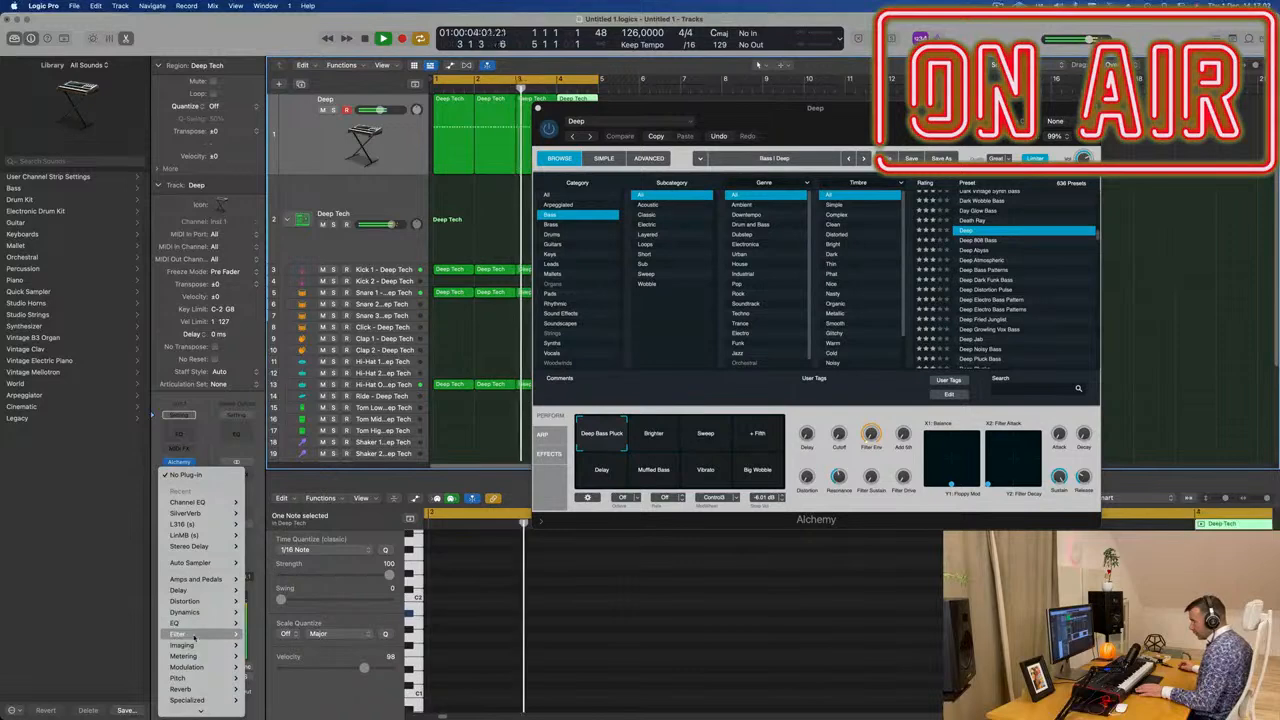
mouse_move(198, 610)
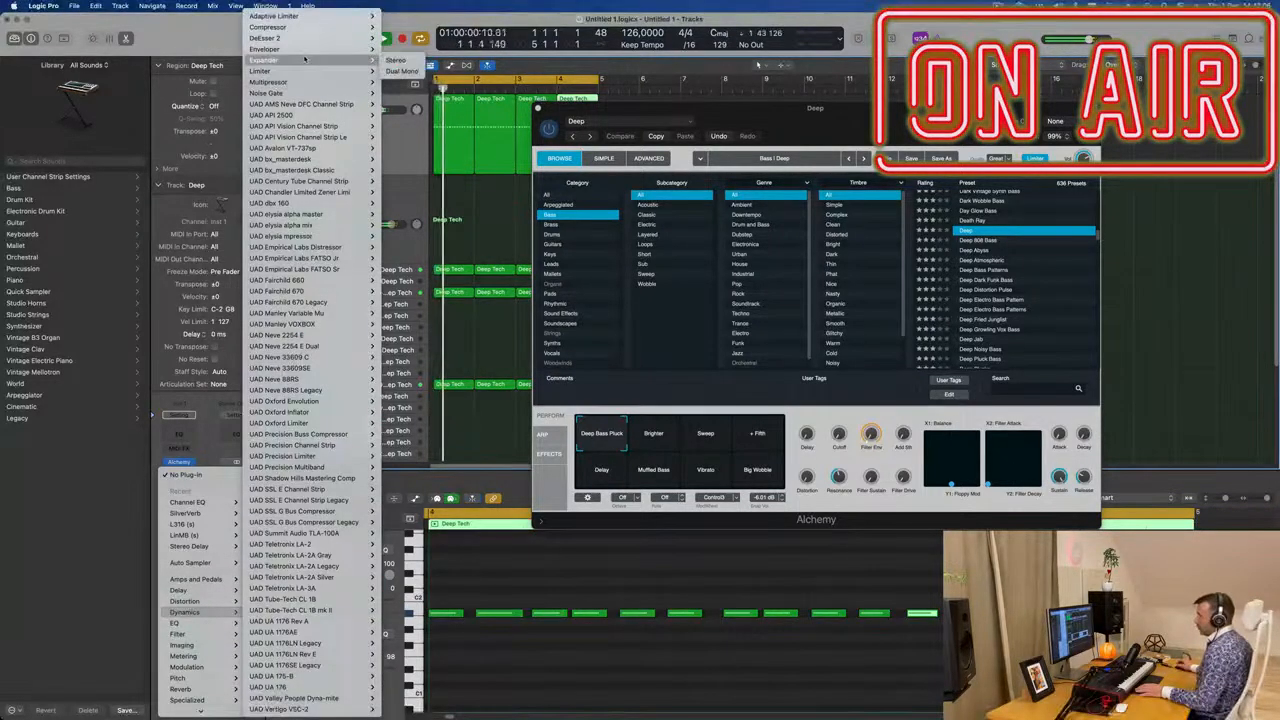
left_click(671, 131)
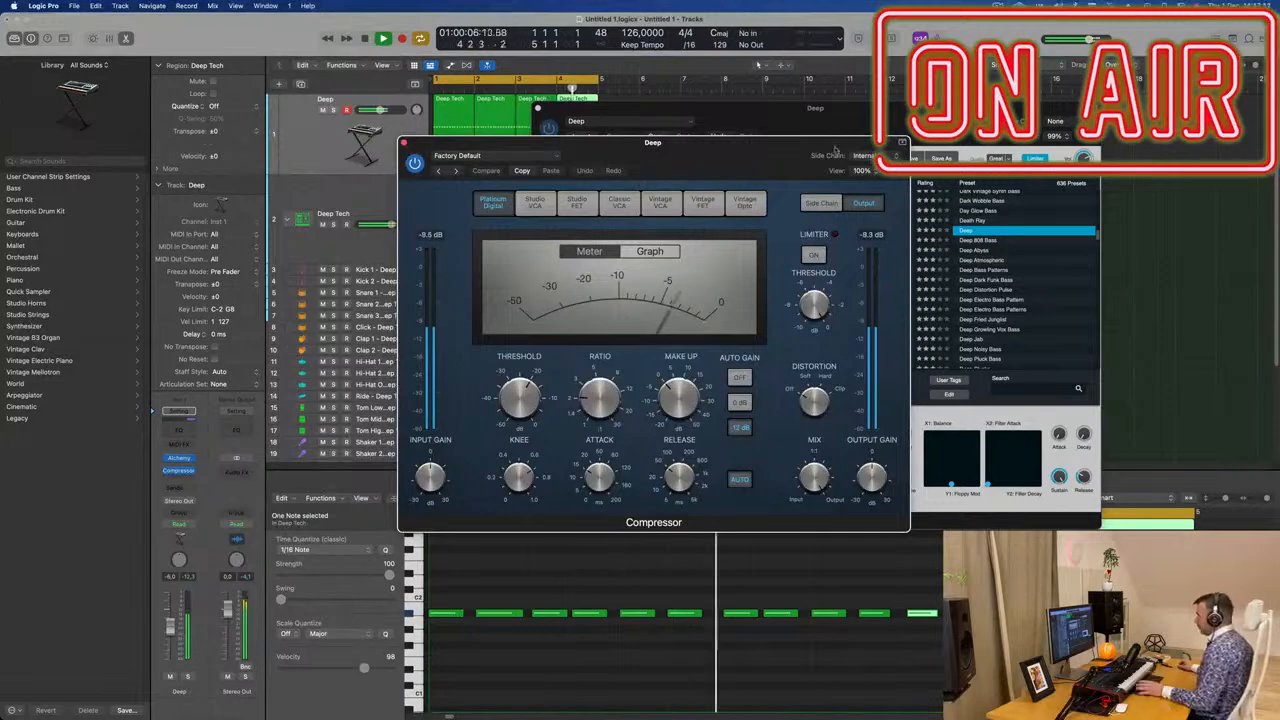
Set the Compressor's side chain source to Inst 2 and close the plug-in window
left_click(862, 156)
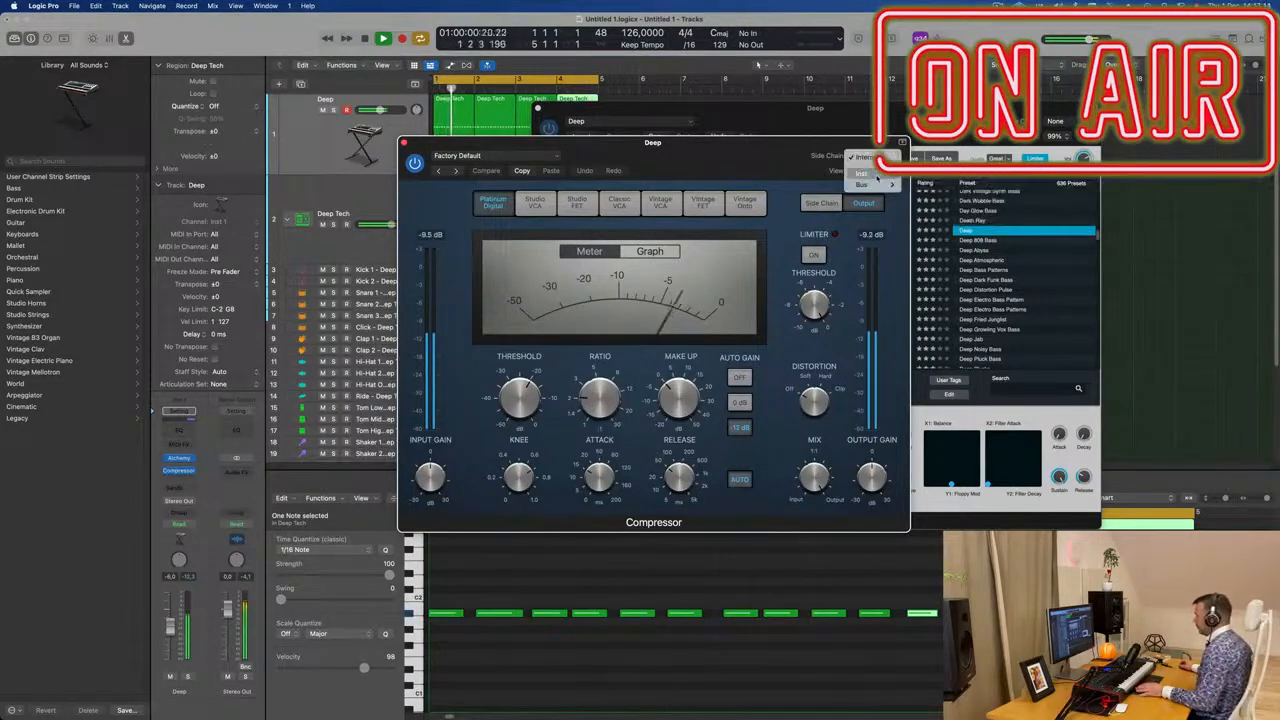
mouse_move(877, 177)
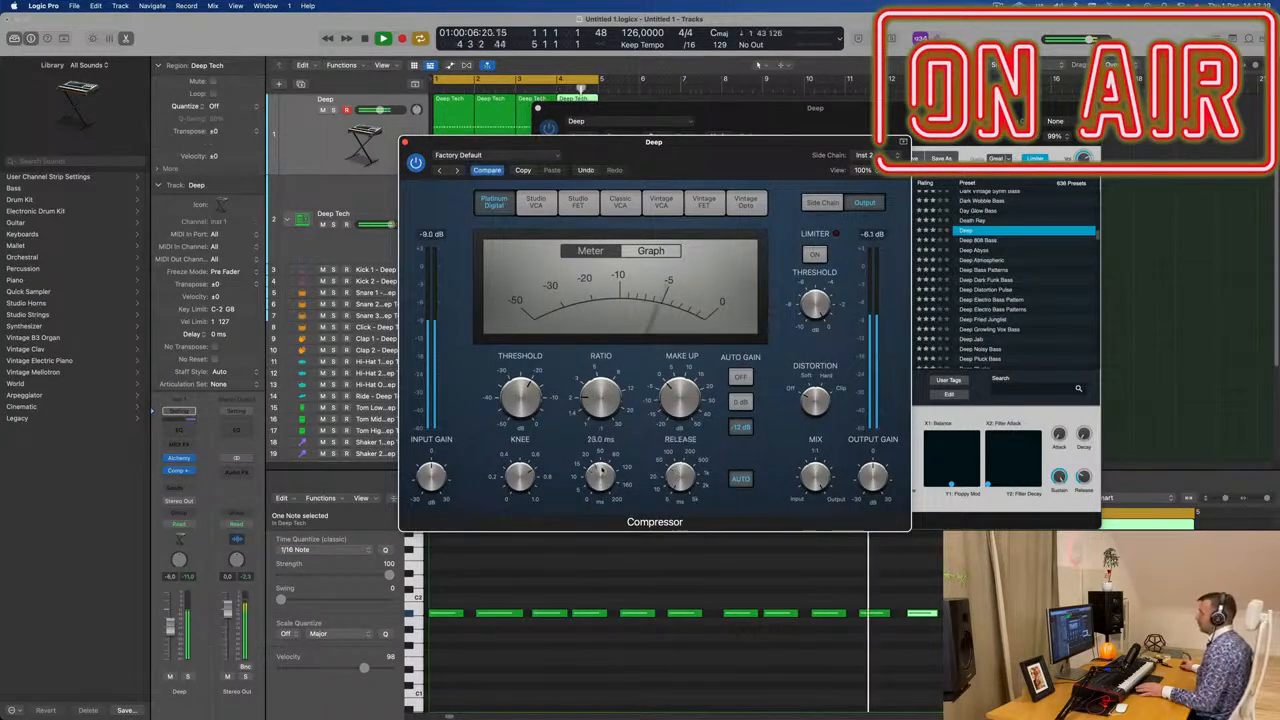
left_click_drag(450, 145, 472, 160)
left_click(428, 157)
Audition the Deep 808 Bass and Deep Abyss presets in Alchemy and load Deep Atmospheric
left_click_drag(640, 108, 584, 156)
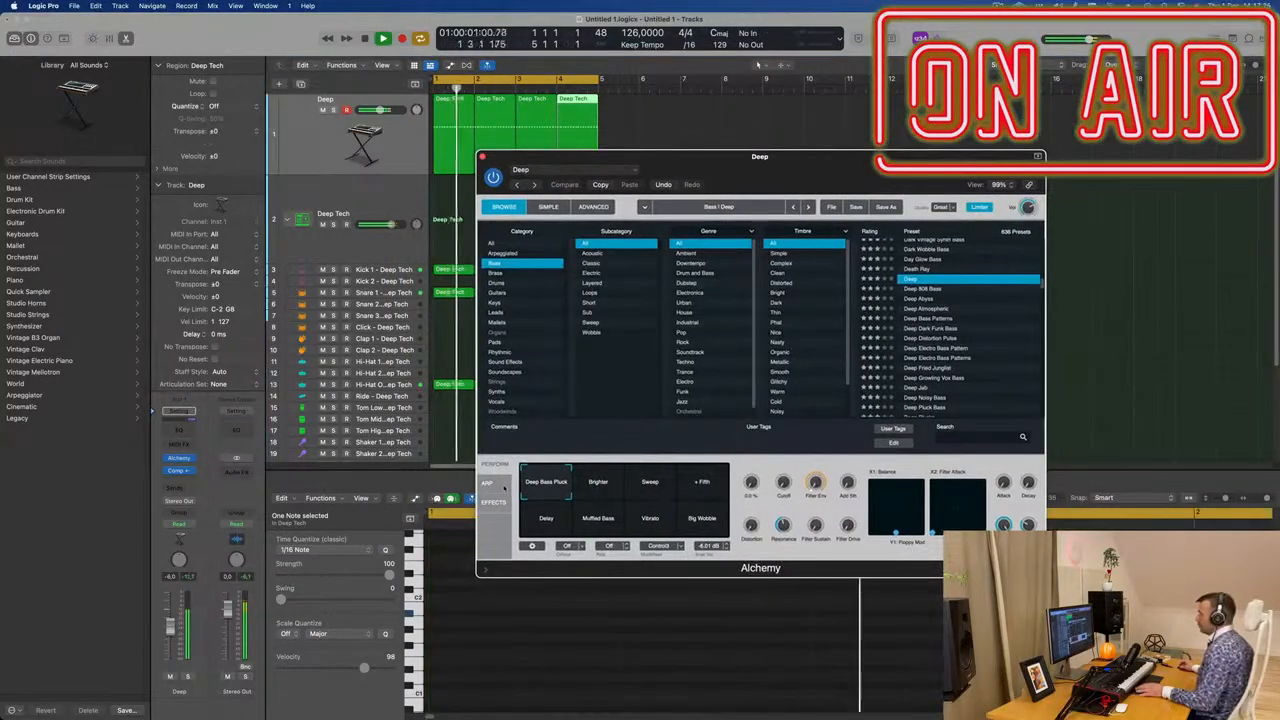
mouse_move(697, 169)
left_mouse_down()
mouse_move(763, 176)
mouse_move(711, 184)
left_mouse_up()
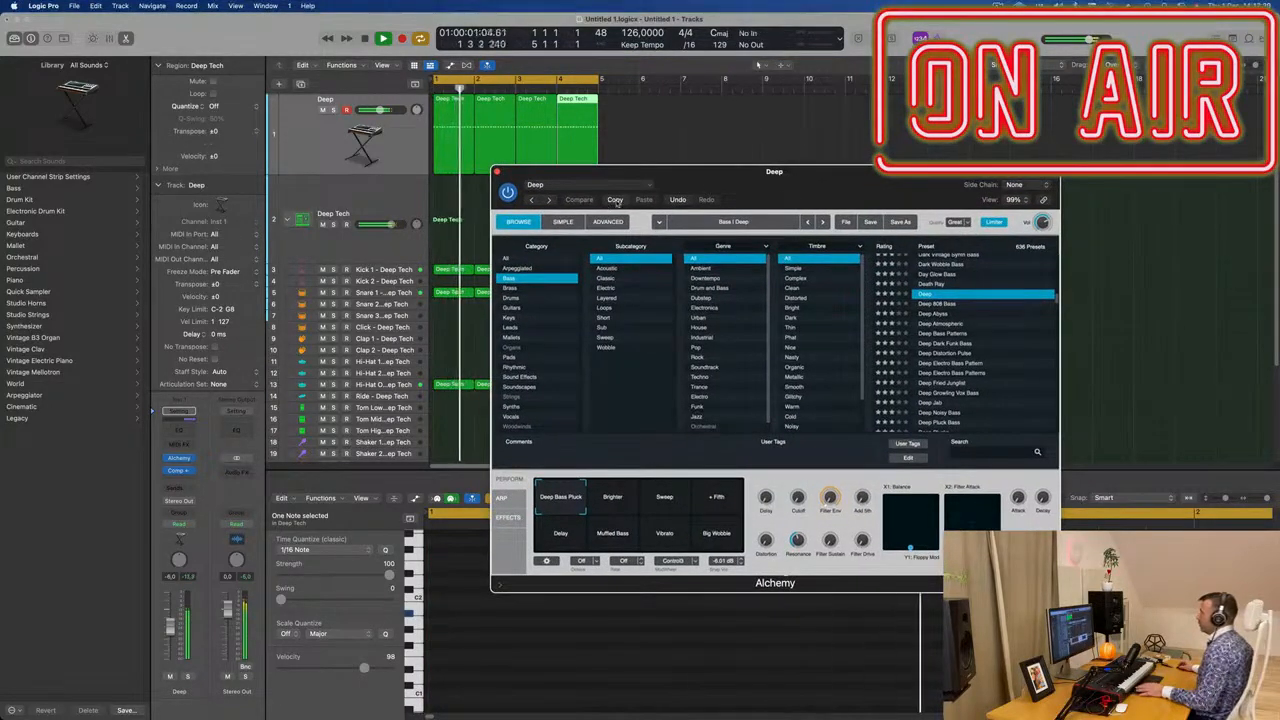
left_click(932, 304)
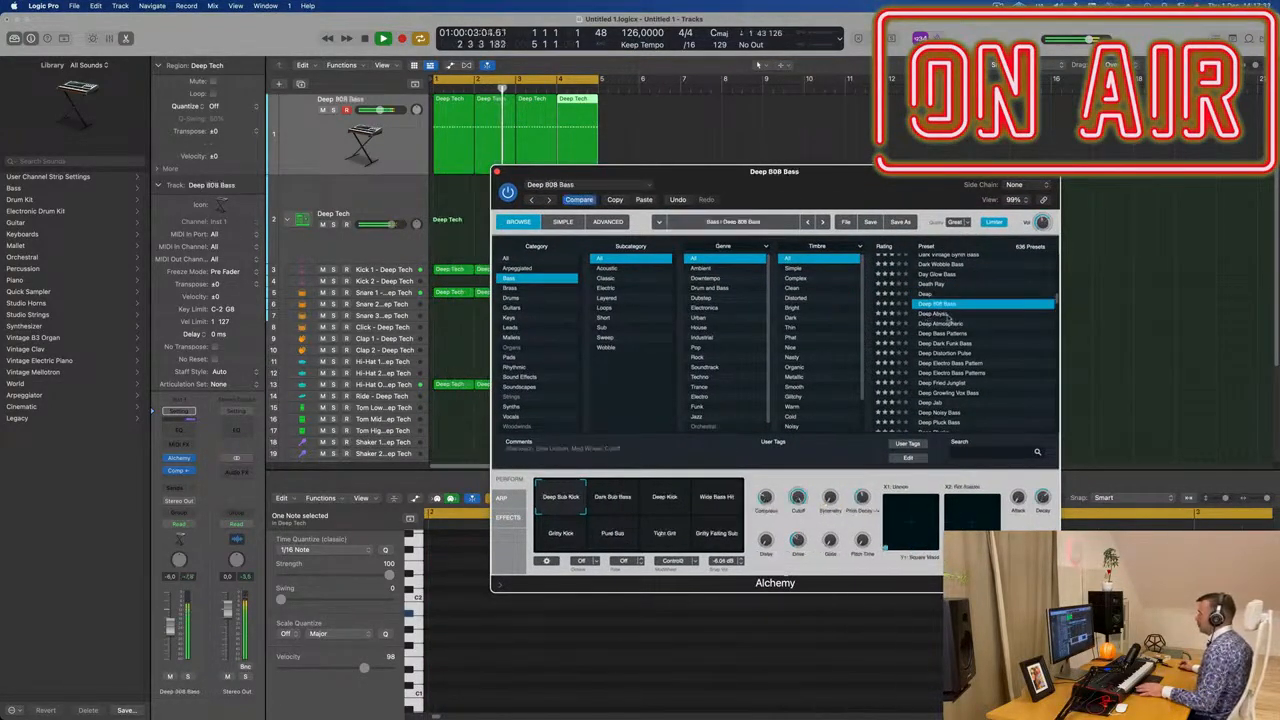
left_click(942, 315)
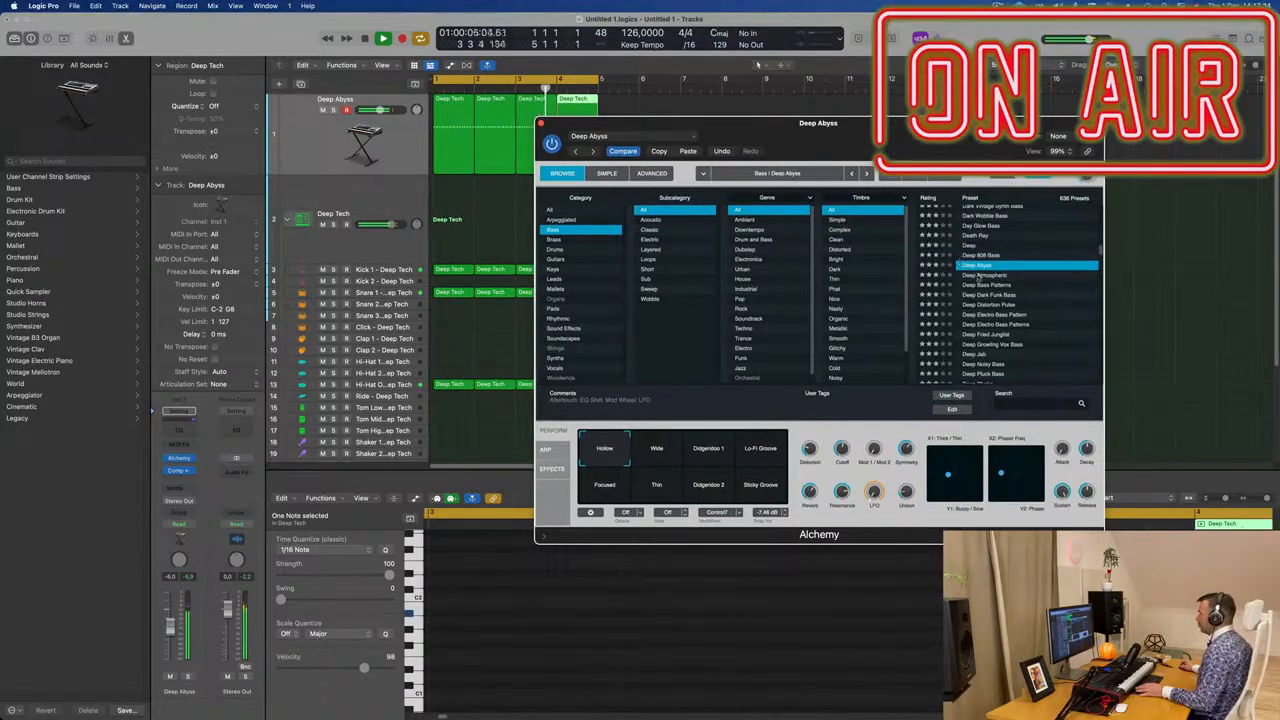
left_click(984, 276)
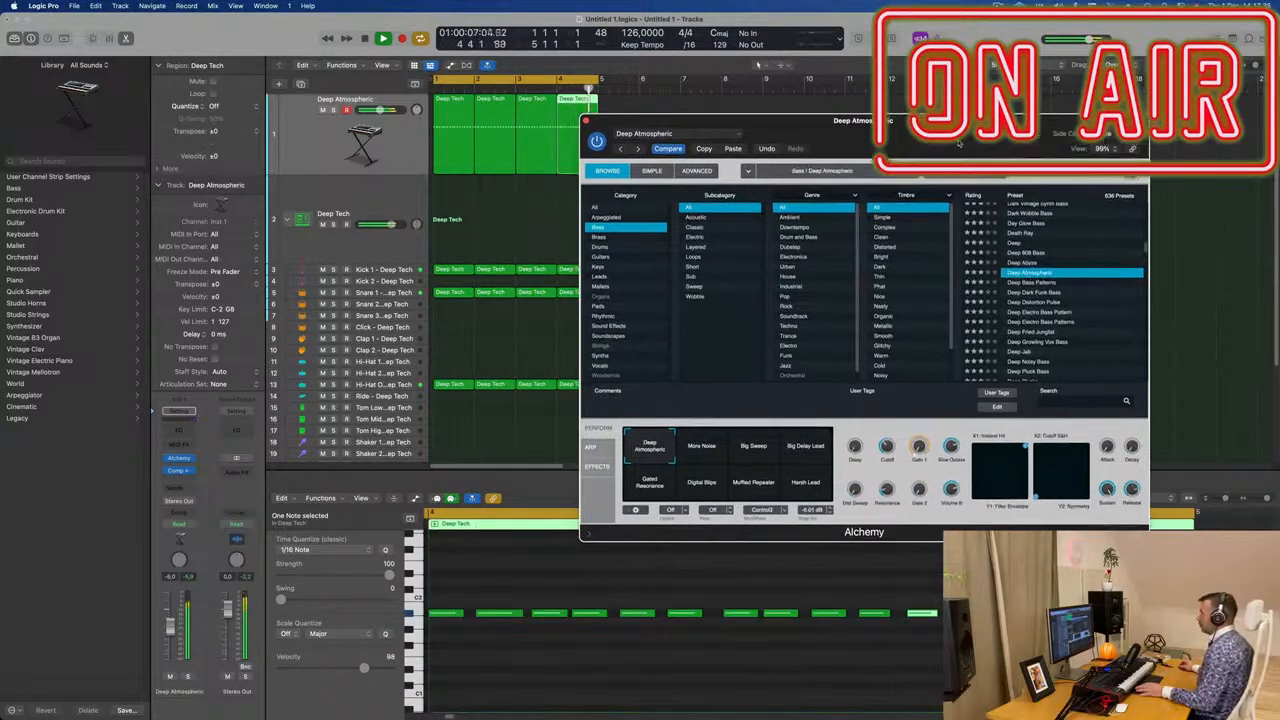
Lower the bass track's volume to -12.4 dB and switch Alchemy to the More Noise snapshot
left_click_drag(171, 645, 171, 643)
left_click(713, 450)
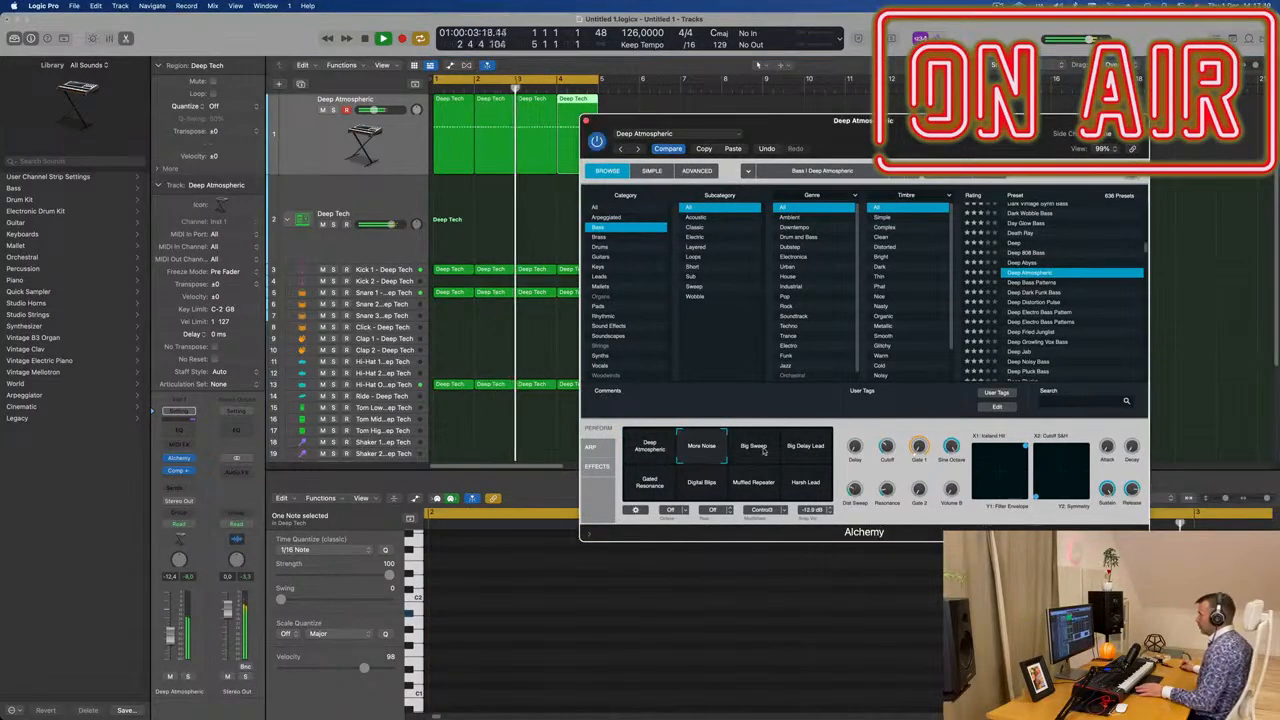
Switch Alchemy to the Big Sweep snapshot and move its window clear of the bass regions
left_click(753, 448)
left_click(705, 449)
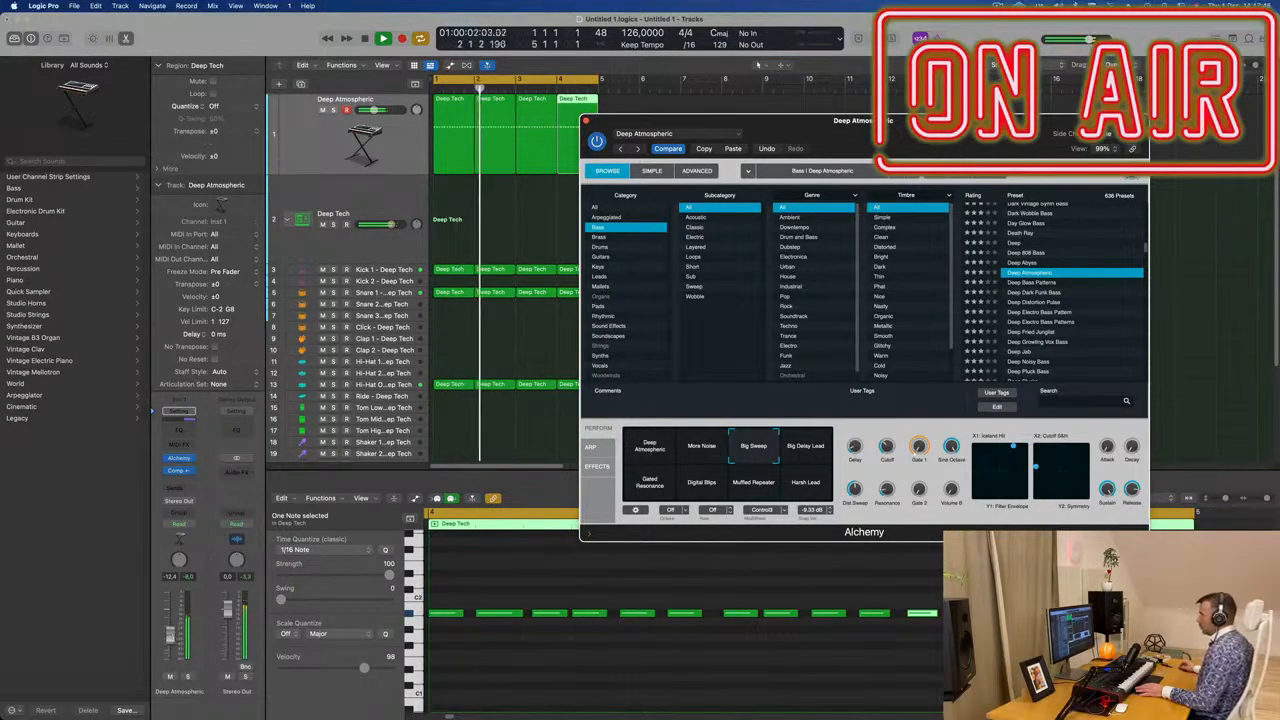
left_click_drag(927, 122, 1071, 217)
Raise the last two sixteenth notes of the first bass region to the pitch just above C2 in the Piano Roll
left_click(471, 209)
left_click(455, 132)
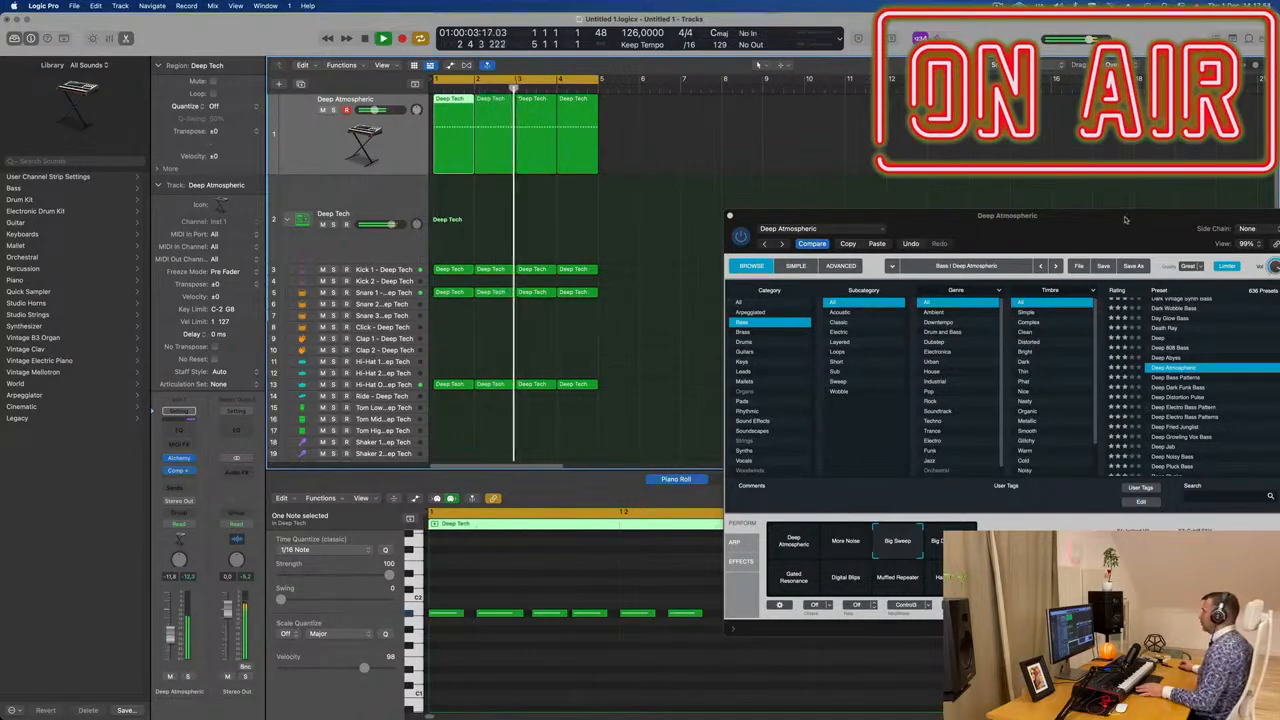
left_click_drag(1112, 217, 1152, 196)
left_click(500, 213)
left_click(456, 132)
key("space")
key("space")
scroll(506, 573, "down", 5)
mouse_move(721, 589)
left_mouse_down()
mouse_move(743, 634)
mouse_move(735, 596)
left_mouse_up()
scroll(735, 596, "up", 2)
scroll(735, 598, "right", 3)
left_click_drag(696, 592, 692, 592)
left_click(703, 609)
scroll(612, 581, "left", 3)
scroll(611, 580, "down", 1)
scroll(610, 580, "down", 2)
key("Return")
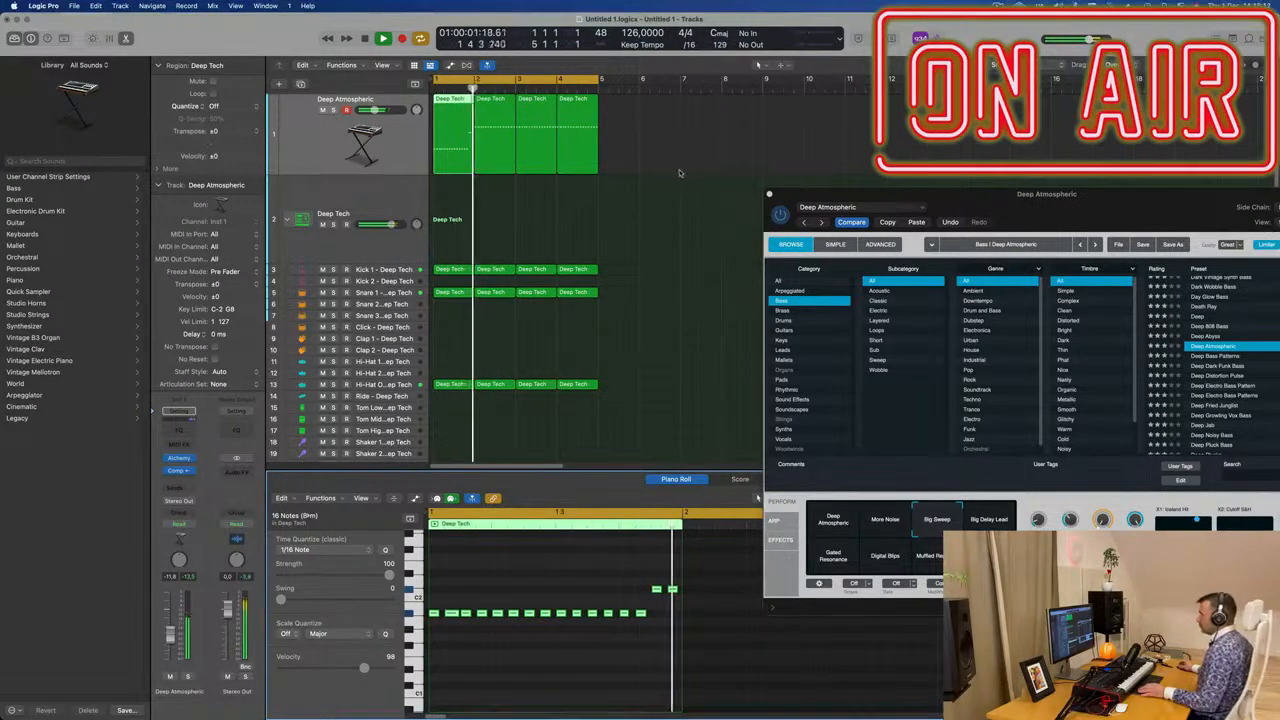
Join the first two bass regions into a single two-bar region
left_click(475, 199)
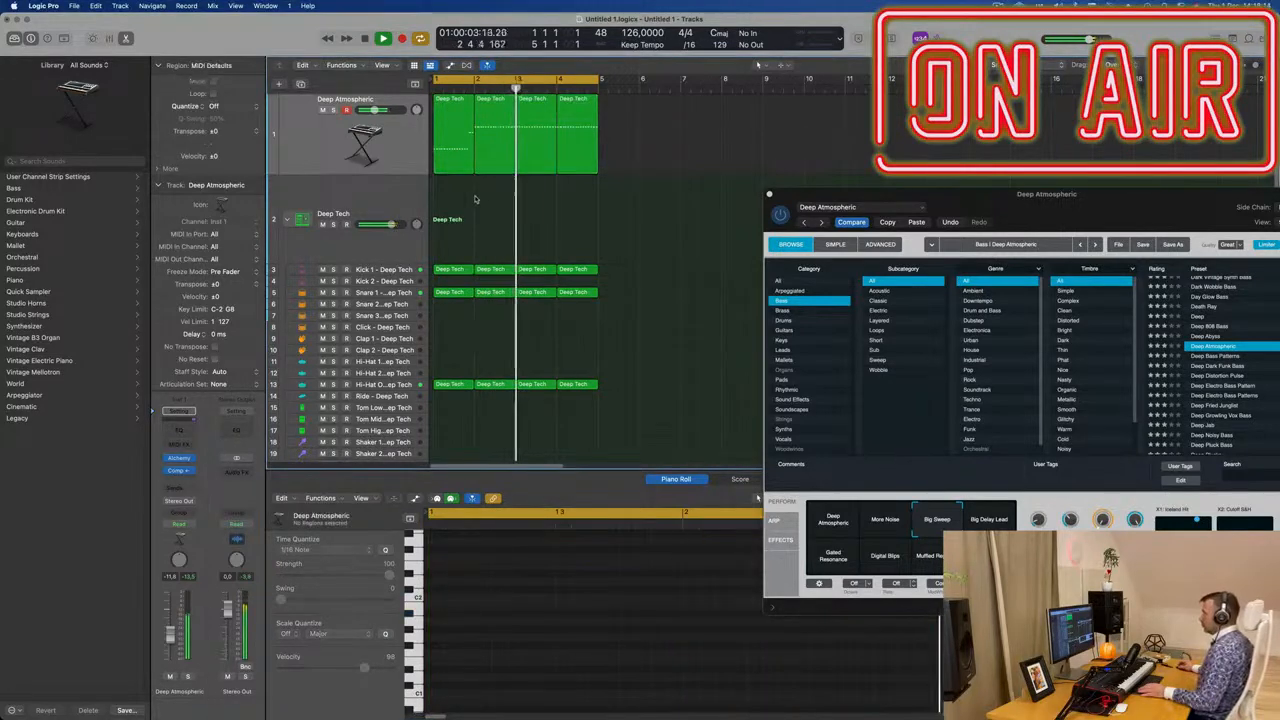
left_click_drag(447, 205, 508, 163)
key("j")
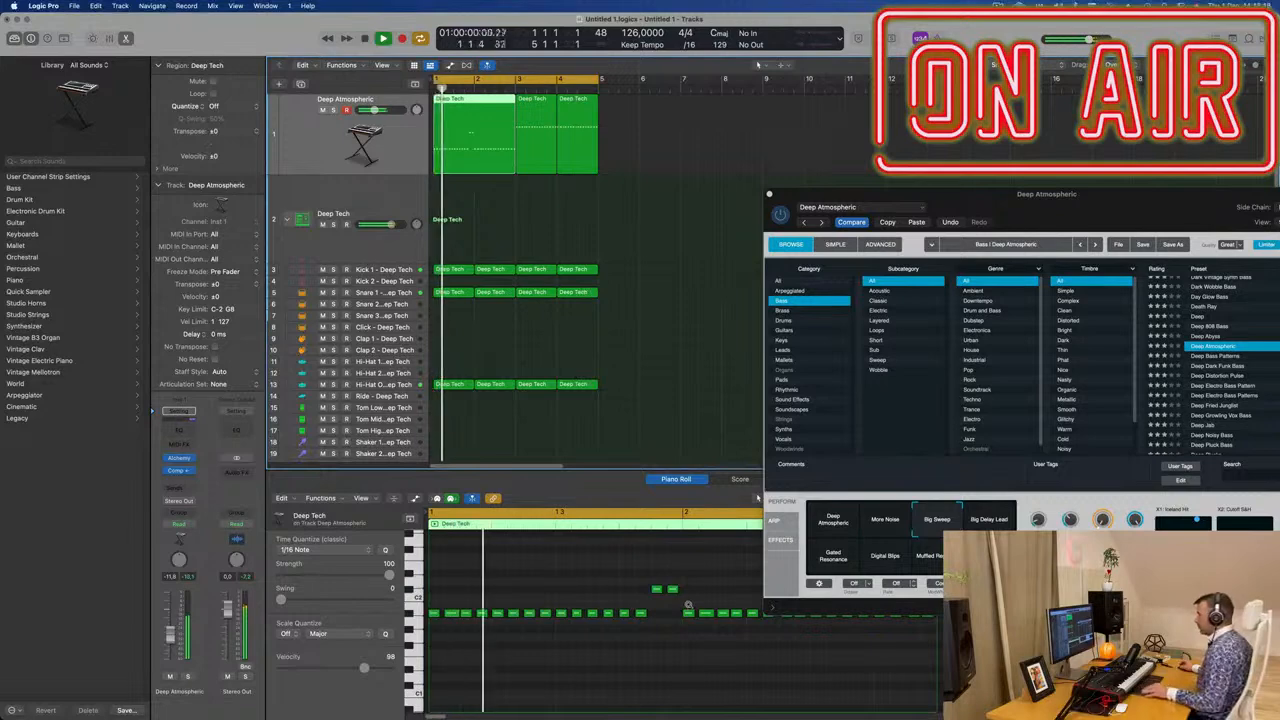
Transpose the last two notes of bar 2 in the bass region down two semitones
scroll(708, 603, "down", 1)
left_click_drag(745, 602, 767, 631)
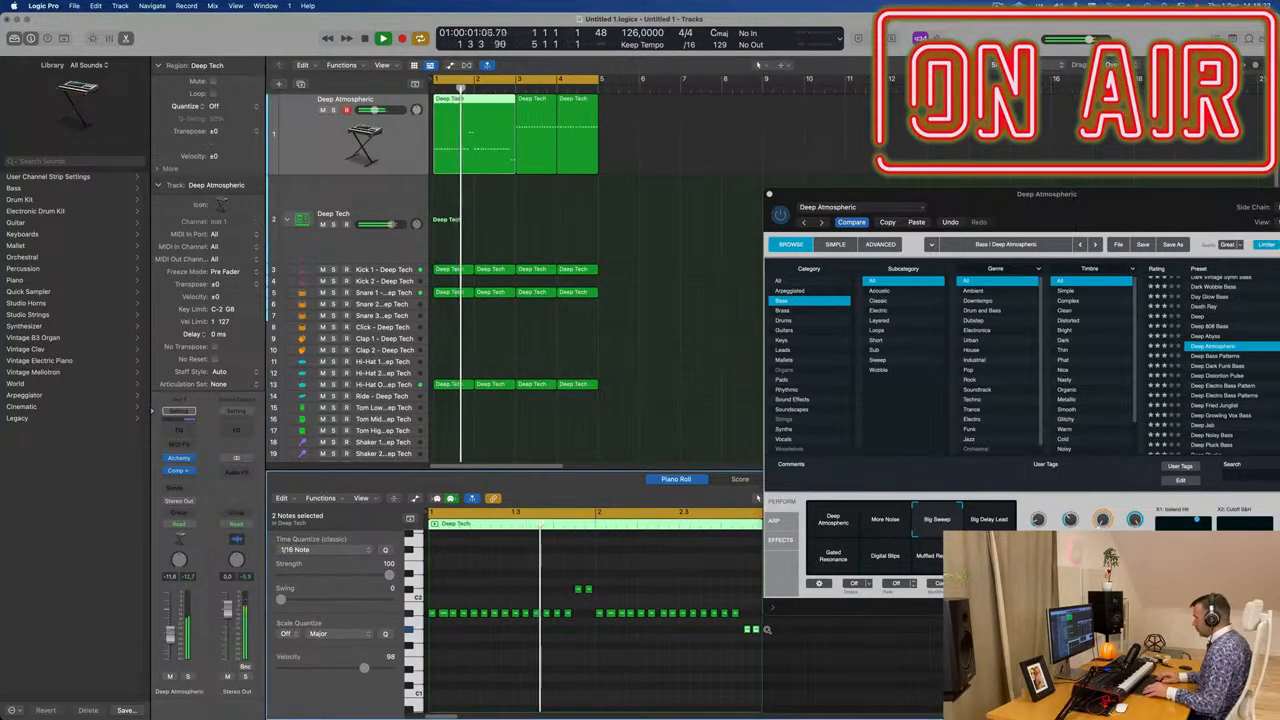
key("alt+Down")
key("alt+Down")
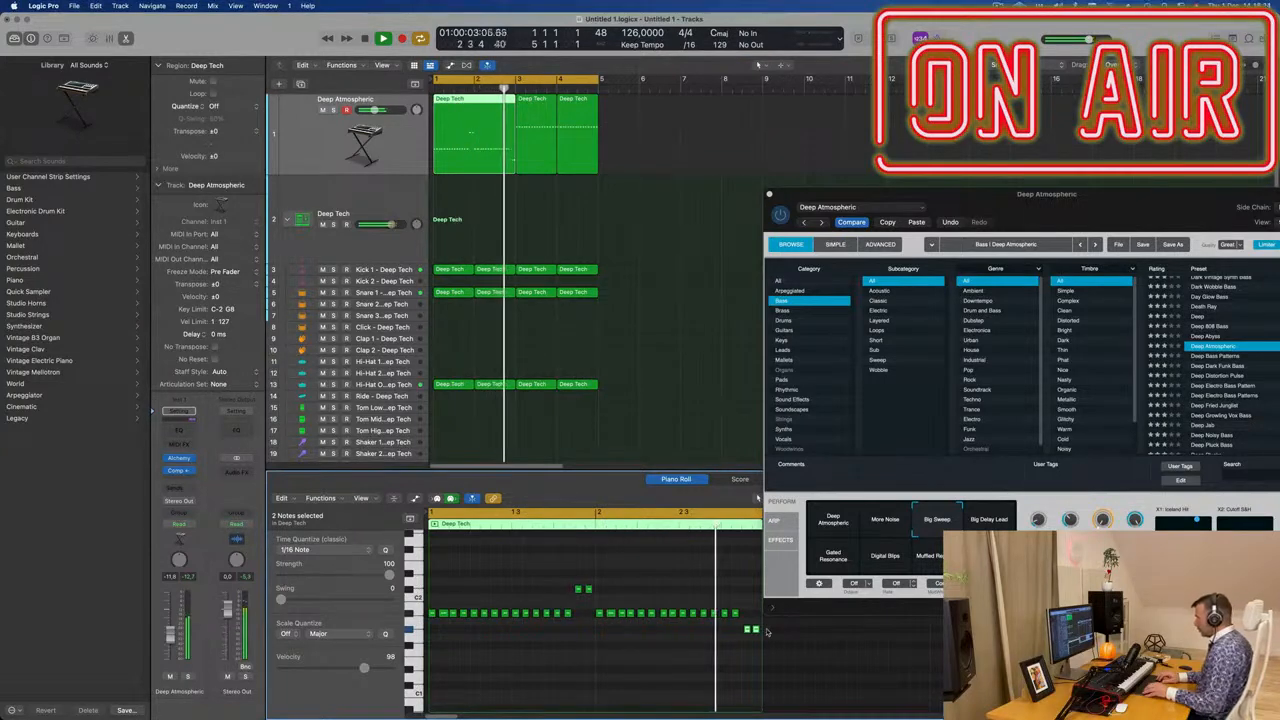
left_click(767, 631)
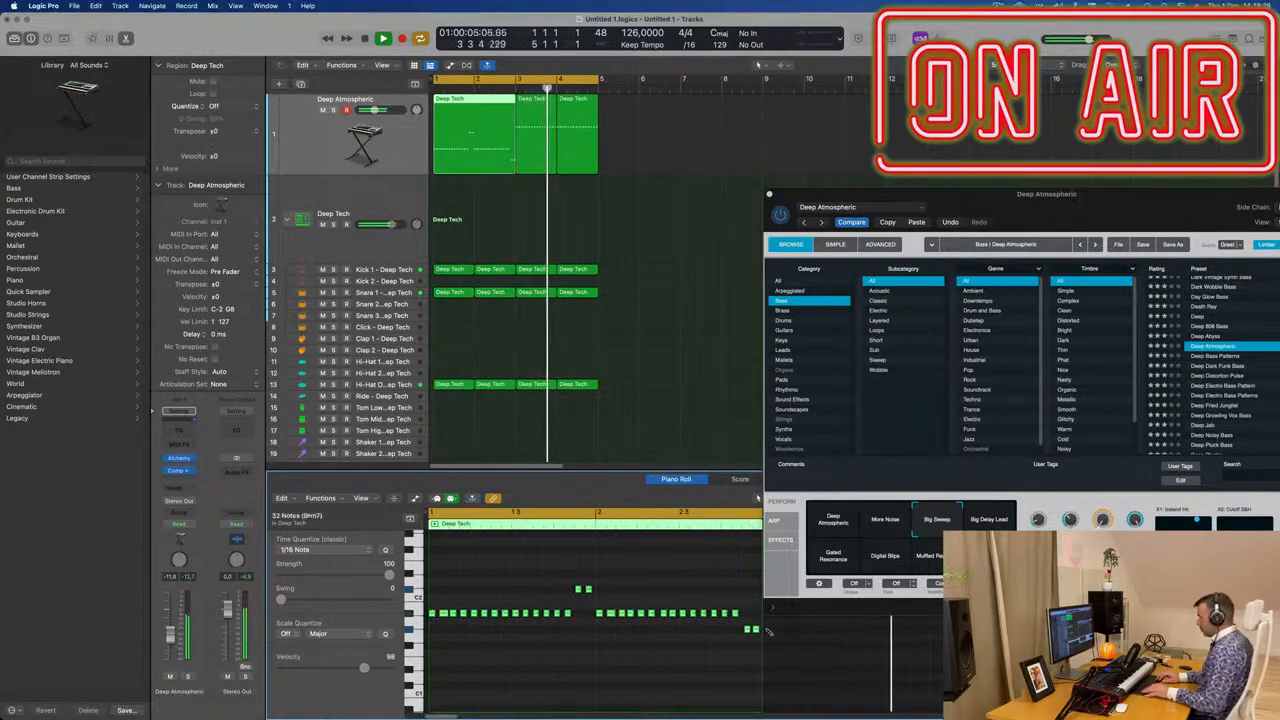
key("space")
scroll(603, 645, "up", 3)
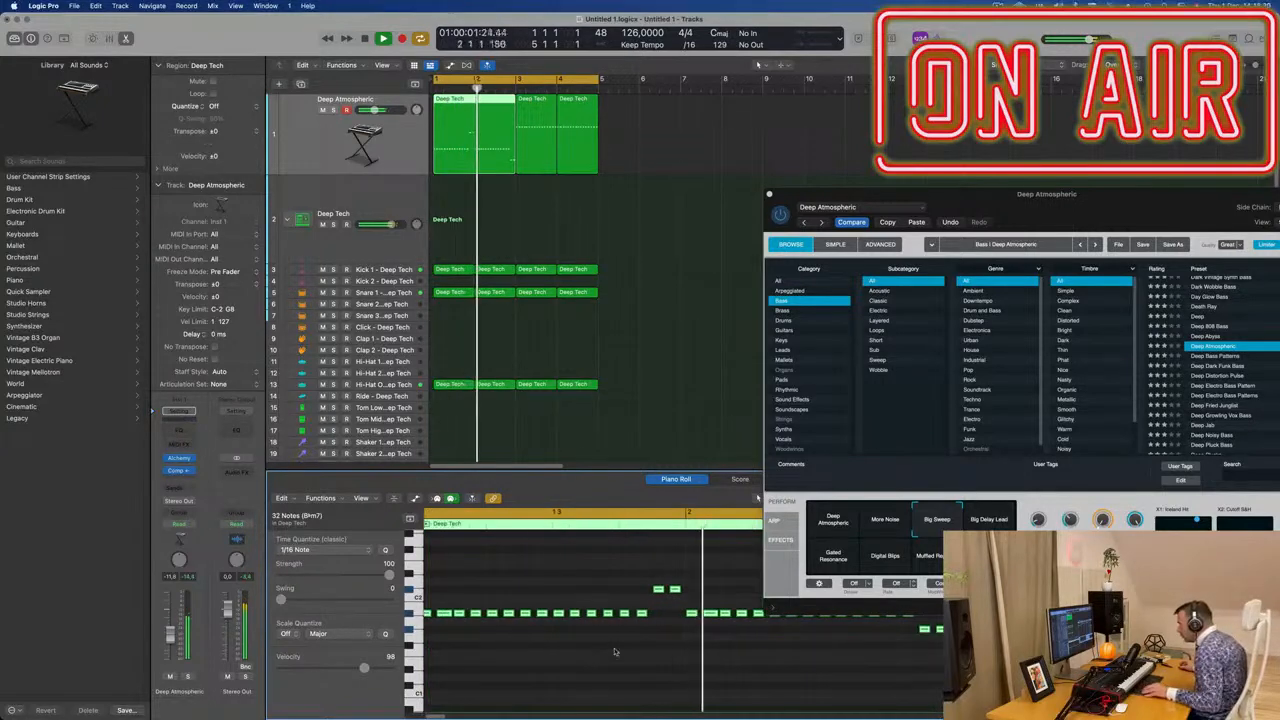
Close Alchemy and replace the bass regions in bars 3 and 4 with a repeat of the two-bar region
left_click_drag(866, 200, 525, 216)
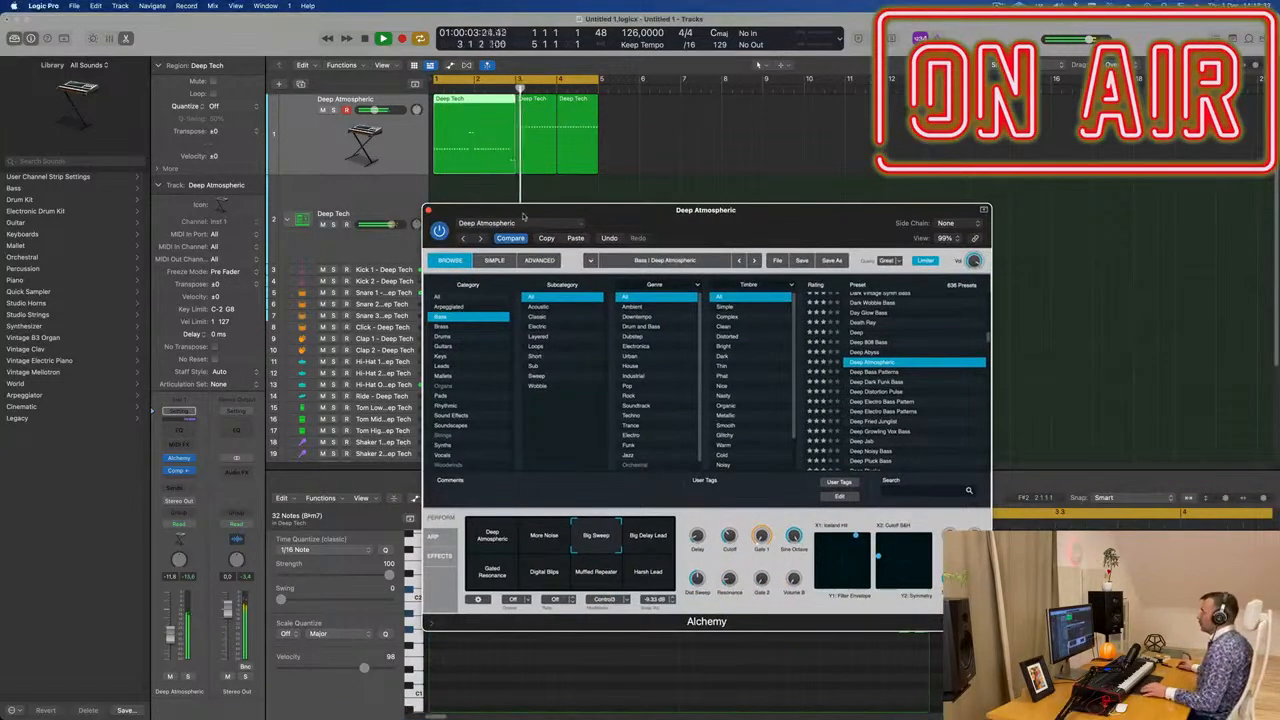
left_click(429, 211)
key("Return")
left_click_drag(686, 151, 537, 156)
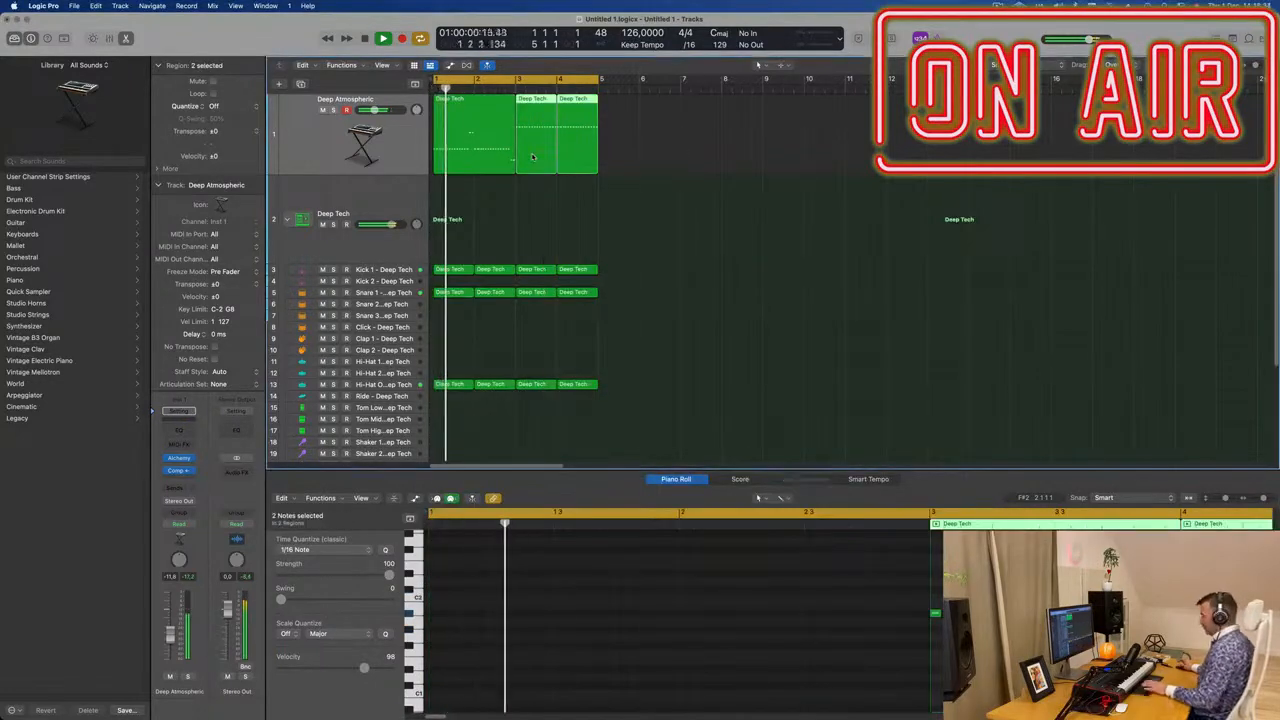
key("Delete")
key("Return")
left_click(477, 138)
key("super+r")
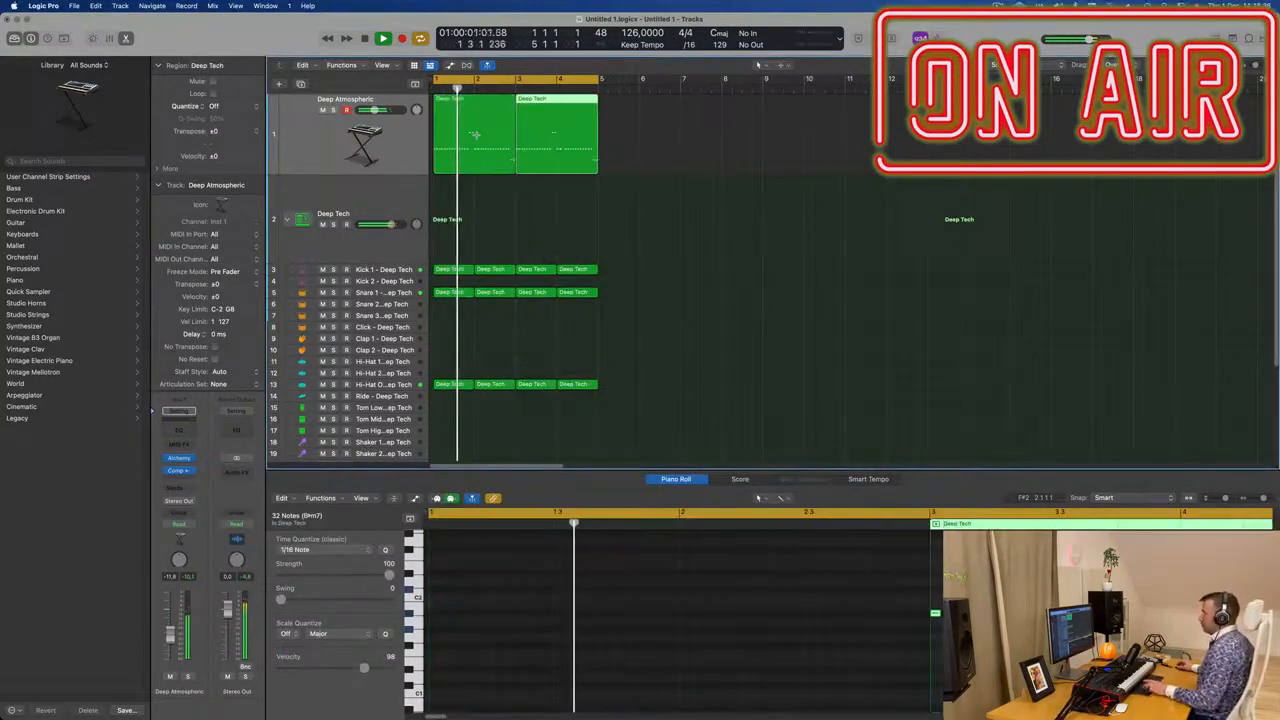
Open Alchemy and the Compressor on the bass track, raise the compression ratio slightly and close the Compressor
left_click(375, 150)
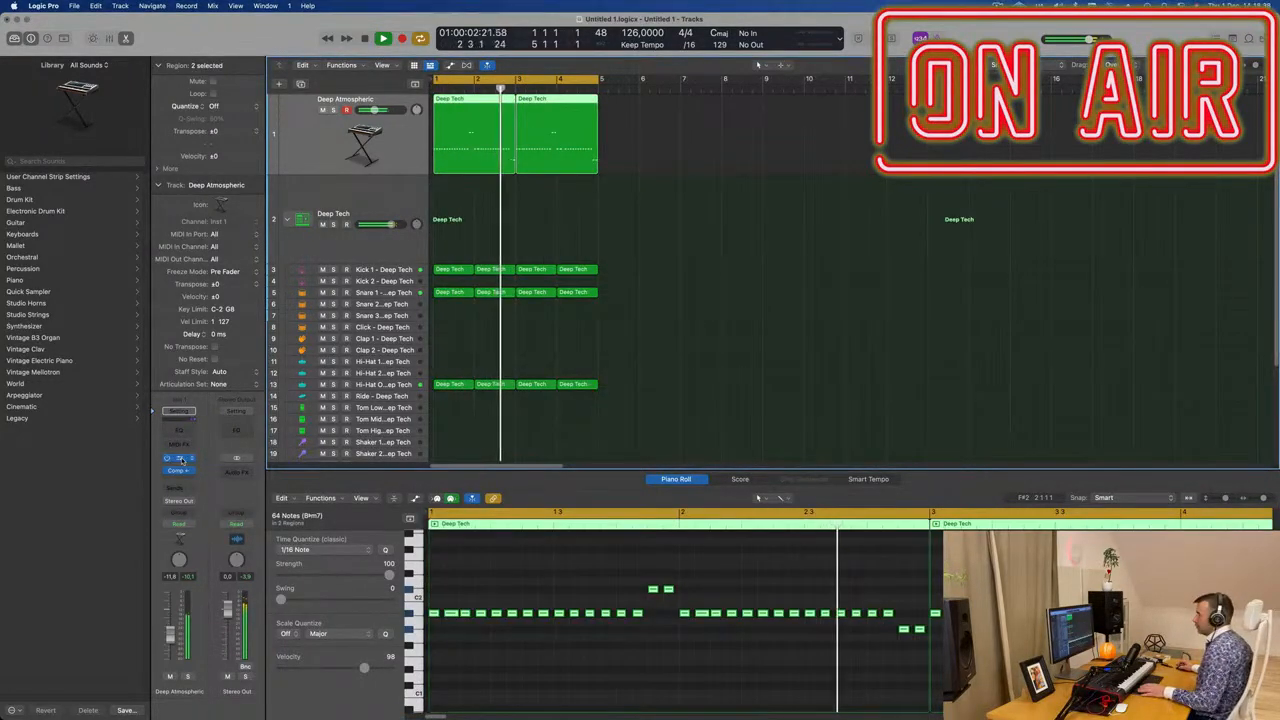
left_click(179, 458)
left_click(179, 472)
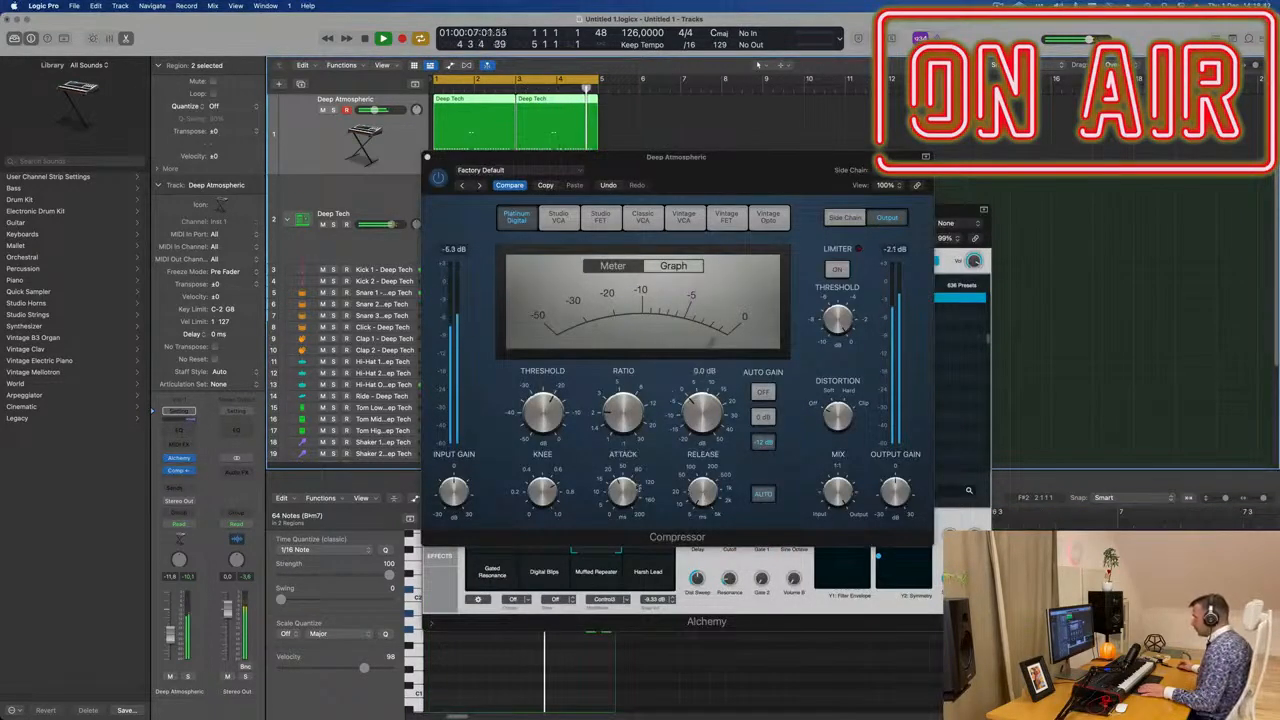
left_click(651, 538)
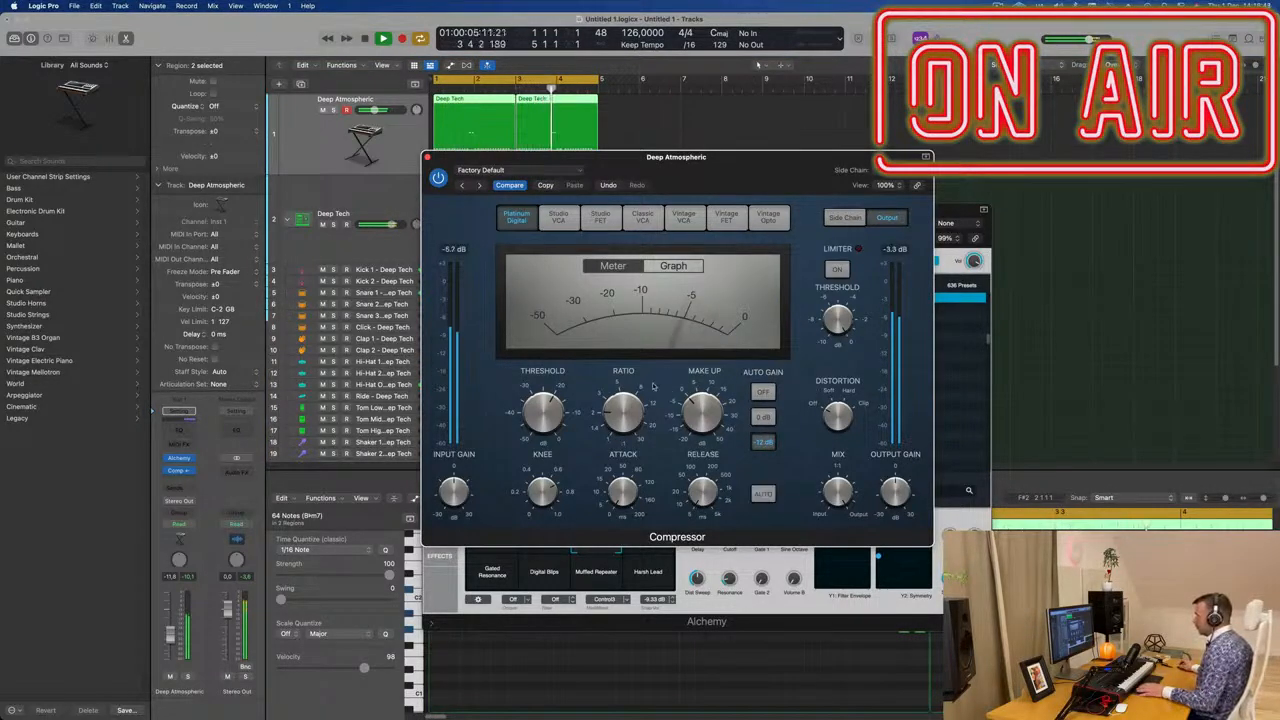
left_click_drag(633, 402, 630, 386)
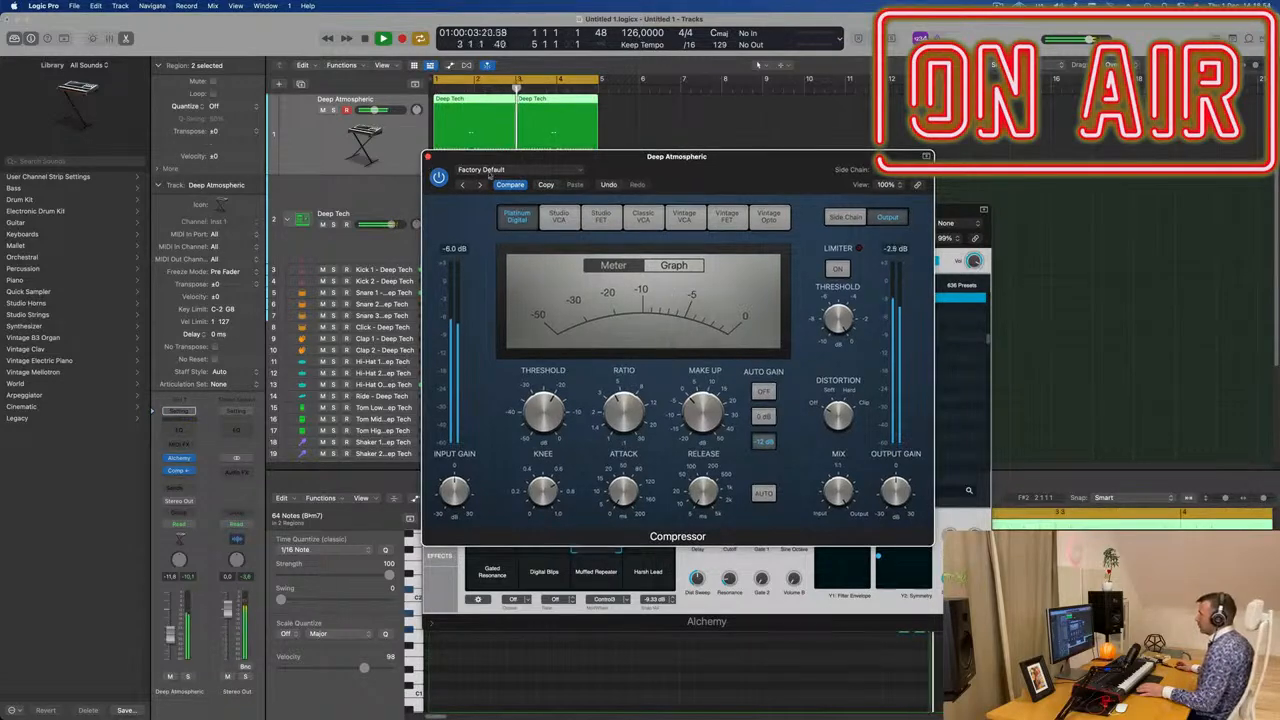
left_click(428, 158)
Try Alchemy's Gate 1 control during playback and lower the bass track's volume to -14.2 dB
left_click_drag(761, 225, 751, 145)
key("space")
key("space")
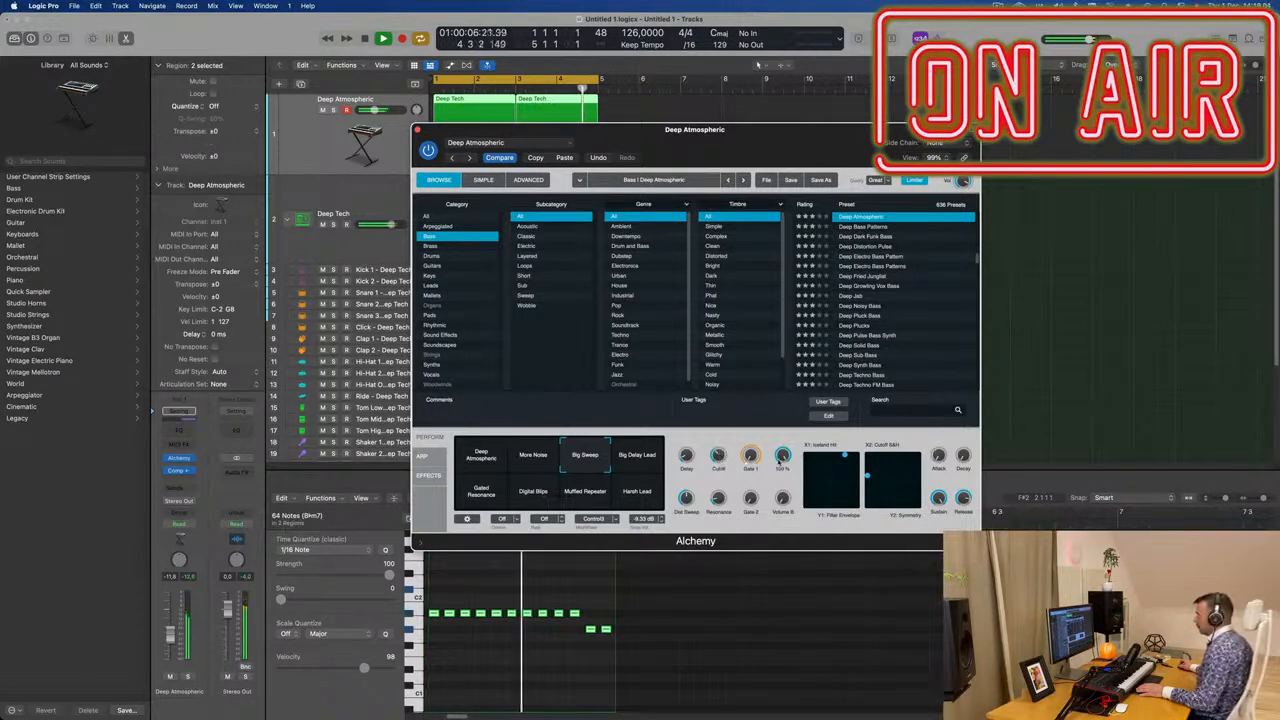
left_click_drag(751, 458, 751, 423)
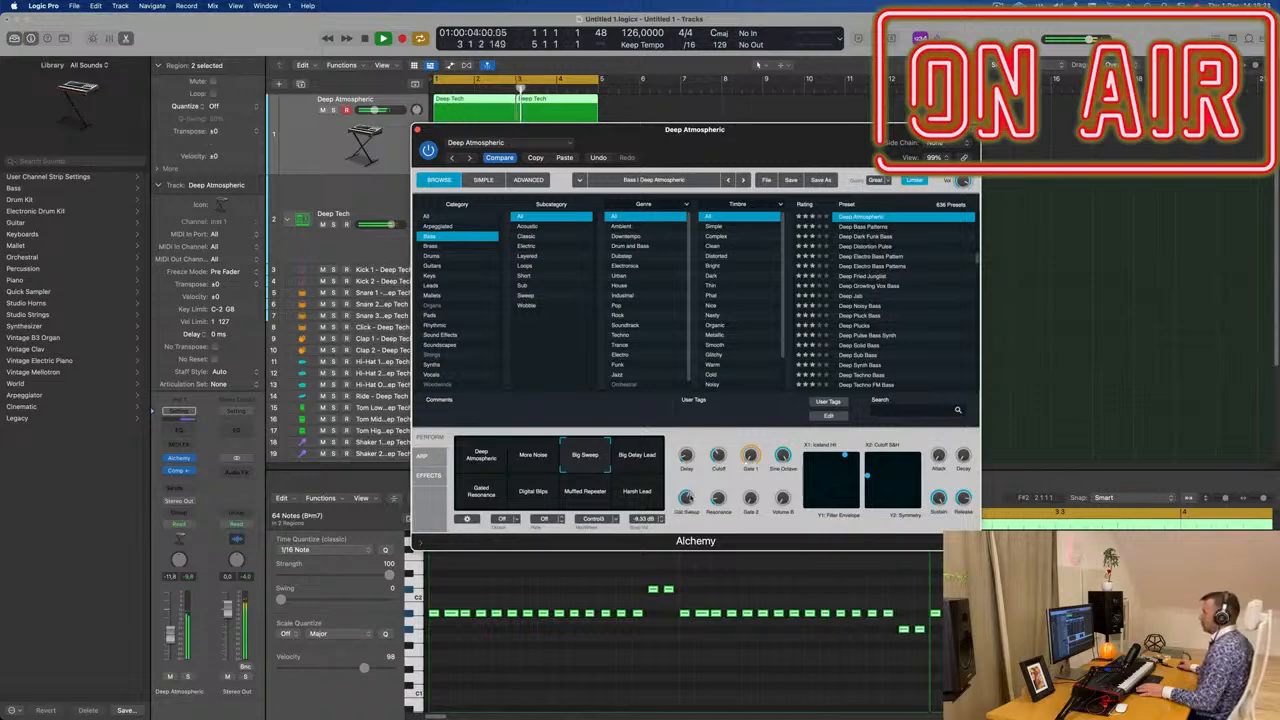
left_click_drag(695, 129, 723, 320)
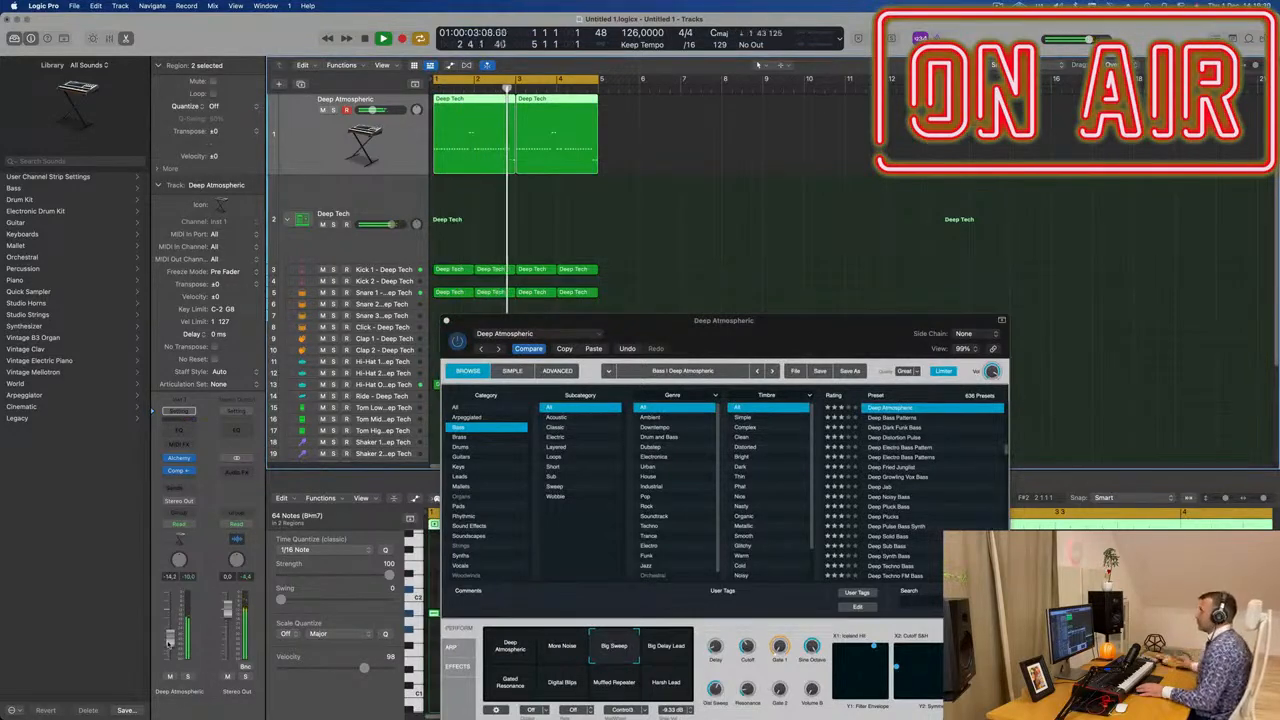
Repeat the bass and drum regions to fill 16 bars and extend the cycle range to bar 17
key("super+r")
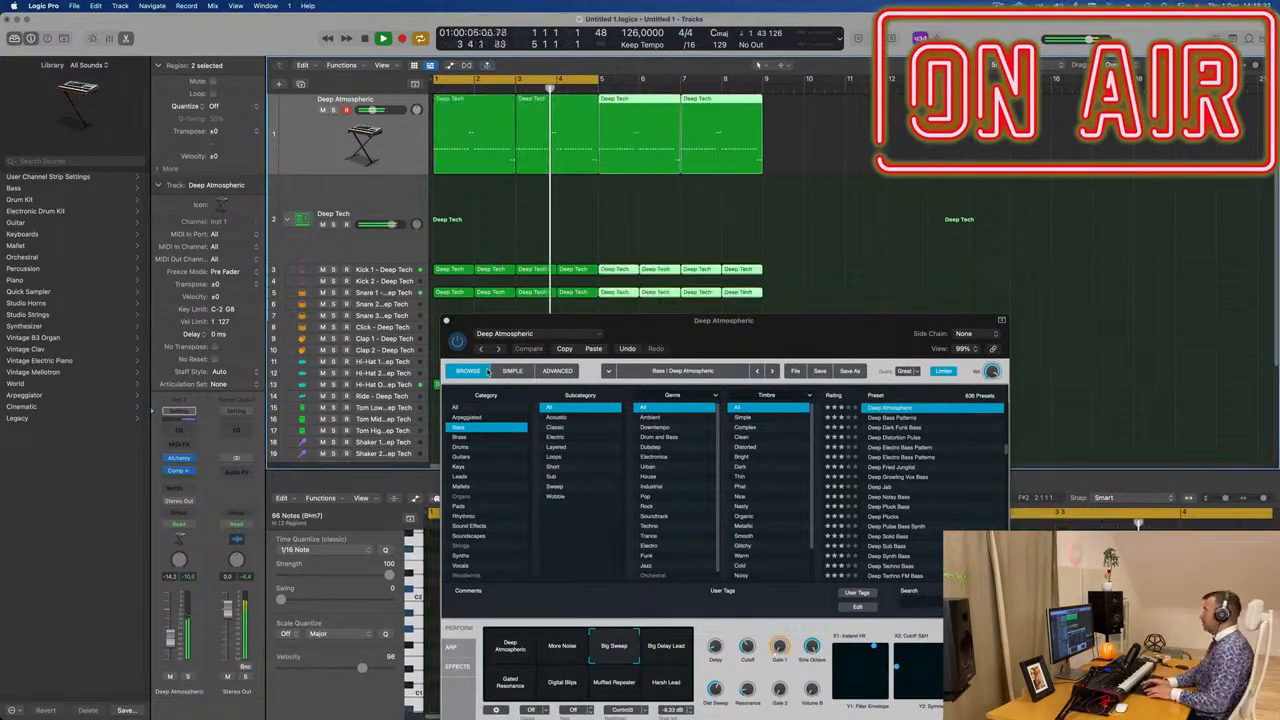
key("super+r")
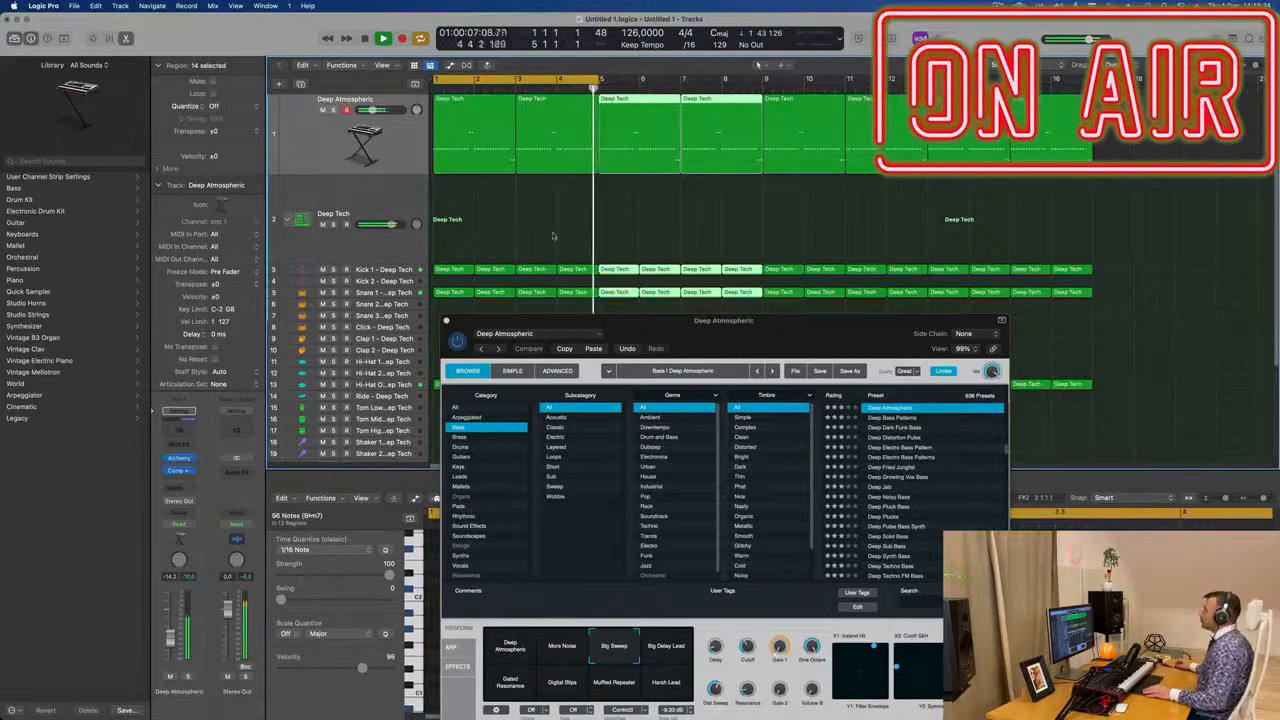
scroll(711, 220, "down", 8)
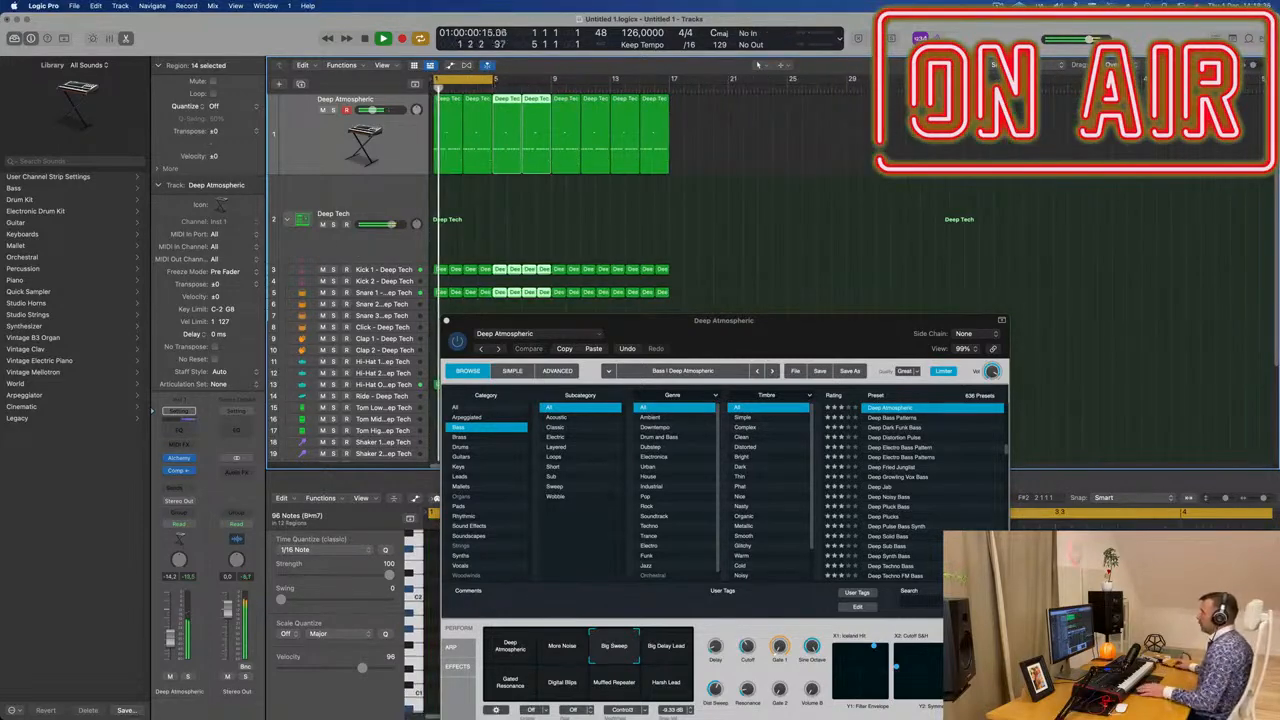
left_click_drag(492, 79, 670, 79)
left_click_drag(775, 332, 817, 278)
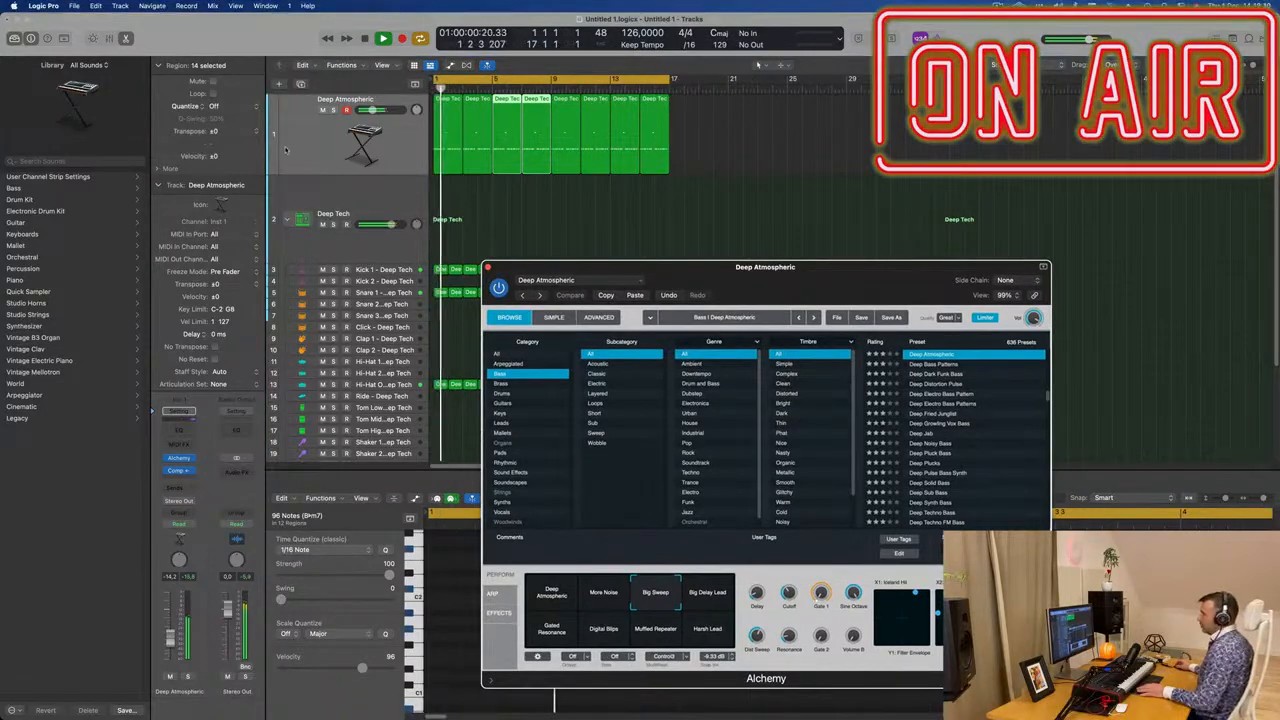
Set the bass track's automation mode to Touch, record movements of Alchemy's Dist Sweep control and close Alchemy
left_click(185, 524)
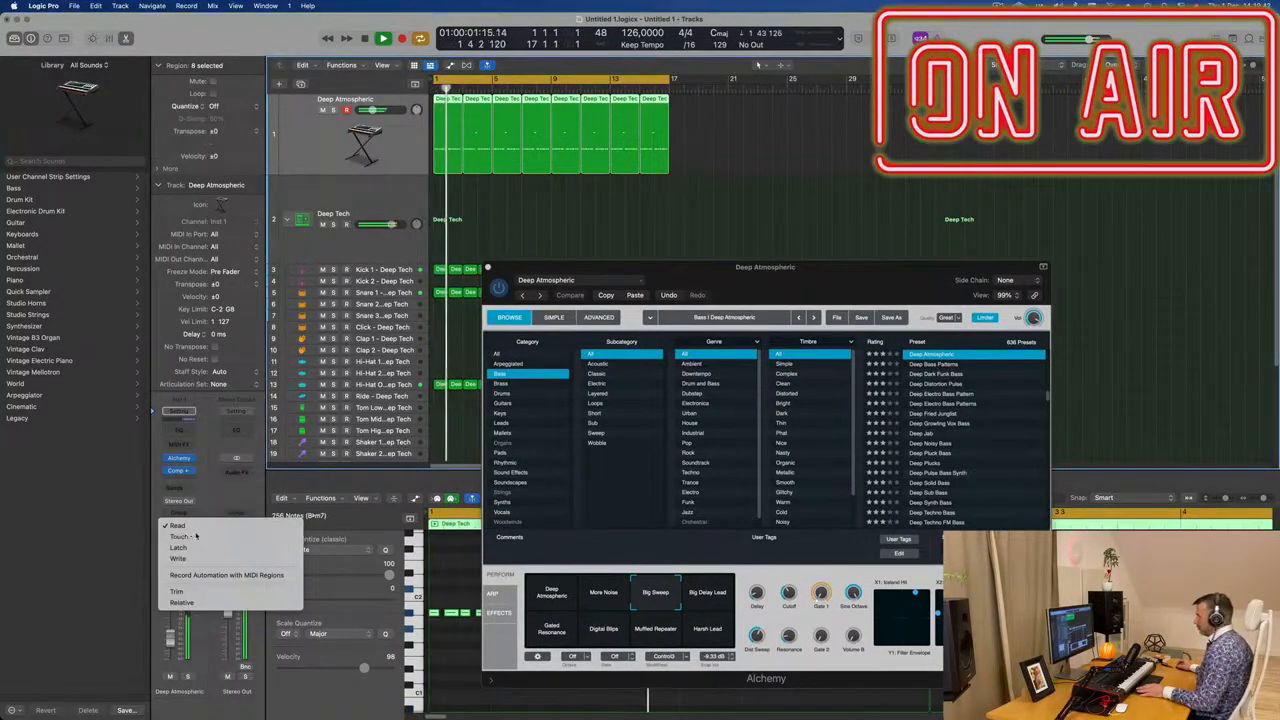
left_click(185, 536)
left_click_drag(757, 639, 758, 645)
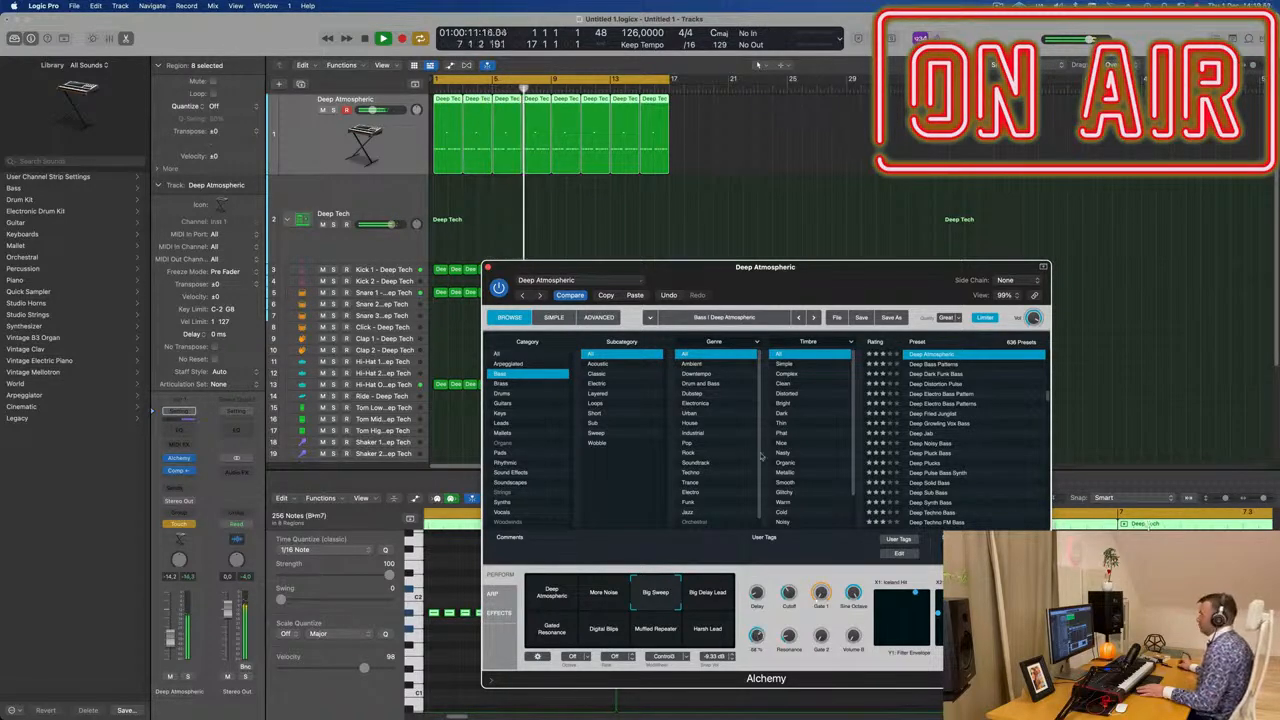
left_click(487, 268)
key("space")
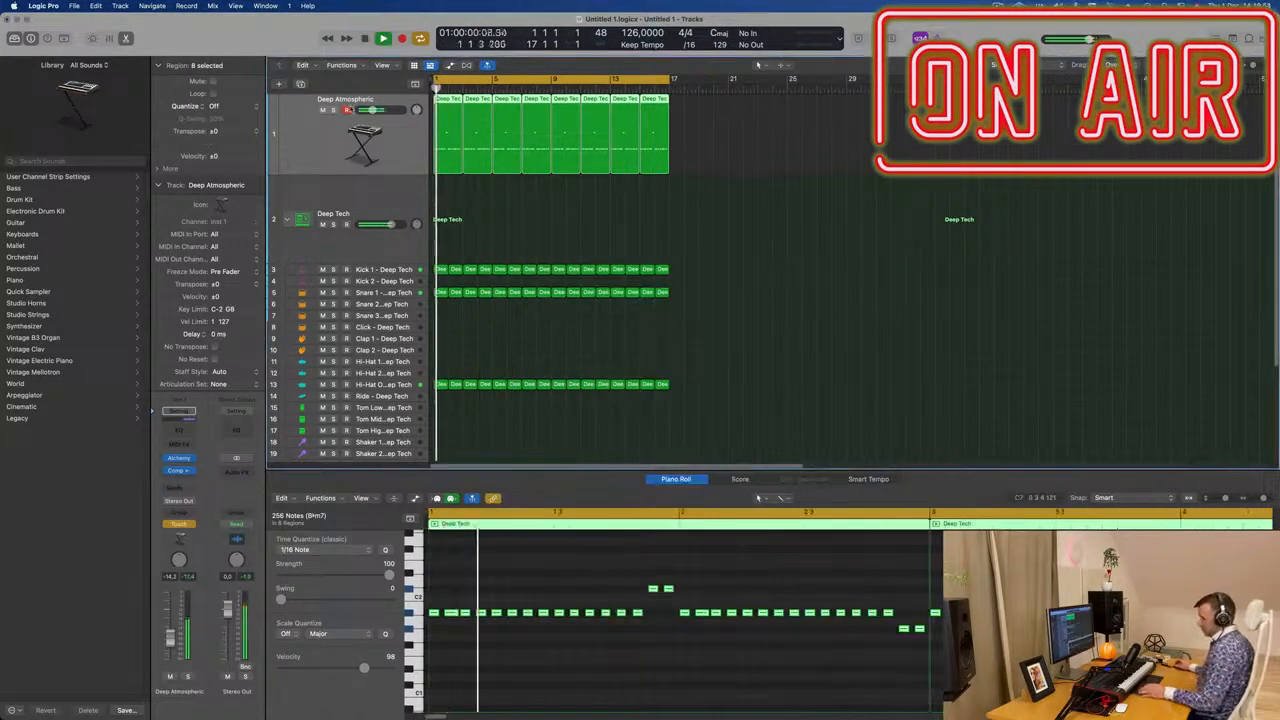
Show track automation and display the Alchemy Dist Sweep parameter on the bass track
key("a")
left_click(370, 123)
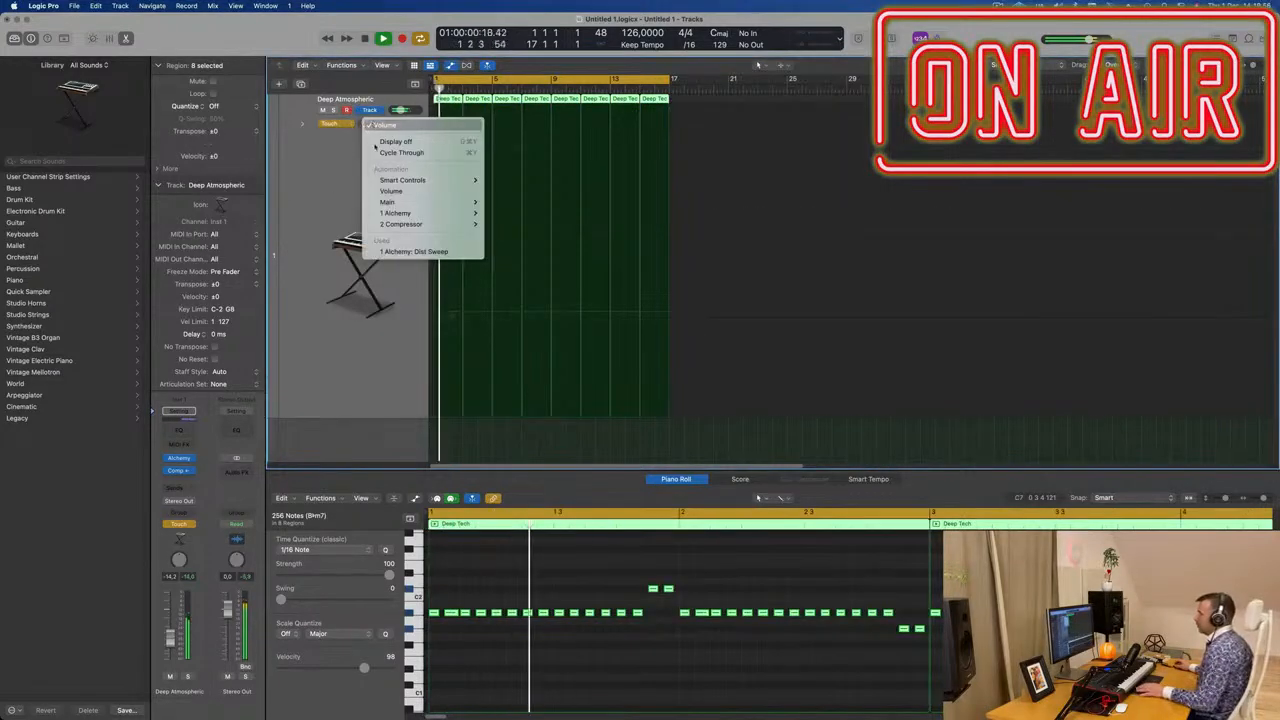
left_click(517, 271)
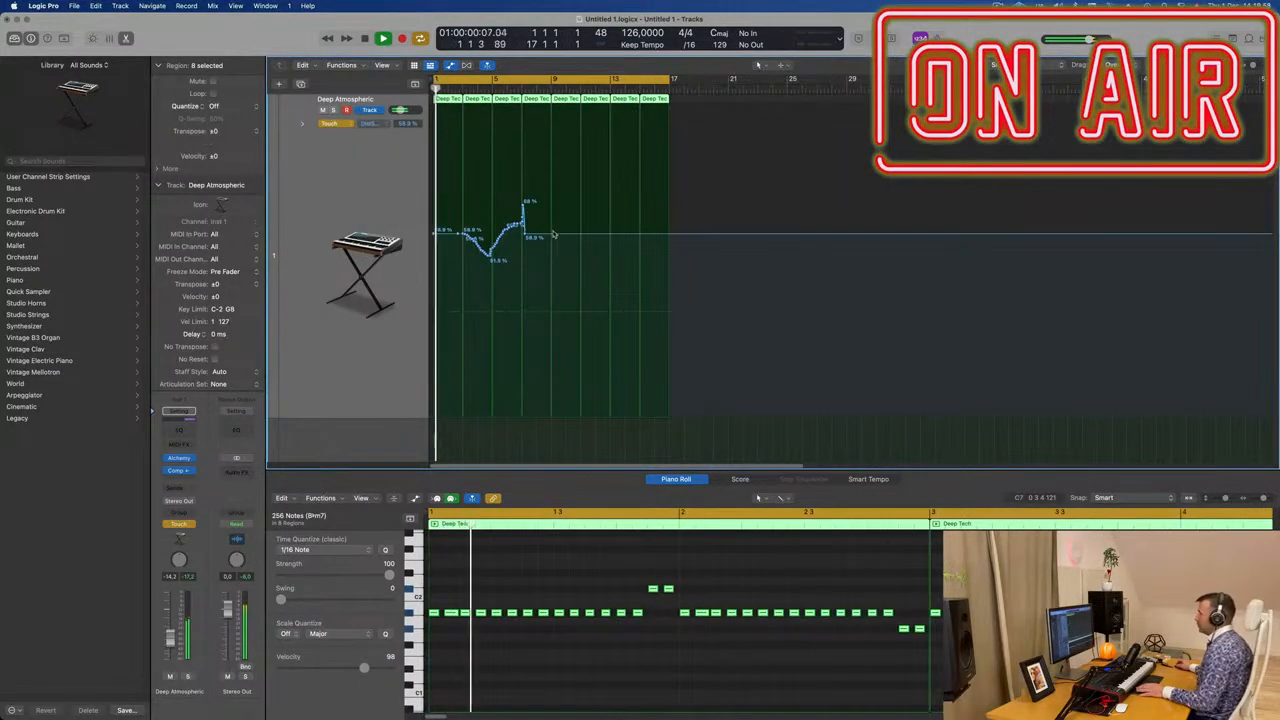
Replace the recorded Dist Sweep curve with points of 63.3 % at bar 5, 58.4 % at bar 9, 65 % at bar 13 and 57.6 % at bar 17
mouse_move(535, 234)
left_mouse_down()
mouse_move(432, 234)
mouse_move(491, 215)
mouse_move(551, 238)
mouse_move(611, 220)
mouse_move(671, 239)
mouse_move(611, 212)
left_mouse_up()
left_click(491, 236)
left_click(551, 224)
left_click(611, 238)
left_click(671, 225)
Check Alchemy during playback, close it and set the bass track's automation mode to Read
left_click(187, 457)
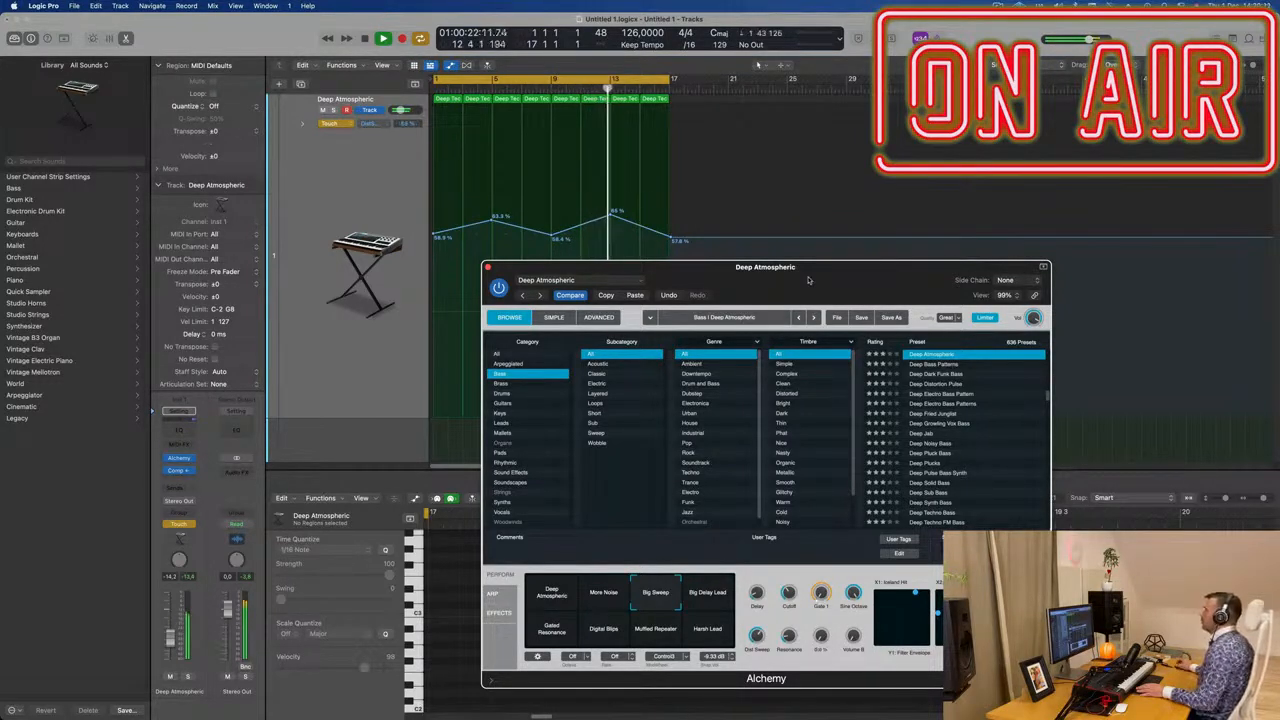
left_click_drag(809, 280, 731, 287)
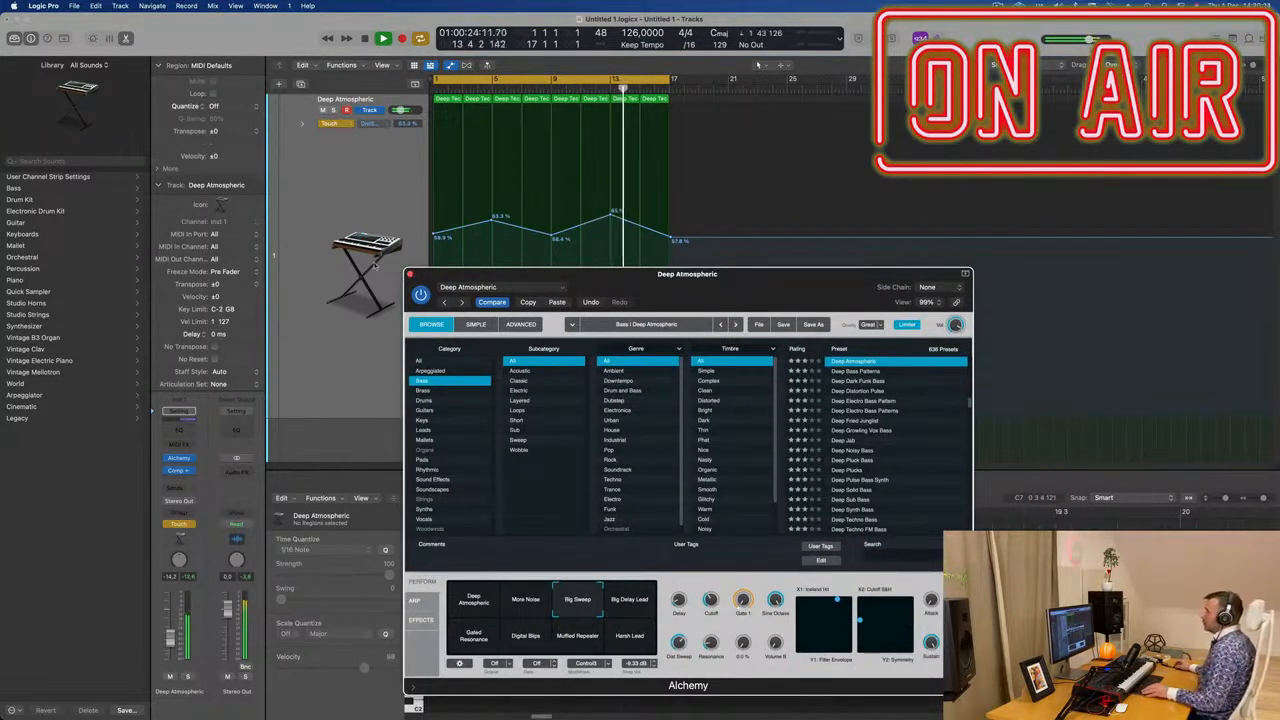
left_click(409, 275)
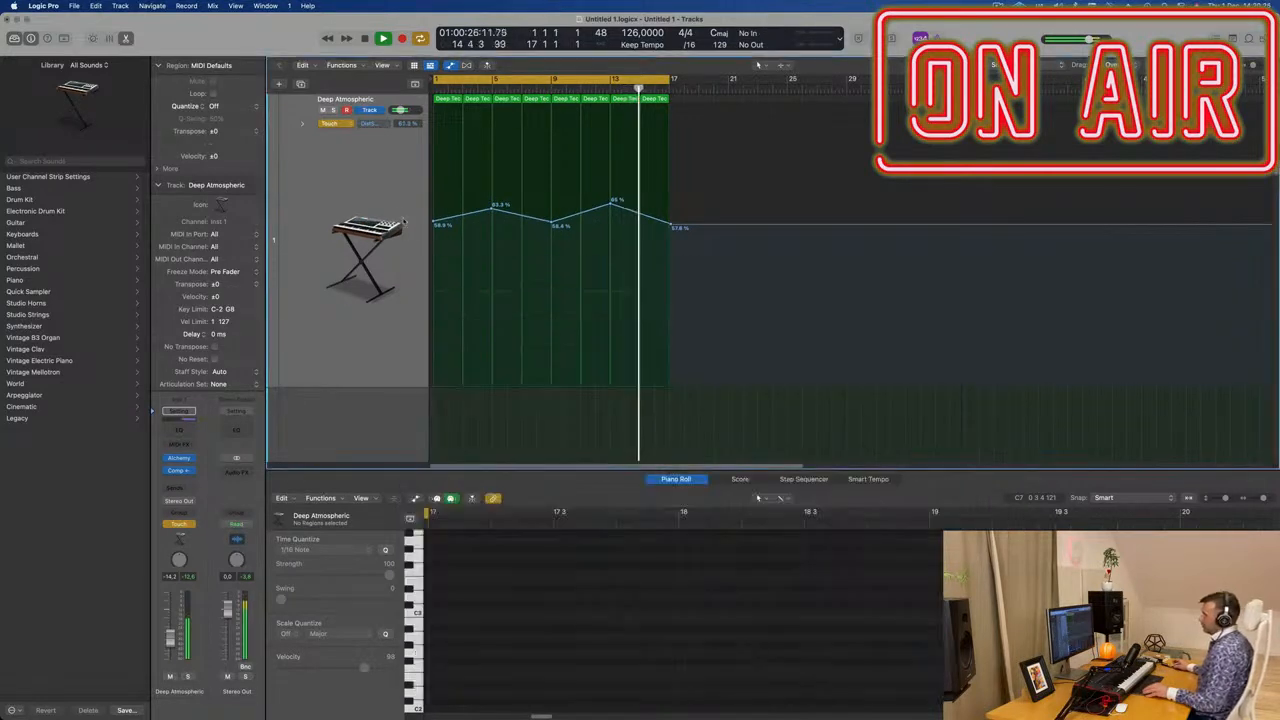
left_click(333, 123)
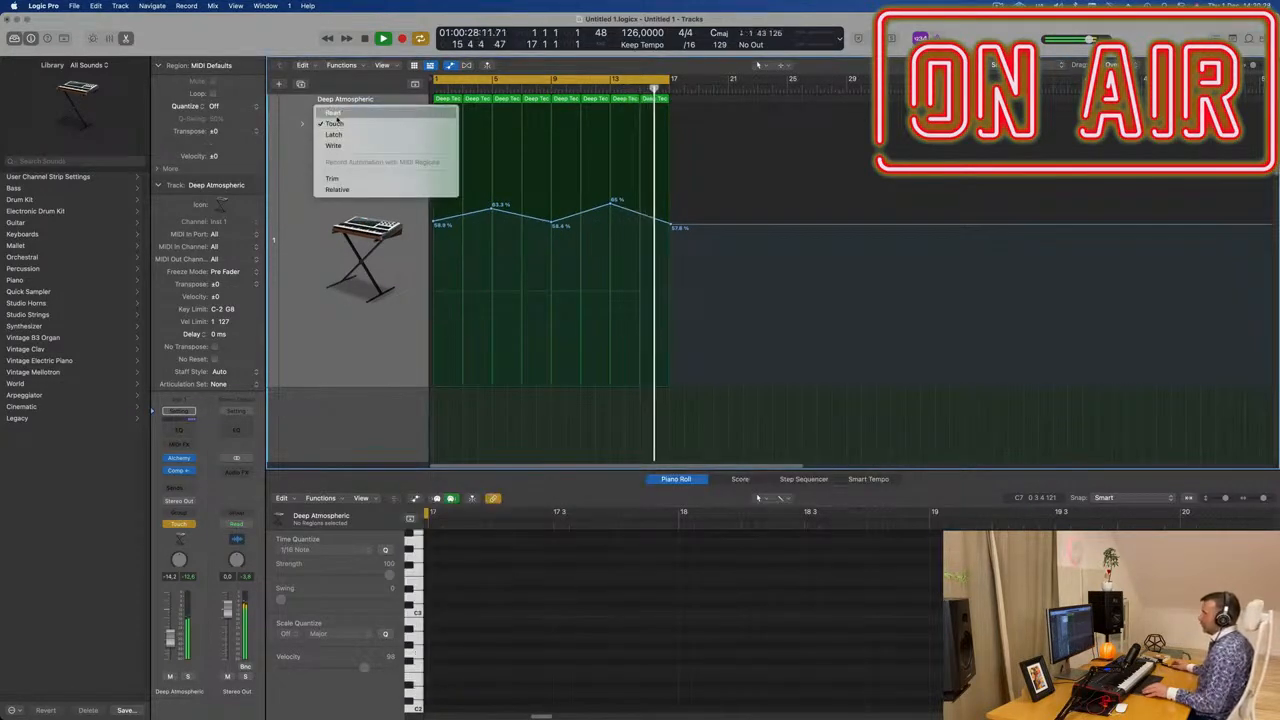
left_click(333, 112)
Duplicate the Deep Atmospheric track with its settings and open Alchemy on the new track
left_click(315, 190)
key("super+Up")
key("super+Up")
key("super+Up")
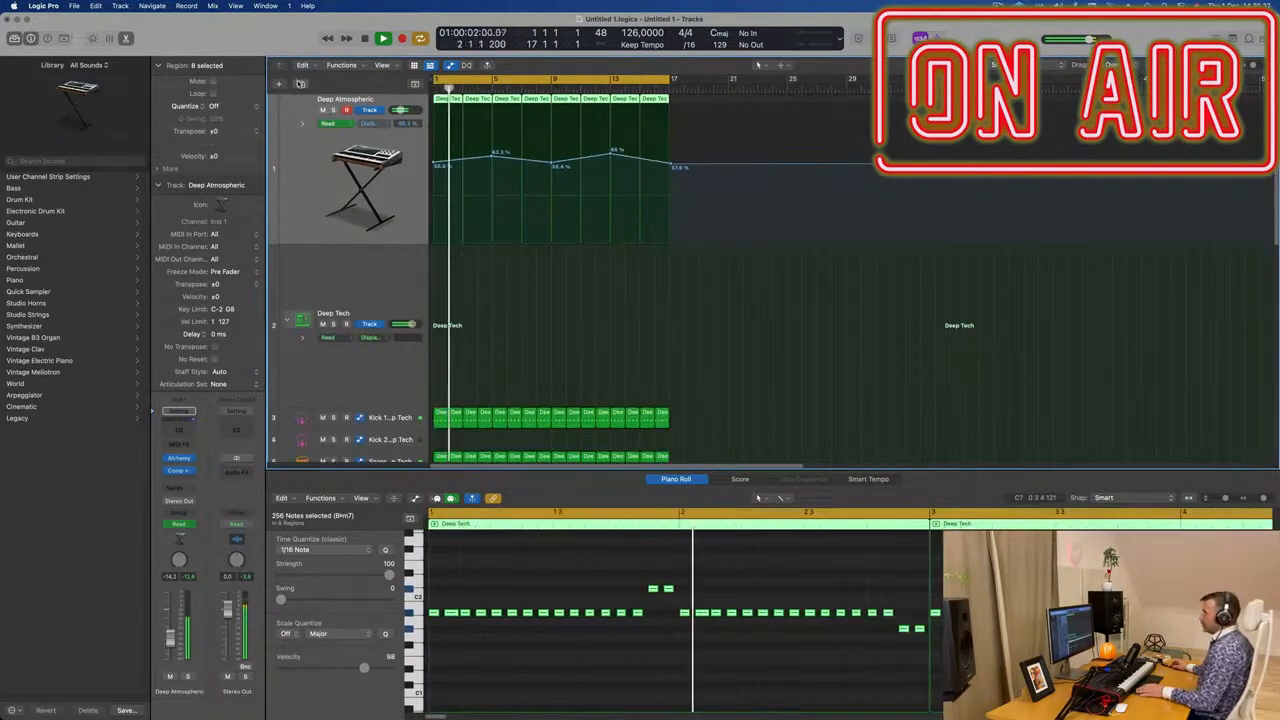
left_click(300, 84)
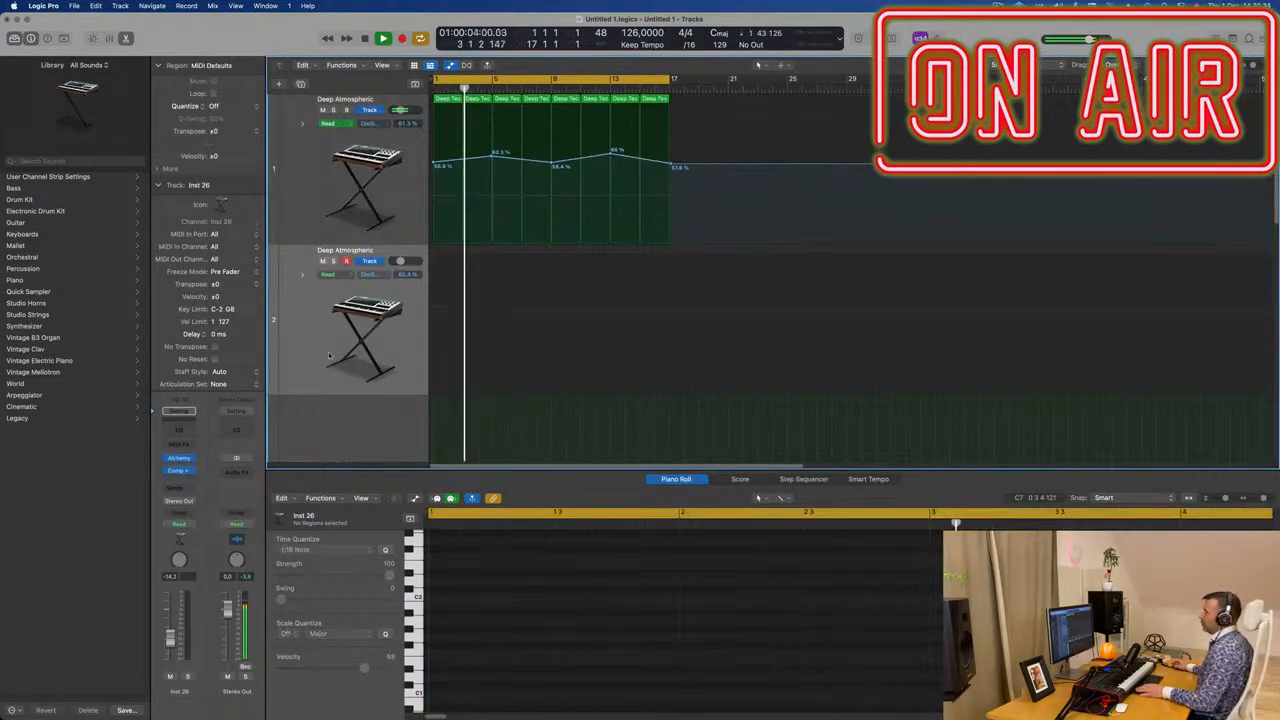
left_click(180, 461)
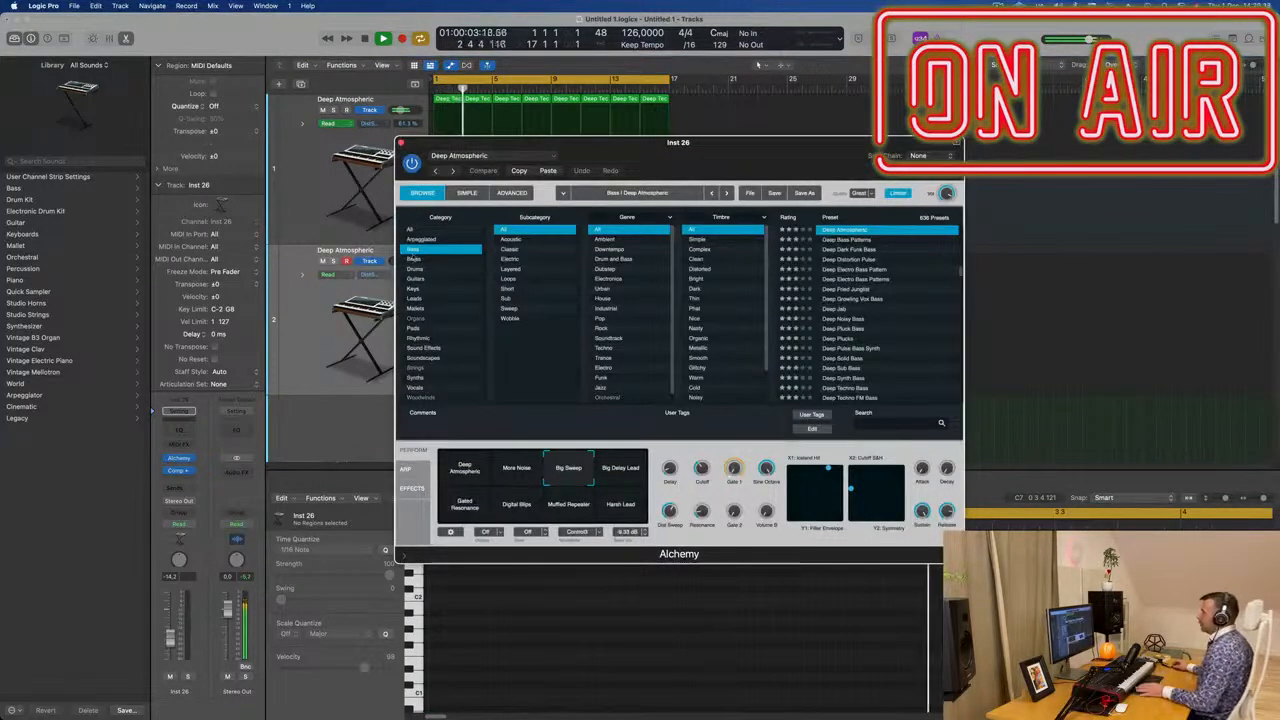
Audition Alchemy's Vintage Brassy Sweep and Vintage Brassy Pad, raise the track volume to -2.7 dB and load Vintage Brassy Bass
left_click(413, 259)
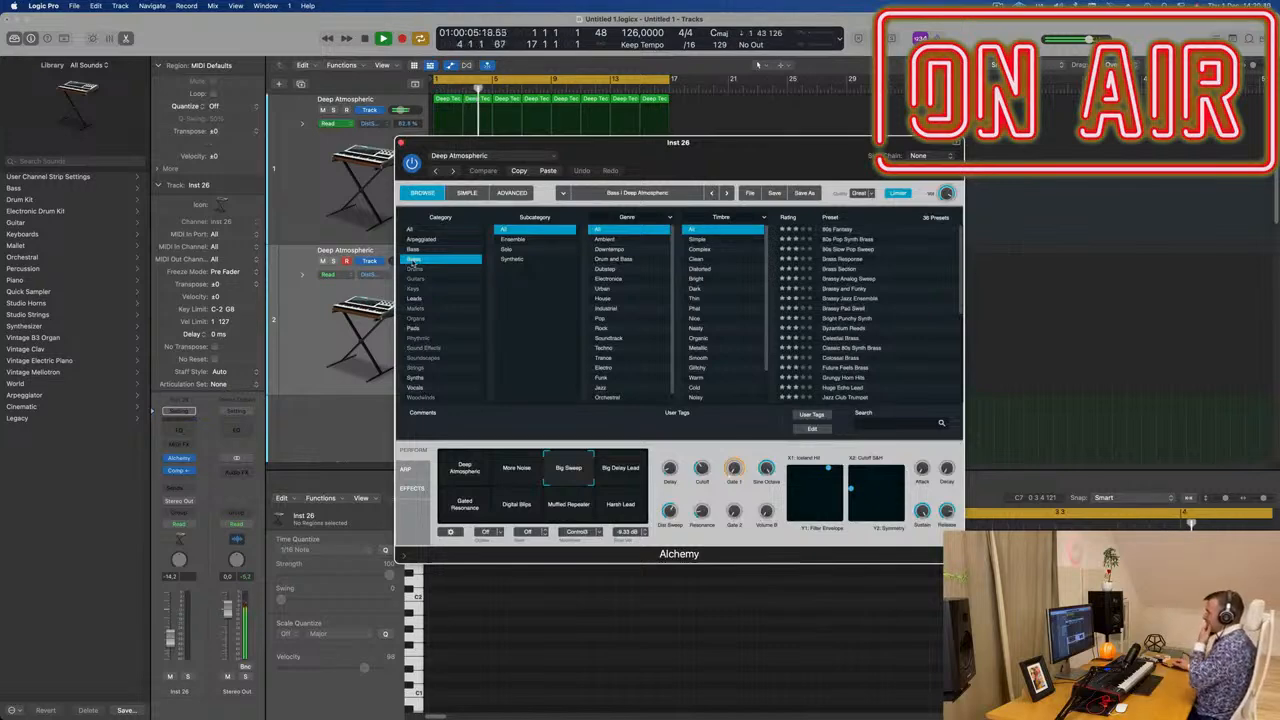
scroll(880, 308, "down", 5)
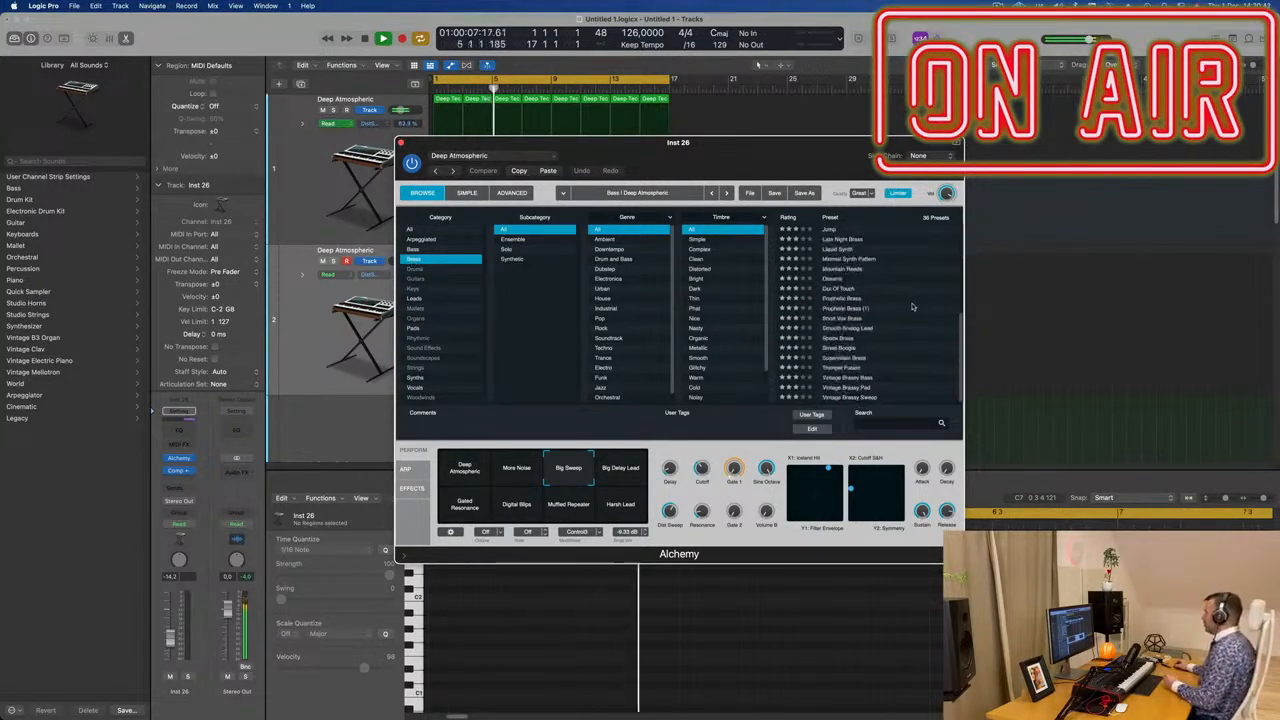
left_click(852, 398)
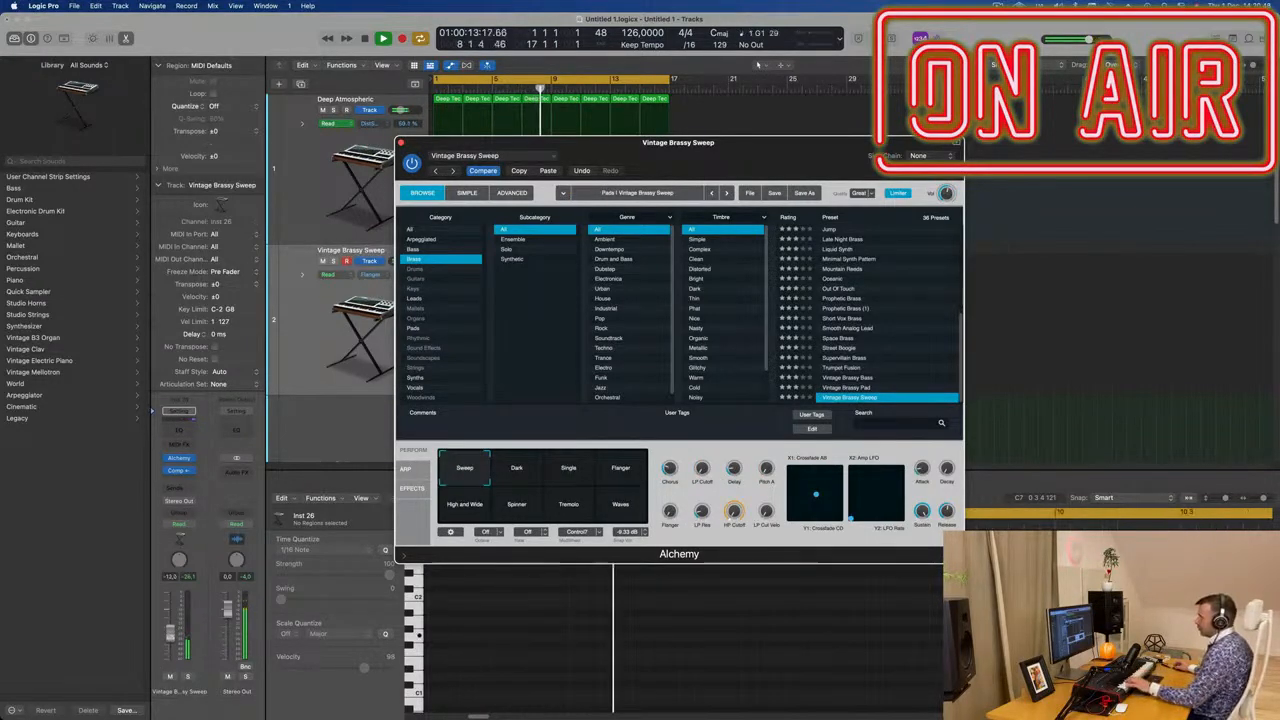
left_click(282, 484)
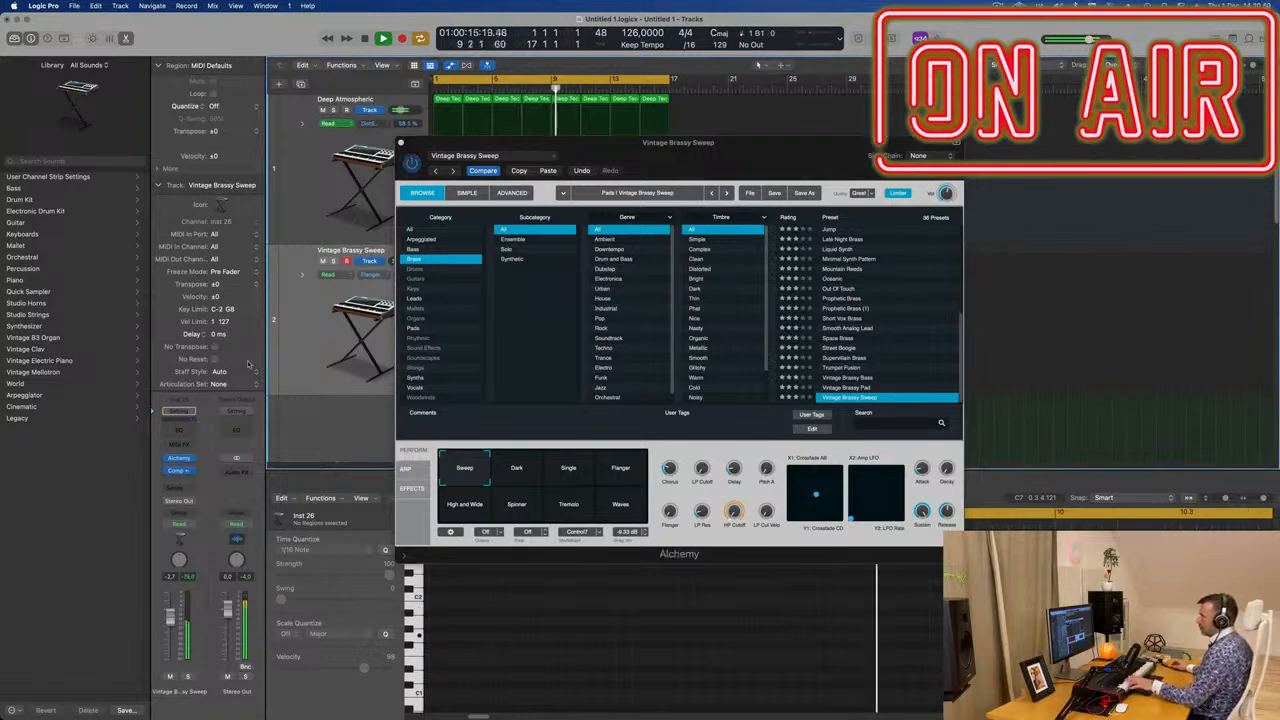
left_click(850, 388)
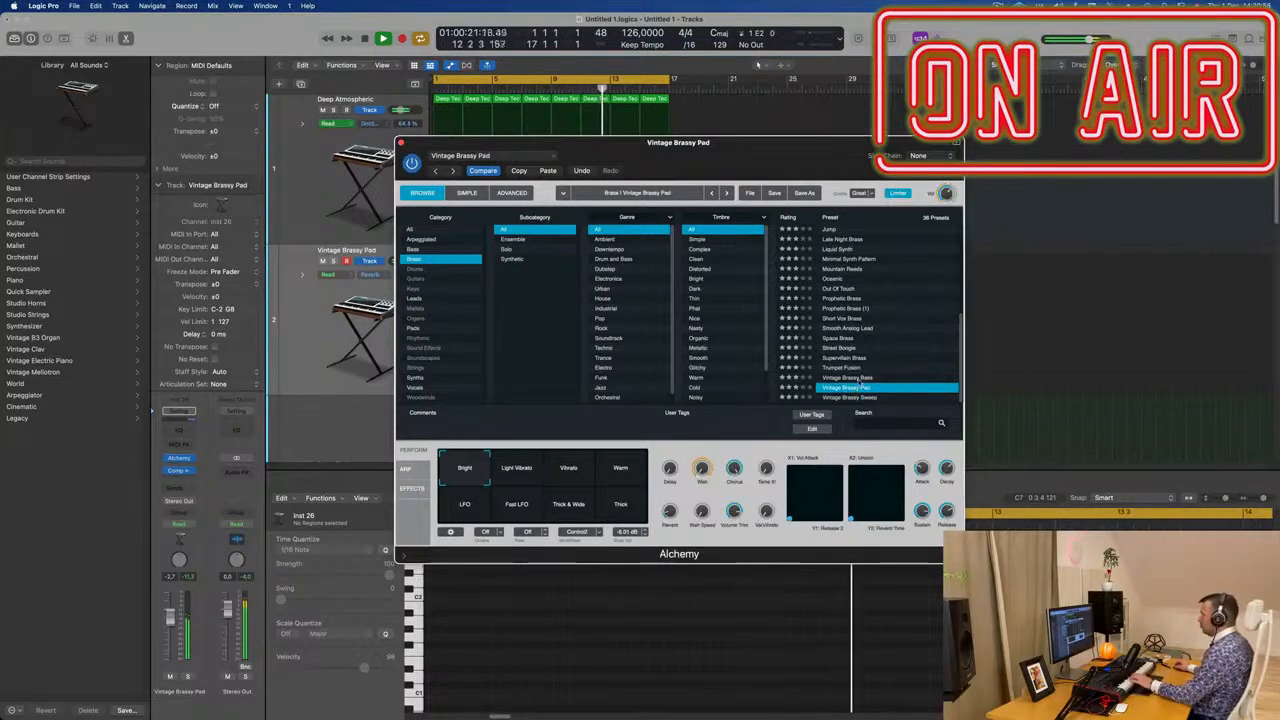
left_click(850, 378)
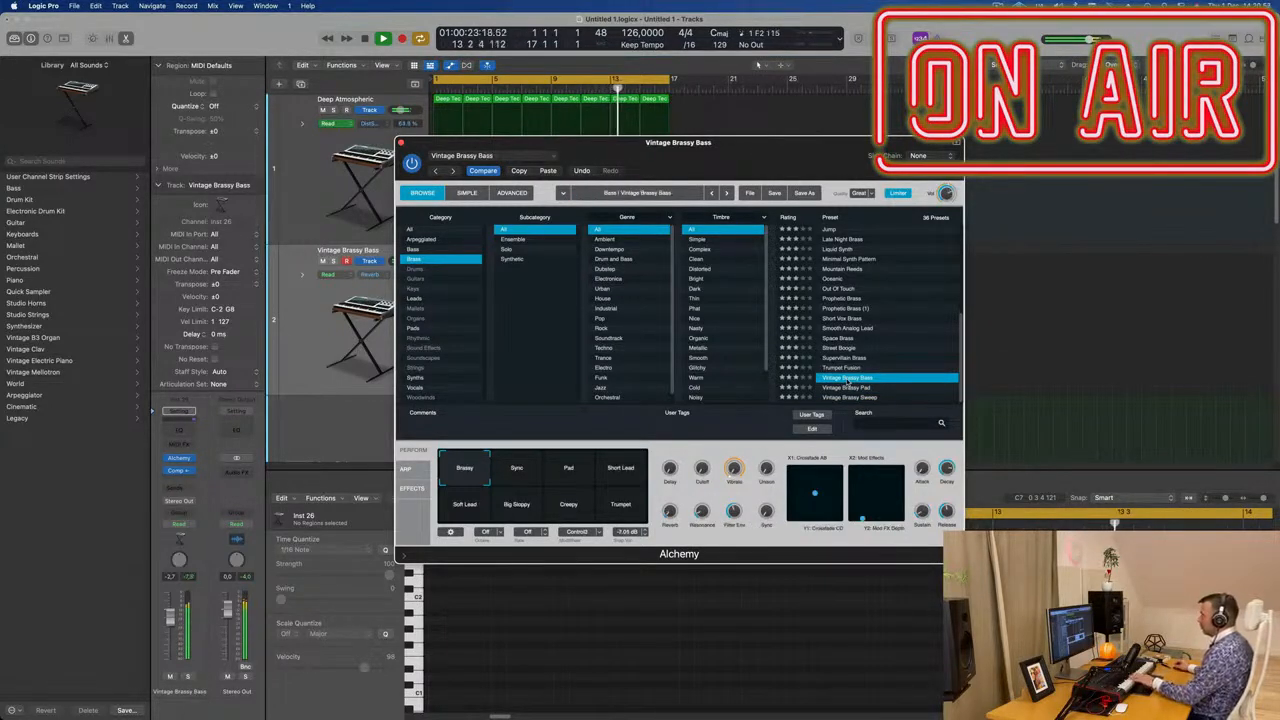
Compare the performance snapshots of Vintage Brassy Bass, choose Short Lead and adjust its Filter Env amount
left_click(520, 478)
left_click(588, 480)
left_click(619, 474)
left_click(463, 510)
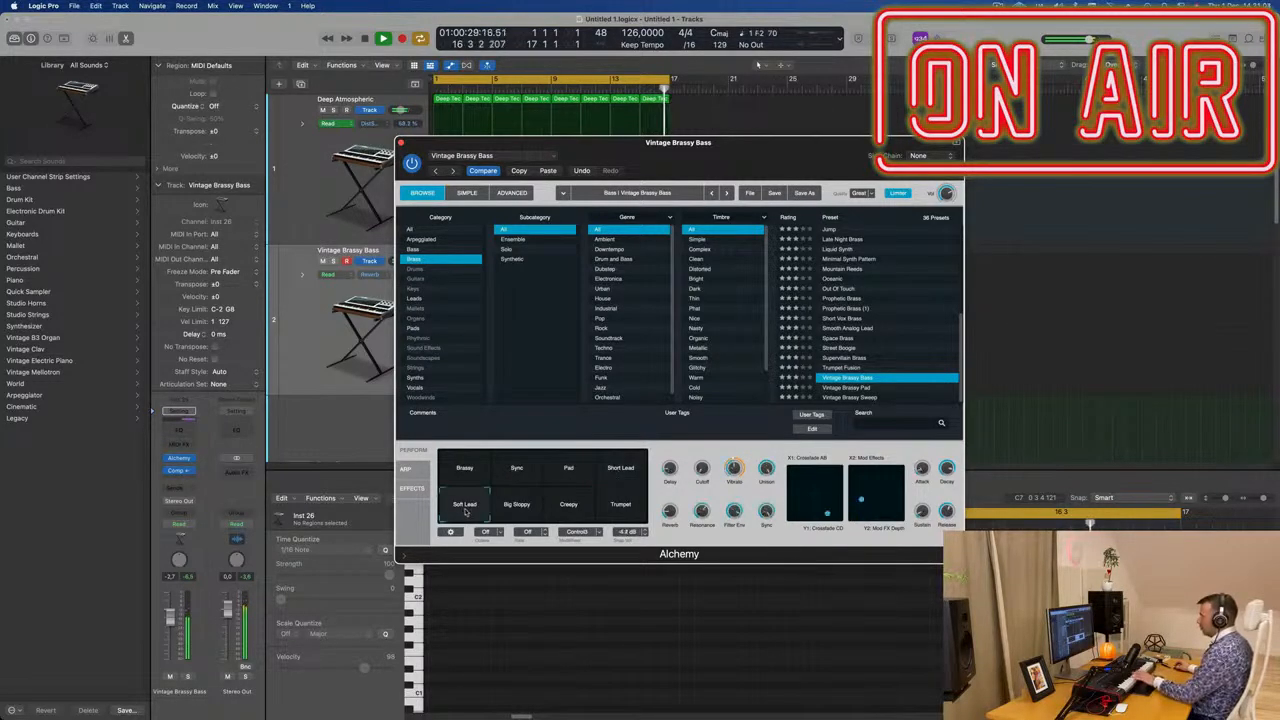
left_click(622, 470)
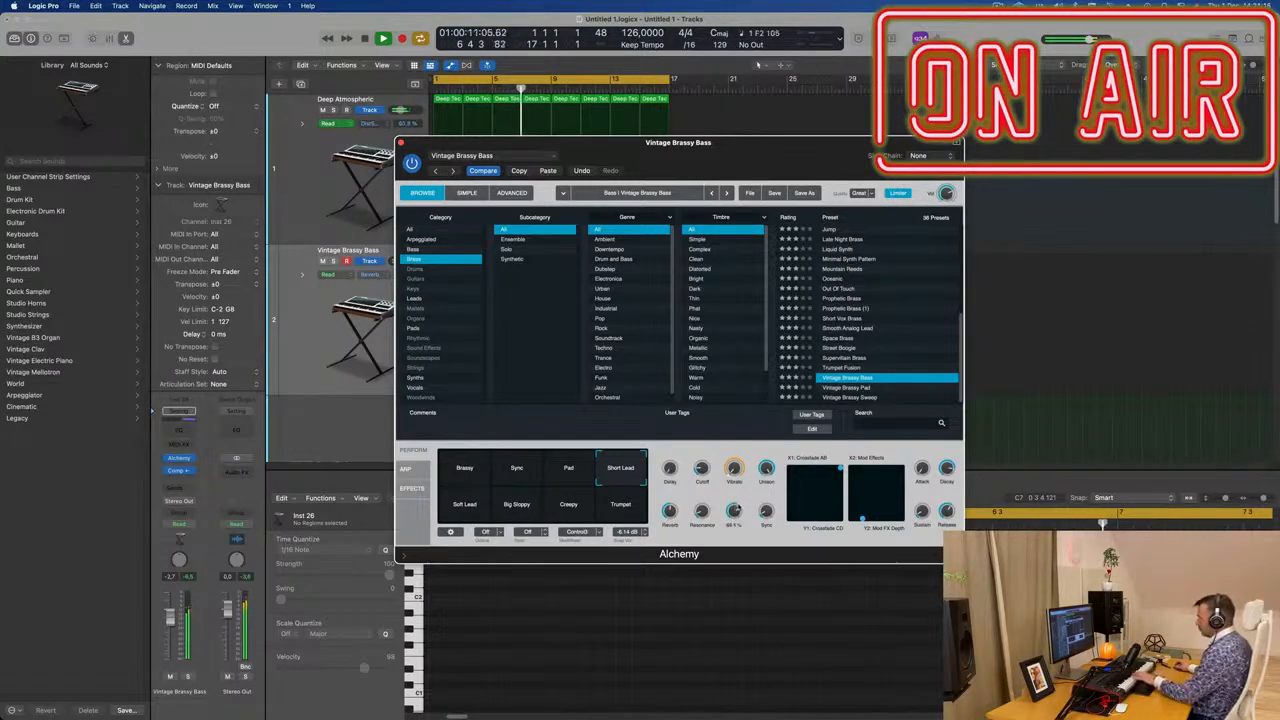
left_click_drag(734, 517, 735, 515)
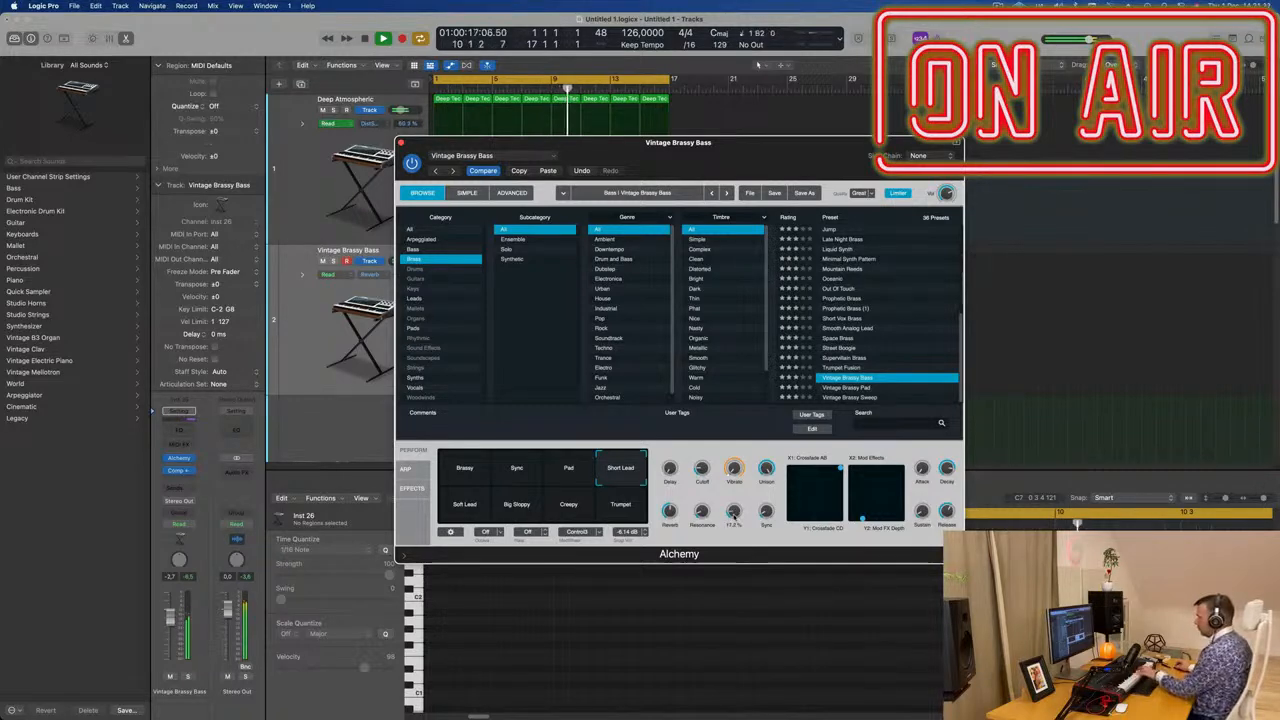
Move Alchemy clear of the tracks, duplicate the Vintage Brassy Bass track with its settings and reselect track 2
left_click_drag(770, 160, 978, 187)
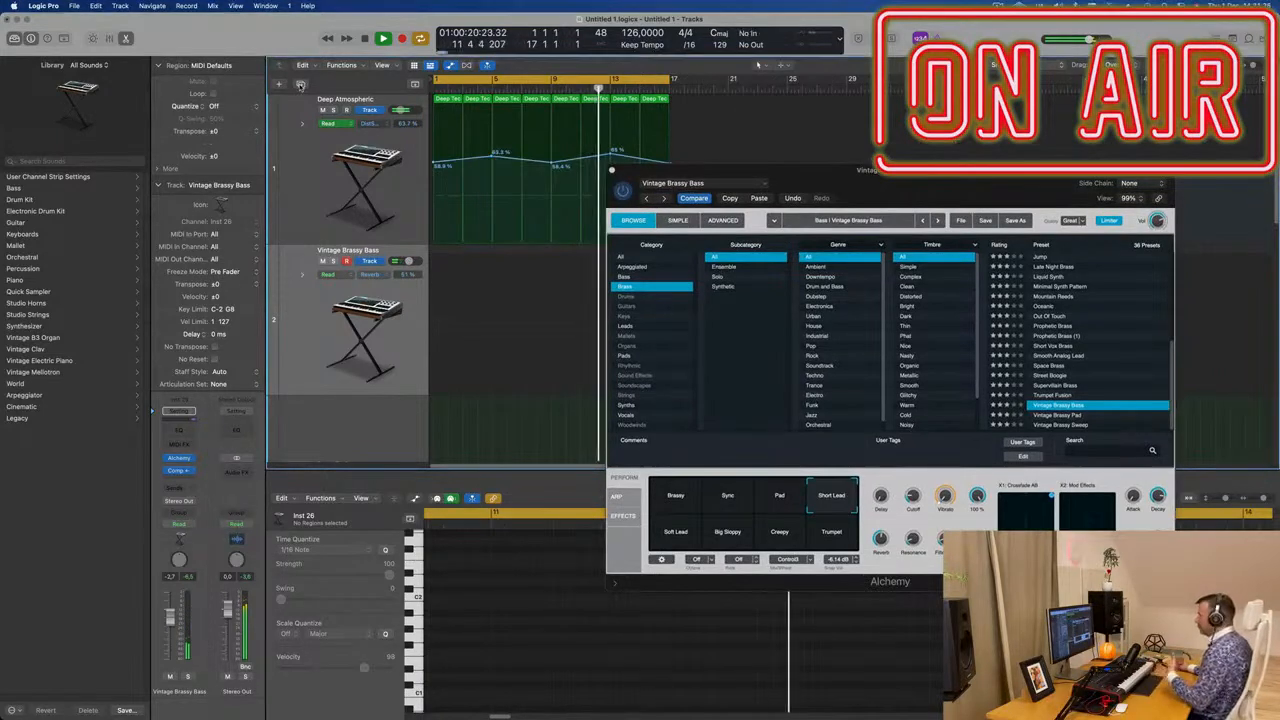
left_click(299, 84)
left_click(306, 245)
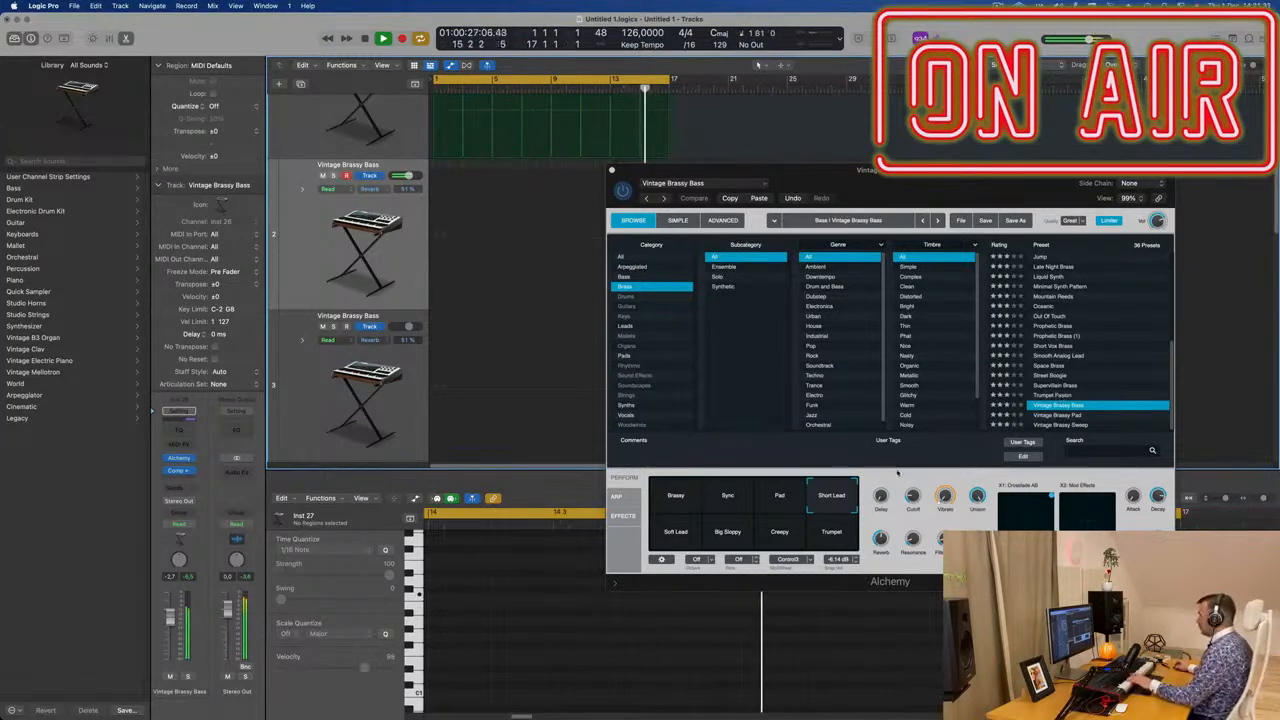
Audition the brass presets Trumpet Fusion, Supervillain Brass with Breath Ticking Pad, Vintage Brassy Bass, Street Boogie and Space Brass on track 2
left_click(1058, 396)
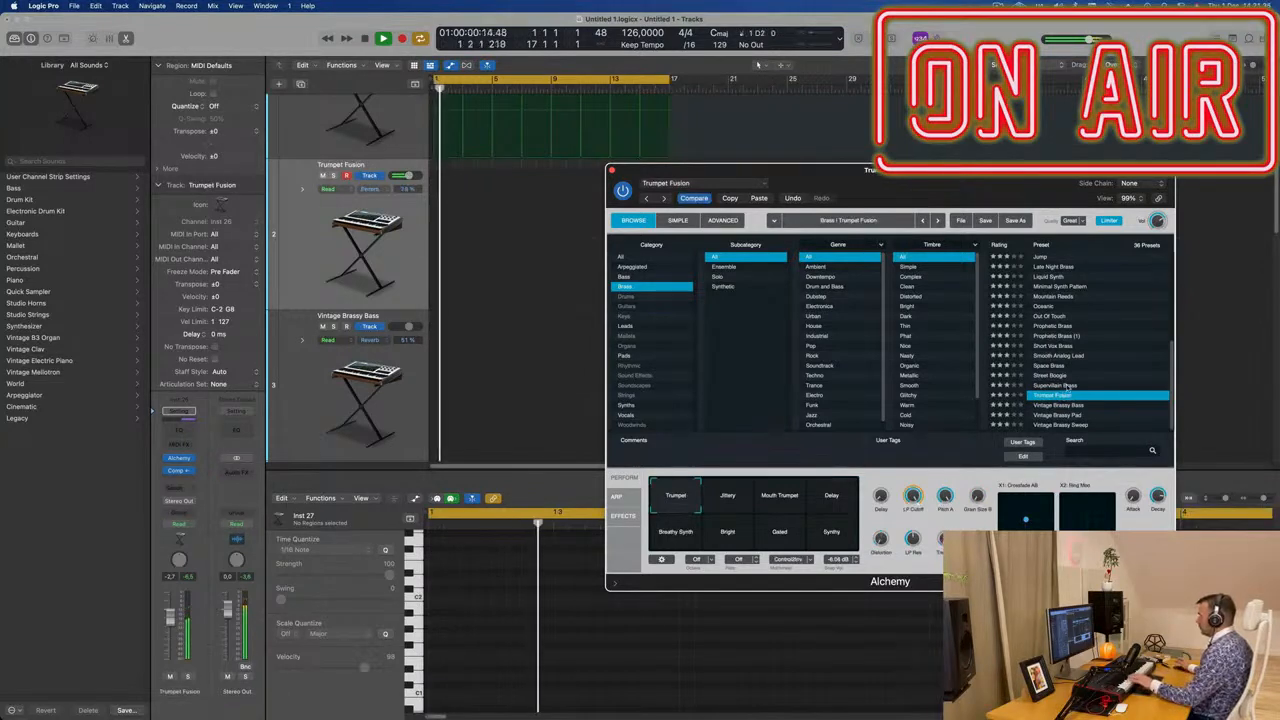
left_click(1066, 386)
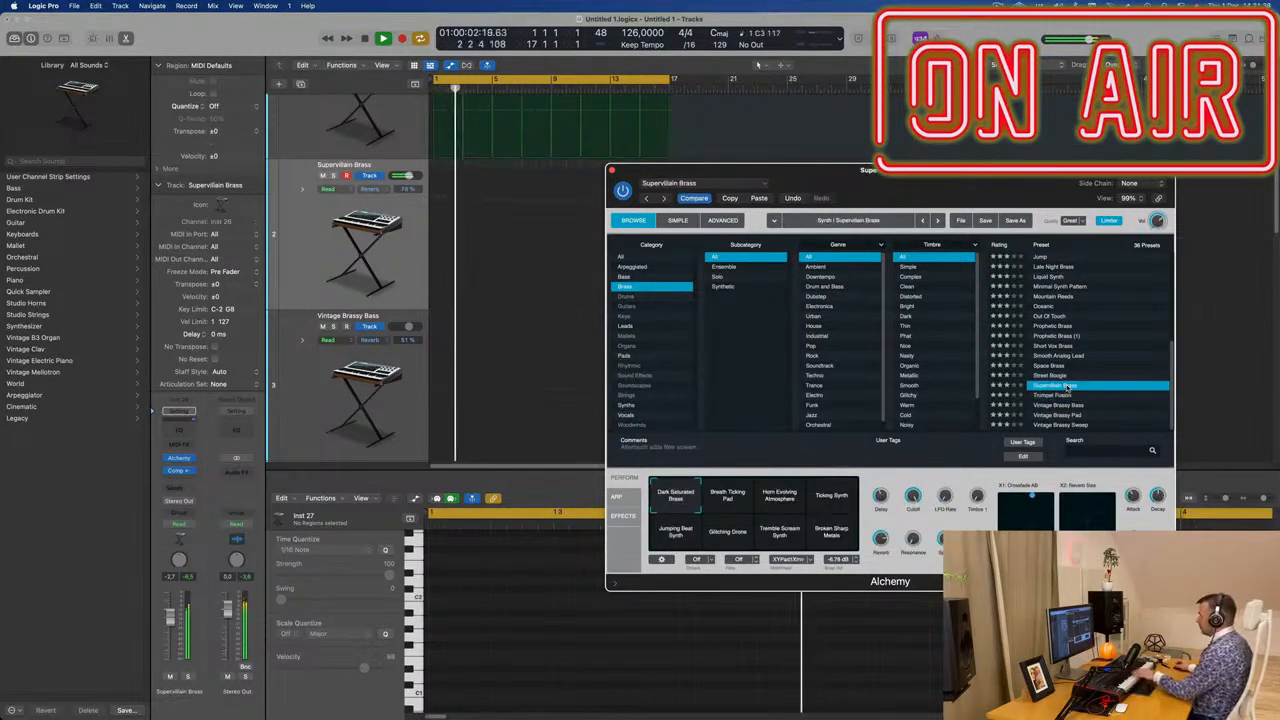
left_click(742, 498)
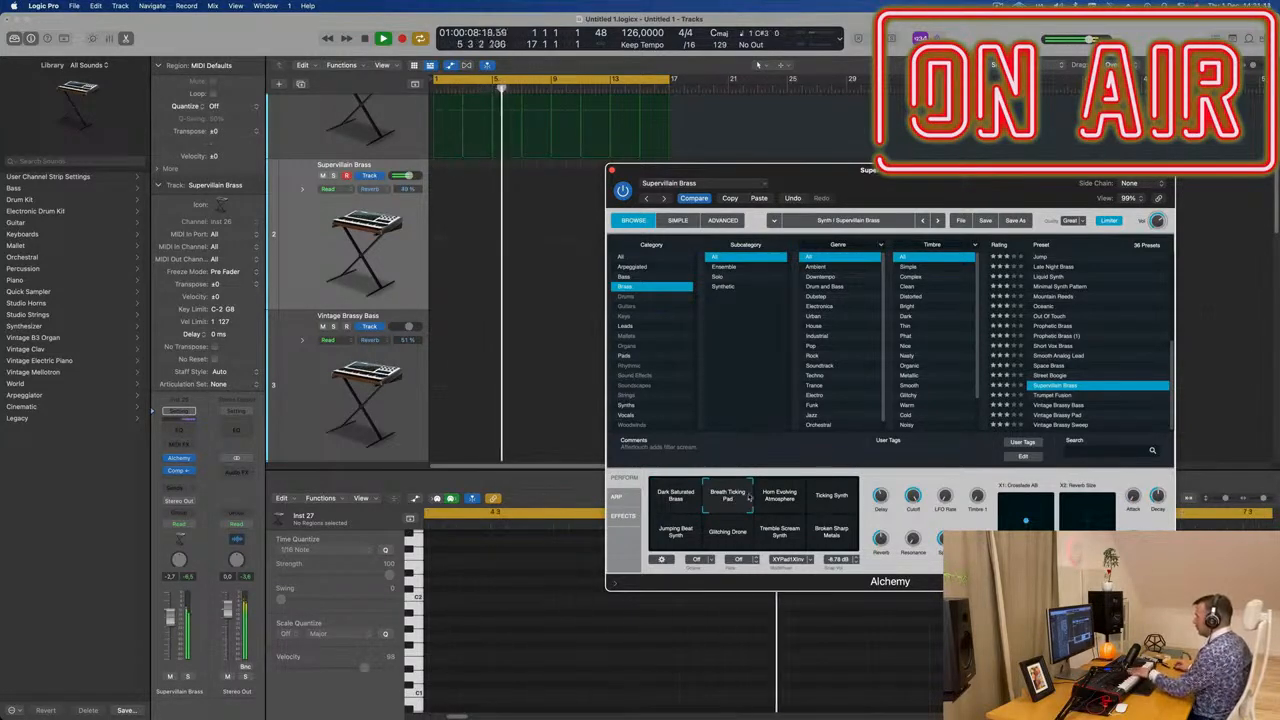
left_click(1060, 405)
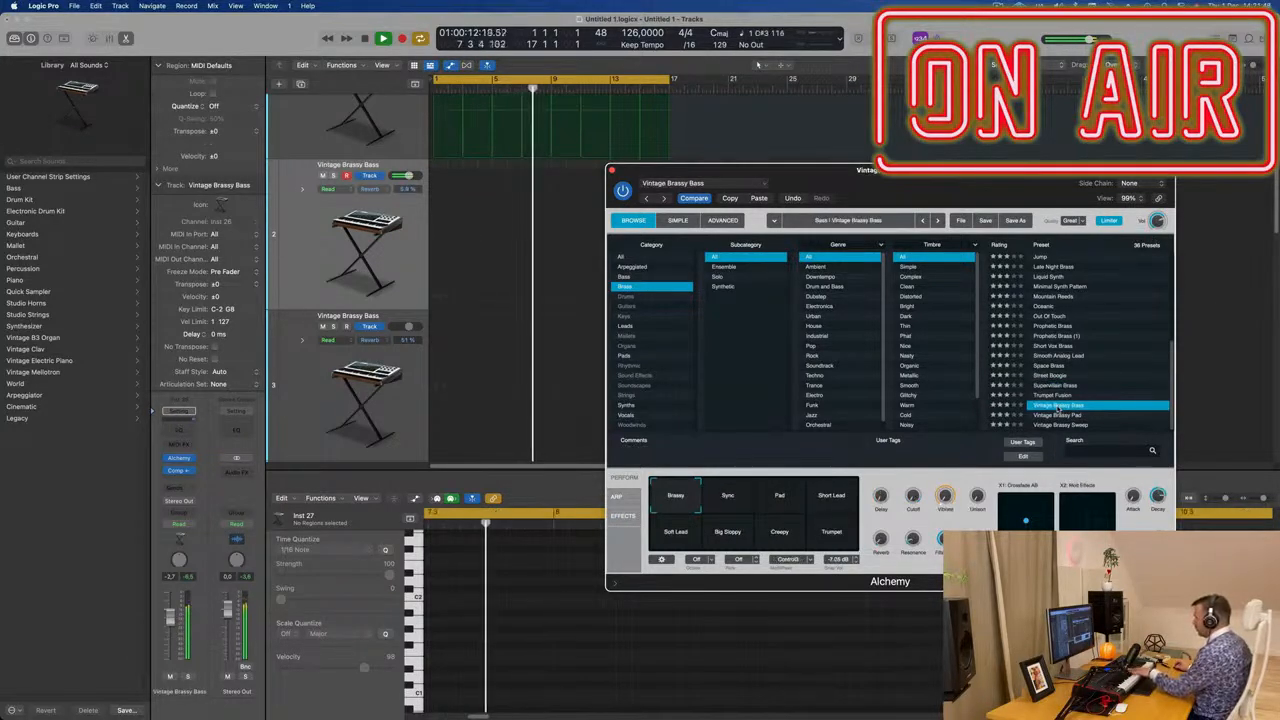
left_click(1058, 376)
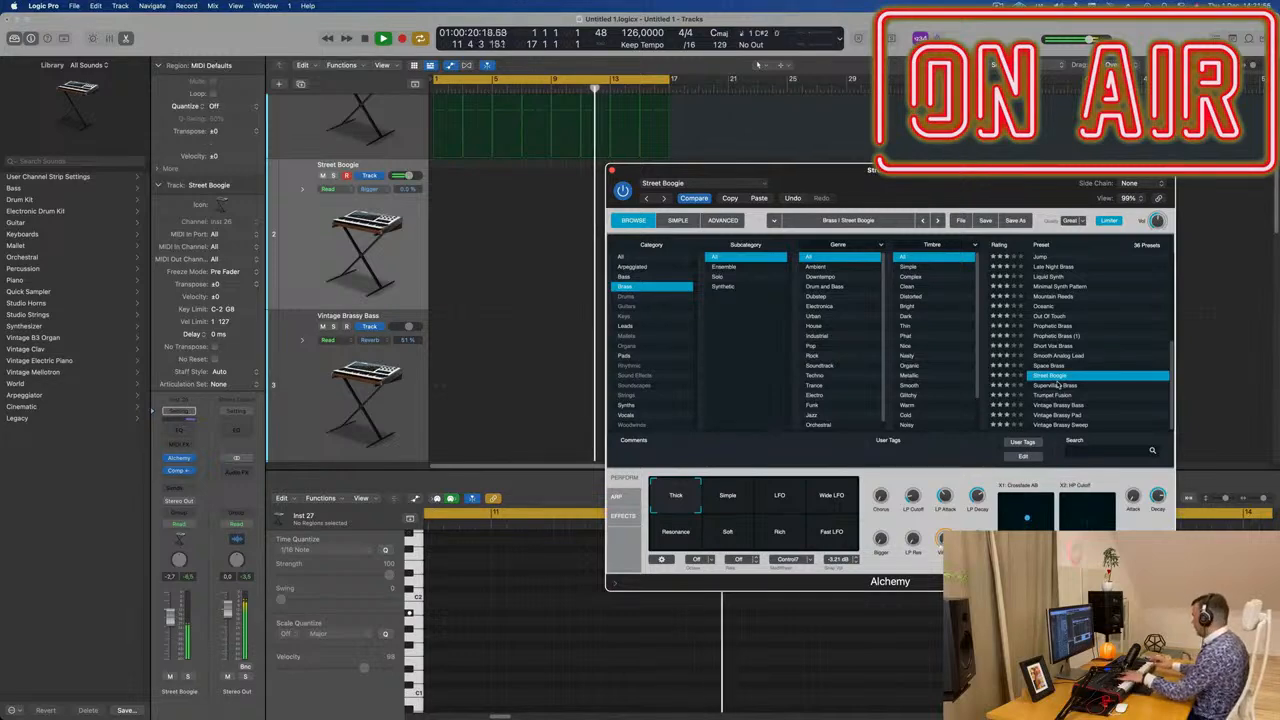
left_click(1044, 367)
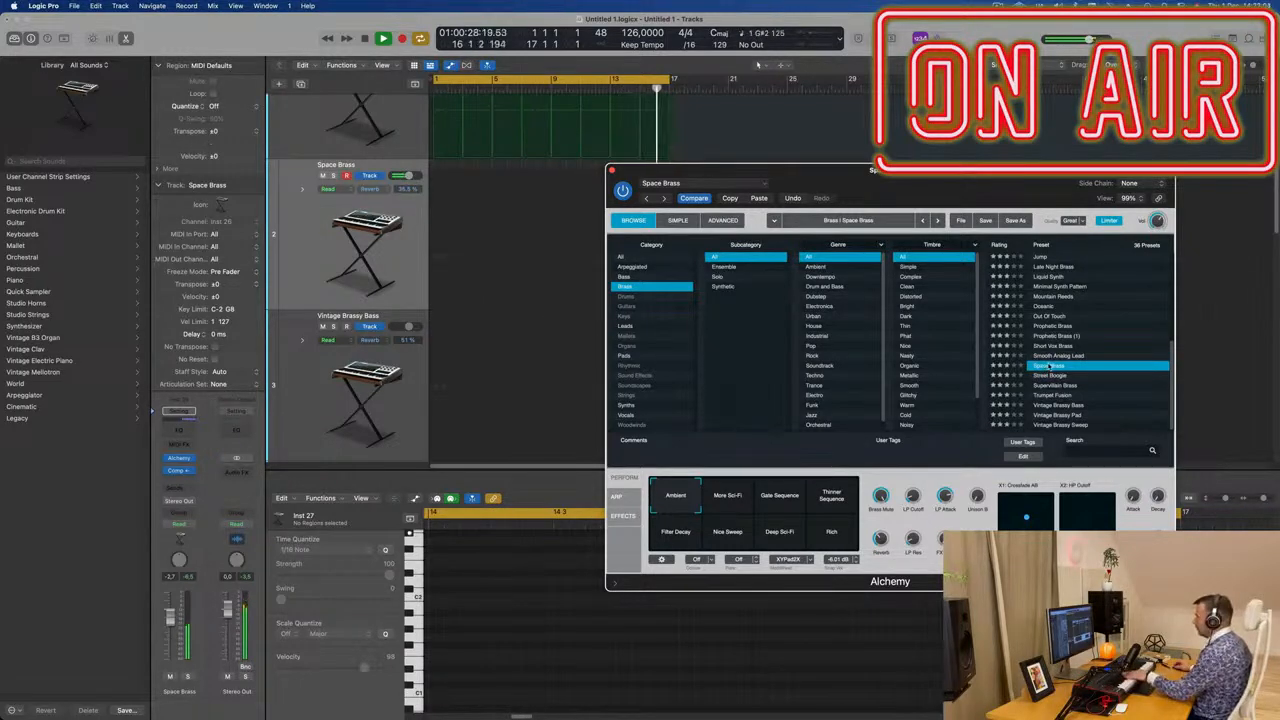
Load the Smooth Analog Lead preset on track 2, compare its Unison and Harmony snapshots and choose Bright Brass
left_click(1079, 356)
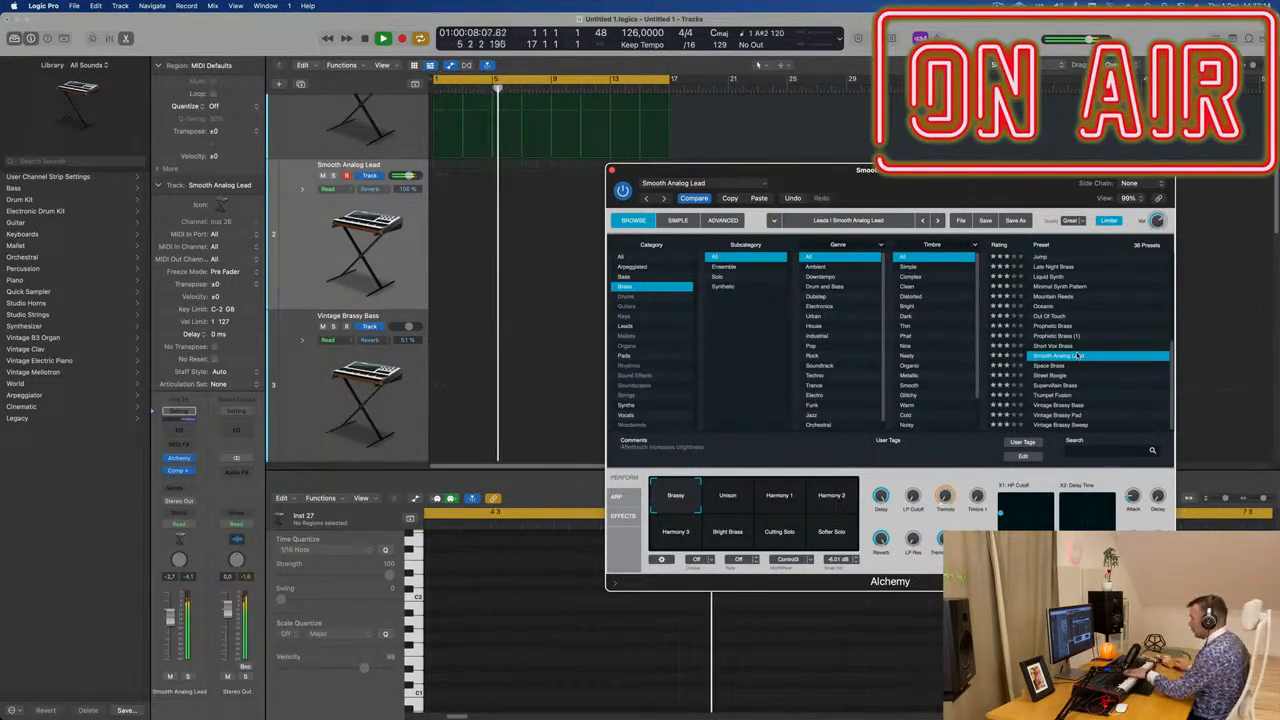
left_click(729, 495)
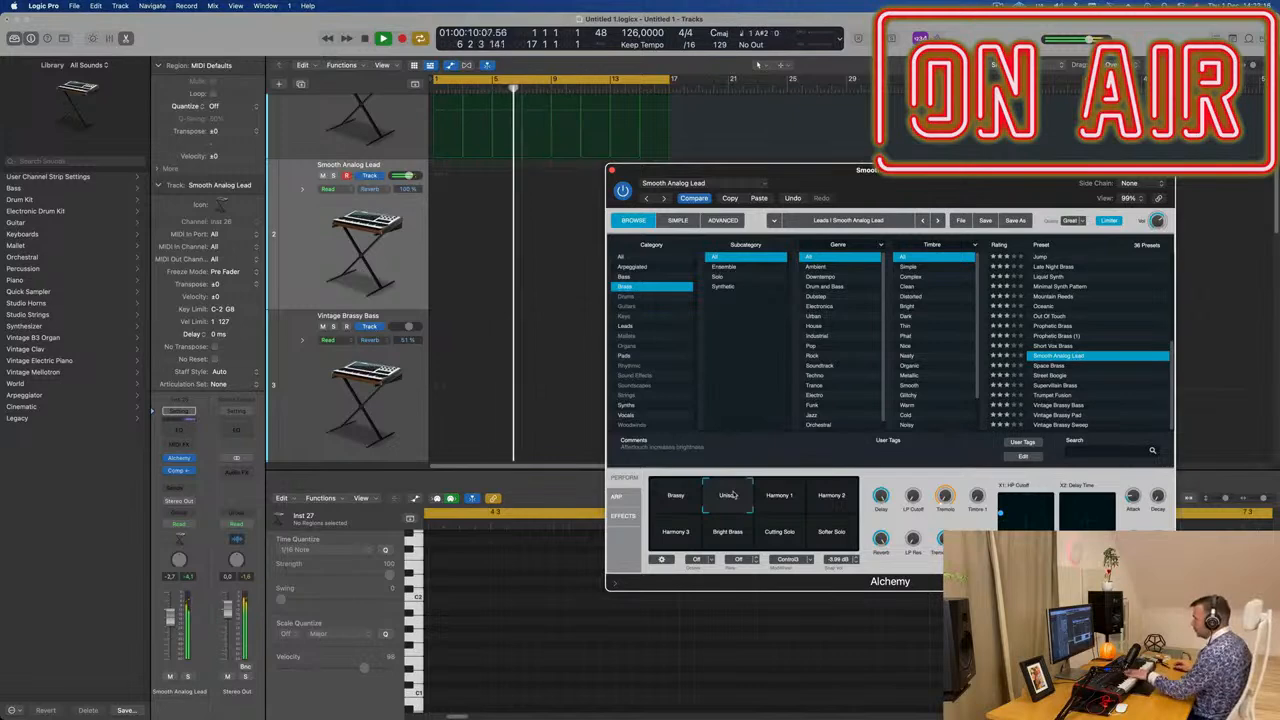
left_click(790, 497)
left_click(831, 497)
left_click(688, 534)
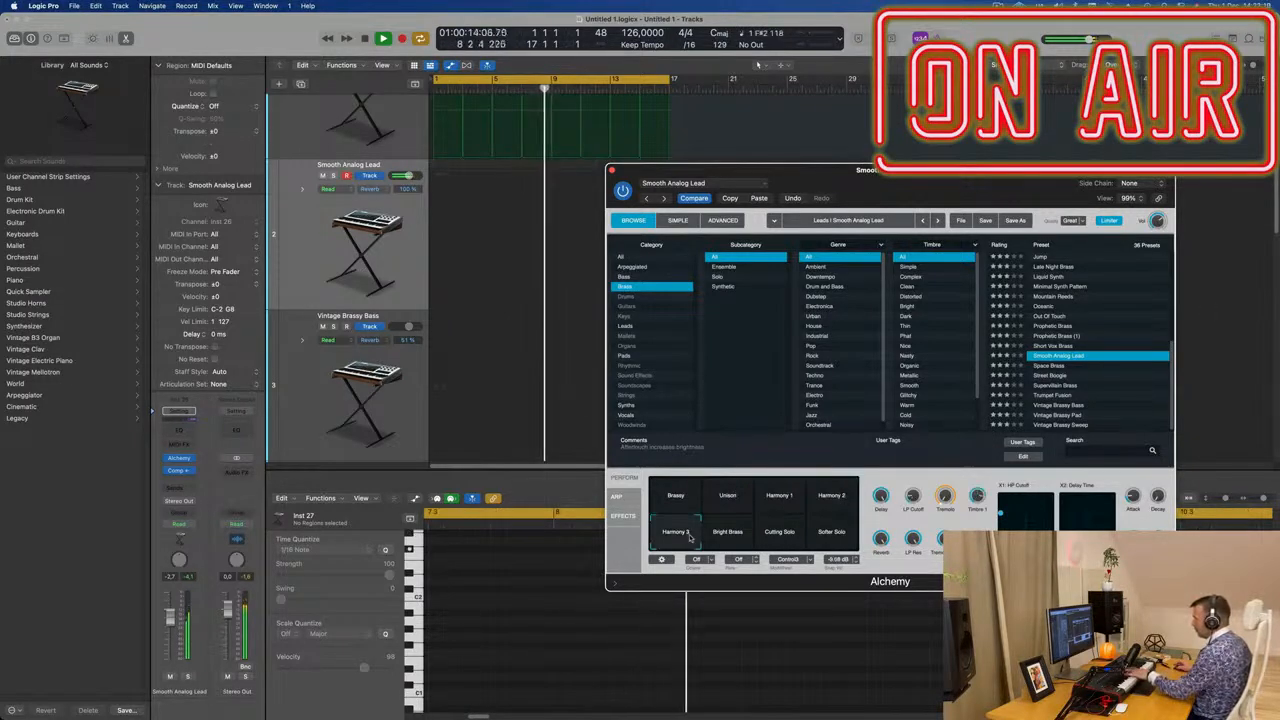
left_click(727, 535)
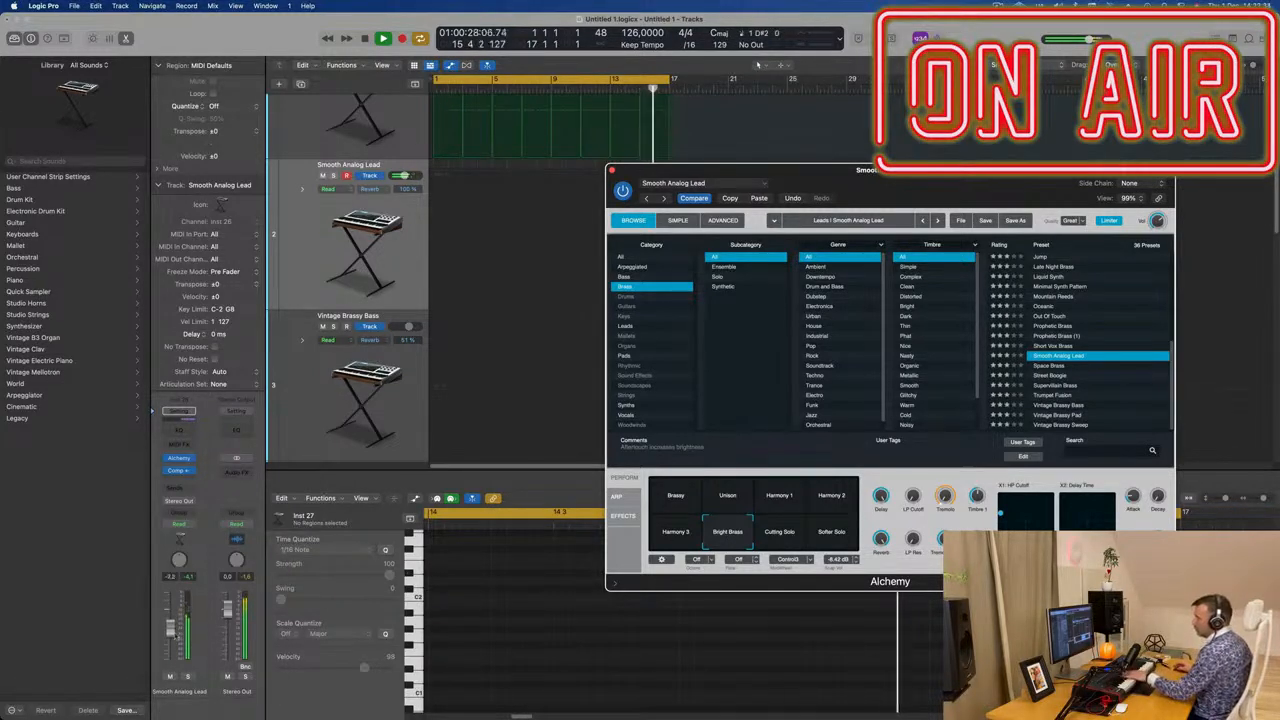
Set the Smooth Analog Lead track's volume to -7.2 dB and record a lead melody over the 16-bar cycle
left_click(174, 635)
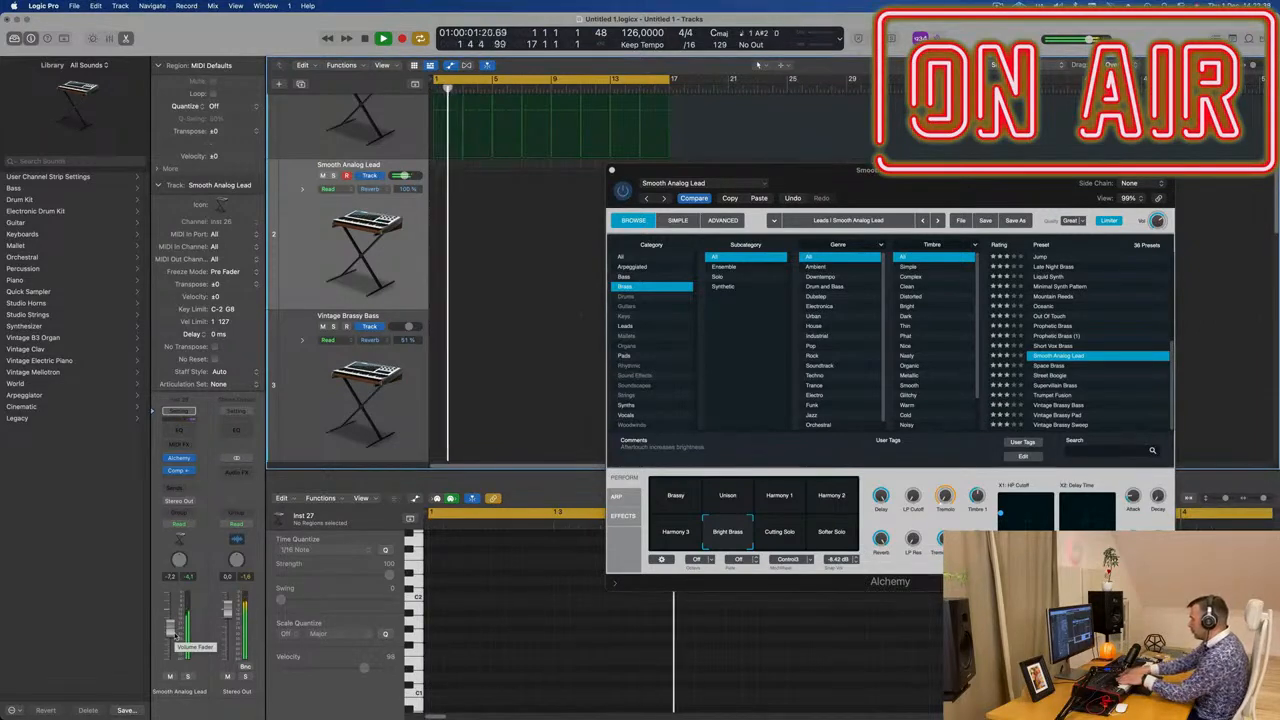
key("r")
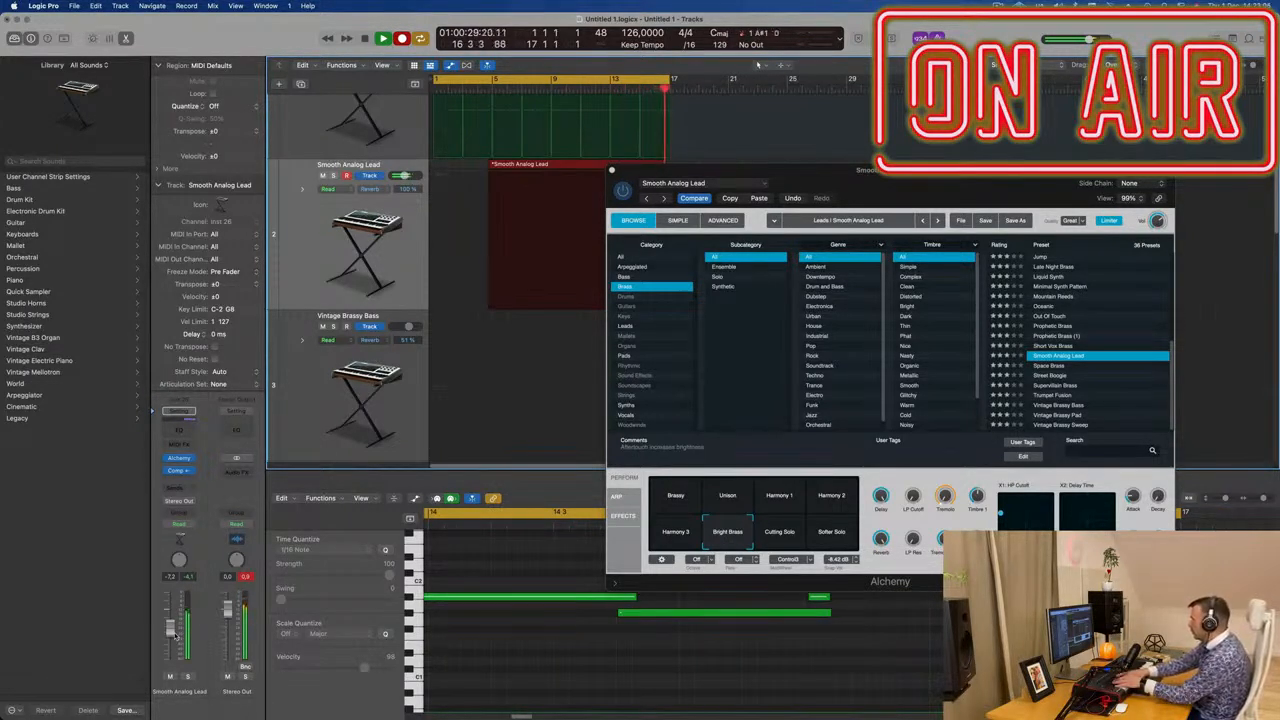
key("space")
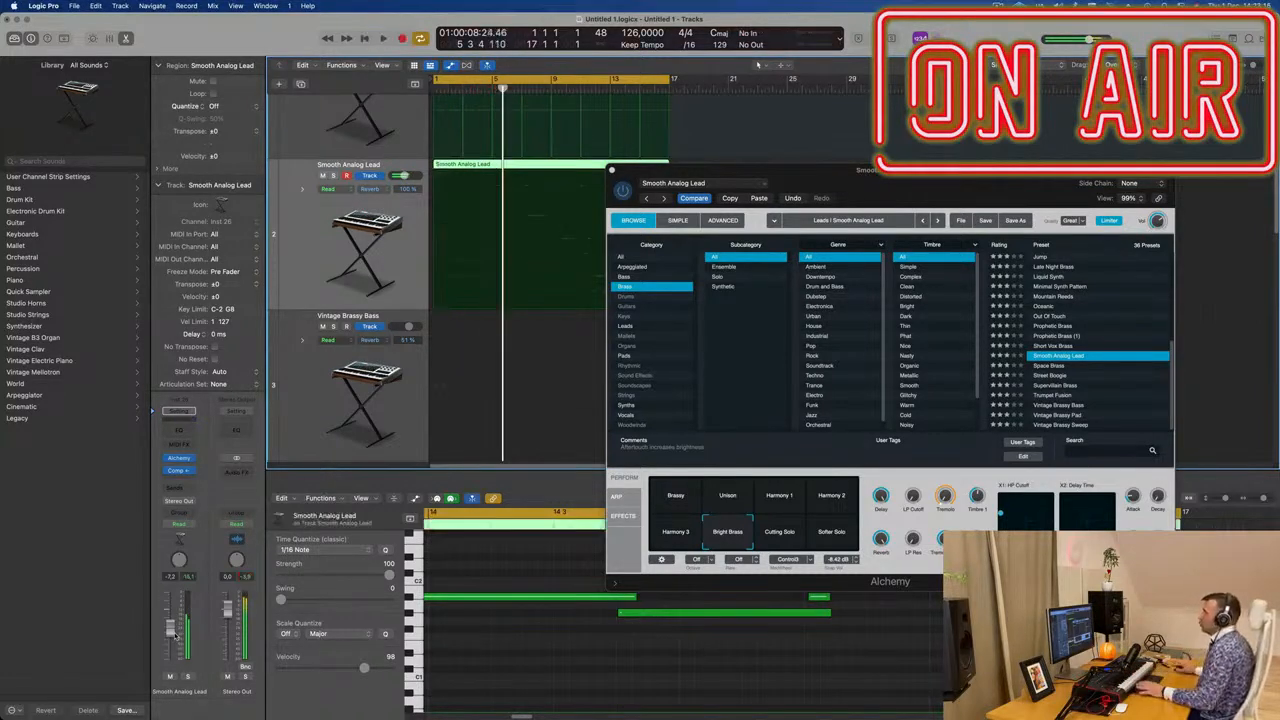
Move Alchemy aside and split the recorded Smooth Analog Lead region at bar 3, splitting the notes that cross the cut
left_click_drag(720, 170, 988, 106)
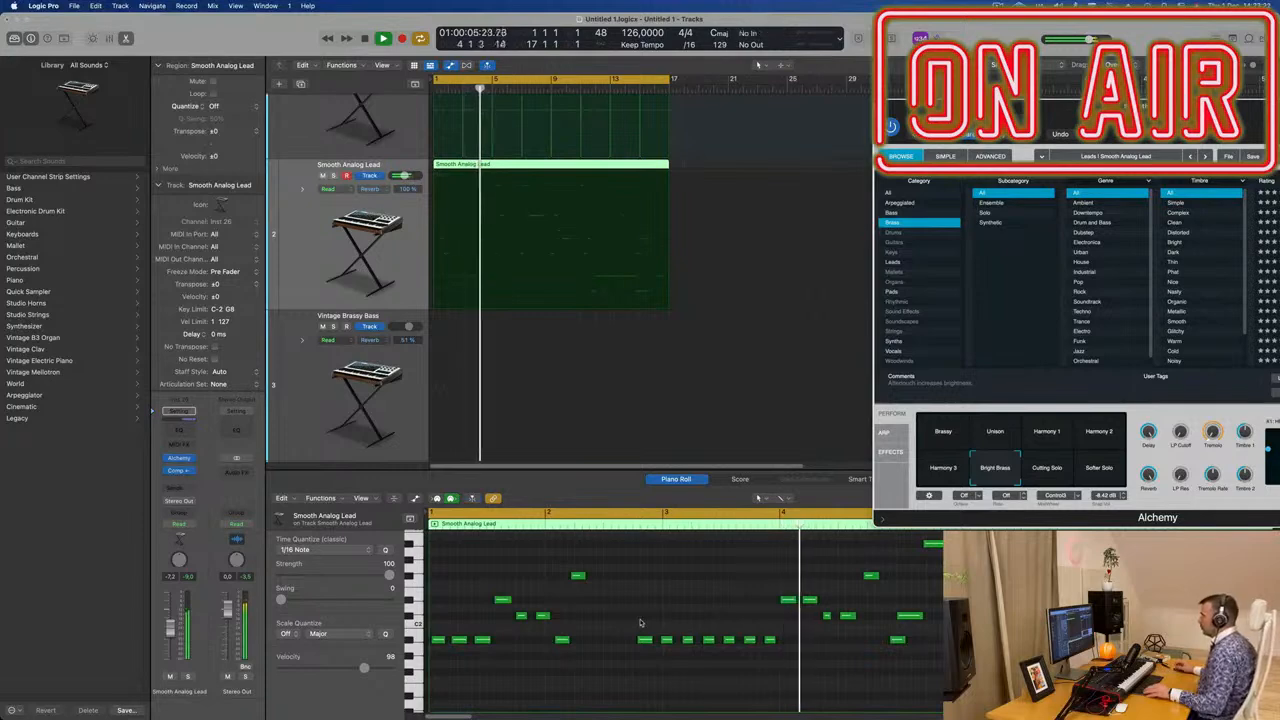
key("Return")
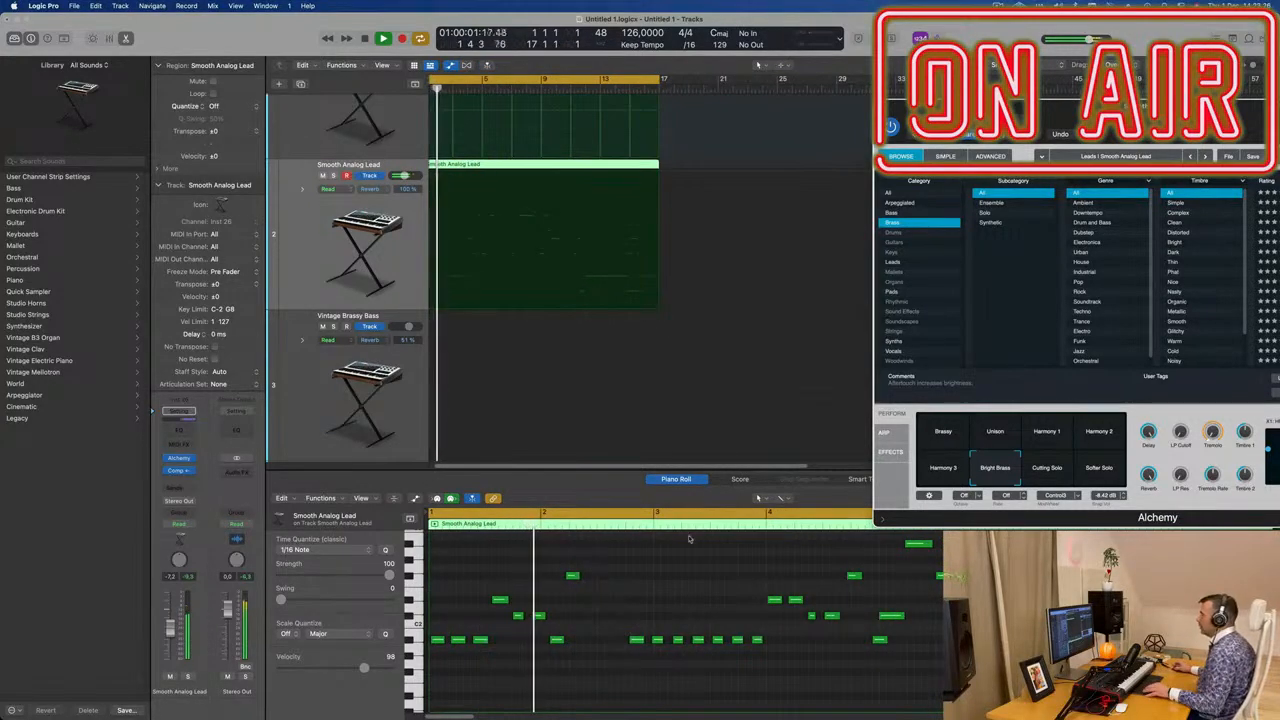
key("super+Right")
key("super+Right")
key("super+Right")
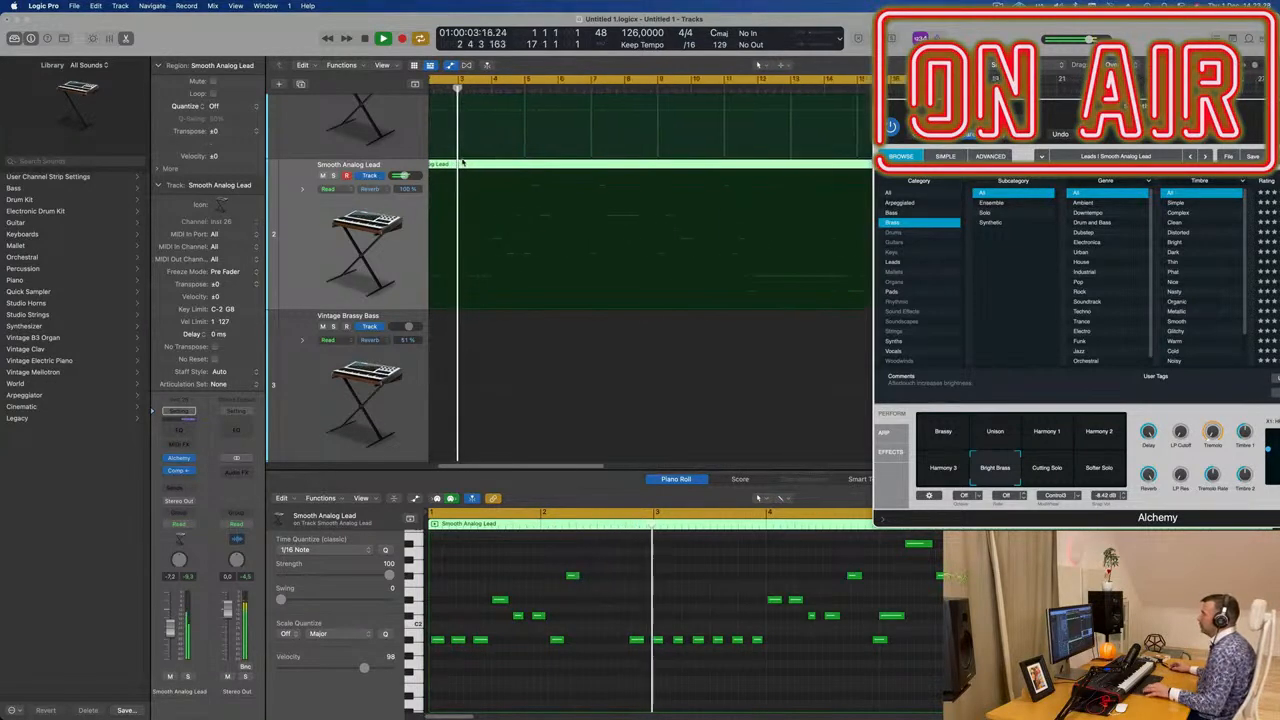
left_click_drag(457, 162, 457, 162)
left_click(457, 163)
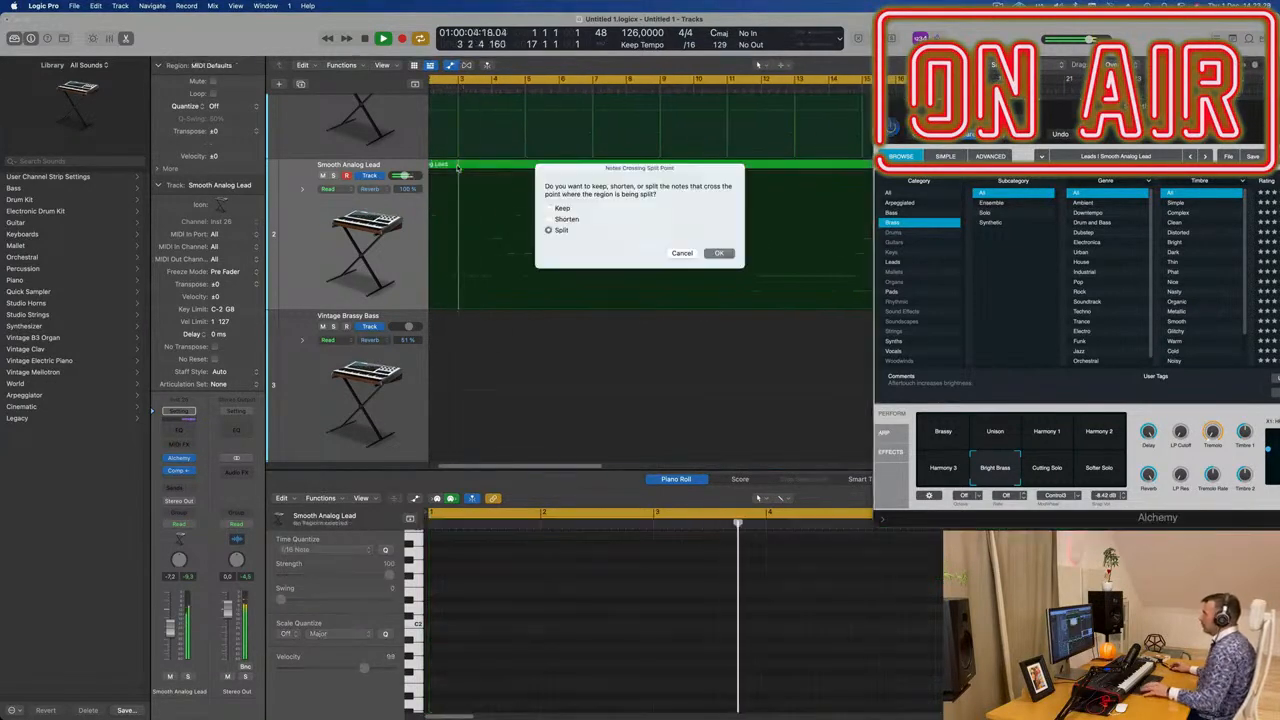
left_click(717, 253)
key("z")
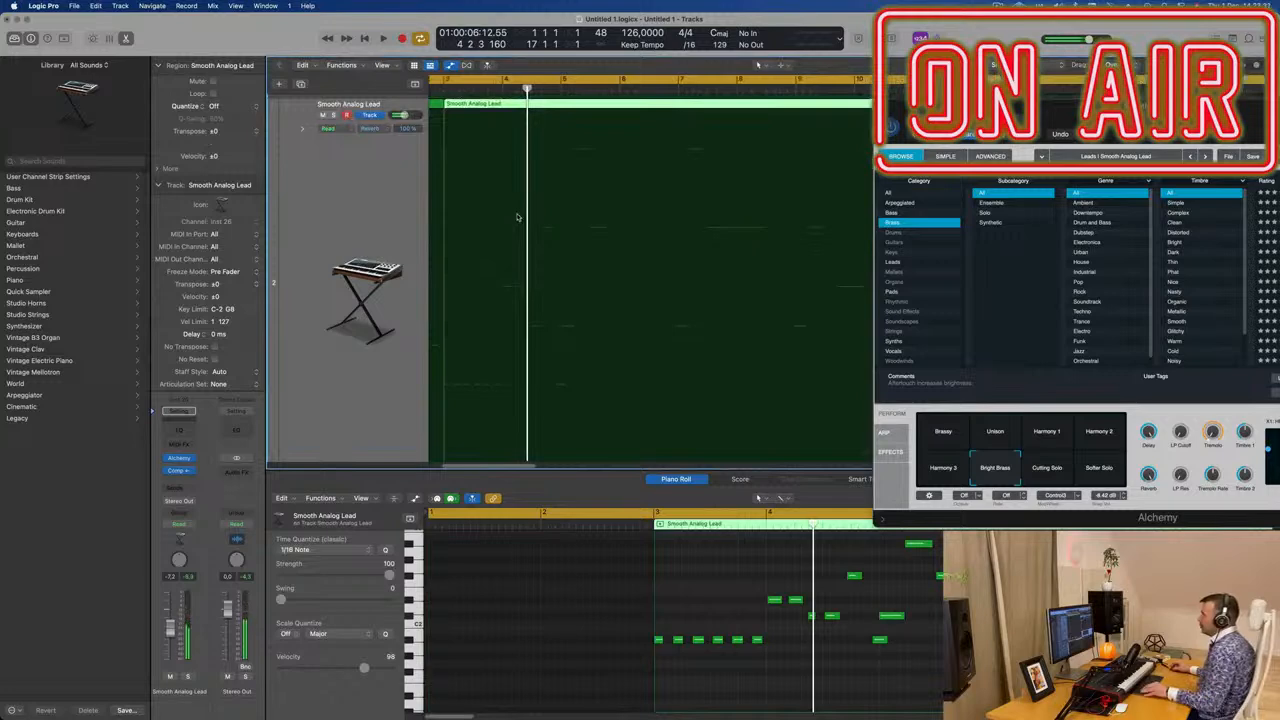
key("z")
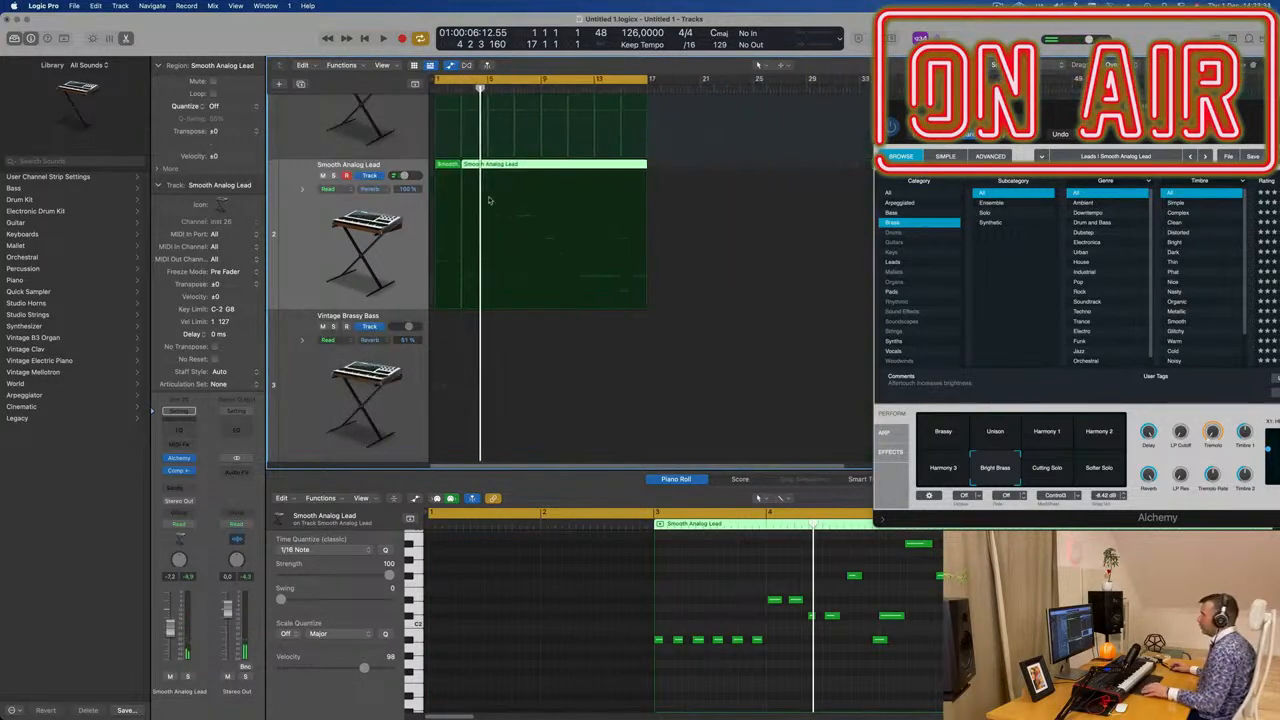
Delete the first two-bar piece of the lead, move the remaining region to bar 1 and play it
left_click(452, 170)
key("Delete")
left_click_drag(498, 167, 471, 167)
key("space")
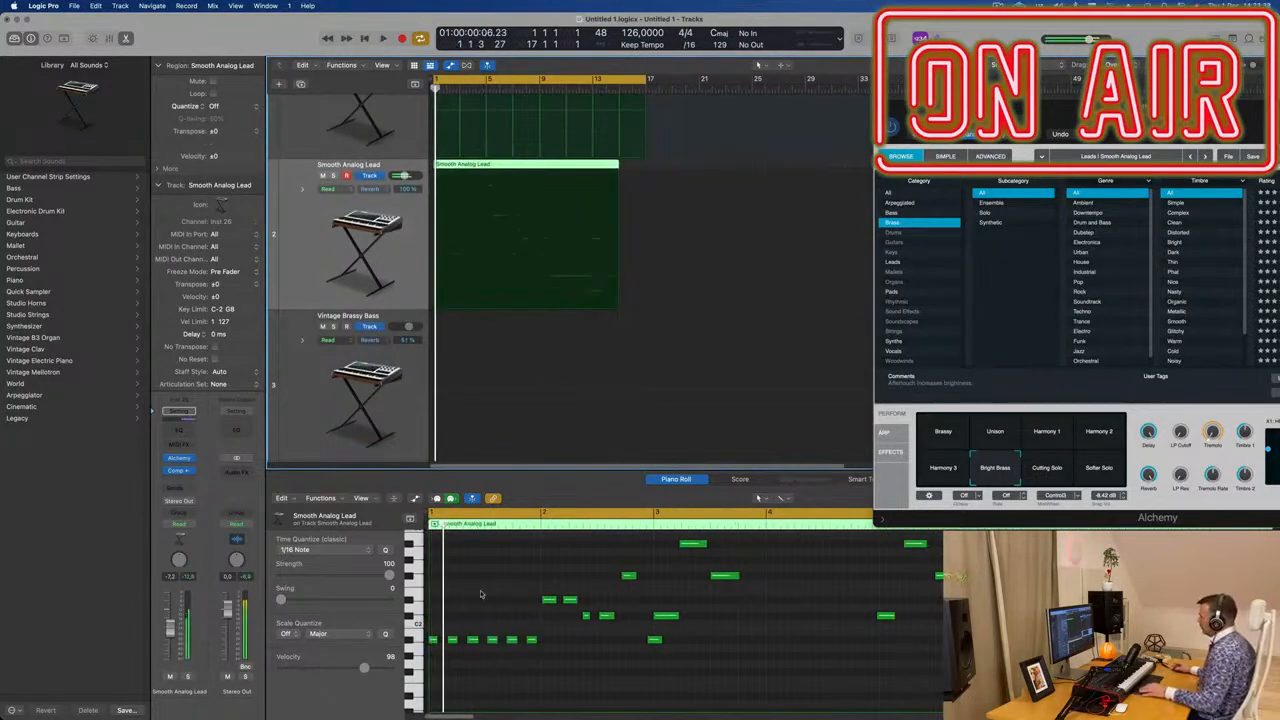
Quantize all notes of the lead region to 1/16 and delete three of the notes in bar 3
key("super+a")
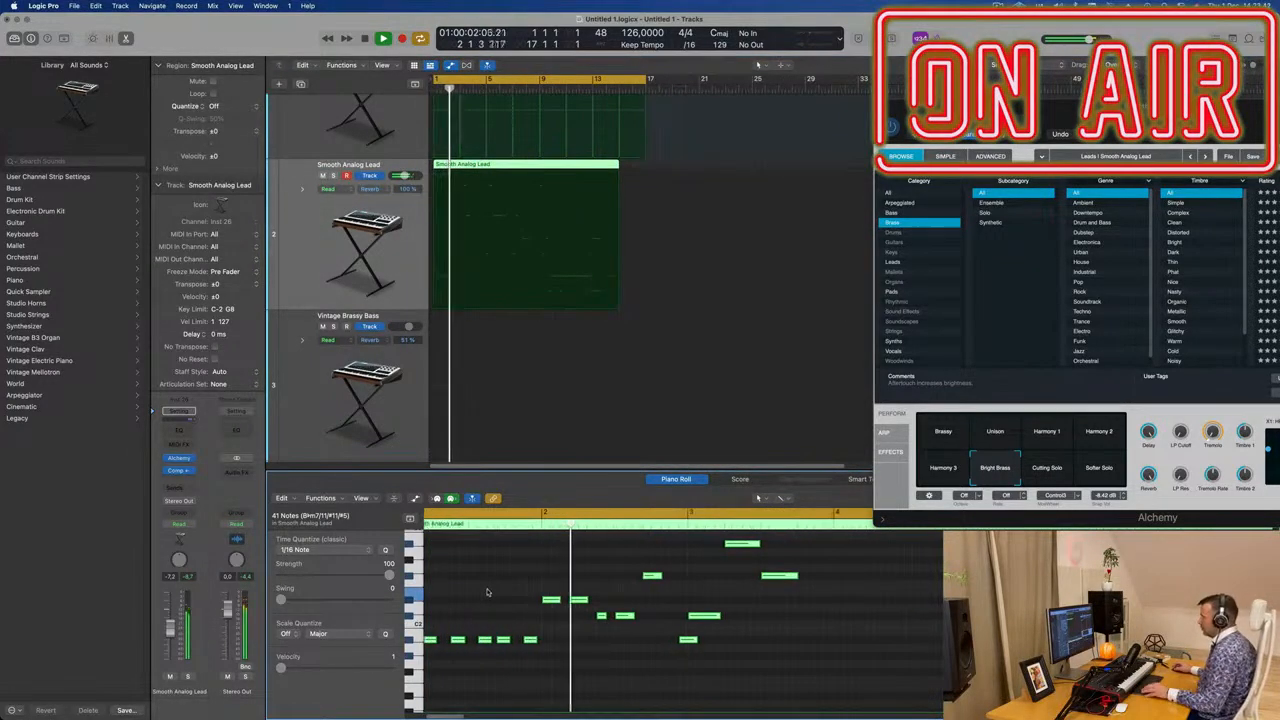
key("Return")
left_click(705, 607)
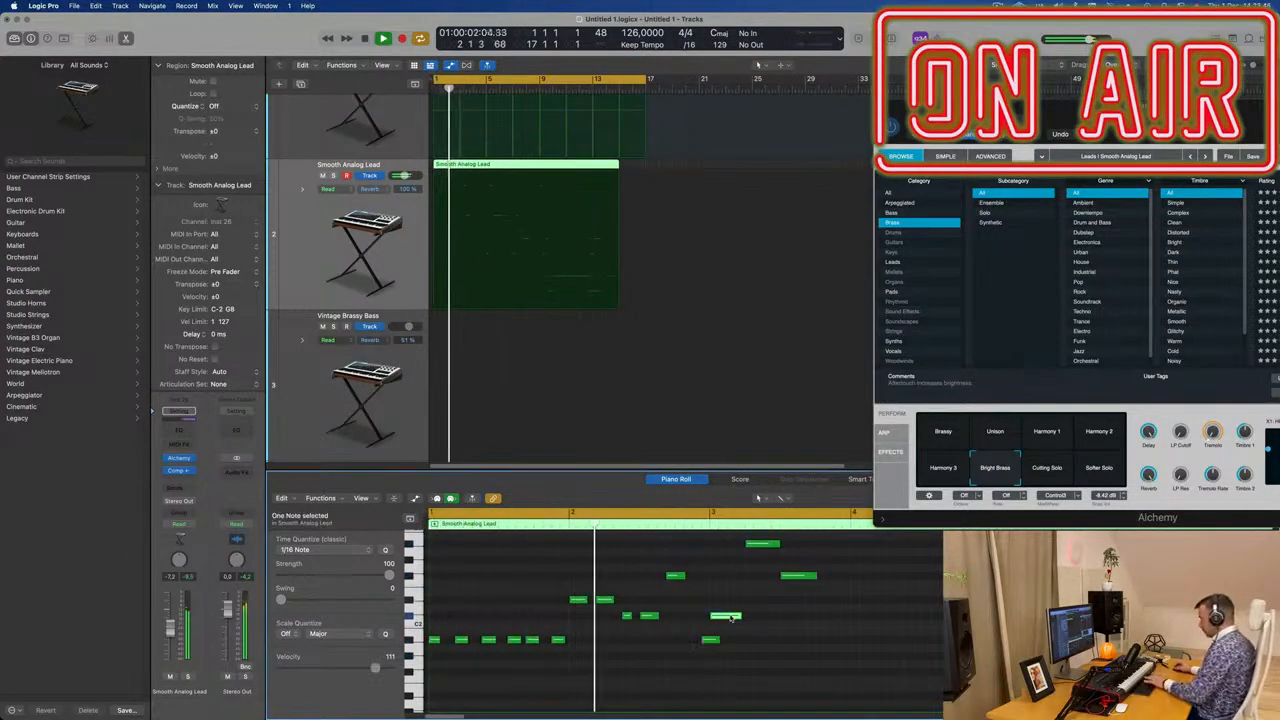
scroll(728, 589, "down", 3)
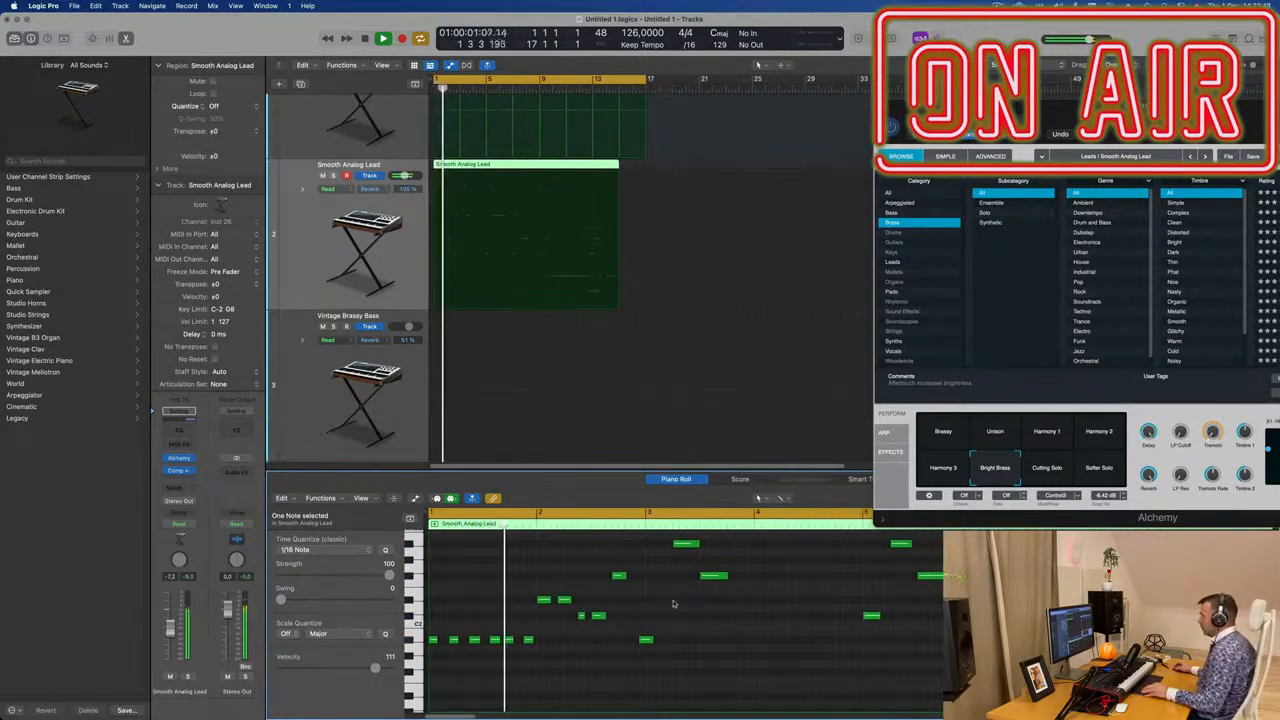
left_click_drag(718, 546, 719, 545)
key("Delete")
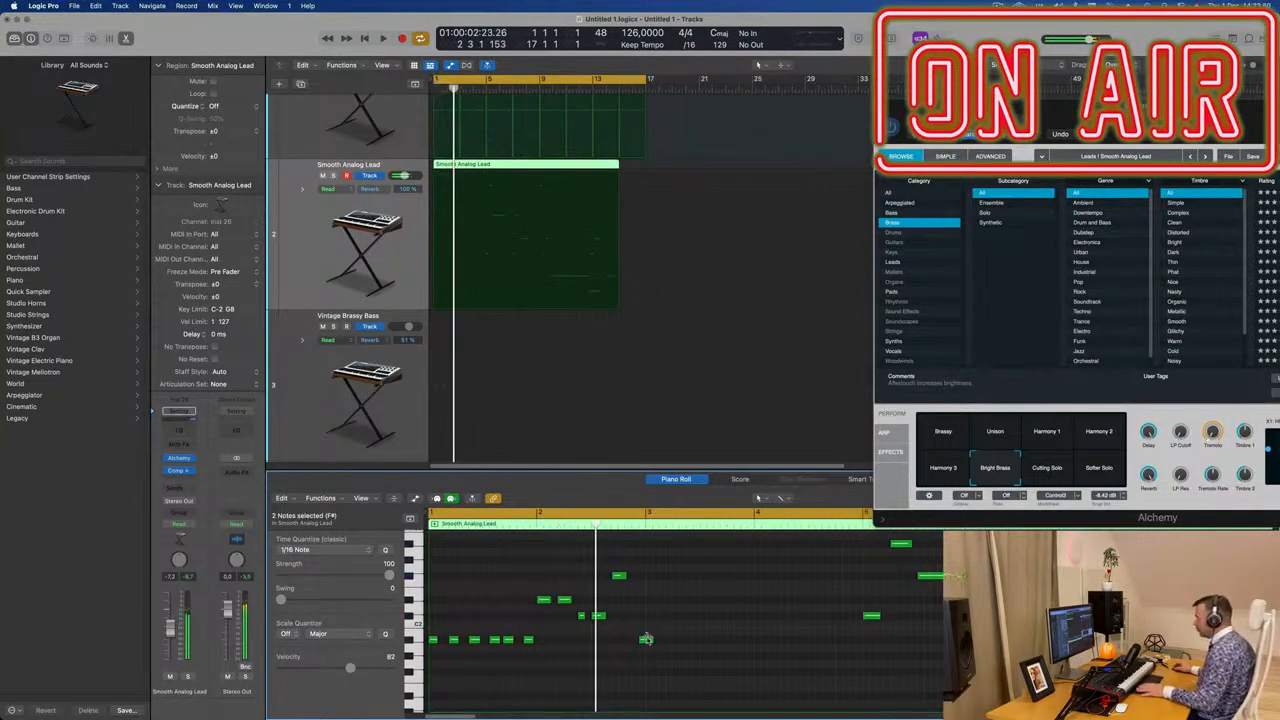
Lengthen the lead note at bar 3 so it ends at bar 5, and play the melody
left_click_drag(646, 640, 851, 648)
scroll(601, 683, "down", 1)
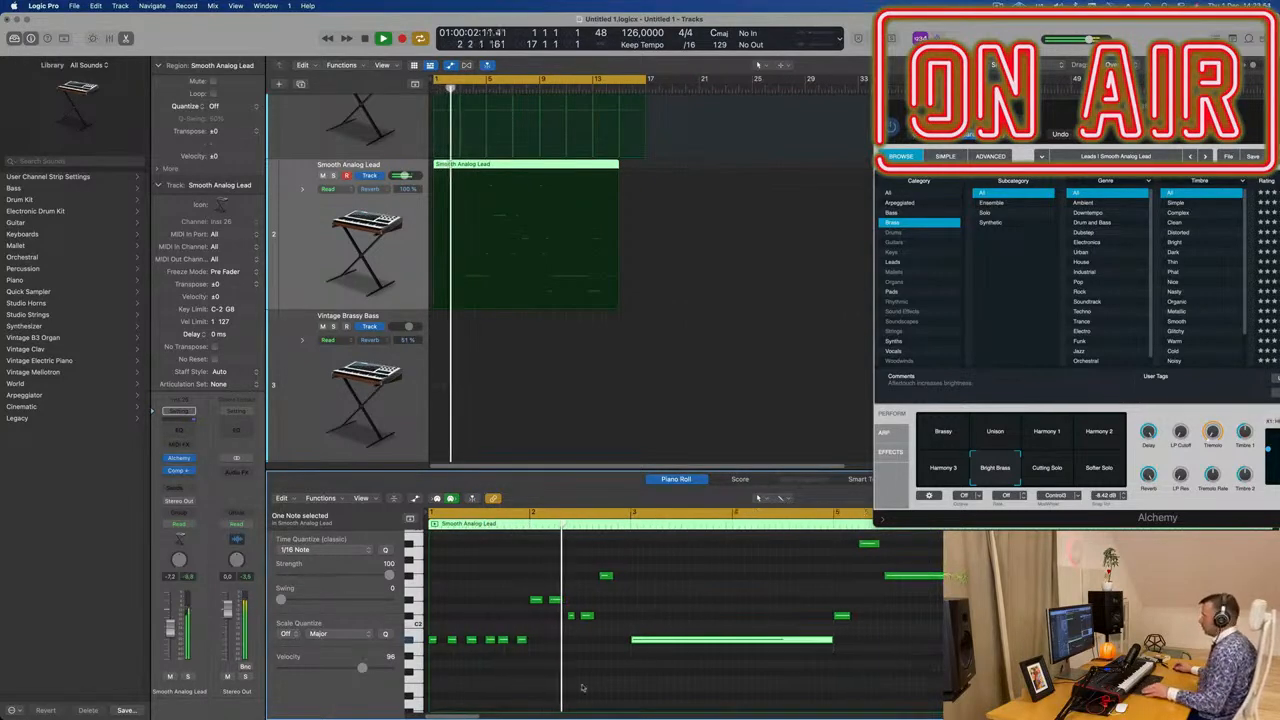
scroll(575, 689, "down", 1)
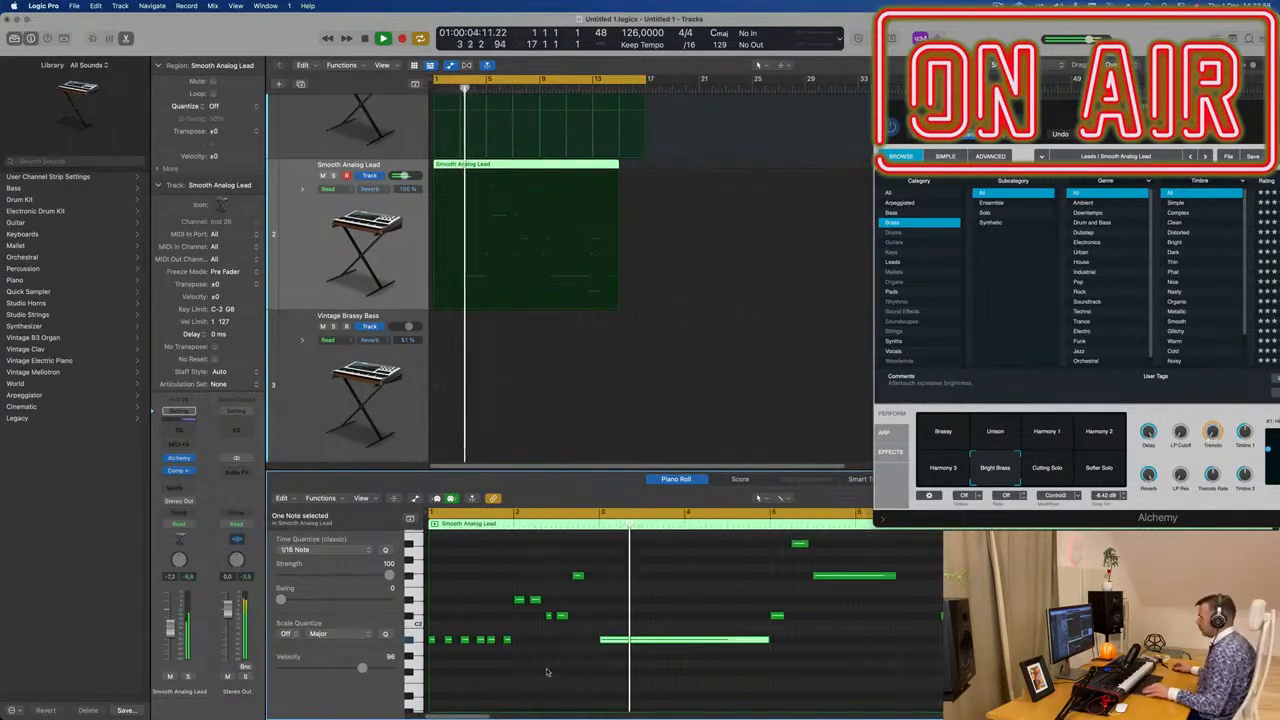
scroll(574, 409, "down", 1)
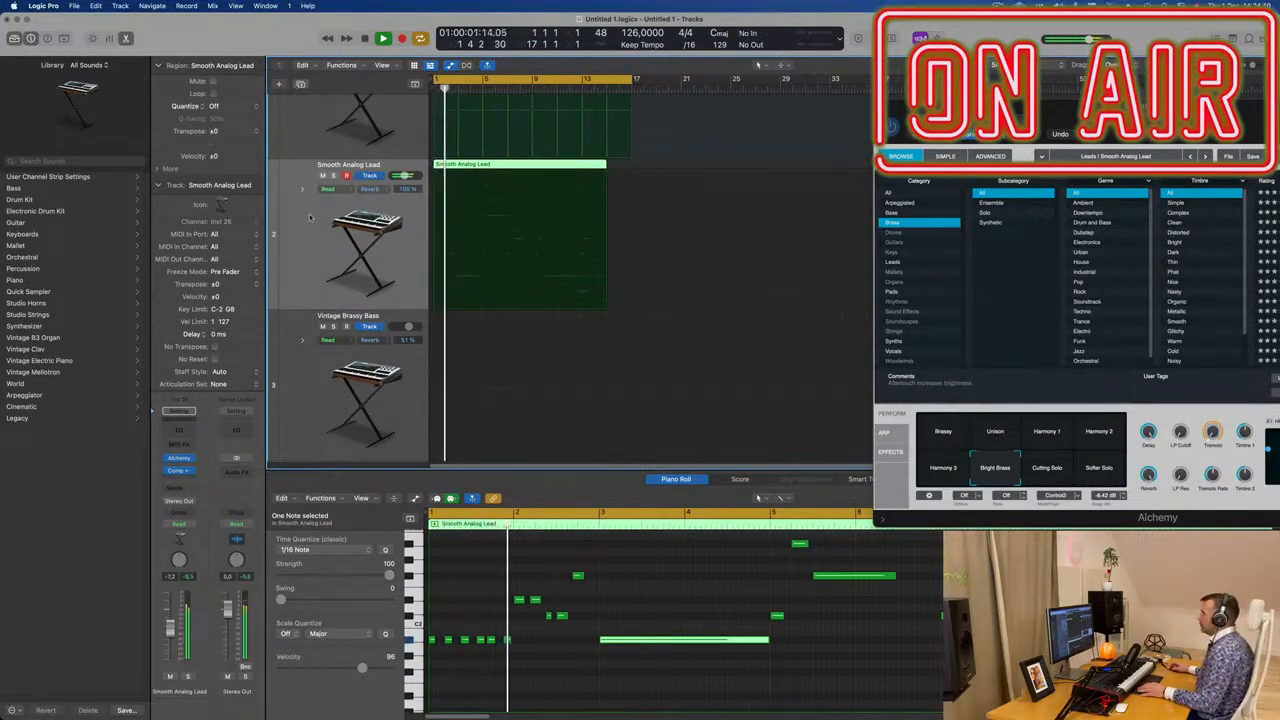
Duplicate the Smooth Analog Lead track, copy its lead region onto the new track at bar 1, and play it back
left_click(300, 84)
left_click_drag(505, 180, 490, 389)
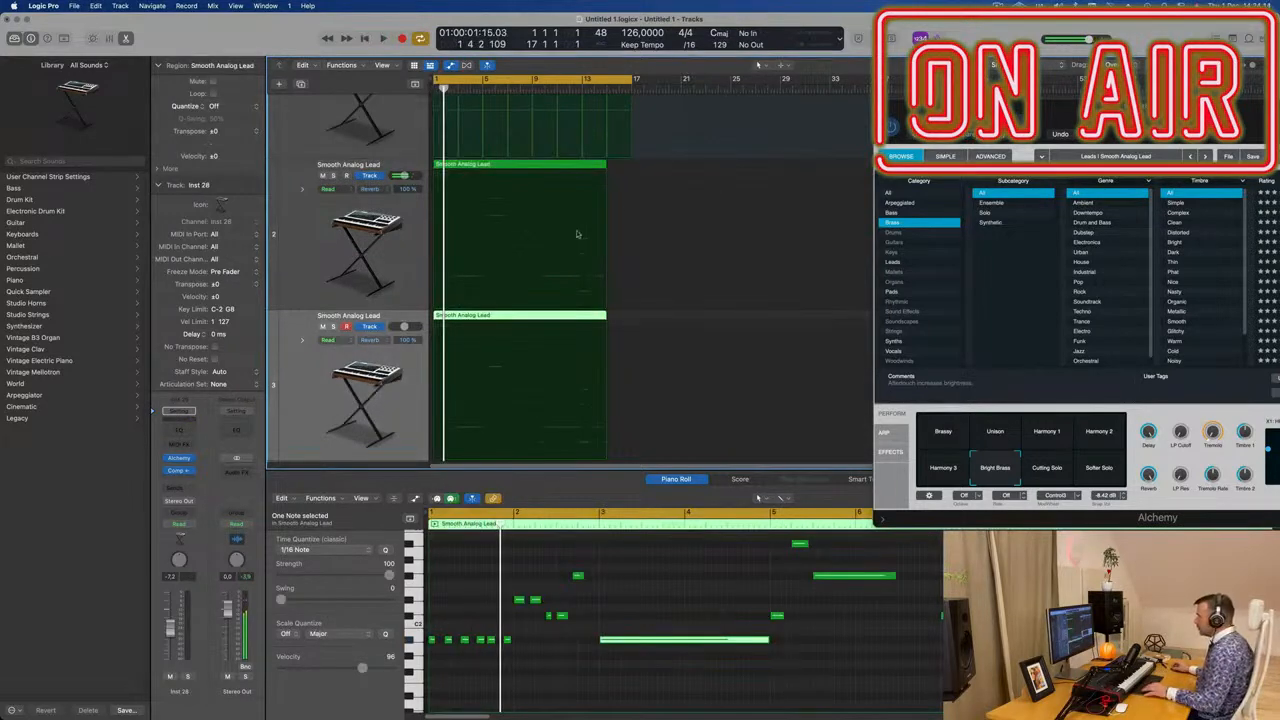
key("space")
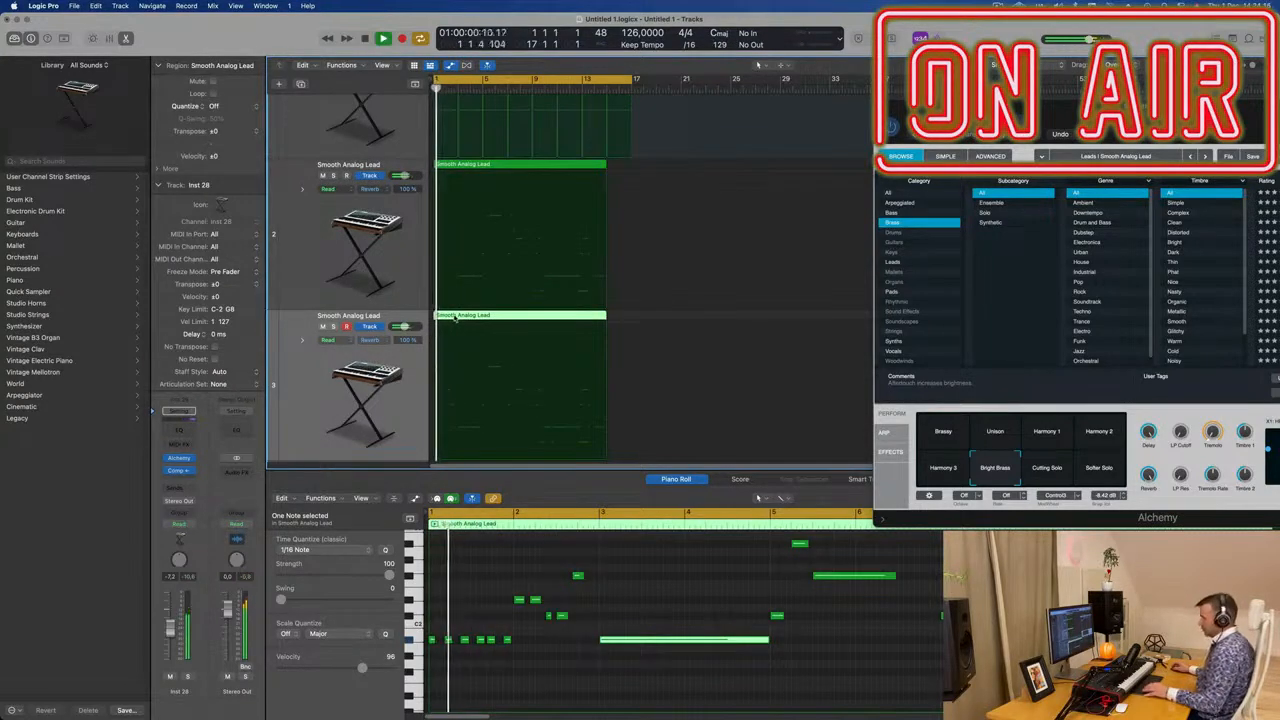
left_click(352, 271)
key("space")
left_click(336, 437)
key("space")
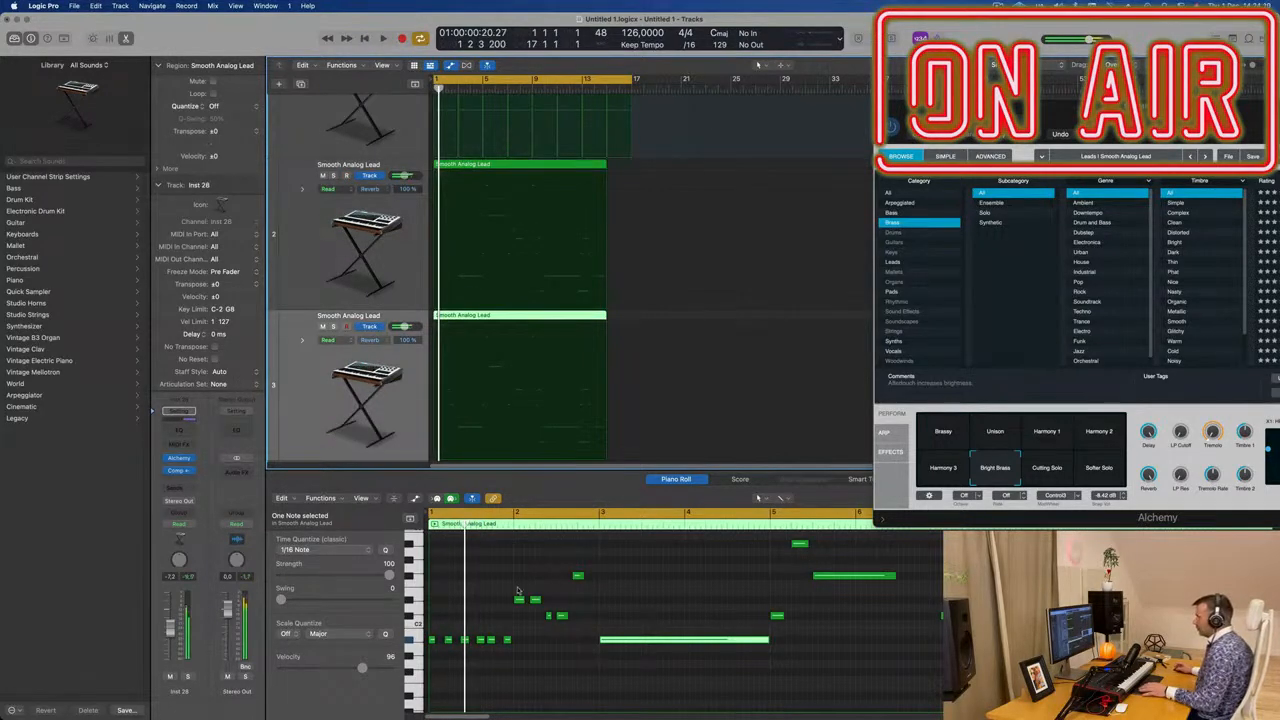
Delete the opening short notes of the copied lead region, move the long bar 3 note to bar 1 and play it
left_click_drag(595, 578, 425, 700)
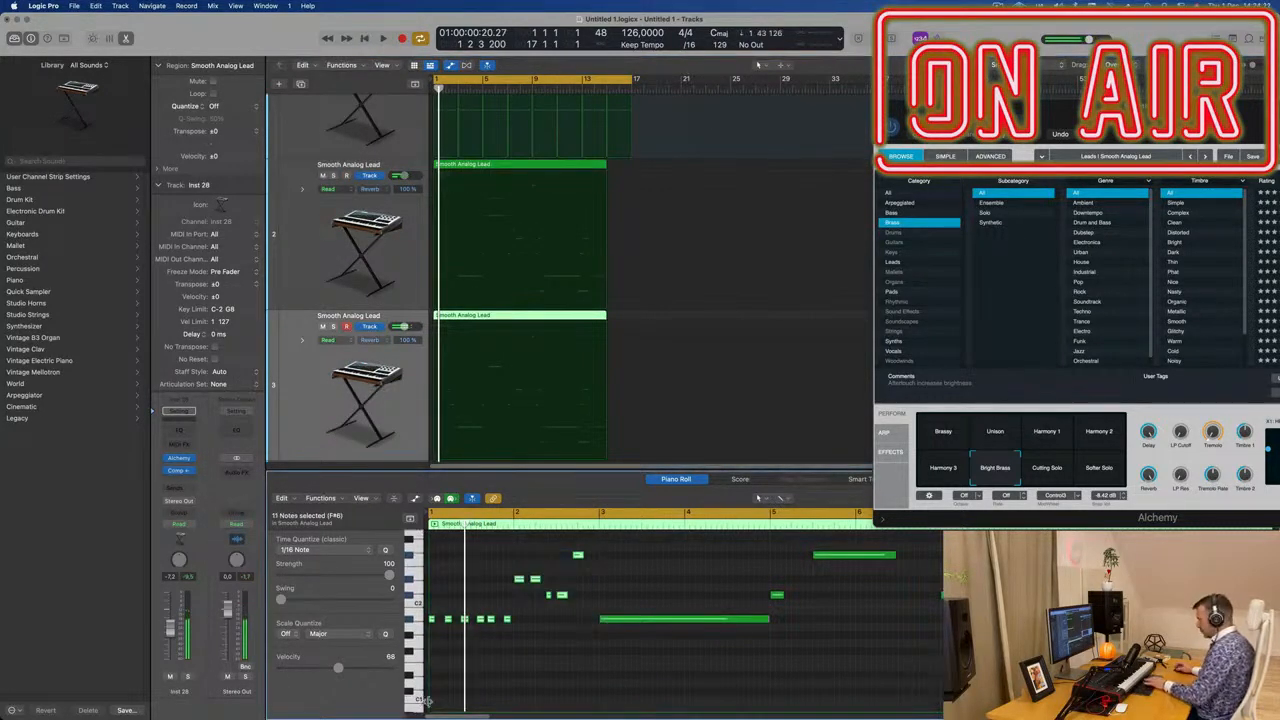
left_click_drag(629, 622, 456, 621)
key("space")
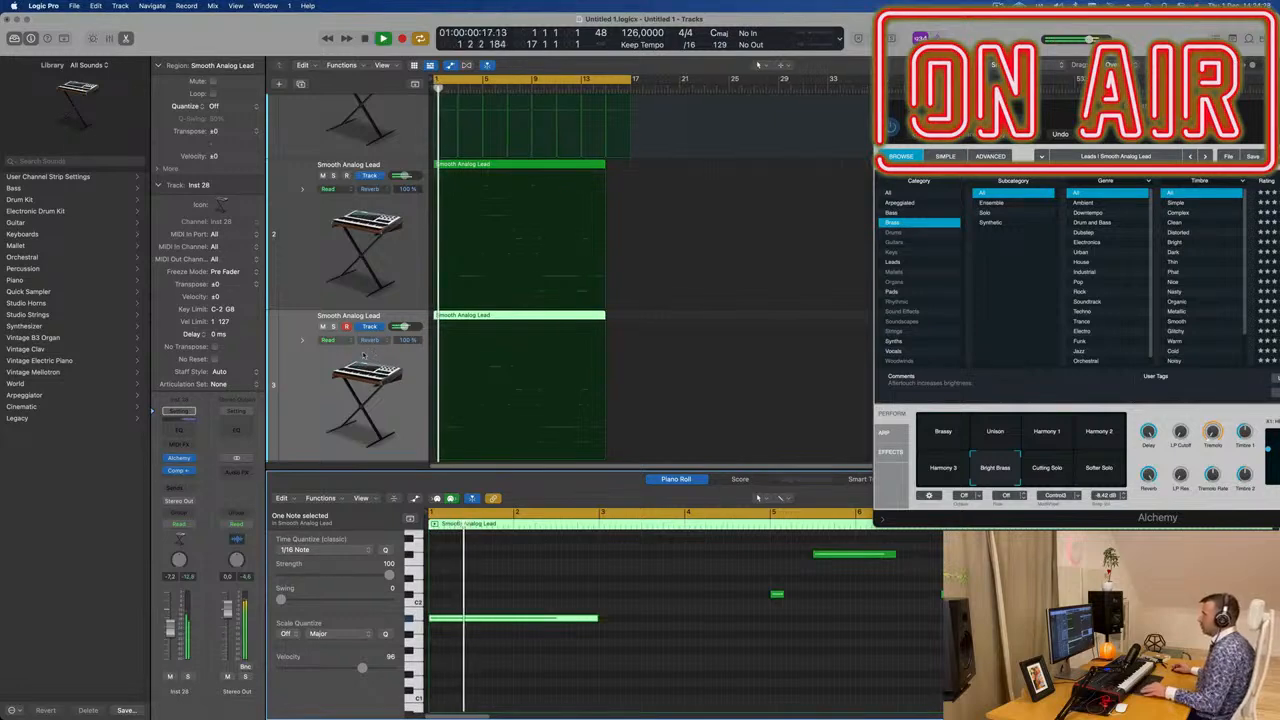
Cut the copied lead region at bar 3 and delete everything after it, keeping the first two bars
scroll(304, 345, "up", 2)
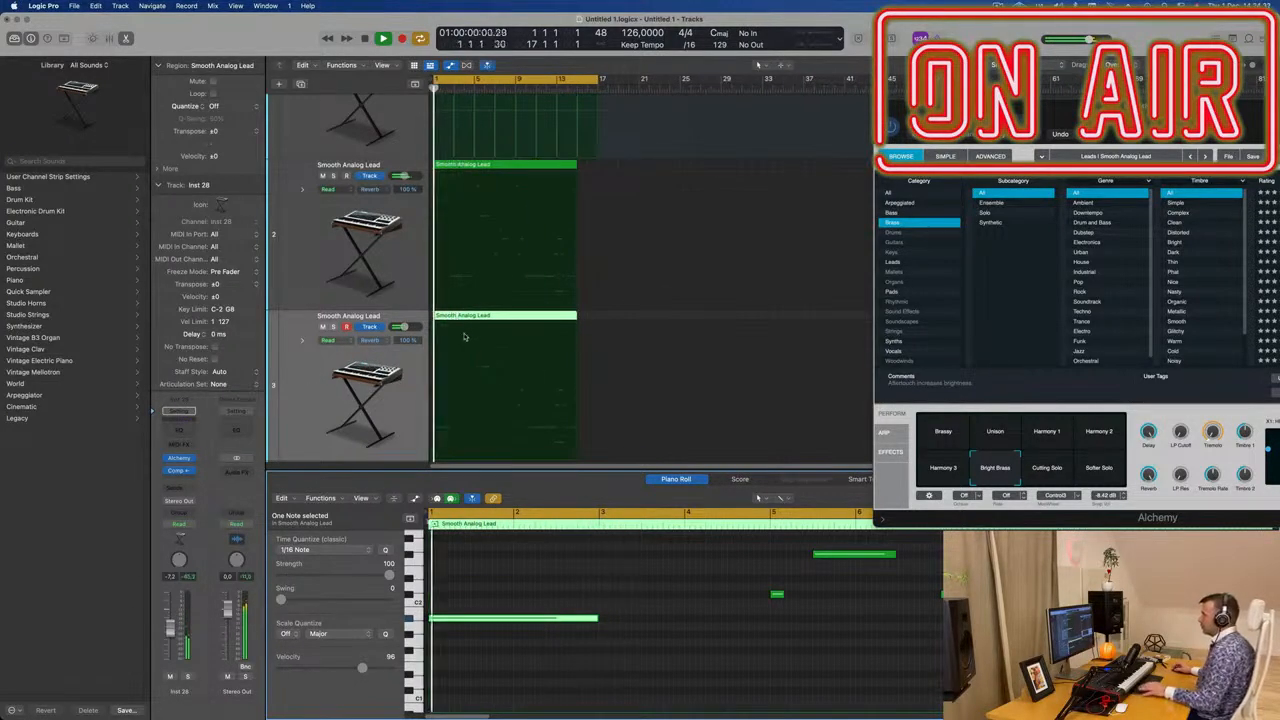
scroll(500, 325, "up", 3)
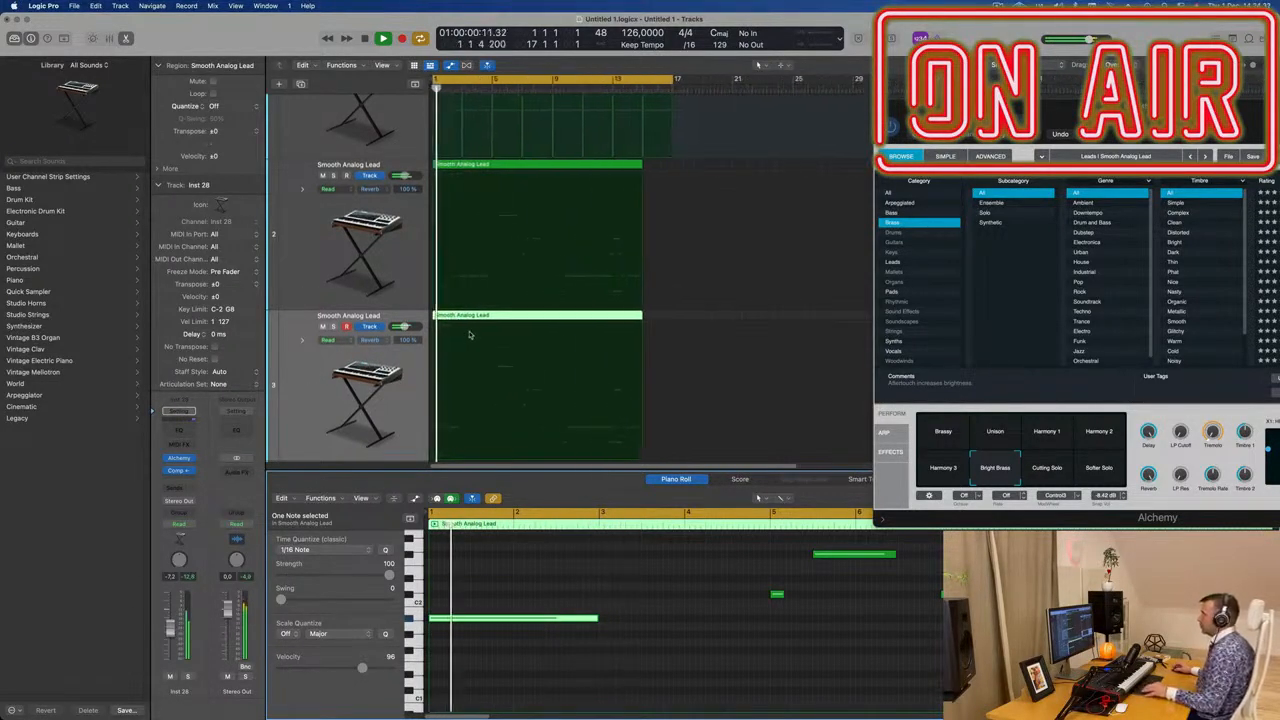
left_click(593, 320)
key("Delete")
scroll(580, 323, "down", 3)
key("Return")
left_click(497, 318)
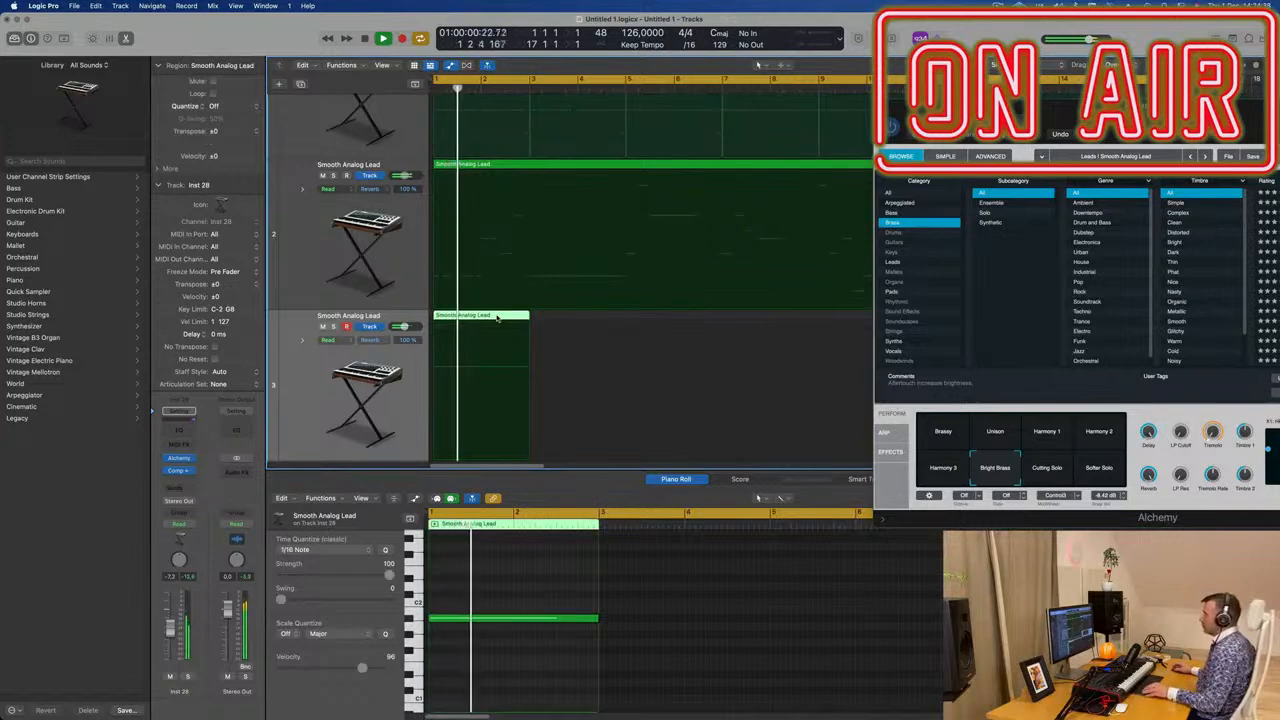
Copy the two-bar lead region to bar 3, select both regions, hide the track automation toggle effect and play them
scroll(498, 316, "down", 2)
scroll(498, 316, "down", 2)
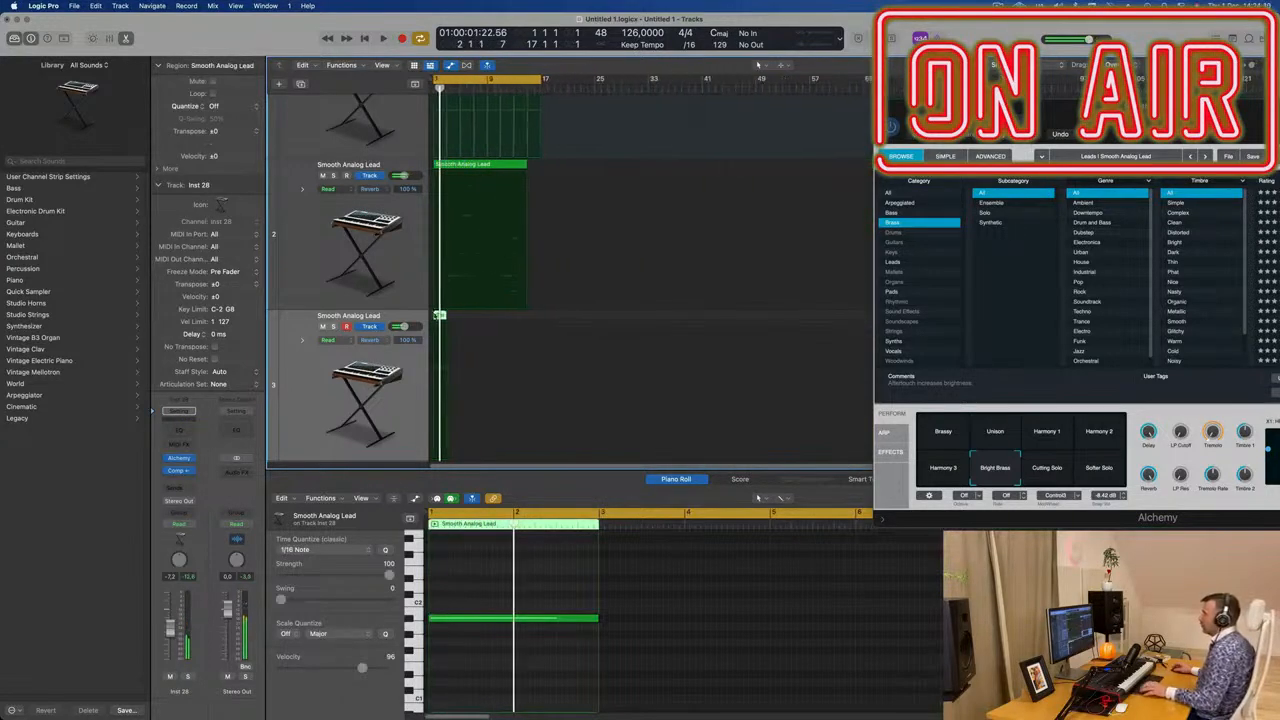
left_click_drag(464, 318, 522, 326)
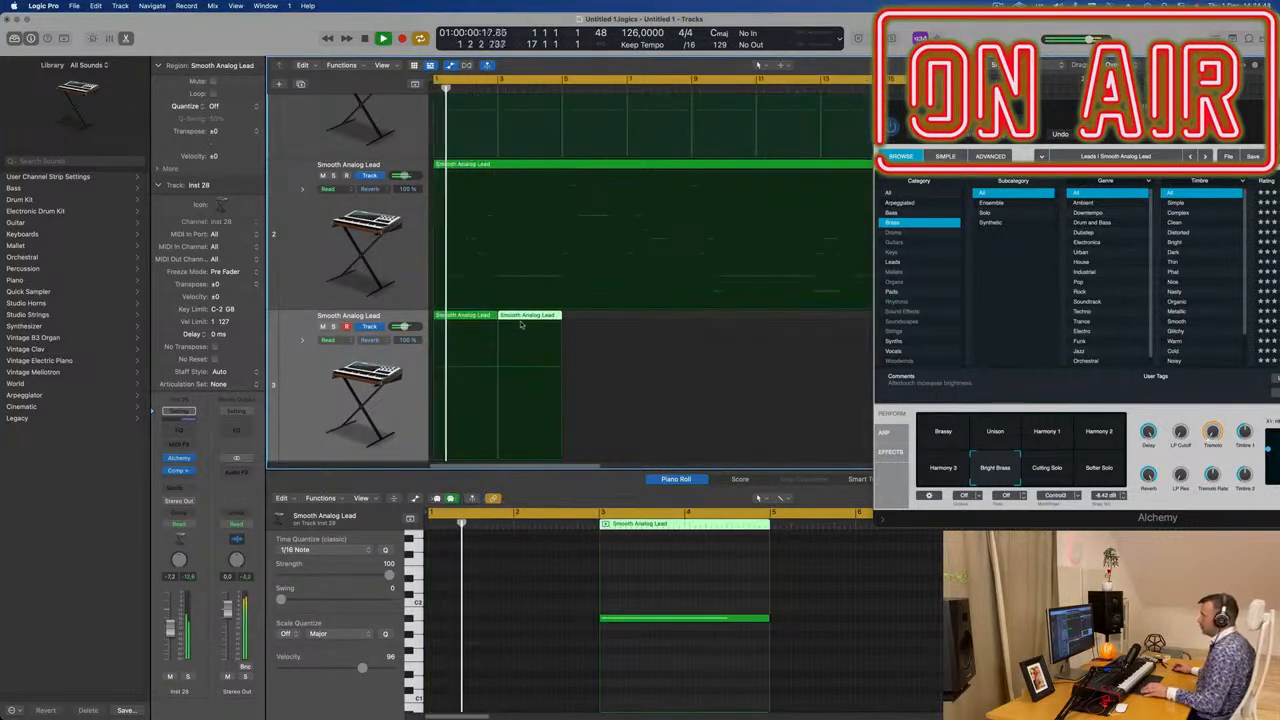
left_click(301, 374)
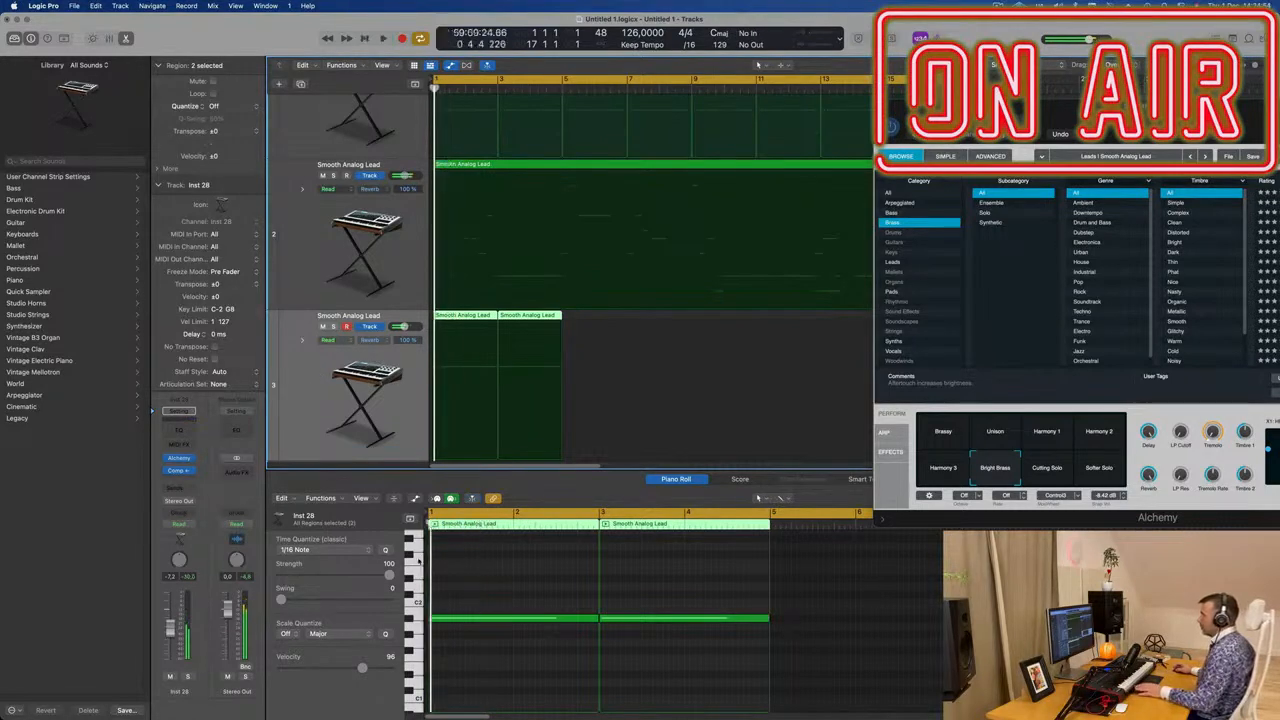
key("space")
left_click(575, 619)
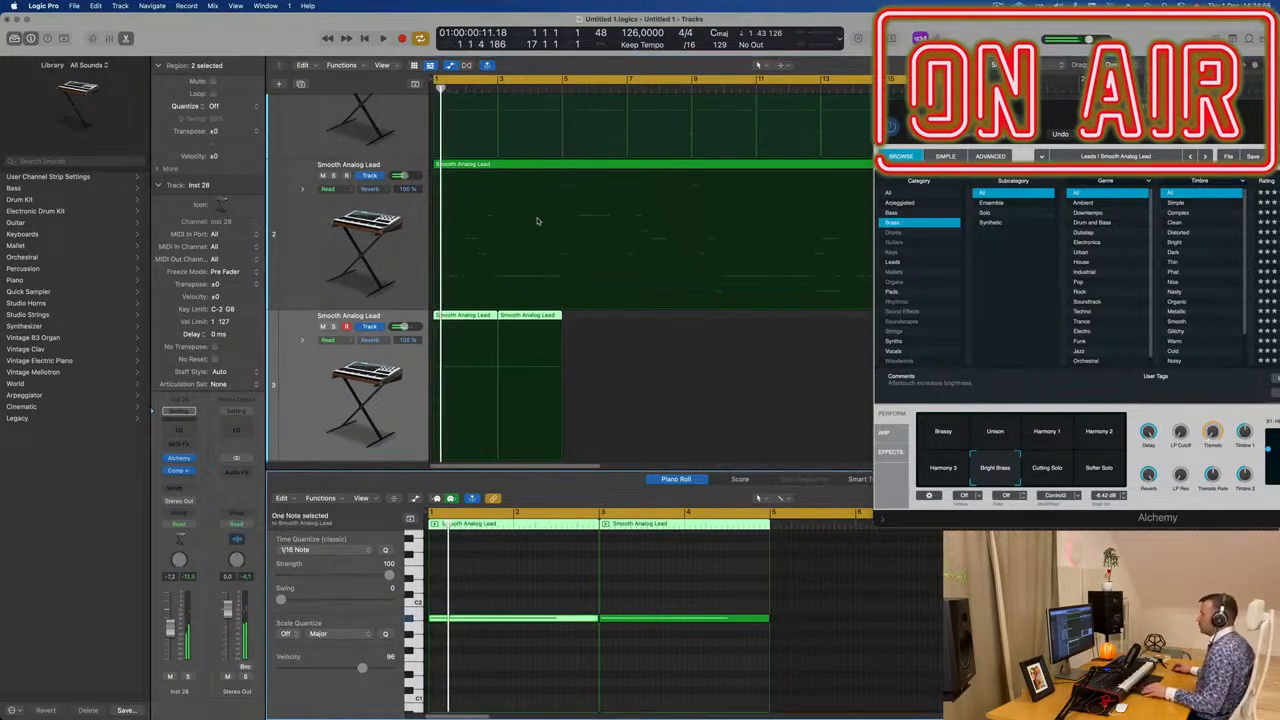
key("a")
key("space")
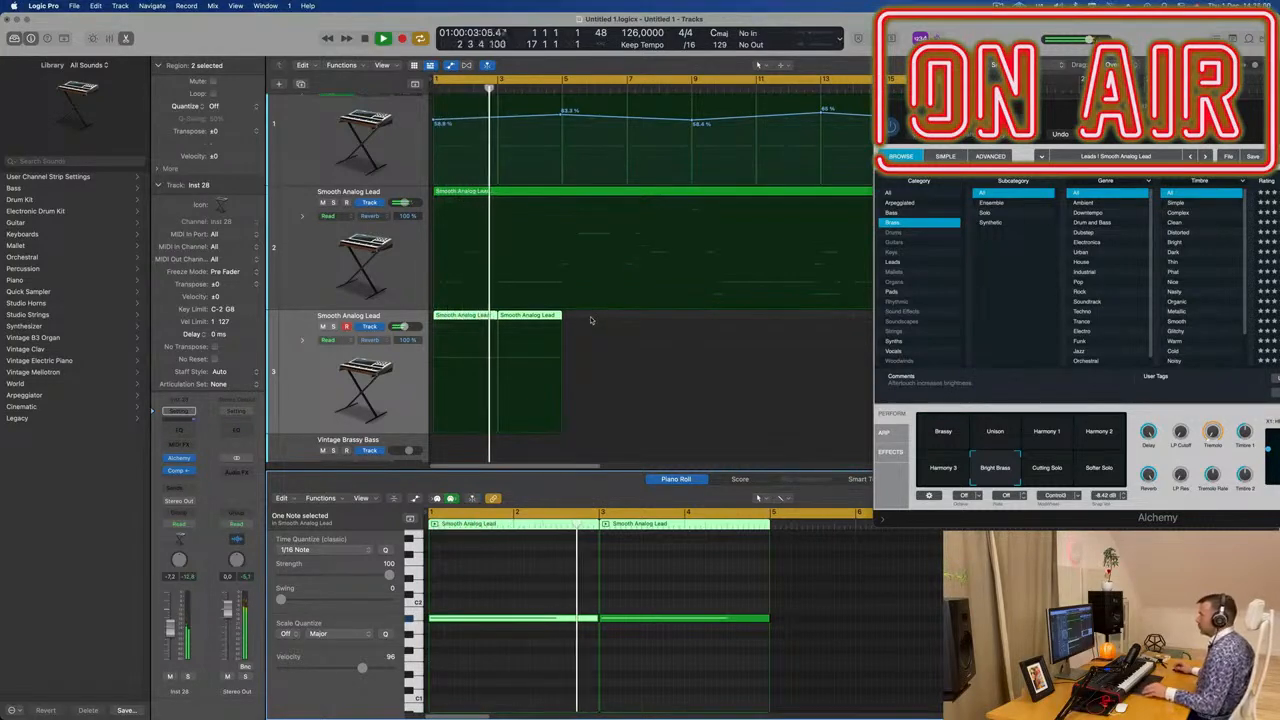
Delete both regions on the duplicated lead track and copy the first Deep Tech region from Deep Atmospheric to its bar 1
left_click_drag(591, 320, 450, 322)
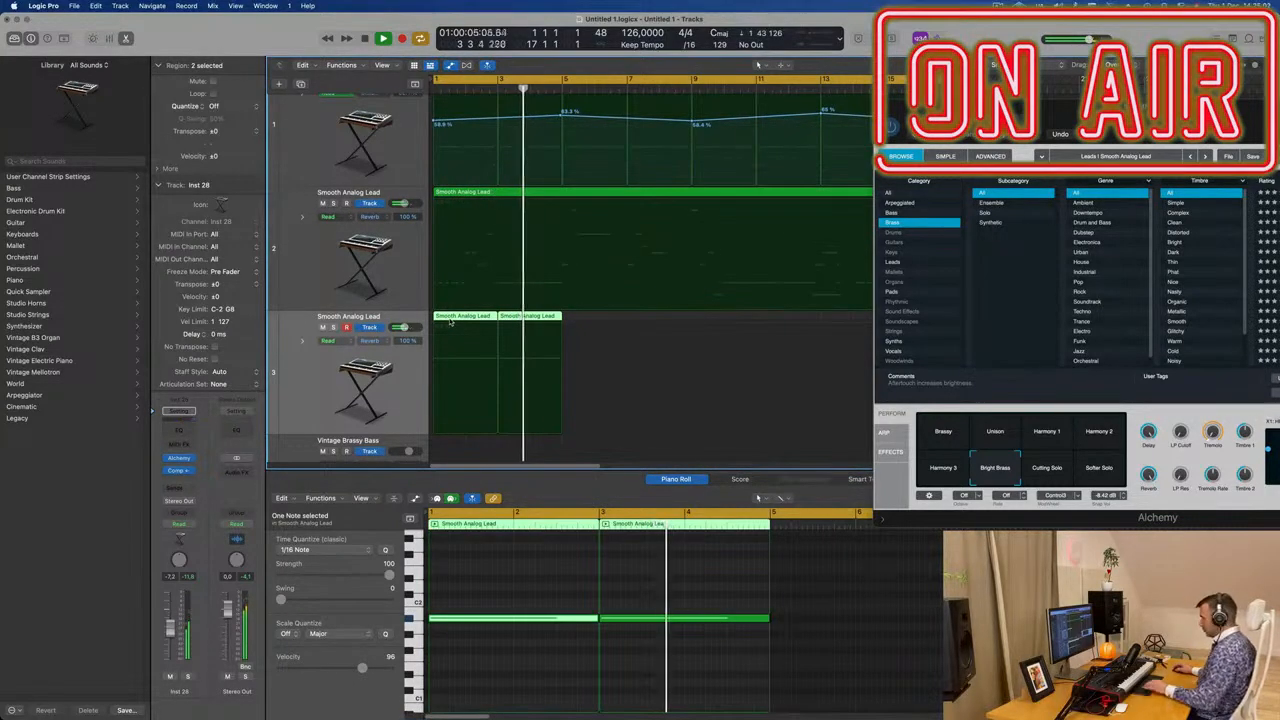
key("Delete")
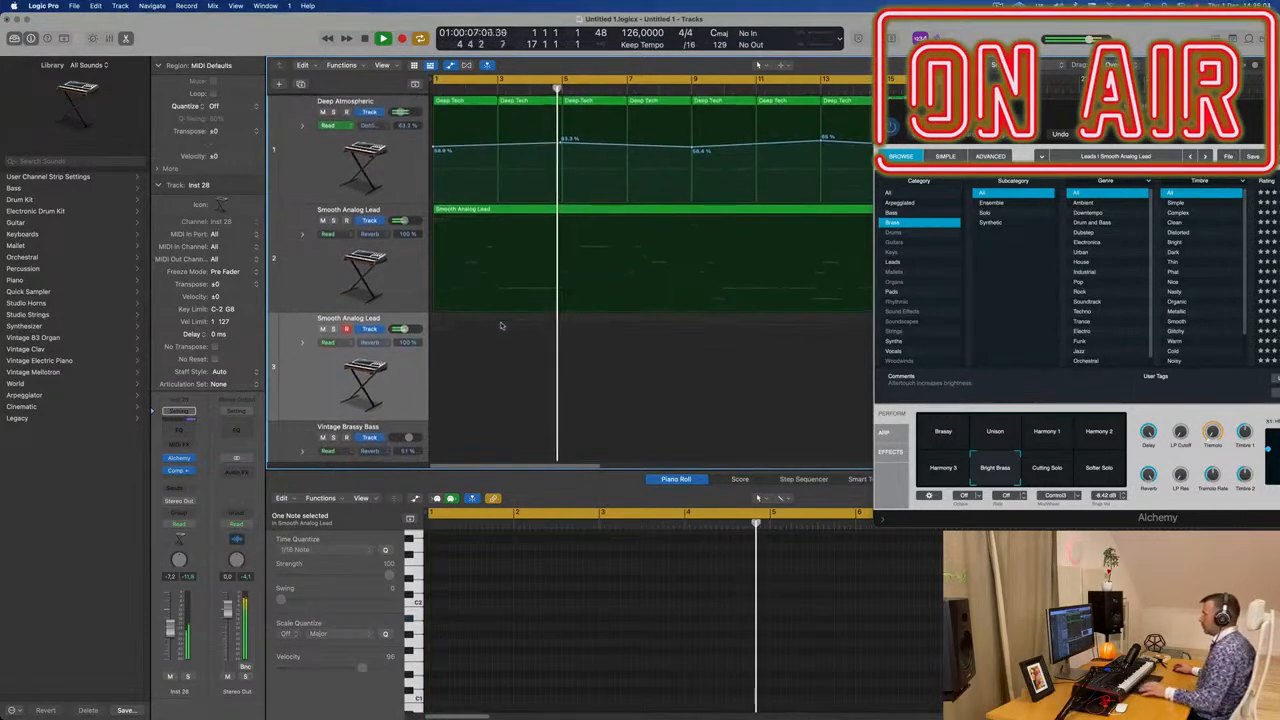
left_click(474, 108)
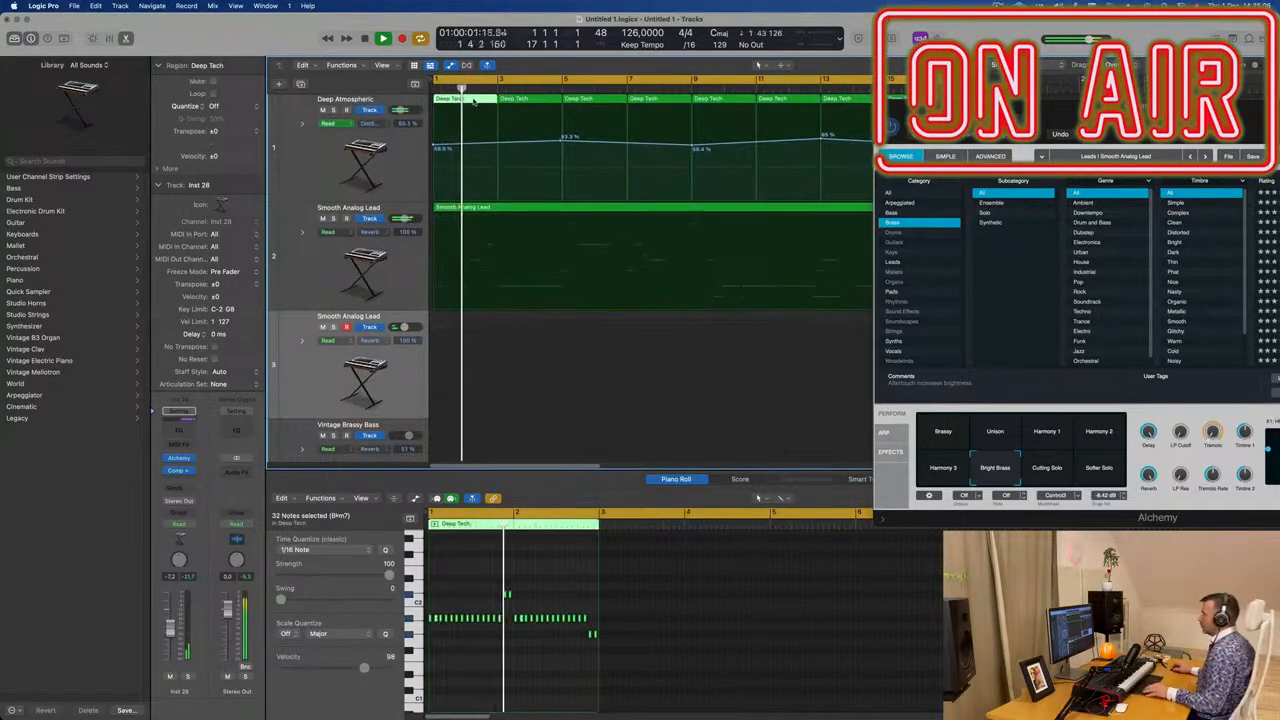
left_click_drag(474, 108, 452, 362)
Delete the repeated main-pitch notes in the copied Deep Tech region except each bar's first, and lengthen those two up to the pitch change
scroll(488, 634, "up", 3)
left_click_drag(504, 614, 415, 652)
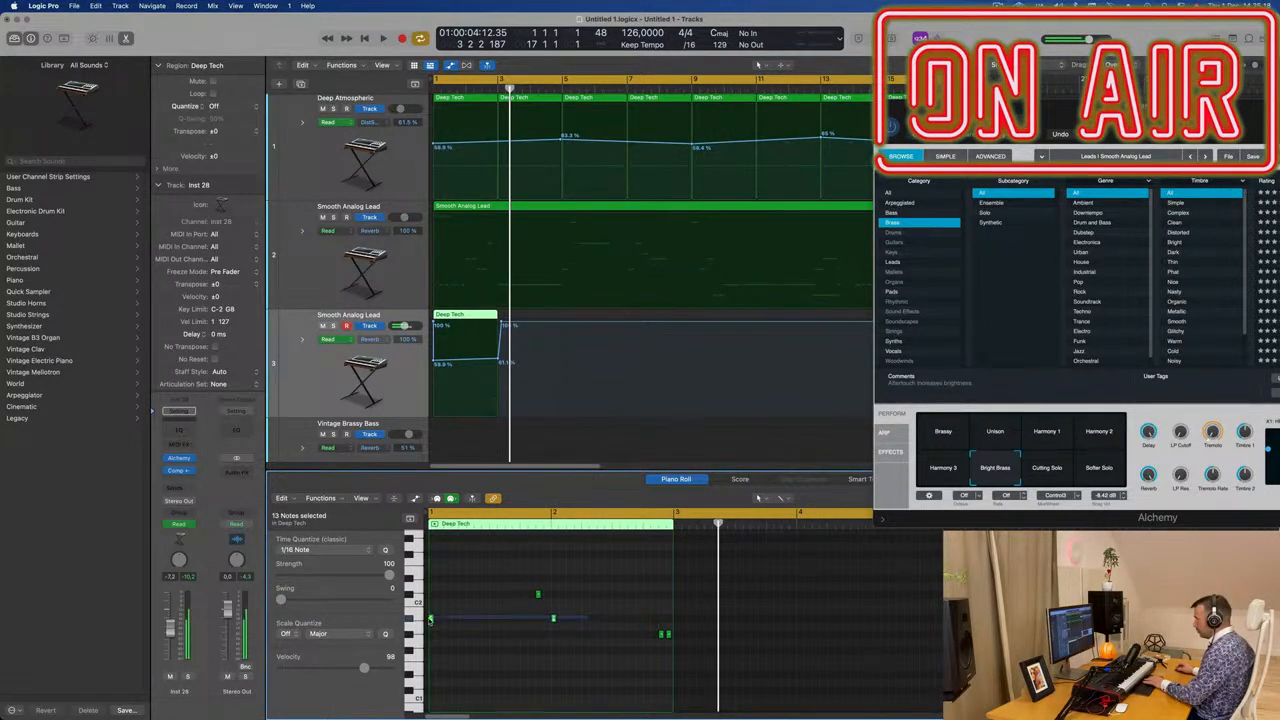
left_click_drag(443, 622, 537, 621)
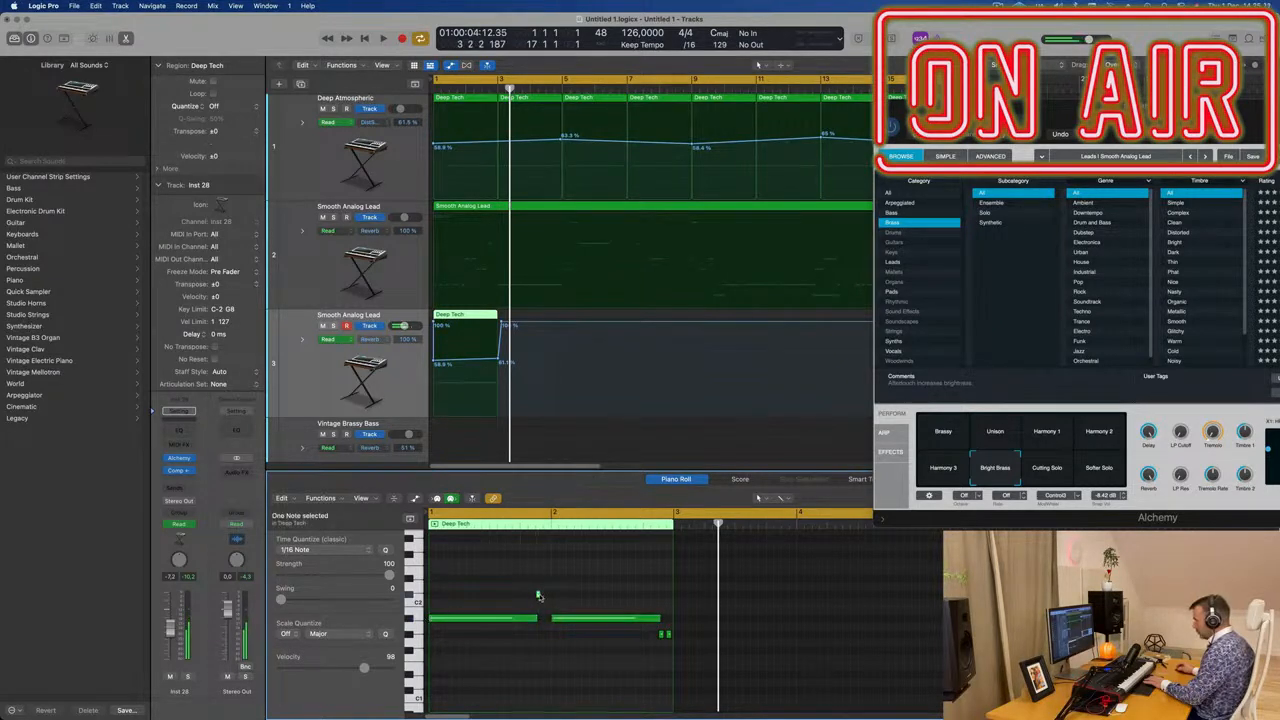
Replace each pair of short notes ending the bars with one note lengthened to the bar's end, and play the region
left_click(540, 595)
left_click(555, 618)
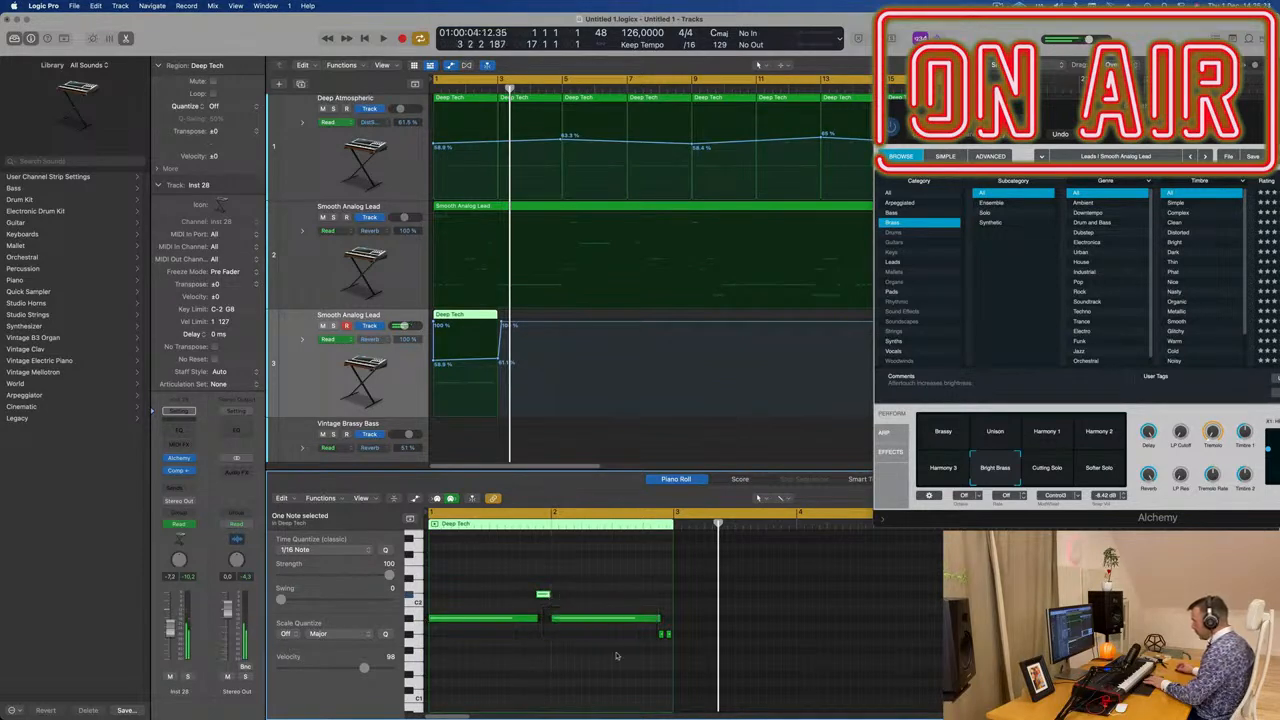
left_click(663, 634)
key("space")
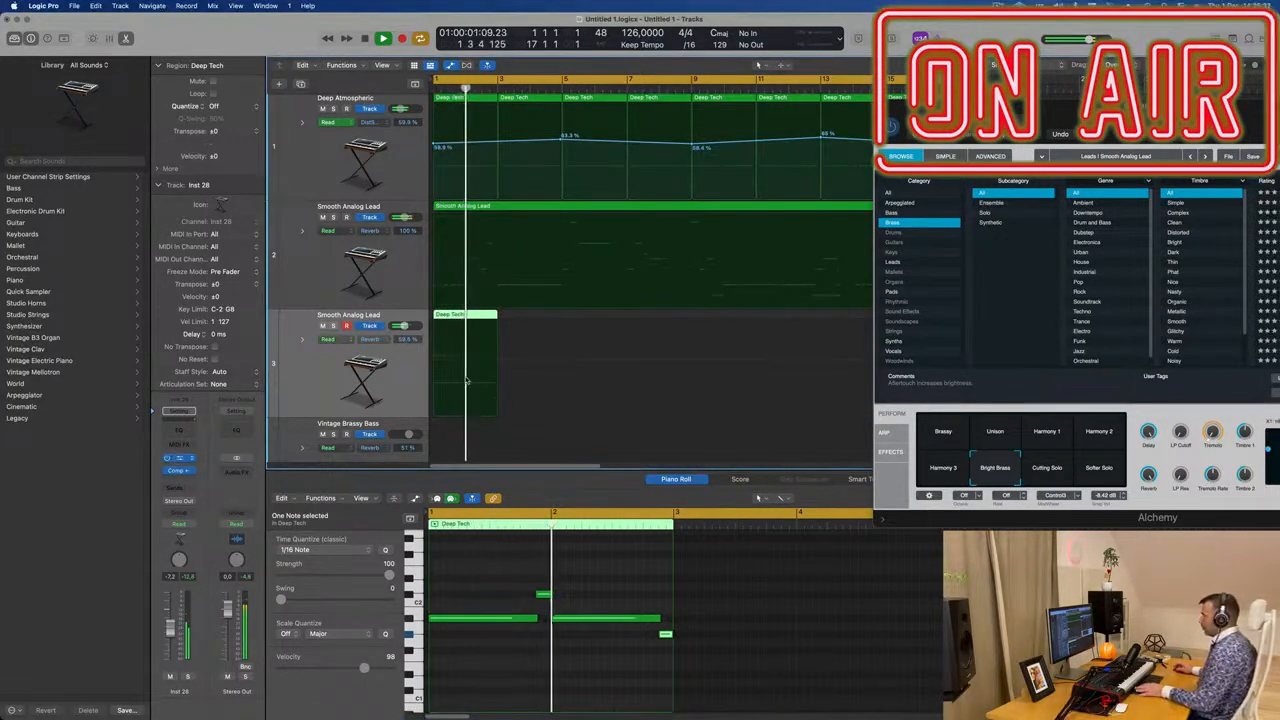
Open Alchemy on the duplicated lead track, reposition its window and solo the track
left_click(178, 459)
left_click_drag(710, 161, 995, 188)
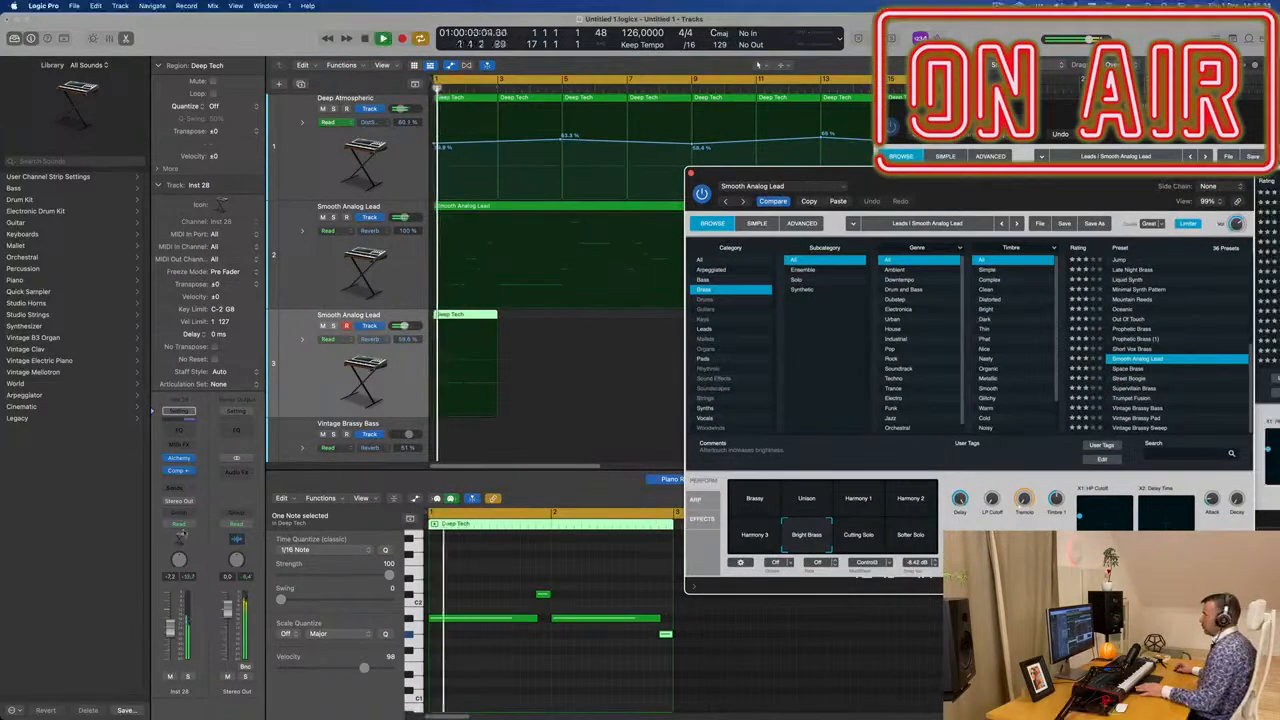
left_click(187, 677)
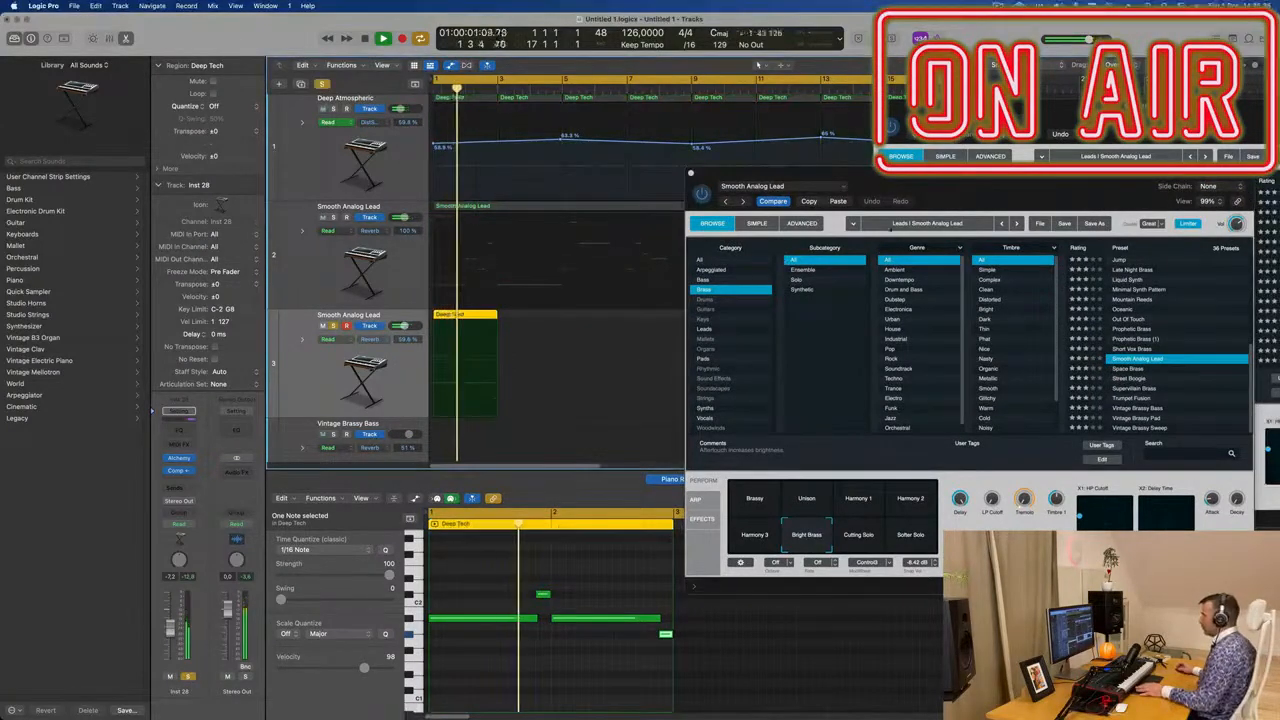
left_click_drag(983, 182, 934, 155)
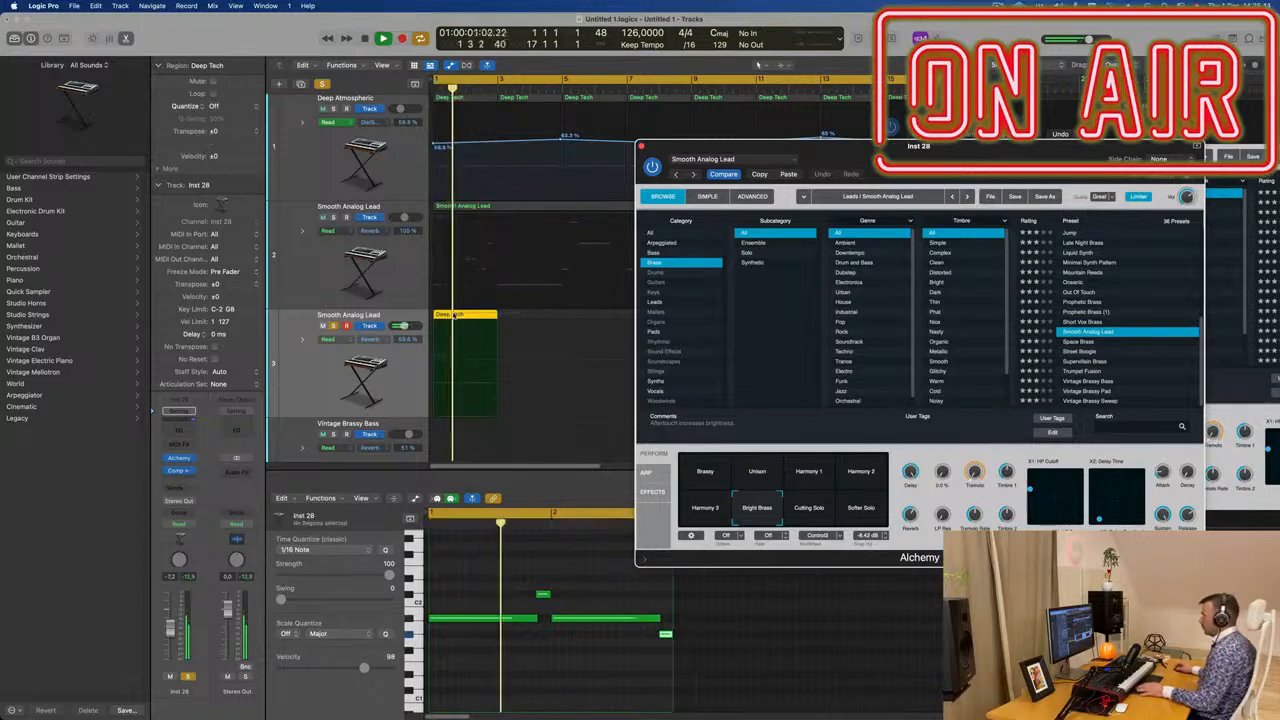
Repeat the two-bar Deep Tech region at bar 3 on the duplicated lead track and move the Alchemy window aside
key("super+r")
left_click_drag(976, 150, 1006, 200)
key("Return")
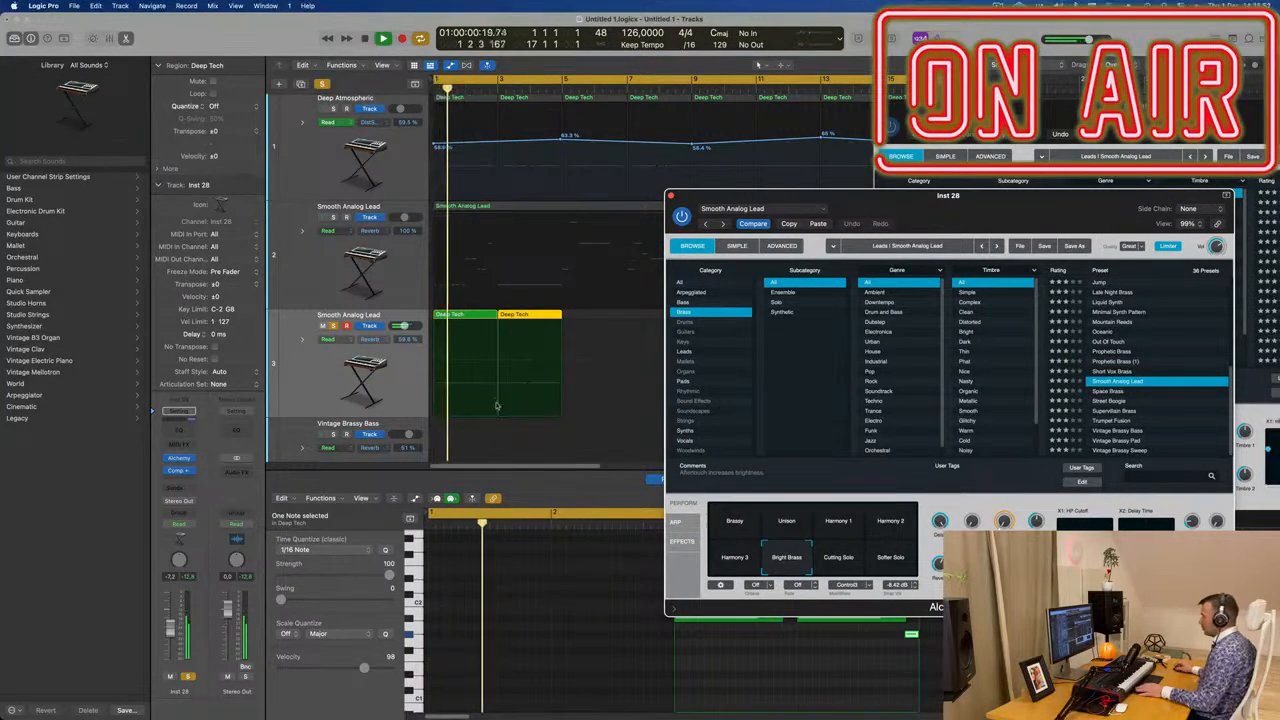
left_click_drag(812, 195, 1214, 181)
key("Return")
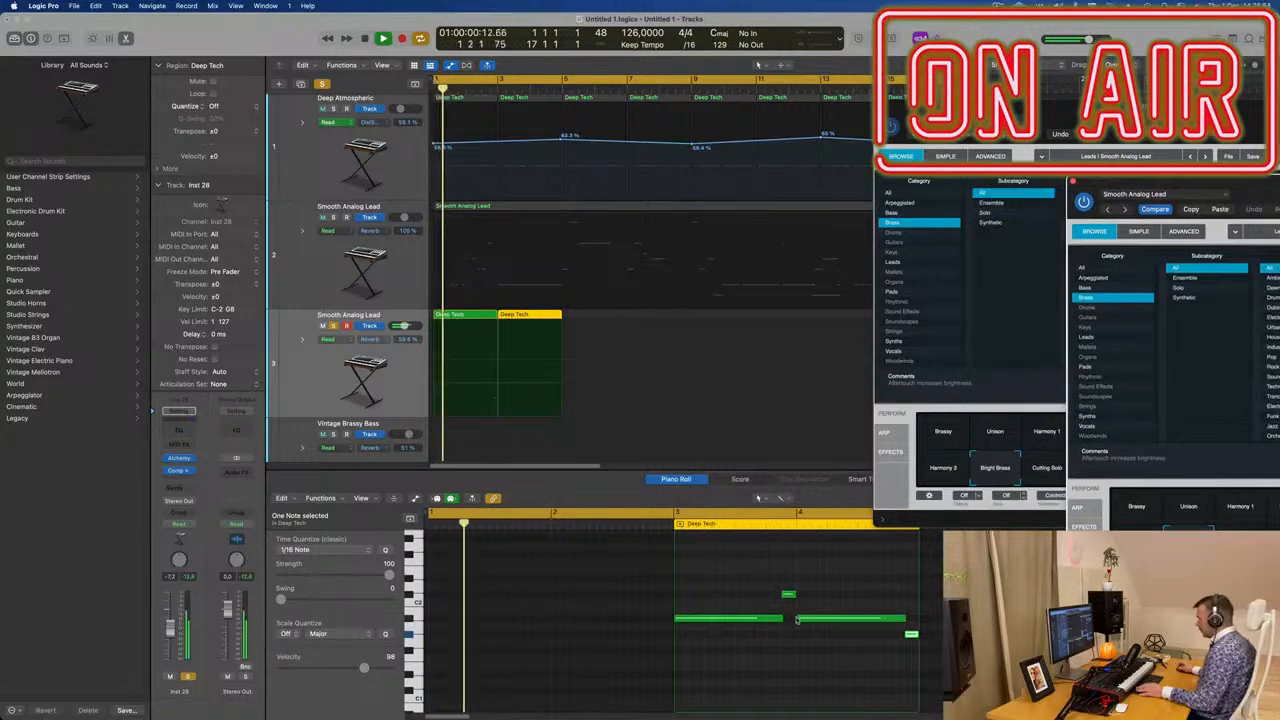
Extend the ends of the two short notes in the bar 3 Deep Tech region slightly past the following note or region boundary
left_click(798, 619)
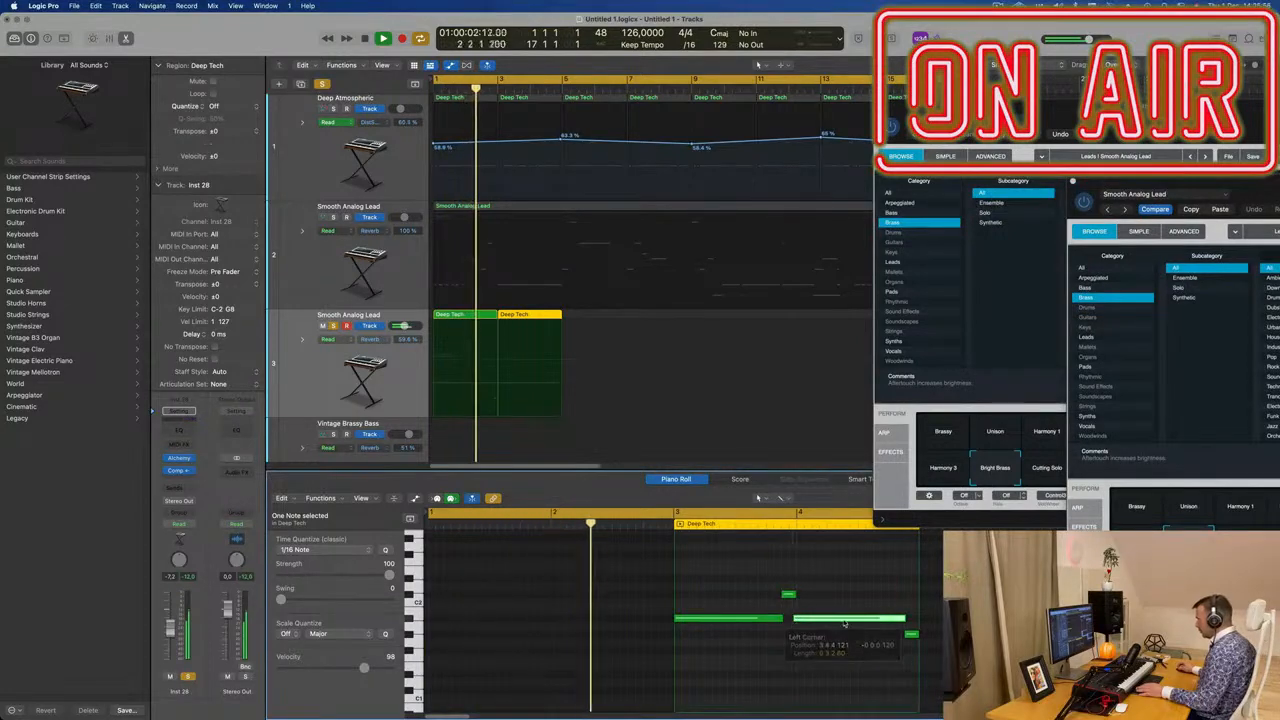
left_click(790, 596)
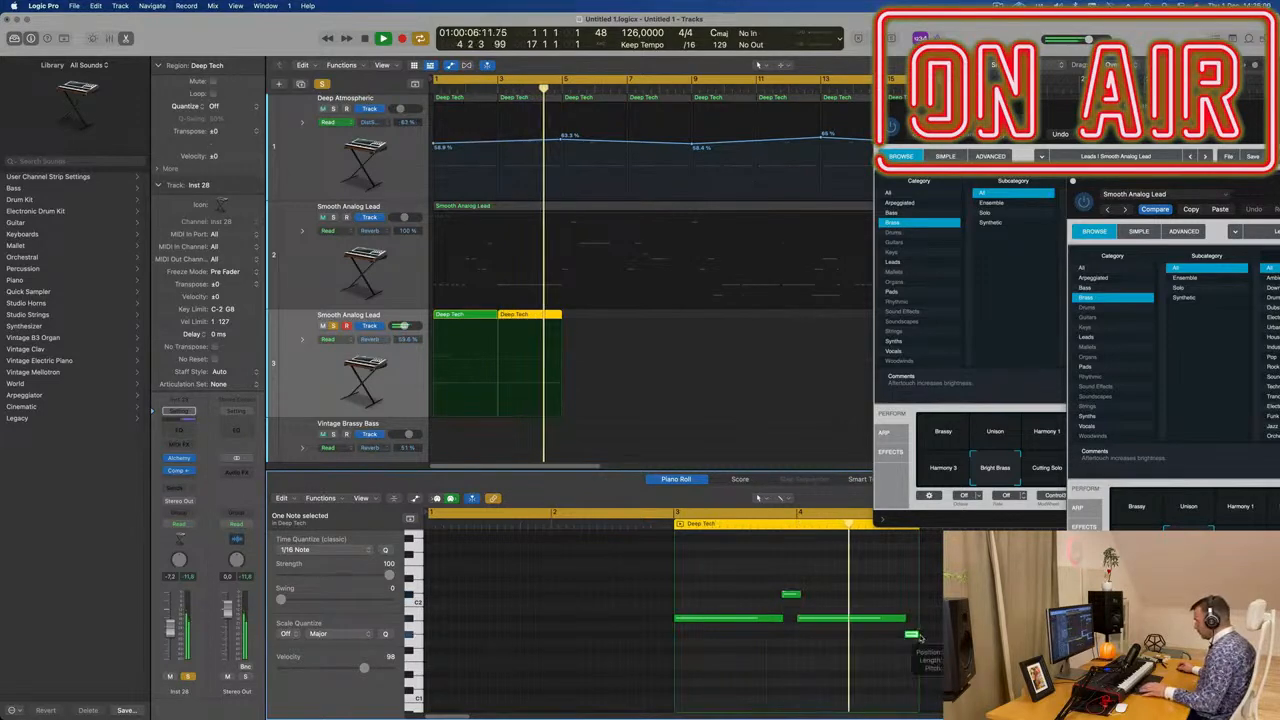
left_click(834, 569)
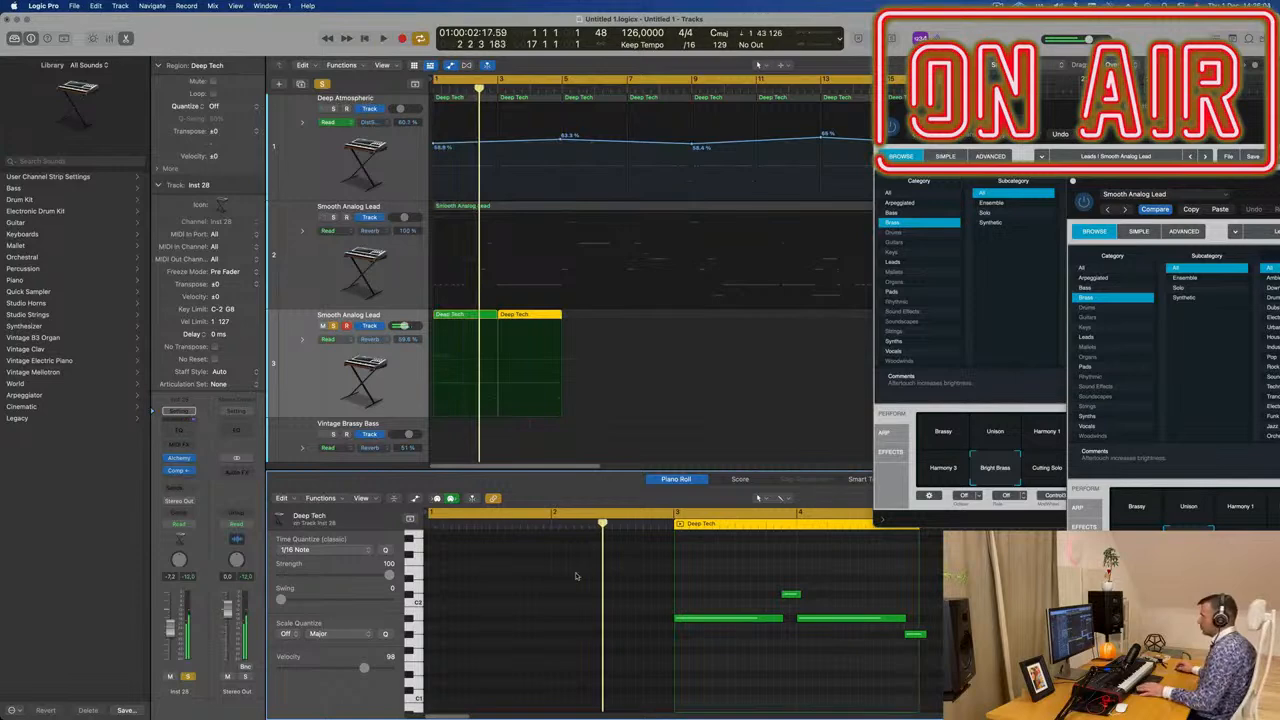
Delete the first Deep Tech region on the duplicated lead track and move the edited region to bar 1
left_click(477, 315)
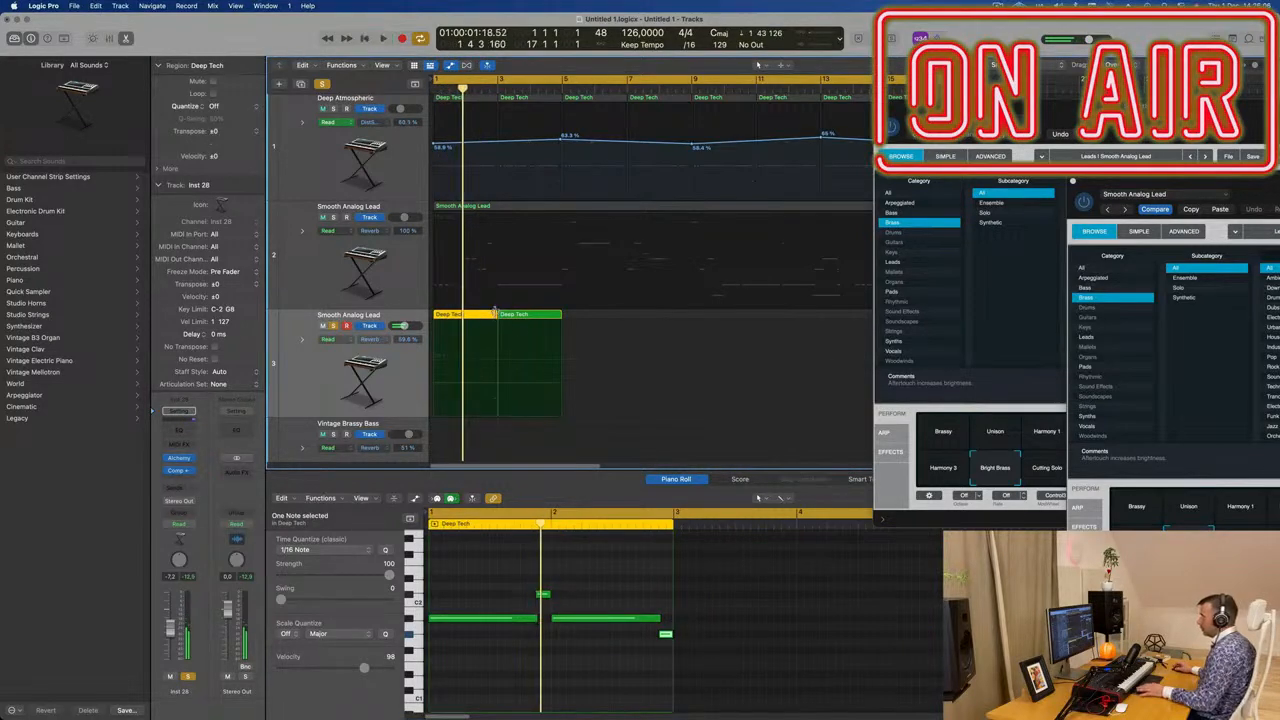
key("BackSpace")
left_click_drag(526, 316, 462, 318)
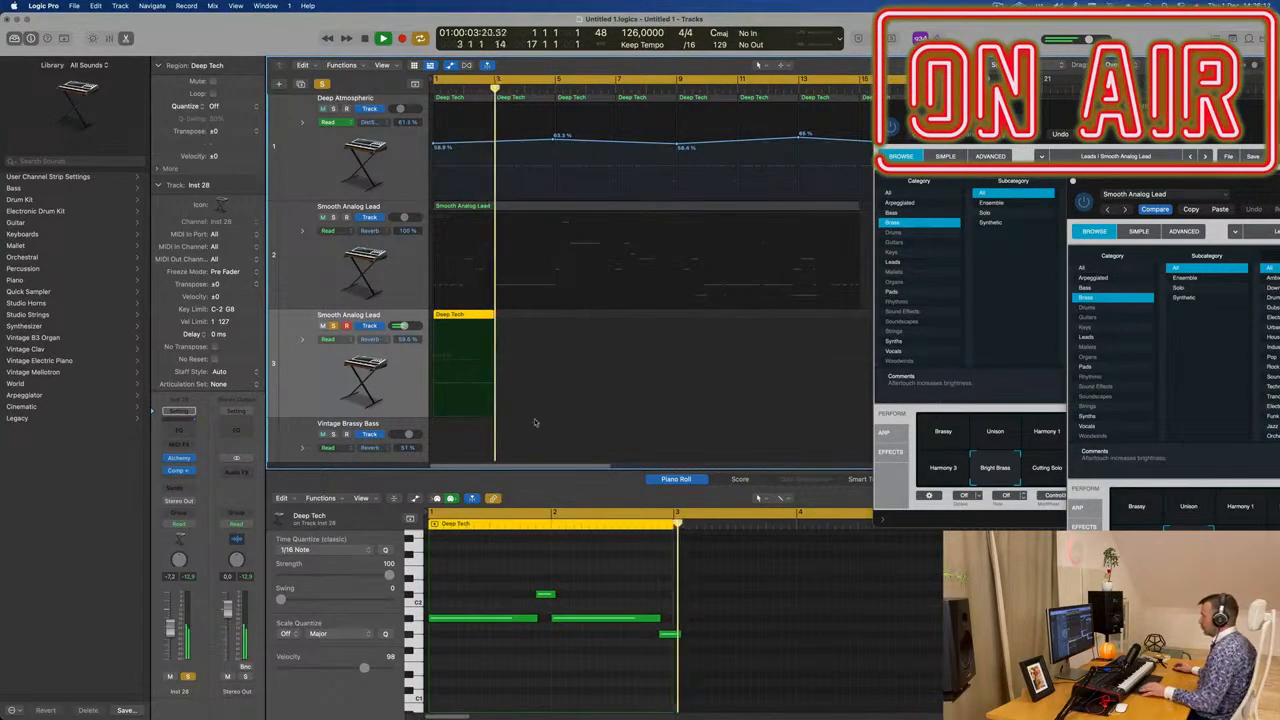
Repeat the edited Deep Tech region at bar 3 of the duplicated lead track
left_click(437, 309)
key("super+r")
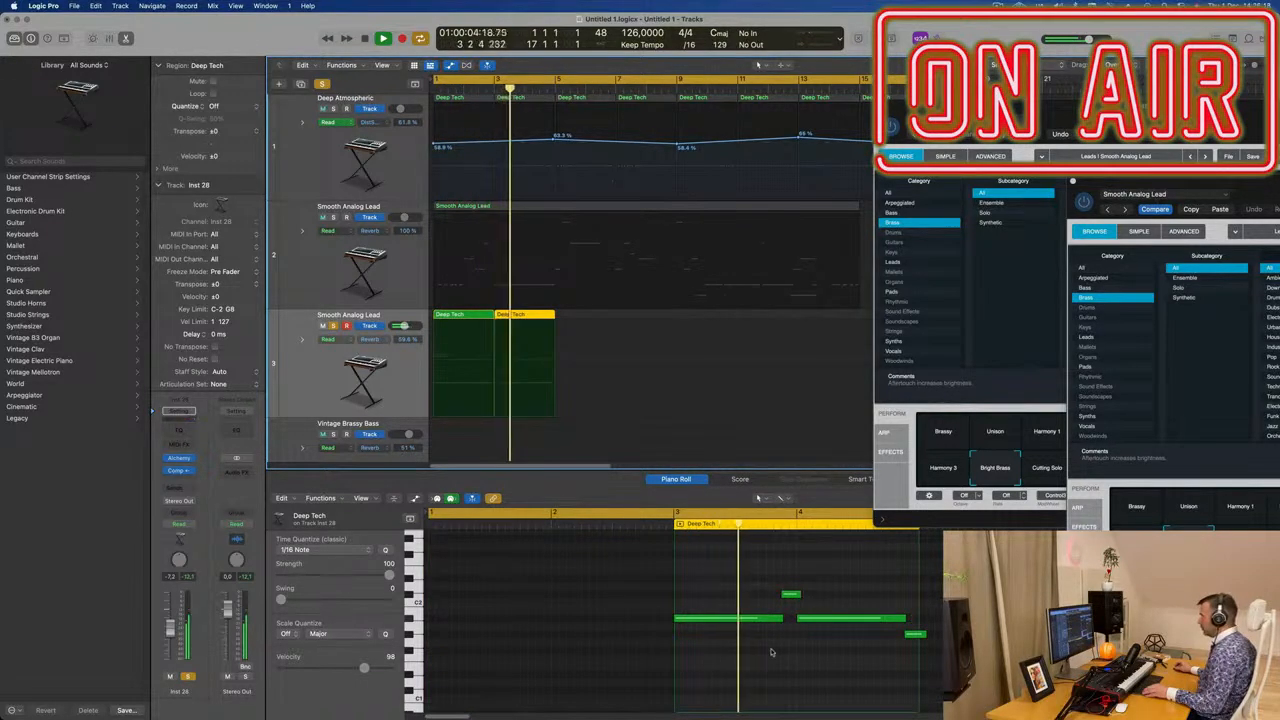
key("super+Left")
key("super+Left")
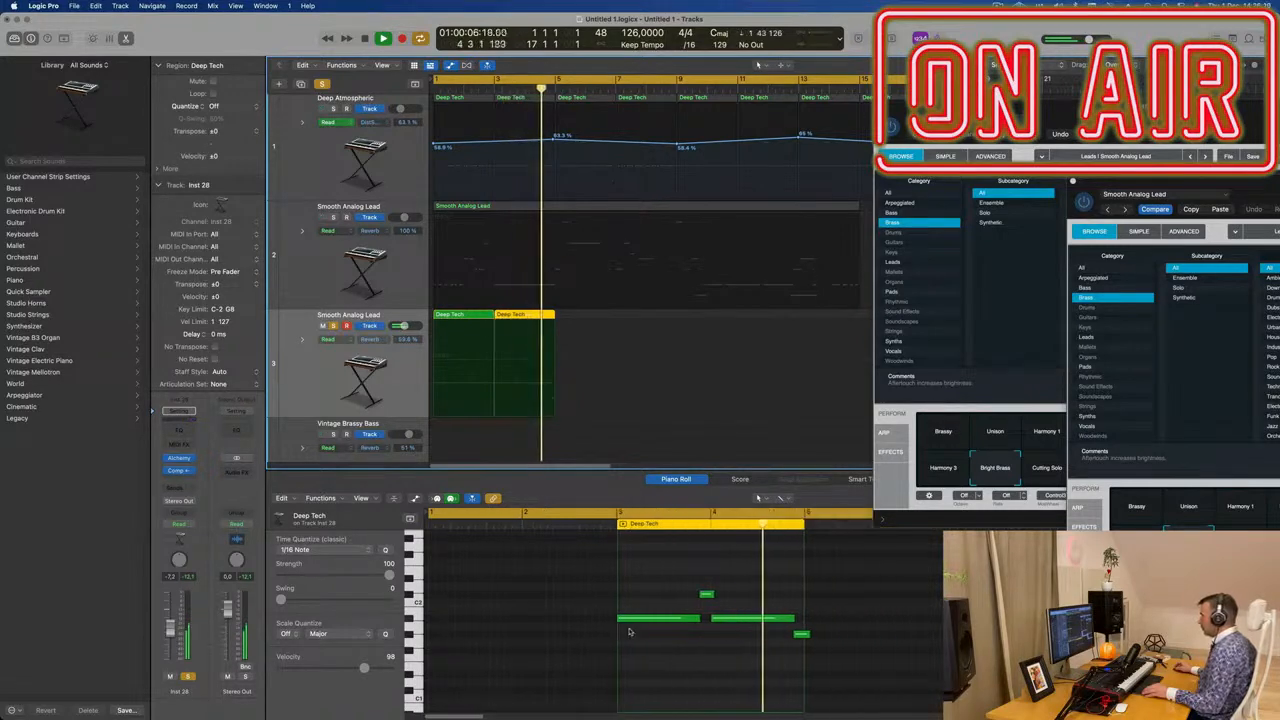
Join the two Deep Tech regions on the duplicated lead track and shorten the last note to the region end
left_click(425, 316)
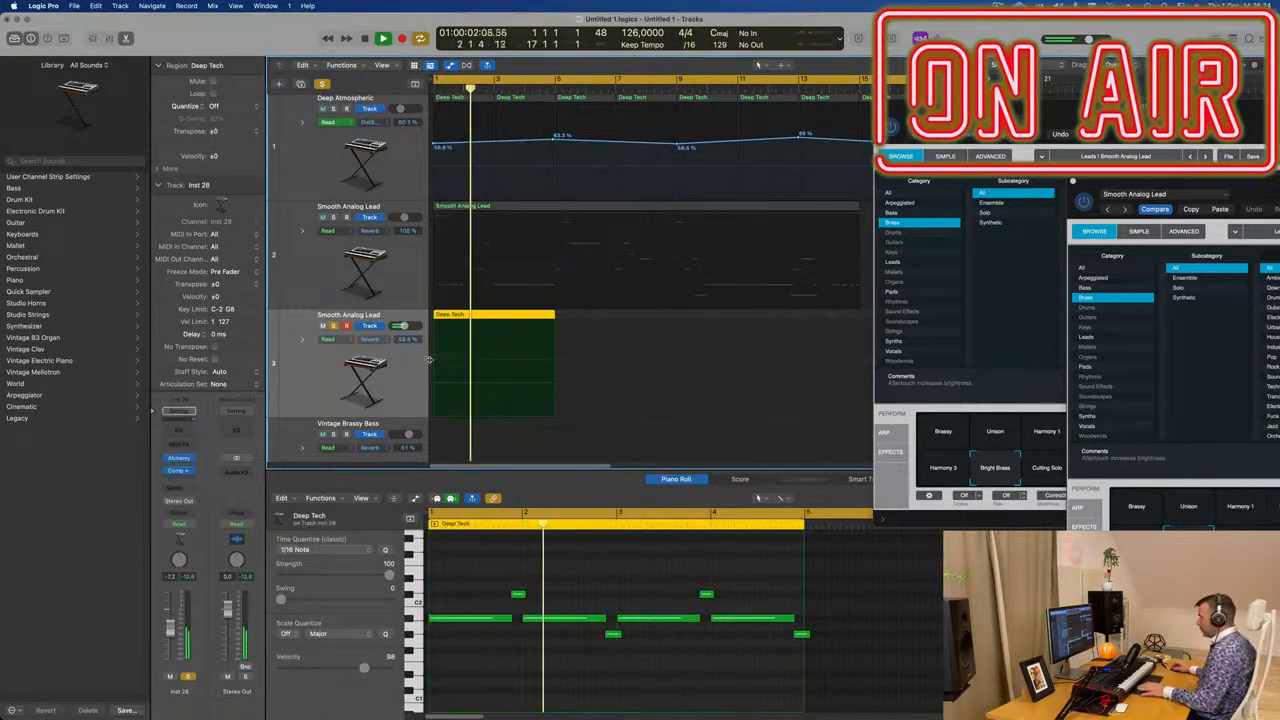
key("super+j")
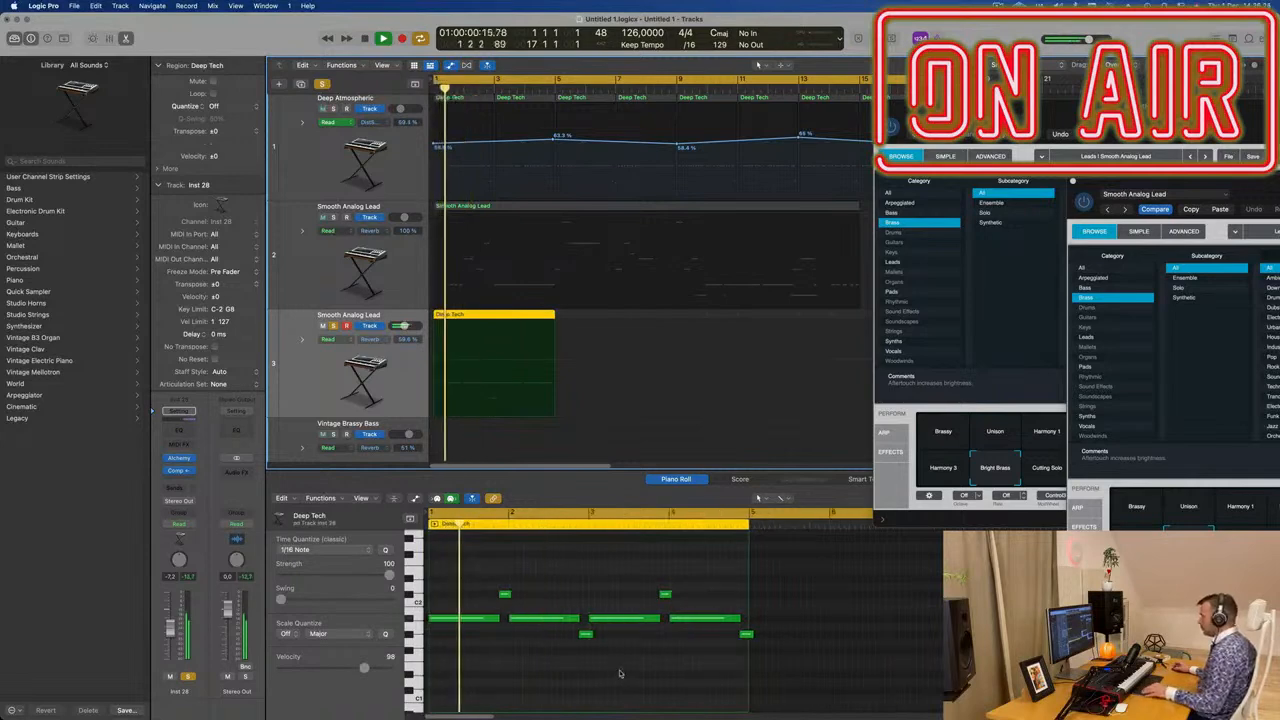
left_click(745, 634)
key("space")
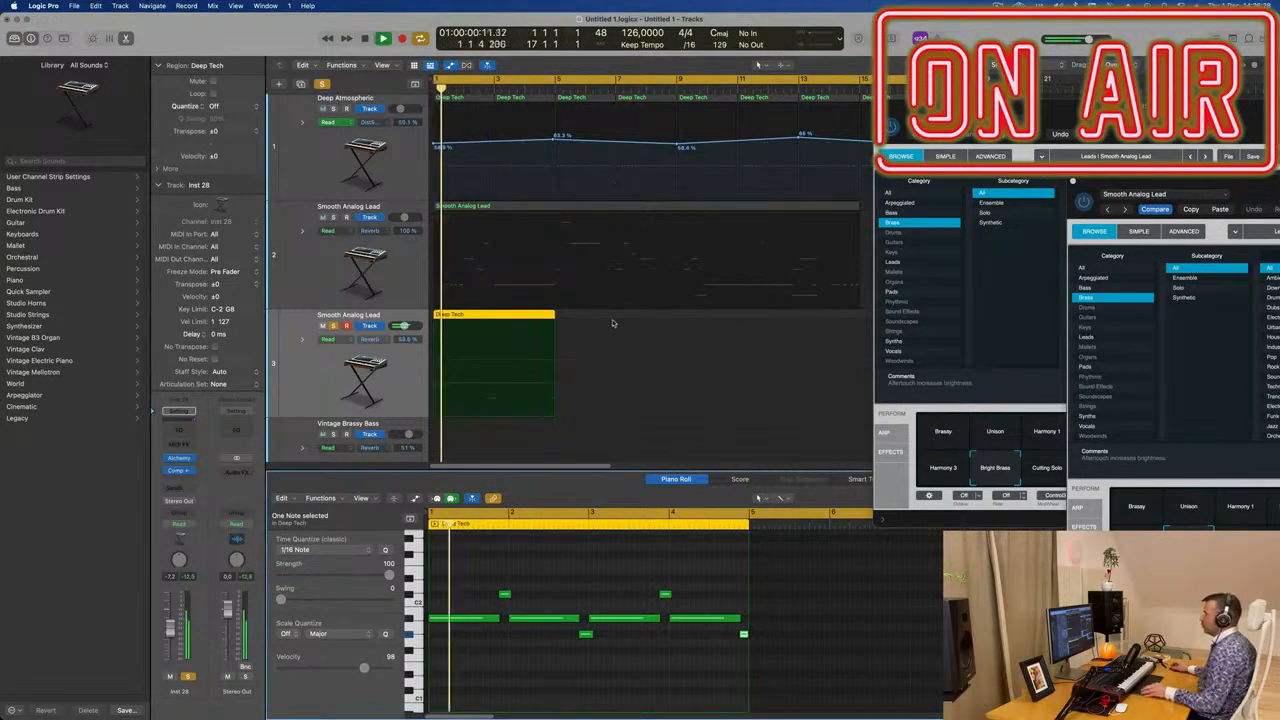
Turn off solo on the duplicated lead track and close its Alchemy window to play all tracks together
scroll(514, 306, "down", 2)
scroll(512, 307, "down", 1)
scroll(512, 307, "down", 1)
key("space")
key("space")
key("space")
left_click(333, 326)
key("space")
scroll(862, 180, "up", 2)
scroll(862, 180, "down", 3)
left_click_drag(879, 100, 1075, 179)
scroll(633, 317, "up", 3)
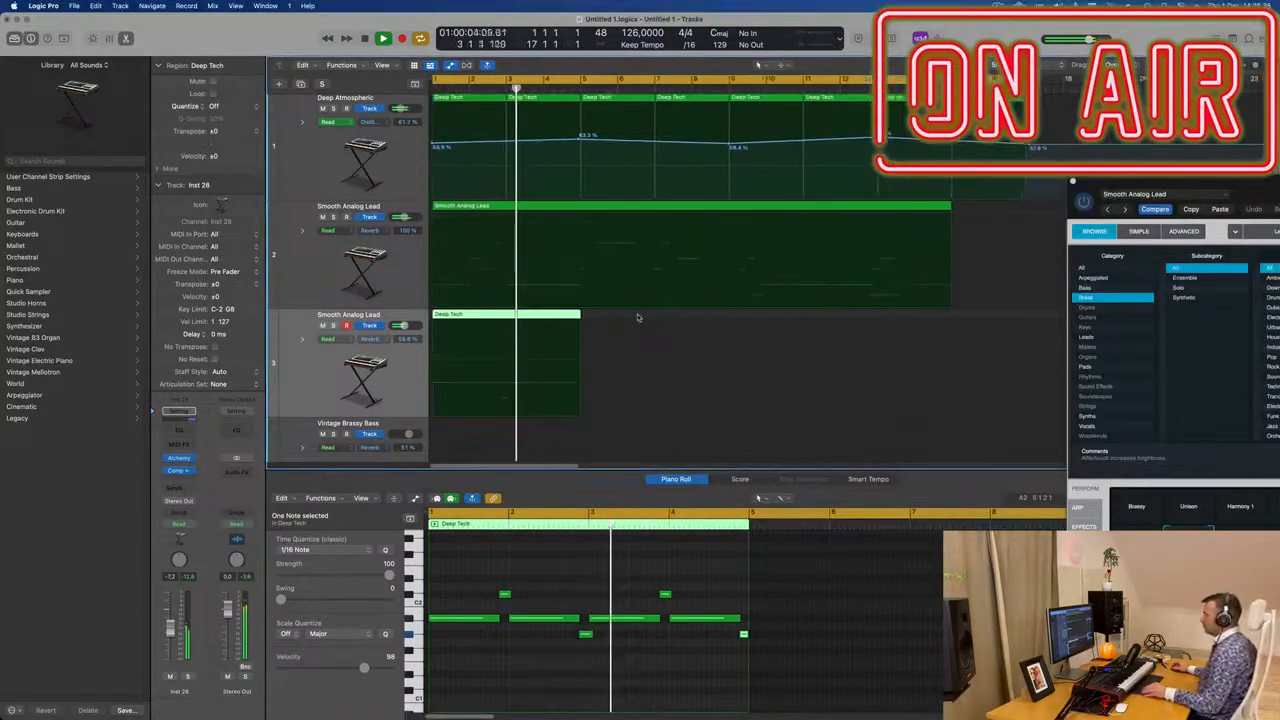
key("Return")
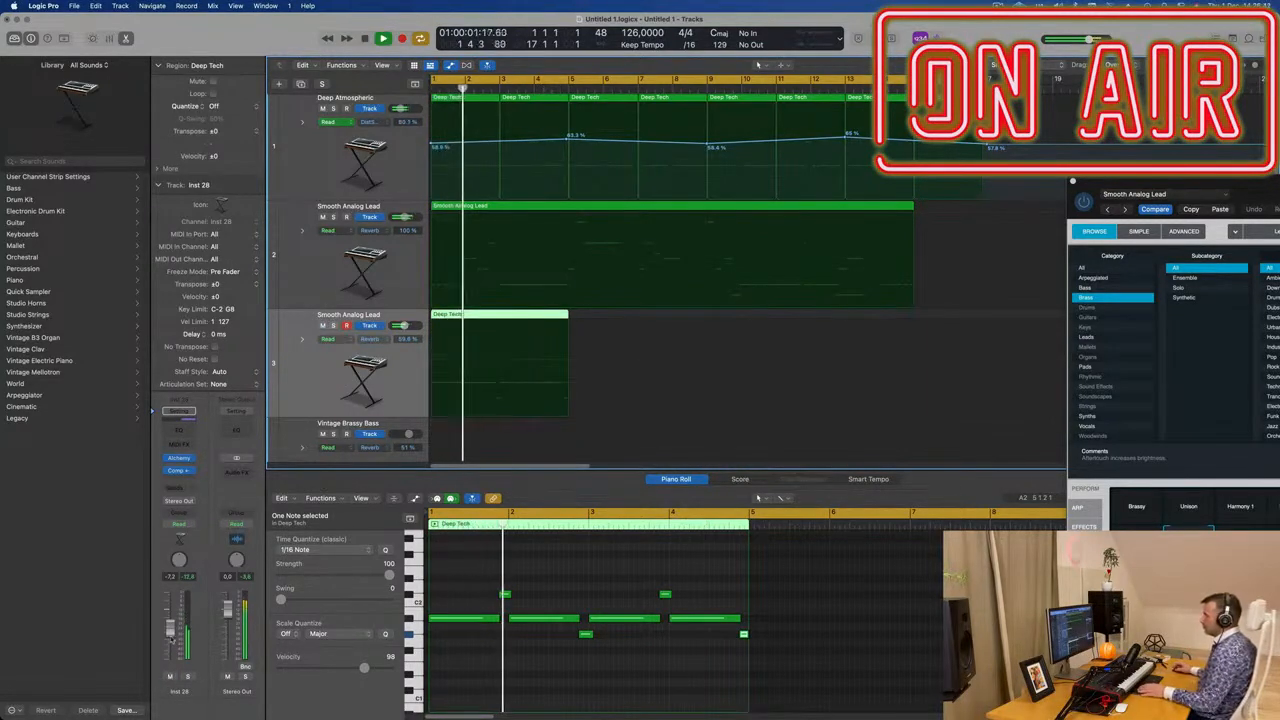
Open the Alchemy instrument of the Smooth Analog Lead melody track and replay the groove from the start
left_click(316, 277)
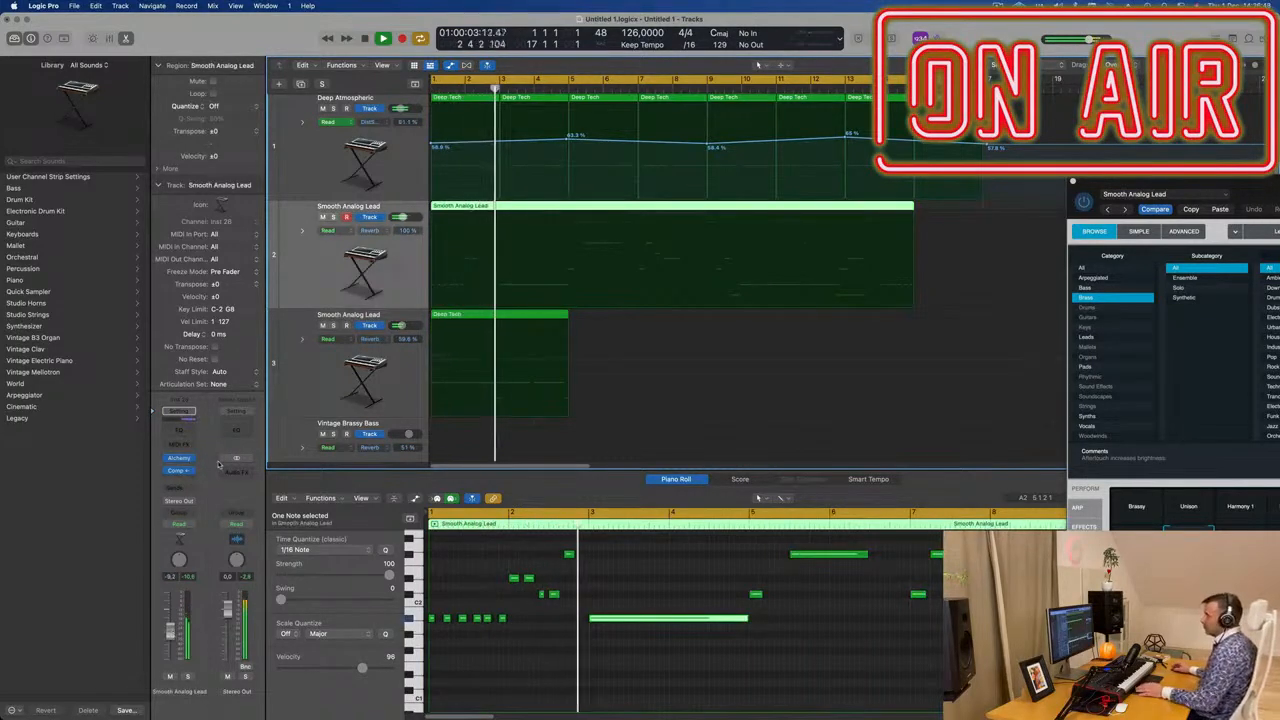
left_click(179, 458)
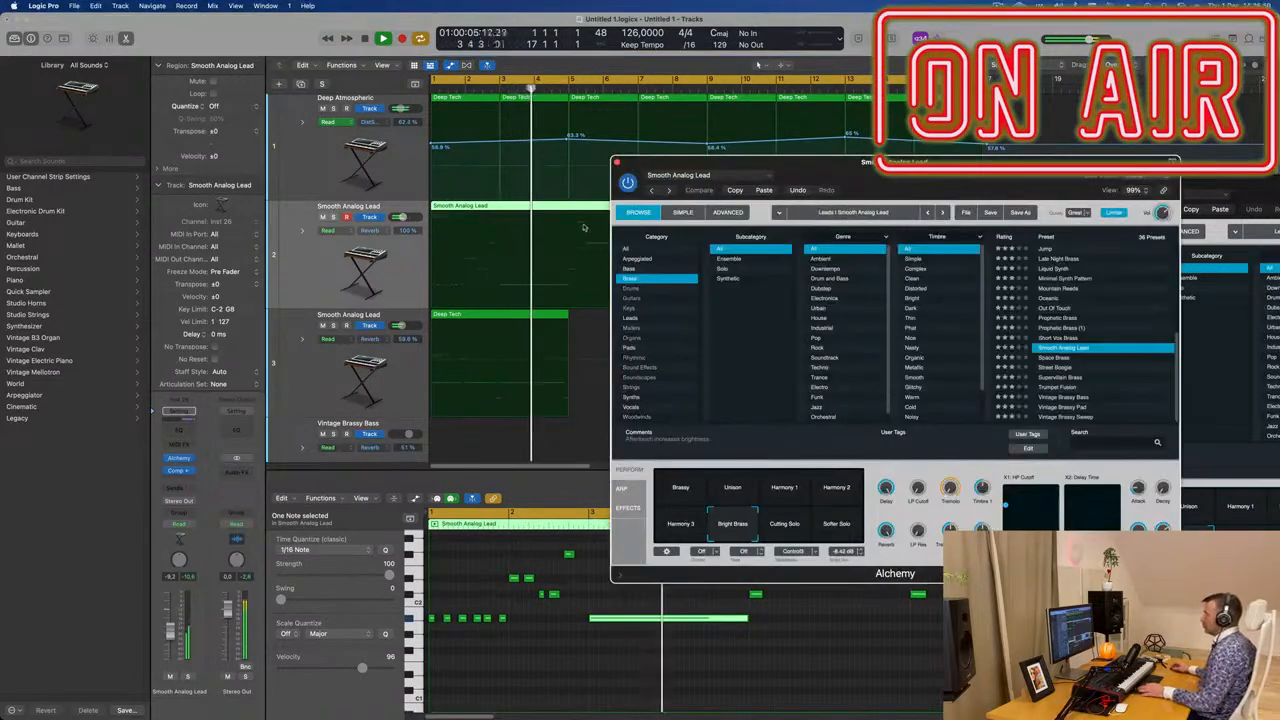
left_click_drag(808, 167, 1043, 159)
key("Return")
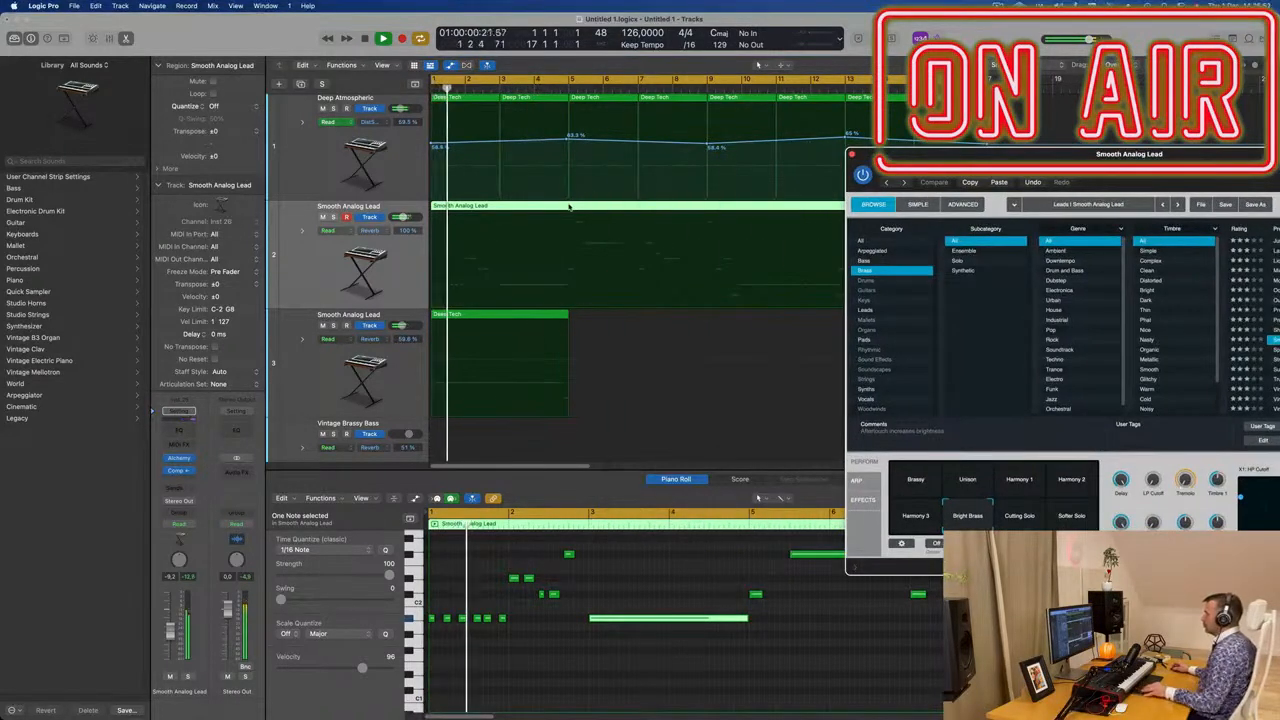
Split the Smooth Analog Lead melody region at bar 5 and delete the part after the split
left_click(570, 207)
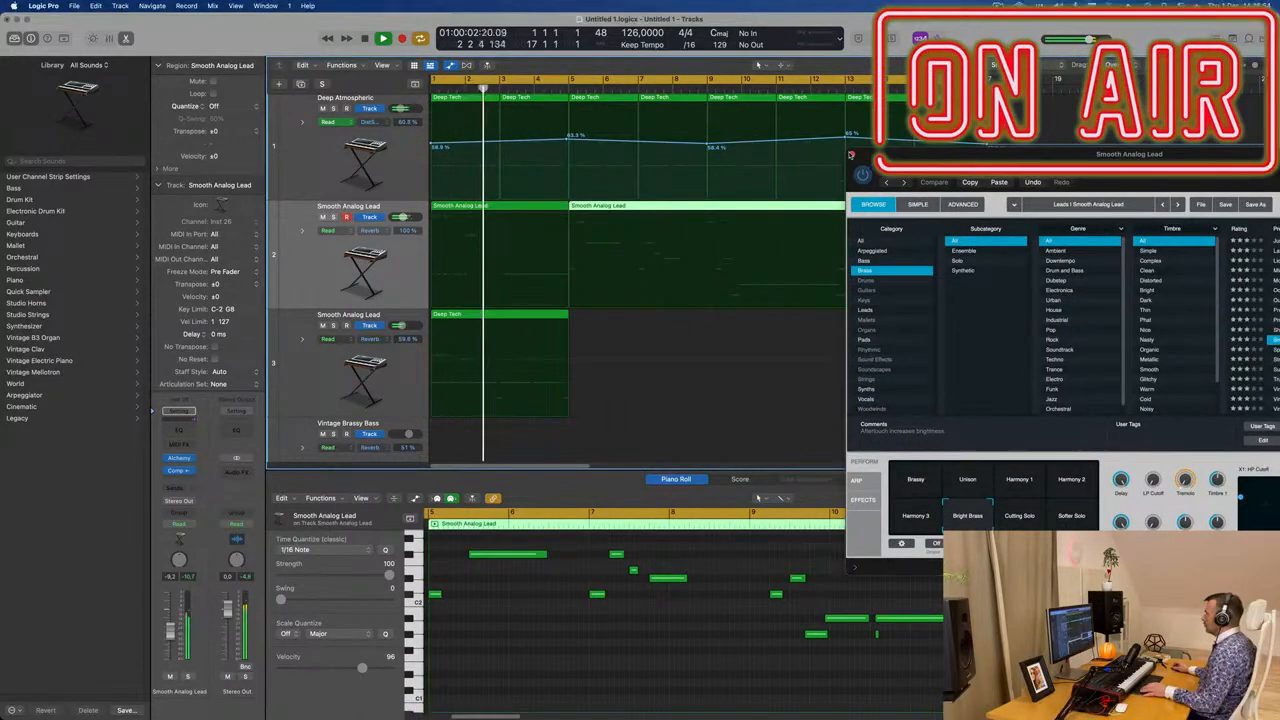
left_click_drag(851, 155, 1073, 182)
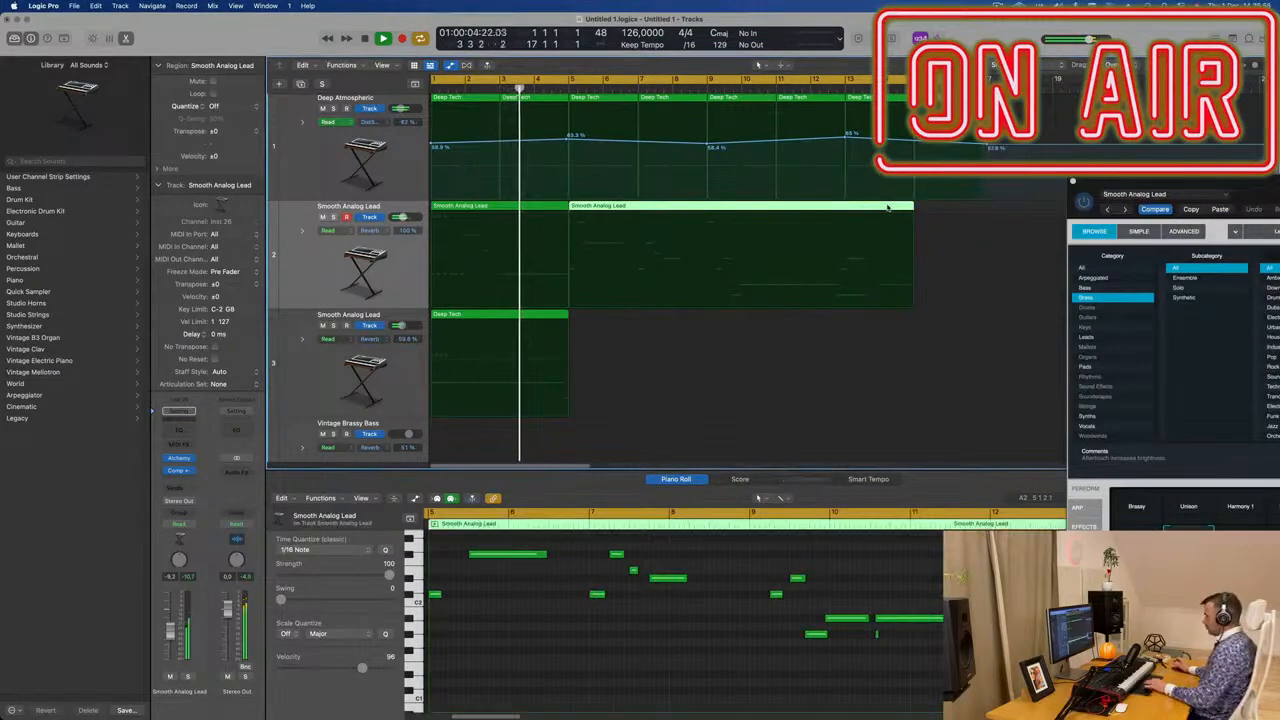
key("Delete")
key("super+Left")
key("super+Left")
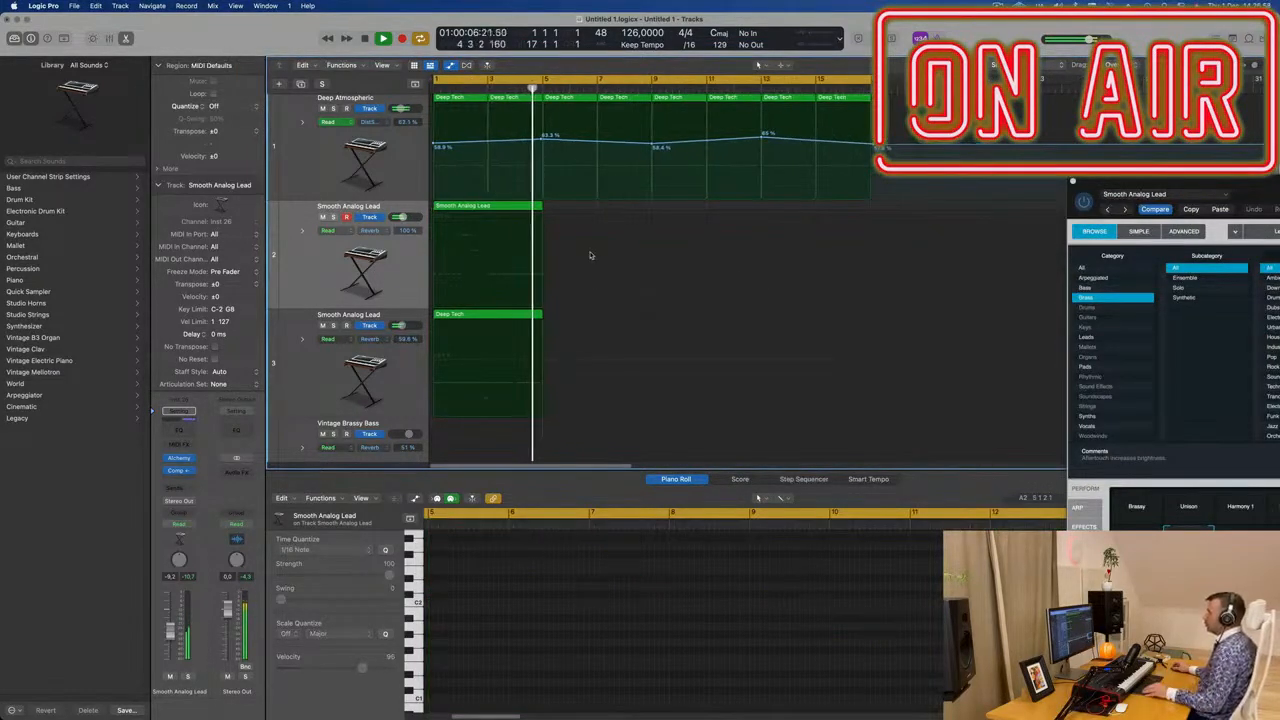
Select the four-bar regions on both Smooth Analog Lead tracks and repeat them three times to fill 16 bars
left_click(591, 256)
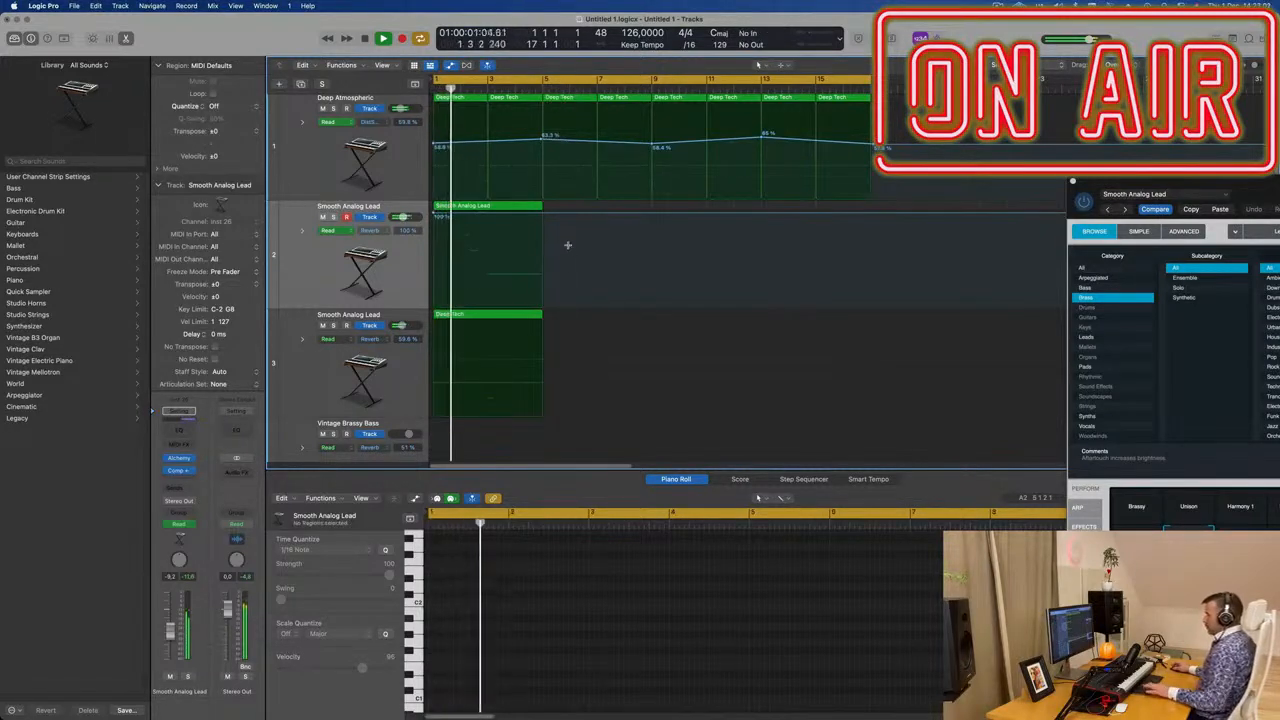
left_click_drag(554, 205, 503, 328)
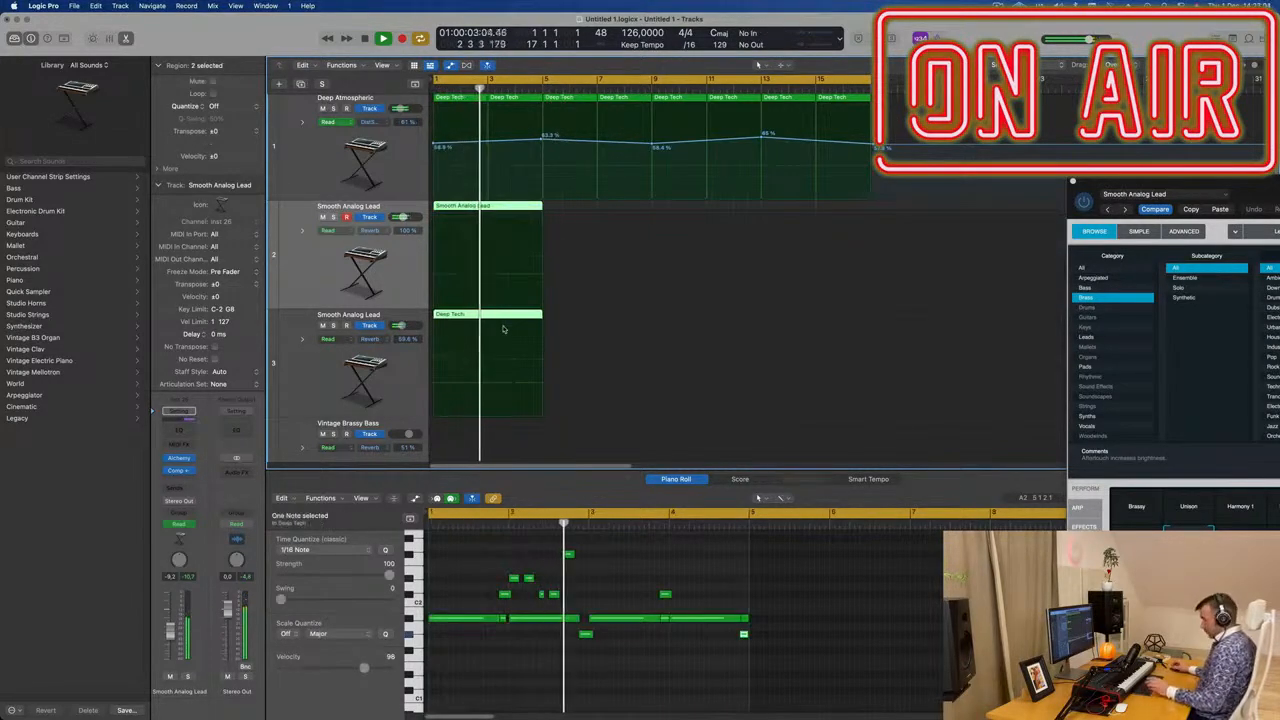
key("super+r")
key("super+r")
key("super+r")
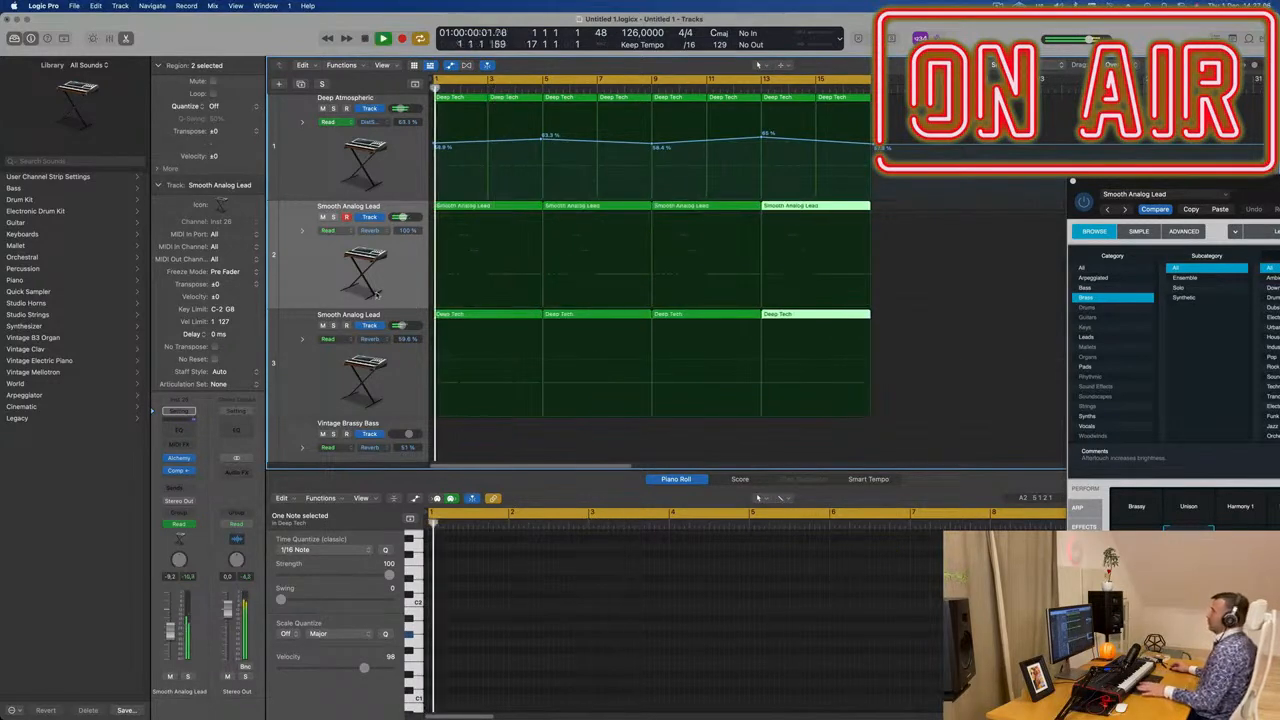
key("super+Left")
key("super+Left")
key("super+Left")
key("super+Left")
key("super+Left")
key("super+Right")
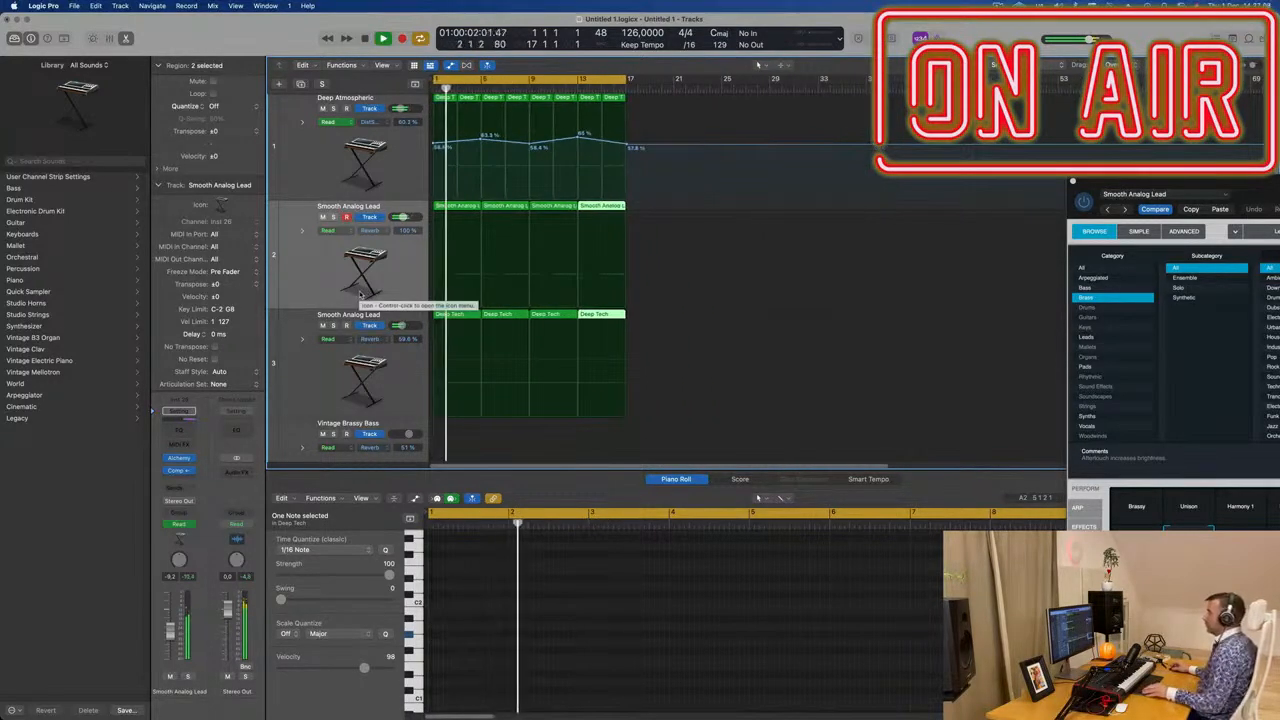
key("super+Right")
key("super+Right")
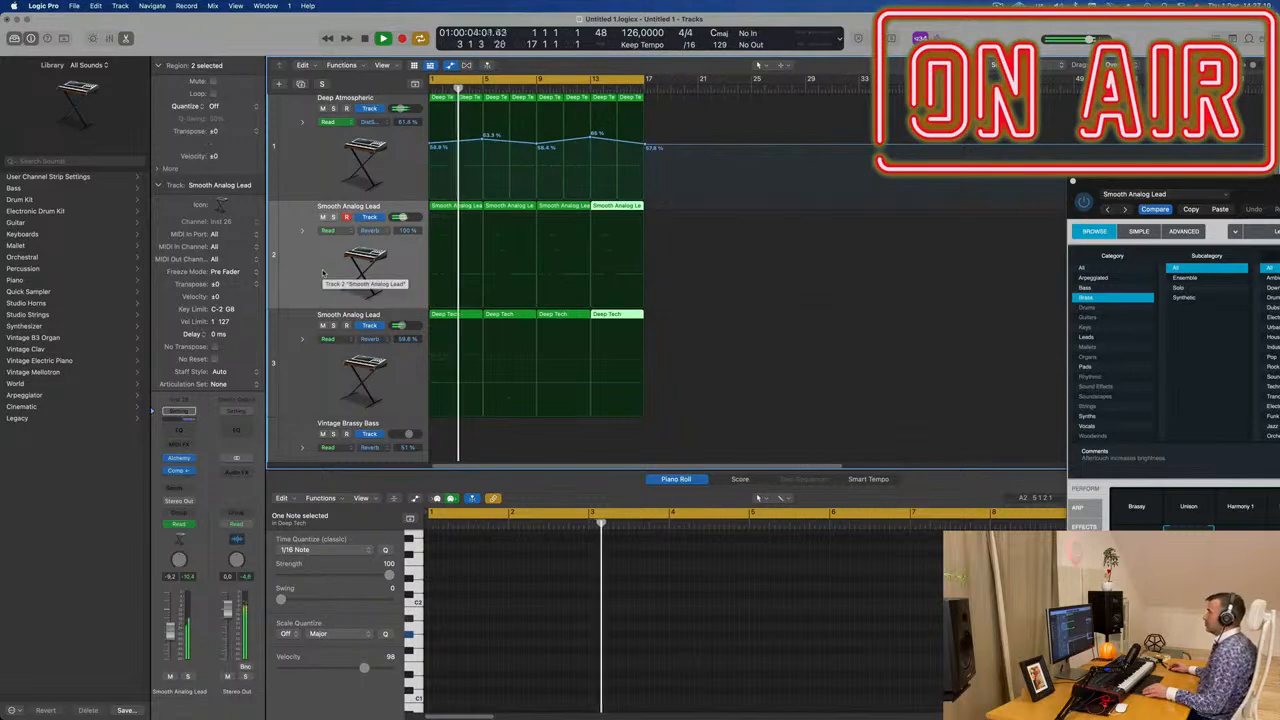
Adjust Timbre 1 and set the Tremolo Rate to 1/8 in the melody track's Alchemy, and close its window
left_click(323, 272)
key("Return")
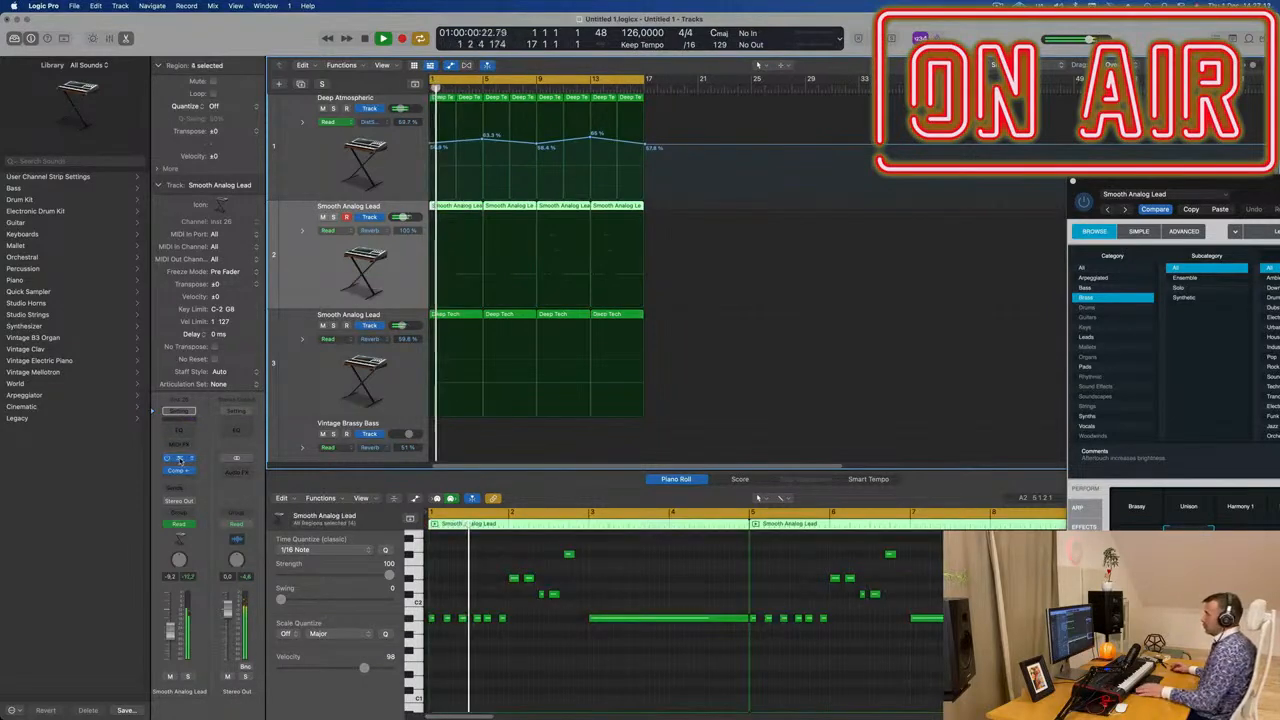
left_click(180, 460)
left_click_drag(1112, 157, 696, 152)
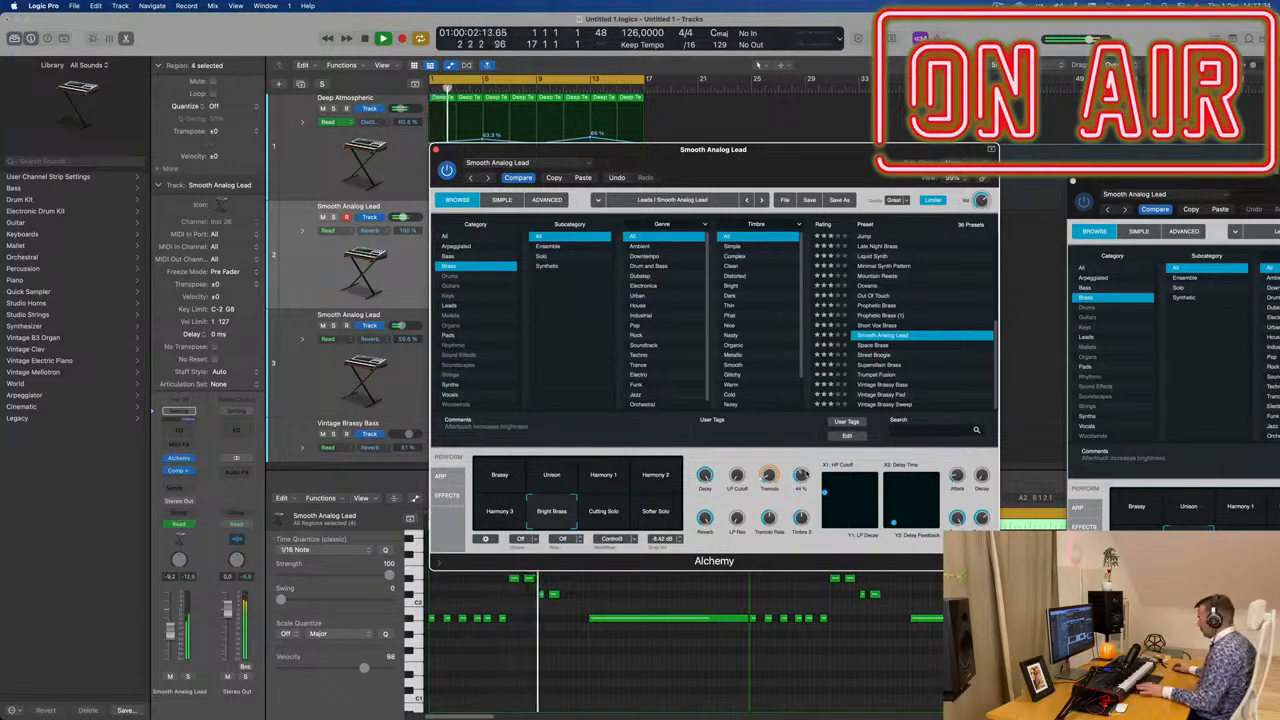
left_click_drag(830, 149, 962, 101)
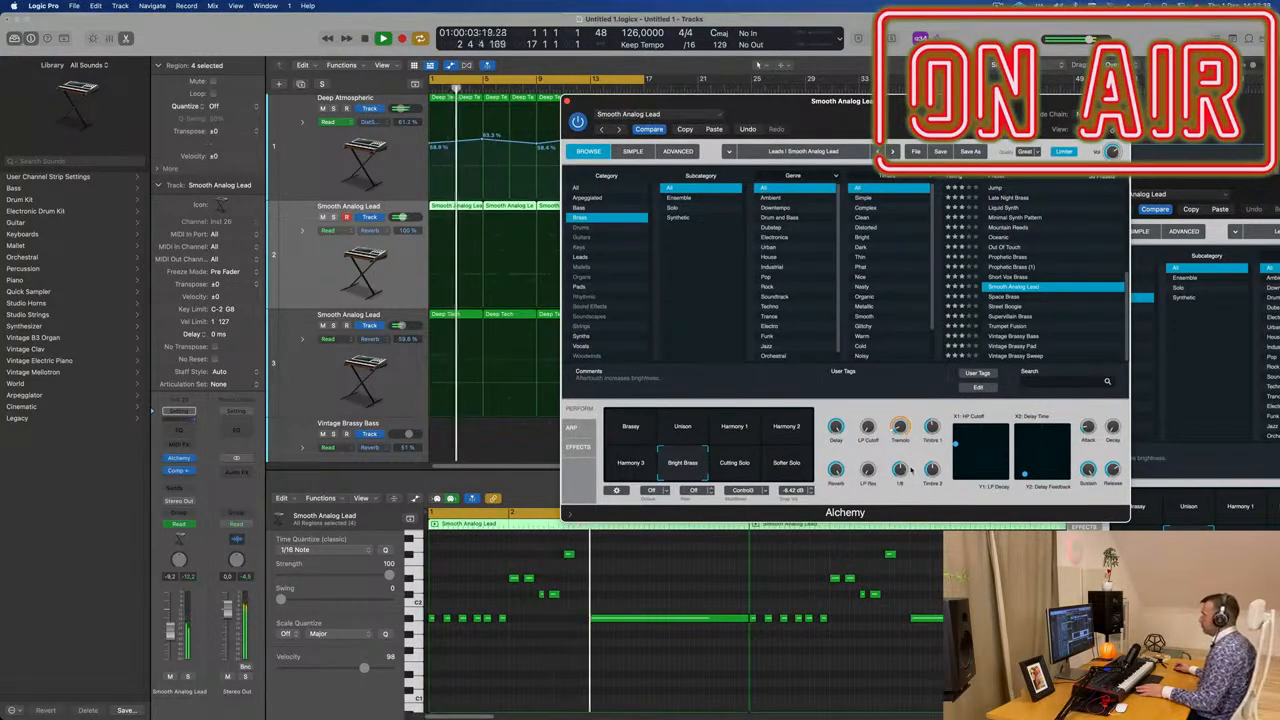
left_click_drag(724, 103, 1230, 183)
Add a Channel EQ to the Smooth Analog Lead melody track with a 12 dB/Oct low cut at 137 Hz
scroll(543, 299, "down", 6)
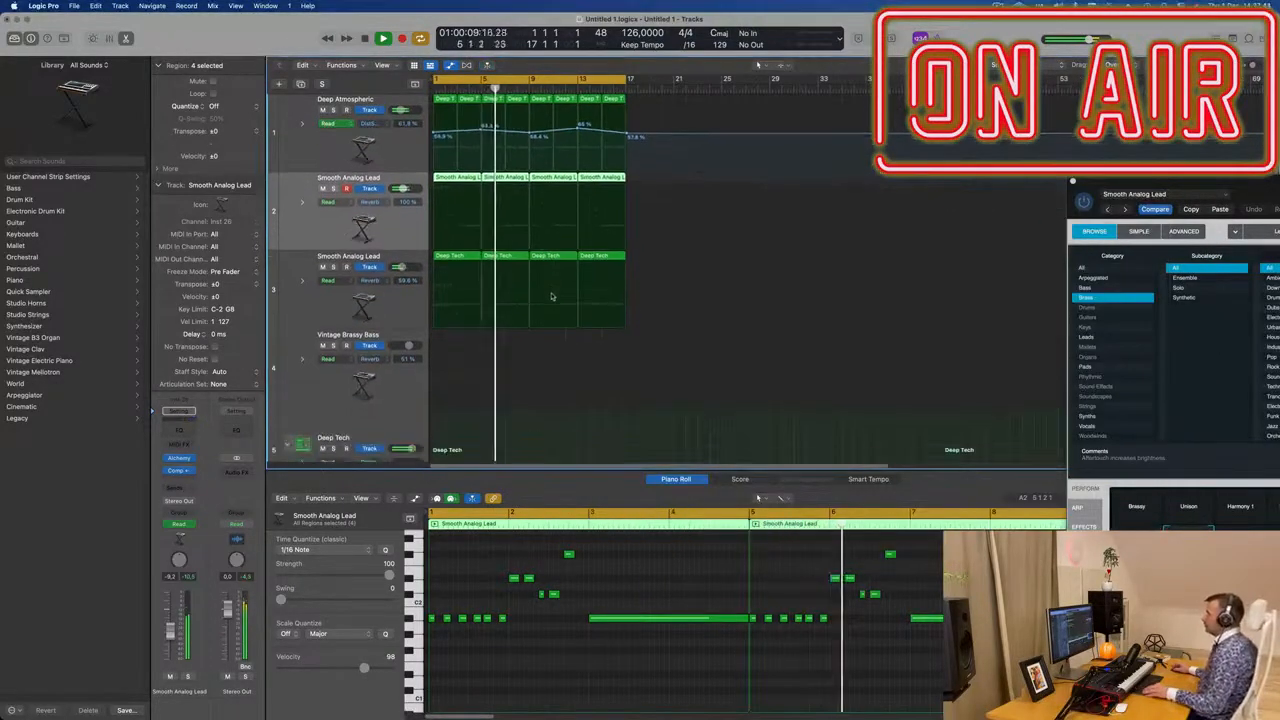
key("Return")
left_click(178, 412)
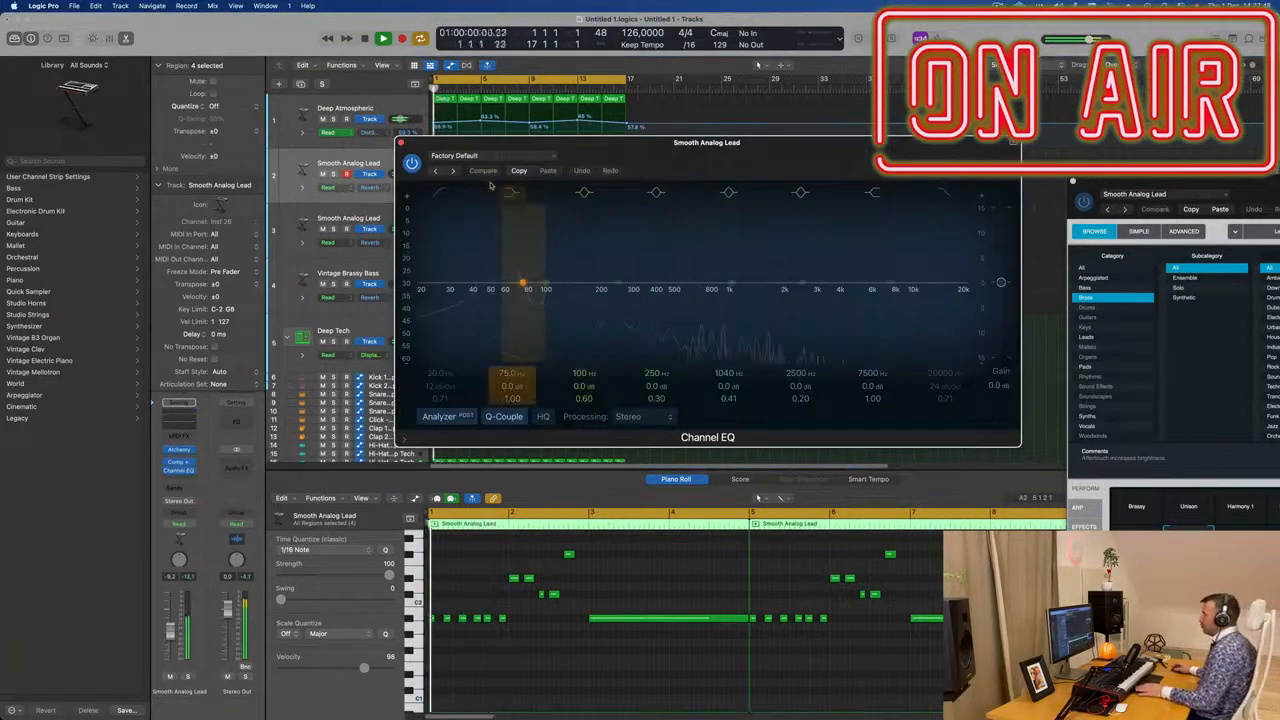
left_click_drag(419, 293, 572, 292)
left_click_drag(600, 142, 837, 140)
Add a Channel EQ to the duplicated lead track with a 24 dB/Oct low cut at 85 Hz
left_click(384, 210)
key("space")
key("space")
left_click(179, 430)
key("space")
key("space")
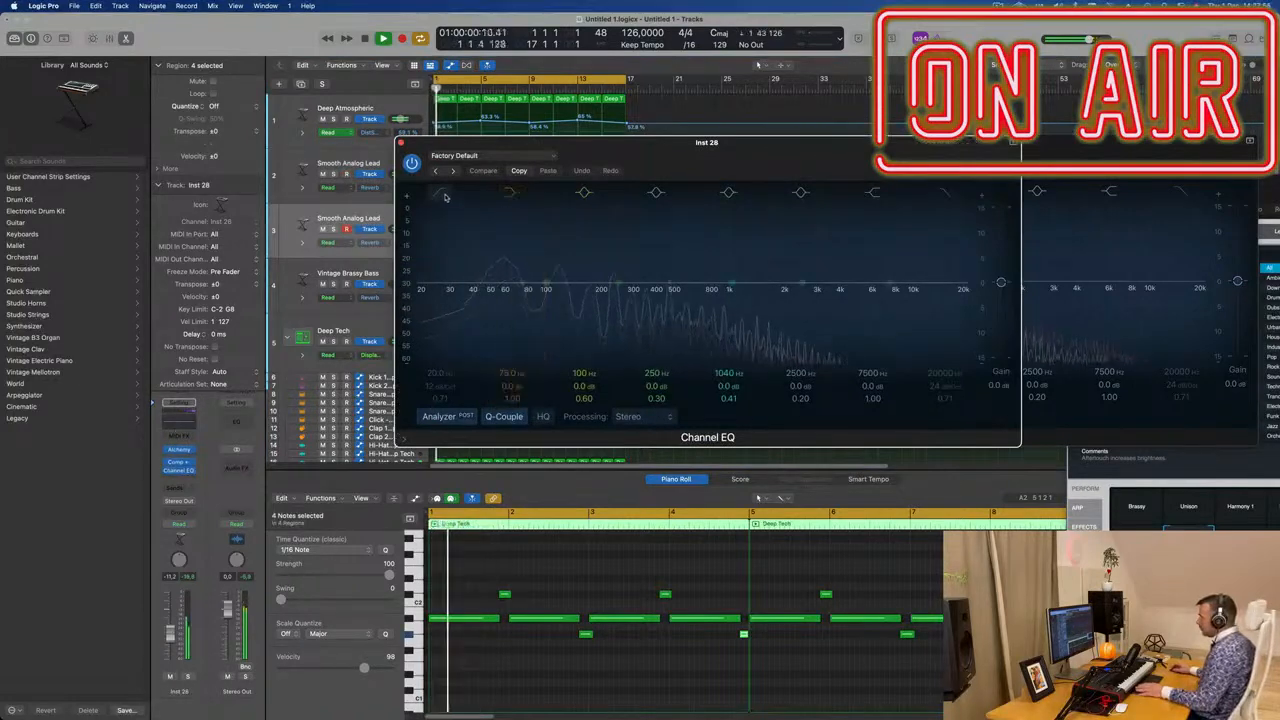
left_click(441, 193)
left_click_drag(421, 296, 532, 296)
key("space")
left_click_drag(465, 140, 468, 139)
Add a Channel EQ to the Deep Atmospheric track and boost its 75 Hz low shelf by about 3.3 dB
left_click(350, 110)
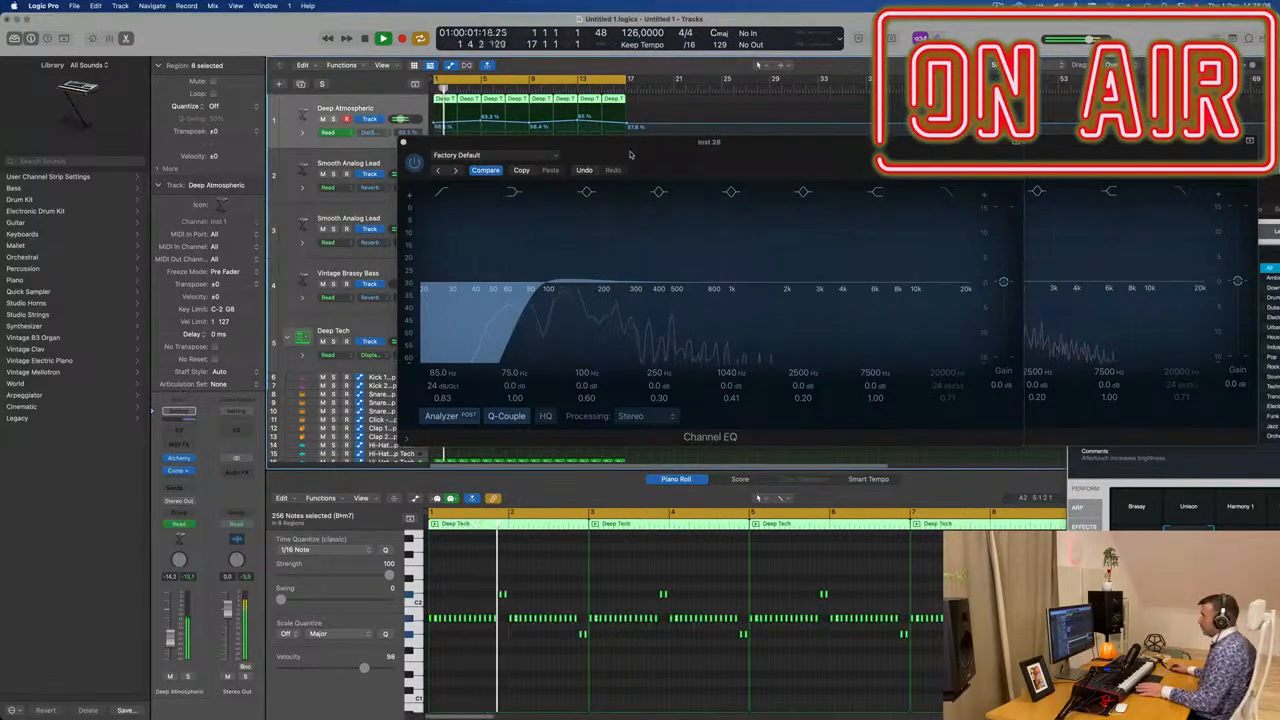
left_click_drag(617, 155, 884, 204)
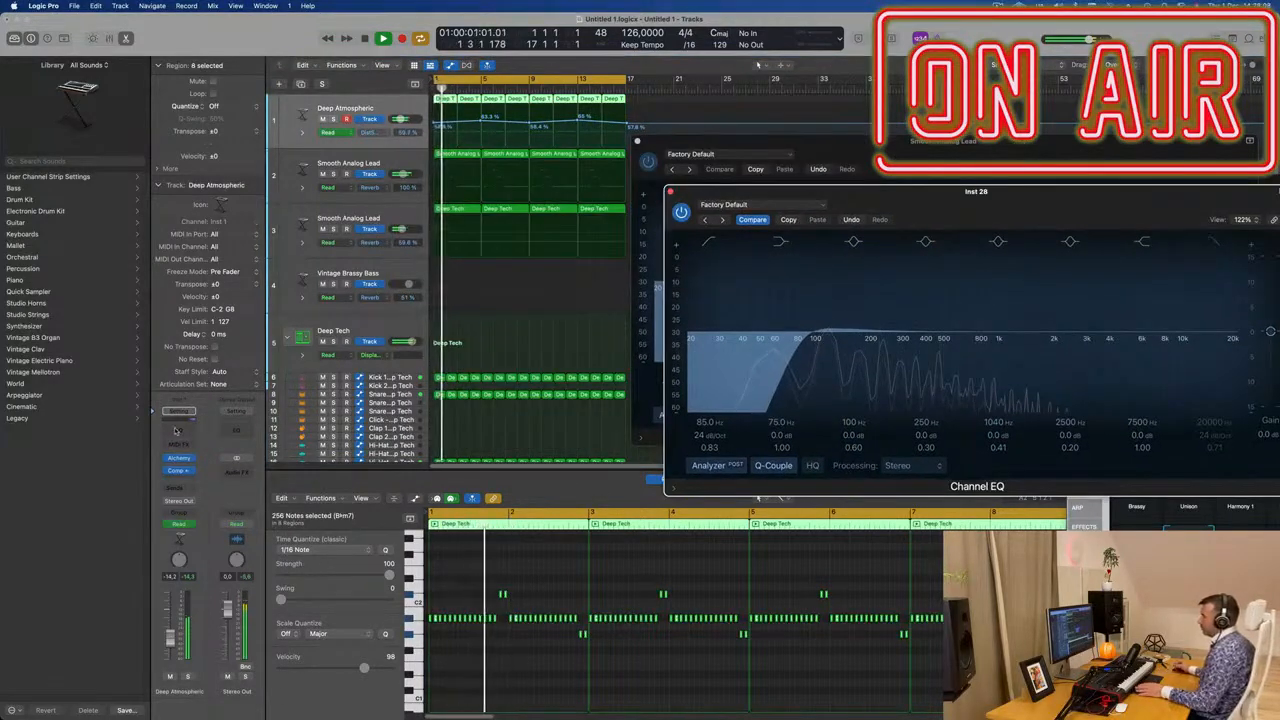
left_click(177, 431)
left_click_drag(519, 386, 520, 366)
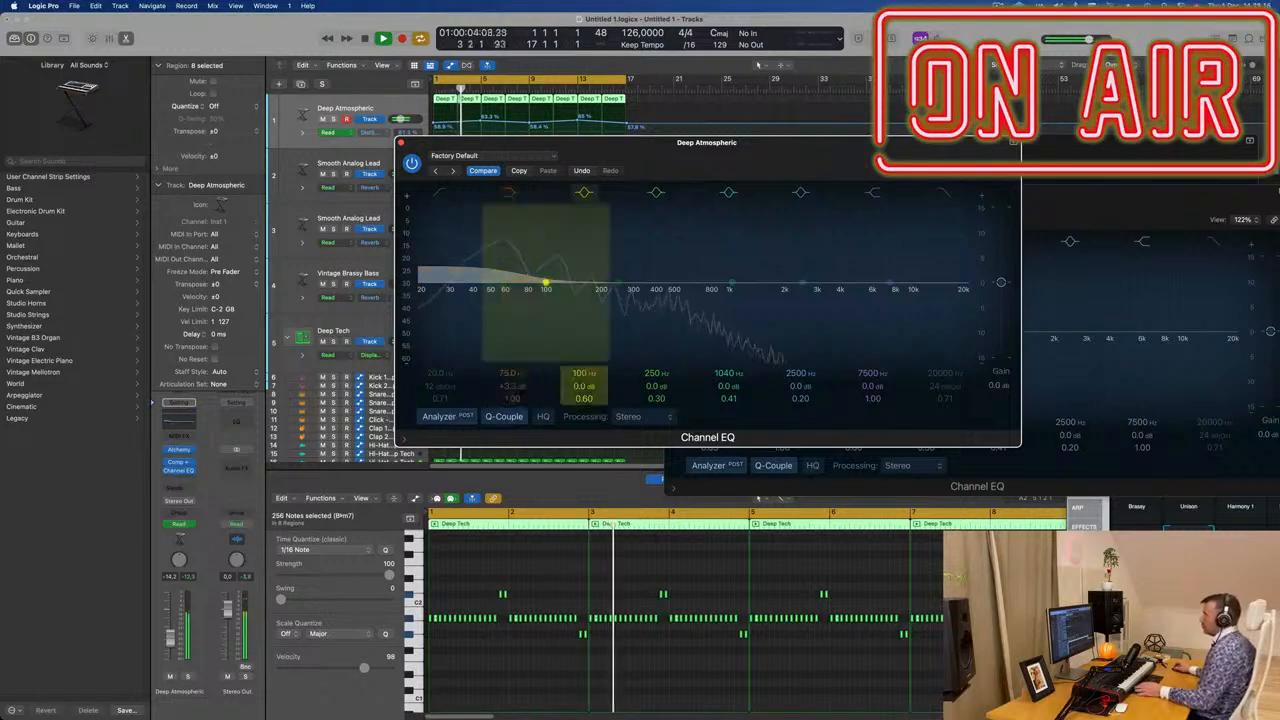
left_click(401, 146)
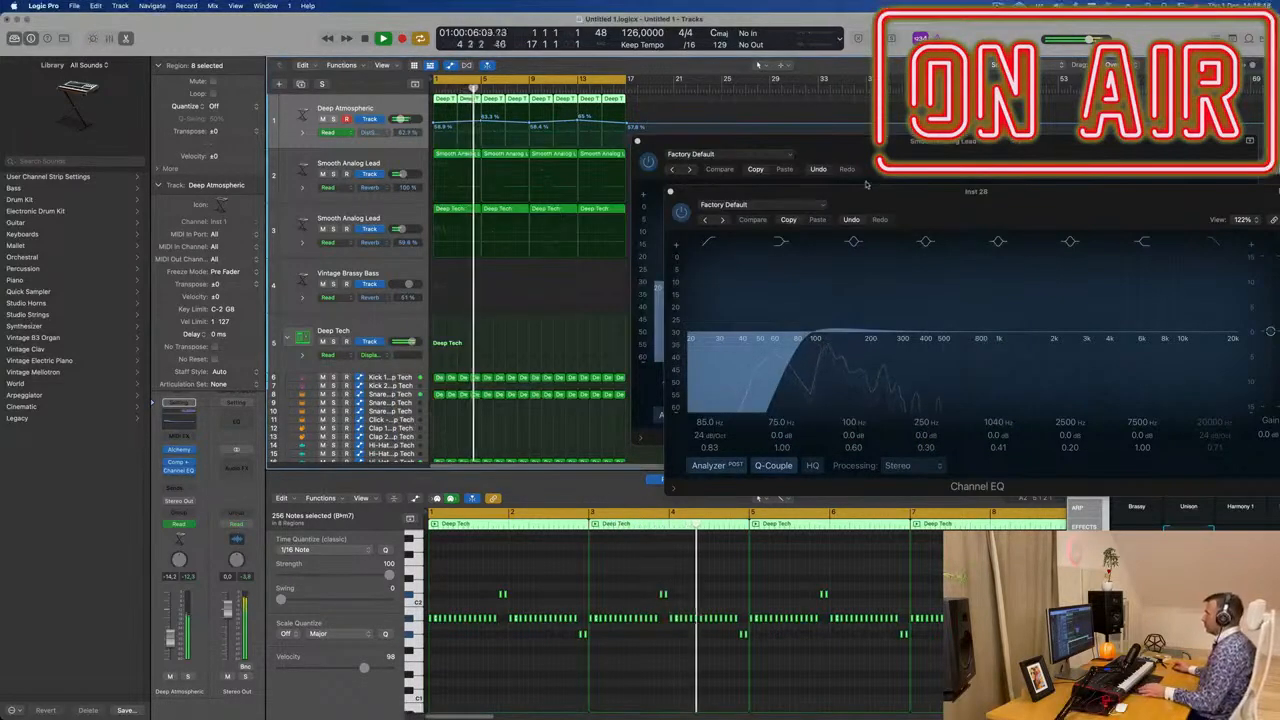
Close the two remaining Channel EQ windows of the lead tracks
left_click_drag(686, 199, 543, 224)
left_click(526, 217)
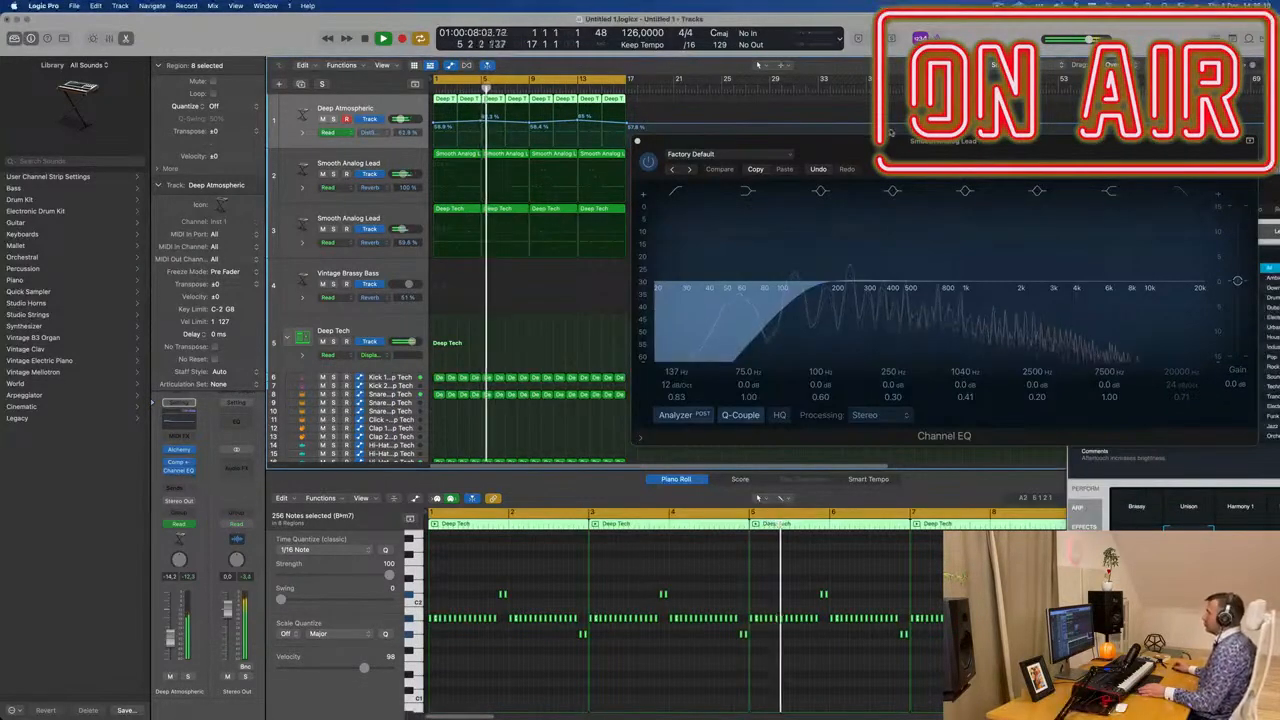
left_click_drag(650, 144, 468, 156)
left_click(454, 154)
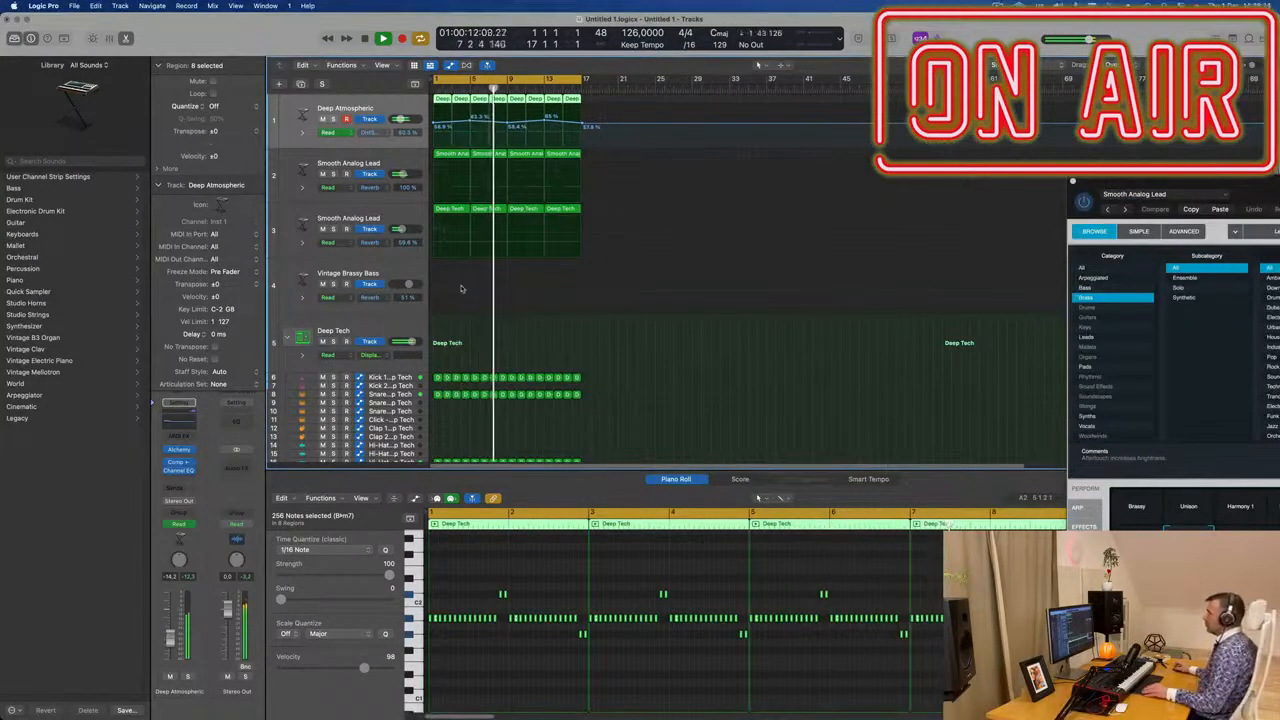
Restart playback and open the Alchemy instrument of the Vintage Brassy Bass track
key("super+Right")
key("super+Up")
key("Return")
left_click(401, 245)
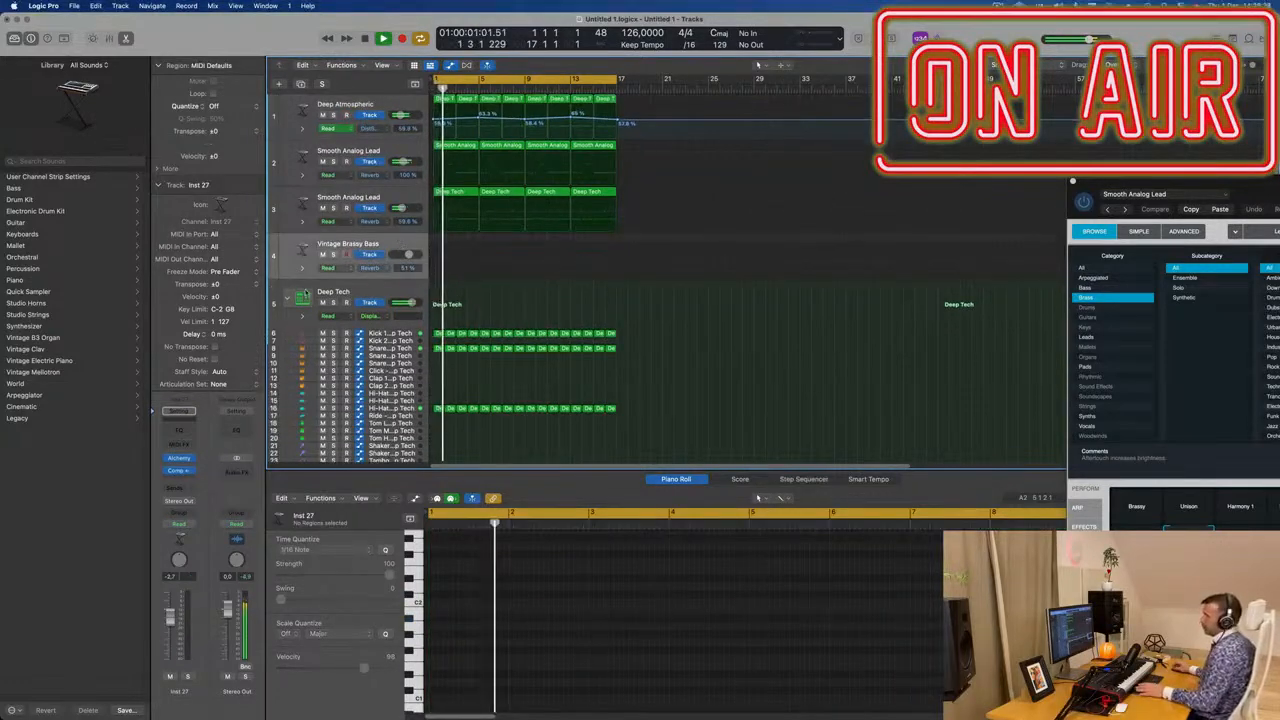
left_click(179, 458)
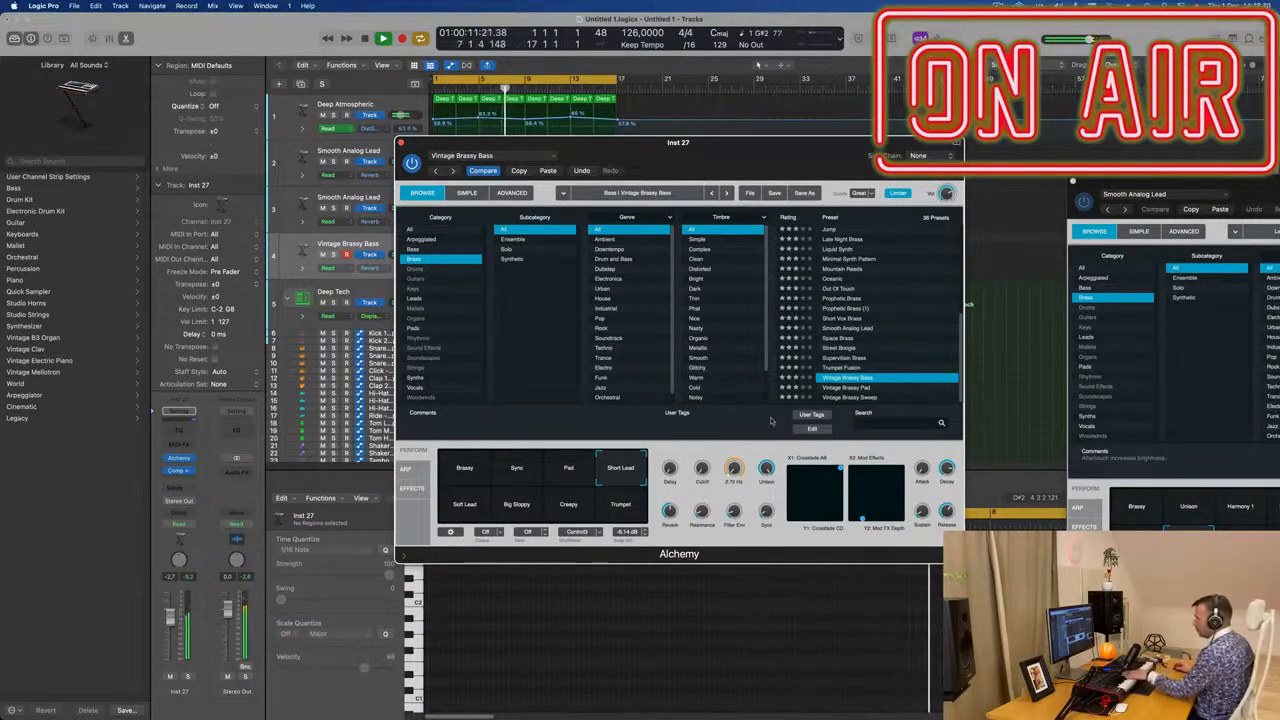
Audition the Vintage Brassy Bass performance snapshots, choose Short Lead and raise its Delay amount
left_click(575, 481)
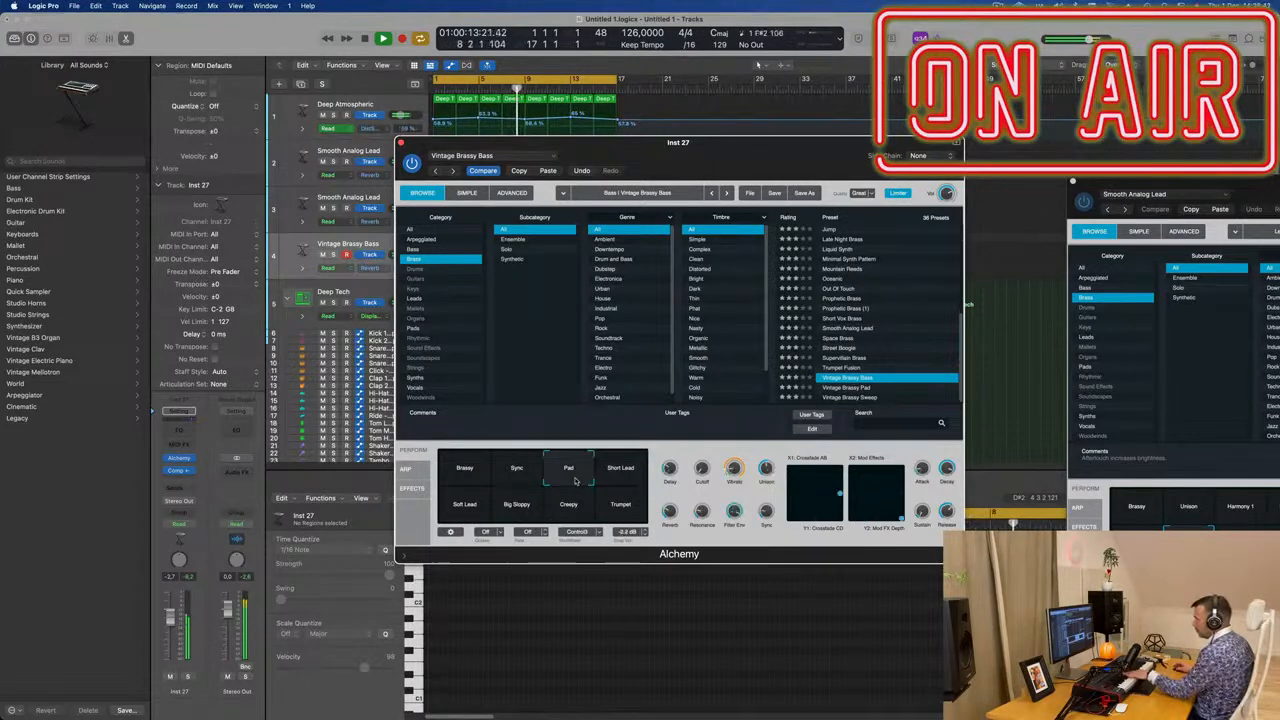
left_click(619, 474)
left_click(477, 501)
left_click(530, 512)
left_click(565, 518)
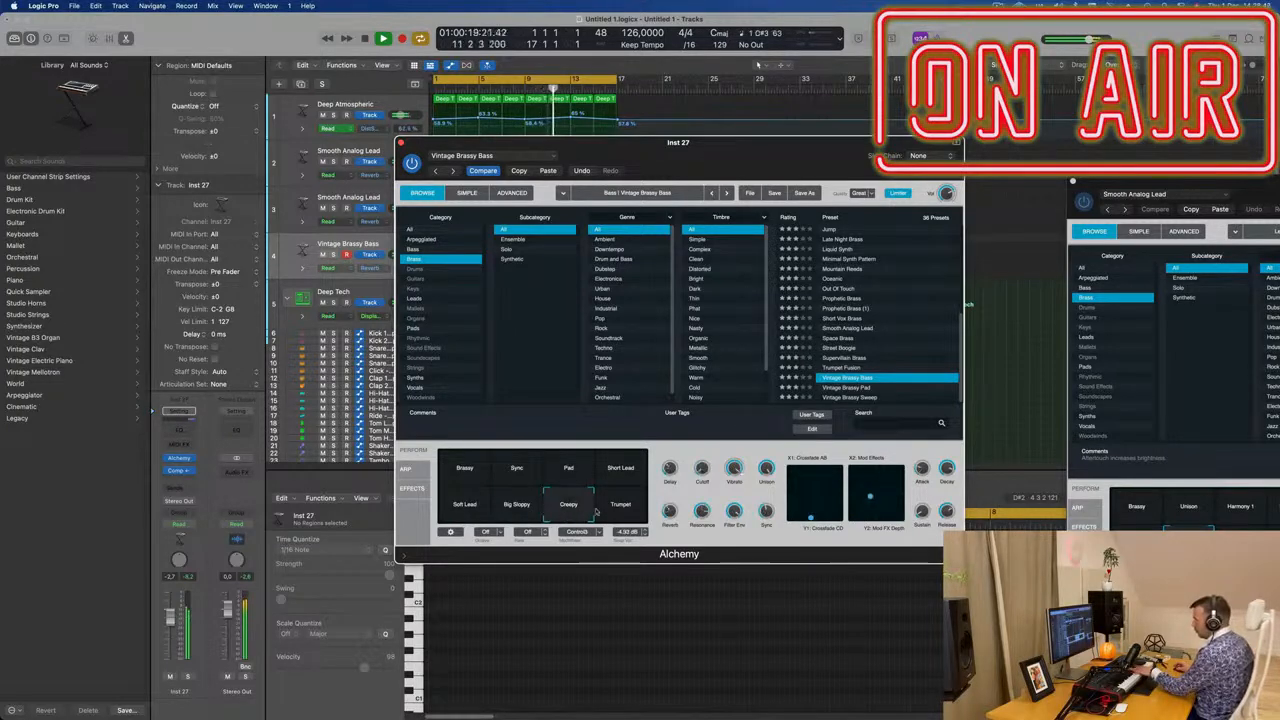
left_click(627, 505)
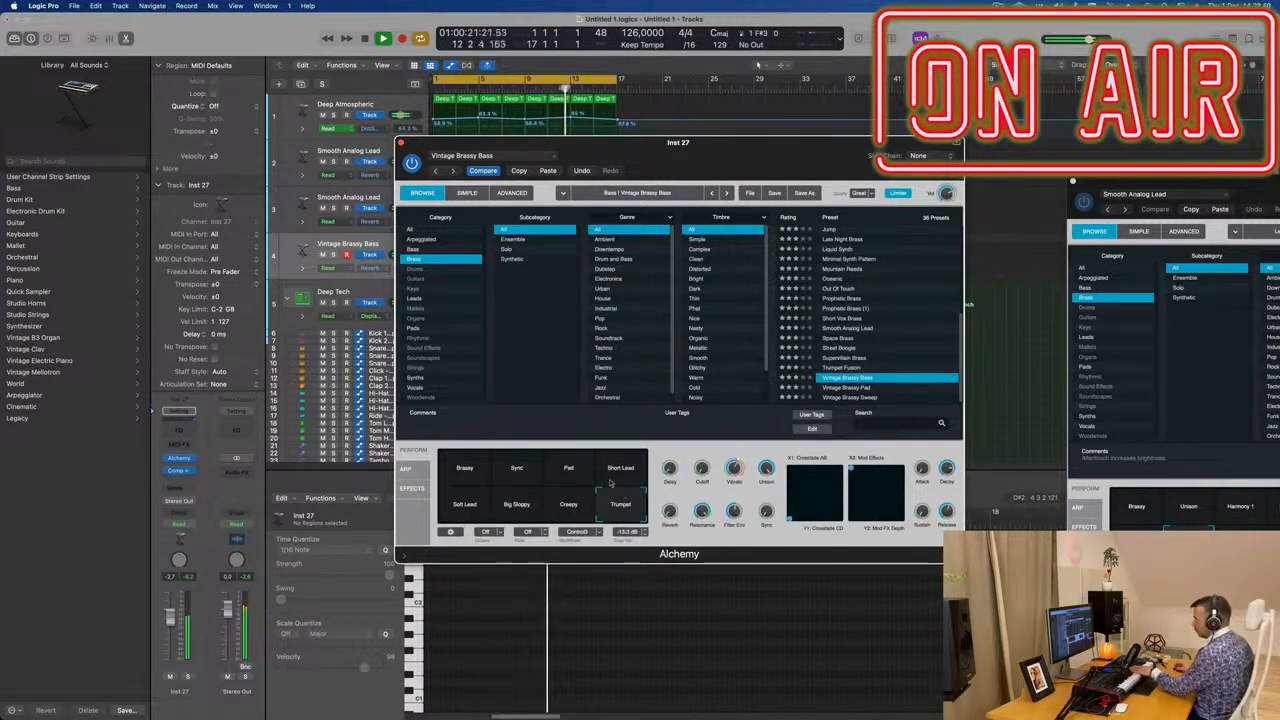
left_click(510, 481)
left_click(467, 476)
left_click(618, 477)
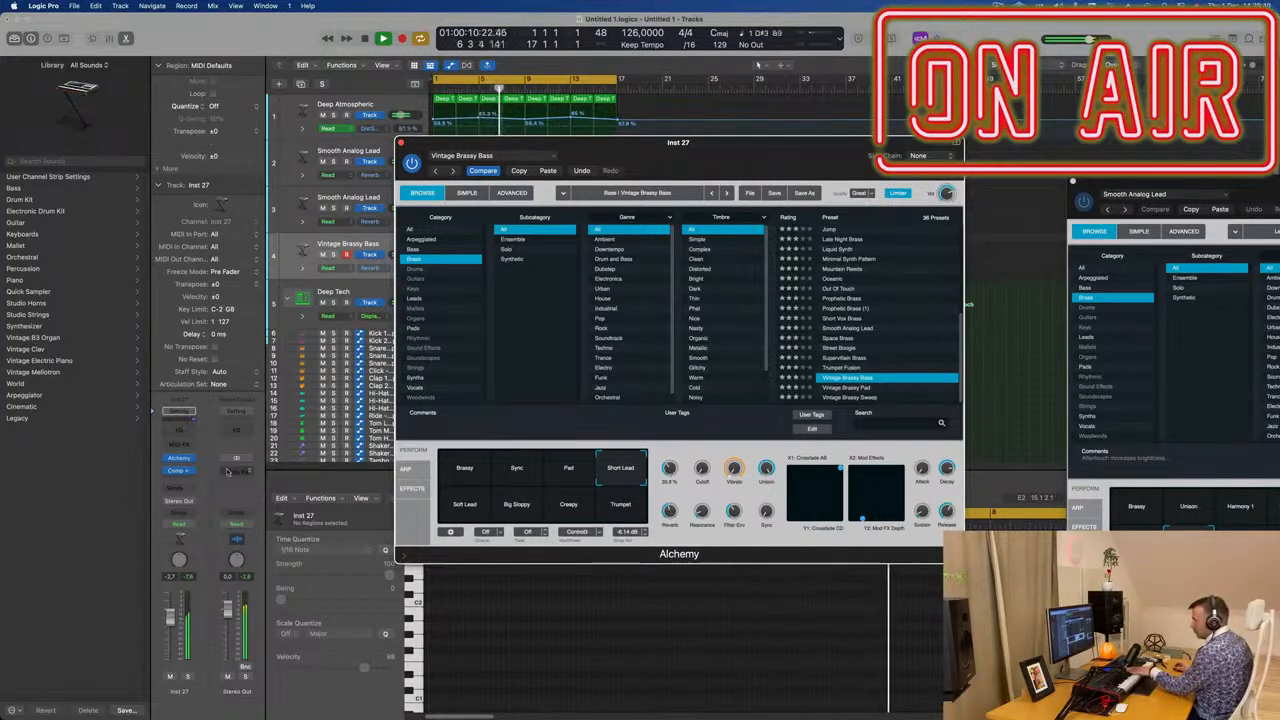
Add a Bus 5 send to the Vintage Brassy Bass track and insert a stereo SilverVerb on its aux
left_click(178, 490)
mouse_move(175, 505)
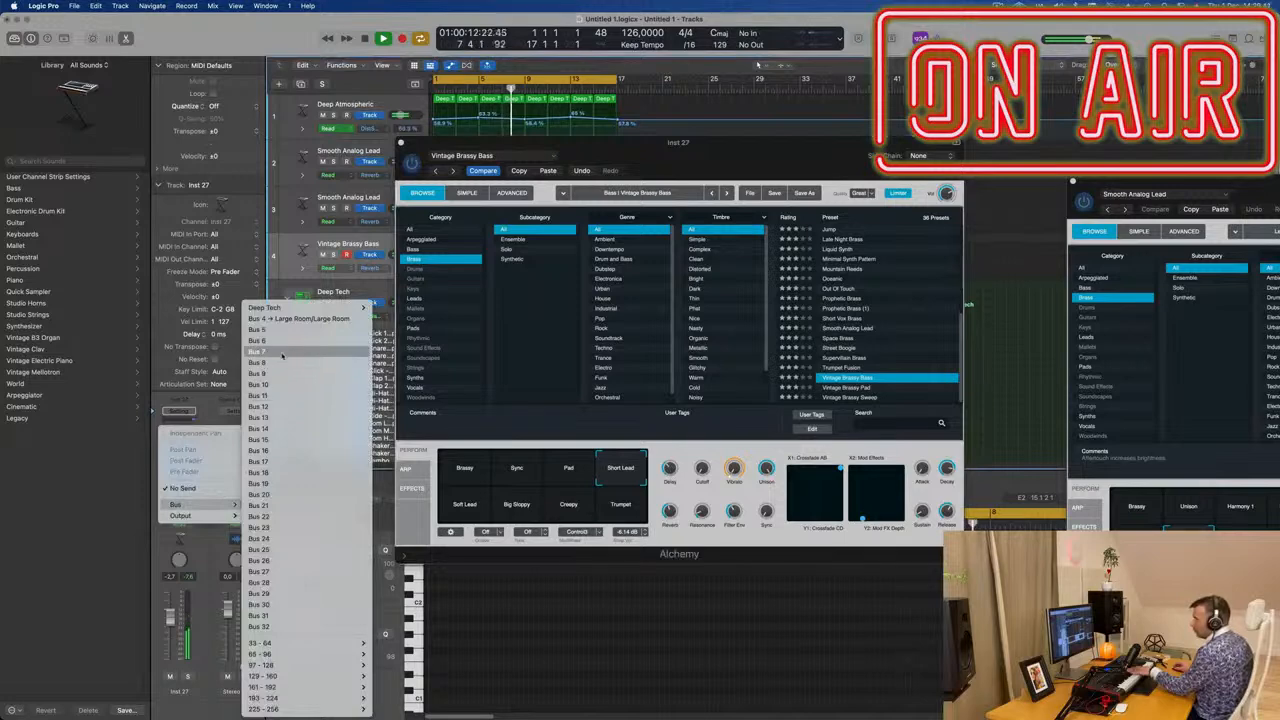
left_click(258, 329)
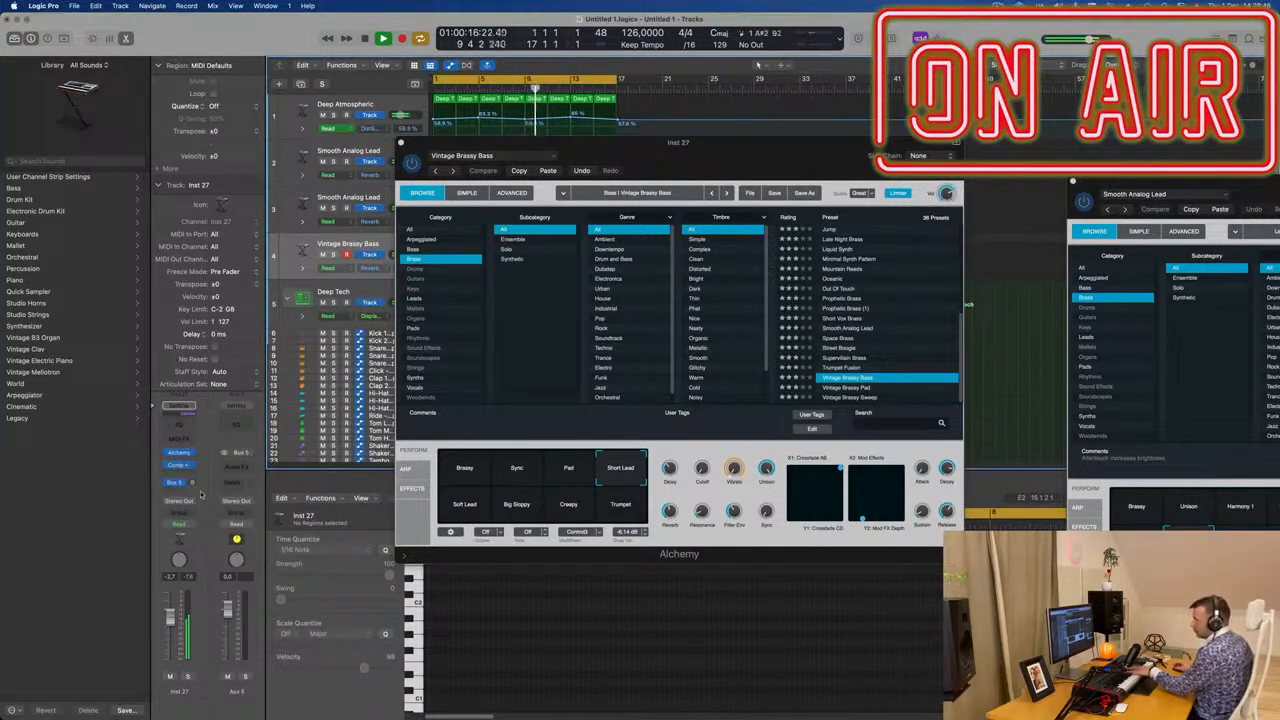
left_click(237, 467)
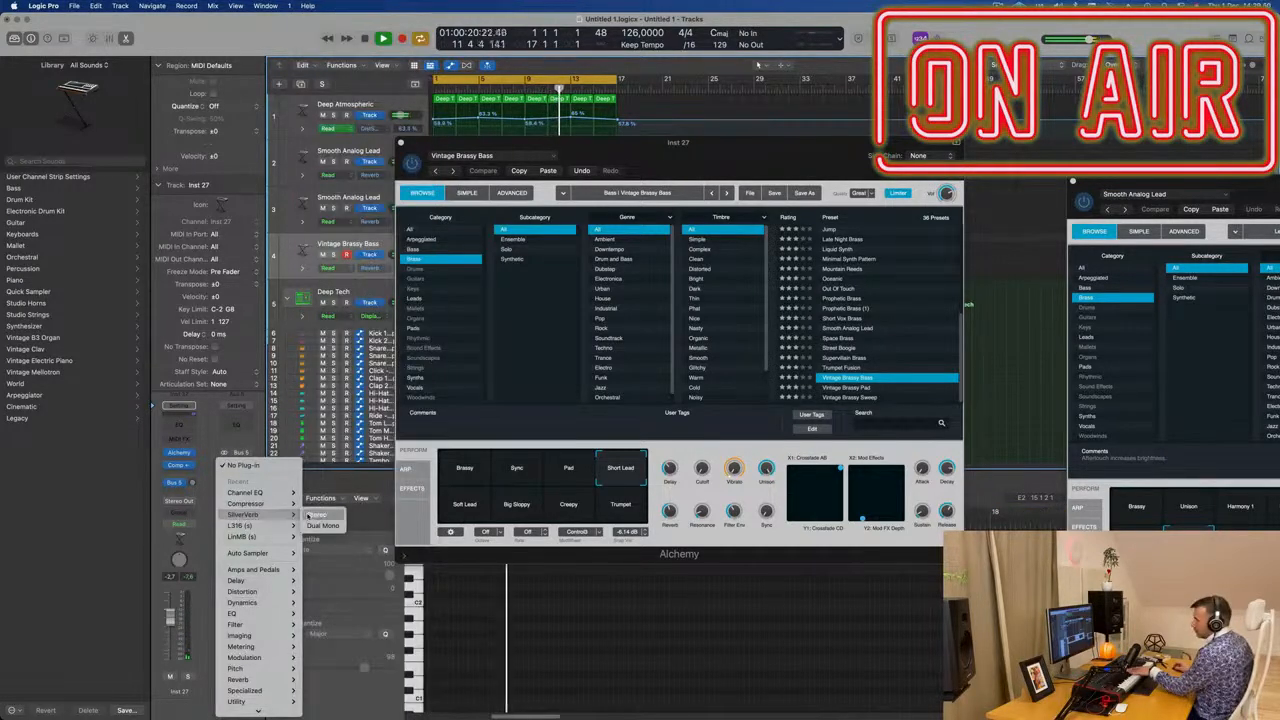
left_click(322, 516)
Load the grandiose setting in SilverVerb with Wet at 100% and raise the track's Bus 5 send level
left_click(470, 165)
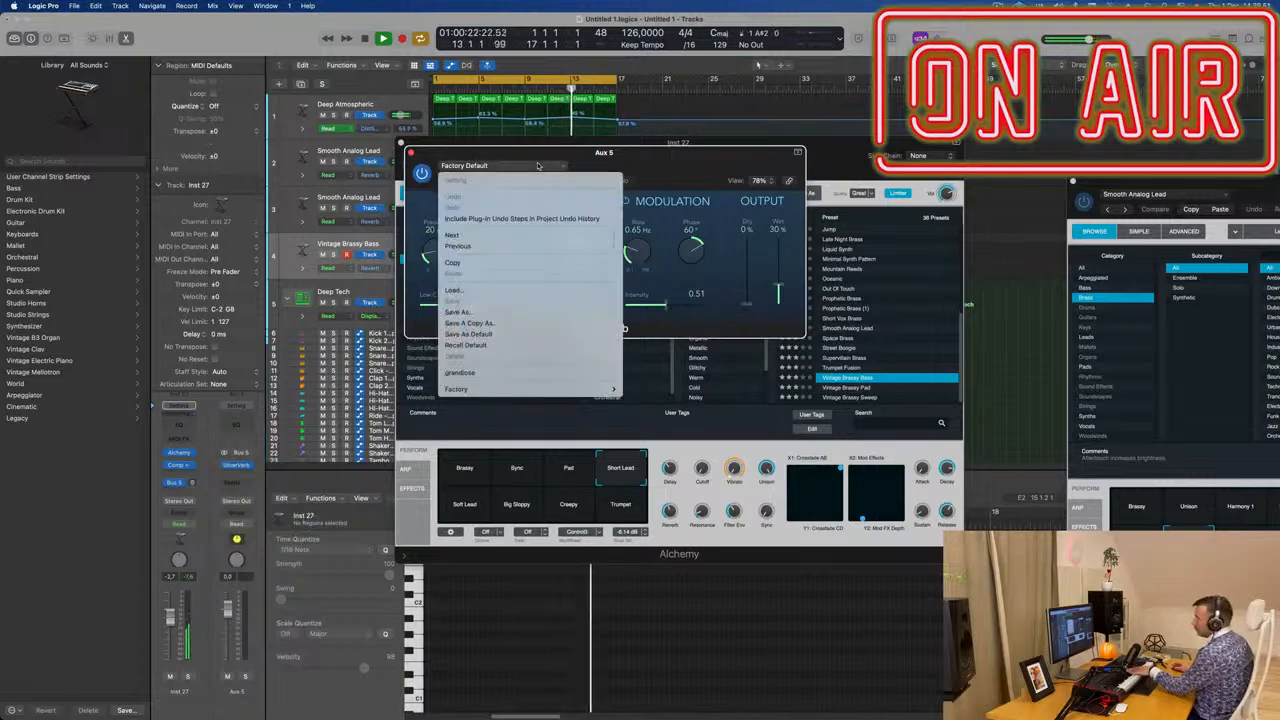
left_click(481, 374)
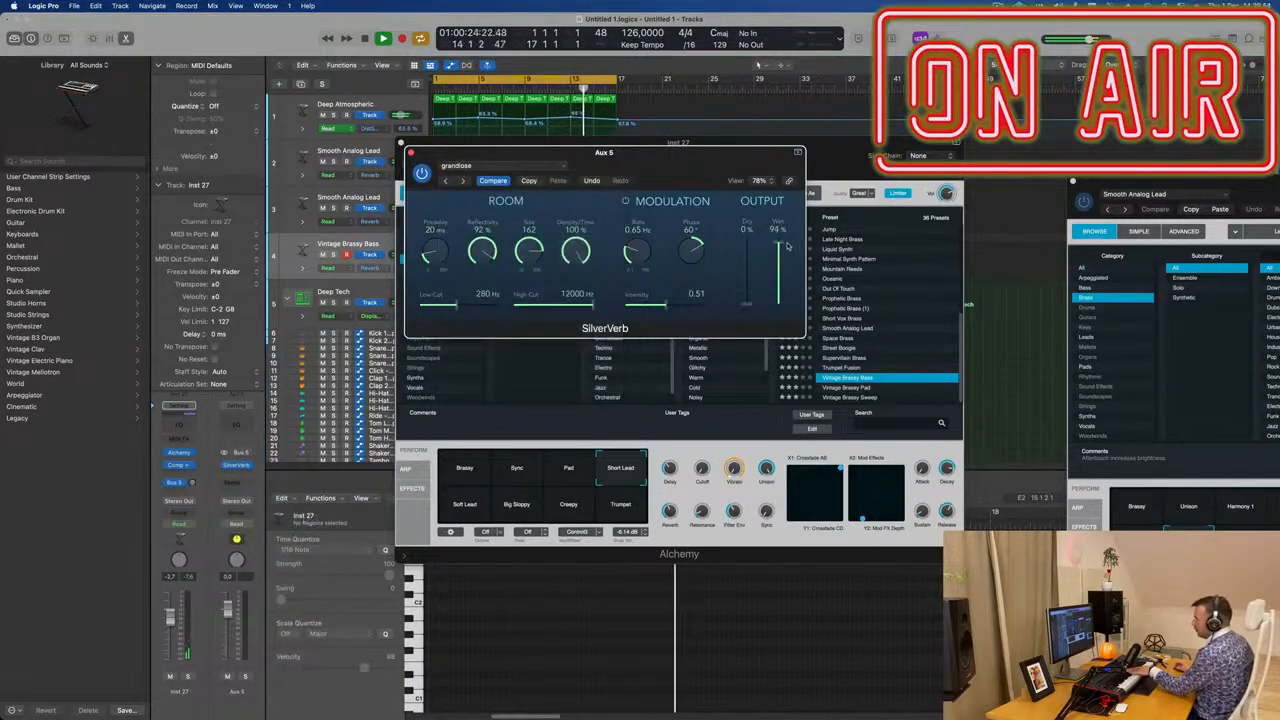
left_click(194, 481)
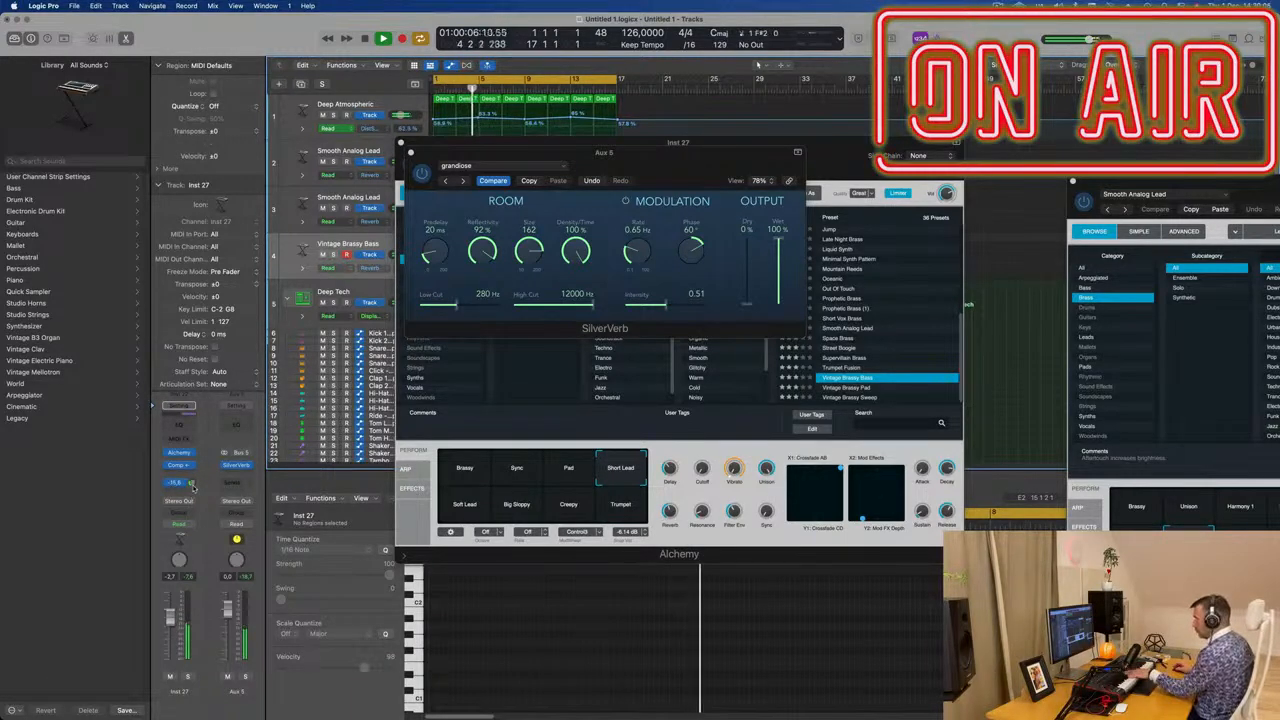
Clear the plug-in windows off the arrangement, move the recorded Vintage Brassy Bass region to bar 1, and show its notes in the Piano Roll
left_click(410, 153)
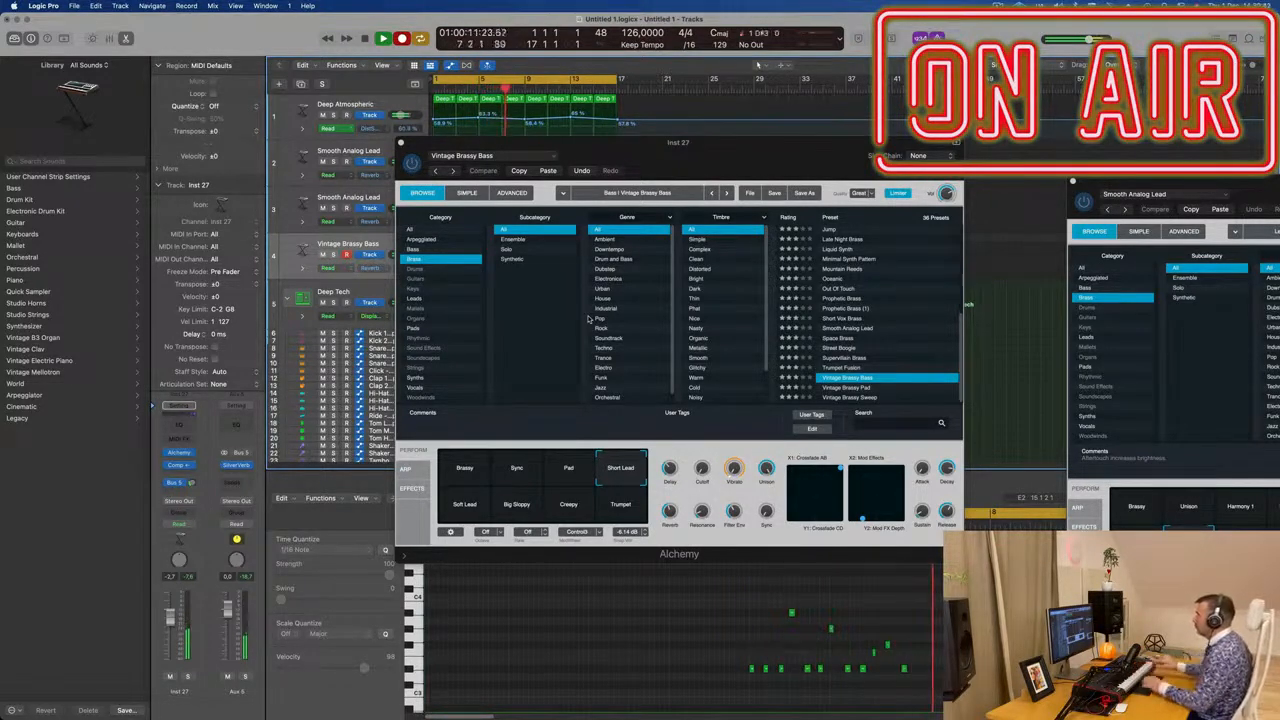
left_click_drag(772, 150, 1164, 113)
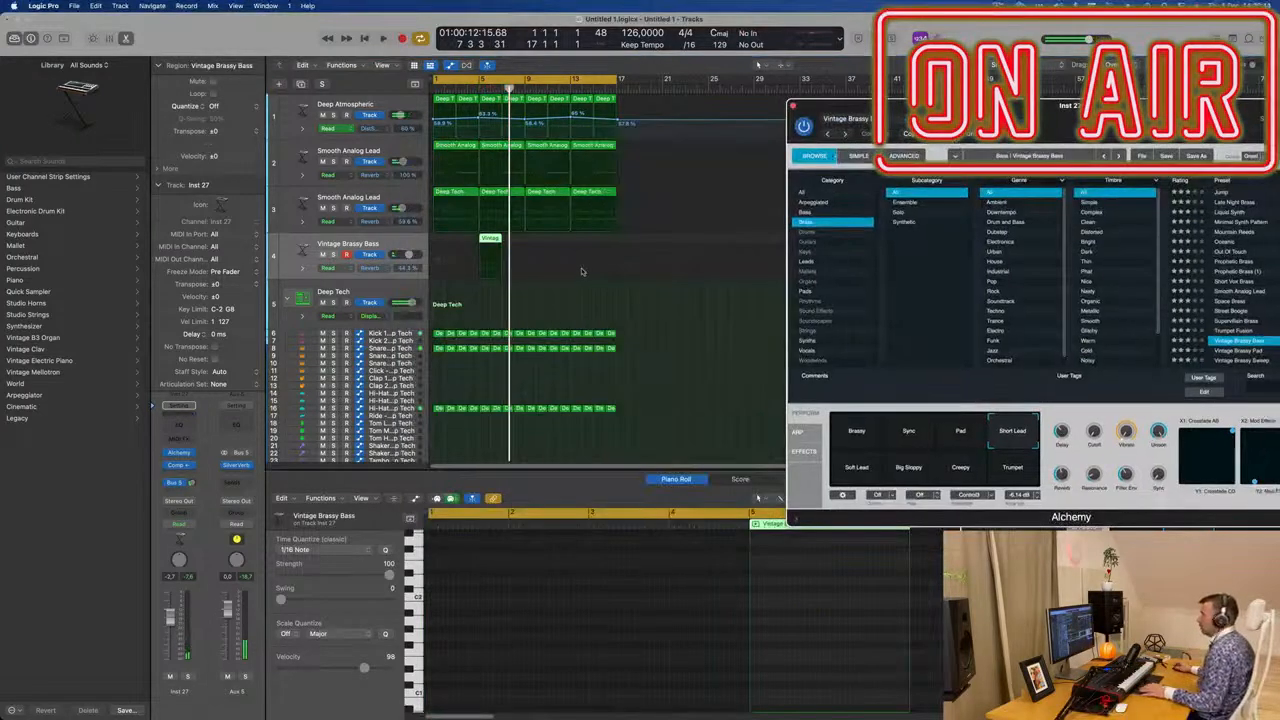
left_click_drag(490, 246, 444, 247)
key("space")
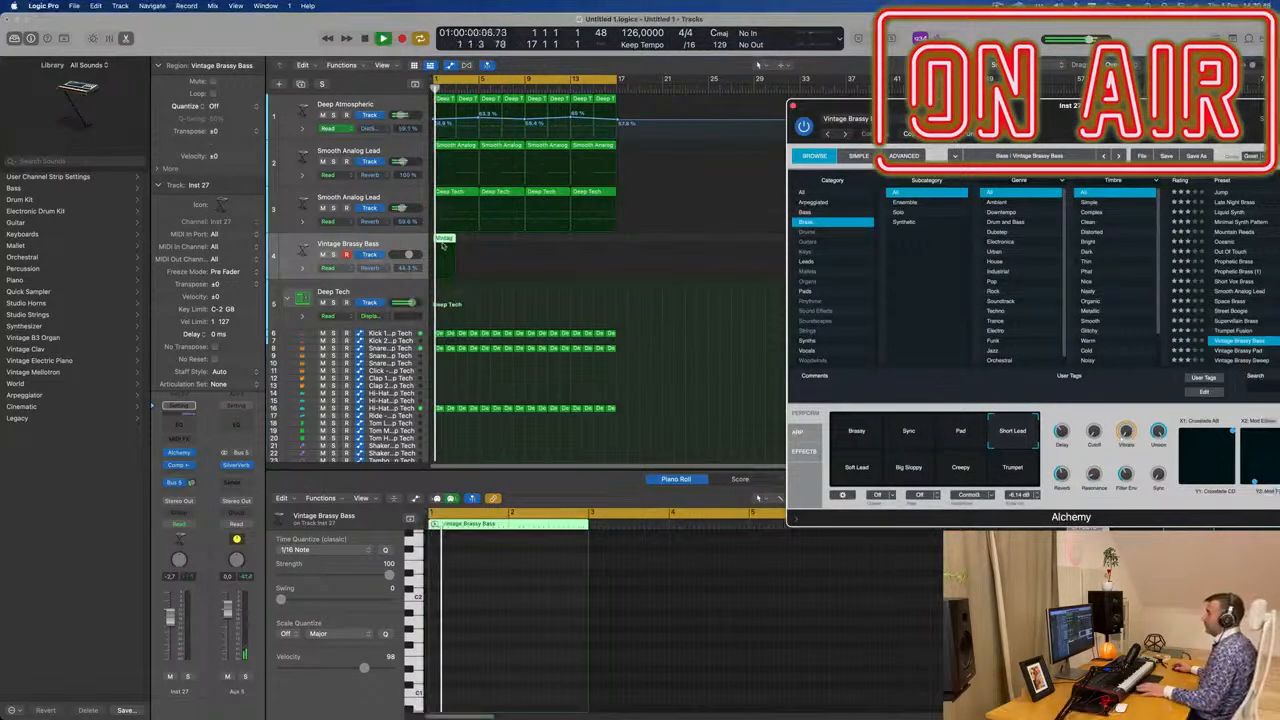
left_click(447, 238)
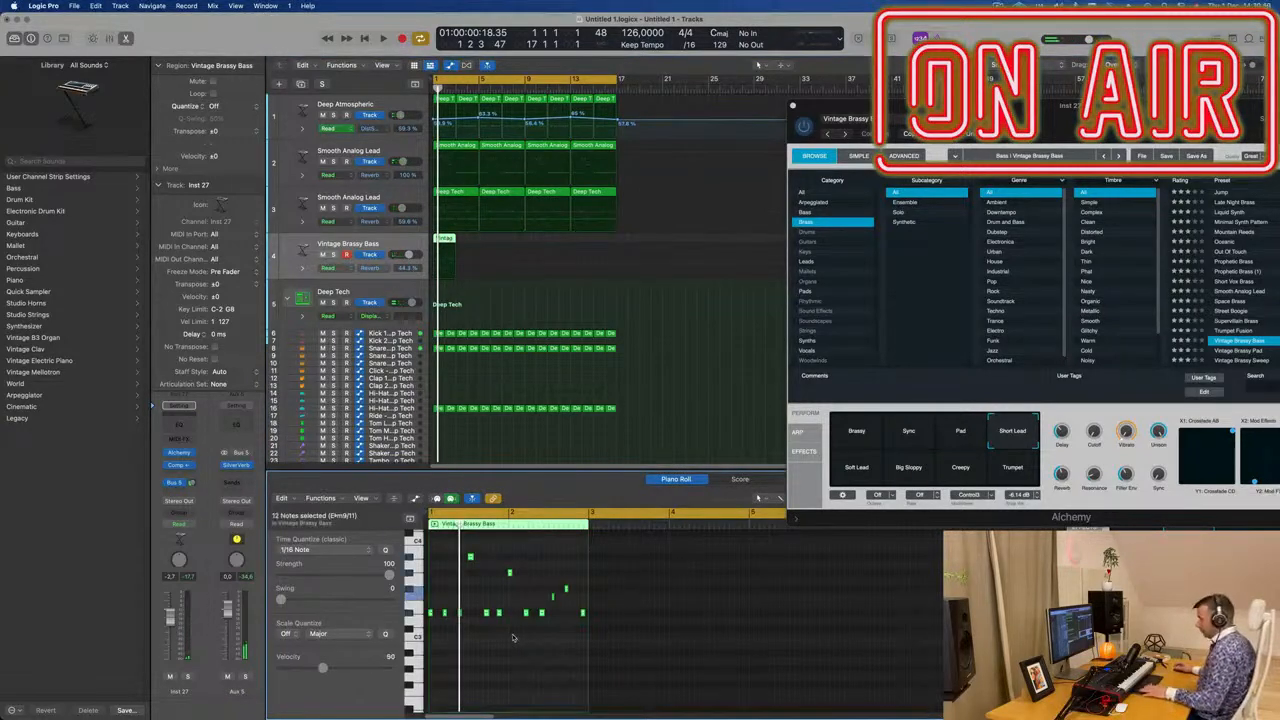
Lengthen the very short note in bar 2 of the Vintage Brassy Bass region to match its neighbouring notes
key("space")
scroll(518, 656, "up", 5)
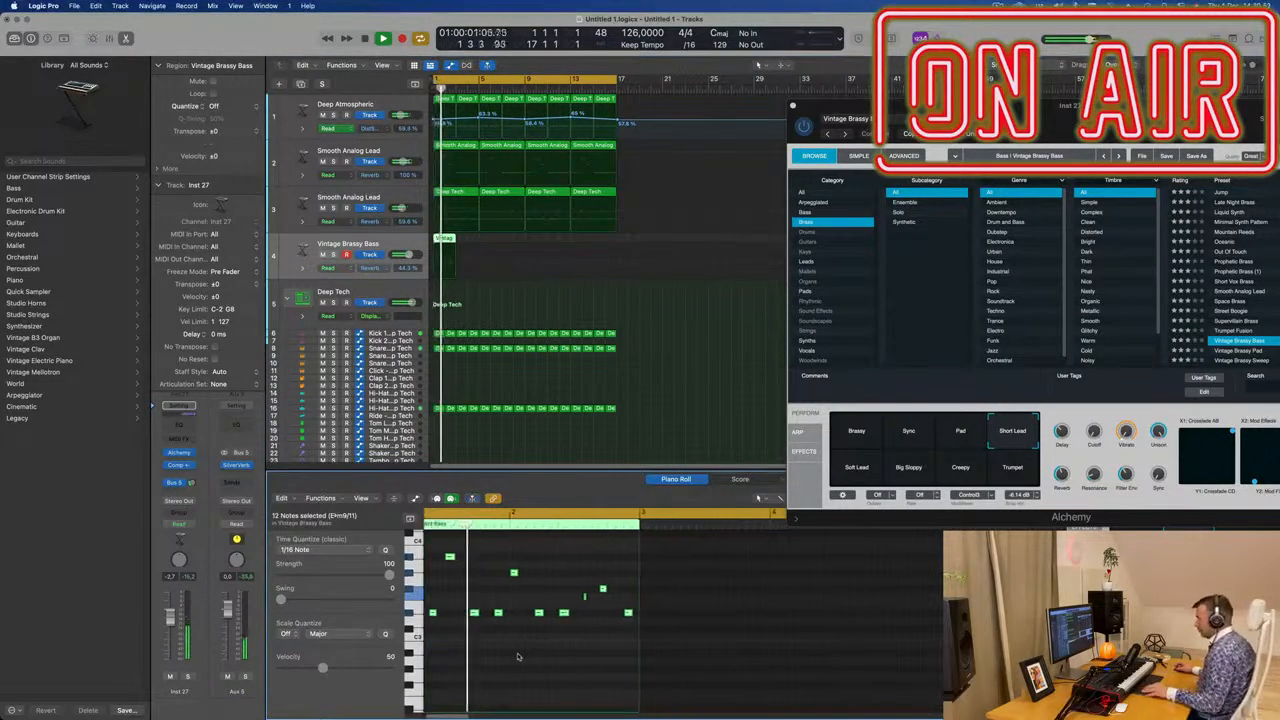
scroll(518, 655, "down", 1)
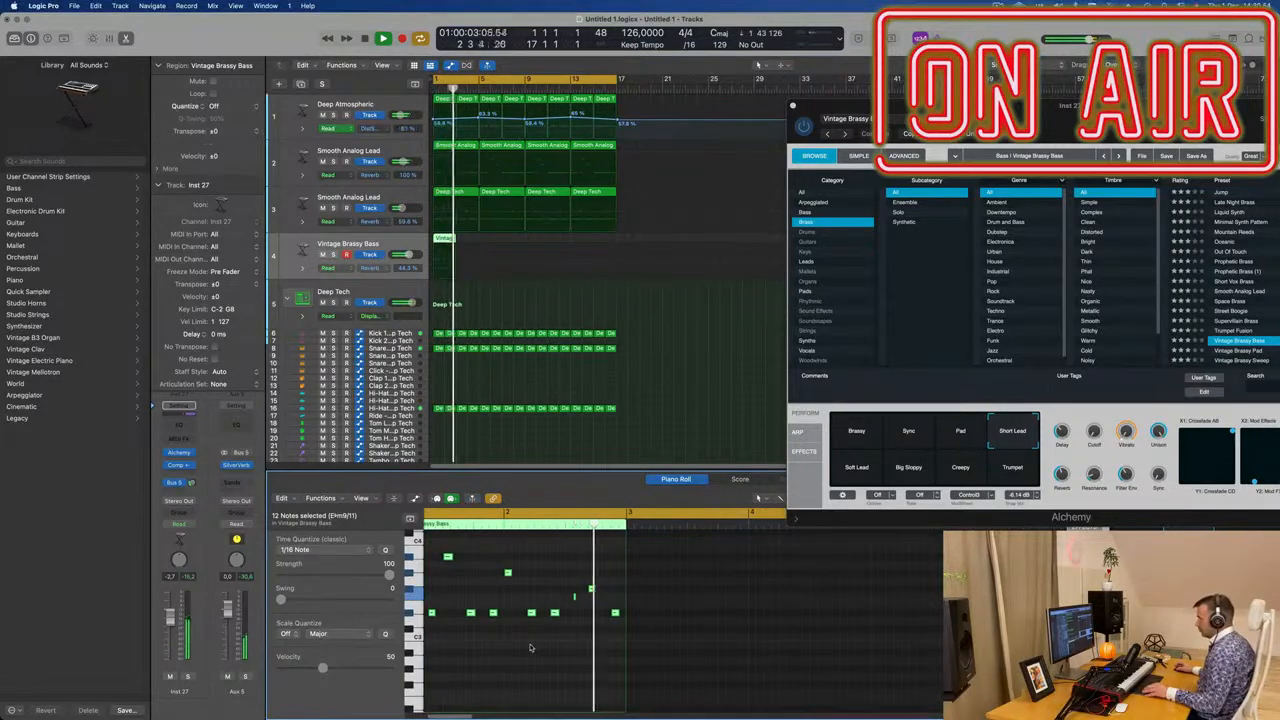
scroll(575, 600, "up", 1)
key("space")
key("space")
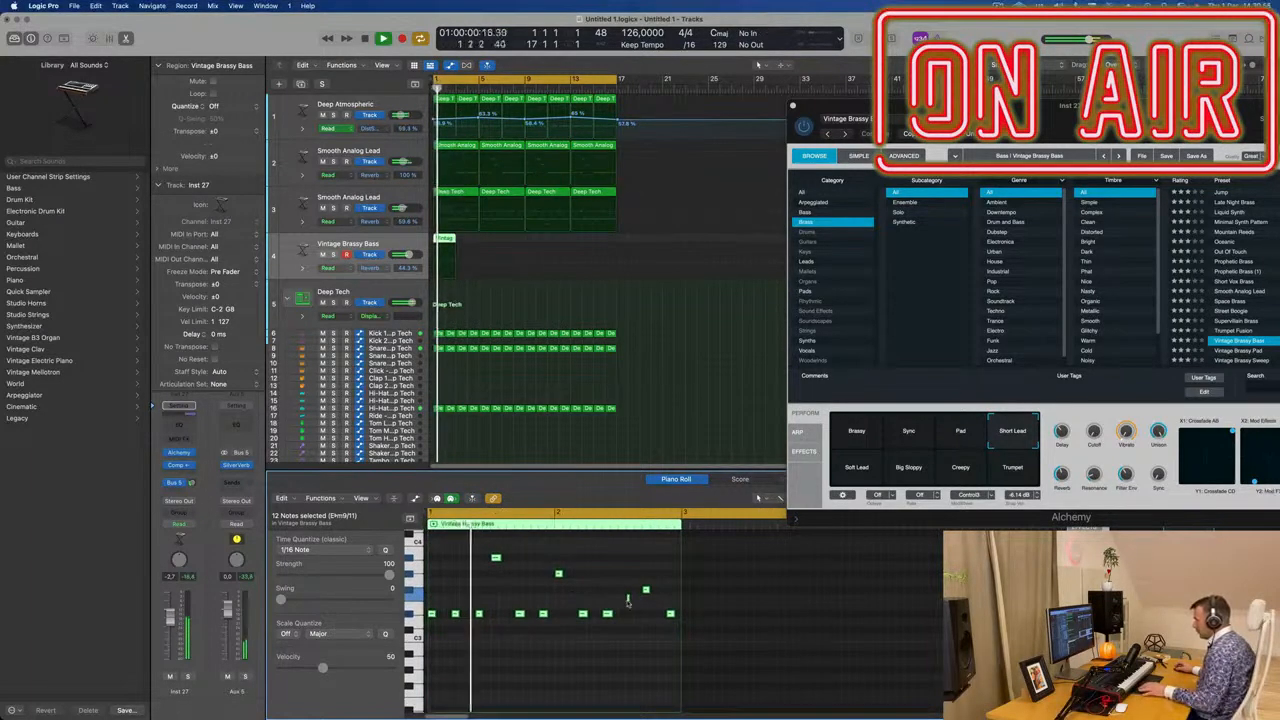
left_click_drag(628, 600, 631, 598)
key("super+z")
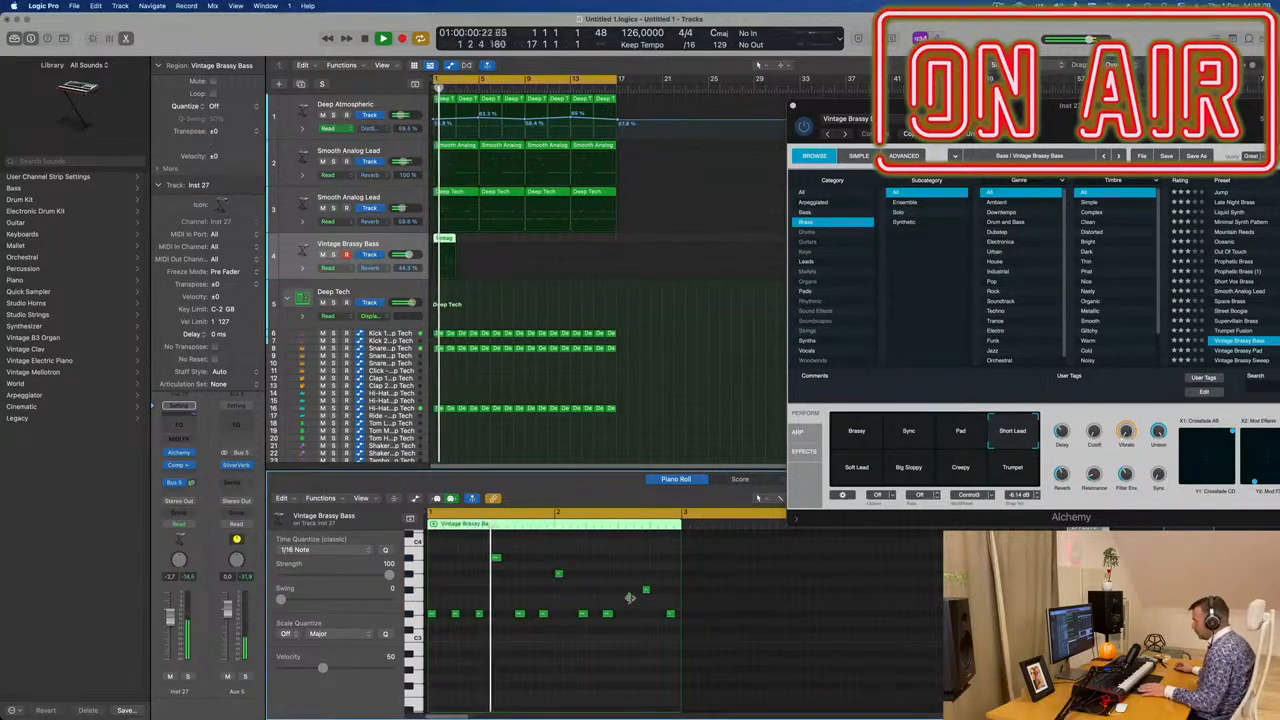
left_click(628, 598)
scroll(579, 586, "down", 1)
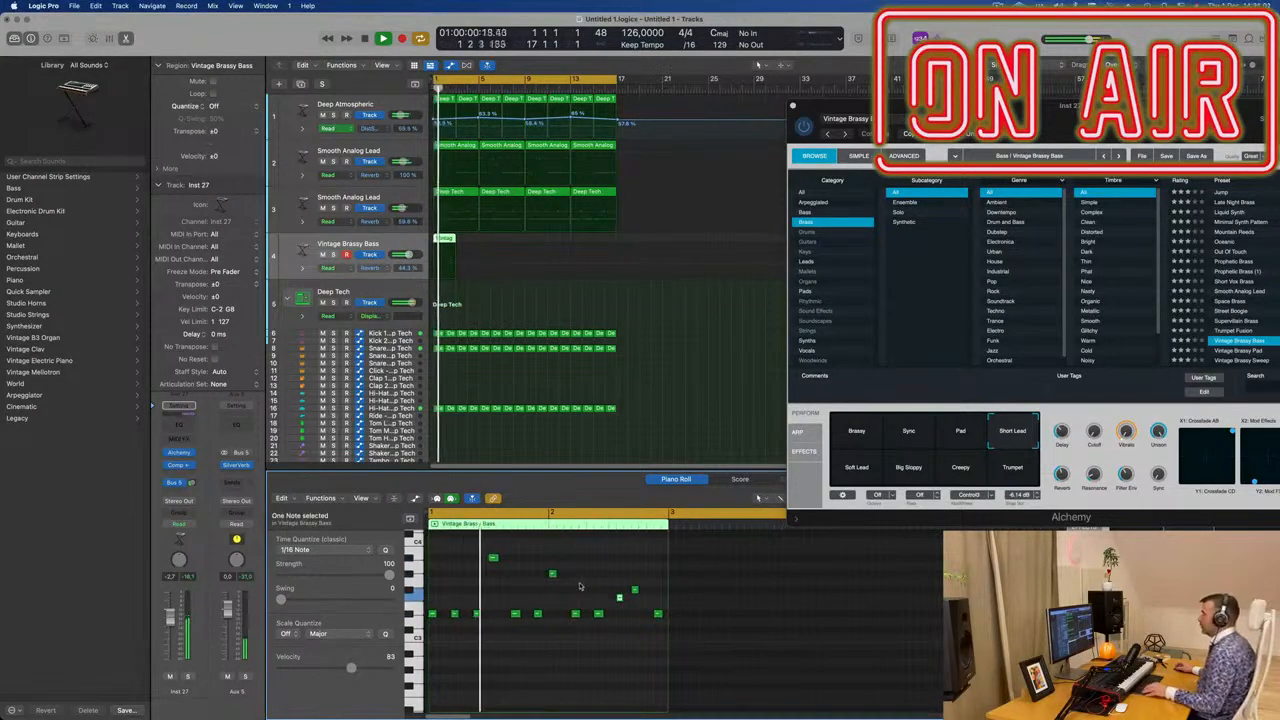
scroll(579, 586, "down", 2)
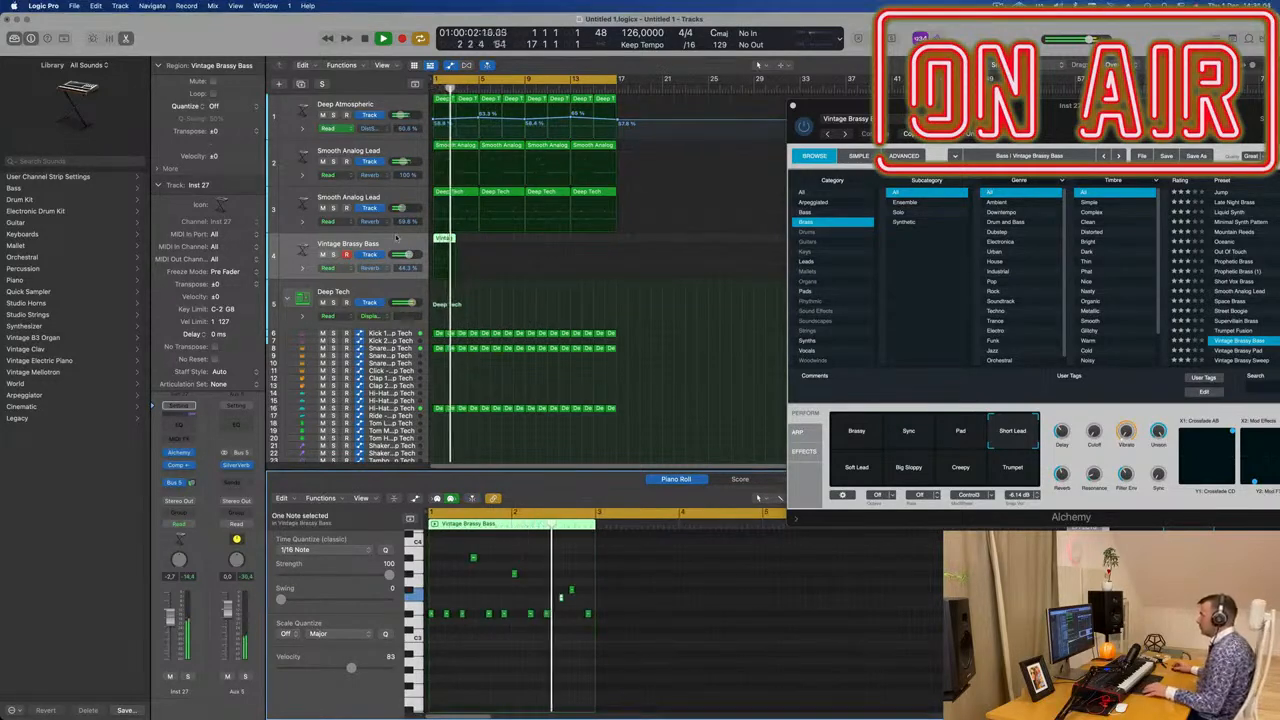
scroll(592, 648, "up", 3)
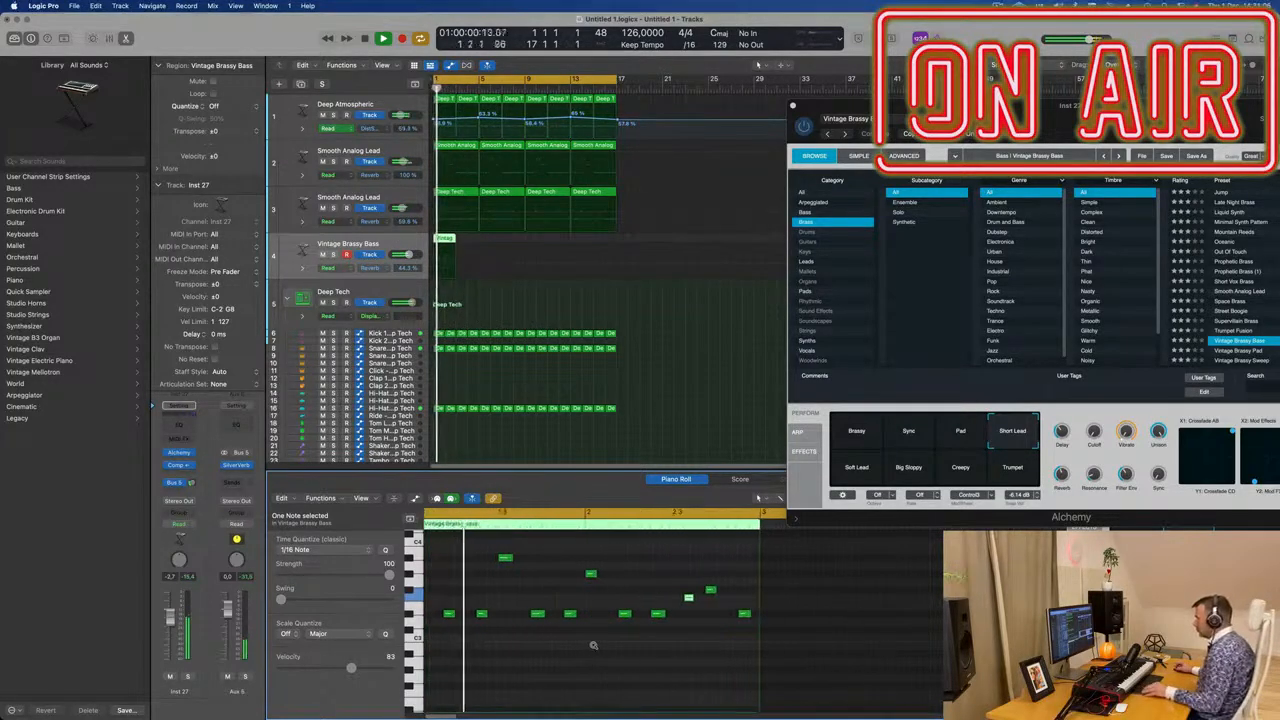
scroll(593, 648, "down", 1)
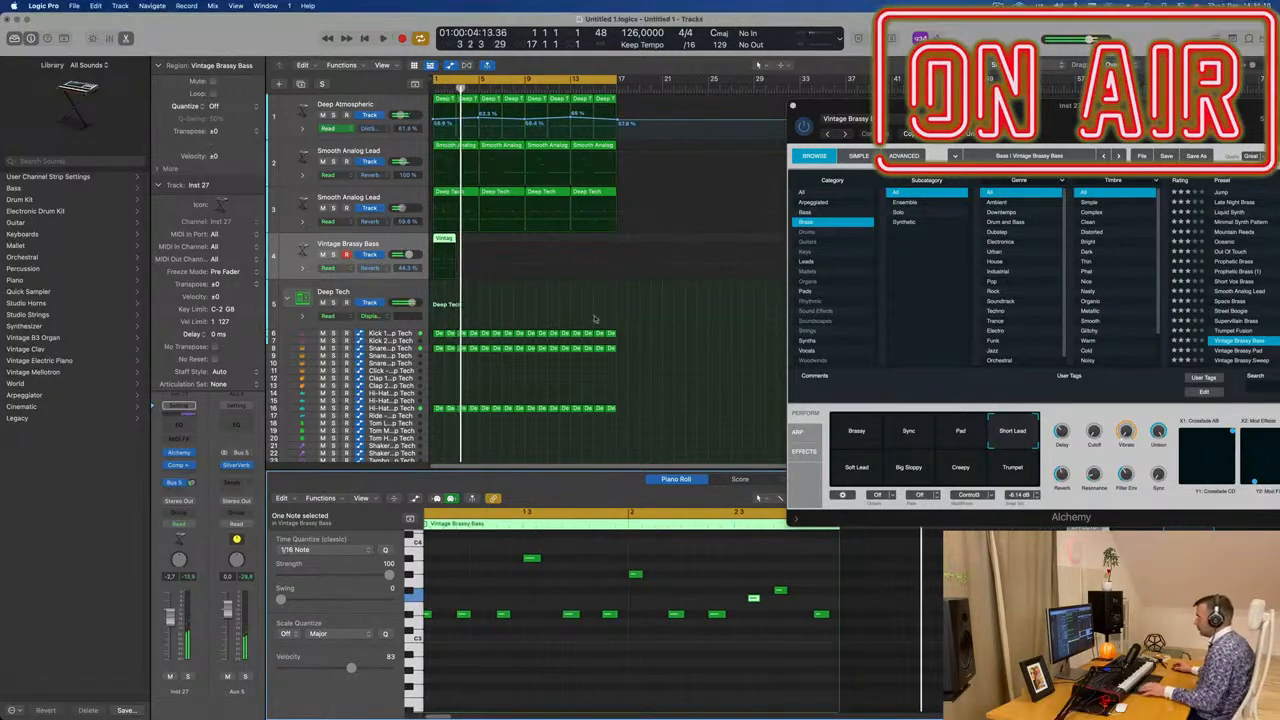
Repeat the two-bar Vintage Brassy Bass region until its copies fill bars 1 to 16 of the track
key("Return")
left_click_drag(491, 243, 426, 243)
key("super+r")
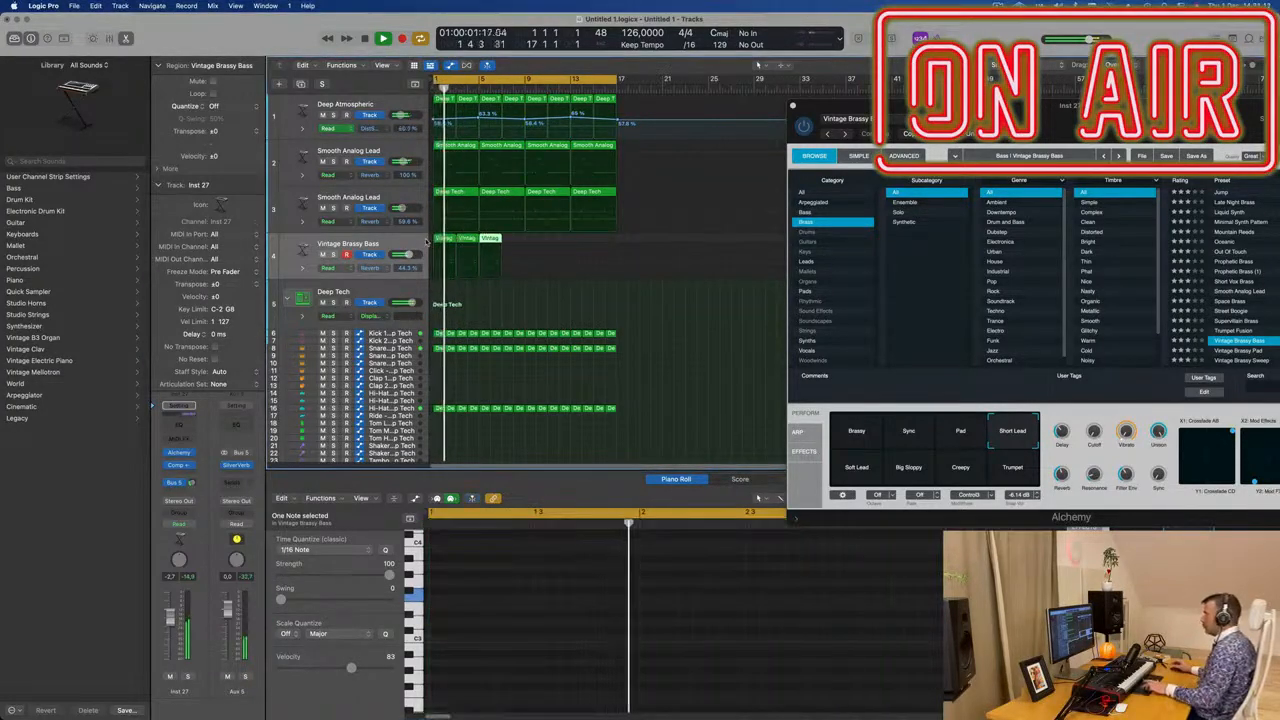
key("super+r")
key("super+r")
key("super+r")
key("super+r")
key("super+r")
key("super+r")
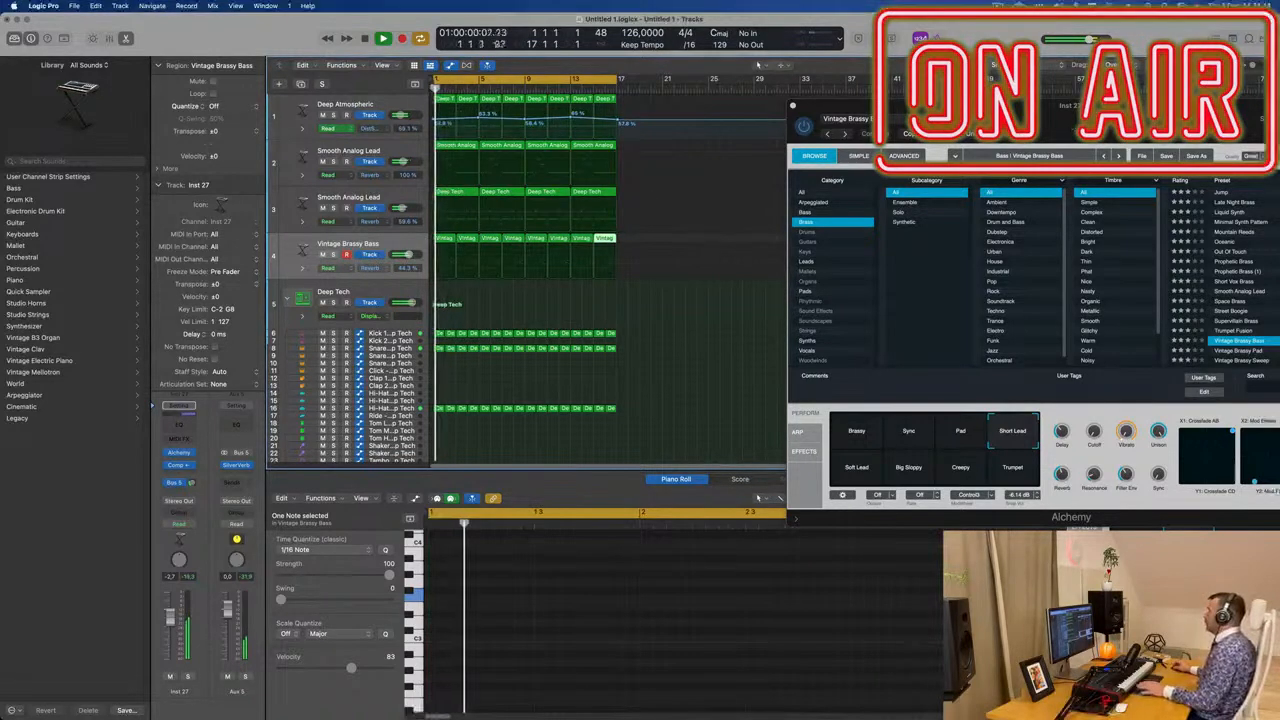
Add a Channel EQ to the Vintage Brassy Bass track and enable its high cut at about 870 Hz with a 36 dB/Oct slope
left_click_drag(1109, 115, 752, 138)
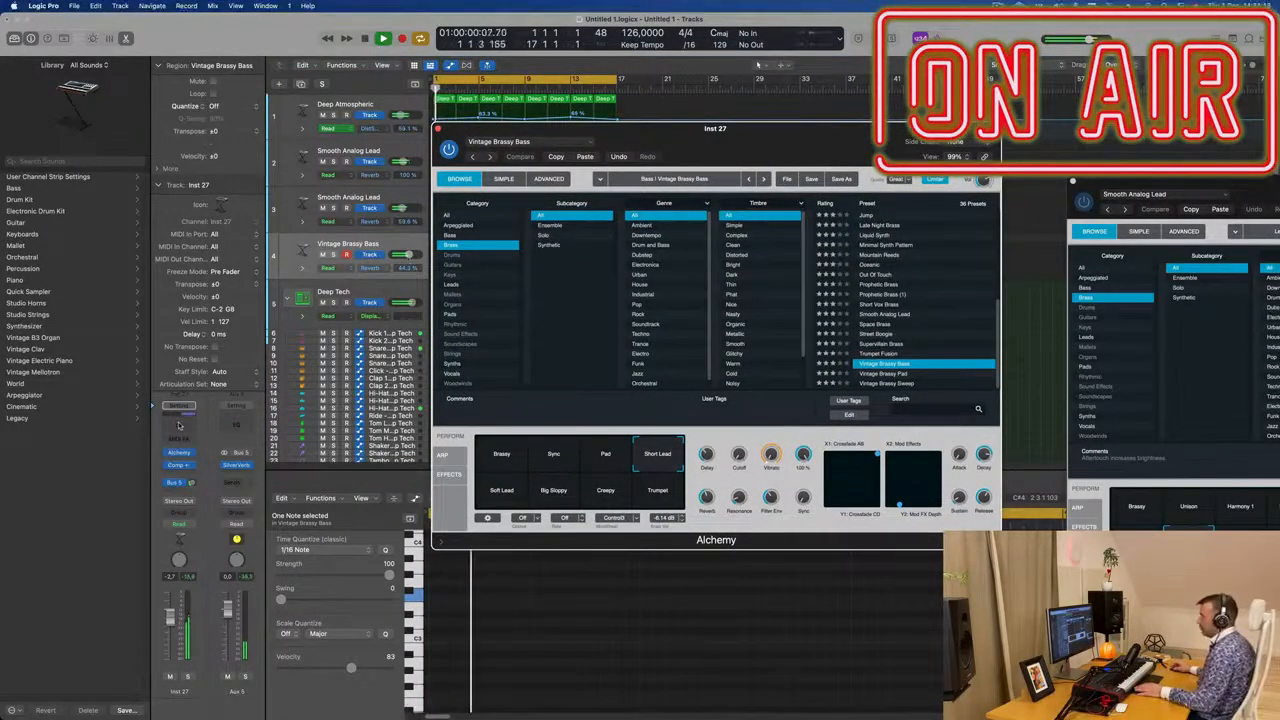
left_click(179, 424)
left_click(884, 192)
key("space")
left_click_drag(895, 296, 712, 290)
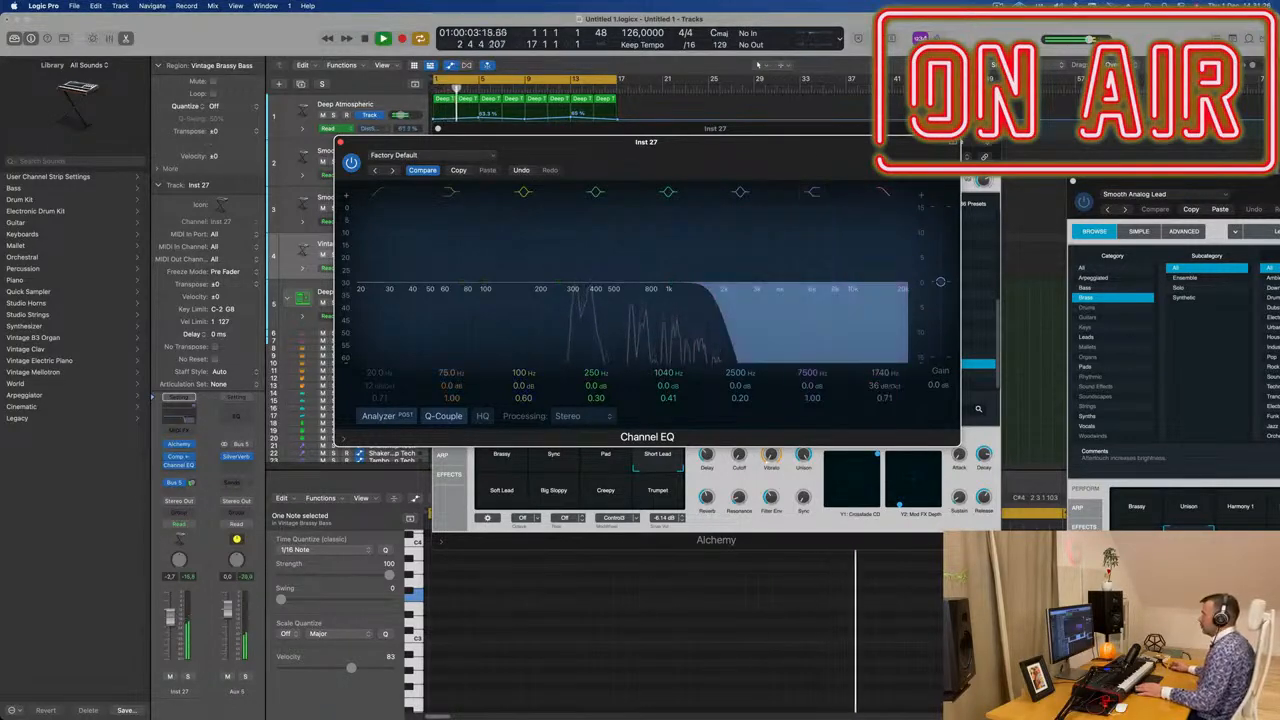
left_click_drag(800, 142, 966, 131)
left_click_drag(881, 288, 889, 288)
left_click_drag(1050, 360, 1050, 372)
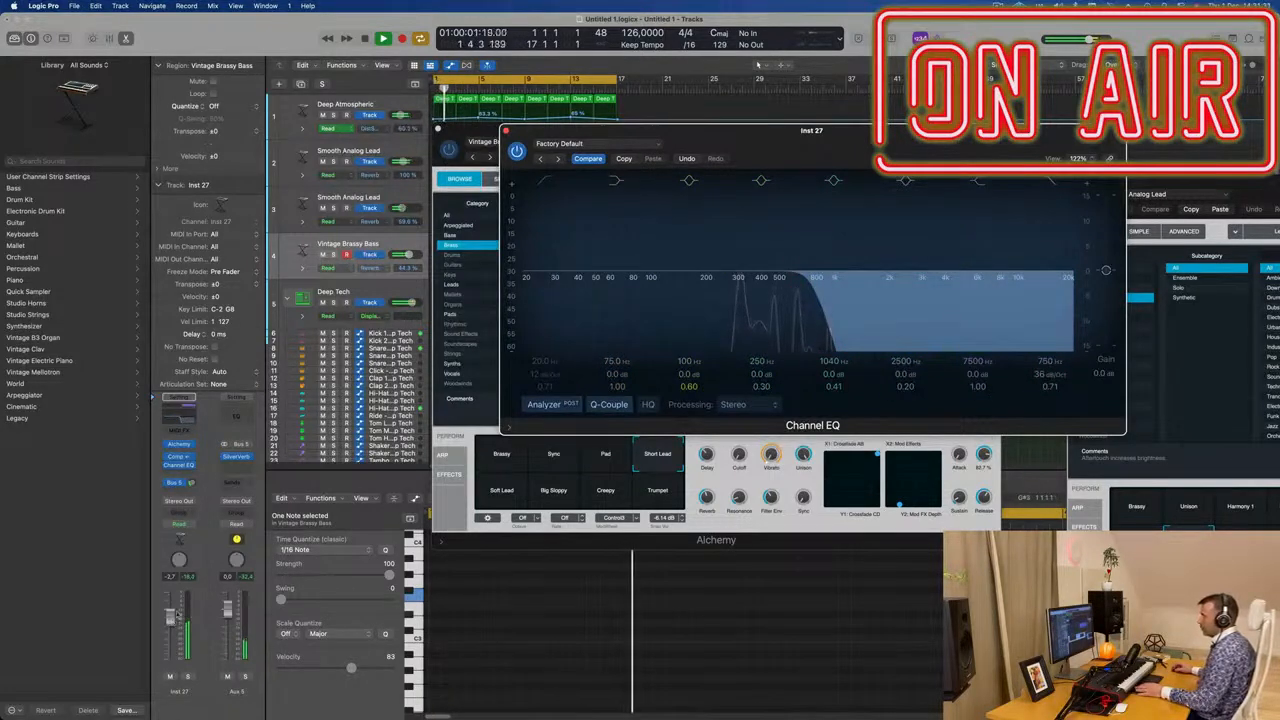
Set the Cutoff of the Vintage Brassy Bass Alchemy patch to about 11.4 %
left_click_drag(620, 131, 855, 121)
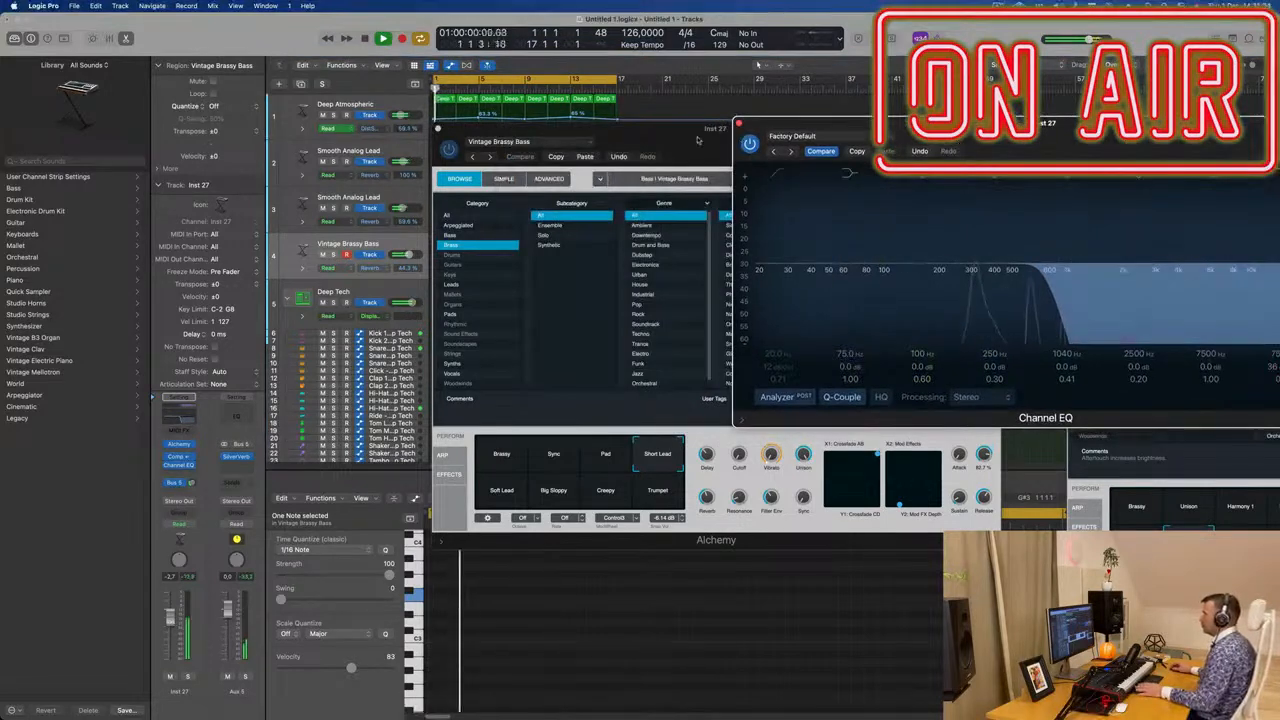
left_click_drag(698, 140, 724, 230)
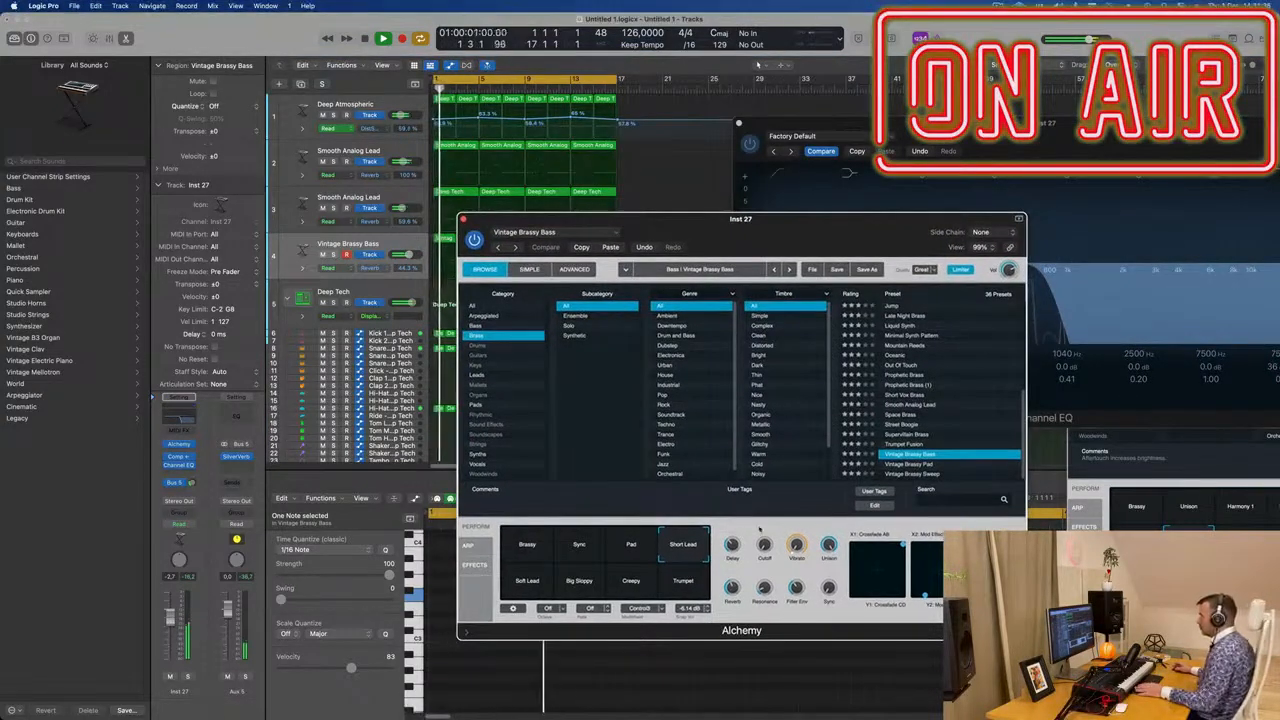
left_click_drag(764, 546, 765, 544)
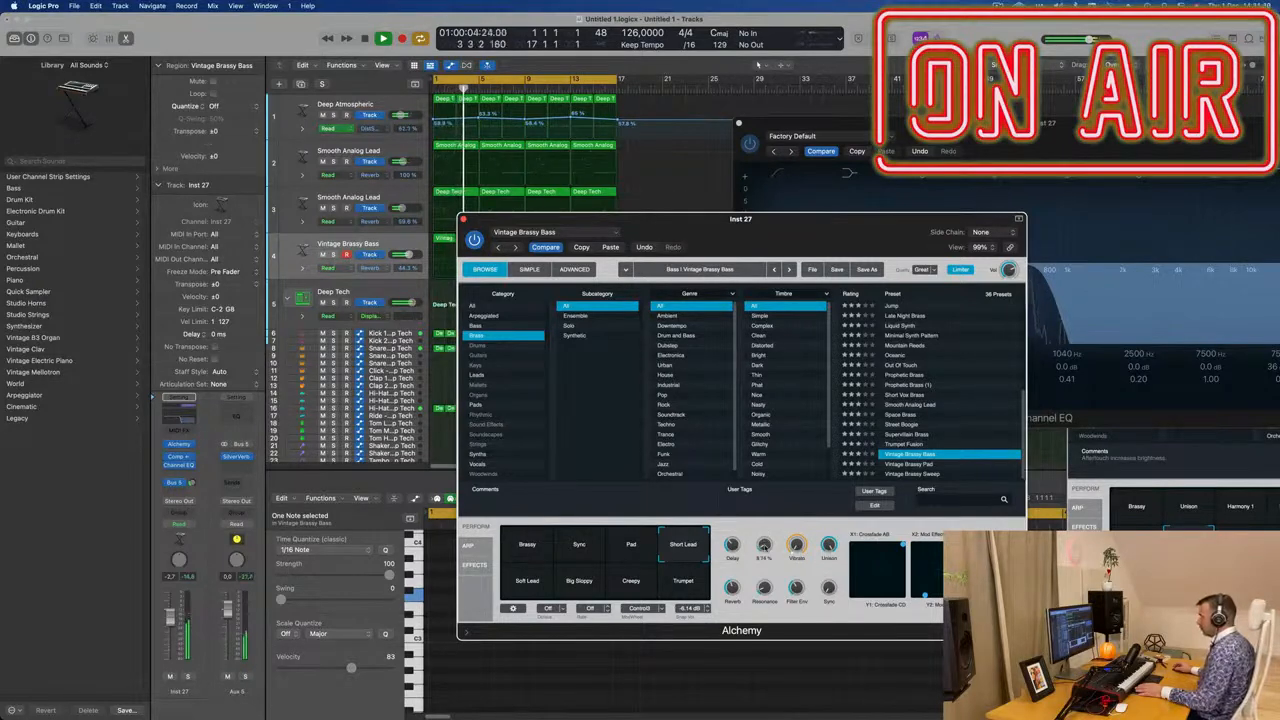
left_click_drag(678, 218, 688, 316)
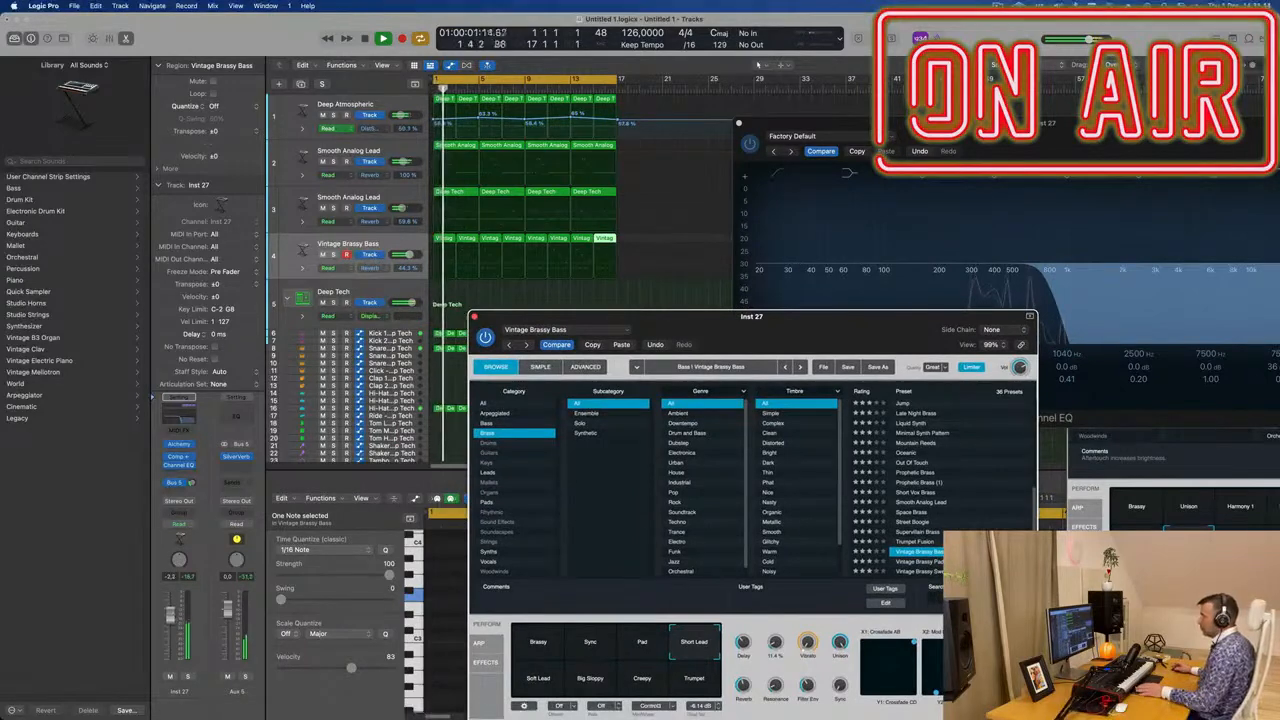
left_click(684, 264)
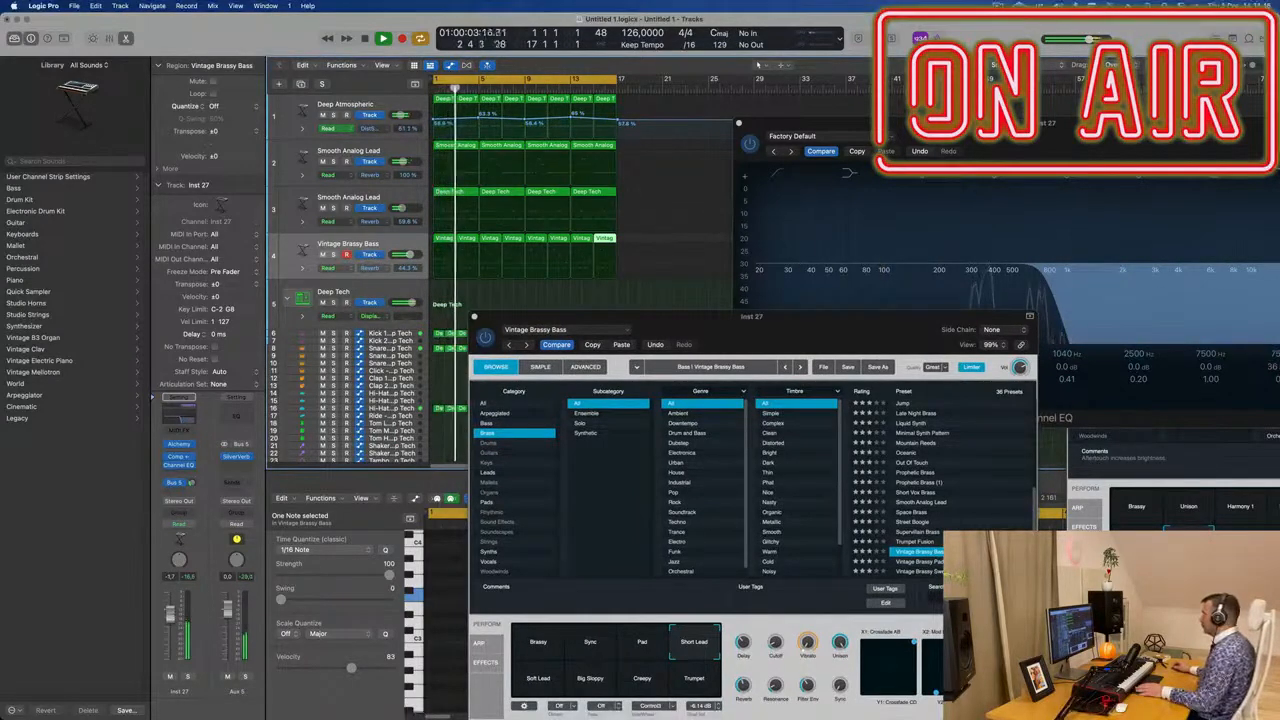
Enable the Channel EQ's low cut at about 272 Hz with a 36 dB/Oct slope on the Vintage Brassy Bass track
left_click_drag(1110, 123, 849, 129)
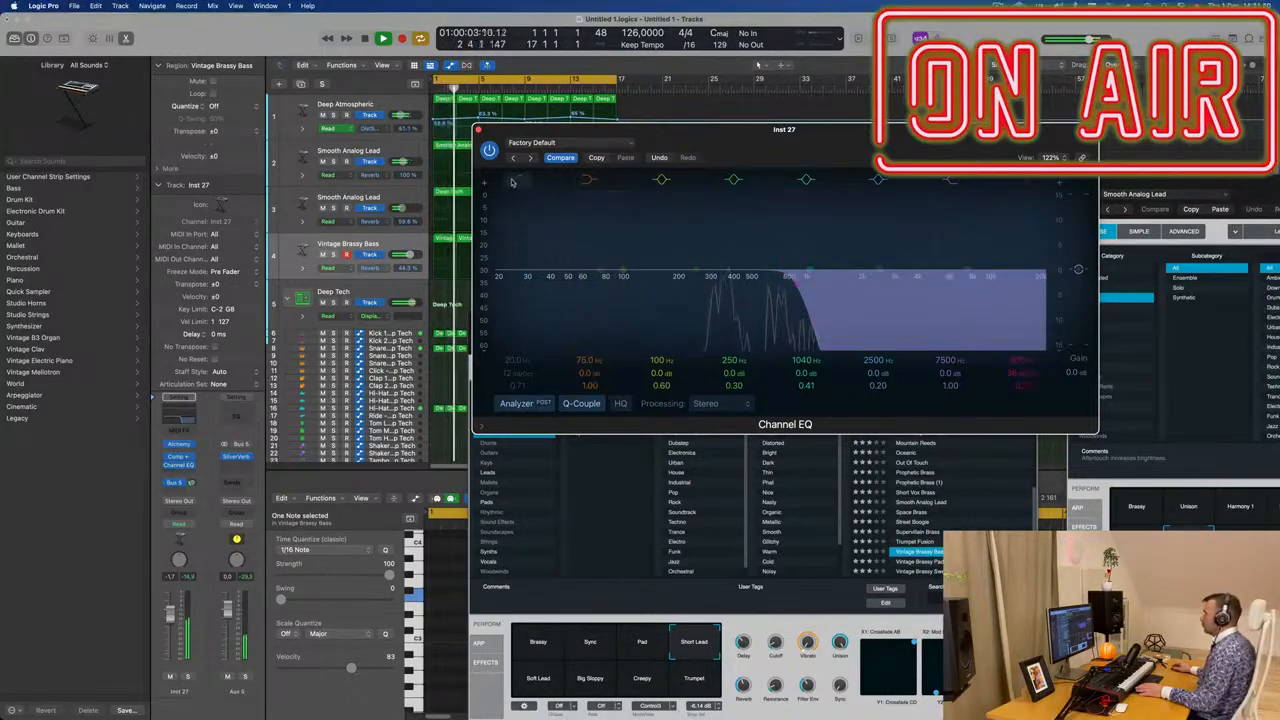
left_click_drag(532, 260, 622, 281)
left_click_drag(518, 378, 518, 320)
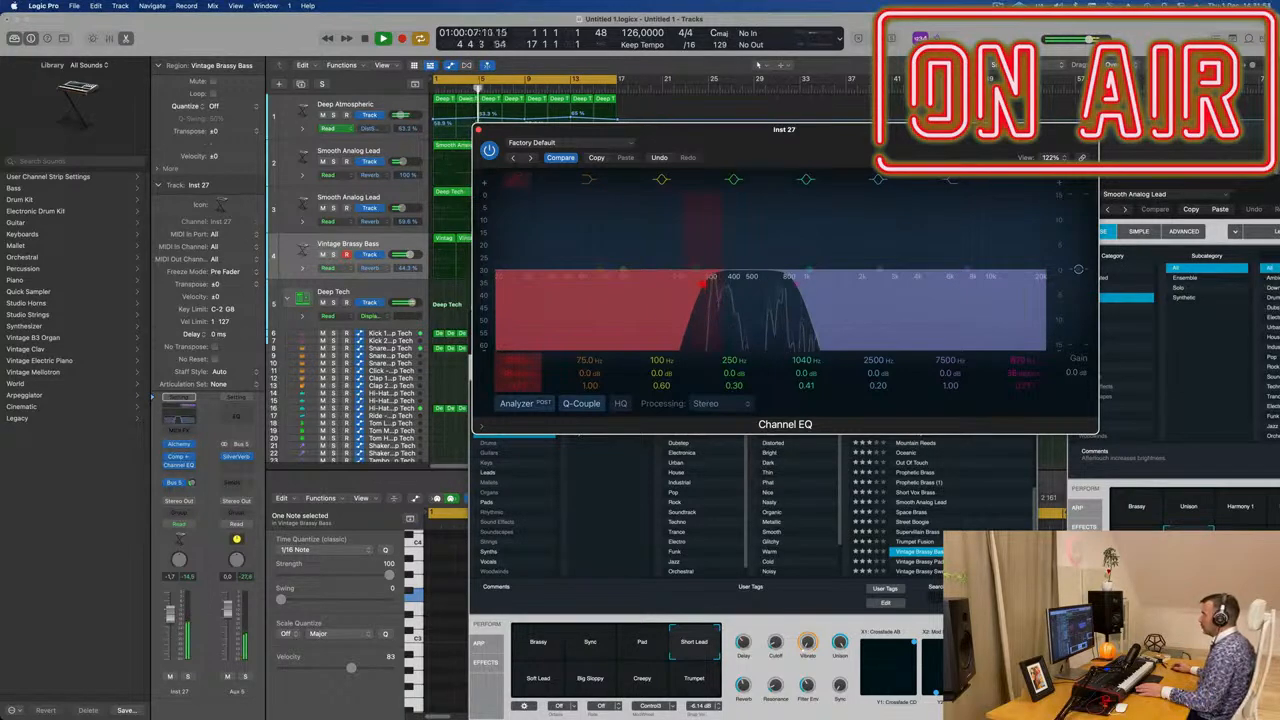
Move the Channel EQ and Alchemy windows of the Vintage Brassy Bass track out of the way and close both
left_click_drag(753, 149, 312, 96)
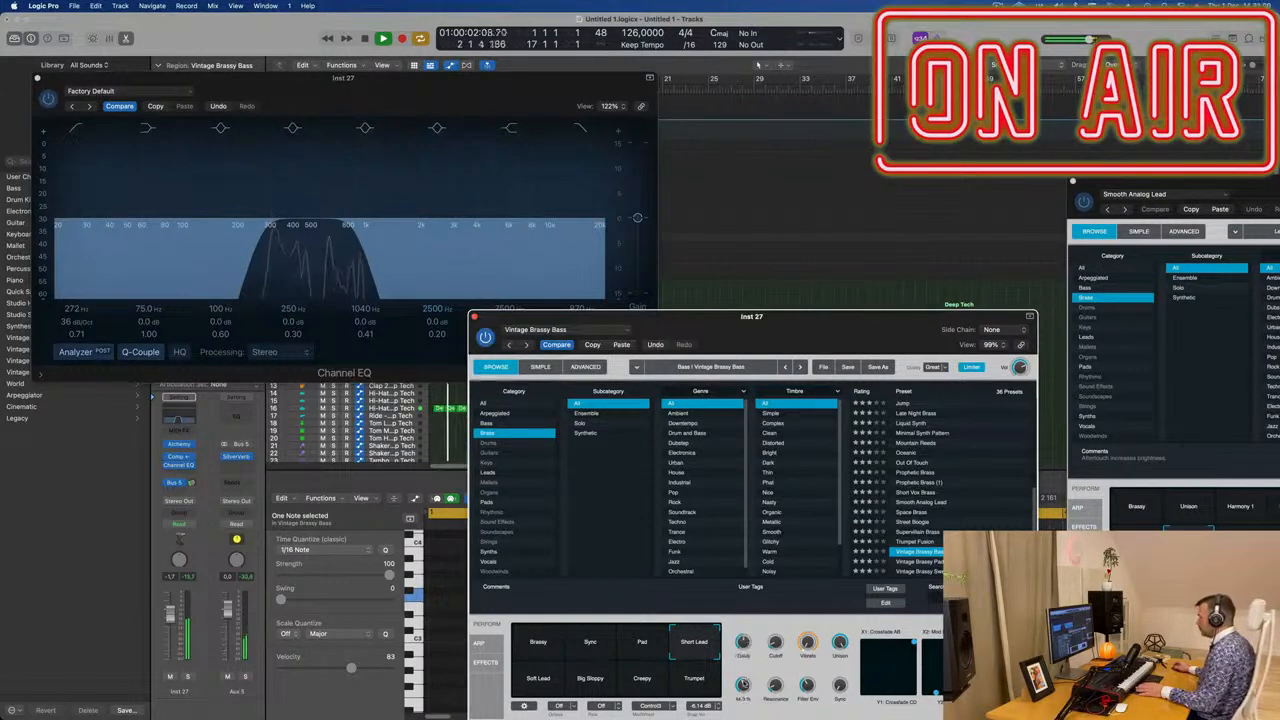
left_click_drag(783, 317, 923, 279)
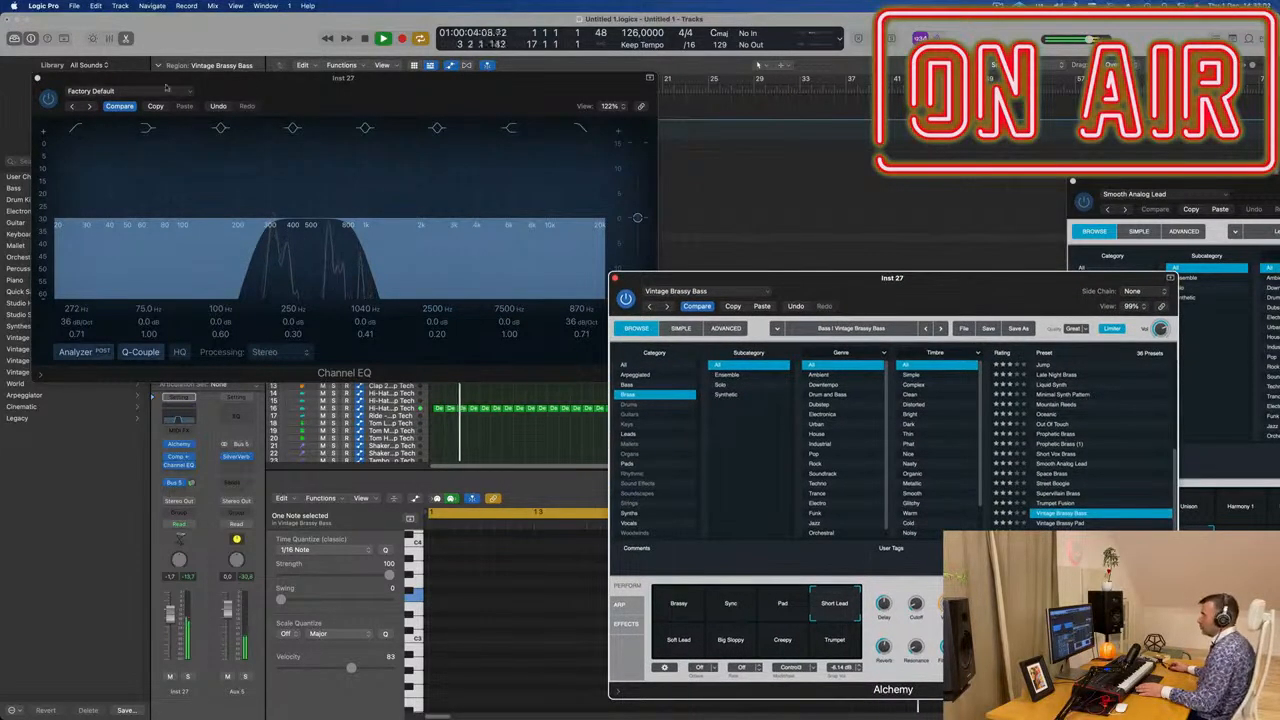
left_click(37, 79)
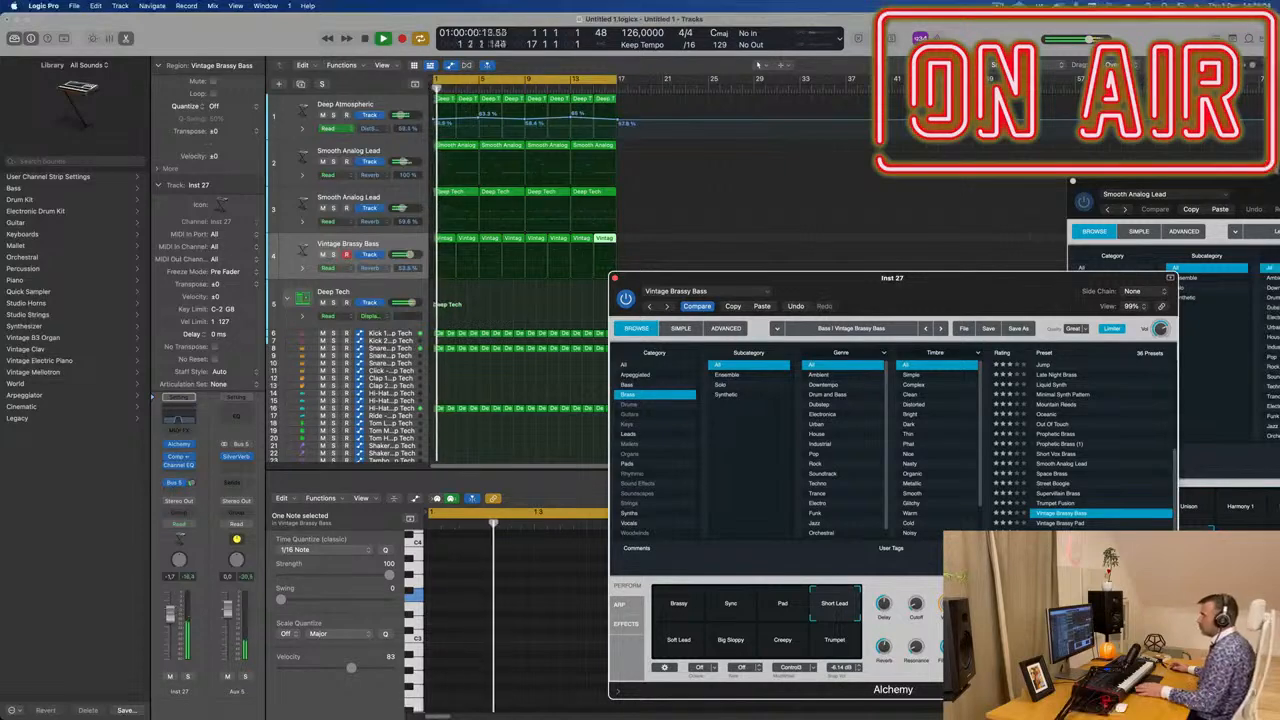
left_click_drag(979, 299, 734, 360)
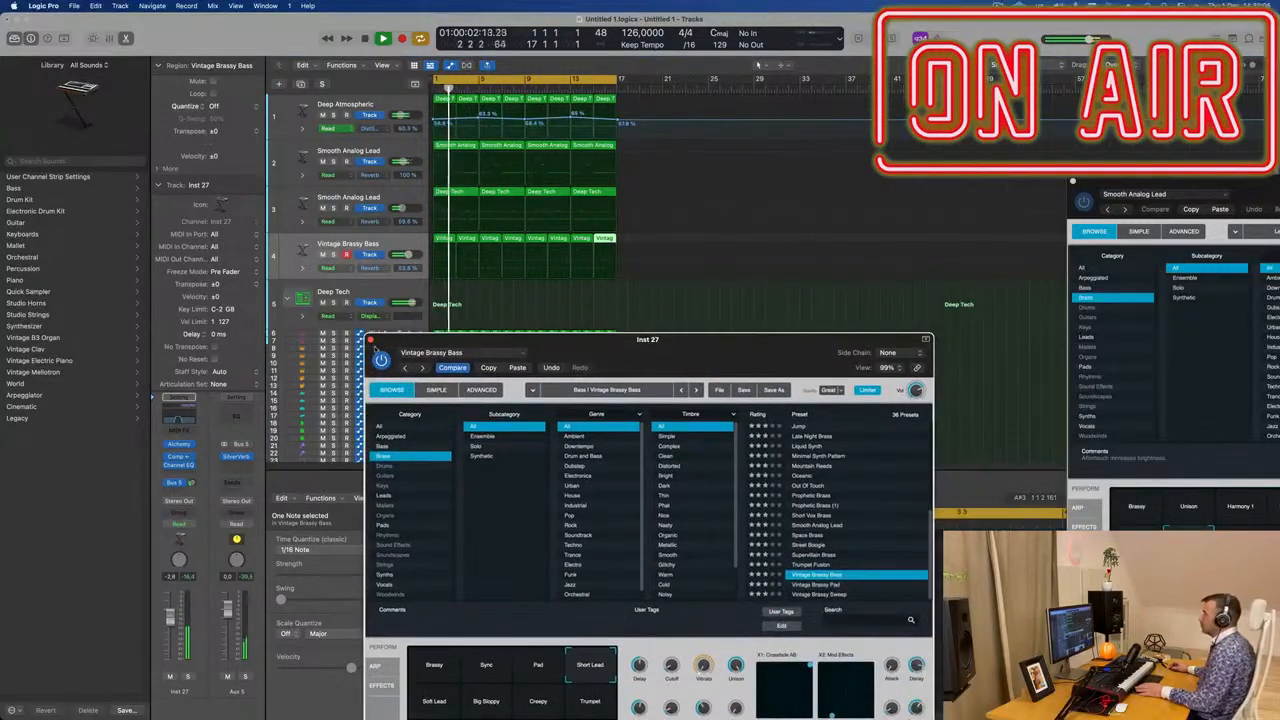
left_click(370, 341)
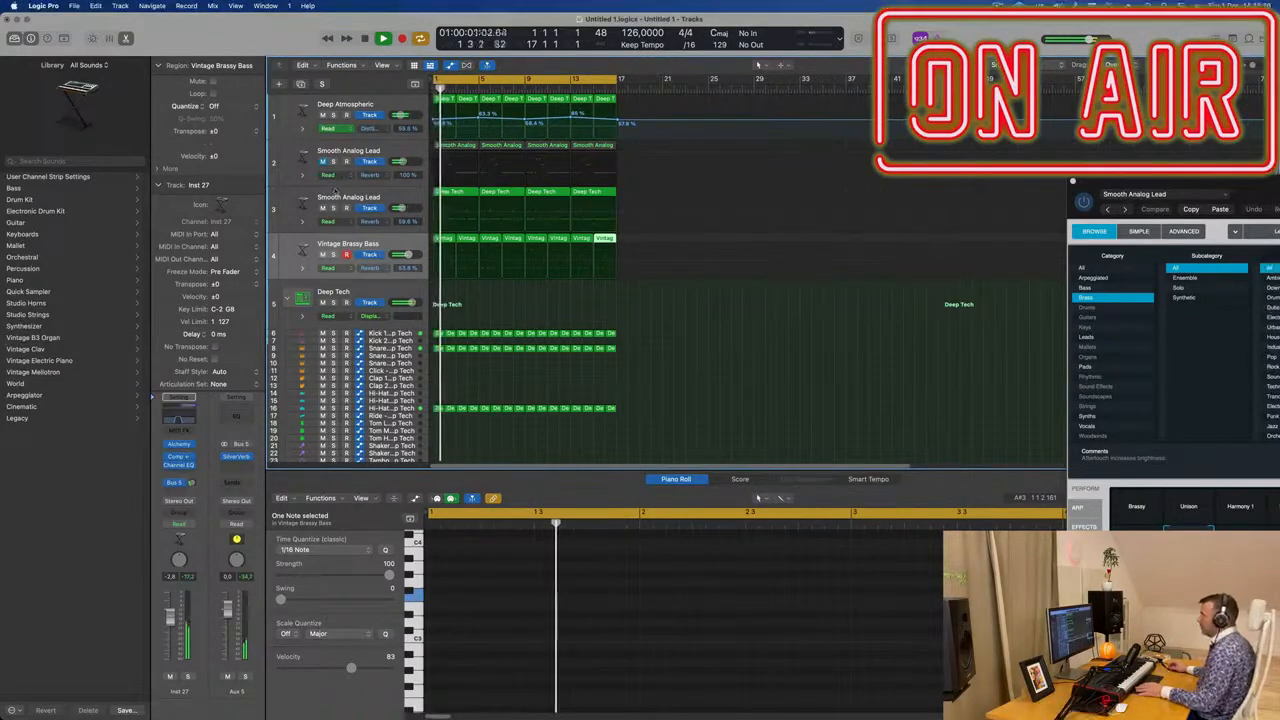
Select all regions on the Vintage Brassy Bass track with the arrangement enlarged horizontally
key("super+Right")
key("super+Right")
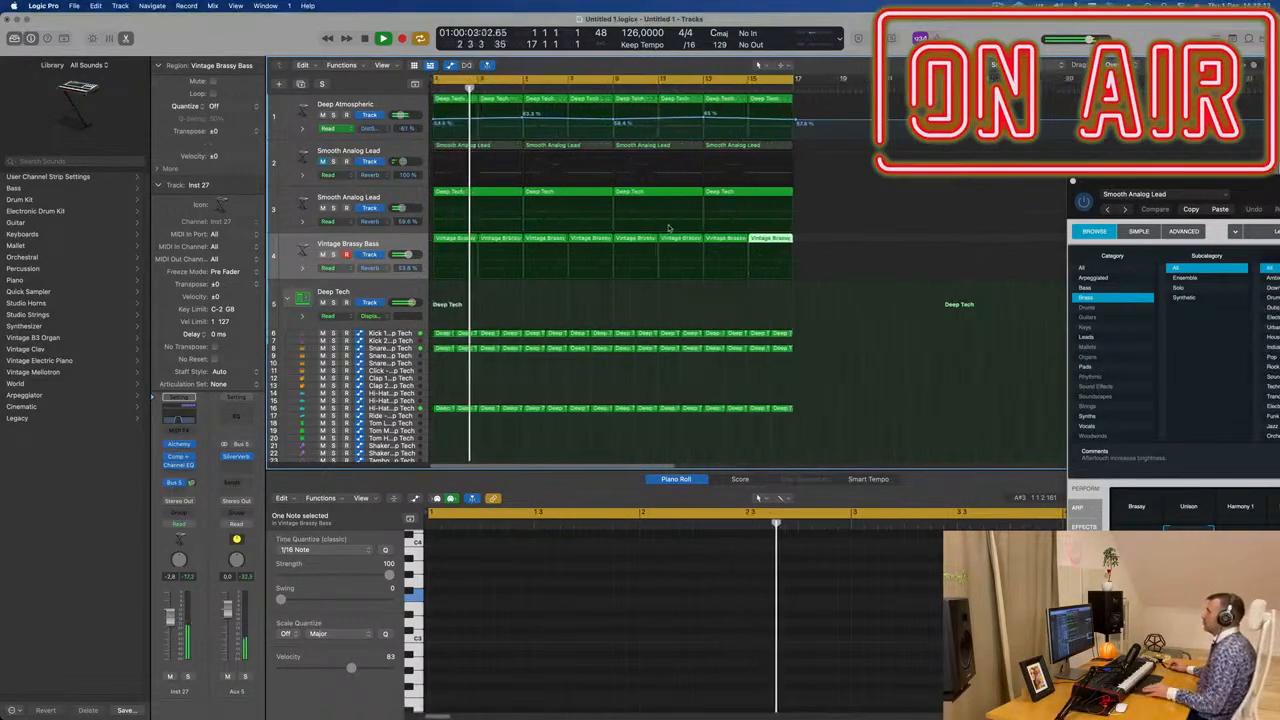
left_click(424, 236)
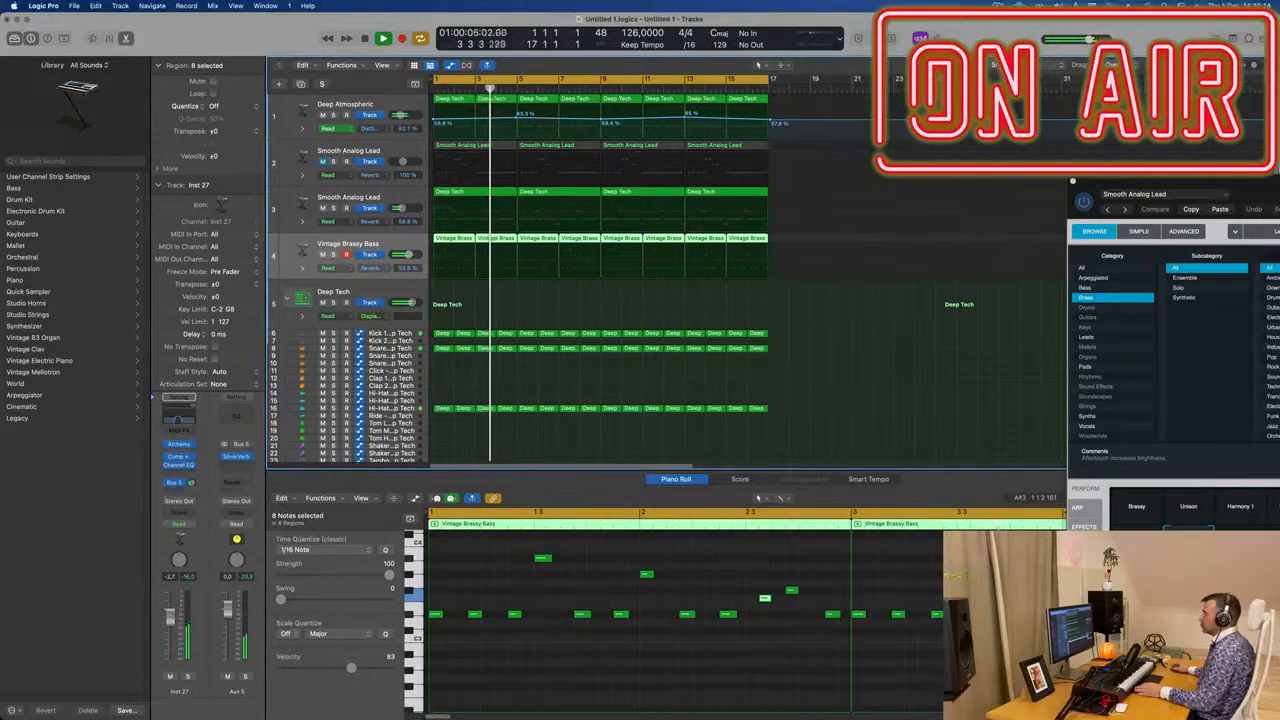
scroll(468, 380, "down", 3)
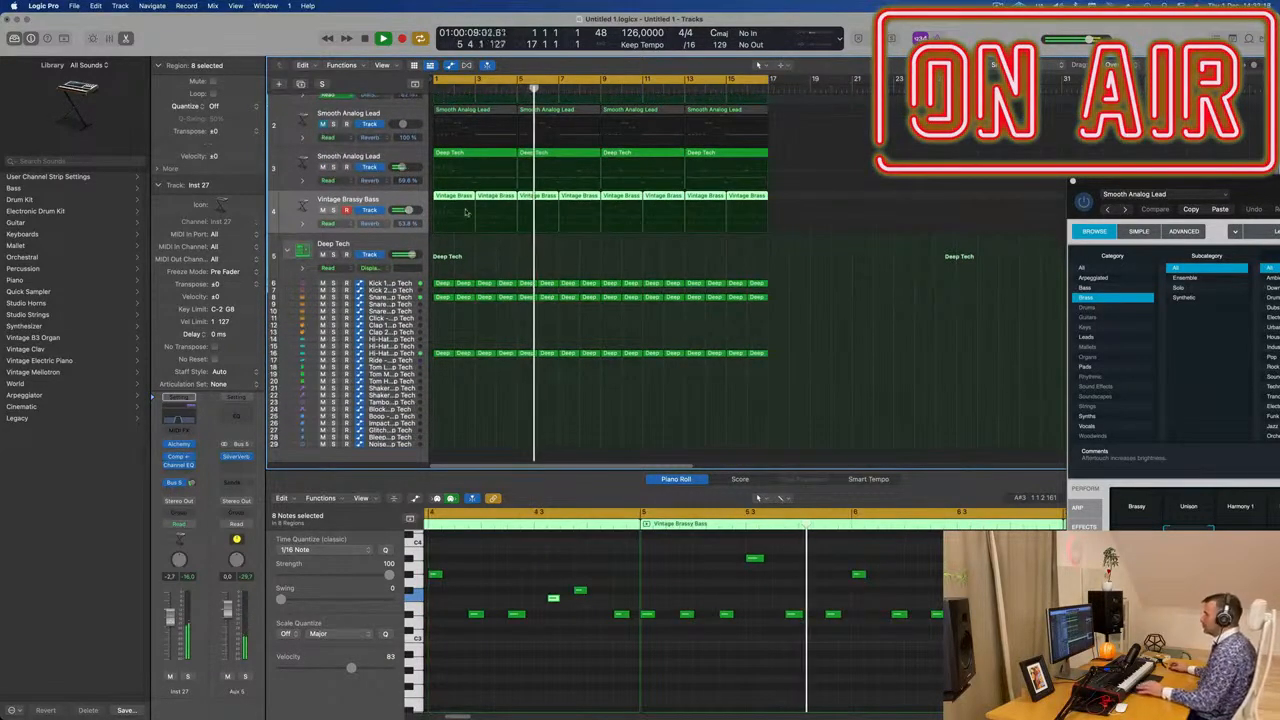
Audition track 3, the Smooth Analog Lead with the Deep Tech regions, in solo and select the track with solo off
left_click(334, 167)
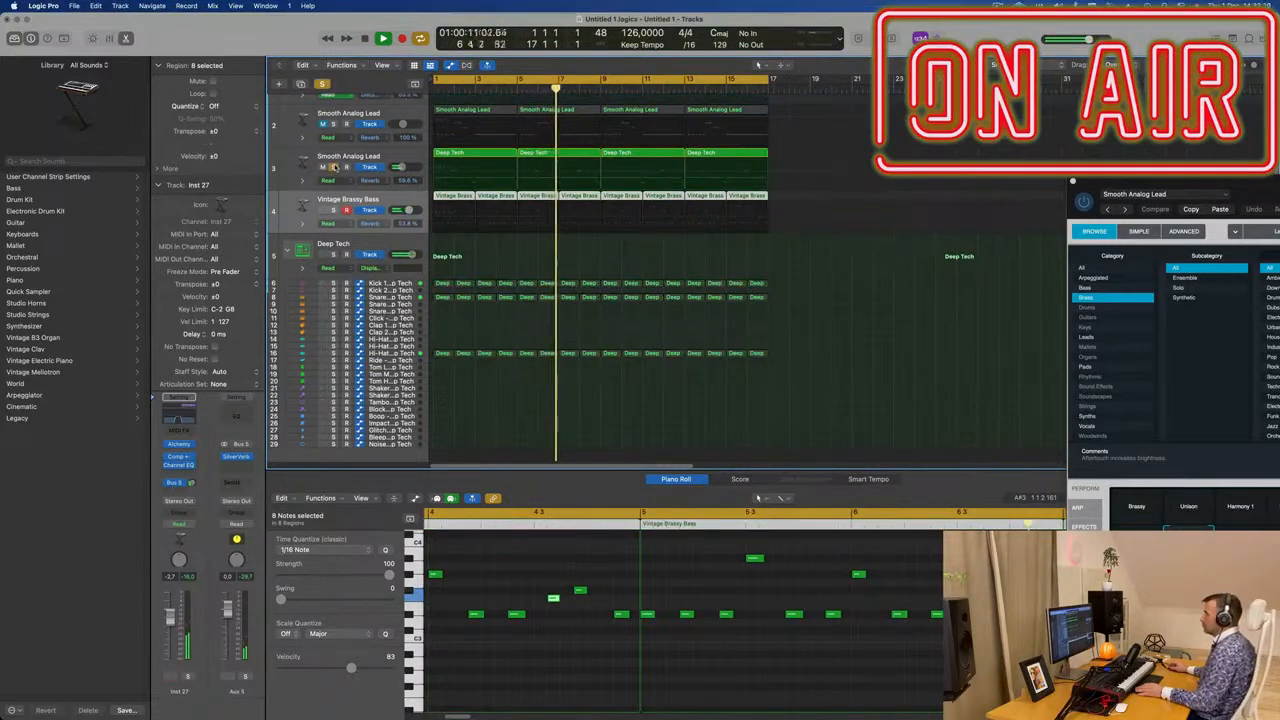
left_click(334, 167)
left_click(397, 155)
Restart playback from the beginning of the project and hide the open plug-in windows
key("Return")
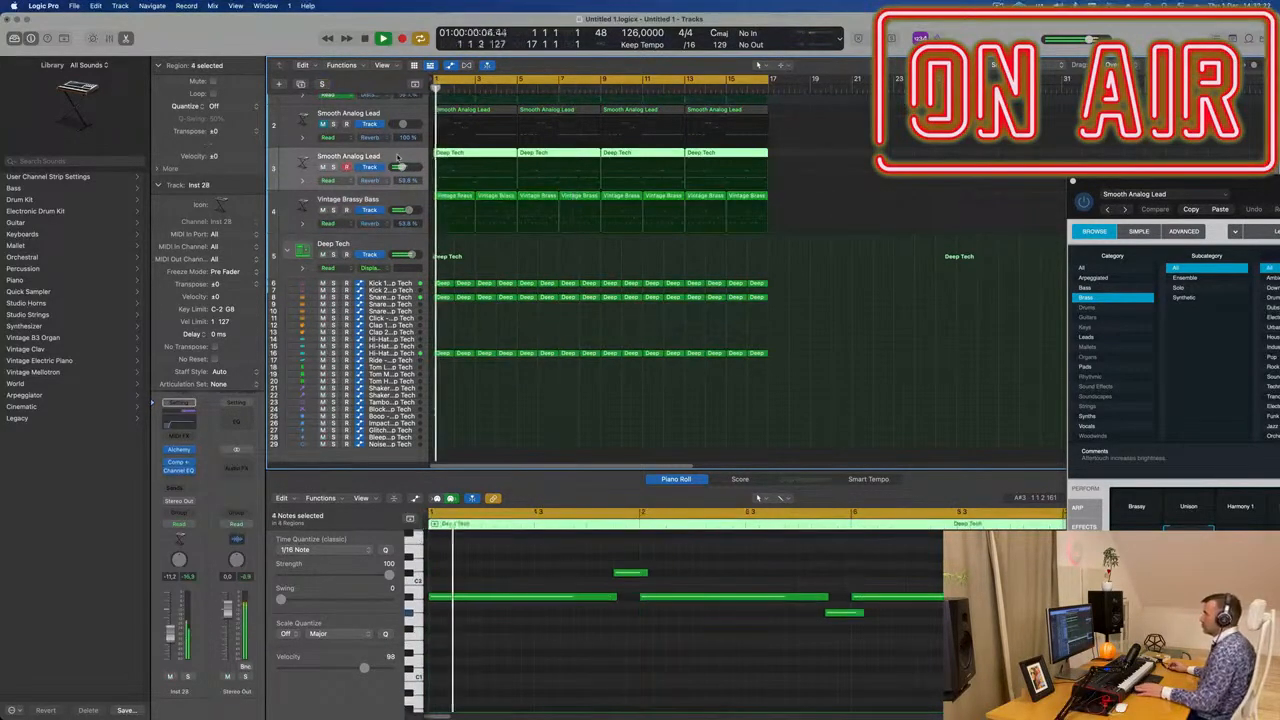
key("v")
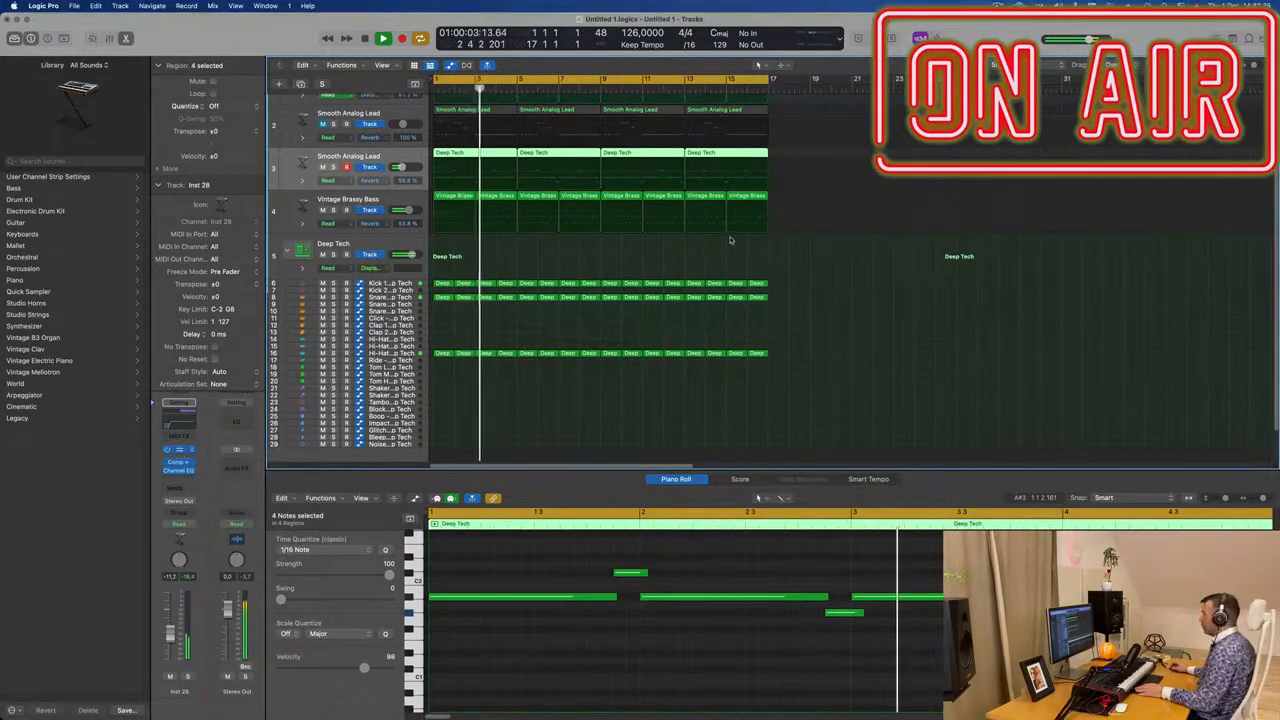
Bring up the Alchemy window of track 3, the Smooth Analog Lead, and set the track's automation mode to Touch
key("v")
key("Return")
left_click_drag(1110, 181, 540, 147)
key("space")
key("space")
left_click(179, 524)
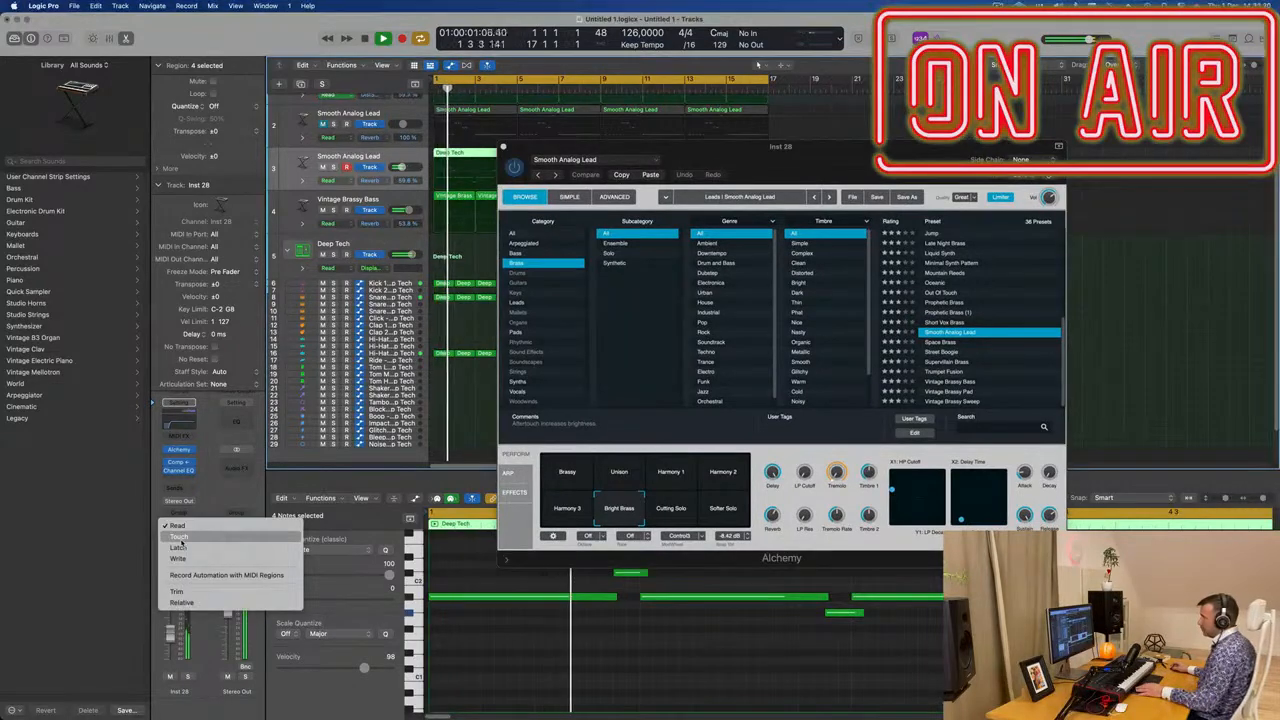
left_click(179, 536)
Record a rising LP Cutoff move in Alchemy as automation on track 3 from the project start and close the window
key("Return")
left_click_drag(804, 472, 804, 443)
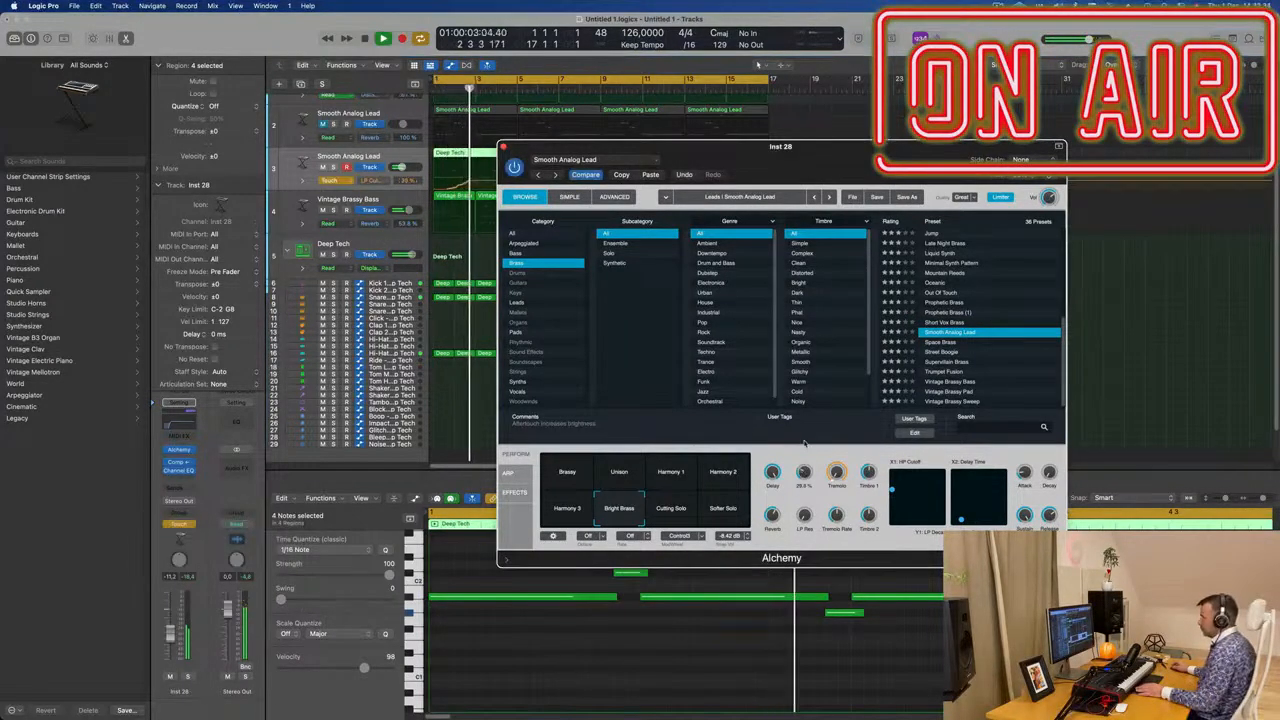
left_click(504, 147)
Shape track 3's LP Cutoff automation into a slow rise to 22.4 % and a steeper climb to 61.2 % just before bar 3
key("Return")
left_click_drag(474, 178, 520, 186)
key("space")
key("space")
scroll(480, 188, "up", 5)
key("Return")
Set the automation mode of track 3, the Smooth Analog Lead, to Read
left_click(329, 180)
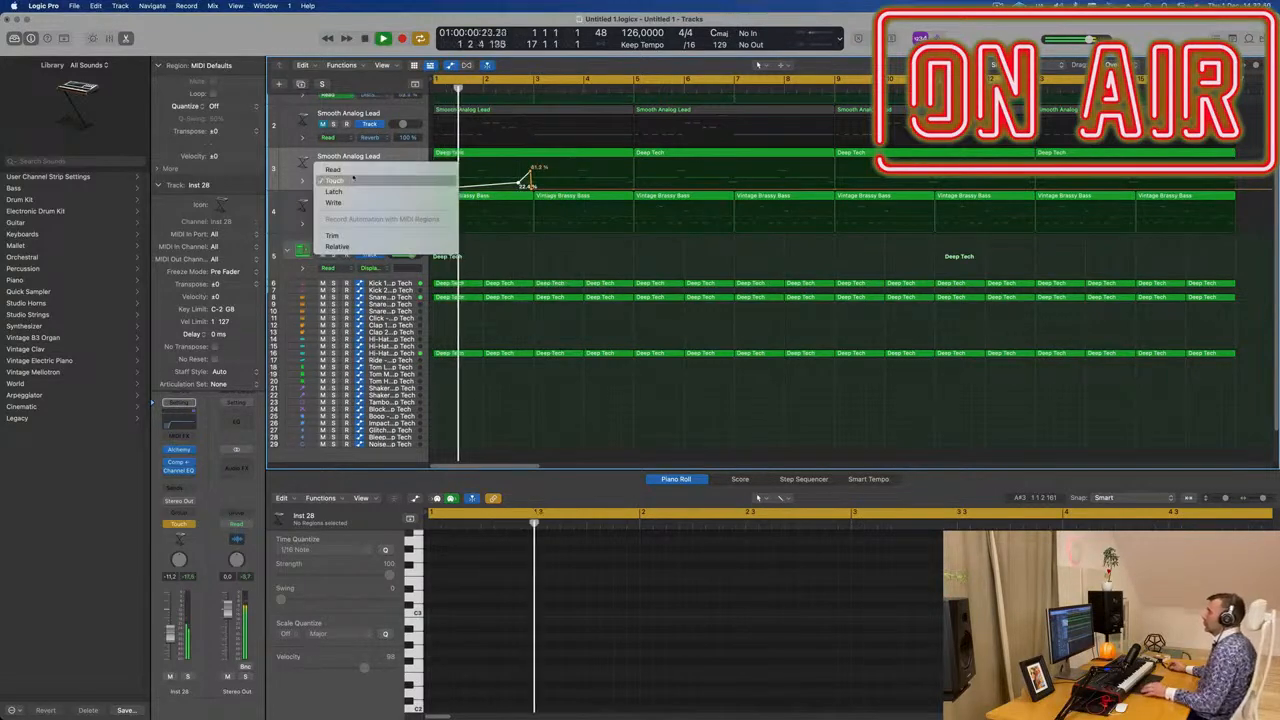
left_click(371, 199)
scroll(372, 198, "down", 1)
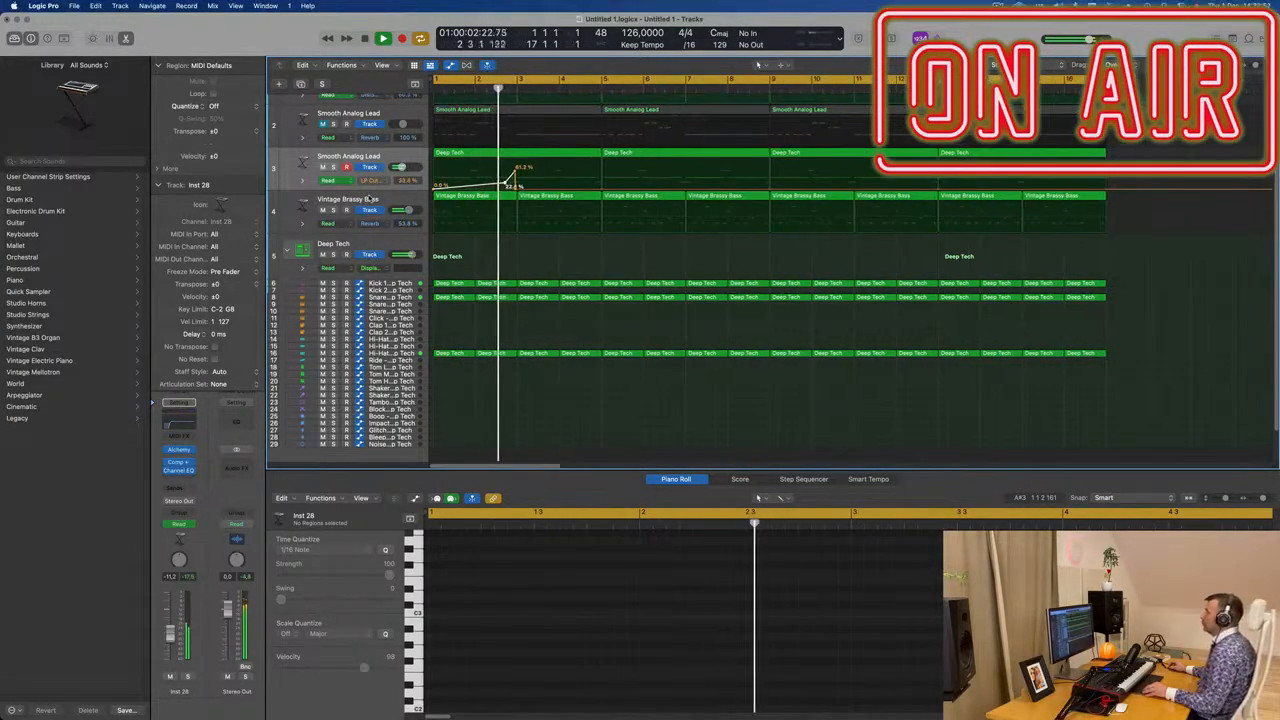
Fine-tune the LP Cutoff automation on track 3 so that it drops to 0.0 % at bar 3
scroll(376, 199, "up", 2)
key("space")
key("super+Right")
key("super+Right")
key("super+Right")
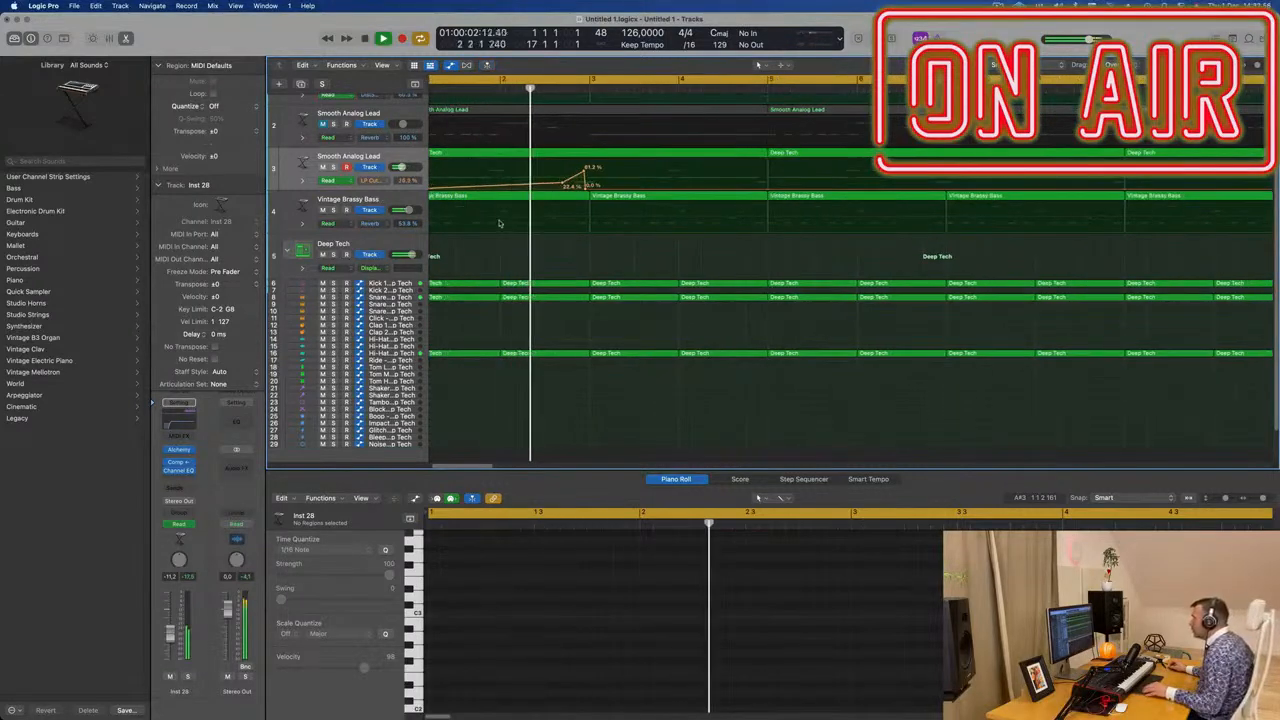
scroll(565, 195, "left", 2)
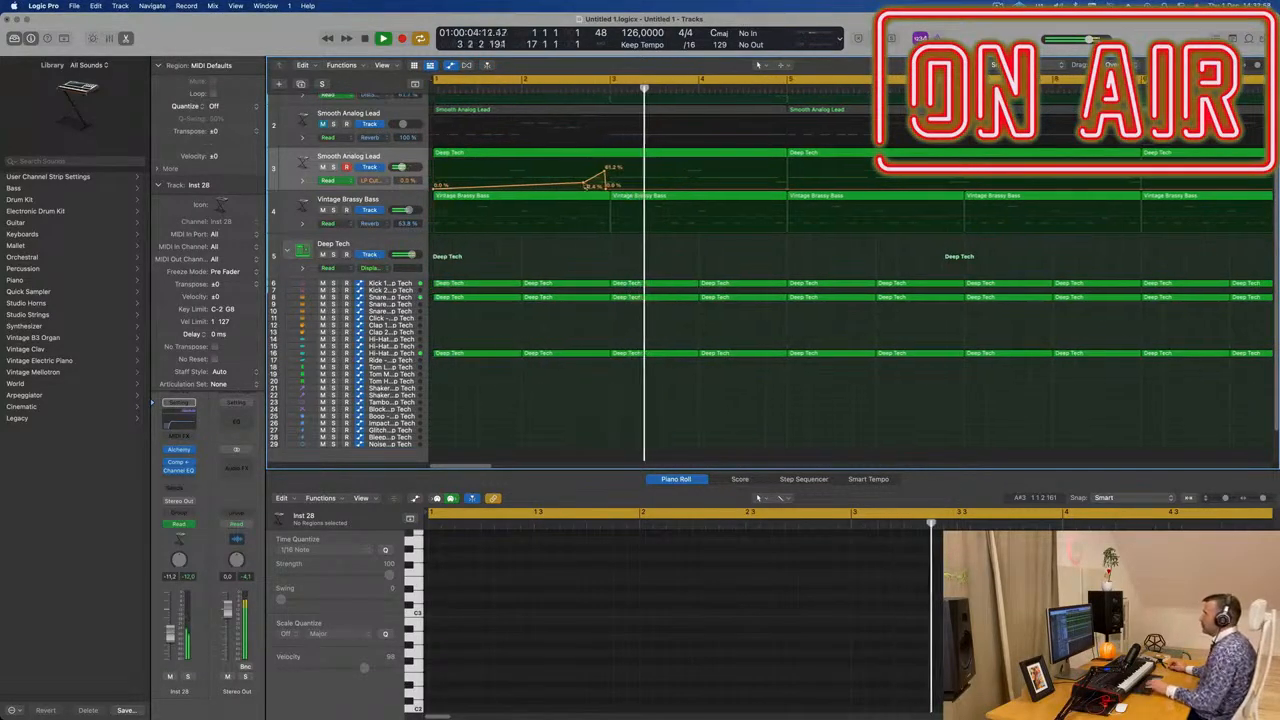
key("super+Left")
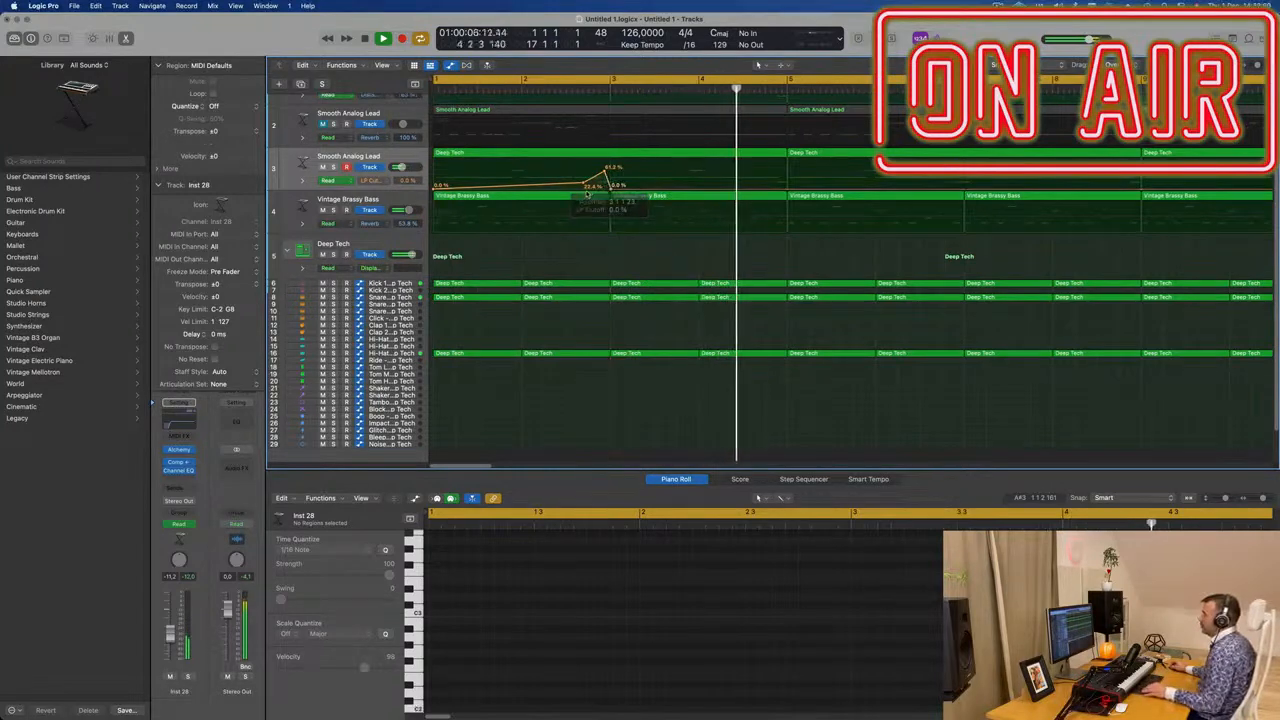
Add a second LP Cutoff rise on track 3 that peaks at 58.2 % just before bar 5 and drops to 29.8 % there
key("Return")
key("super+Left")
key("super+Left")
key("super+Left")
key("super+Left")
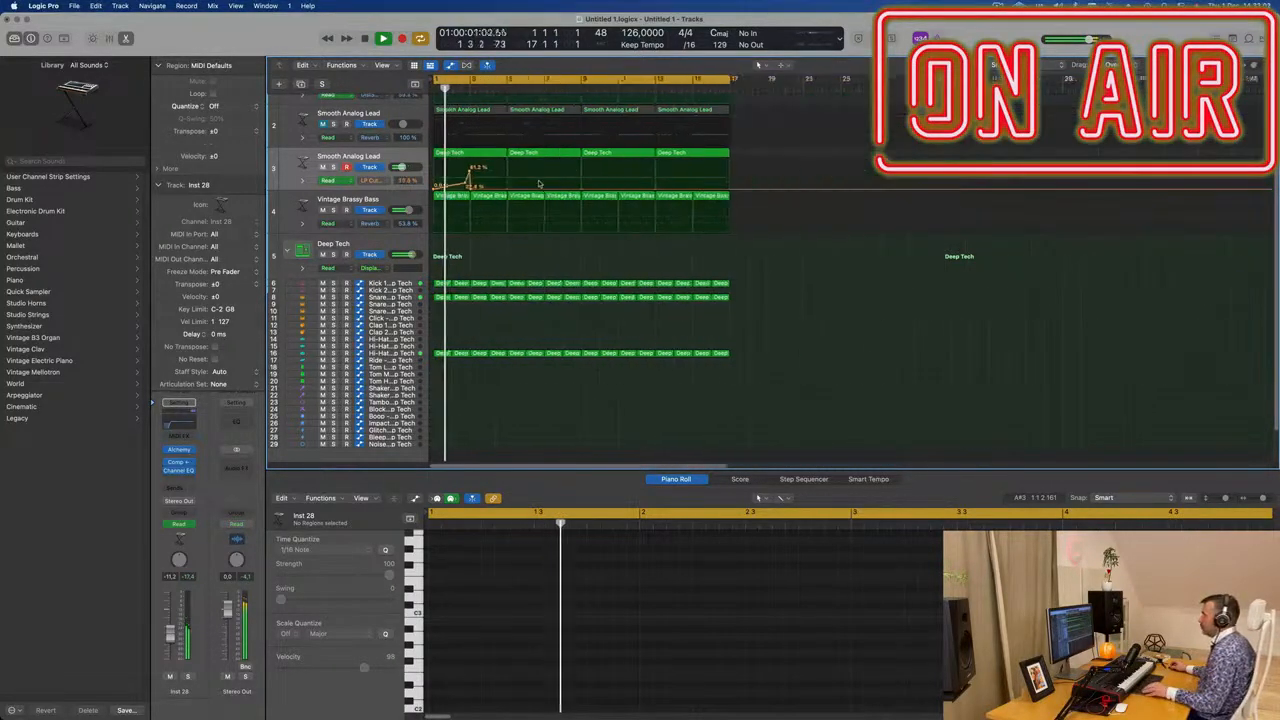
key("super+Right")
key("super+Right")
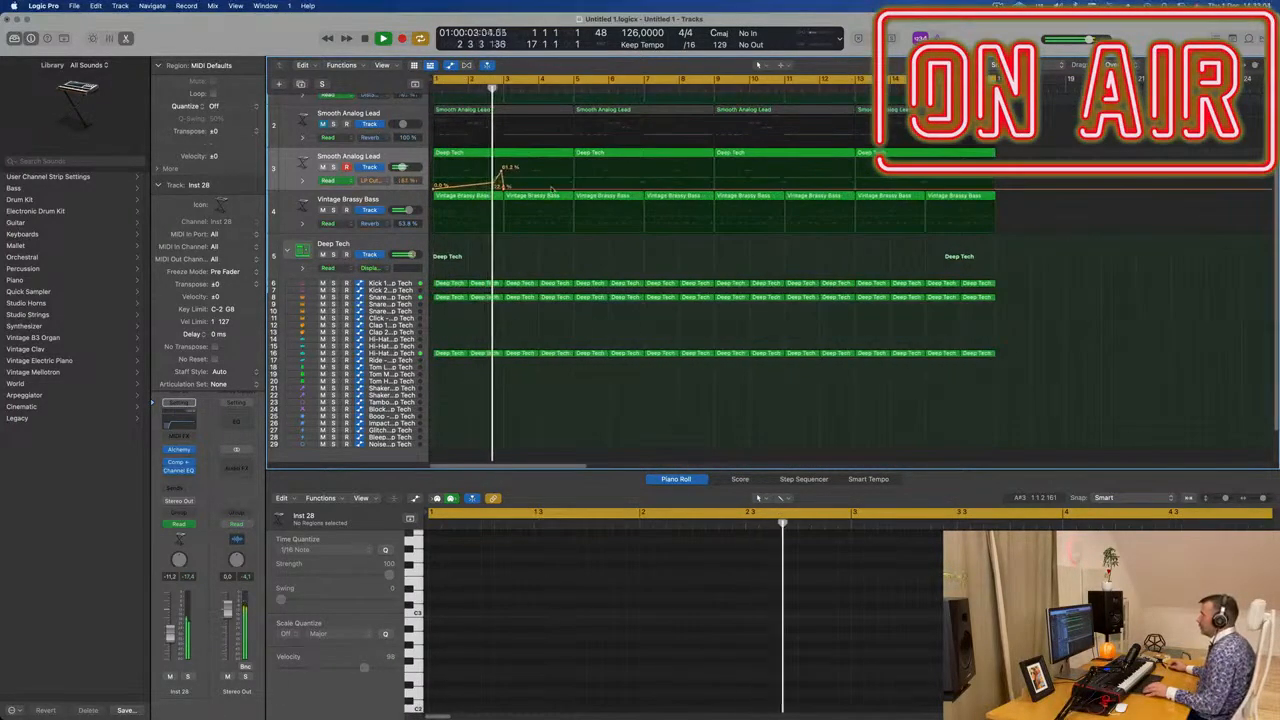
left_click_drag(566, 189, 572, 180)
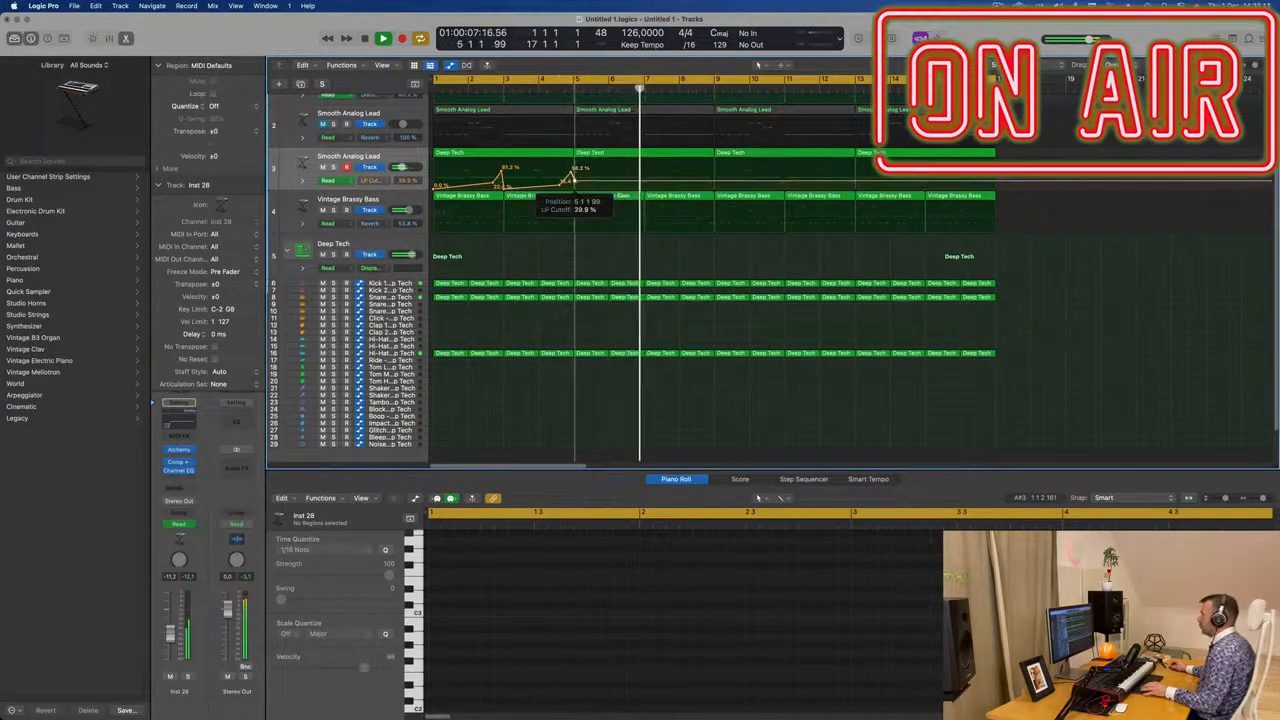
Play the project from the beginning to audition track 3's LP Cutoff automation with the other tracks
key("Return")
scroll(600, 187, "down", 1)
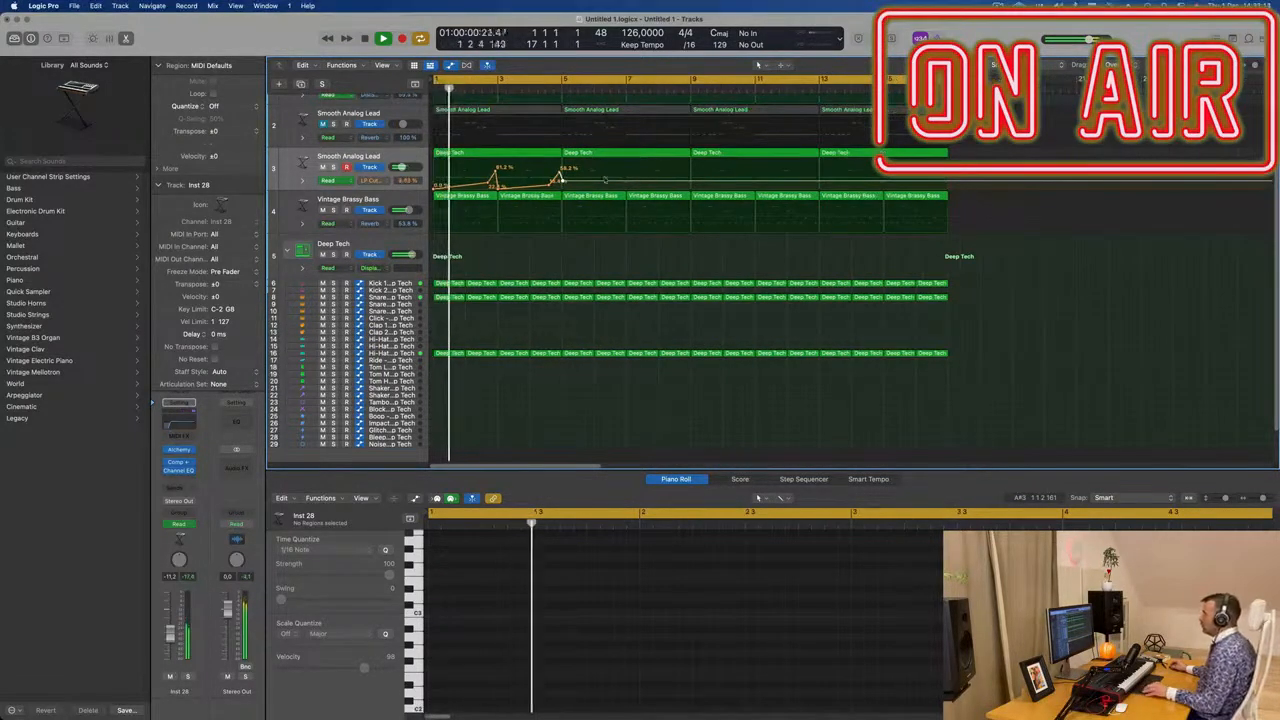
scroll(600, 187, "up", 2)
key("Return")
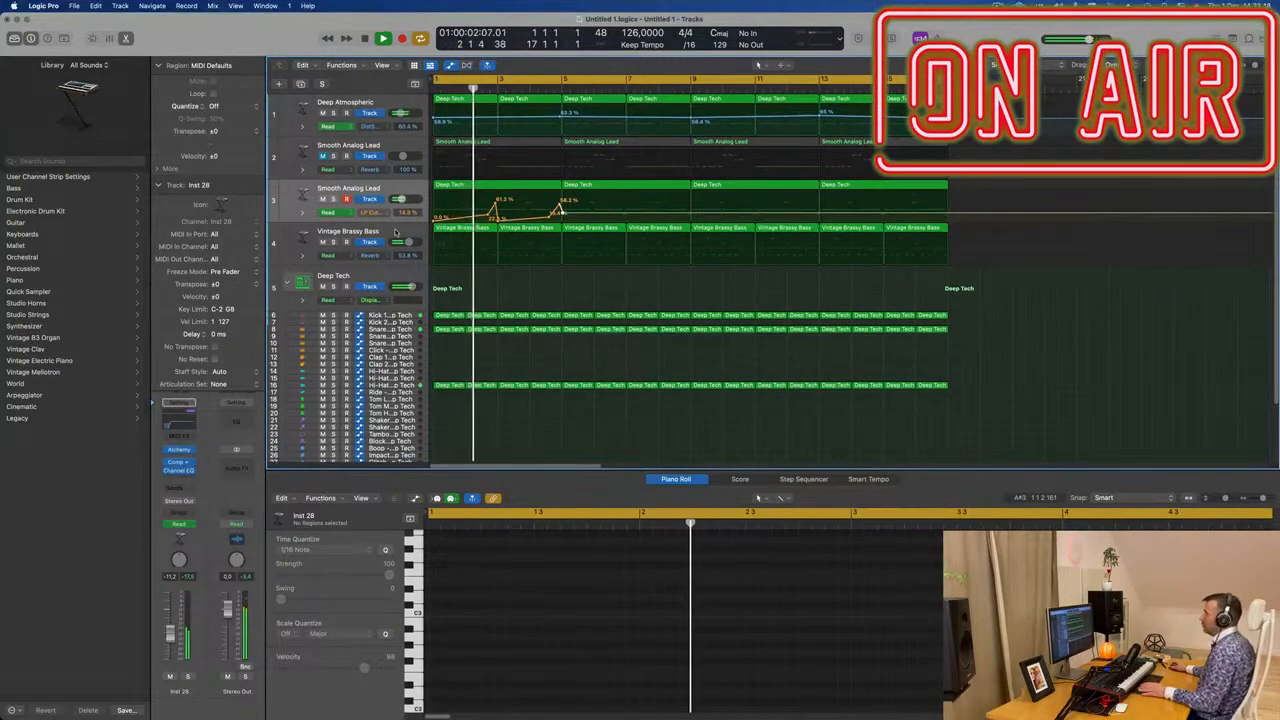
Adjust the Bus 5 send of the Vintage Brassy Bass track and the Compressor on Aux 5, closing its window
key("Down")
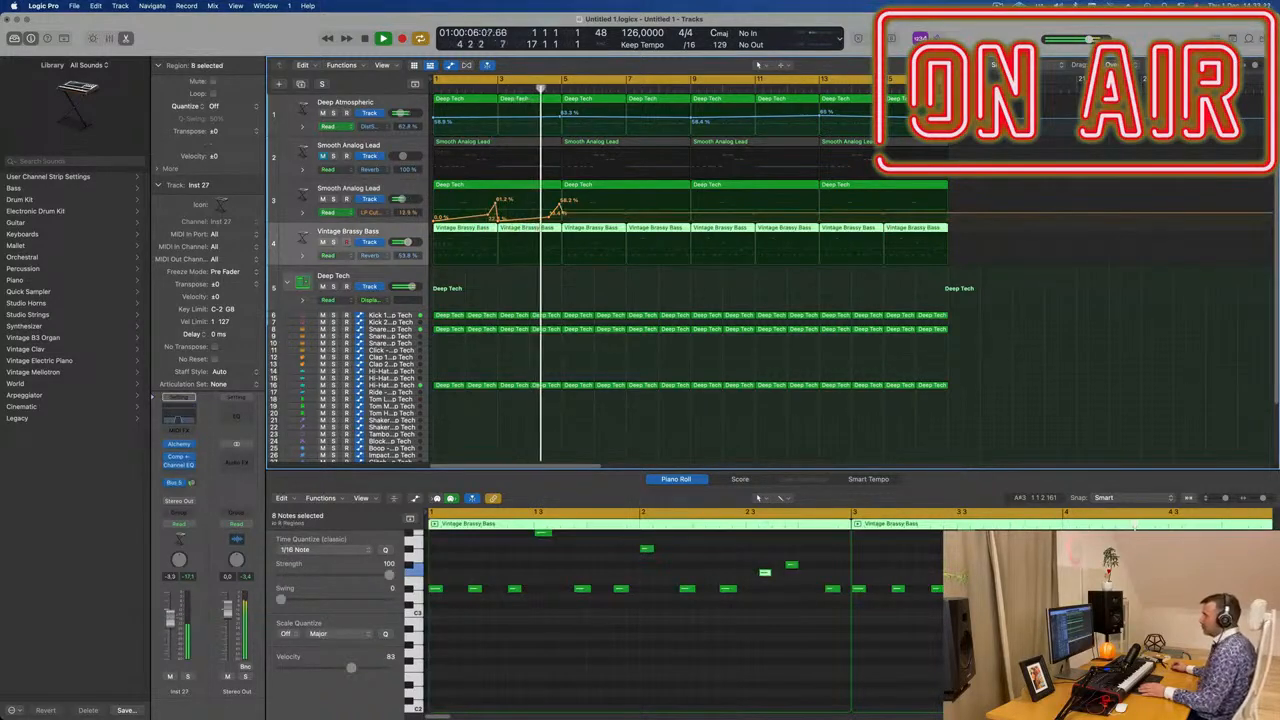
left_click_drag(193, 485, 194, 484)
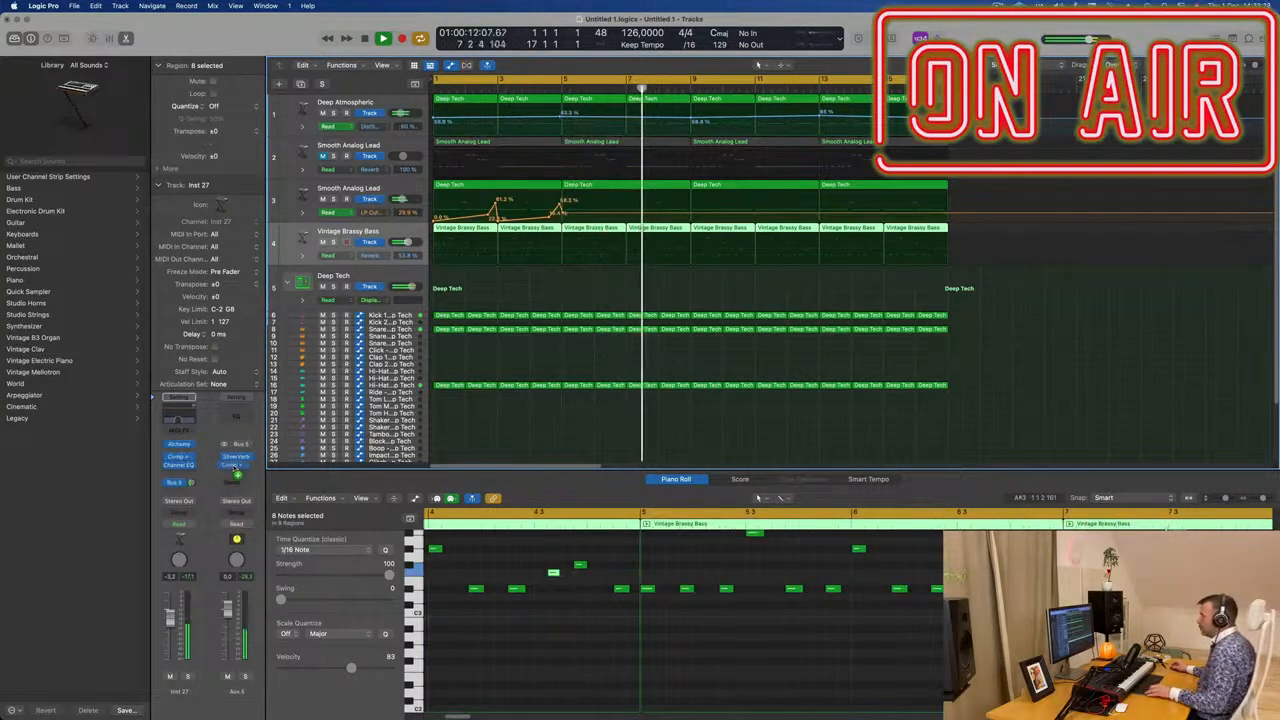
left_click(236, 466)
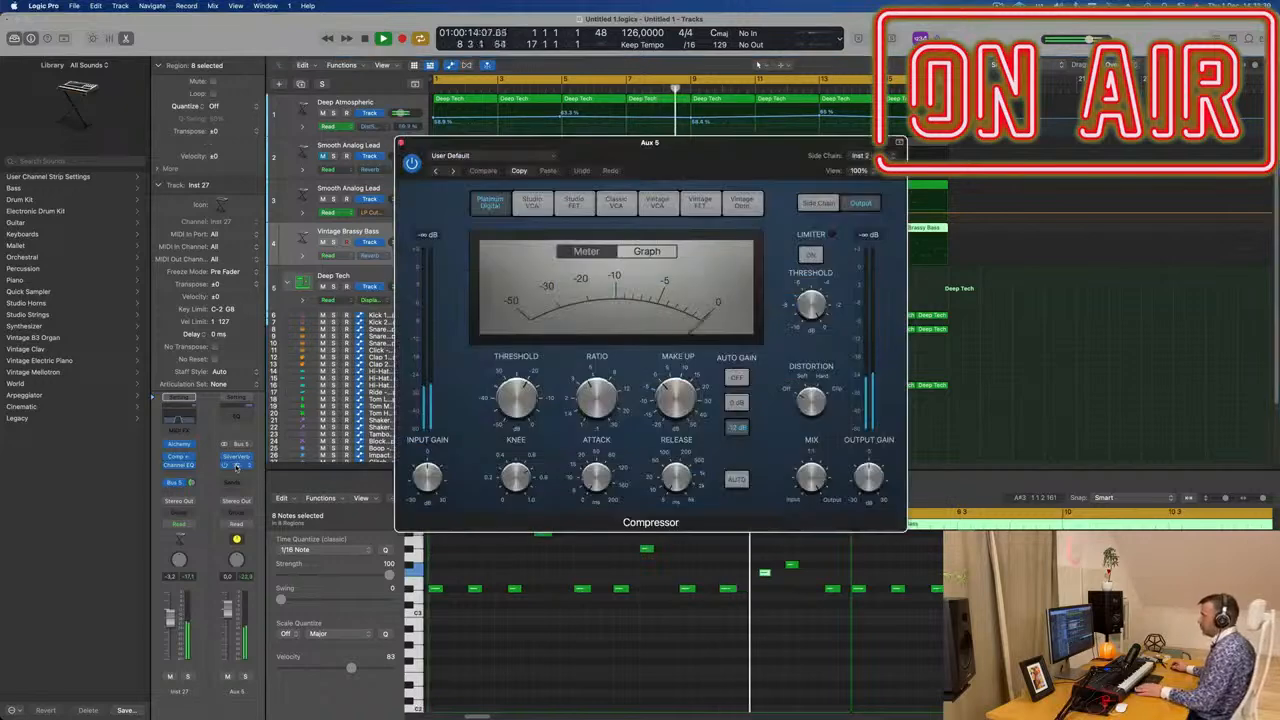
left_click_drag(730, 153, 816, 143)
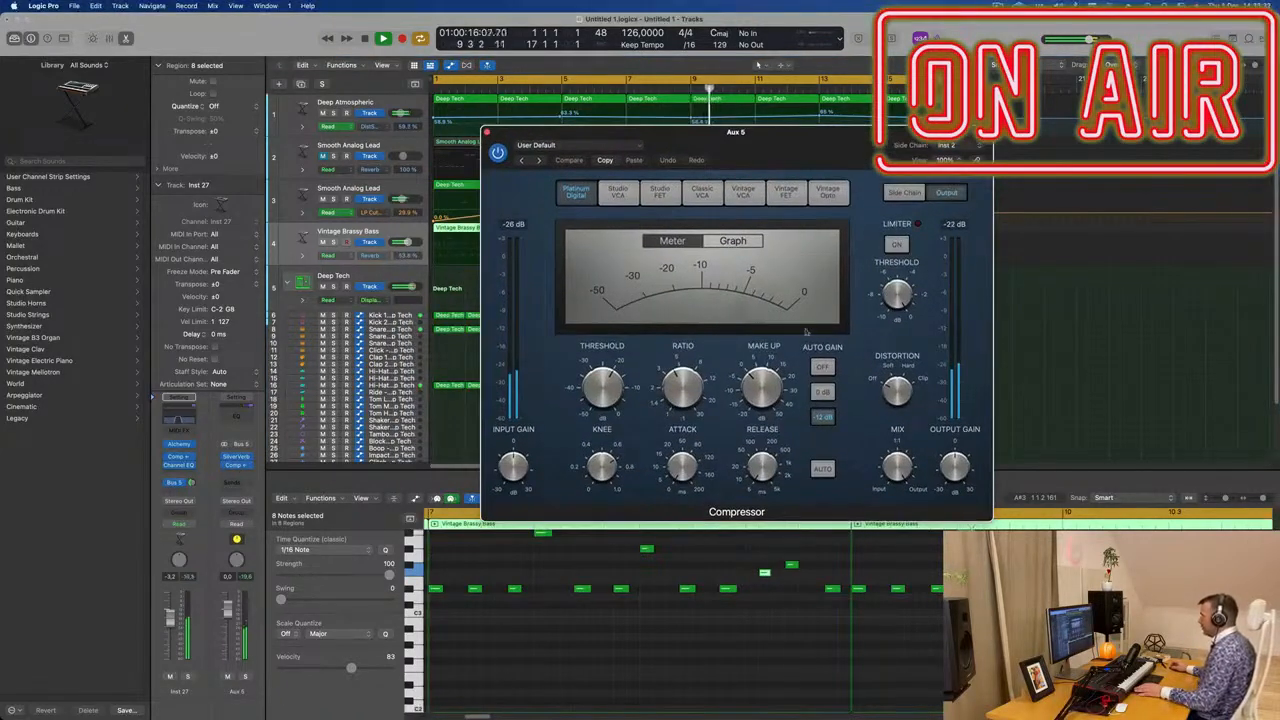
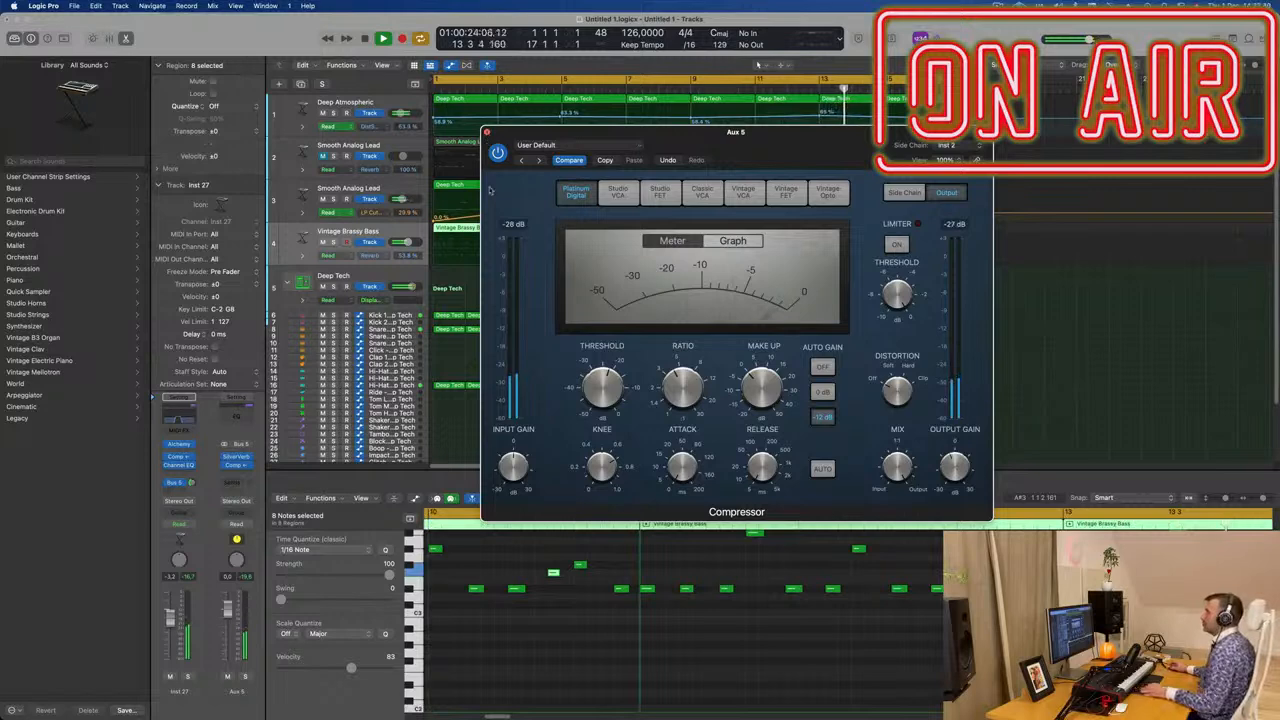
left_click(486, 132)
Unmute track 2, the Smooth Analog Lead, and adjust the LP Cutoff in its Alchemy window
key("super+Left")
scroll(561, 198, "down", 2)
scroll(595, 203, "up", 1)
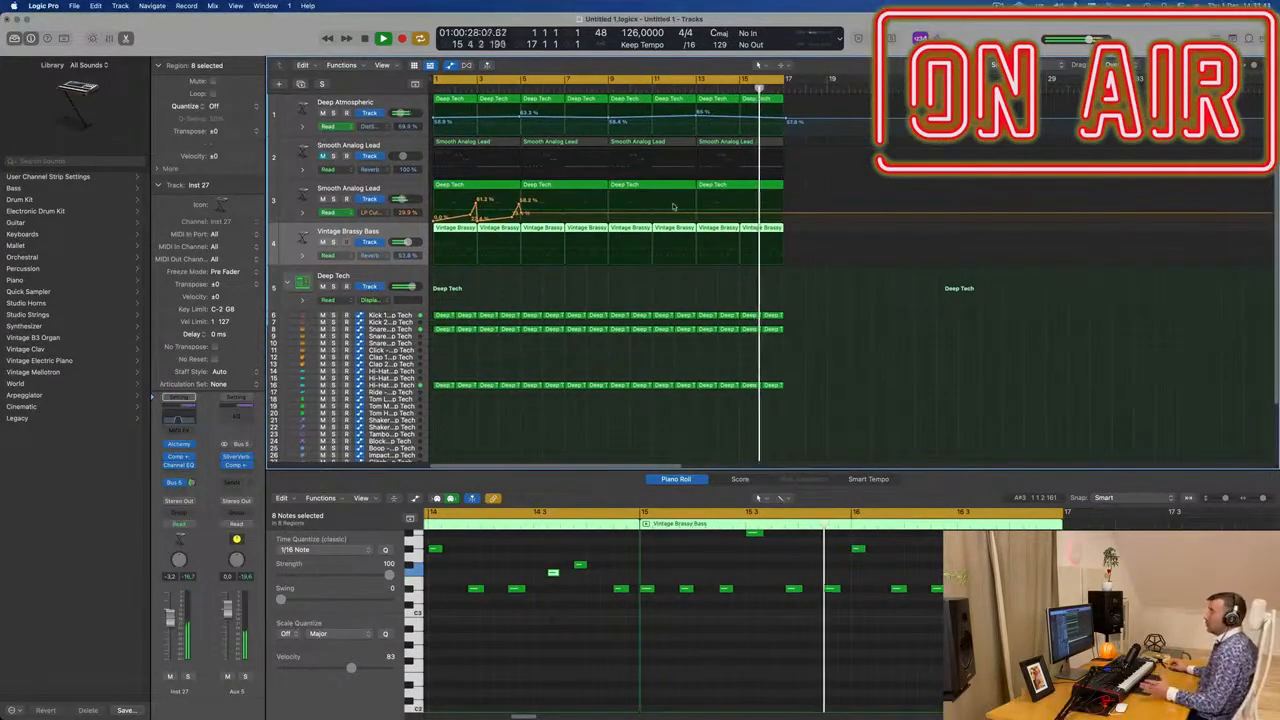
left_click(381, 147)
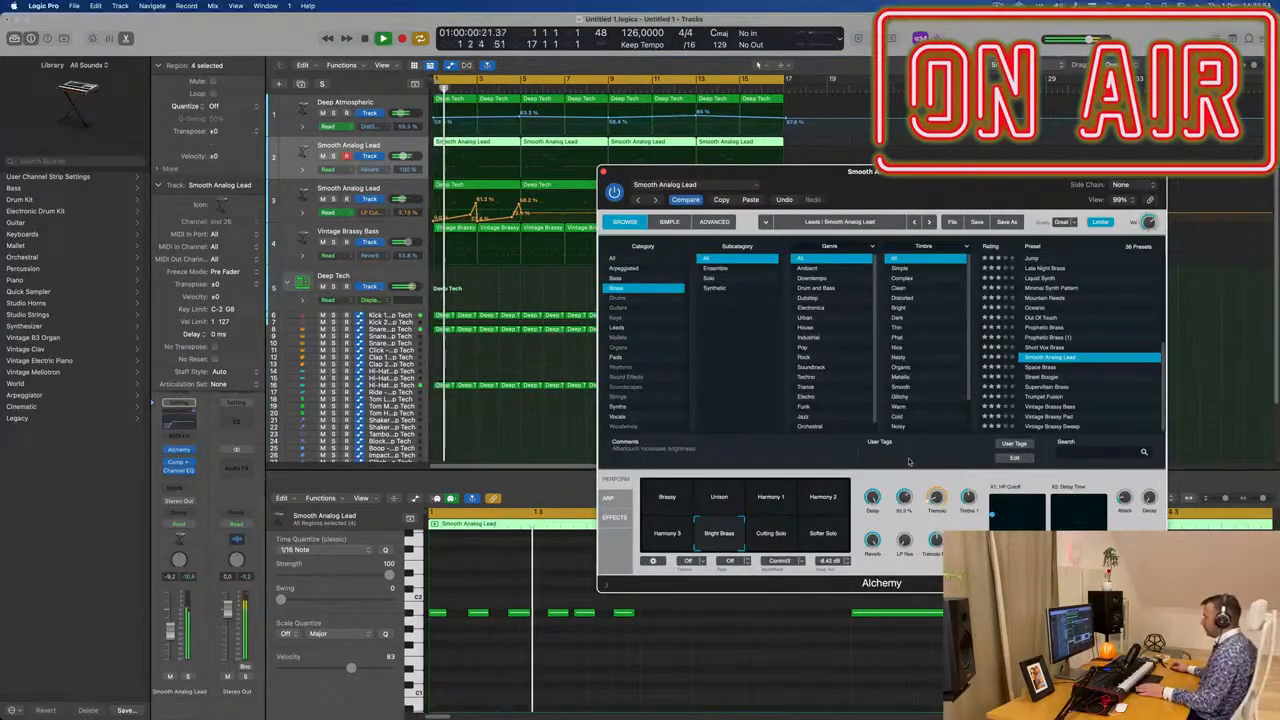
Adjust the Tremolo and volume of track 2 while replaying the project from the beginning, and close its Alchemy window
key("Return")
key("Return")
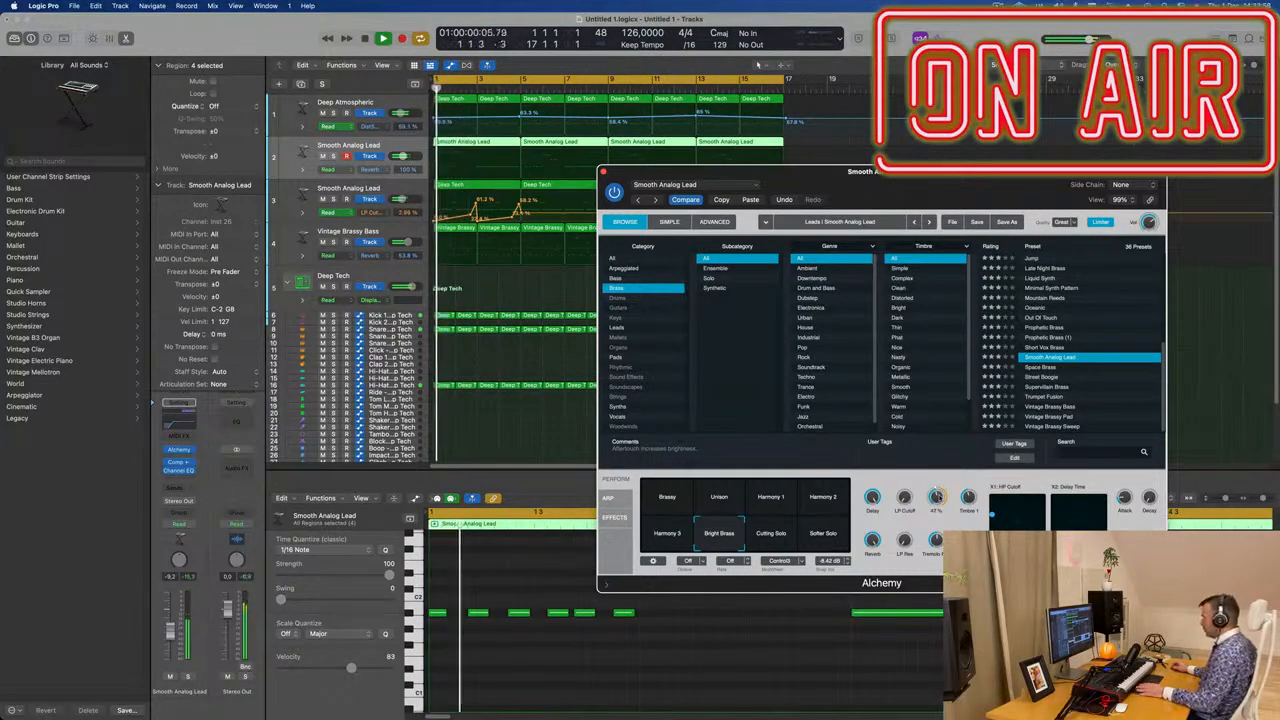
key("Return")
key("Return")
key("Return")
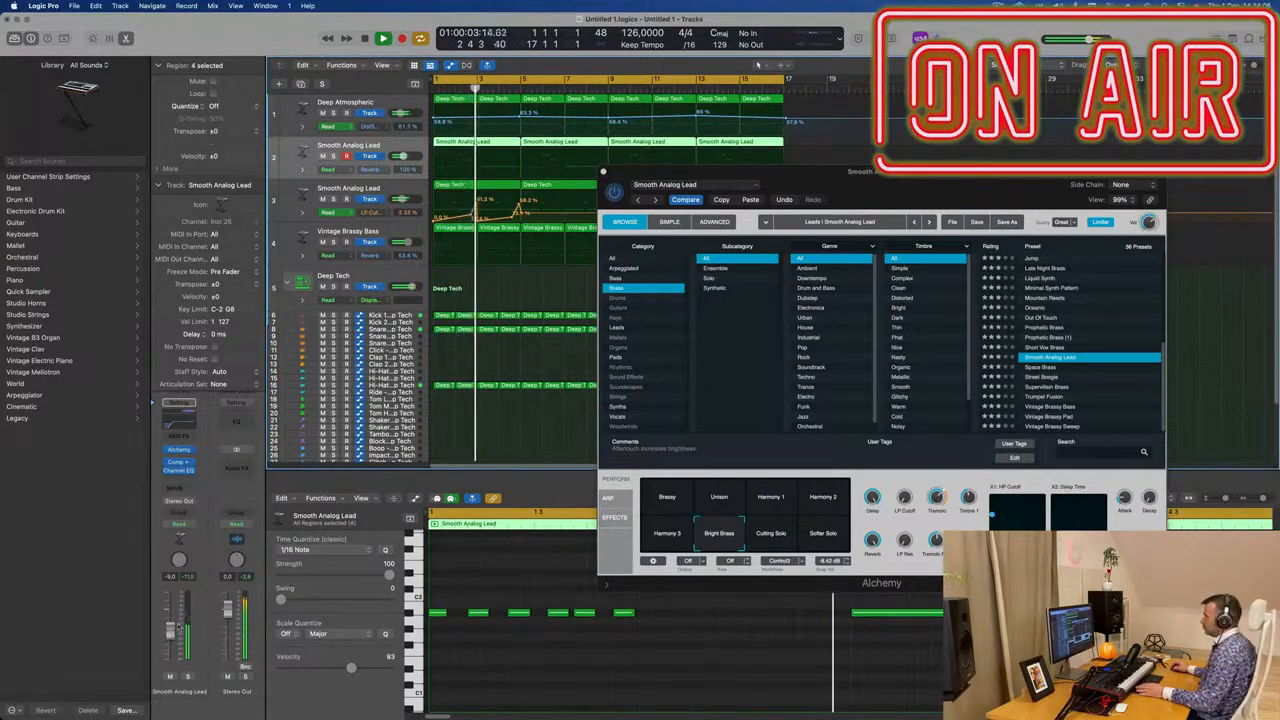
left_click_drag(670, 170, 620, 181)
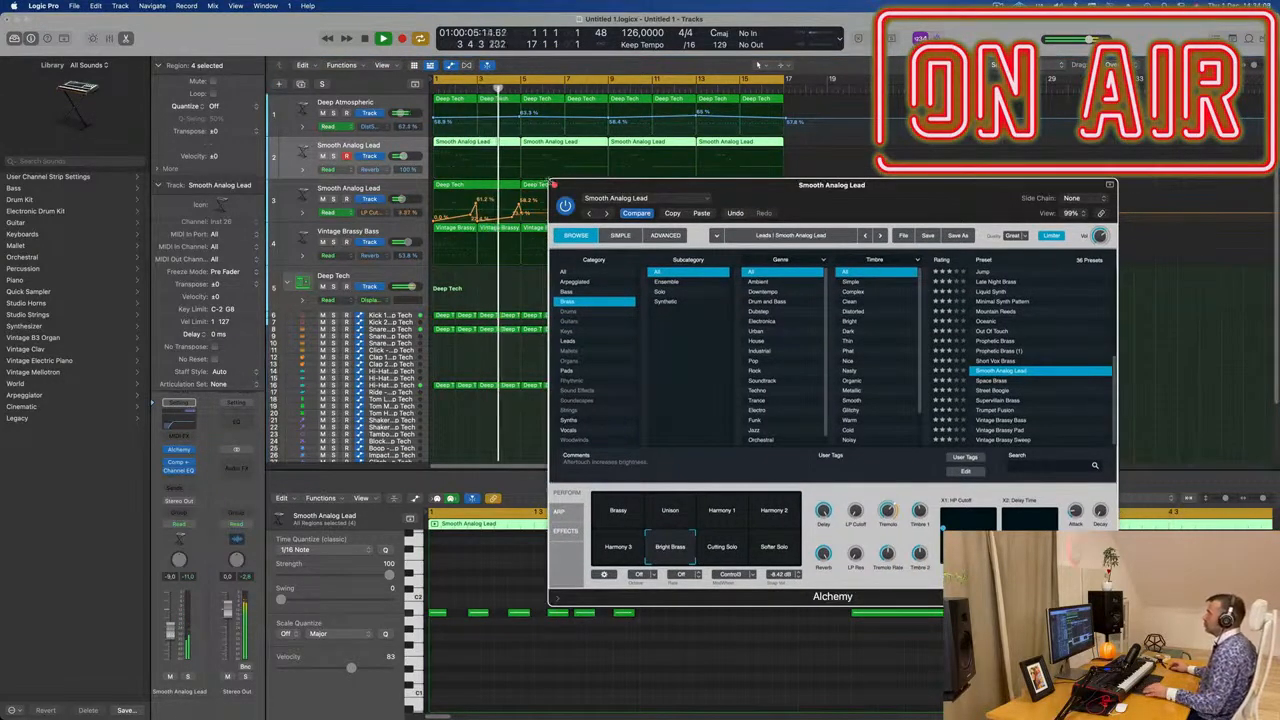
left_click(554, 185)
Extend track 3's LP Cutoff automation with a slow rise to 37.3 % before bar 9 and a peak of 58.2 % at bar 9
scroll(553, 316, "up", 2)
scroll(571, 291, "down", 1)
left_click(653, 211)
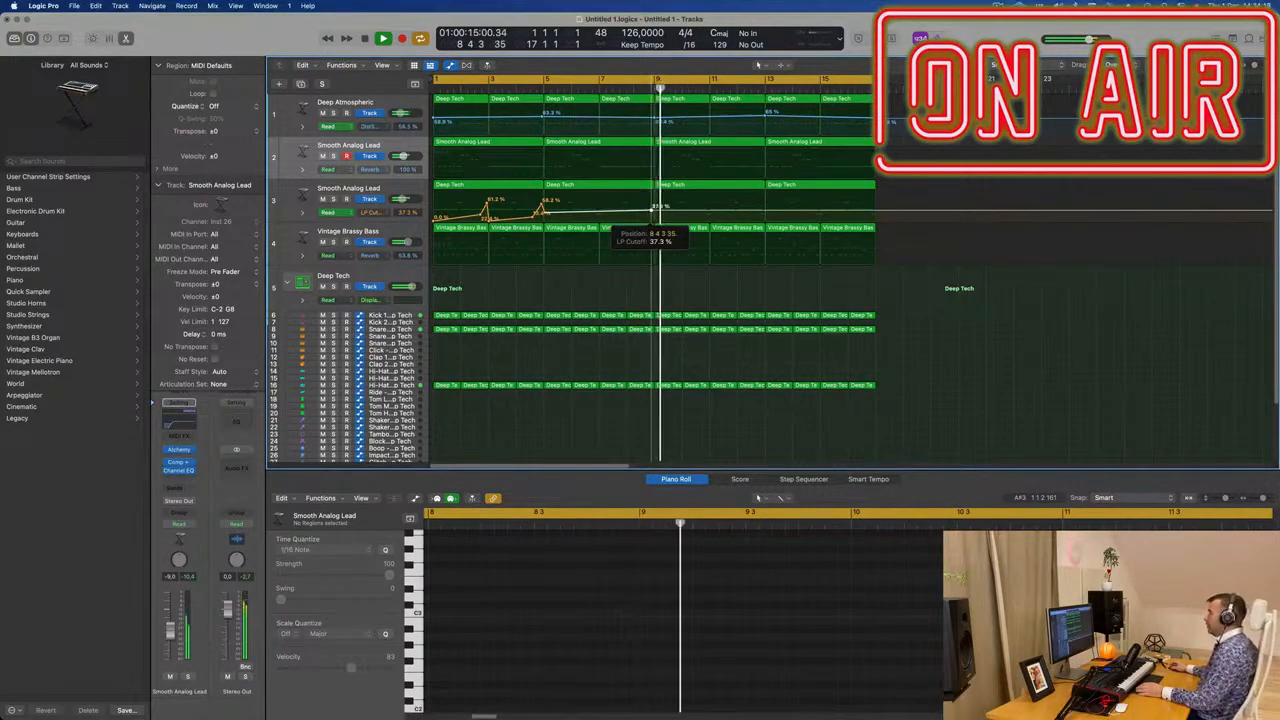
left_click_drag(653, 211, 659, 205)
key("Return")
Dip track 3's LP Cutoff automation to about 31 % at bar 11 and bring it back to about 58 % at bar 13
left_click(709, 207)
left_click(767, 207)
left_click_drag(708, 207, 690, 230)
scroll(643, 274, "down", 3)
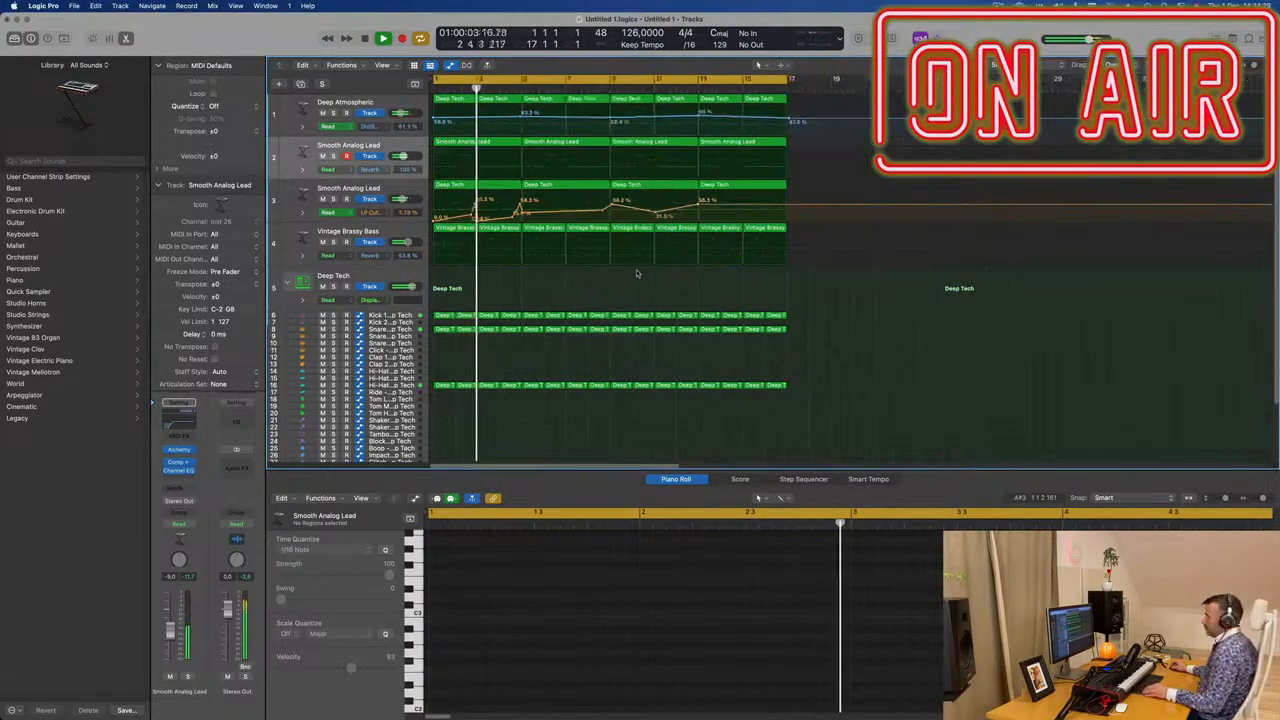
Play the project from the beginning and listen to the leads, bass and drums together
scroll(630, 277, "down", 1)
scroll(592, 283, "right", 1)
scroll(594, 281, "up", 1)
scroll(602, 282, "left", 2)
scroll(590, 283, "down", 1)
key("space")
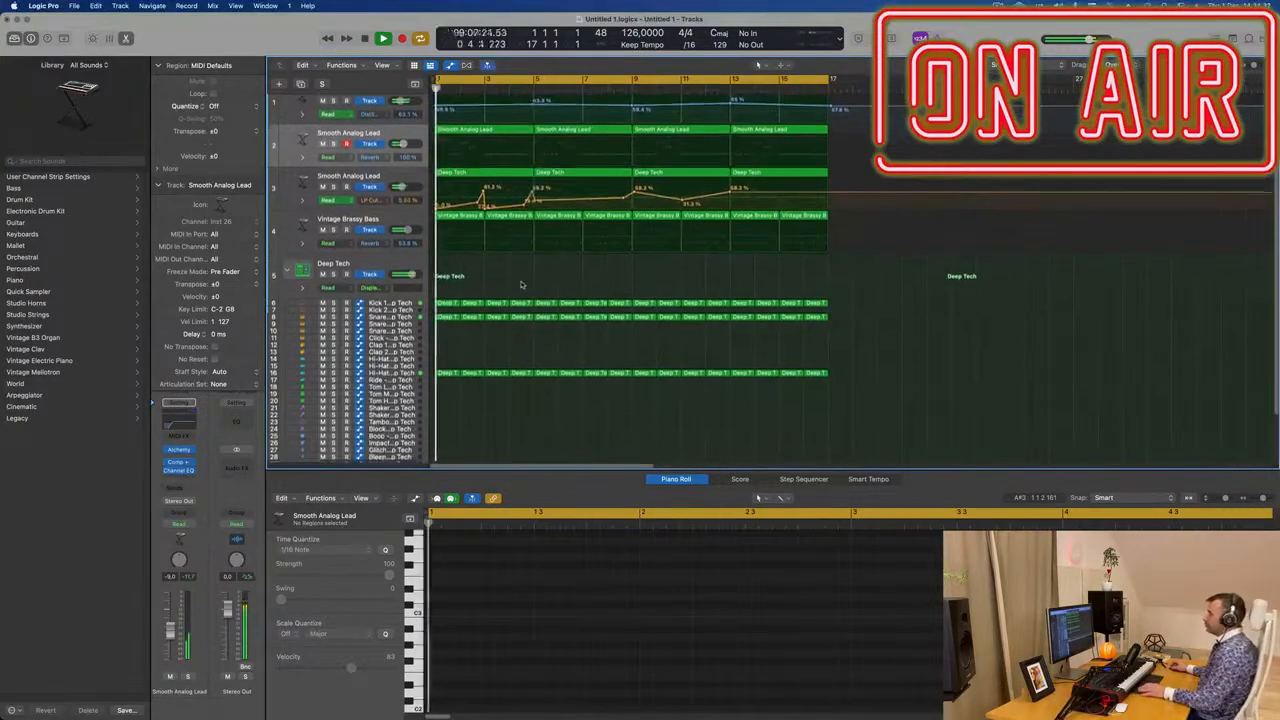
scroll(521, 283, "down", 1)
key("Return")
key("space")
Copy the first hi-hat region from track 16 to the Hi-Hat 1 track and rework its notes into groups of three sixteenths
left_click_drag(446, 340, 446, 327)
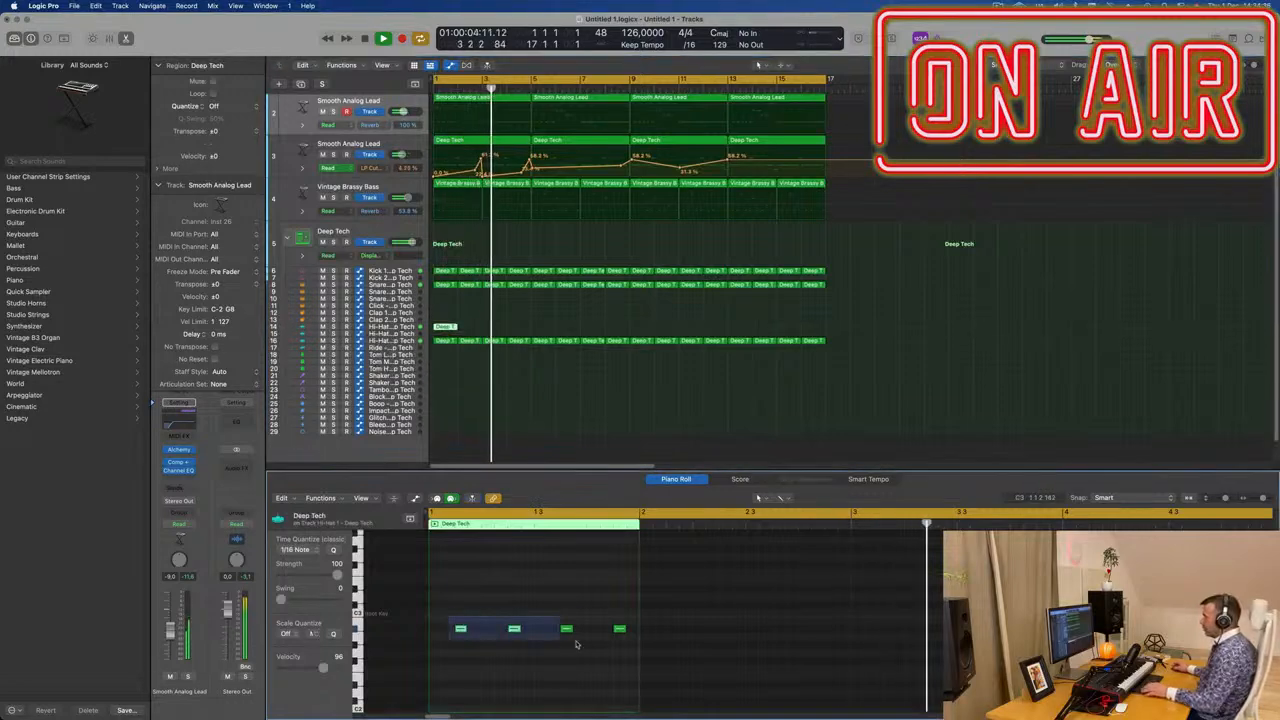
mouse_move(459, 631)
left_mouse_down()
mouse_move(436, 632)
mouse_move(476, 635)
left_mouse_up()
left_click(441, 637)
key("space")
key("space")
Repeat the edited one-bar region on the Hi-Hat 1 track through bar 16
left_click(446, 327)
key("space")
key("super+r")
key("super+r")
key("super+r")
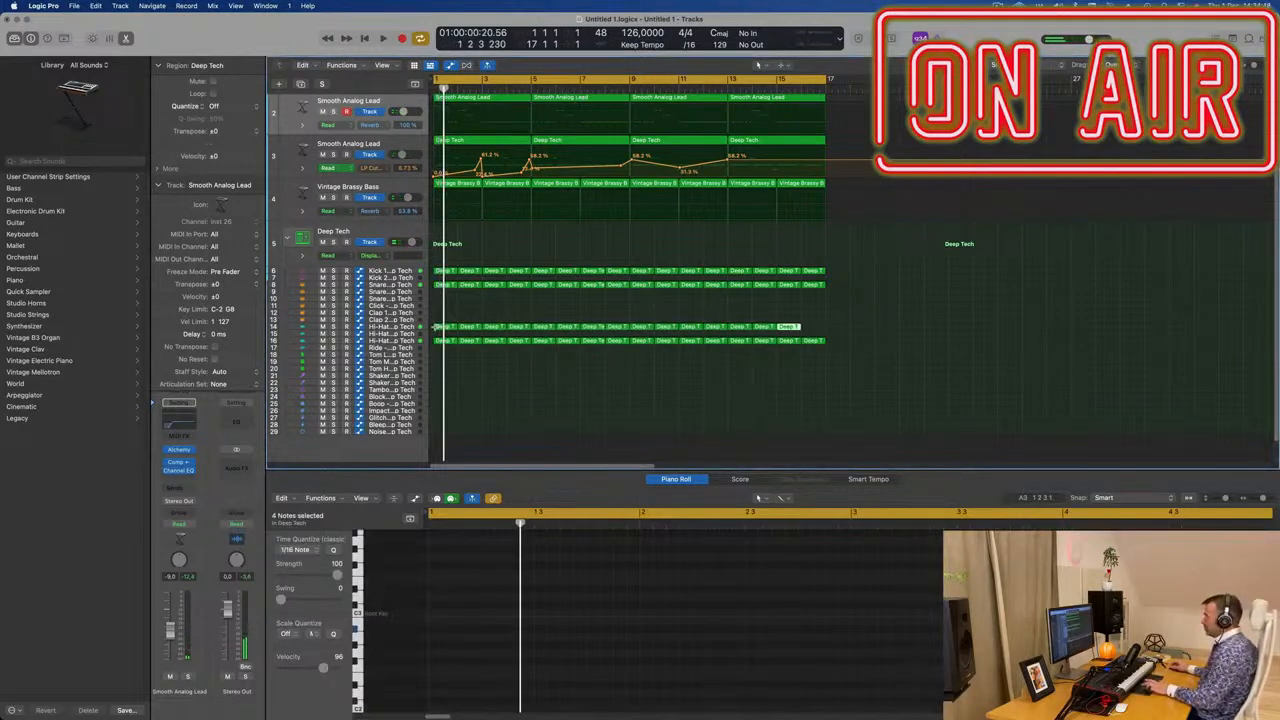
Lower the volume of the Hi-Hat 1 track during playback and deselect its regions
left_click(409, 328)
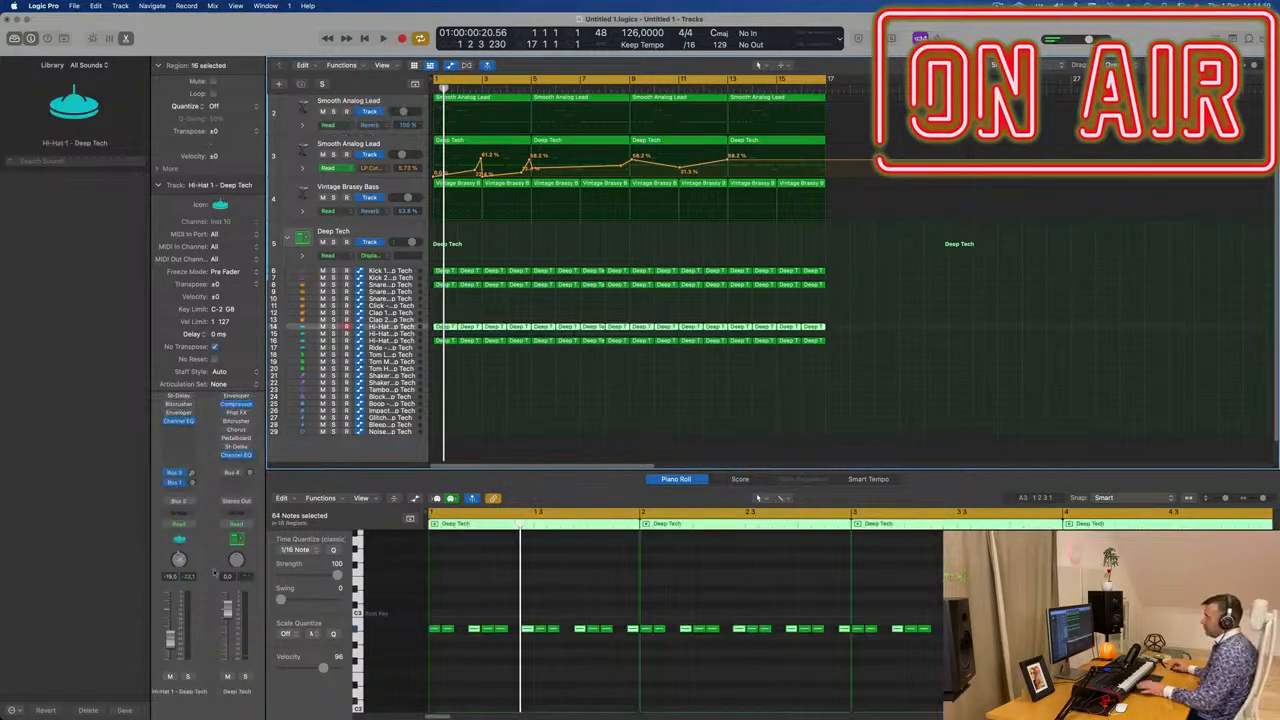
key("space")
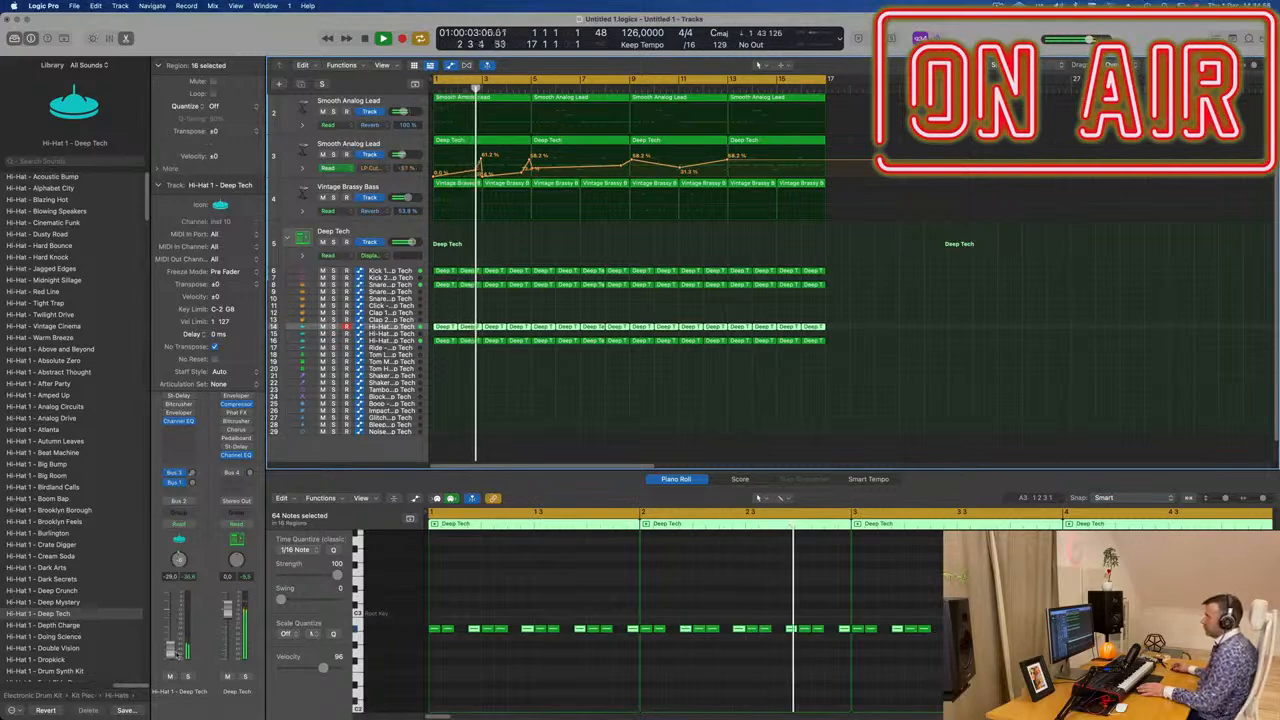
left_click(515, 406)
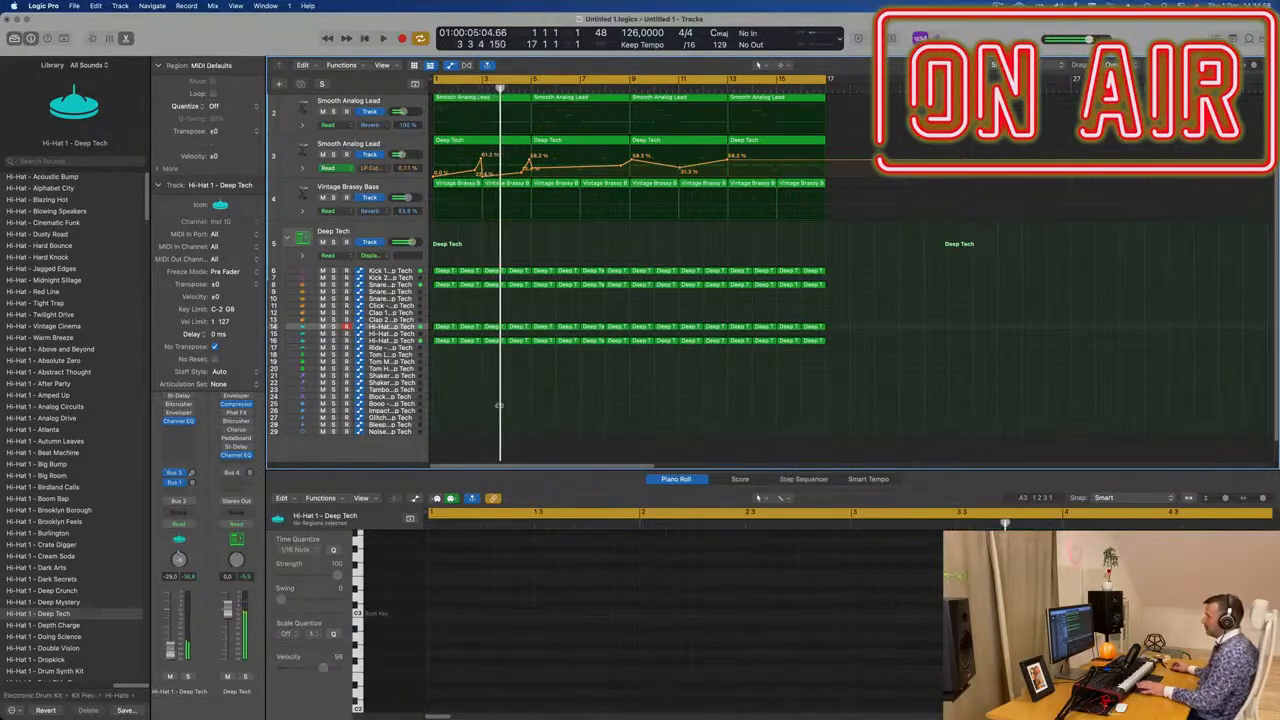
Copy the first snare region from track 8 to the Tom High track and show its notes in the Piano Roll
left_click(445, 285)
left_click_drag(447, 287, 441, 443)
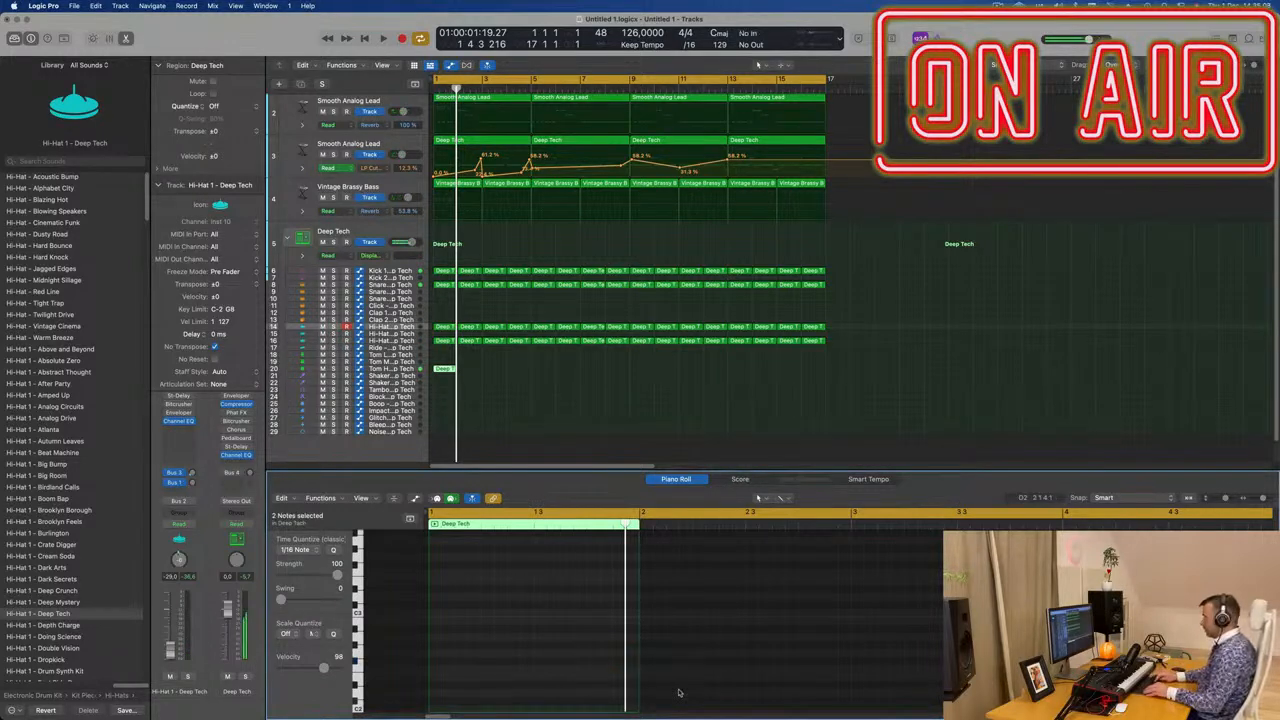
scroll(530, 370, "down", 2)
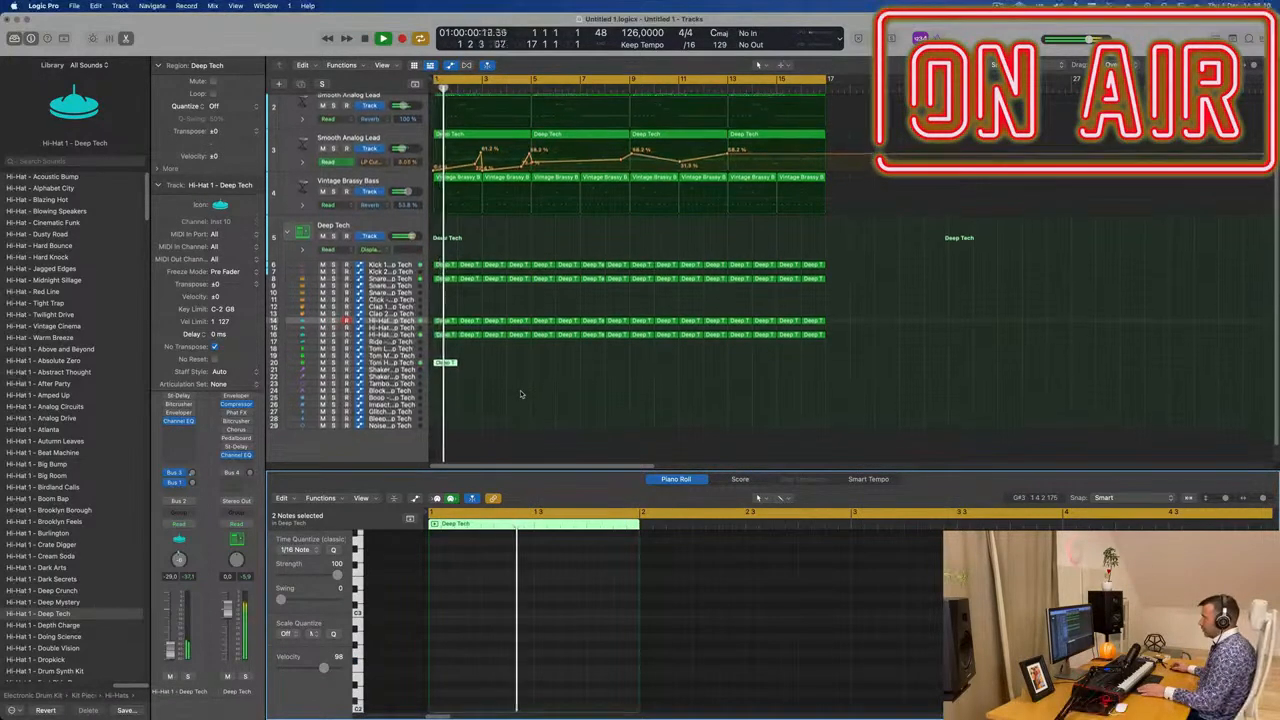
scroll(564, 586, "down", 6)
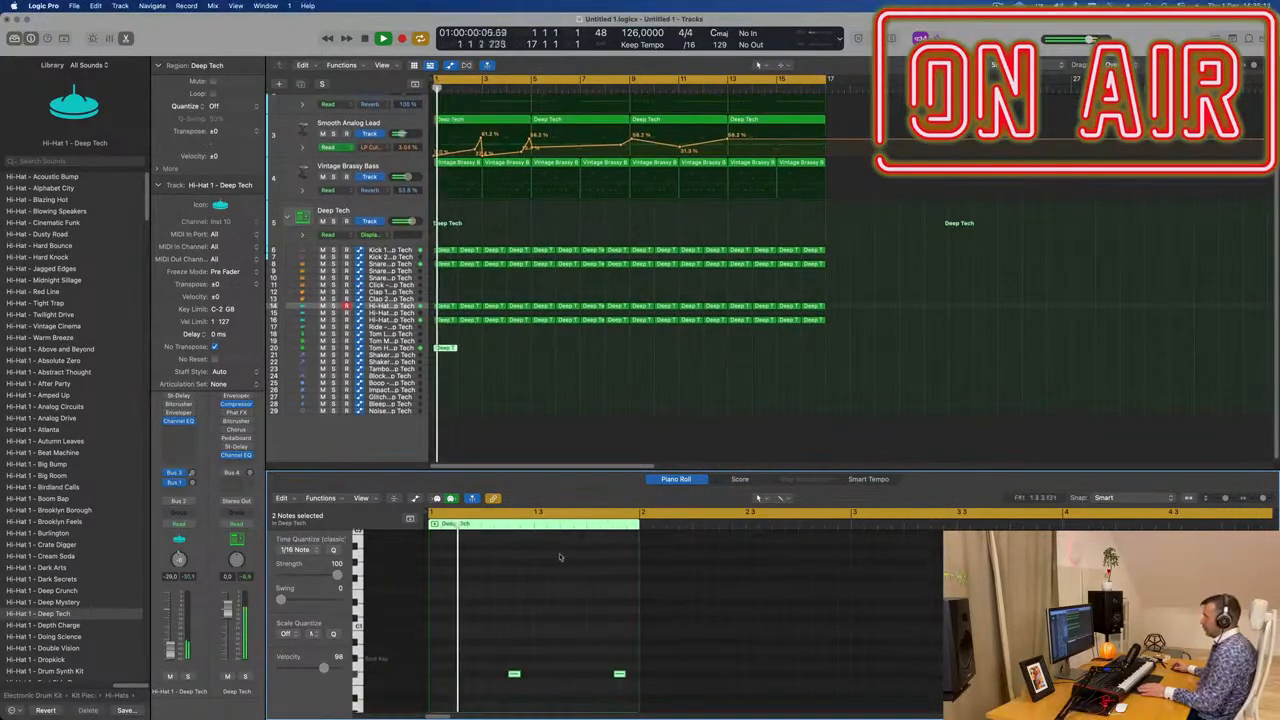
Repeat the one-bar region on the Tom High track through bar 16
left_click(388, 348)
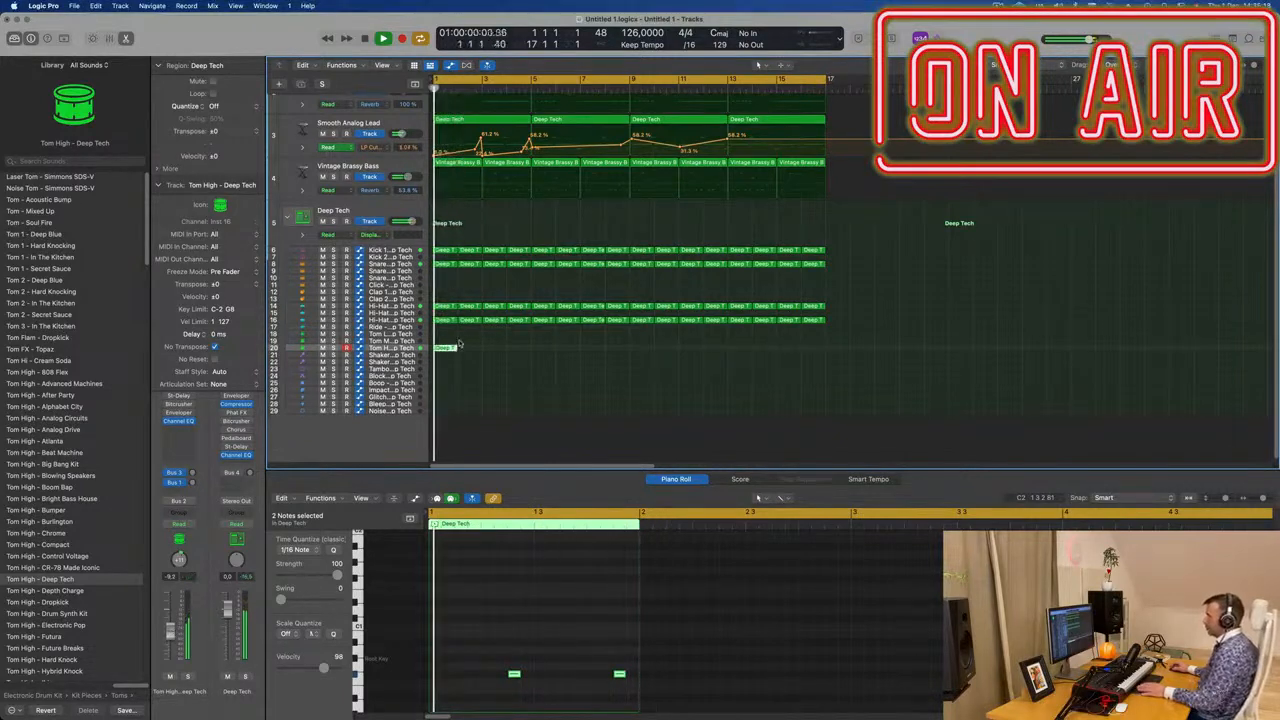
key("super+r")
key("super+r")
key("super+r")
key("super+r")
key("super+r")
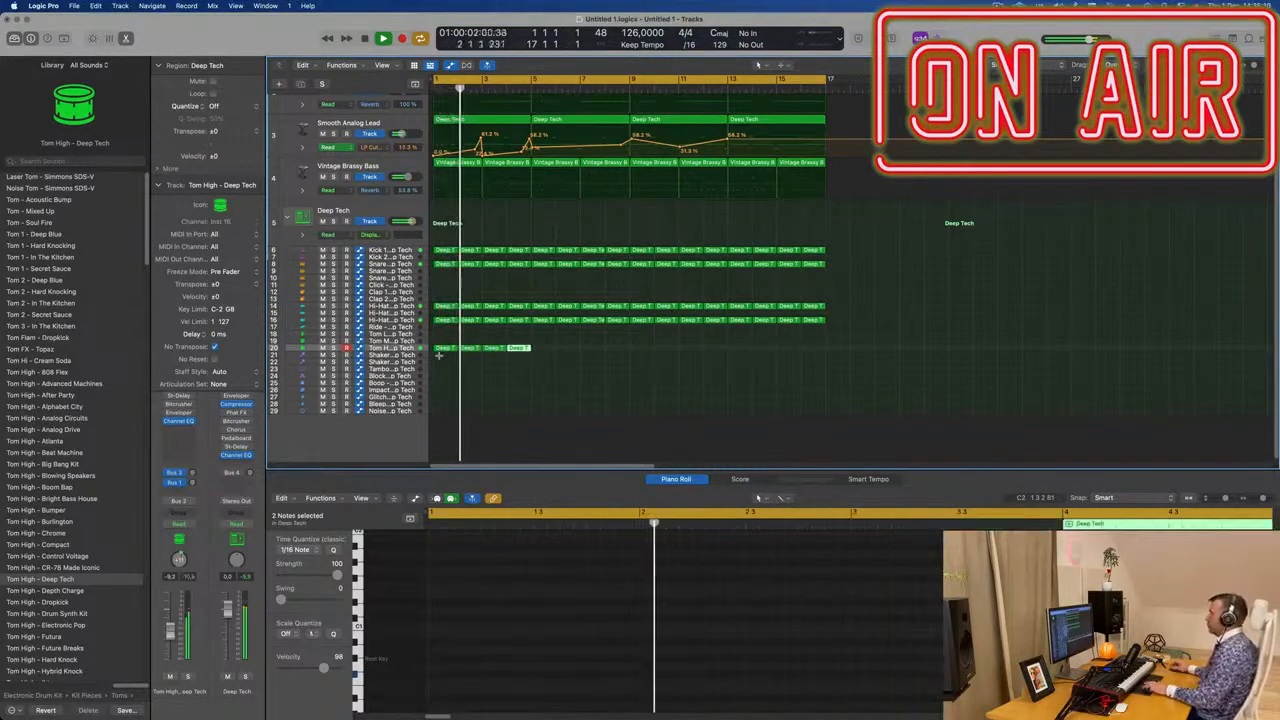
key("super+r")
key("super+r")
key("super+r")
key("super+r")
key("super+r")
key("super+r")
key("super+r")
key("super+r")
key("super+r")
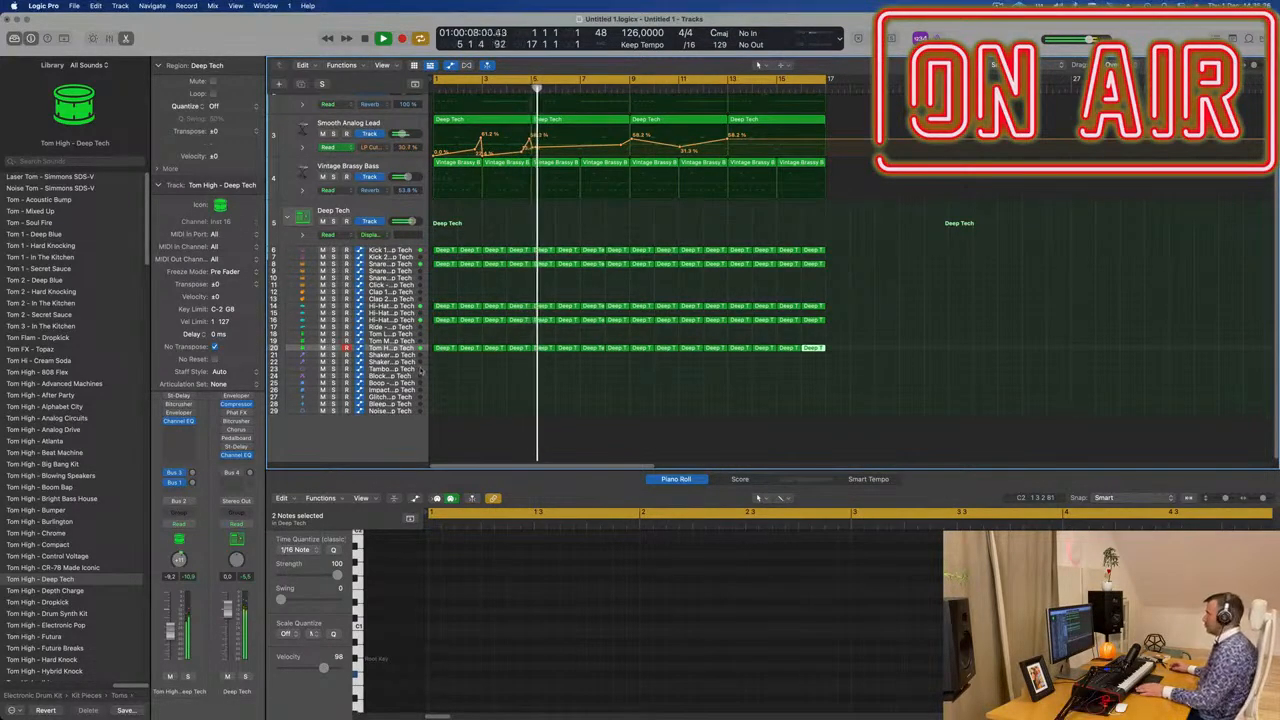
Turn on Track Zoom for the selected track and increase the Tom High track's individual height
scroll(455, 406, "up", 1)
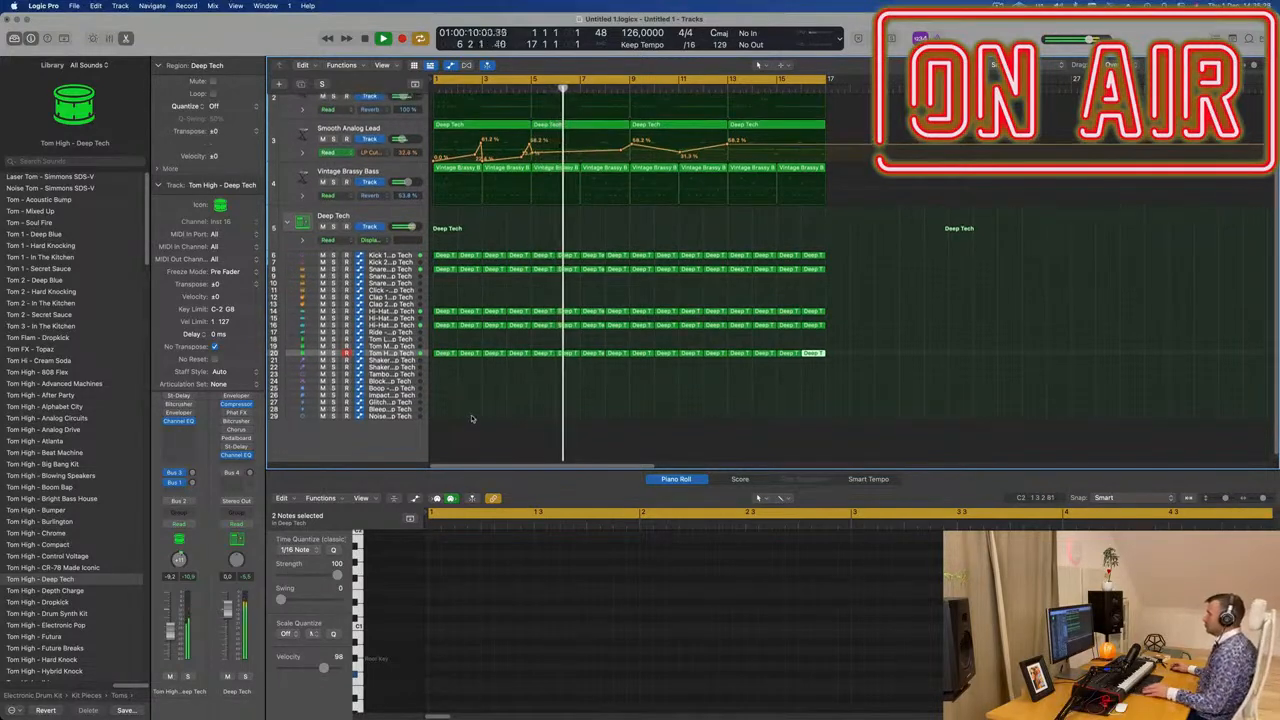
scroll(471, 416, "up", 3)
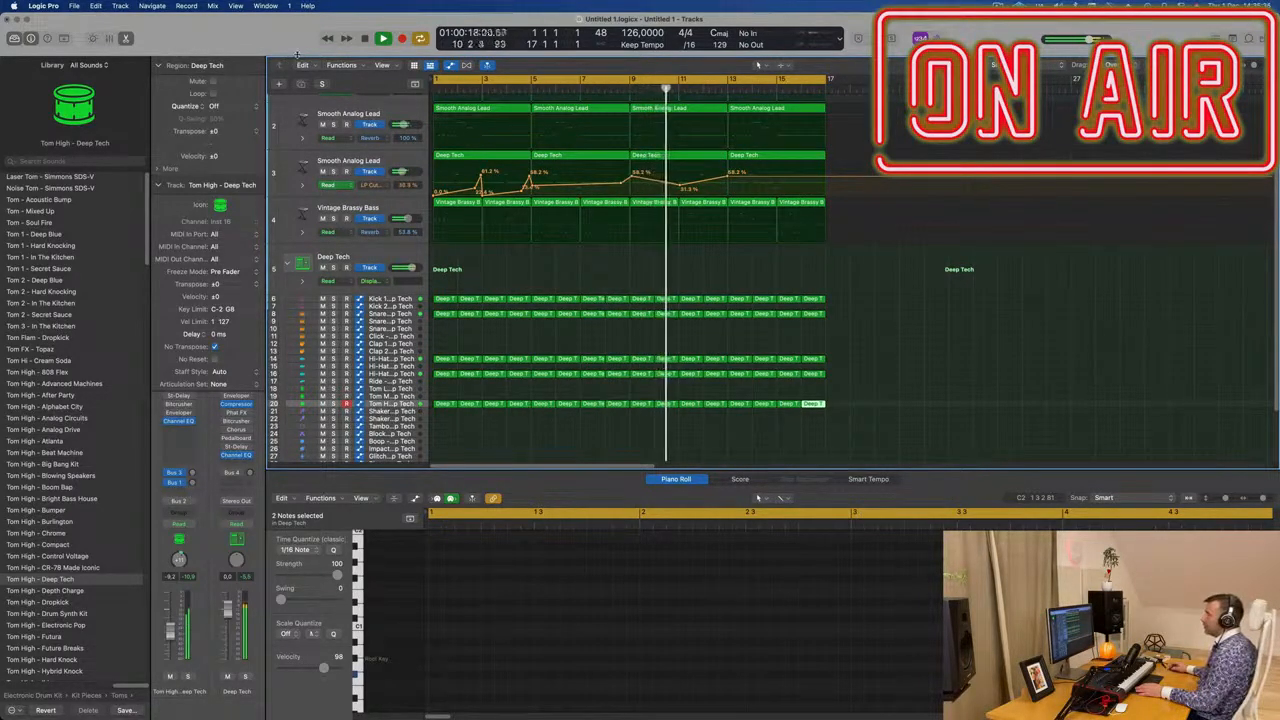
key("ctrl+alt+super+t")
left_click(137, 70)
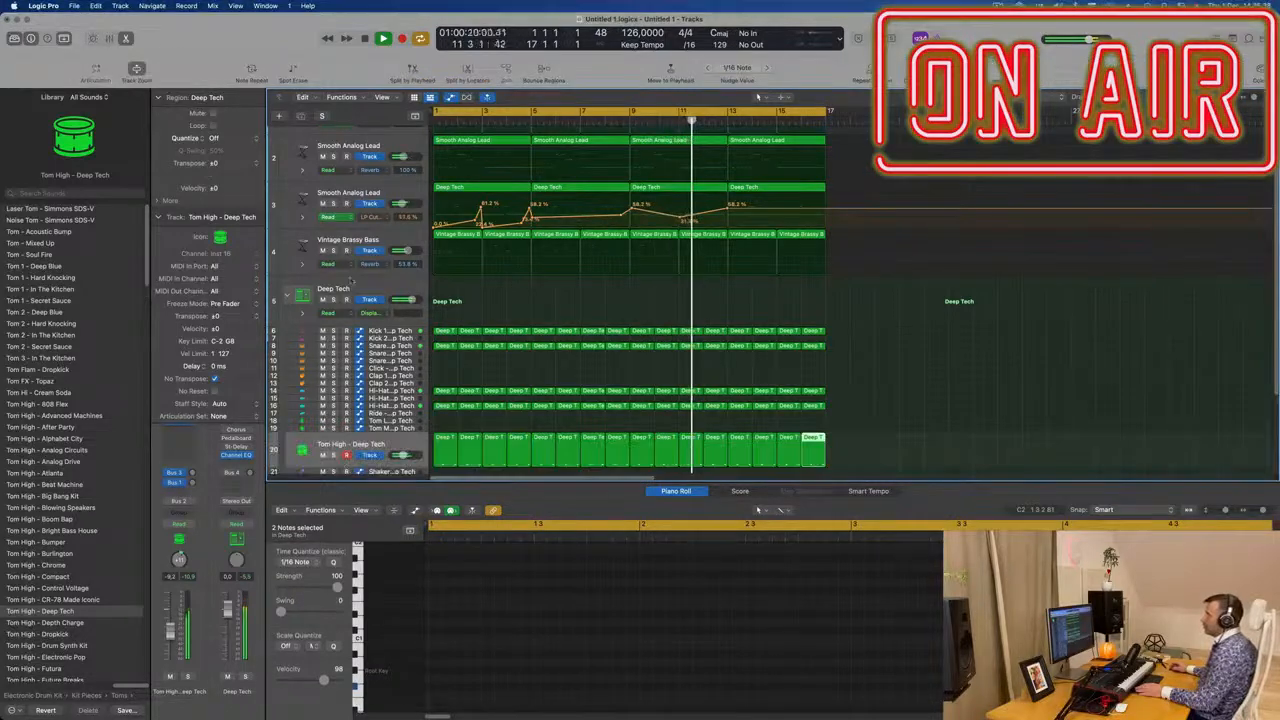
key("Return")
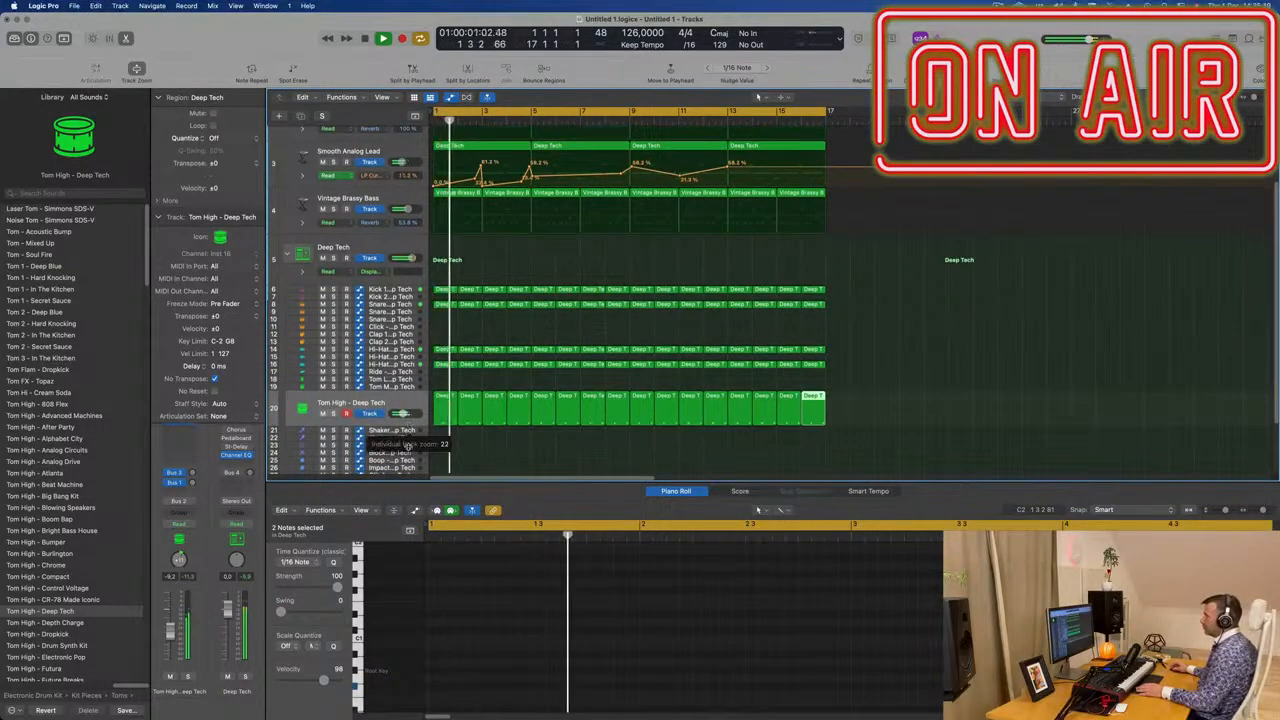
left_click_drag(408, 426, 408, 444)
scroll(478, 375, "down", 5)
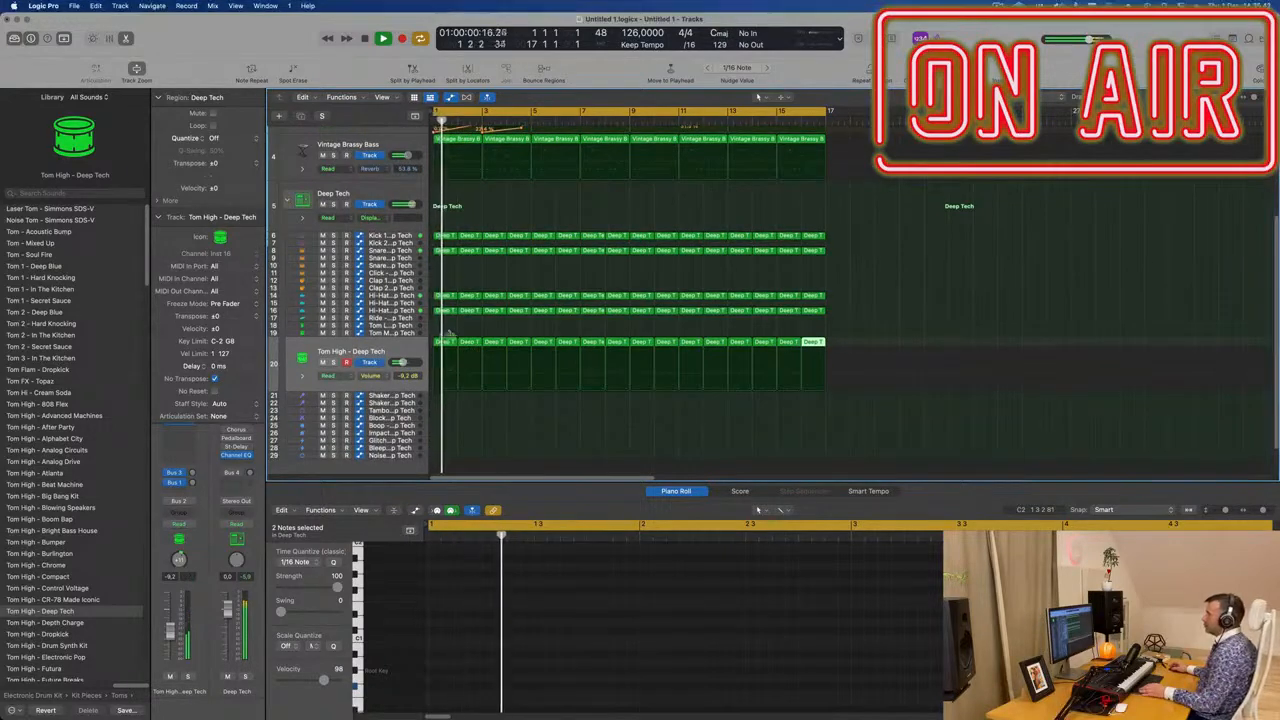
Copy the first Tom High region to the Tom Mid track and move its two notes one sixteenth later
left_click(450, 336)
left_click_drag(443, 342, 447, 335)
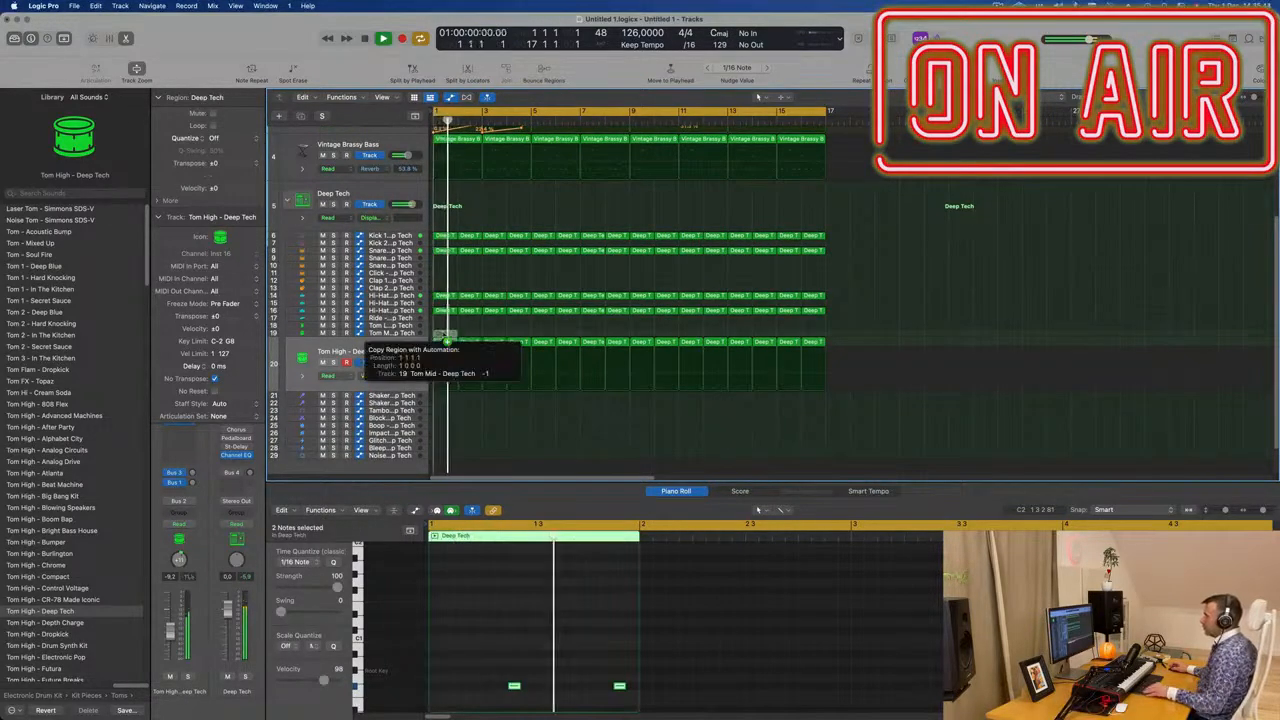
key("space")
key("space")
left_click_drag(491, 664, 656, 715)
key("space")
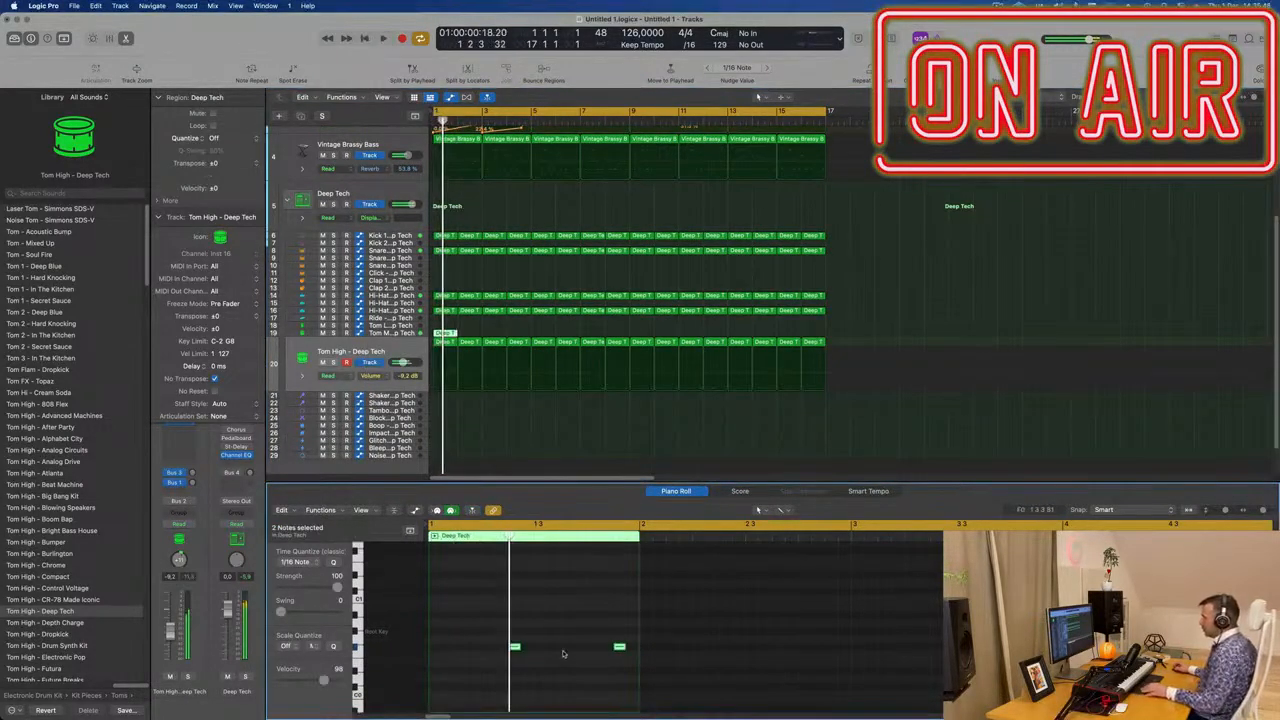
scroll(517, 652, "right", 1)
left_click_drag(519, 650, 526, 666)
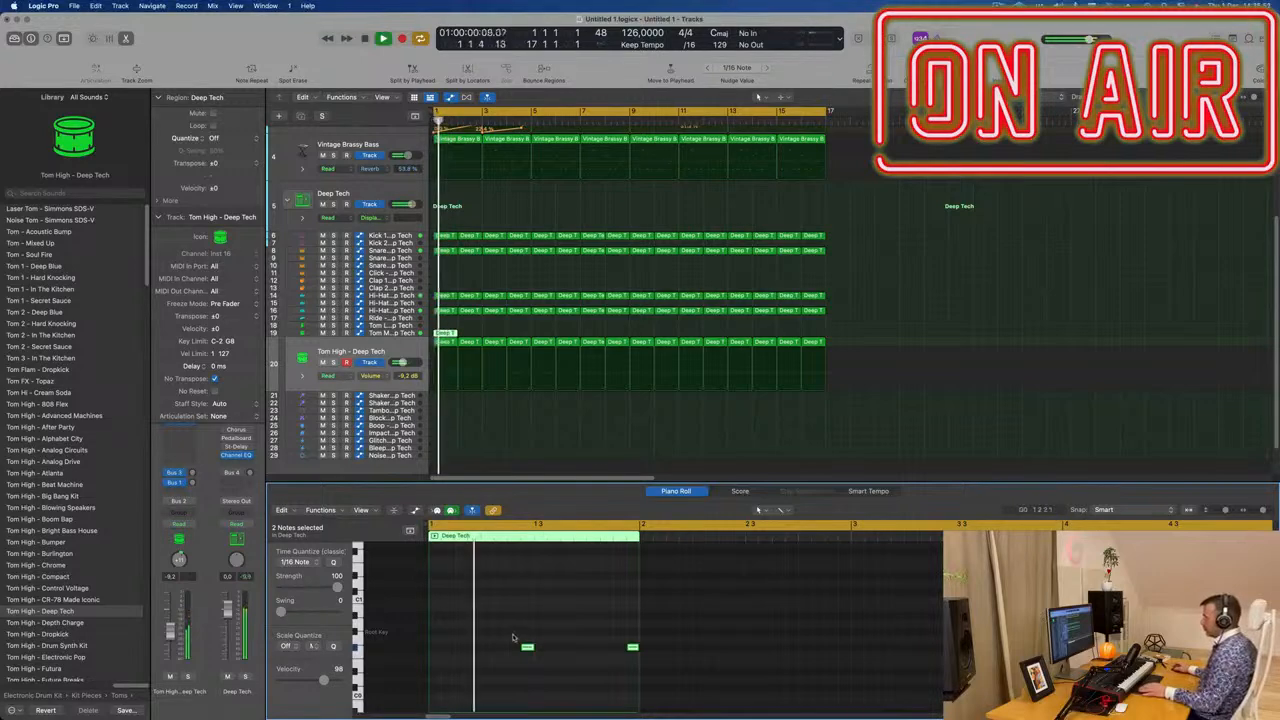
Repeat the one-bar region on the Tom Mid track through bar 16
left_click(443, 333)
scroll(560, 400, "up", 3)
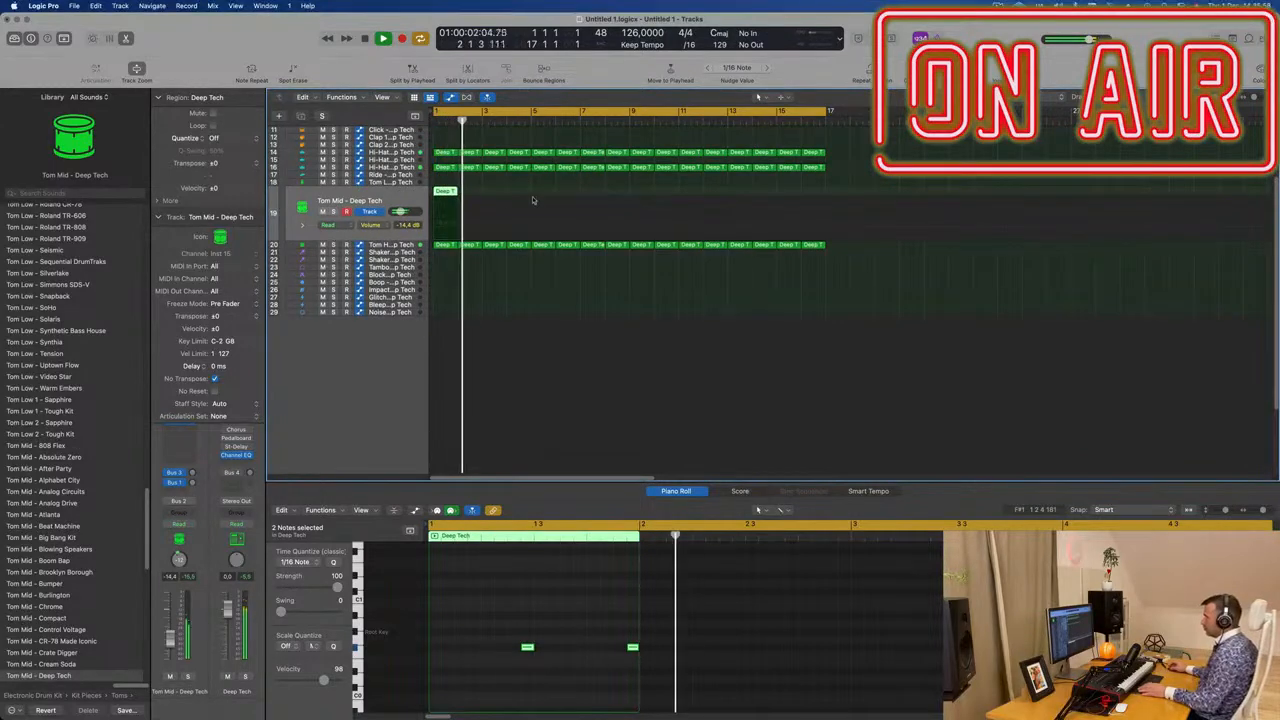
scroll(424, 197, "up", 4)
key("super+r")
key("super+r")
key("super+r")
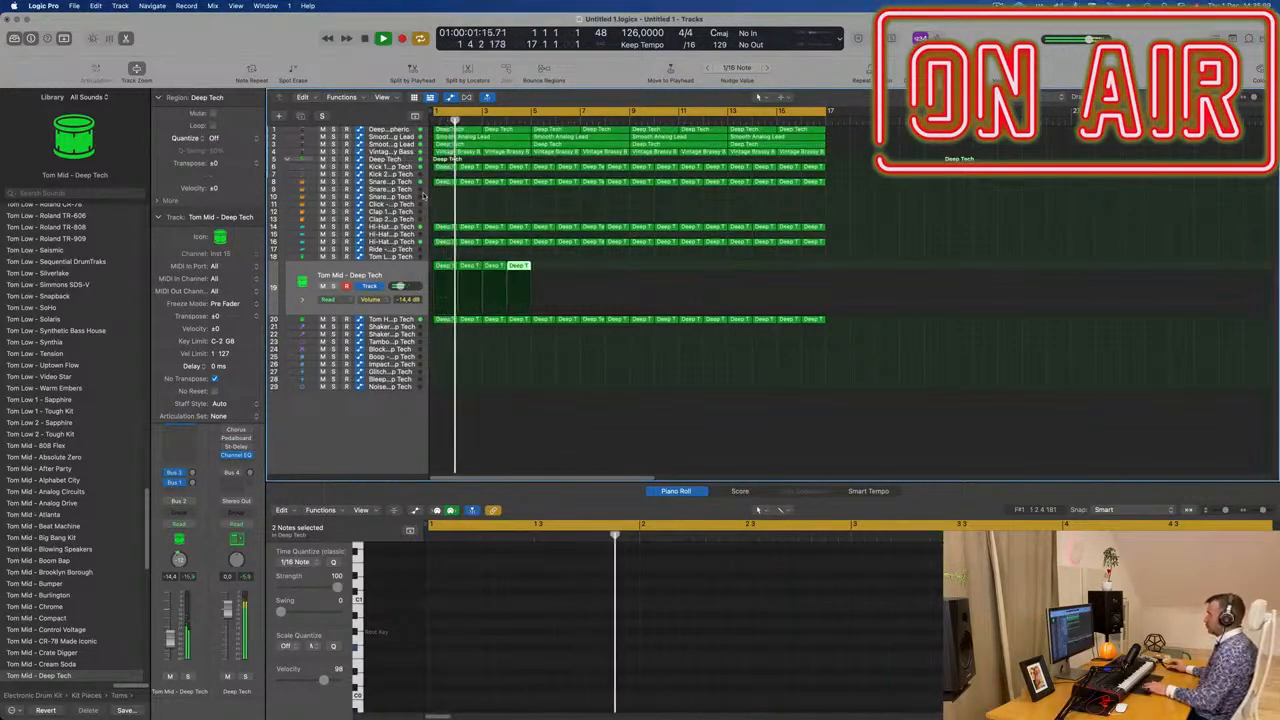
key("super+r")
key("super+r")
key("super+r")
key("super+r")
key("super+r")
key("super+r")
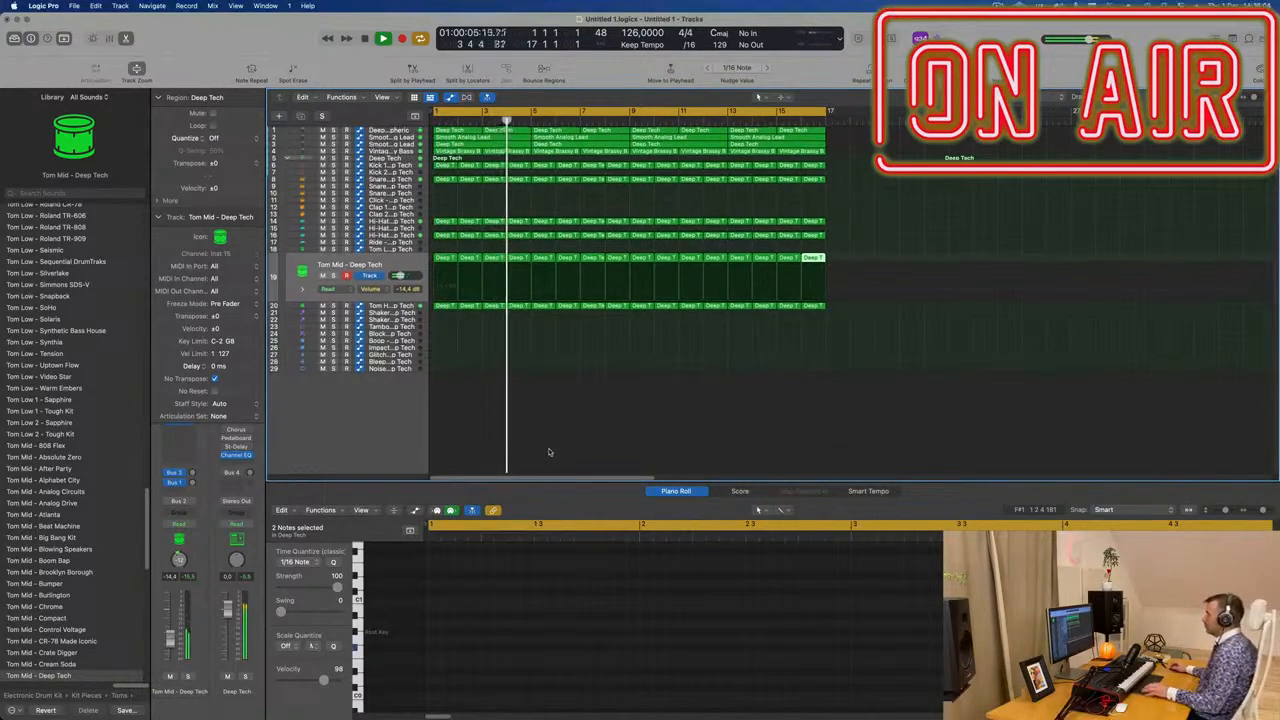
Close the Piano Roll, fit the full 16 bars in the Tracks area and deselect the Tom Mid region
key("z")
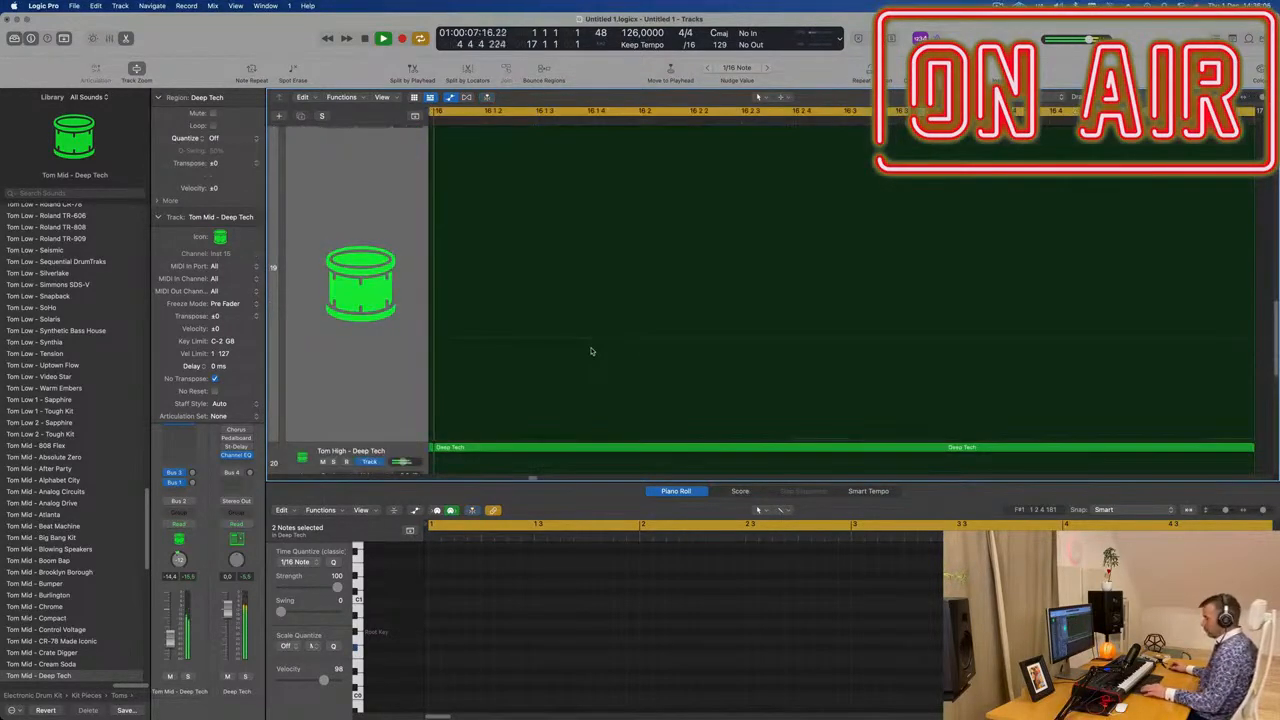
key("z")
key("z")
key("z")
key("x")
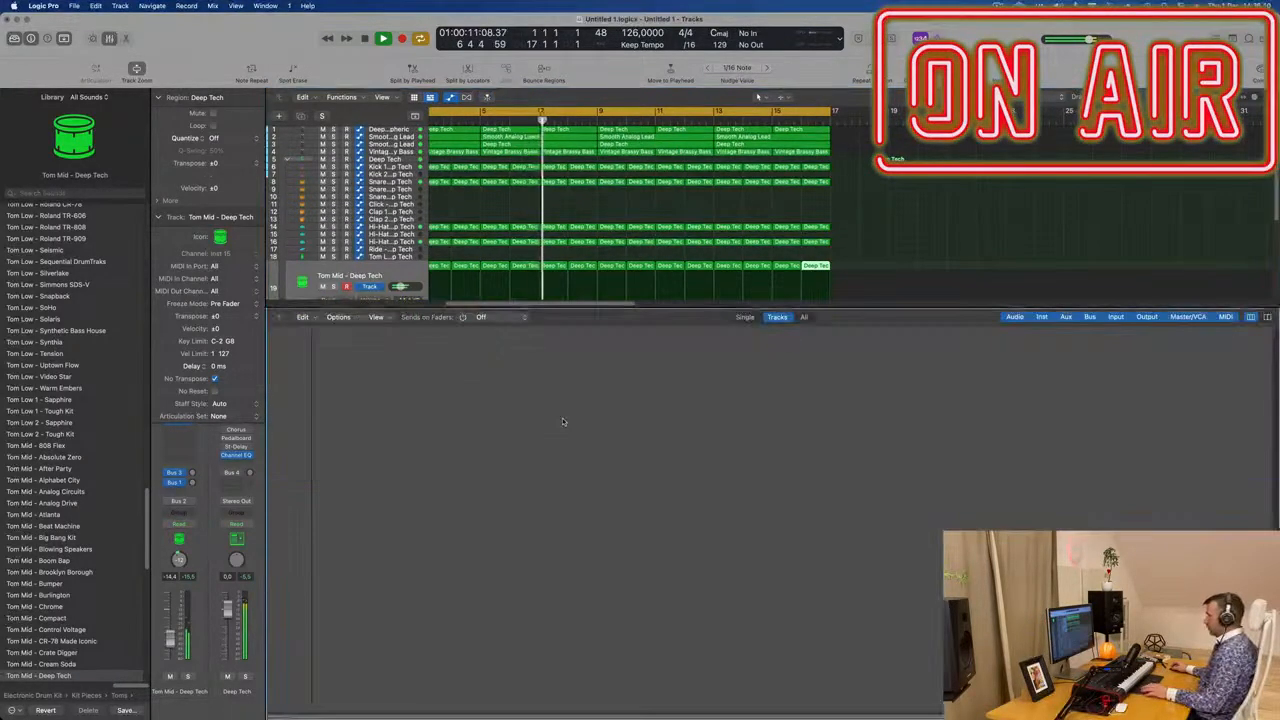
key("x")
key("z")
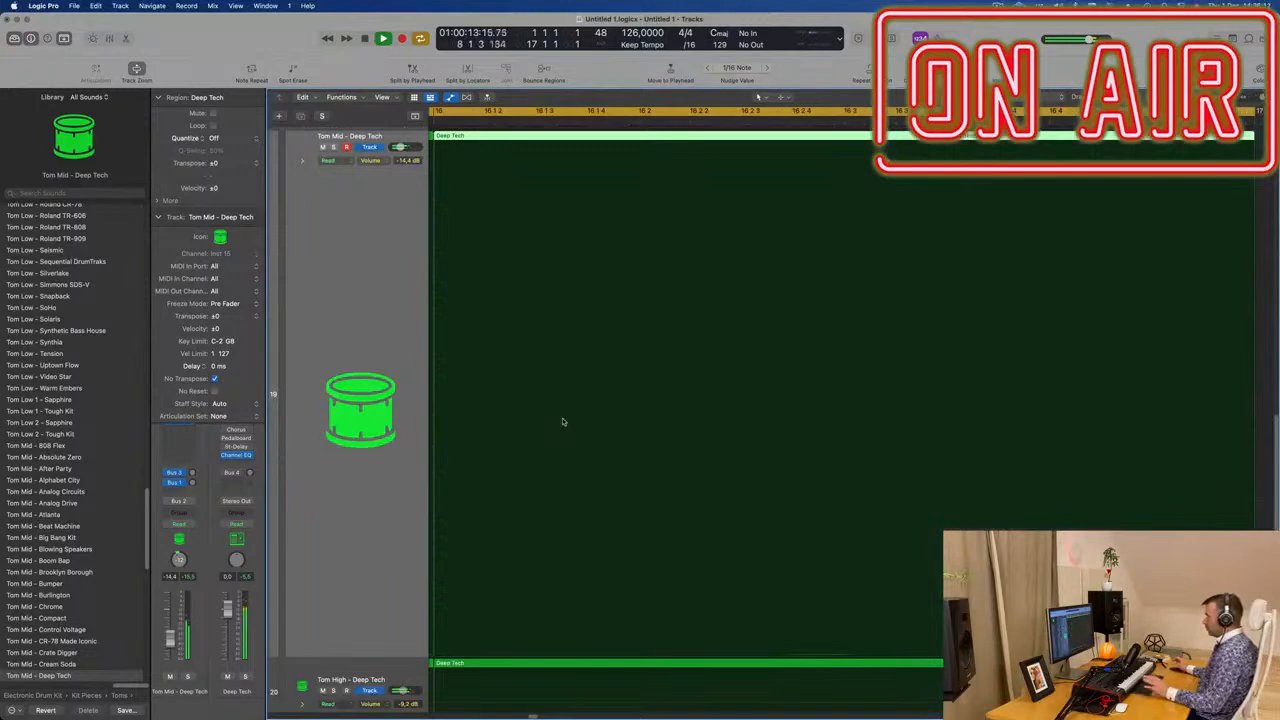
key("z")
key("super+Down")
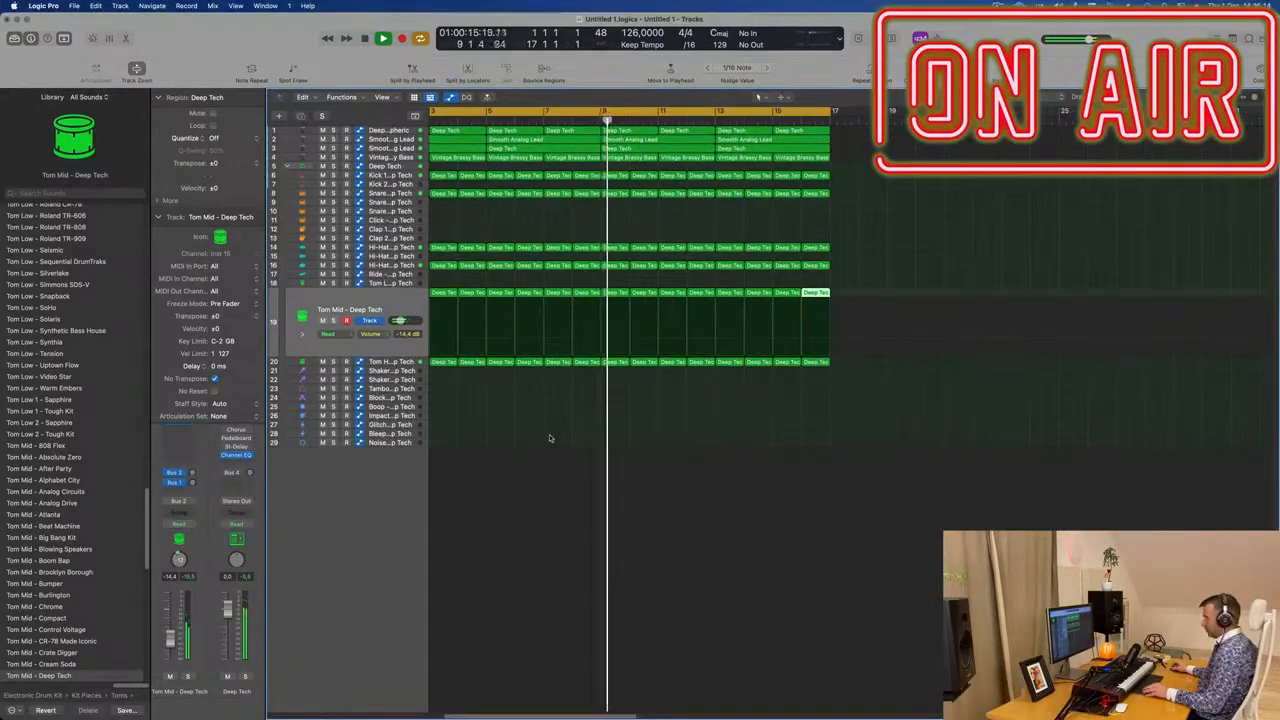
key("super+Right")
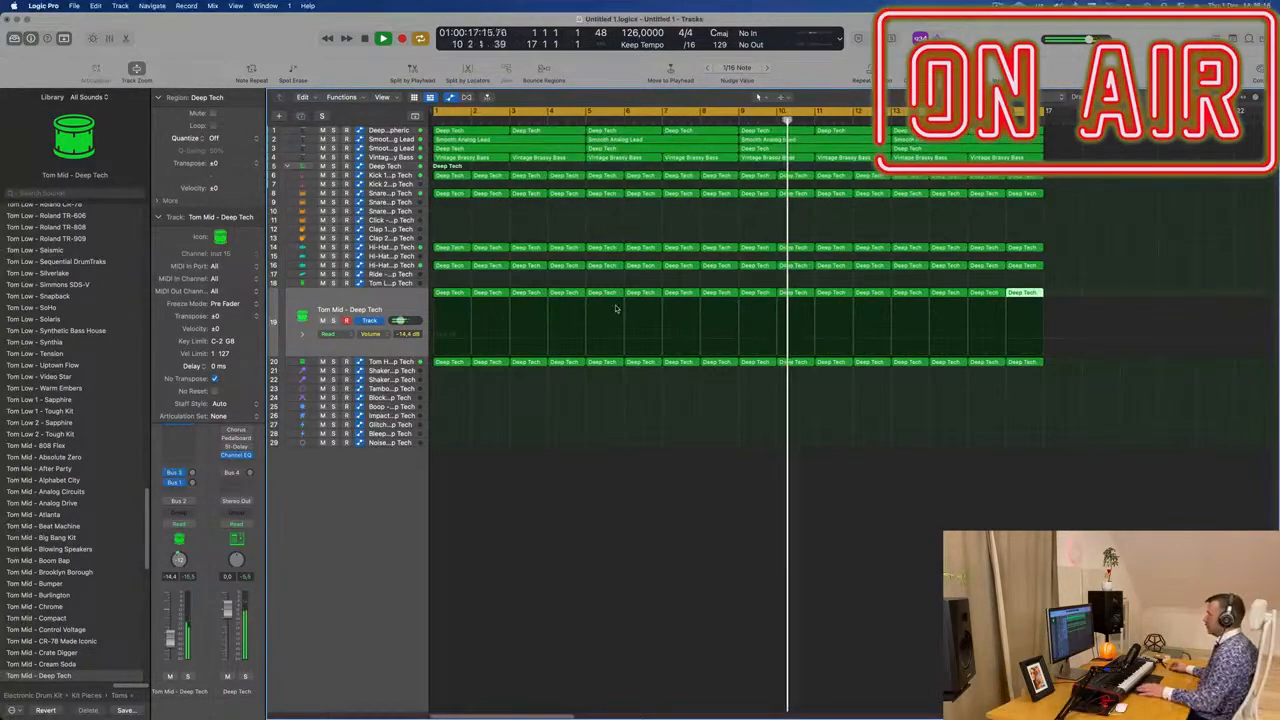
left_click(576, 230, "ctrl+alt")
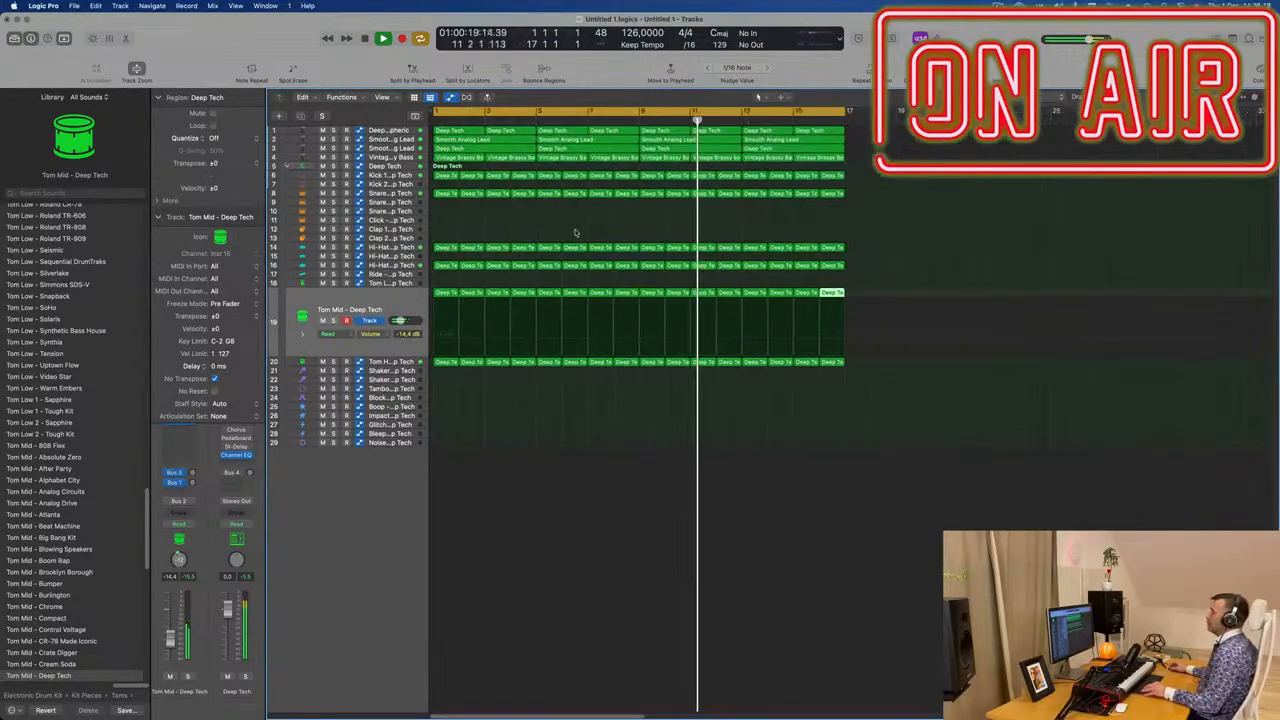
left_click(489, 237)
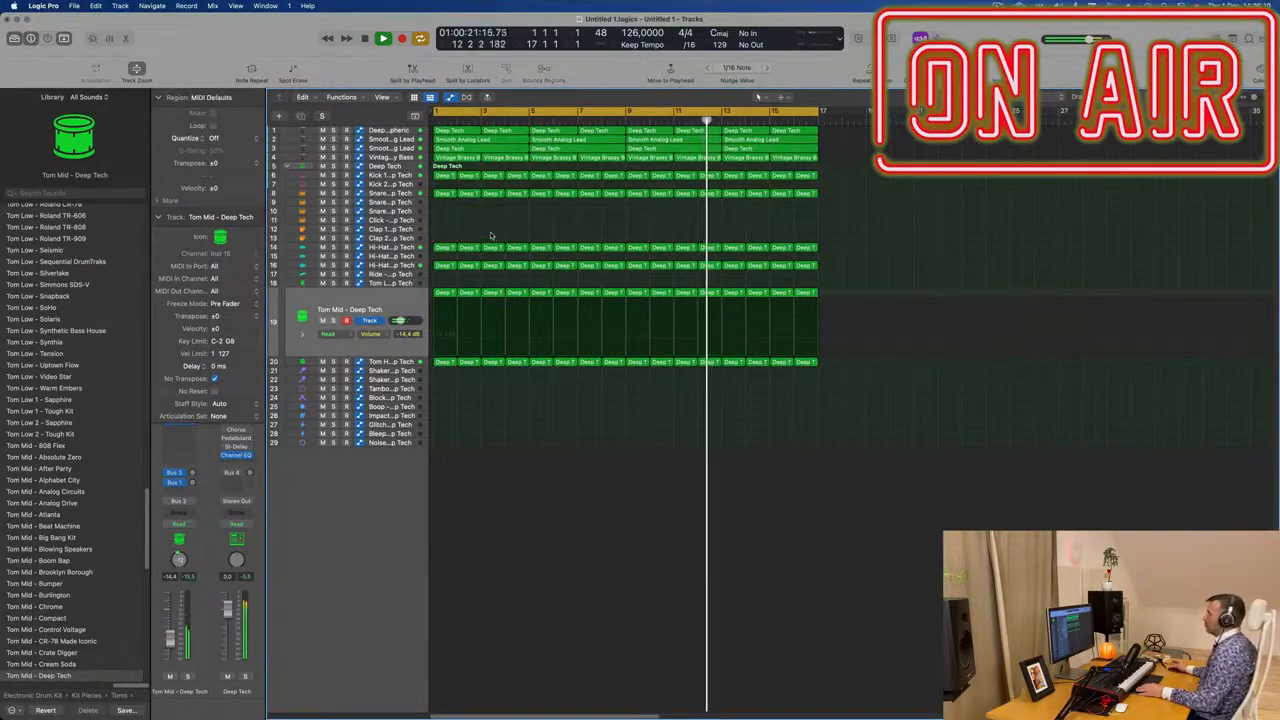
Enlarge all track heights and frame the 16-bar arrangement to look over the drum tracks
key("super+Down")
key("super+Down")
key("super+Down")
key("super+Down")
key("super+Down")
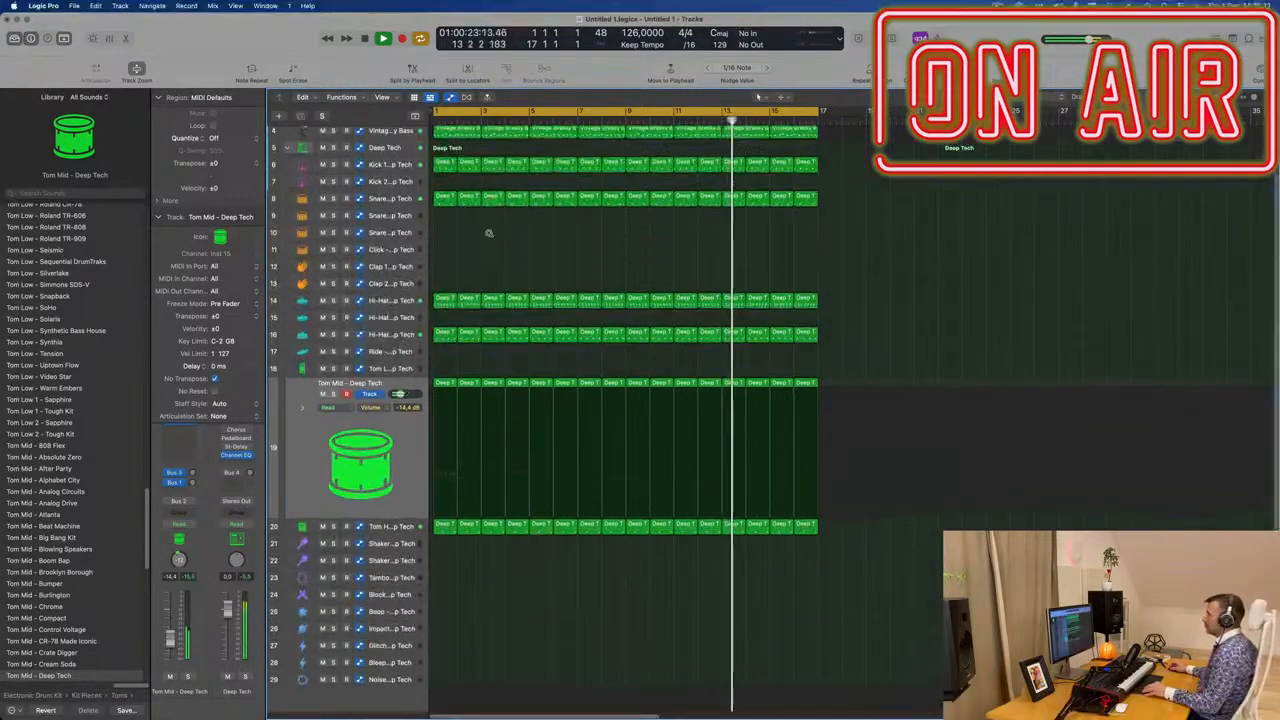
scroll(491, 240, "up", 3)
key("super+Up")
key("super+Up")
key("super+Up")
key("super+Up")
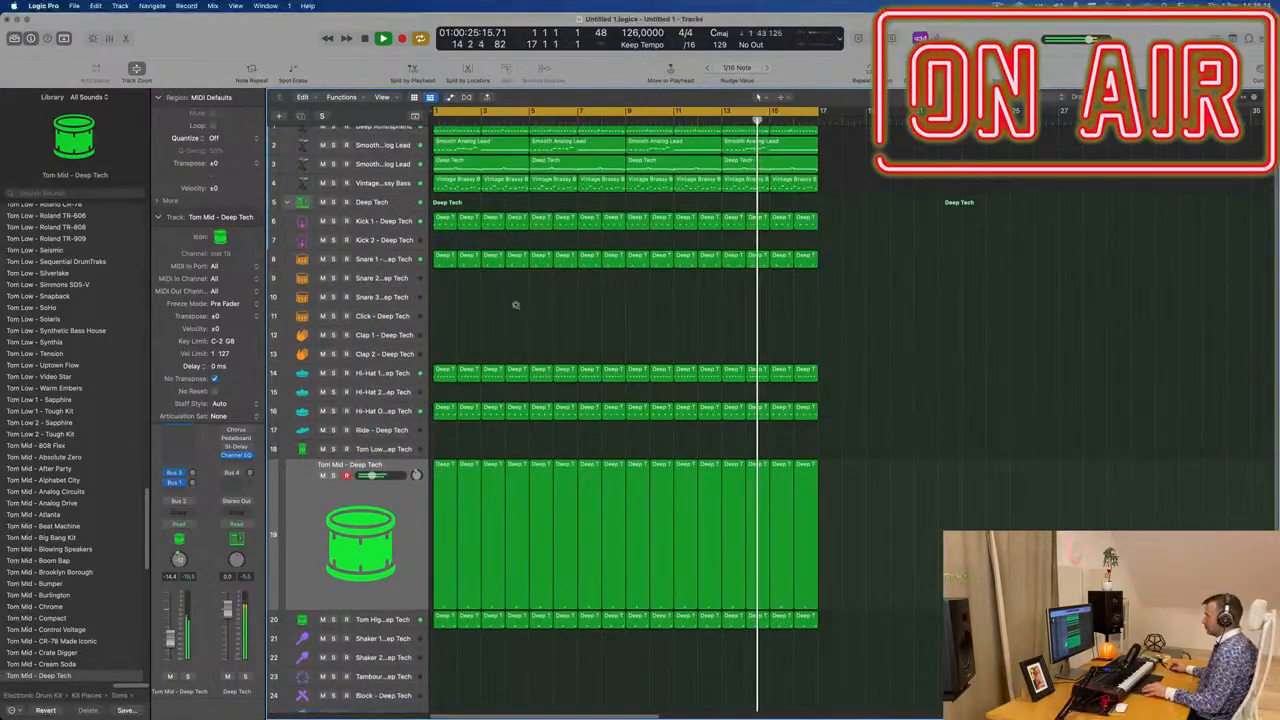
key("a")
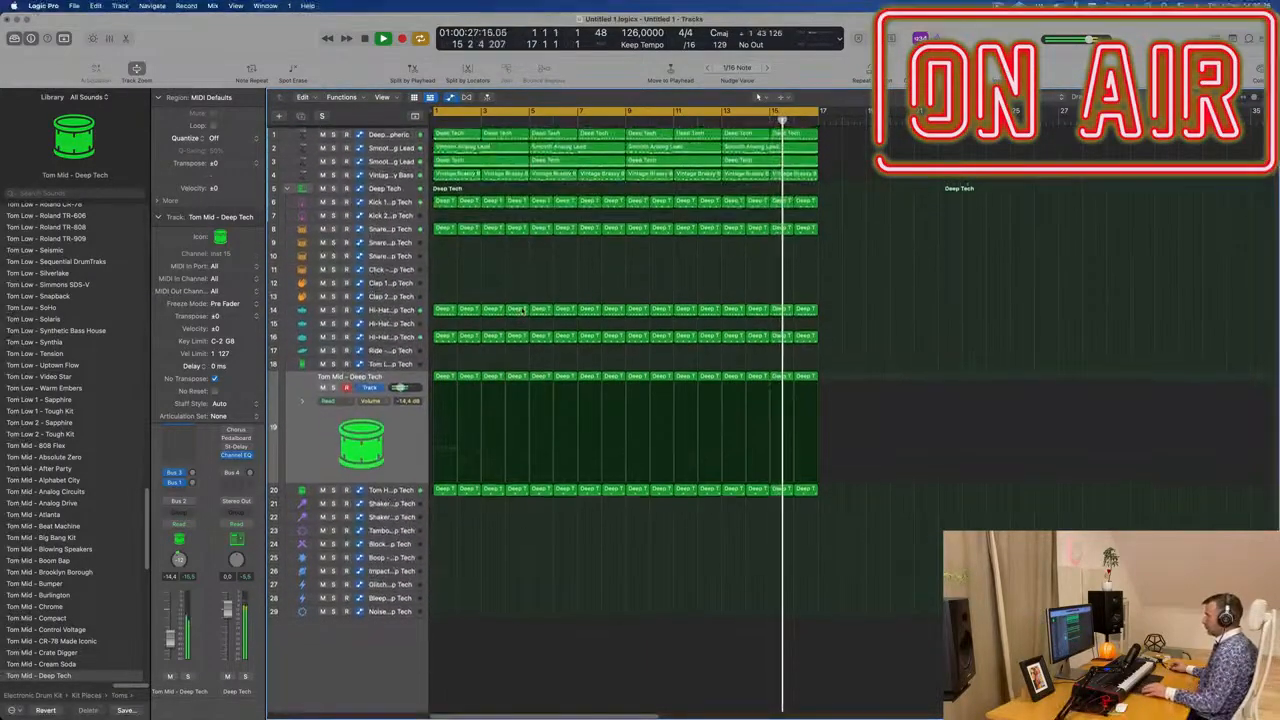
scroll(454, 252, "up", 3)
scroll(454, 252, "up", 1)
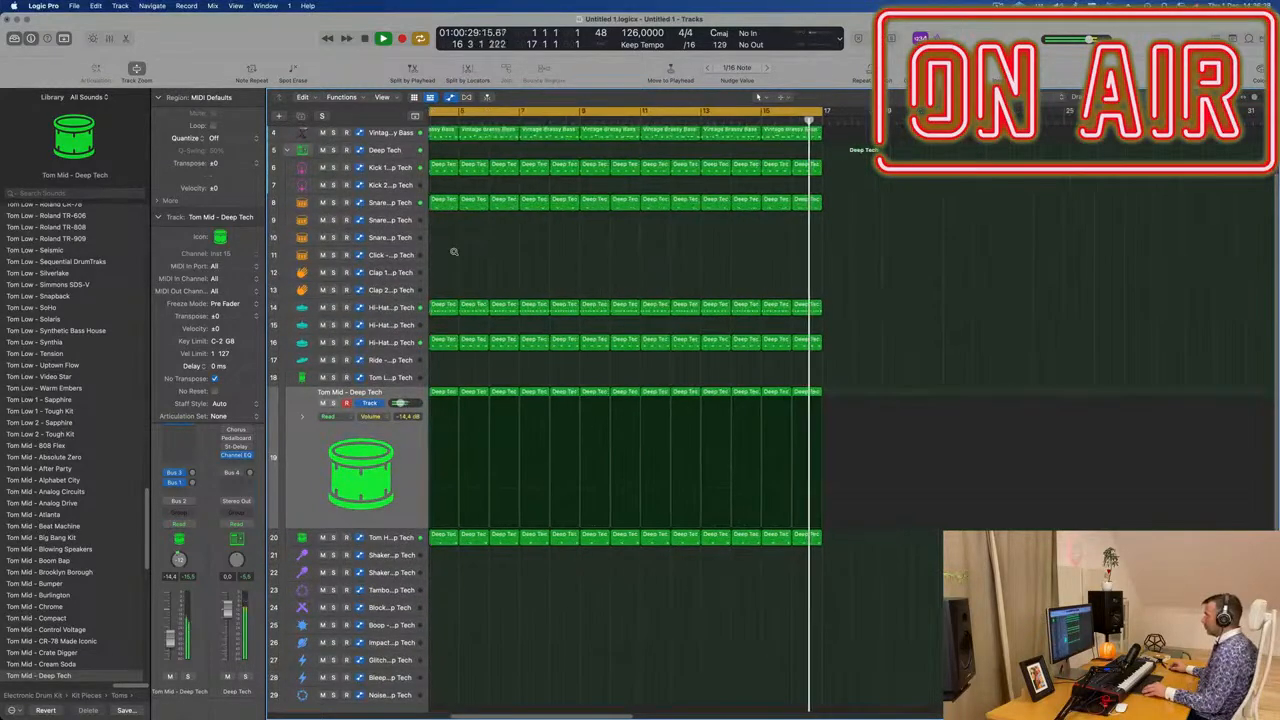
scroll(454, 252, "left", 3)
scroll(454, 252, "up", 1)
scroll(505, 262, "up", 2)
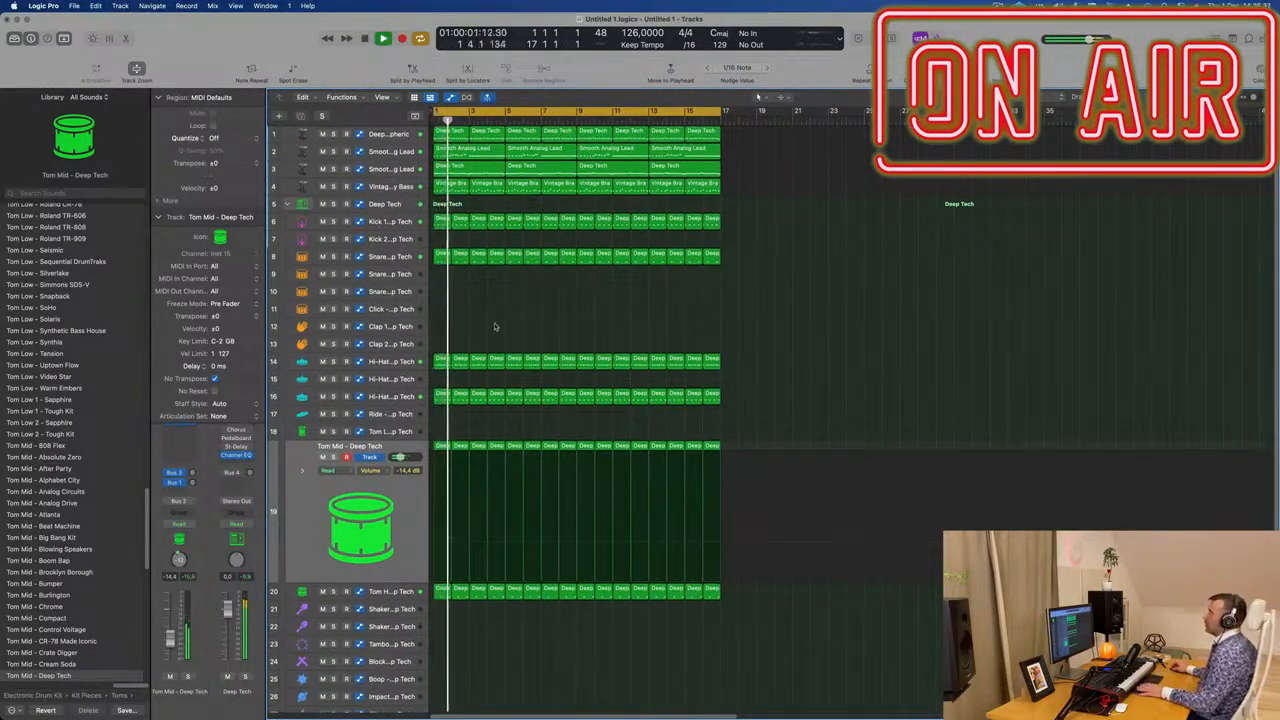
scroll(494, 326, "down", 1)
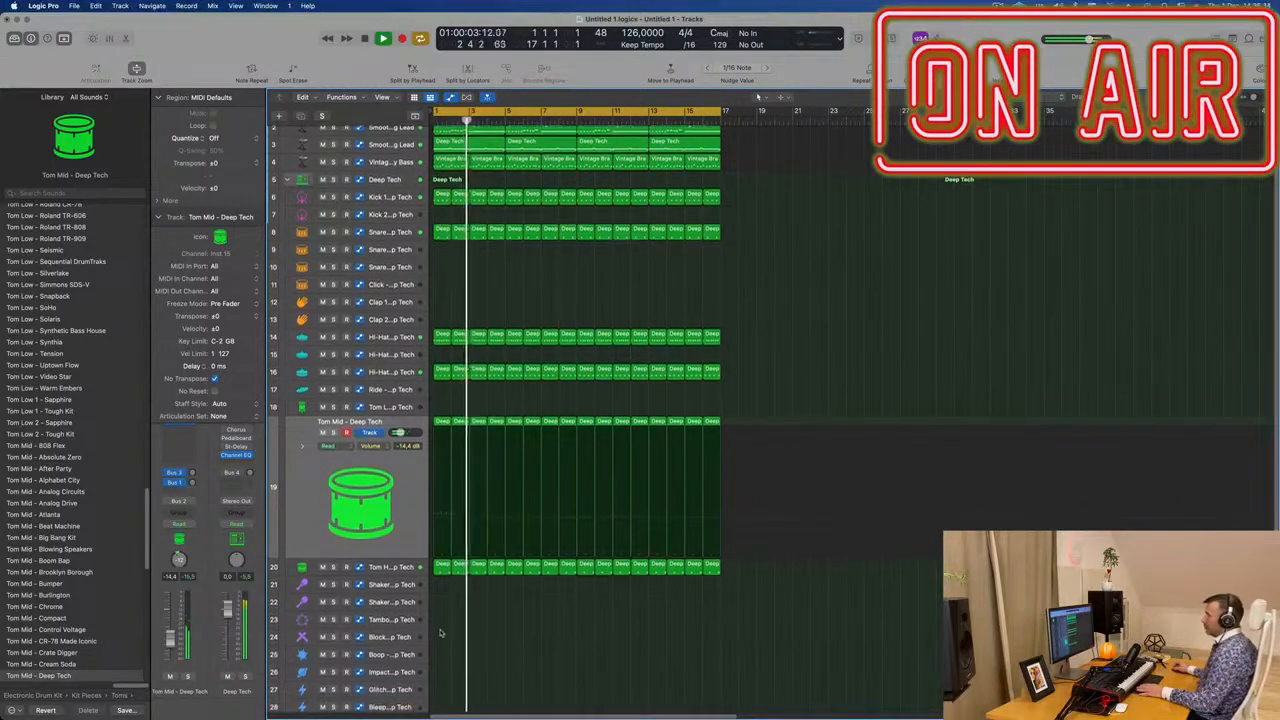
Copy the first Hi-Hat 1 region to the Shaker 2 track and fill its gaps with copied notes for continuous sixteenths
scroll(441, 633, "down", 1)
left_click_drag(441, 333, 442, 598)
key("space")
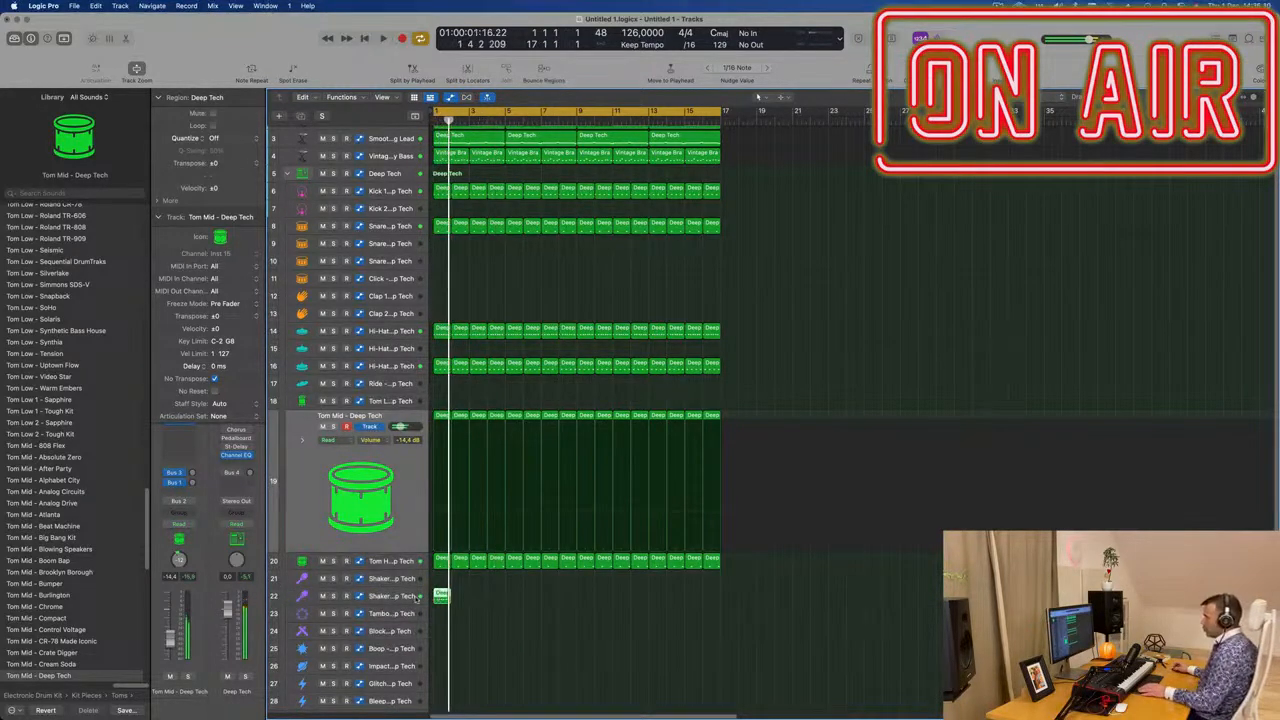
left_click(421, 598)
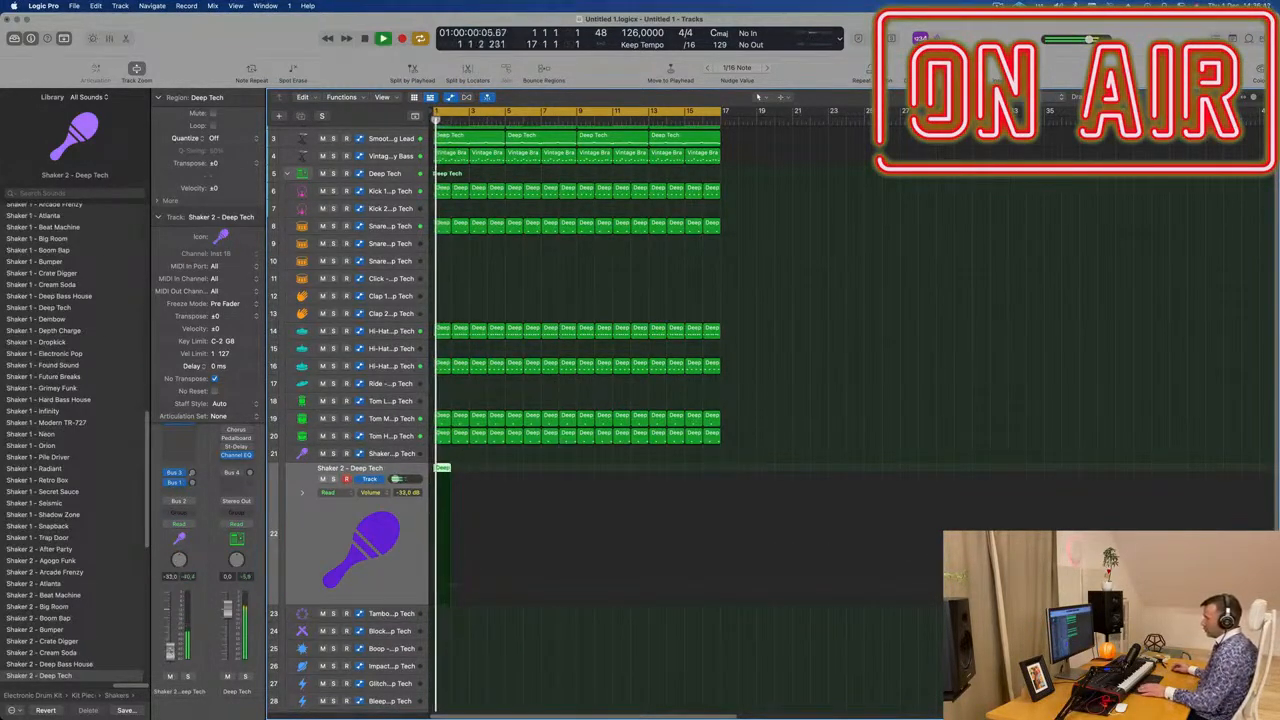
double_click(442, 469)
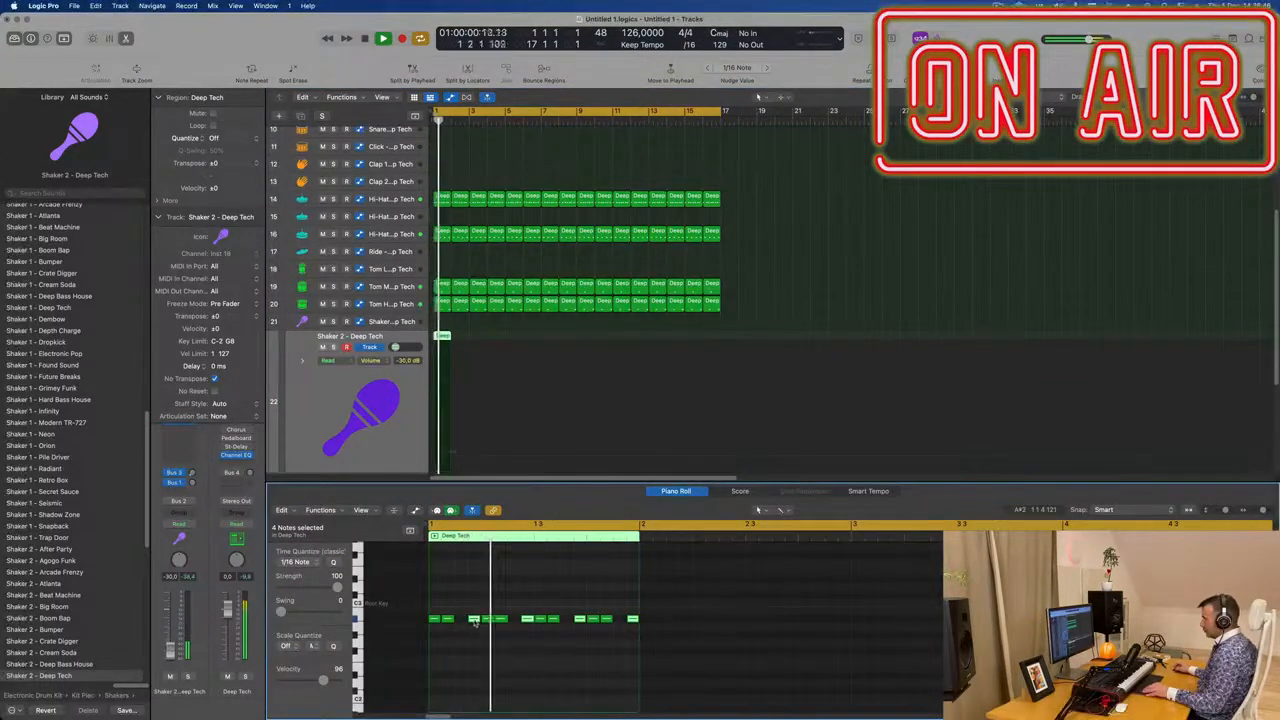
left_click_drag(471, 622, 461, 622)
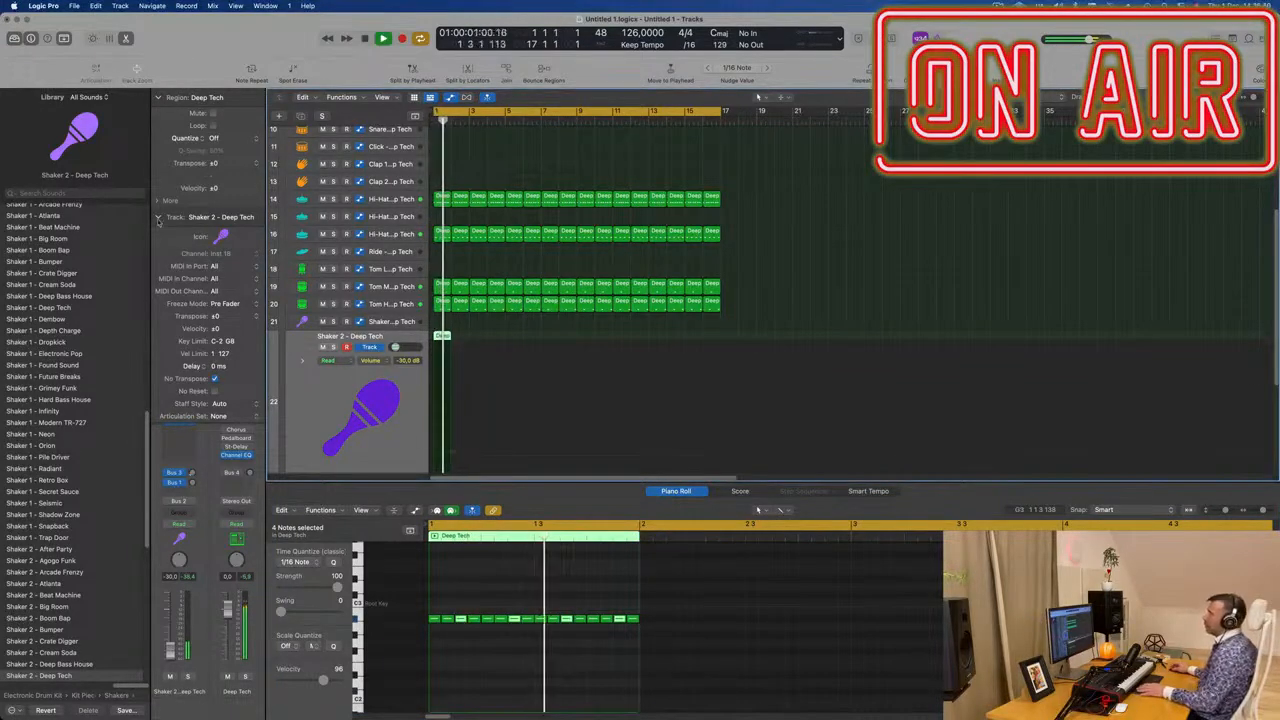
Enable the Stereo Delay on the Shaker 2 channel with both output mix levels at 41% and move its window aside
left_click(158, 217)
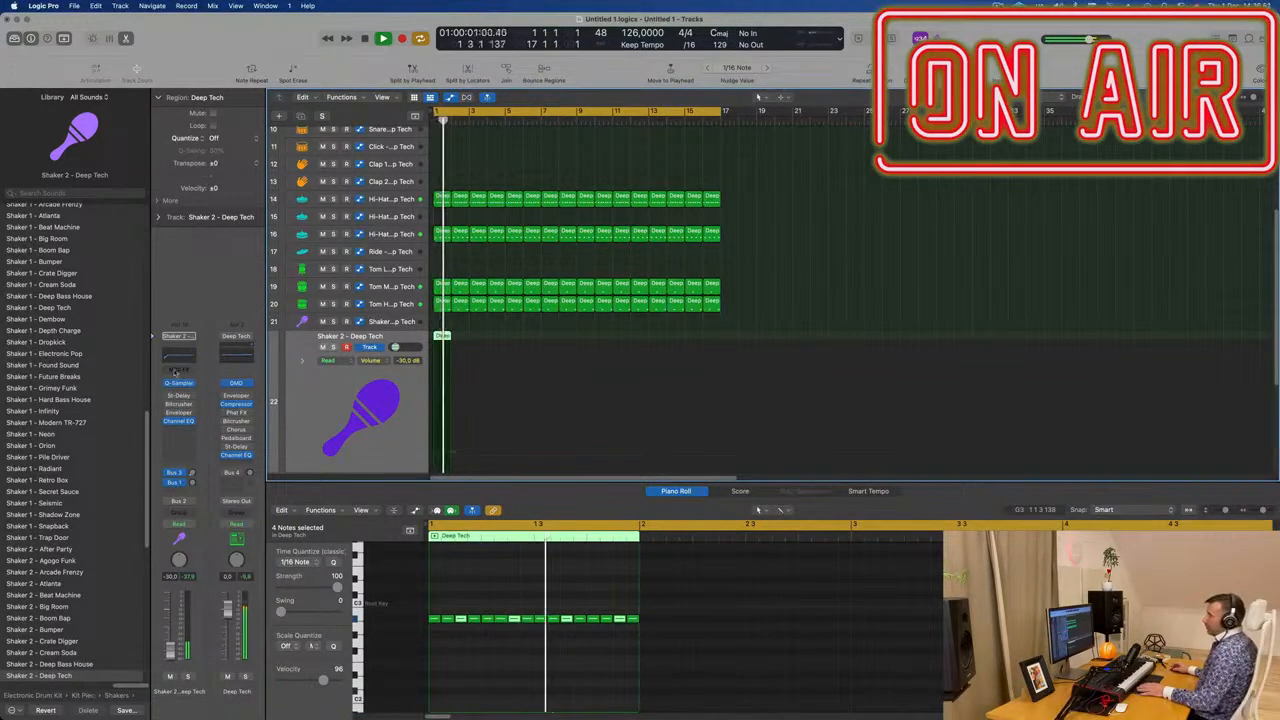
left_click(169, 396)
left_click(180, 396)
key("space")
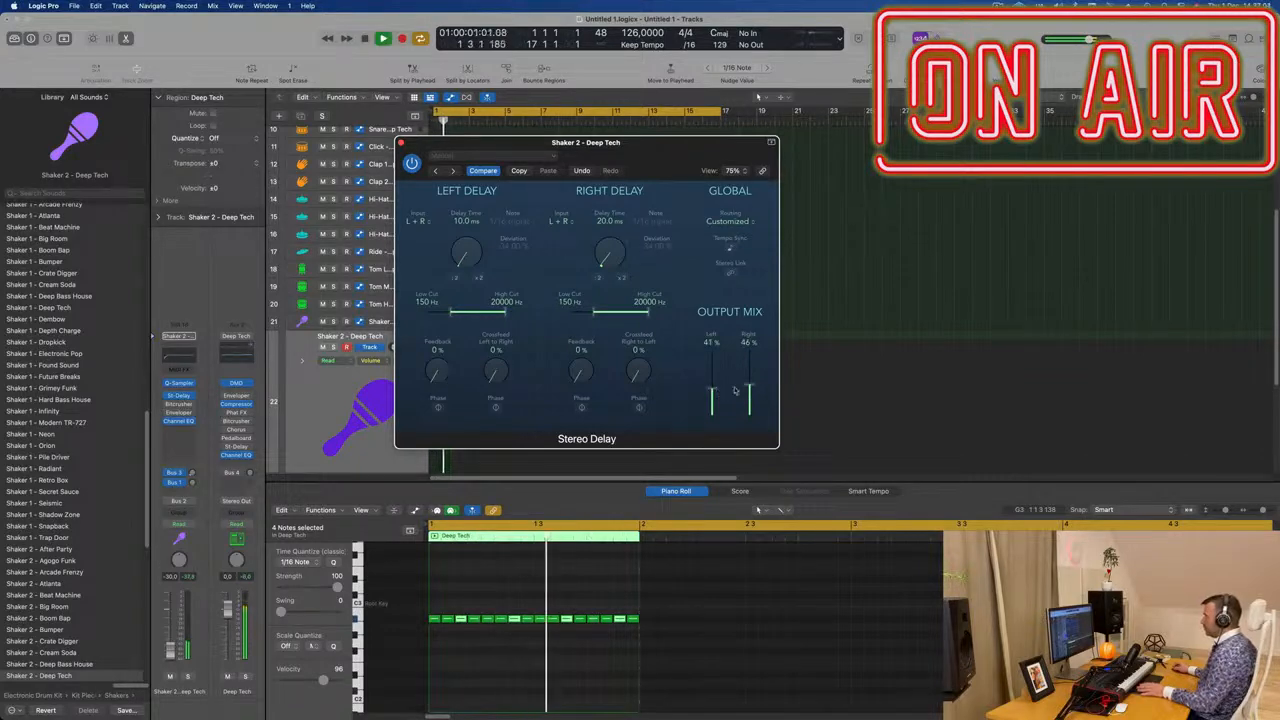
key("space")
left_click_drag(699, 143, 1111, 139)
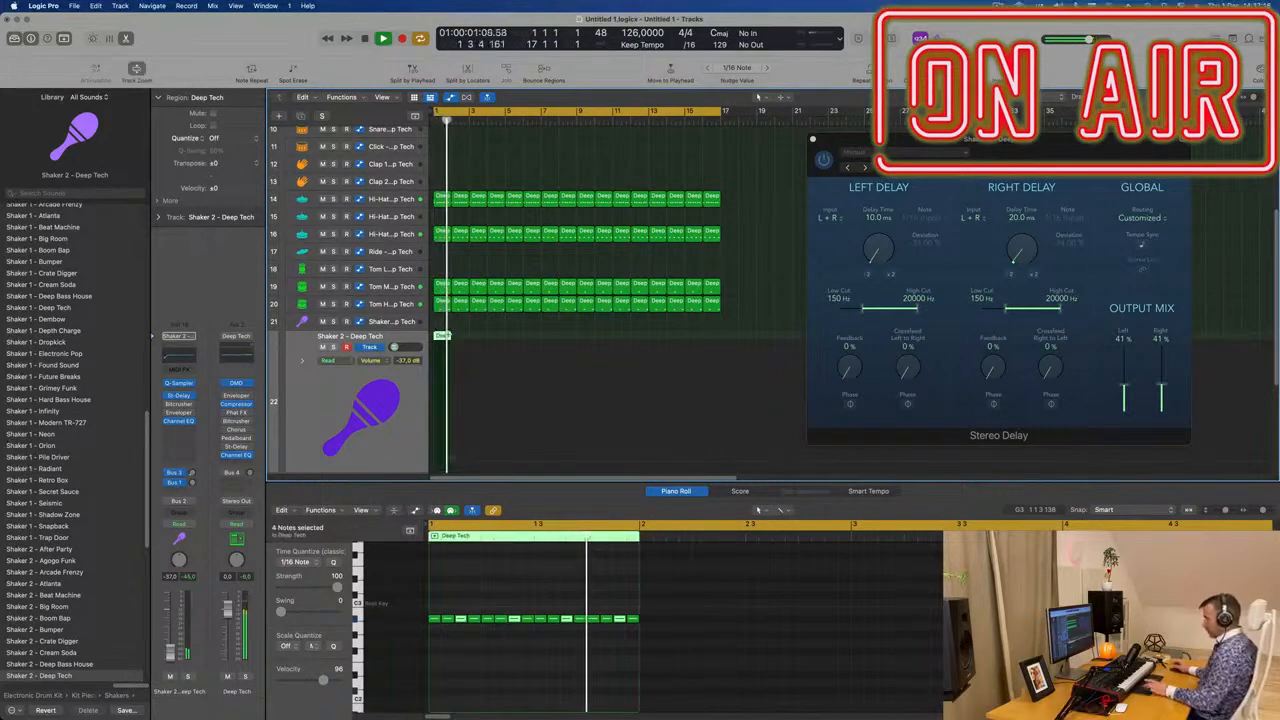
Repeat the Shaker 2 region to fill all 16 bars, close the Stereo Delay window and deselect the regions
key("super+r")
key("super+r")
key("super+r")
key("super+r")
key("super+r")
key("super+r")
key("super+r")
key("super+r")
key("super+r")
key("super+r")
key("super+r")
key("super+r")
key("super+r")
key("super+r")
key("super+r")
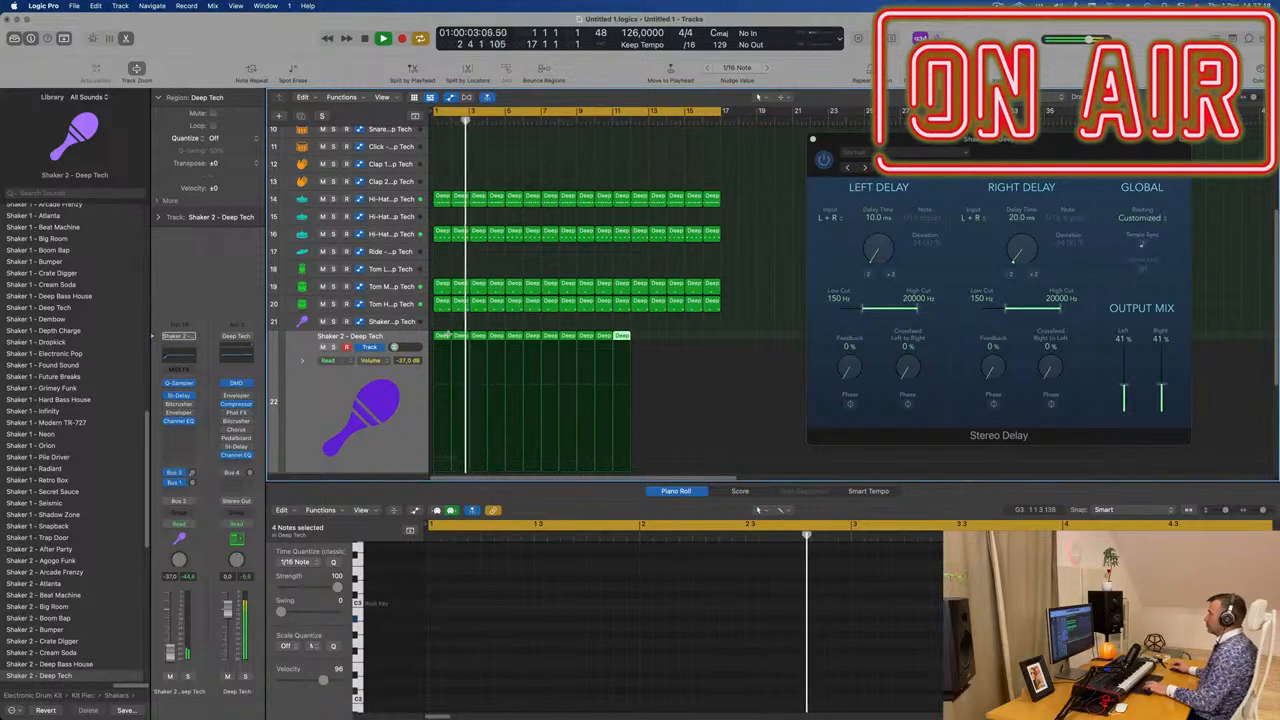
left_click(813, 139)
scroll(803, 320, "down", 3)
scroll(803, 320, "down", 2)
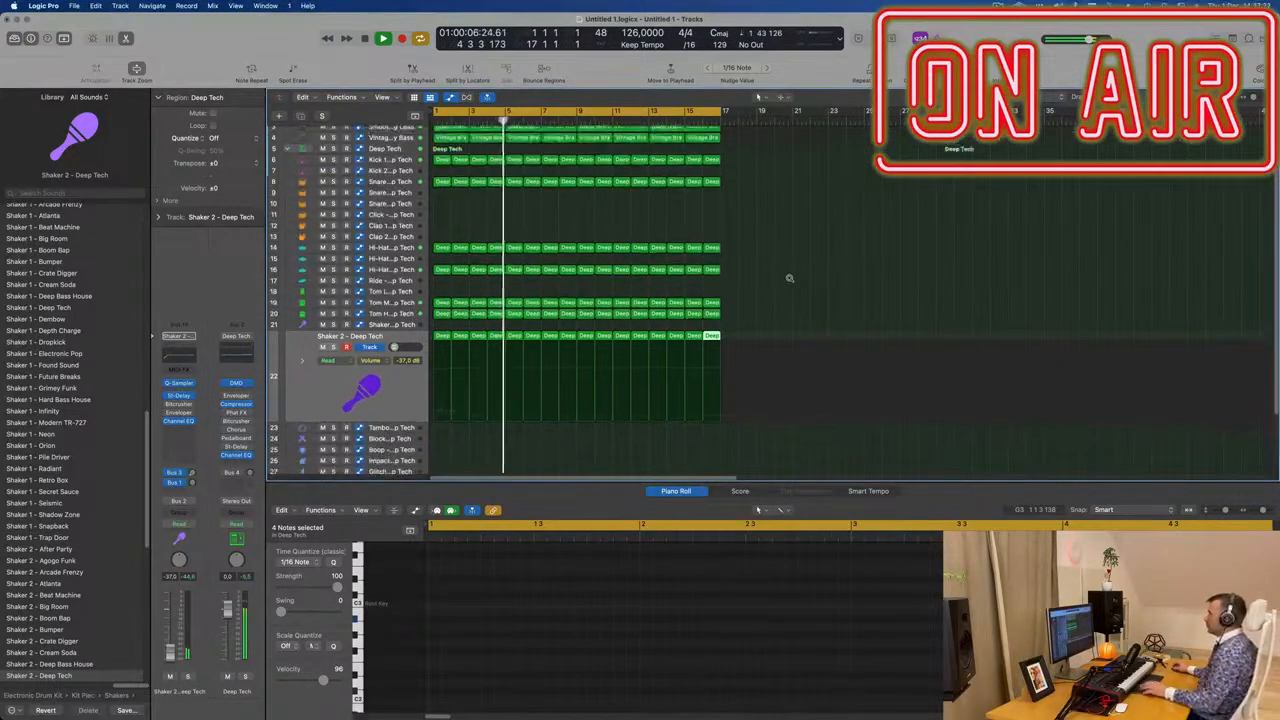
scroll(790, 274, "up", 3)
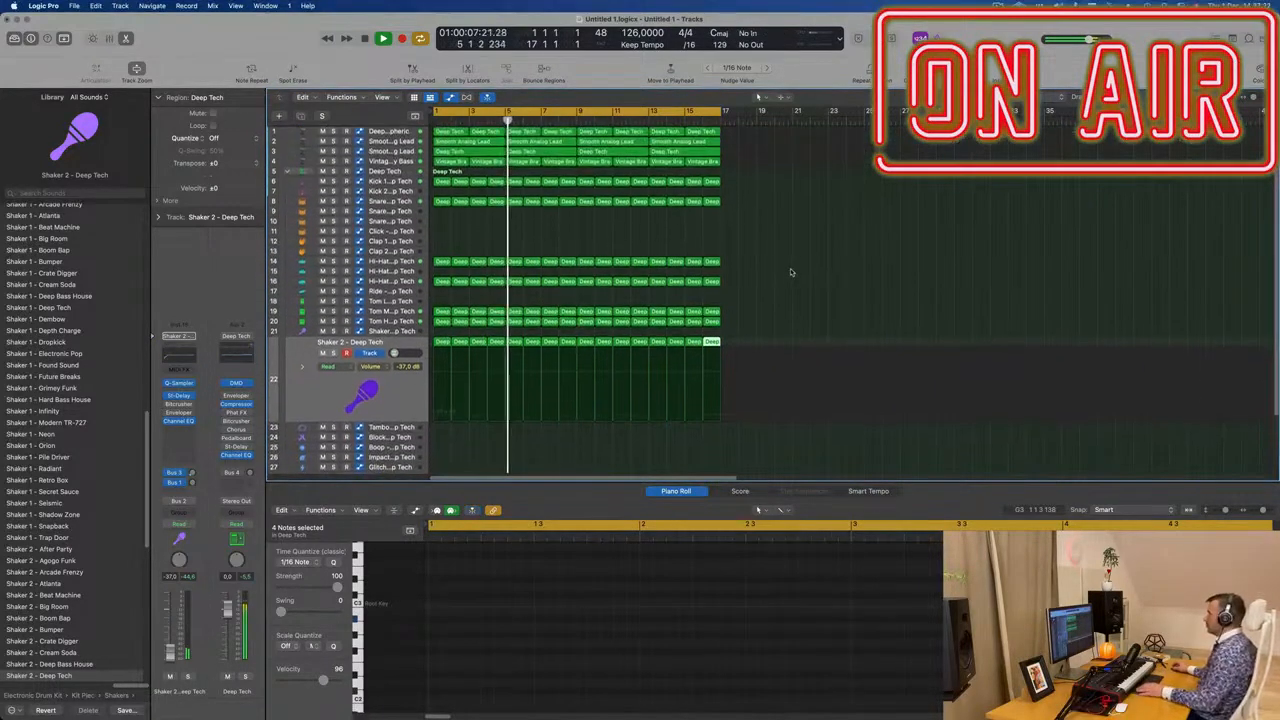
left_click(482, 242)
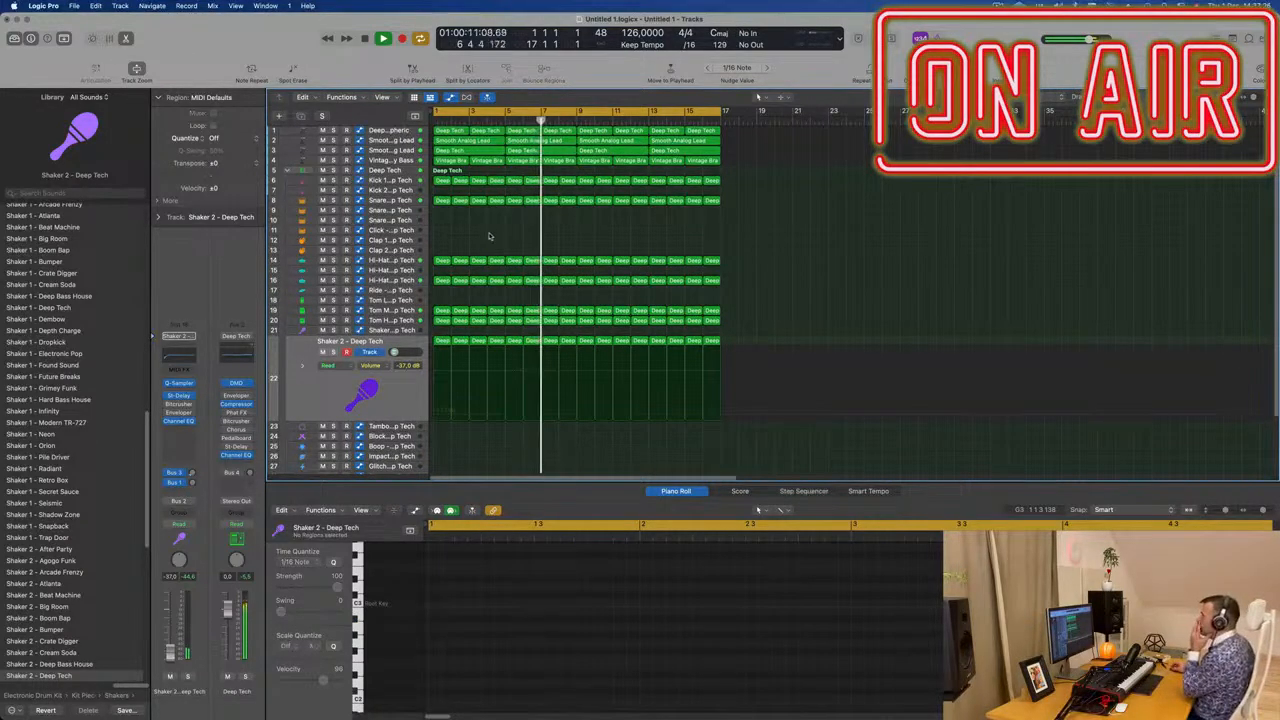
Duplicate the Smooth Analog Lead track on track 2 as an empty track and restart playback from bar 1
left_click(390, 140)
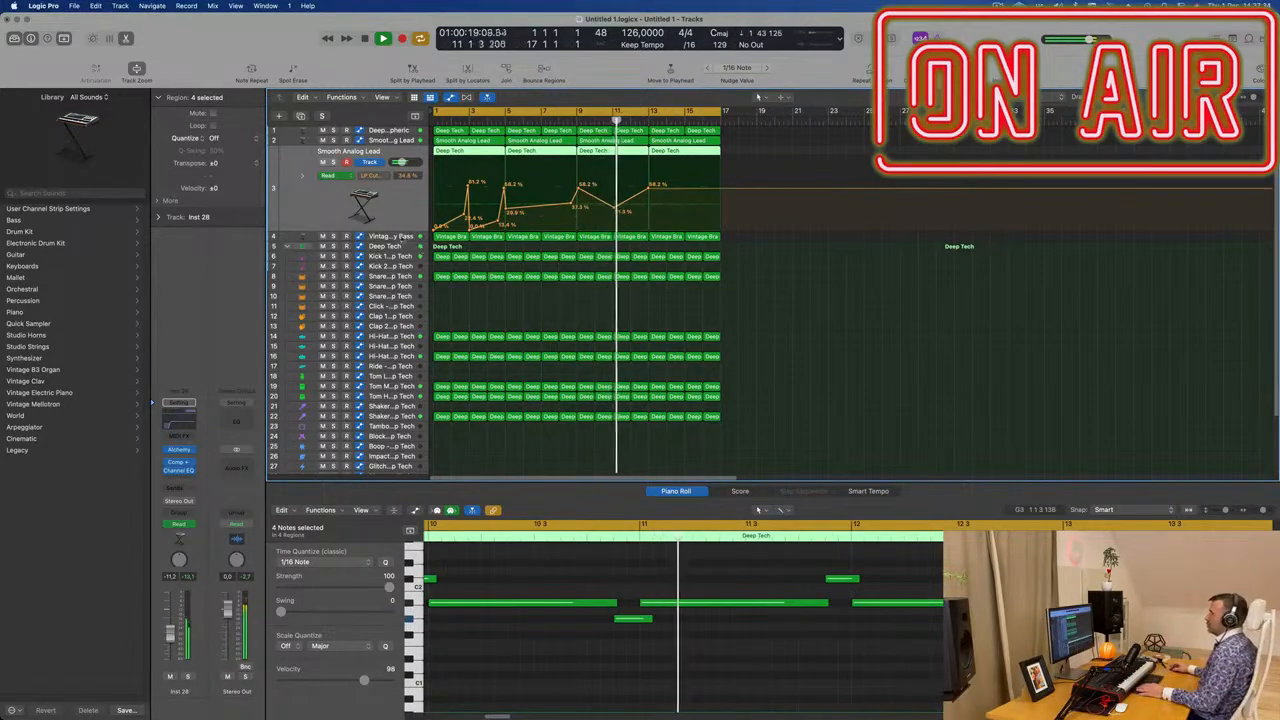
left_click(395, 237)
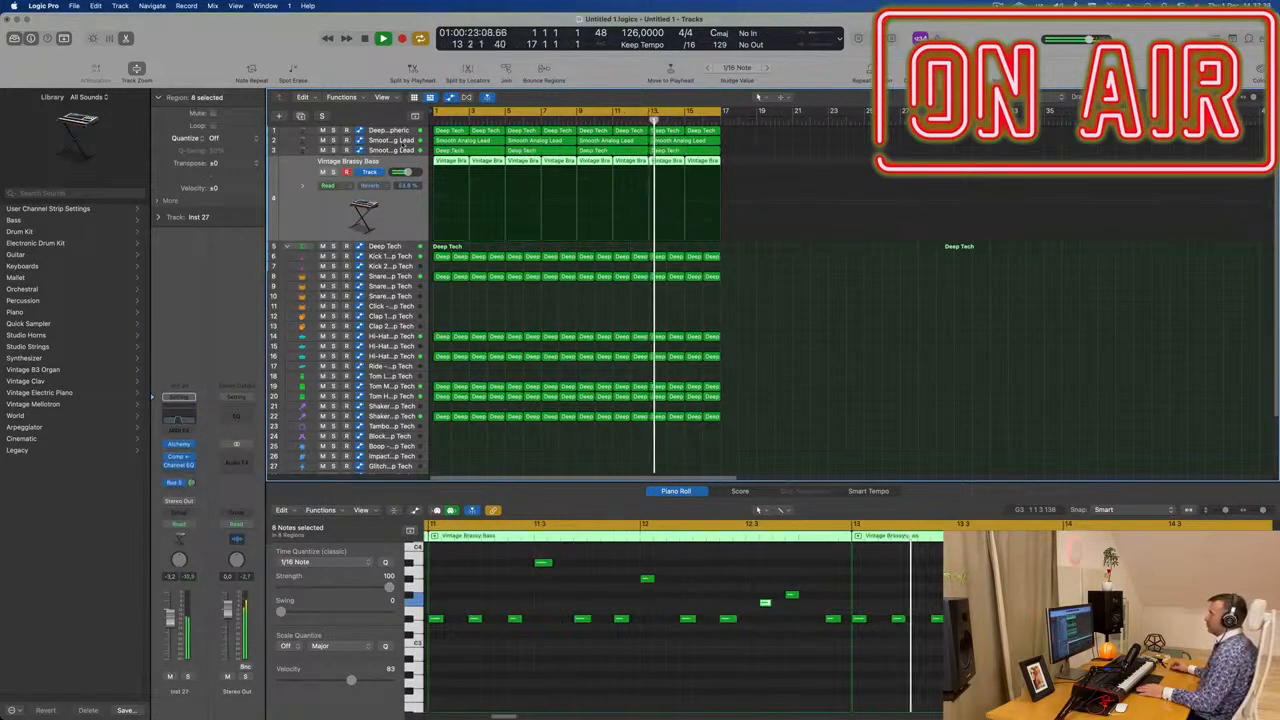
left_click(346, 141)
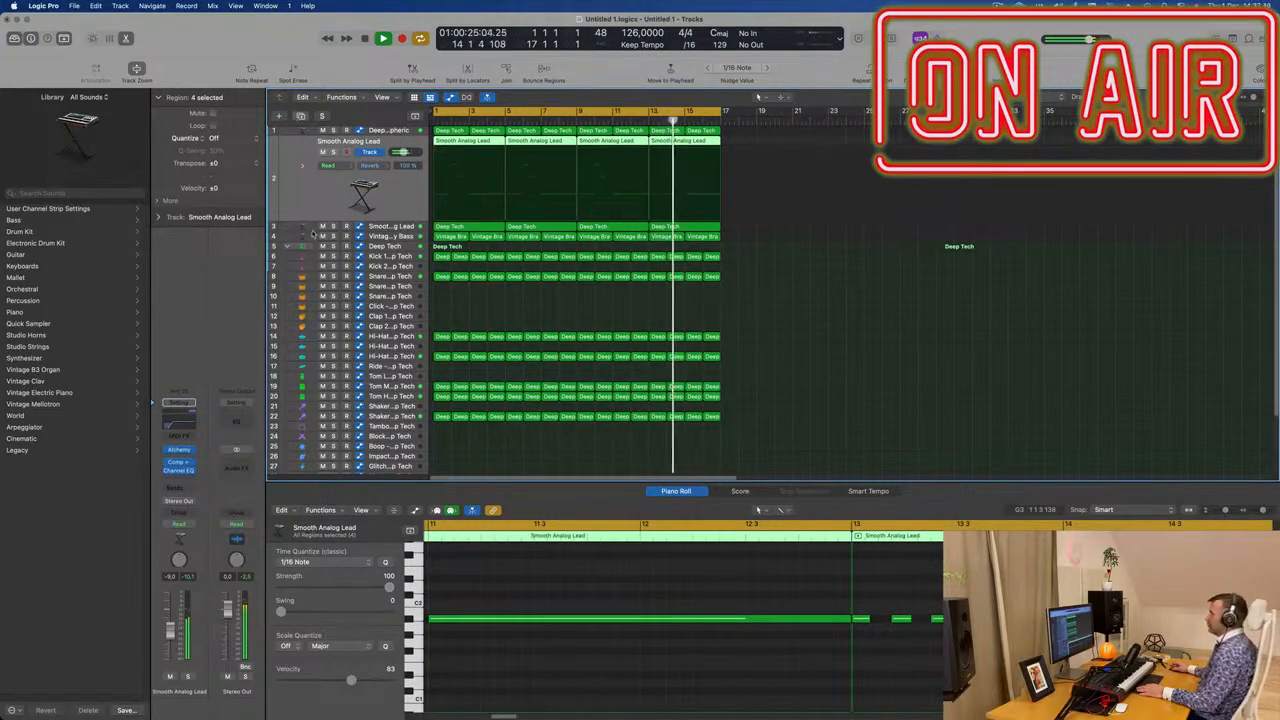
left_click(301, 116)
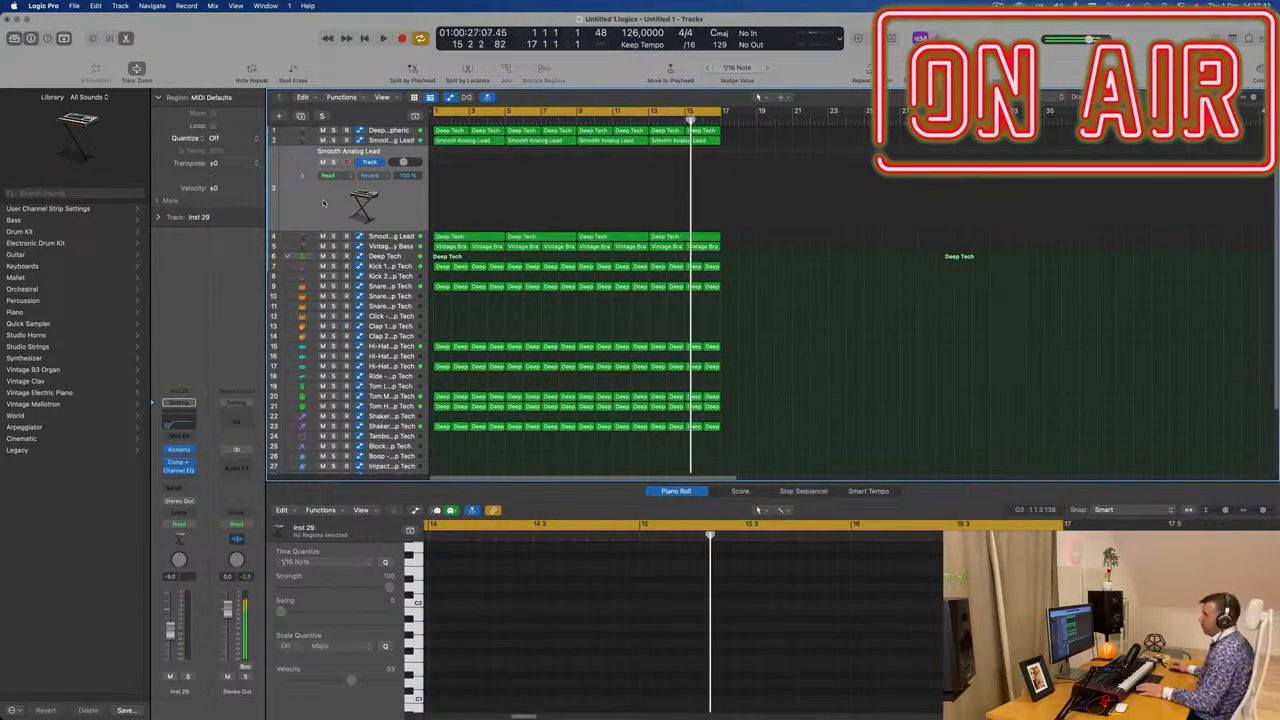
key("Return")
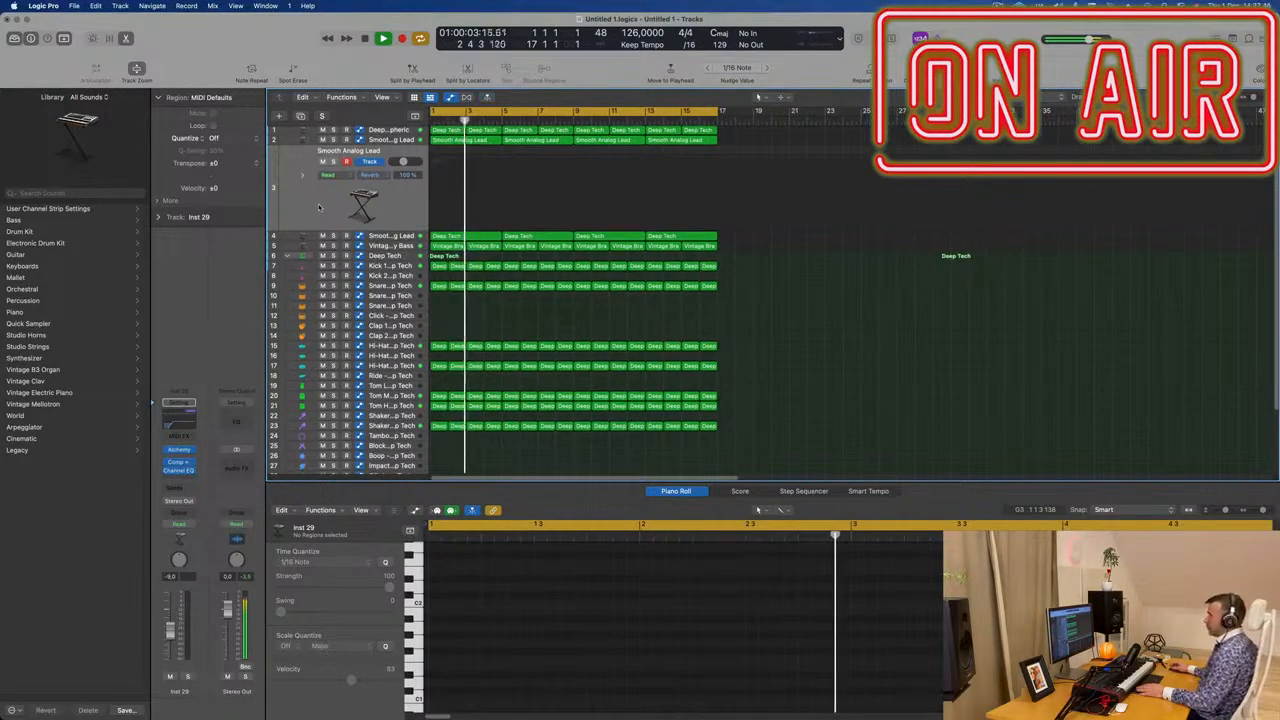
key("Return")
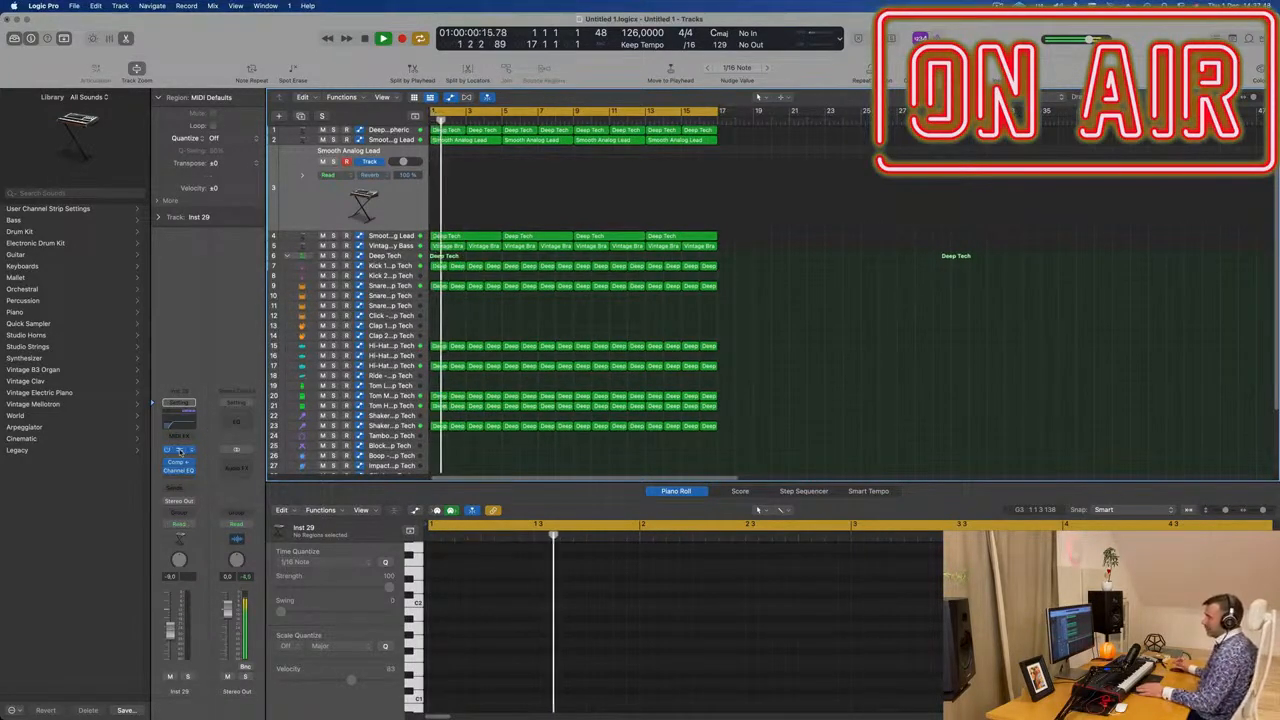
Open the new track's Alchemy instrument and add a send to Bus 5 on its channel
left_click(180, 449)
left_click(178, 487)
mouse_move(200, 504)
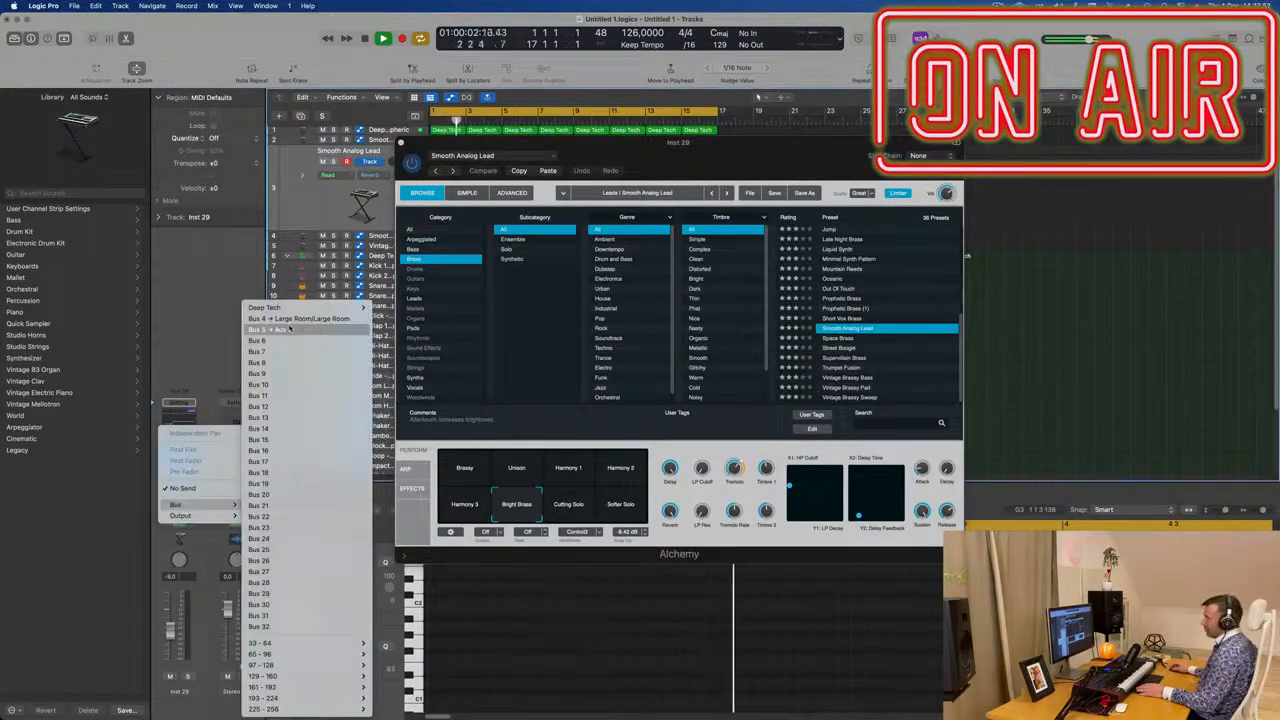
left_click(289, 329)
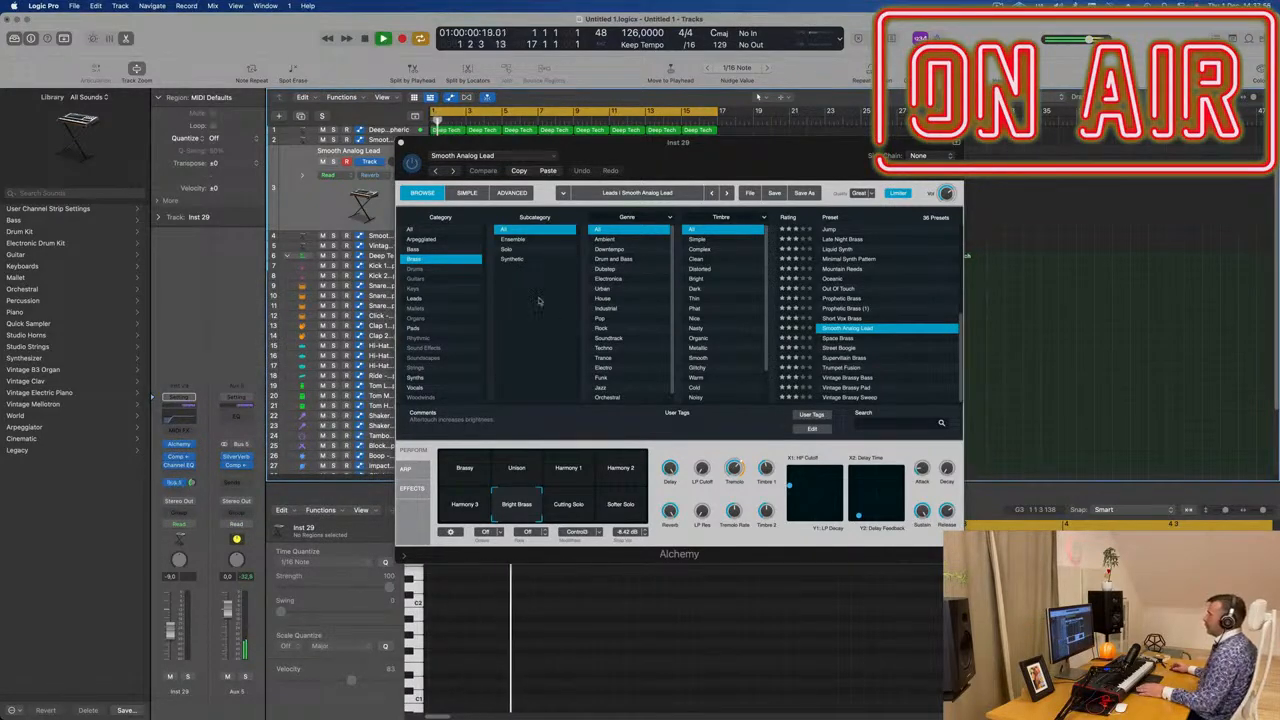
Load the 90s Luscious Pad preset from Alchemy's Pads category and move the plug-in window aside
left_click(422, 229)
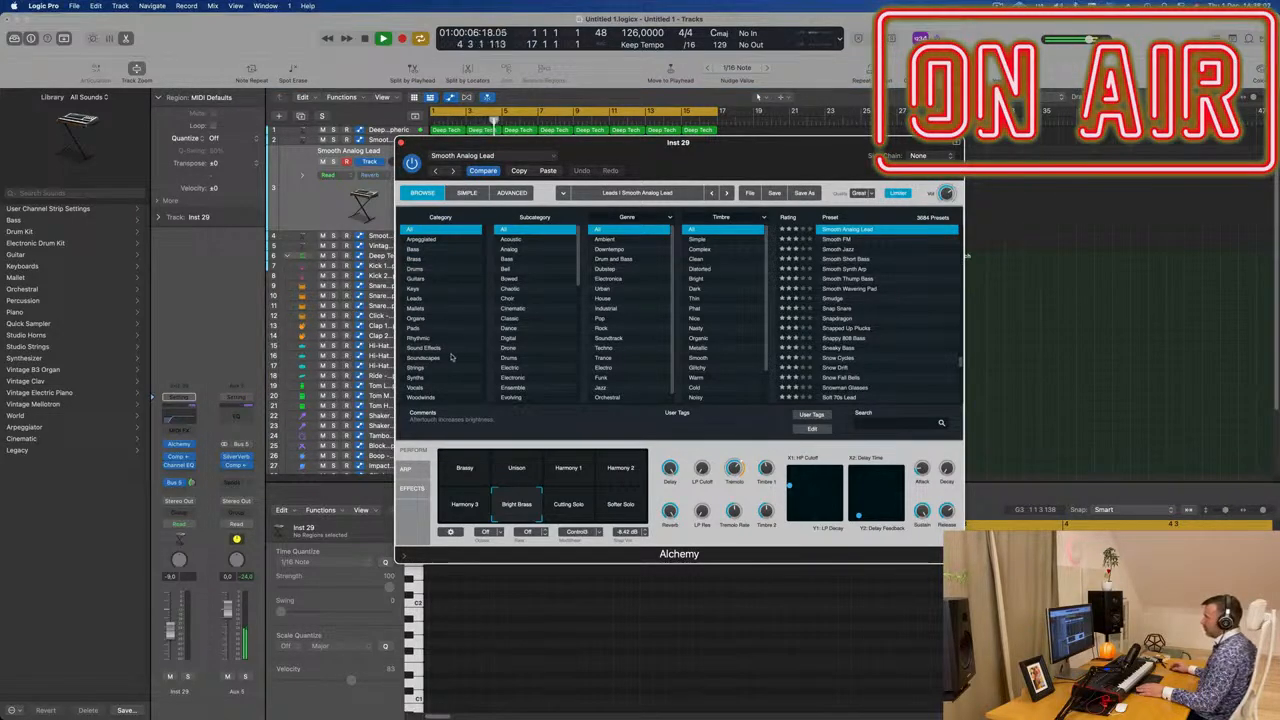
left_click(416, 328)
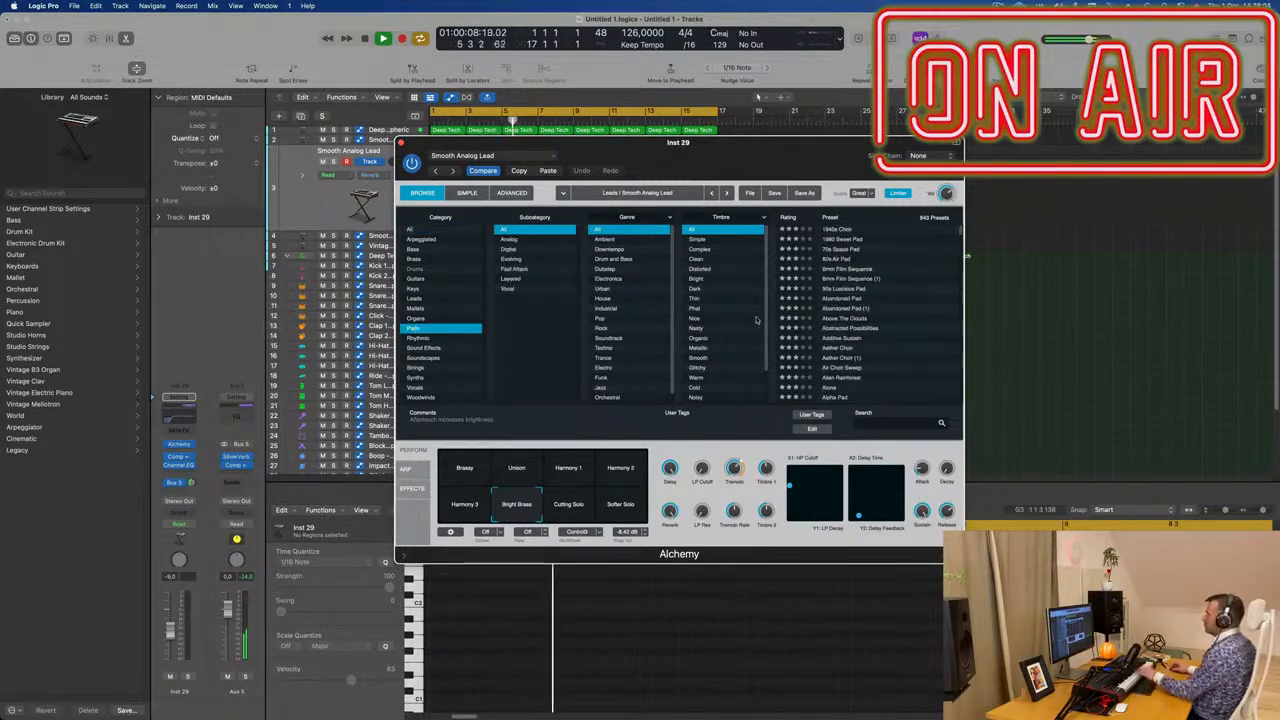
left_click(844, 289)
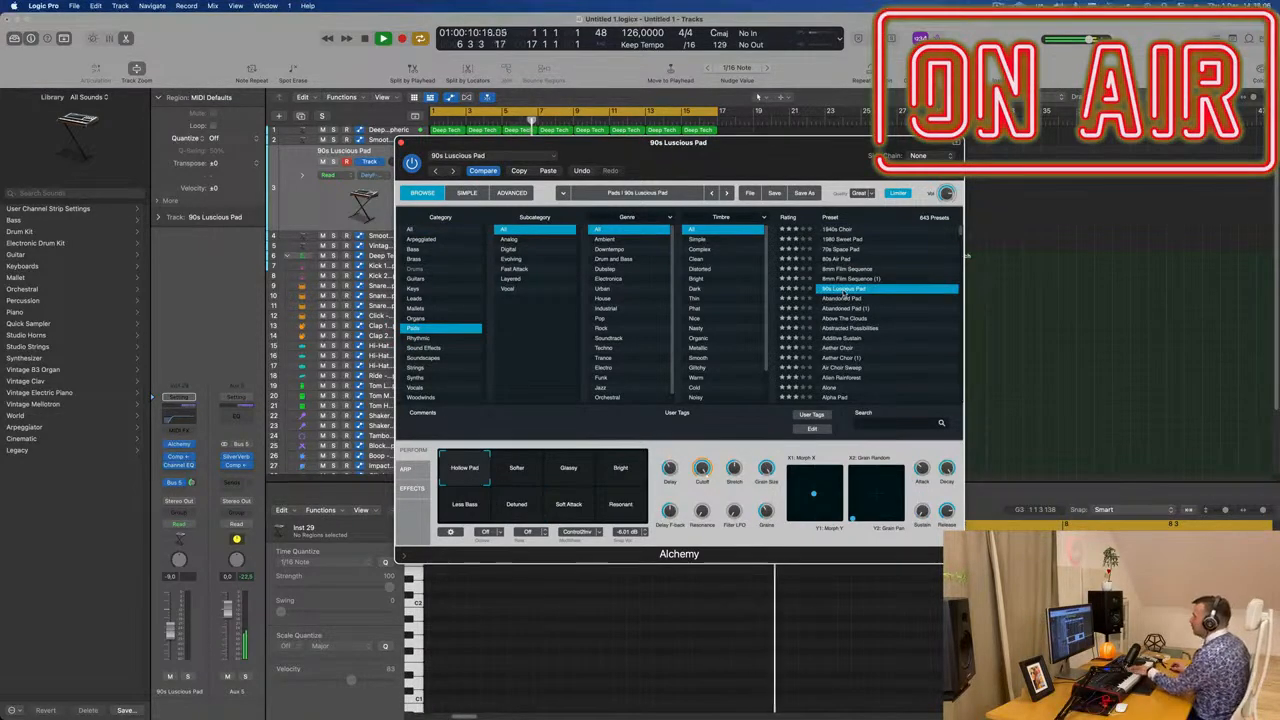
left_click_drag(765, 145, 1148, 234)
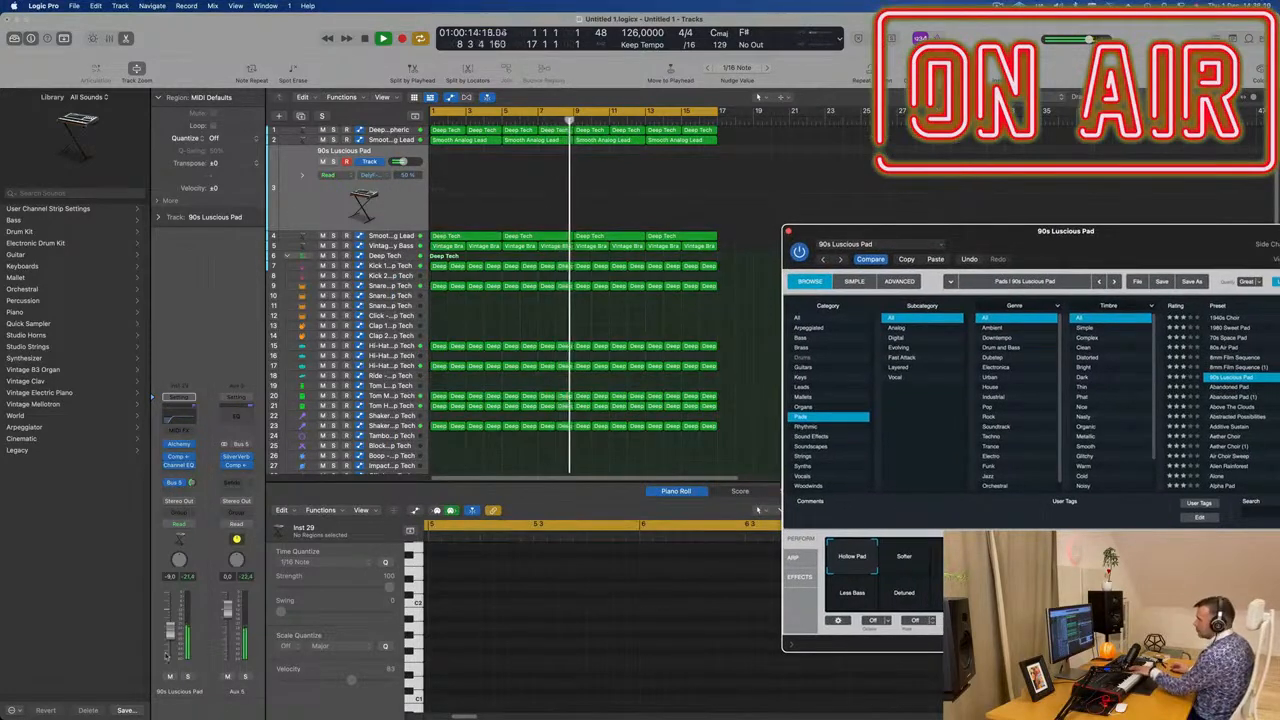
Lower the pad track's volume to about -12.8 dB
left_click_drag(169, 640, 168, 653)
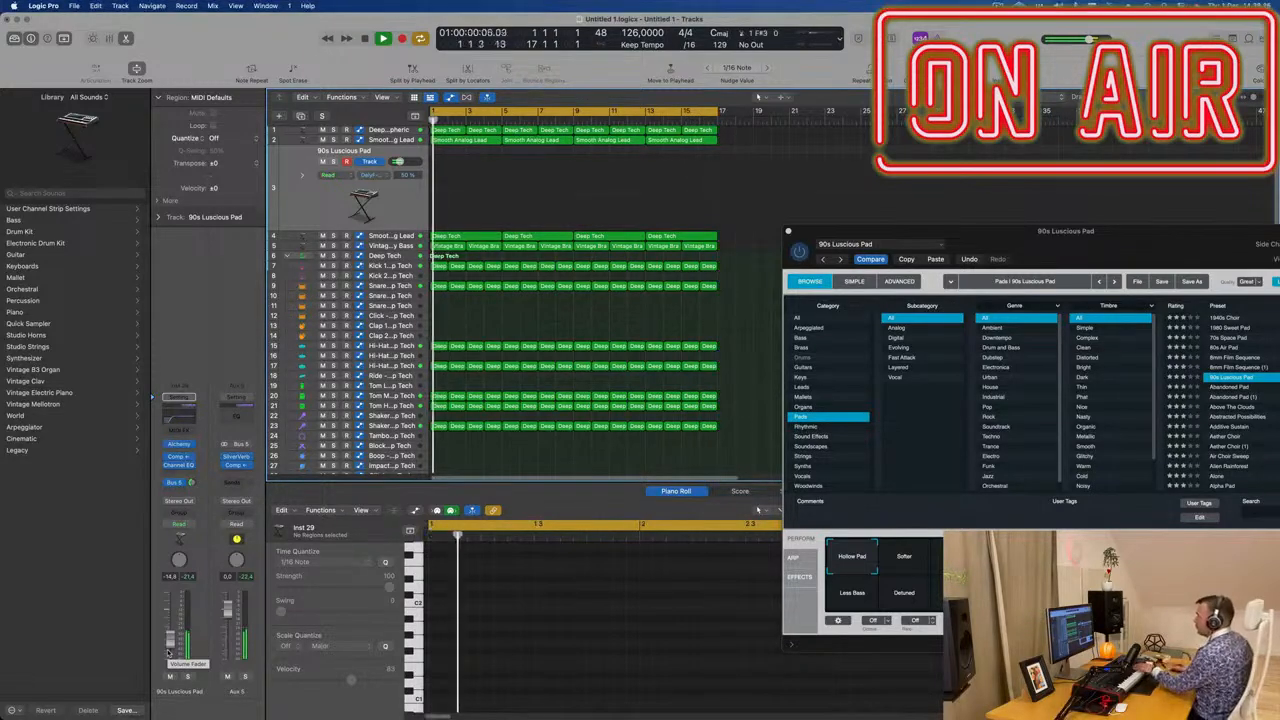
left_click_drag(1095, 237, 769, 218)
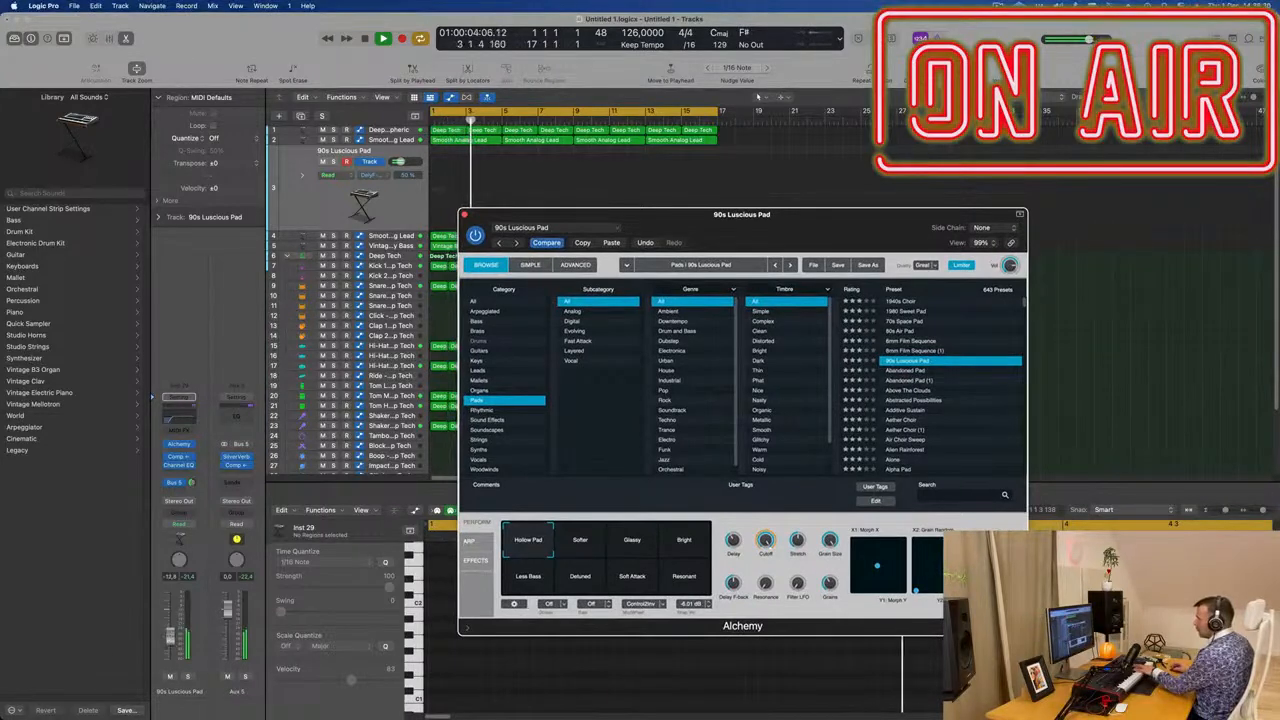
left_click(170, 636)
Audition the 90s Luscious Pad's performance variations, including Glassy and Less Bass, ending on Bright
left_click(578, 554)
left_click(633, 541)
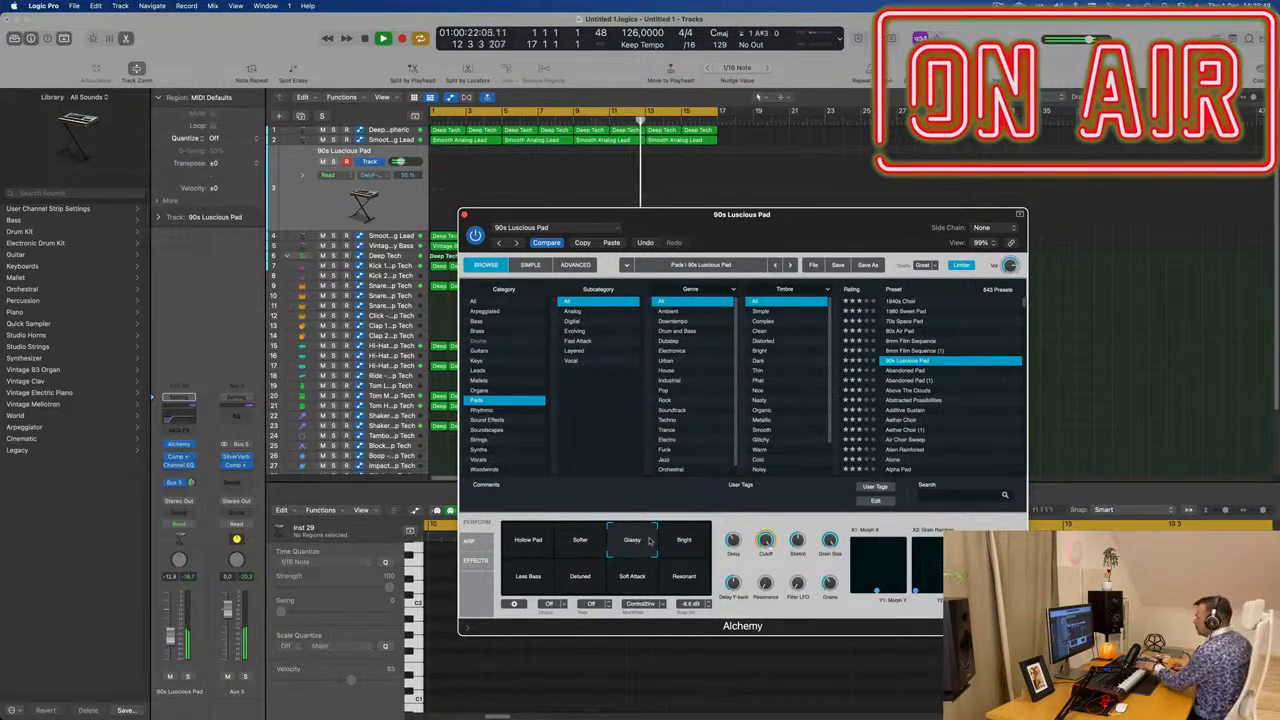
left_click_drag(873, 214, 897, 197)
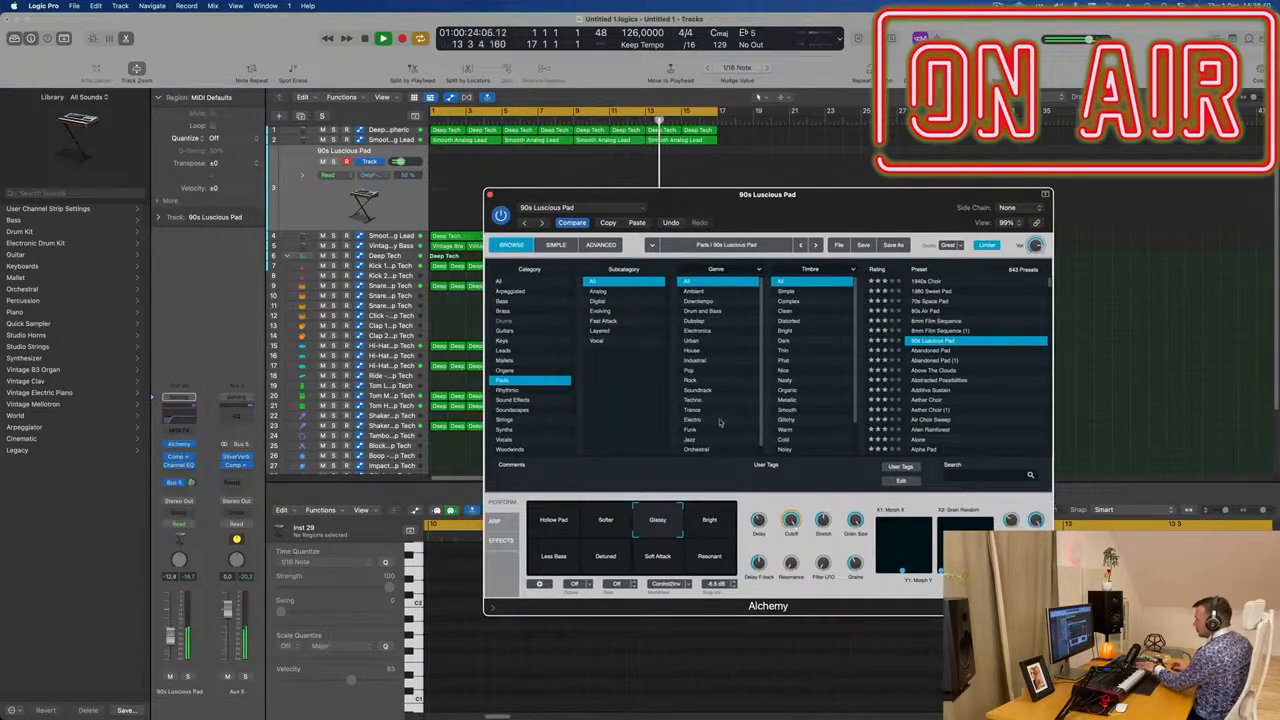
left_click(709, 519)
left_click(714, 562)
left_click(544, 562)
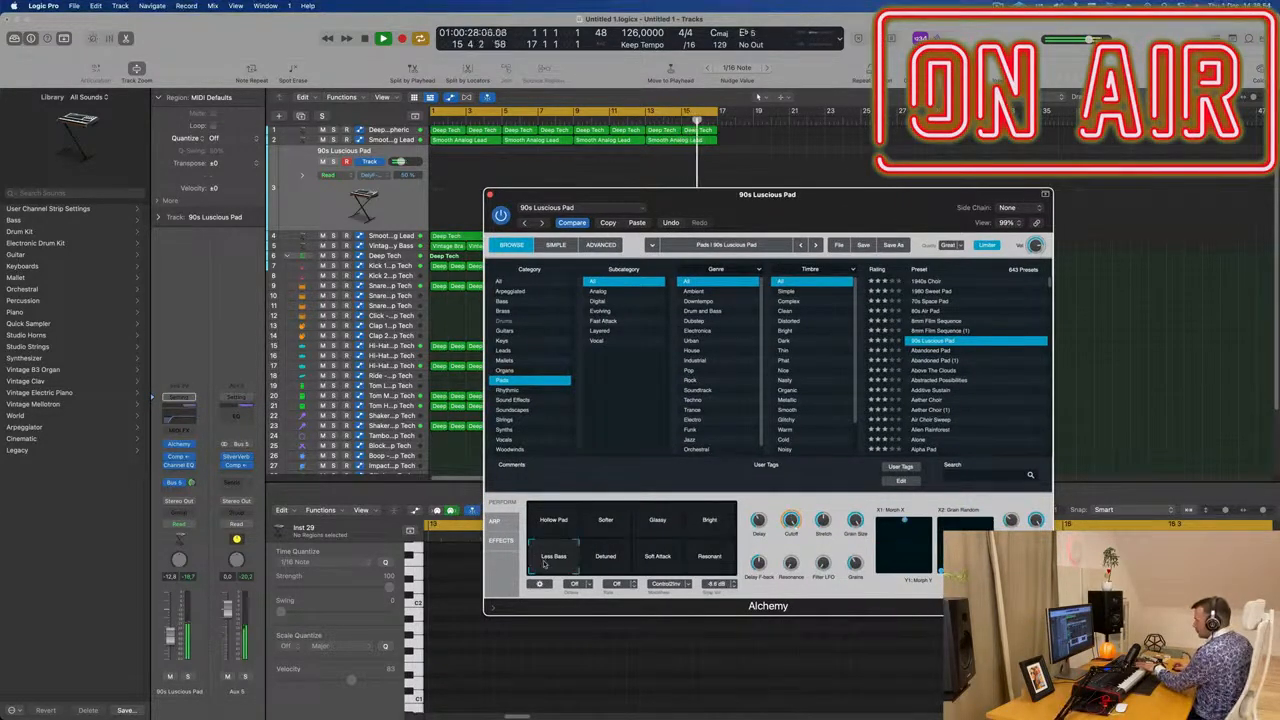
left_click(703, 534)
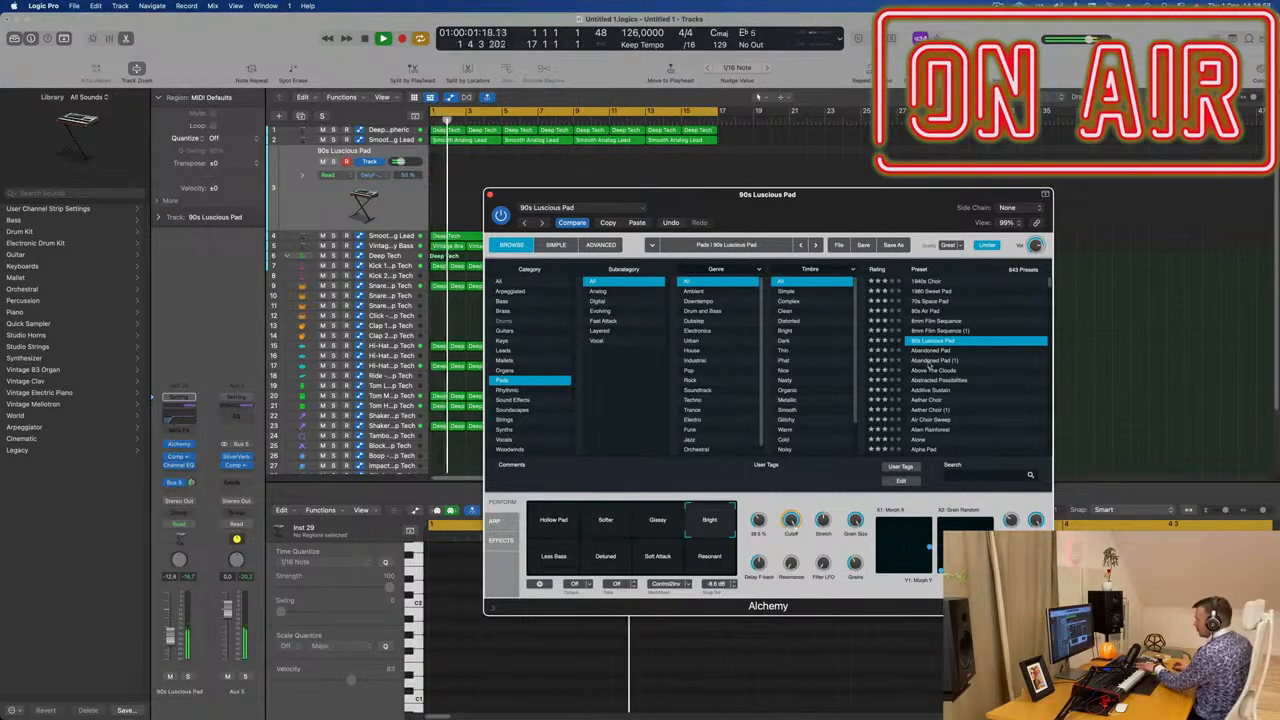
Audition the Abandoned Pad presets, then load Abstracted Possibilities and move the Alchemy window aside
left_click(927, 352)
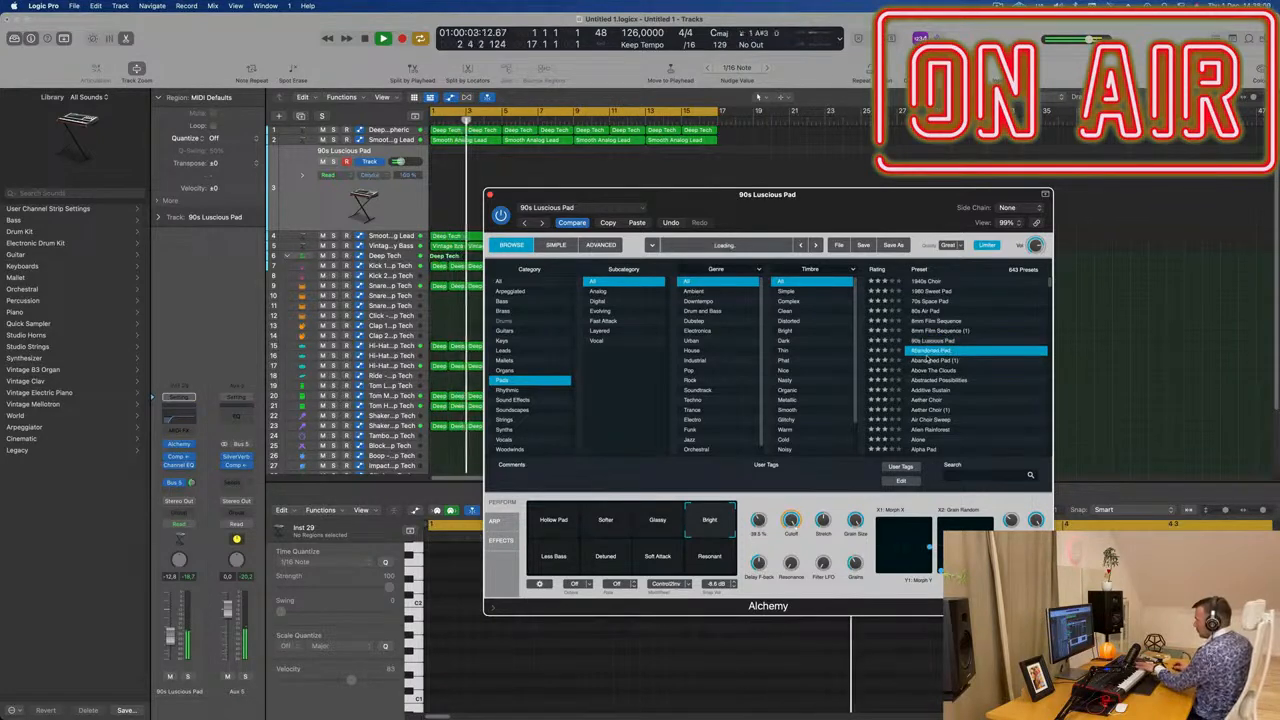
left_click(927, 360)
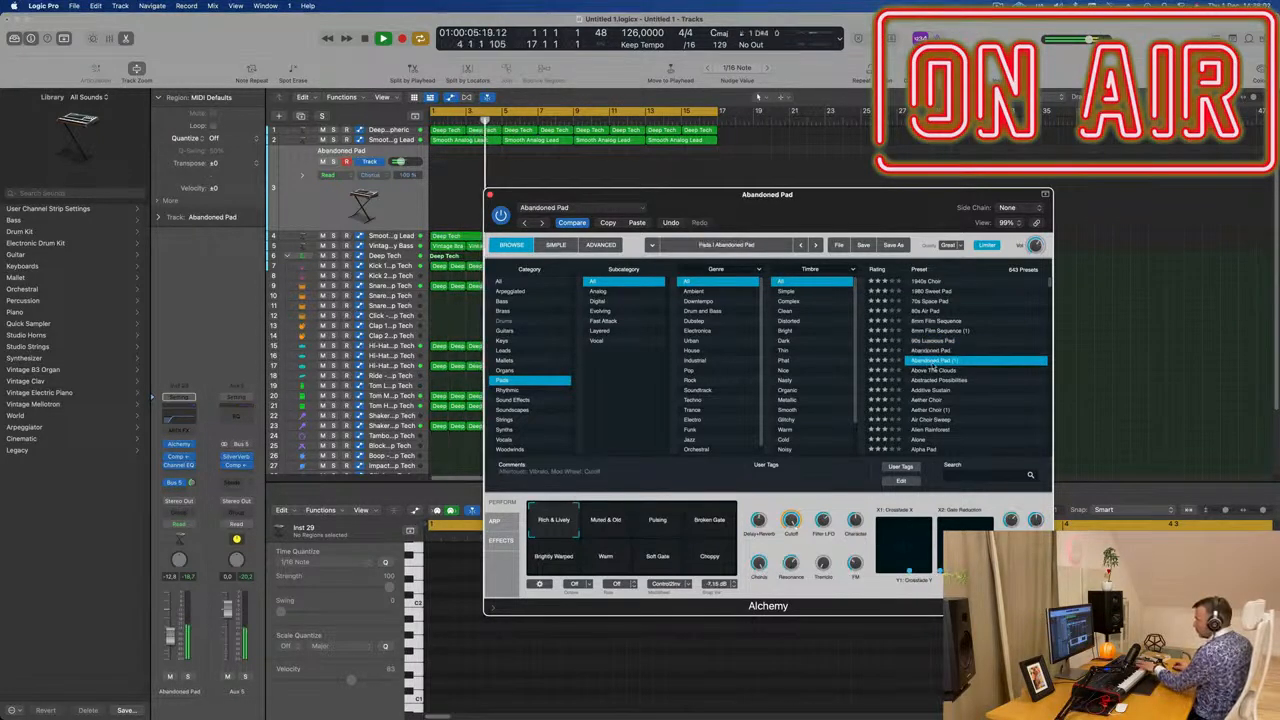
left_click(933, 380)
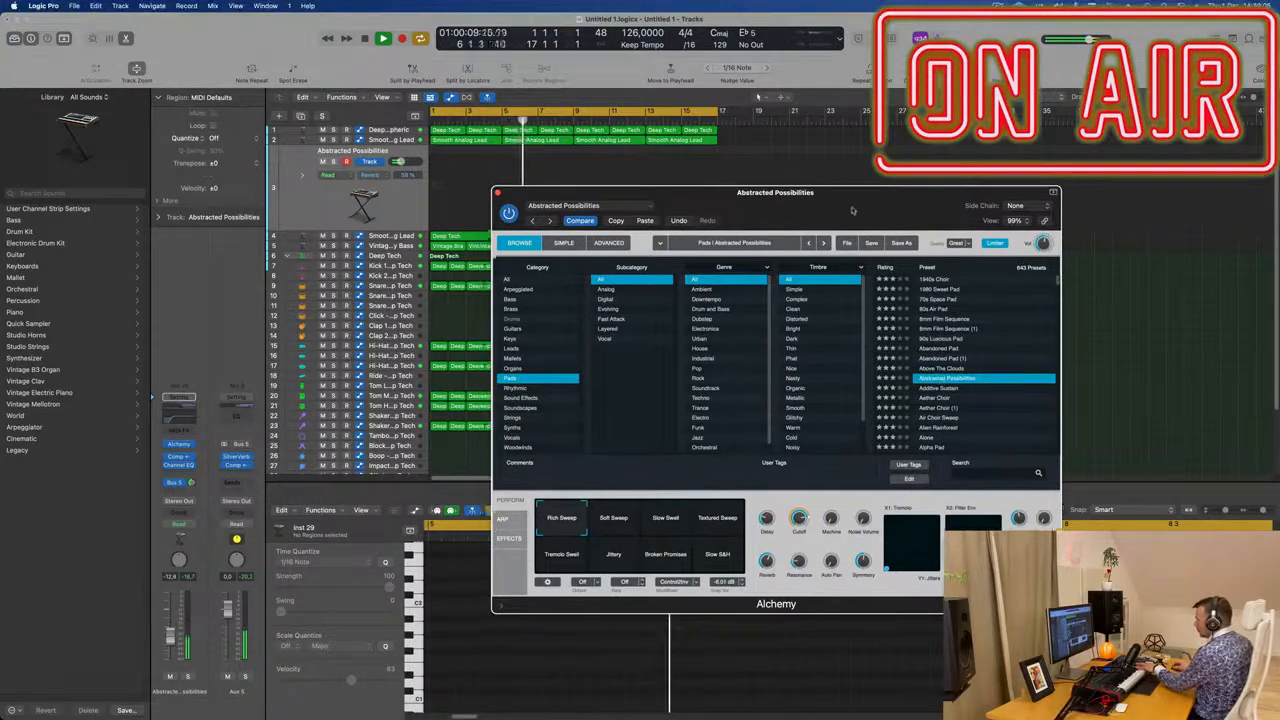
left_click_drag(835, 213, 938, 205)
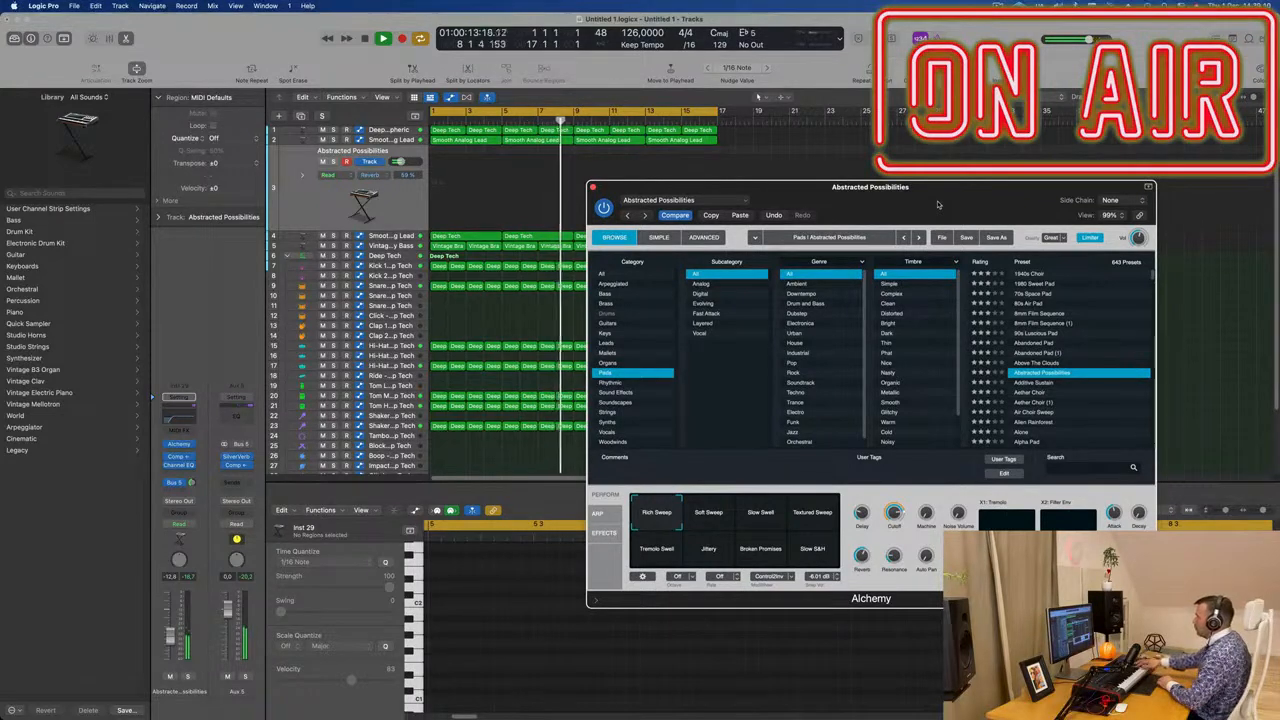
Record a two-note pad chord on the Abstracted Possibilities track and move its region to start at bar 3
key("r")
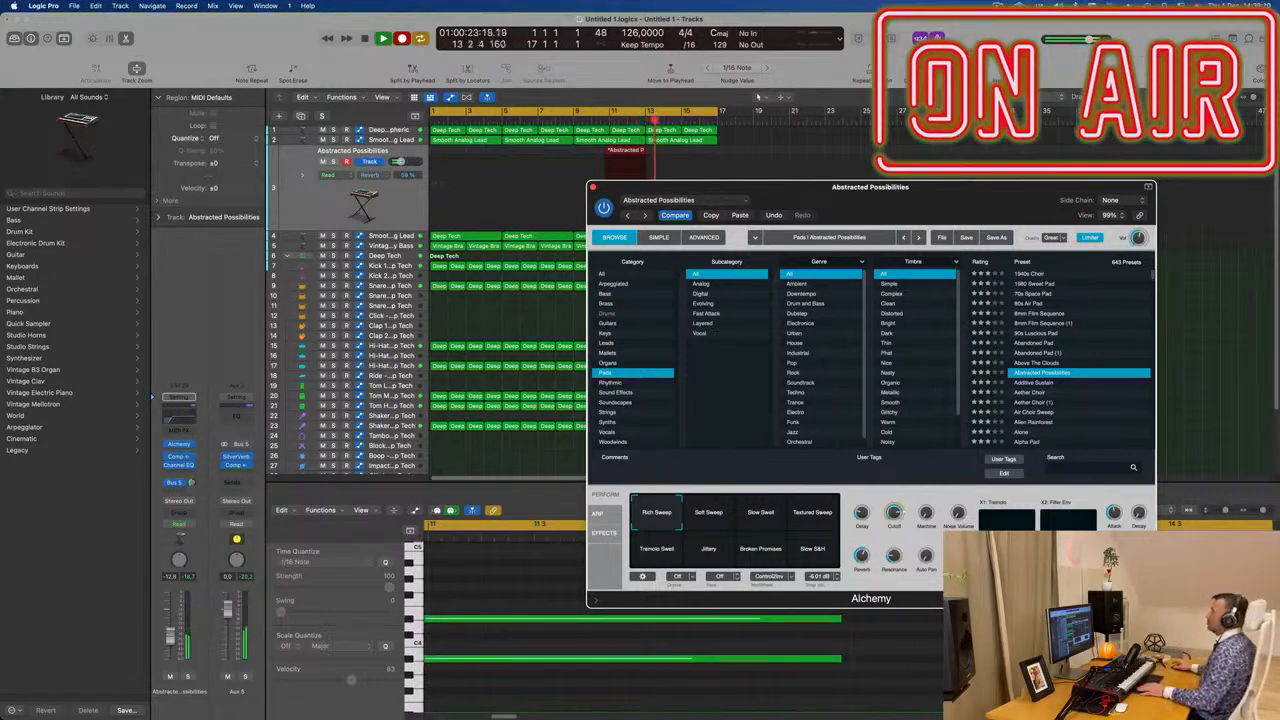
left_click_drag(812, 190, 1154, 188)
key("space")
key("space")
left_click_drag(627, 150, 485, 152)
Show the recorded pad region in the Piano Roll, select both of its notes and start playback
key("e")
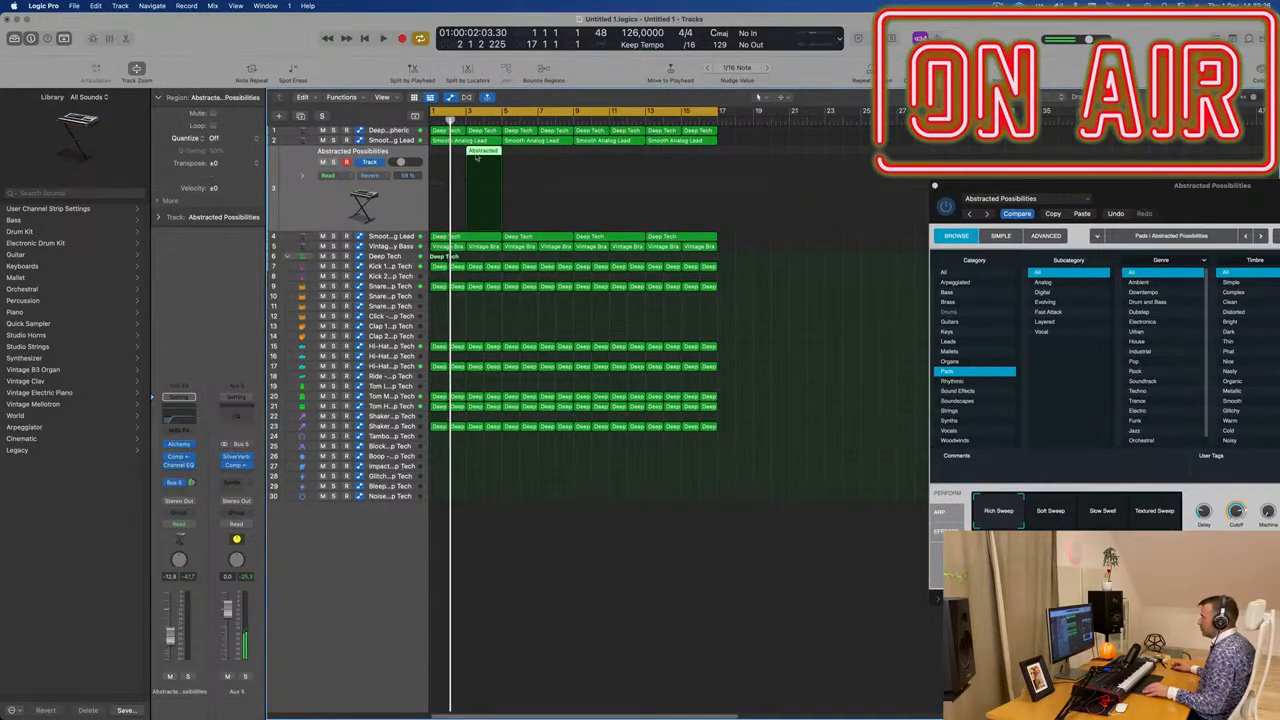
key("e")
key("super+Left")
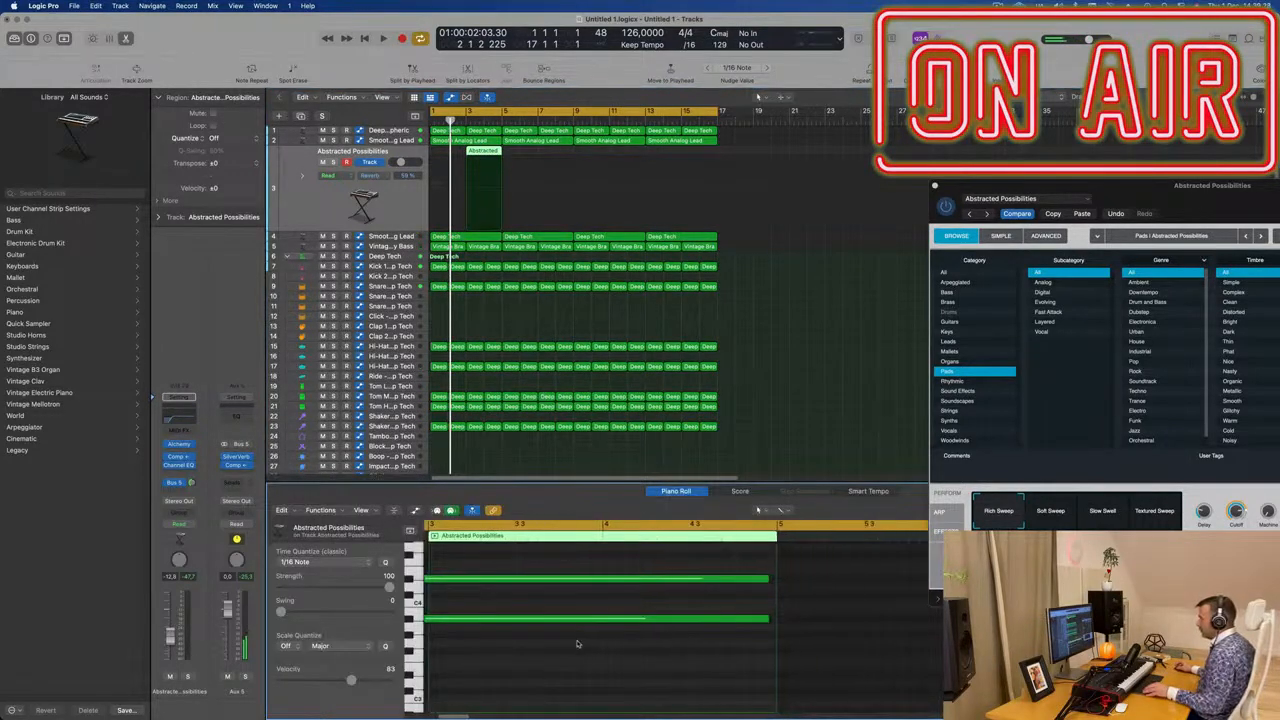
key("super+a")
key("space")
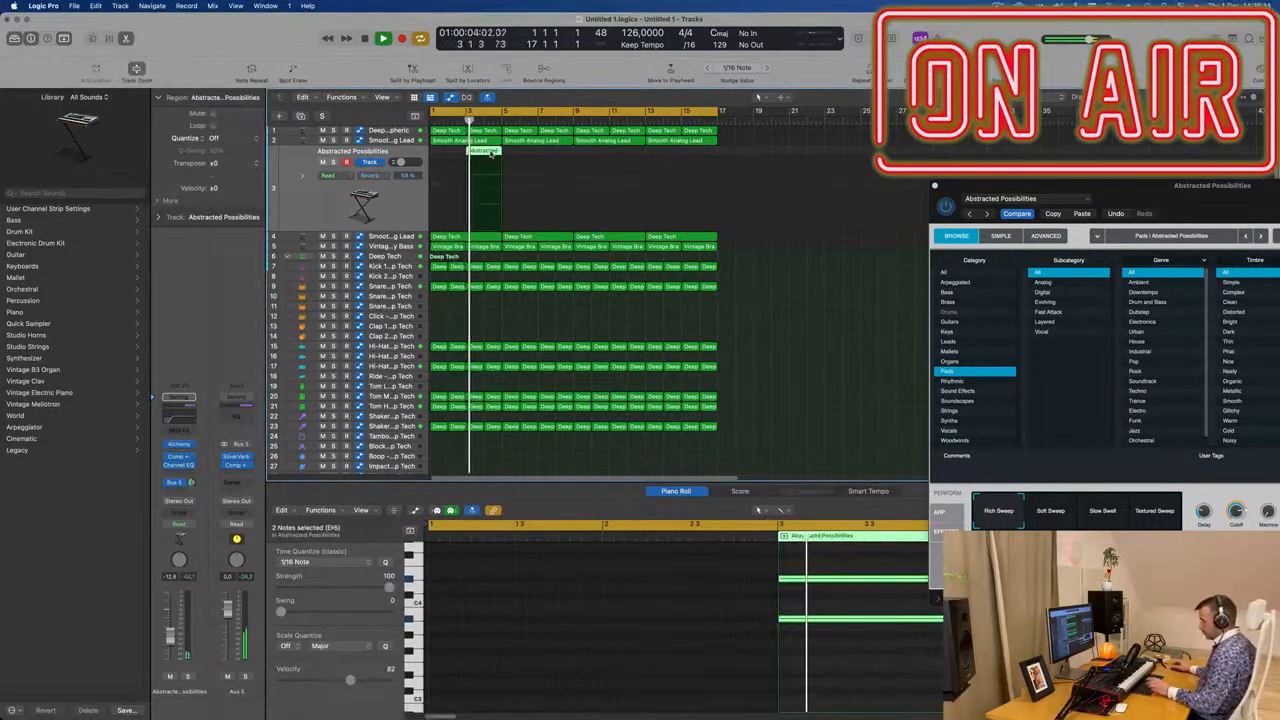
Copy the pad region from bar 3 to bar 7 and reposition the Alchemy window below the pad track
left_click_drag(490, 152, 560, 156)
left_click_drag(1265, 185, 950, 205)
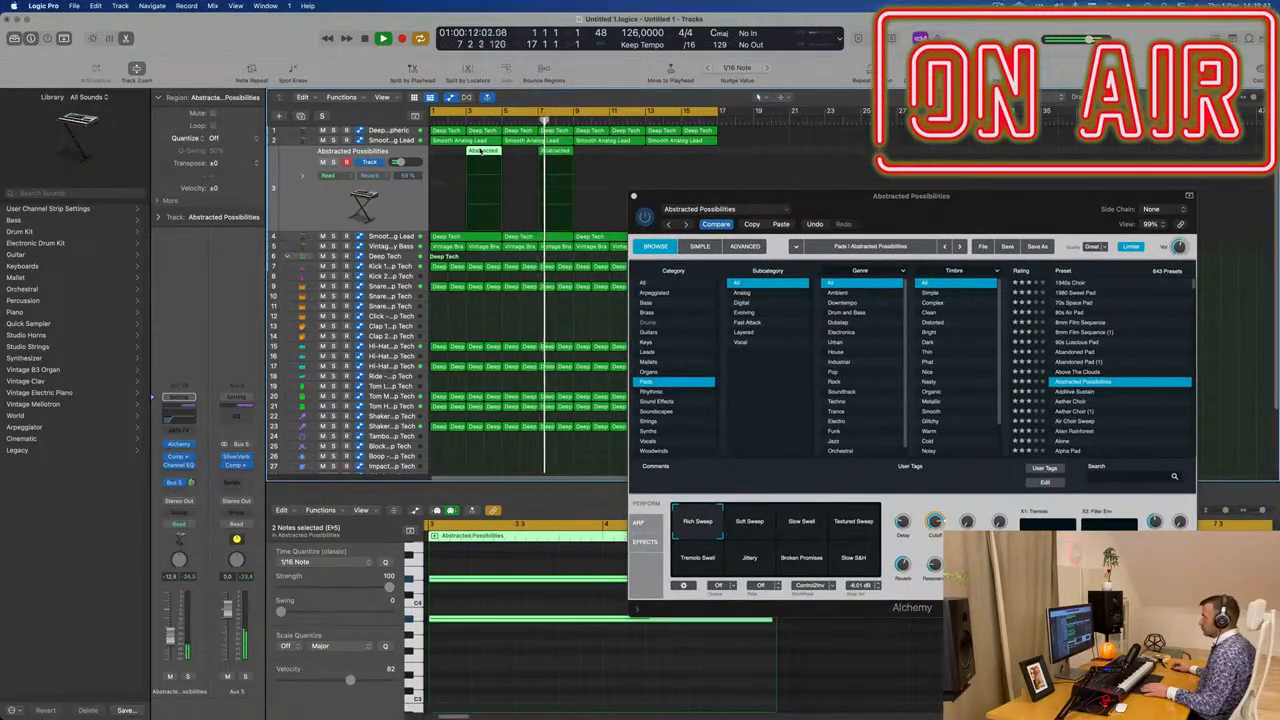
left_click_drag(854, 206, 656, 272)
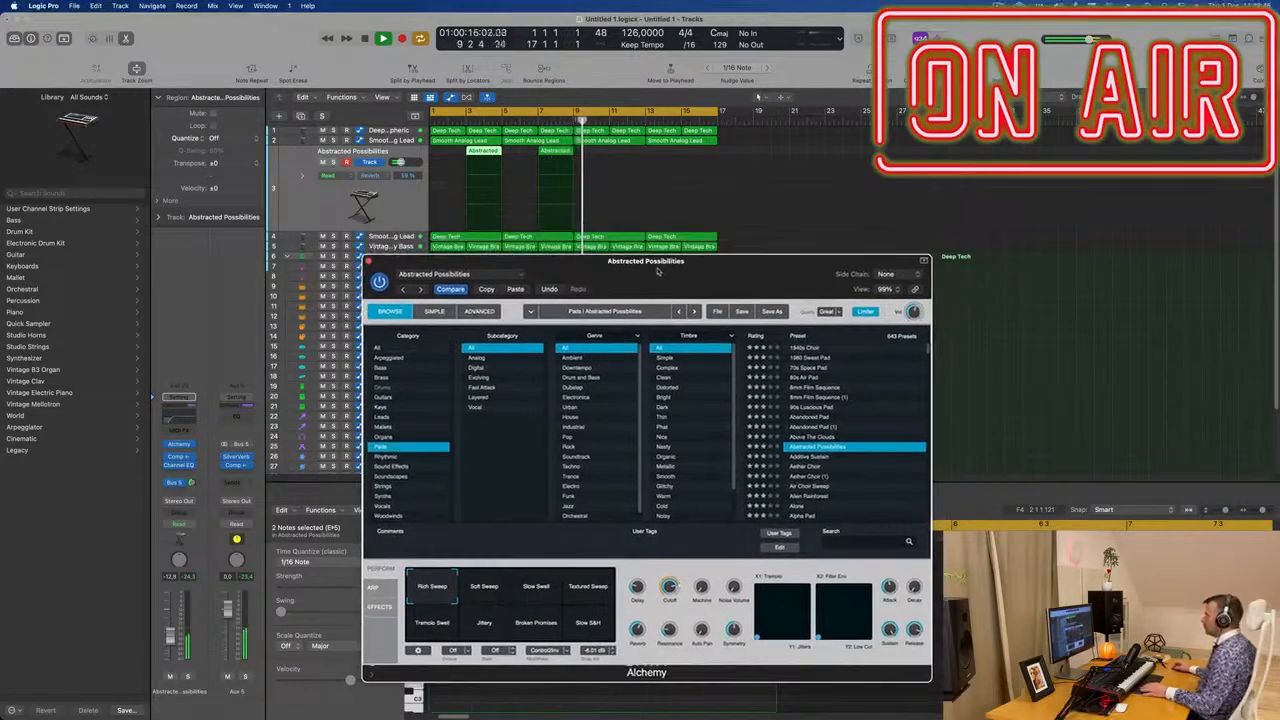
Extend both pad regions by one bar to three bars each and restart playback from bar 1
left_click(495, 157, "shift")
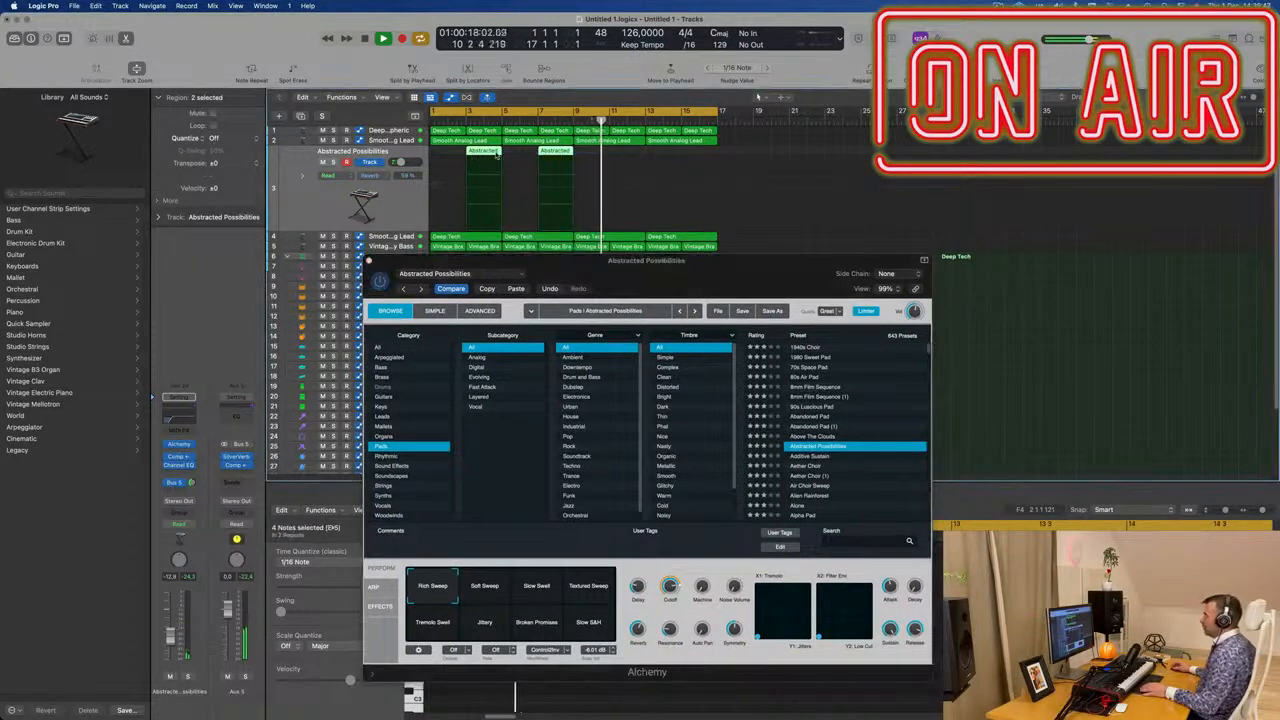
left_click_drag(502, 152, 517, 153)
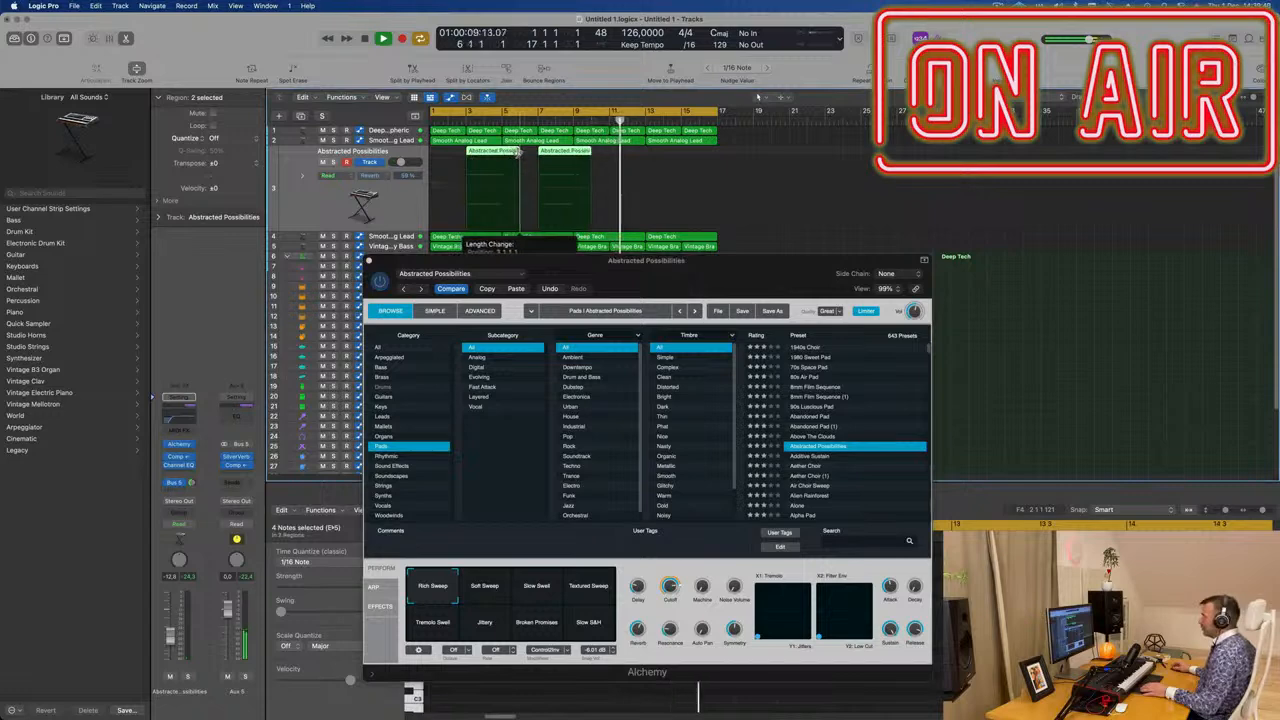
key("Return")
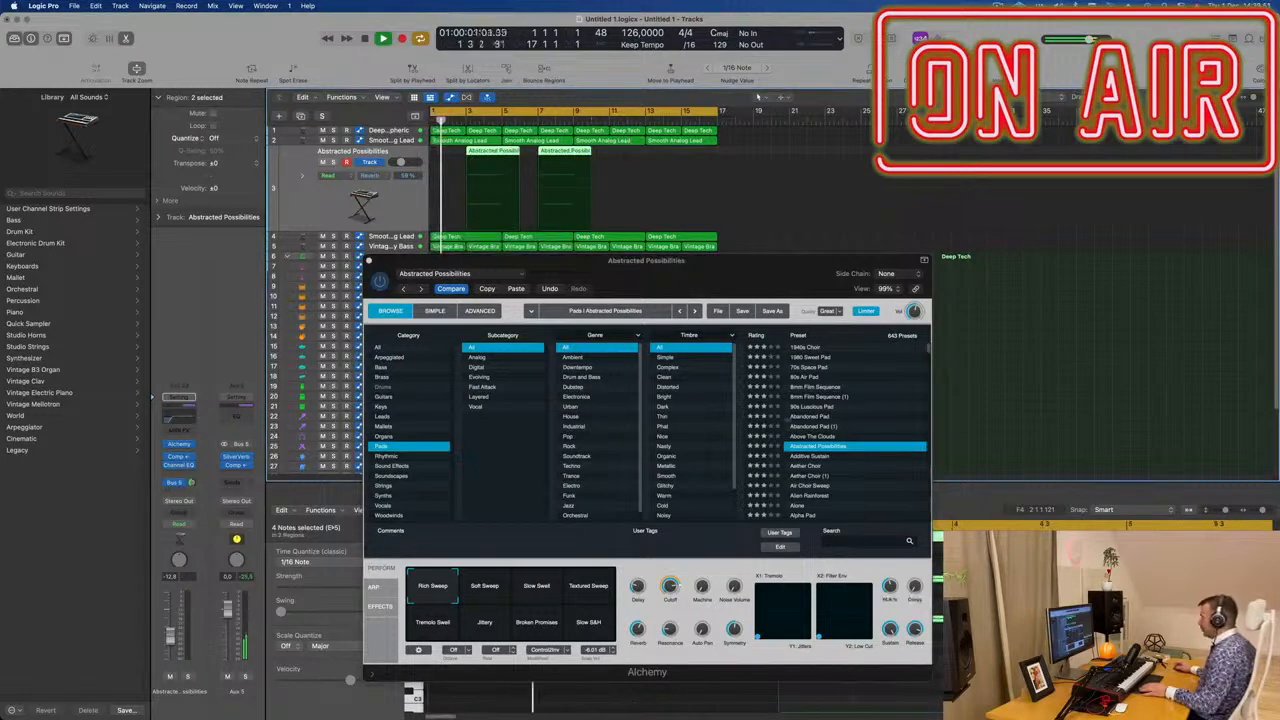
Move the Alchemy window aside and close it, restart playback, and copy both pad regions to bars 11 and 15
left_click_drag(737, 272, 879, 77)
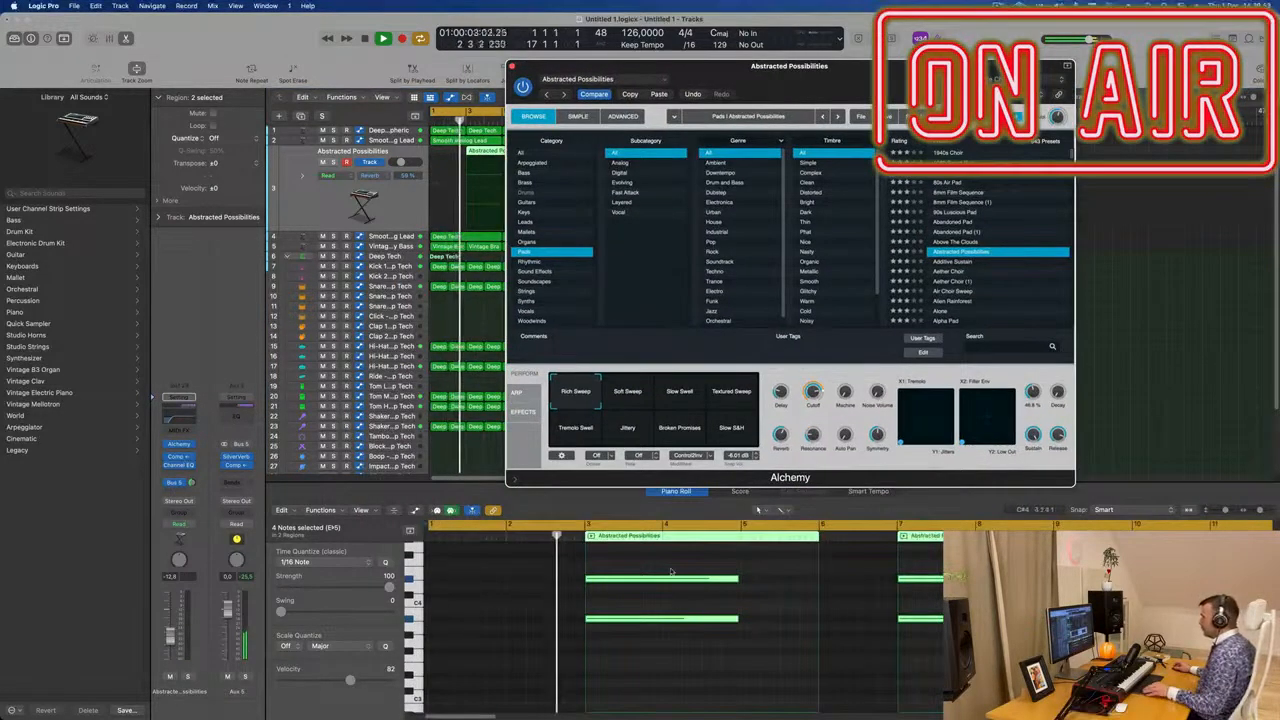
left_click_drag(934, 674, 938, 672)
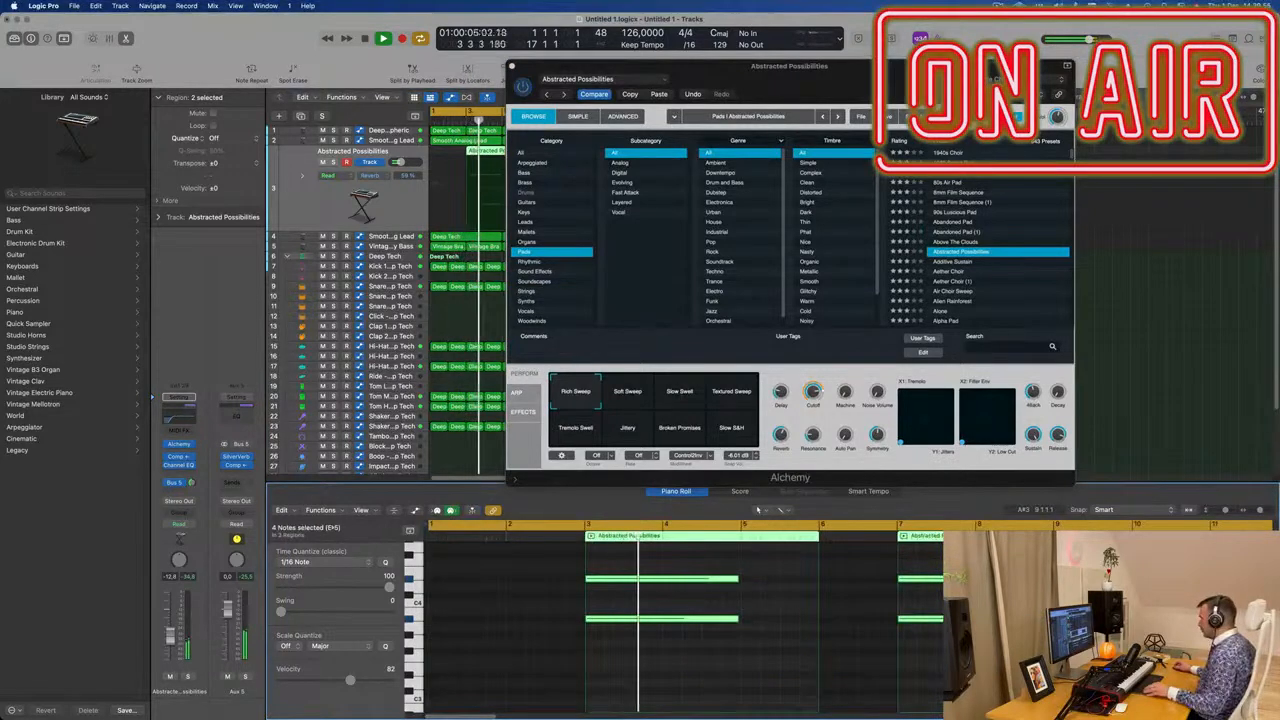
key("super+Left")
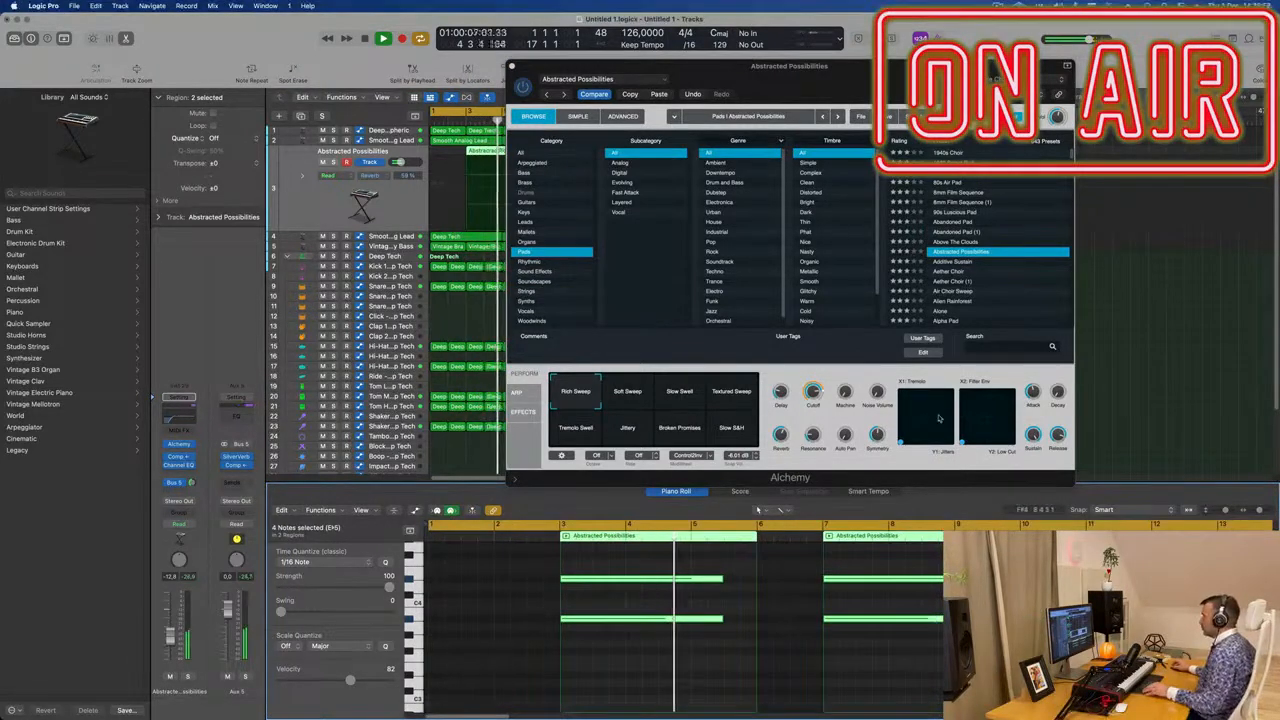
left_click_drag(826, 79, 979, 99)
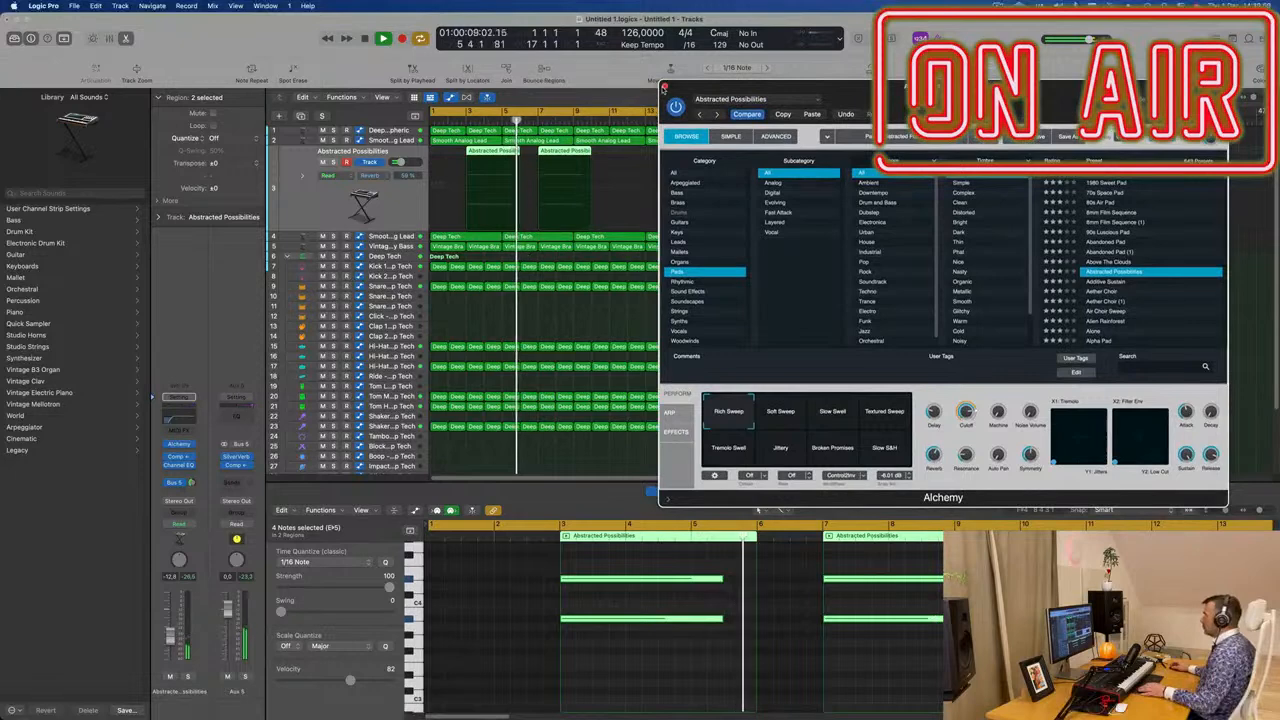
left_click(665, 86)
key("Return")
left_click_drag(615, 153, 630, 163)
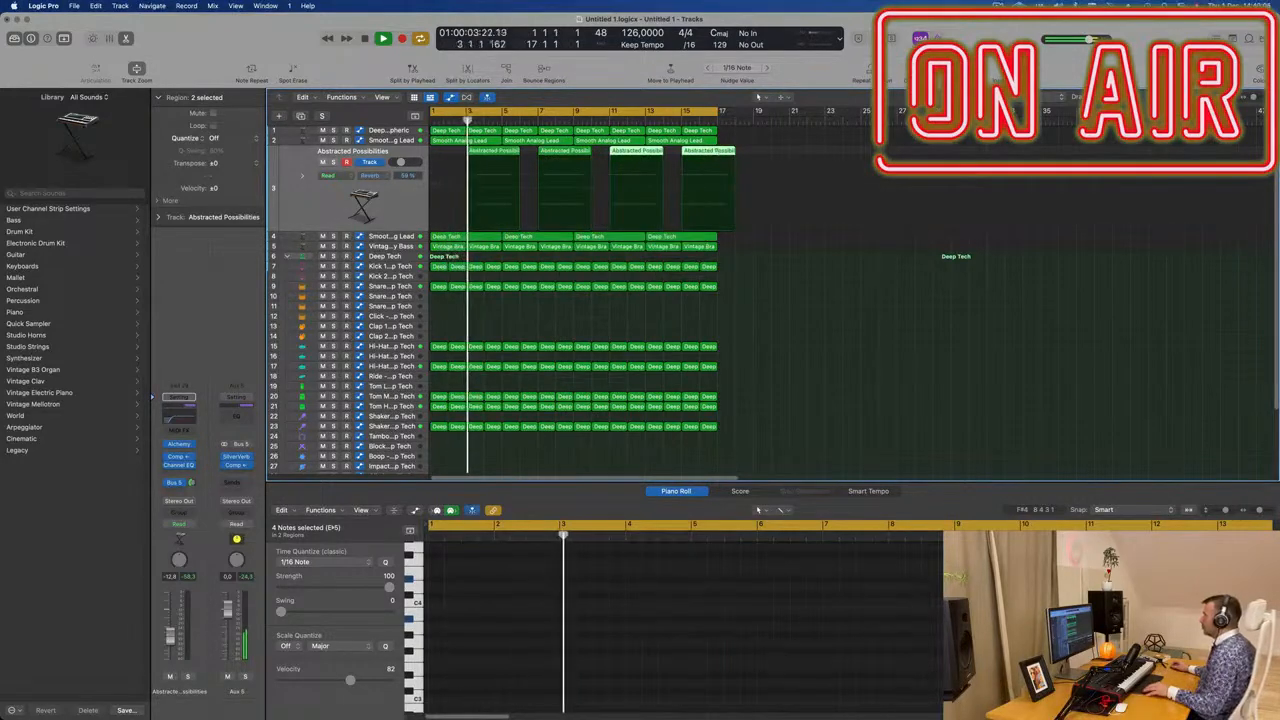
Trim the last pad region at bar 17, splitting its crossing notes, and select all four pad regions
left_click(717, 151, "super")
left_click(718, 152)
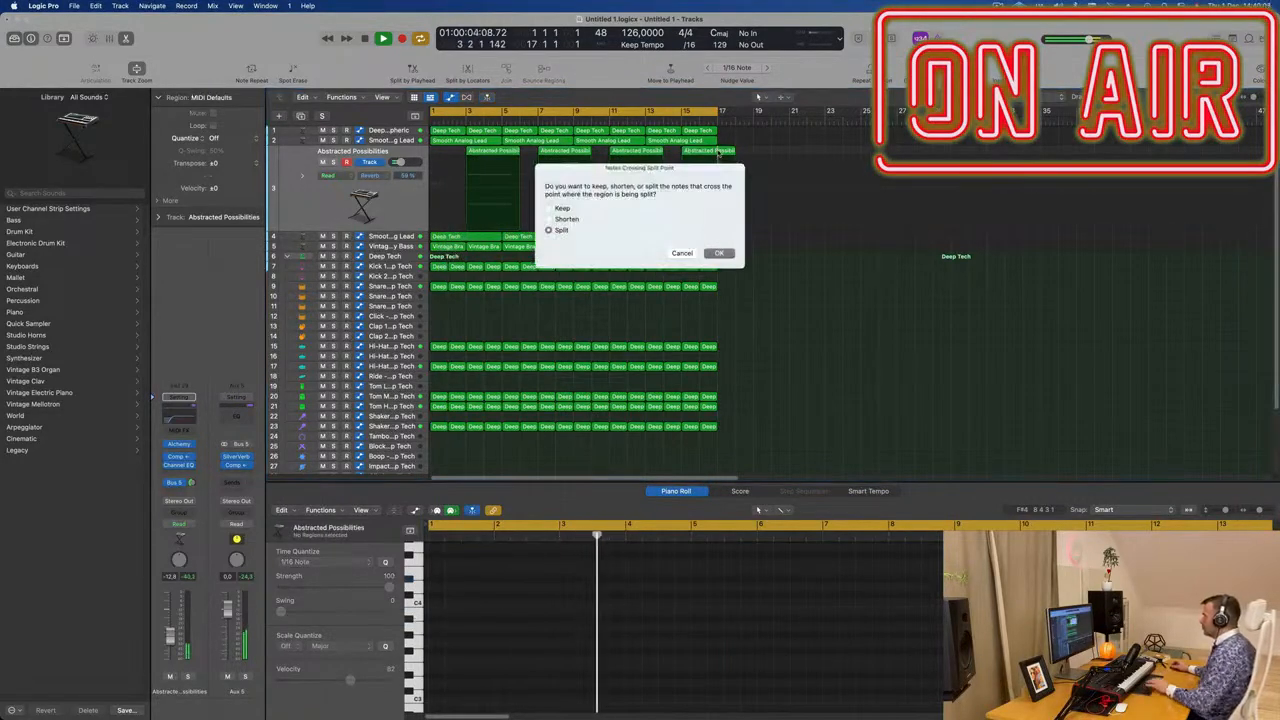
left_click(721, 254)
key("XF86AudioRaiseVolume")
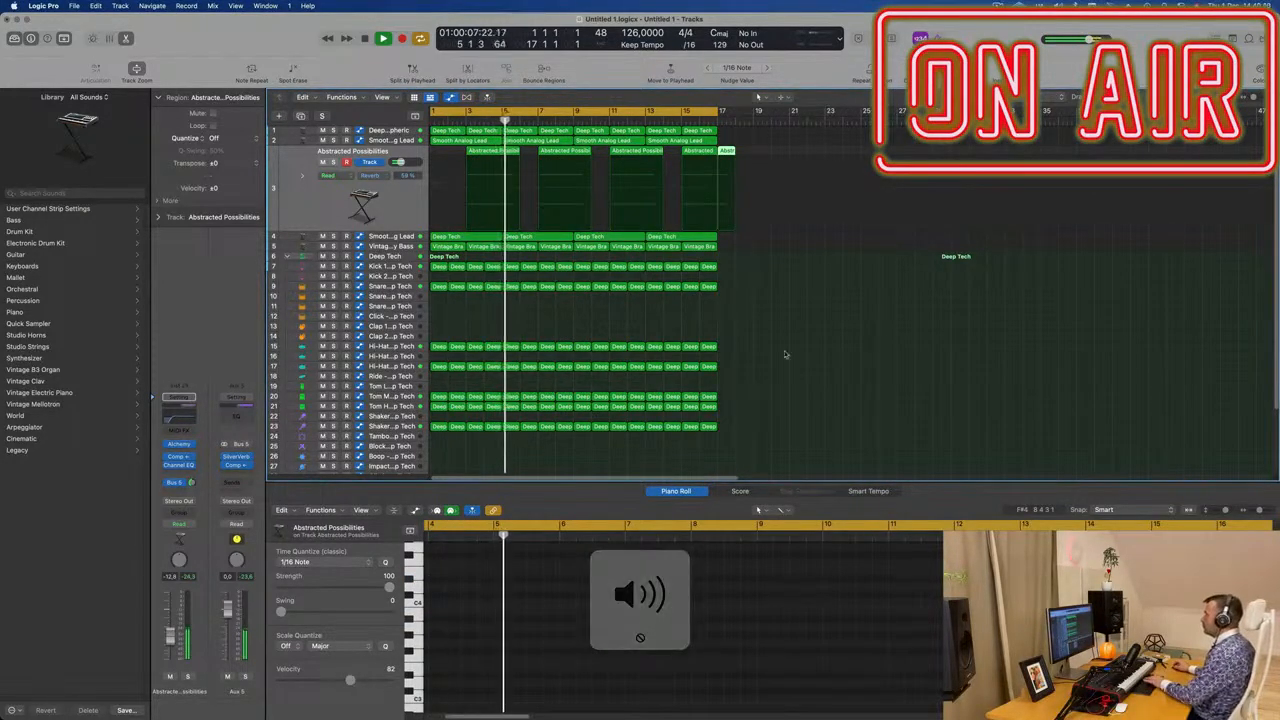
key("Delete")
left_click(335, 205)
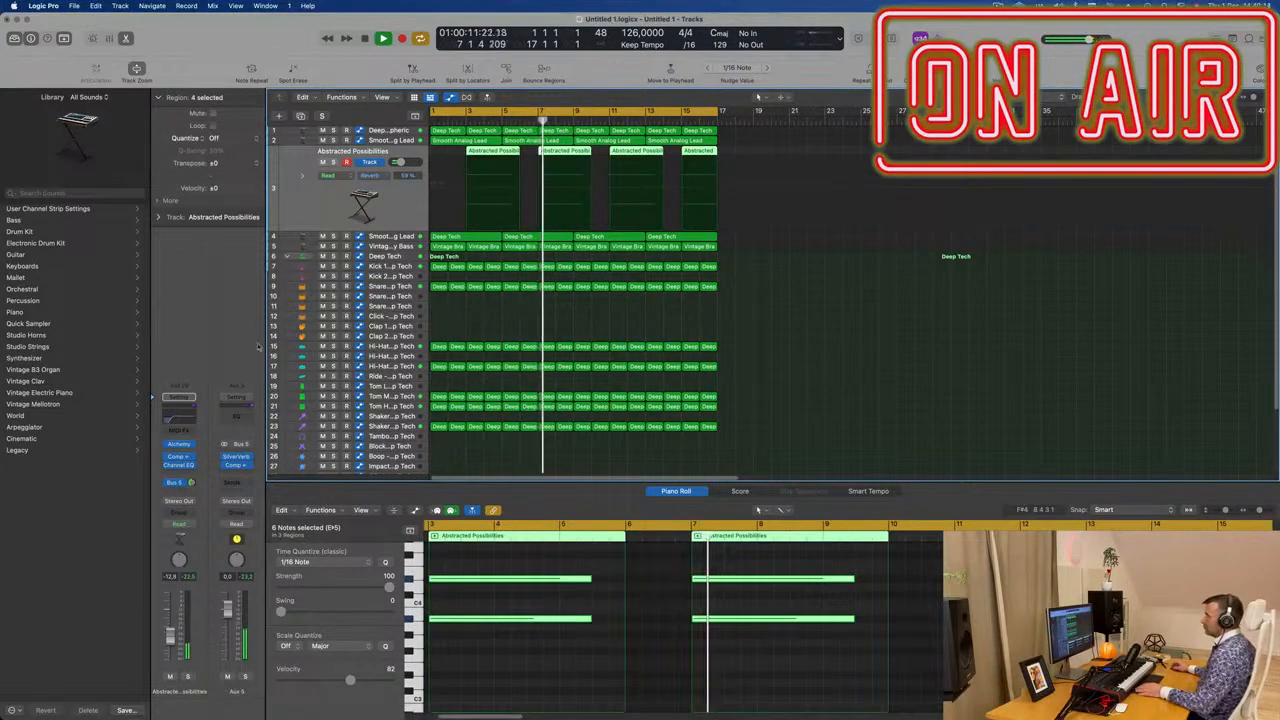
Reopen the pad's Alchemy instrument, try the Soft Sweep and Slow Swell snapshots, and restart playback
left_click(180, 445)
left_click_drag(991, 101, 863, 218)
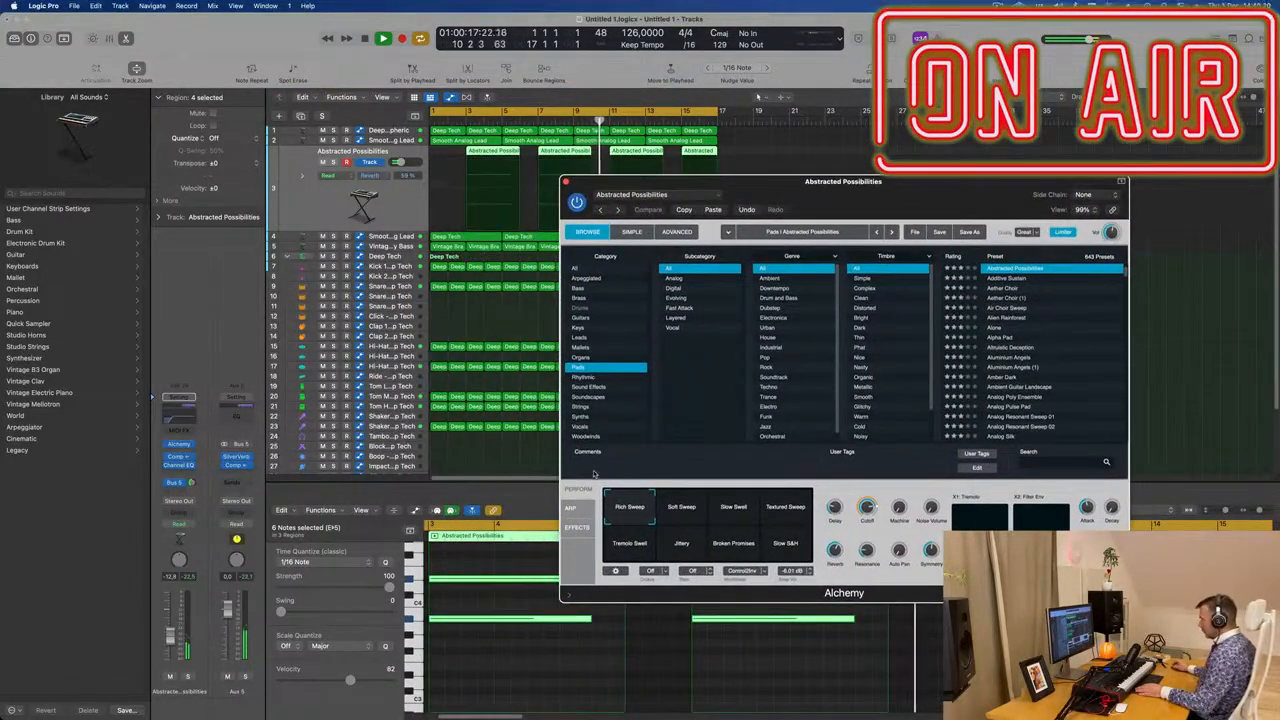
left_click(682, 508)
left_click_drag(896, 205, 977, 19)
left_click(690, 510)
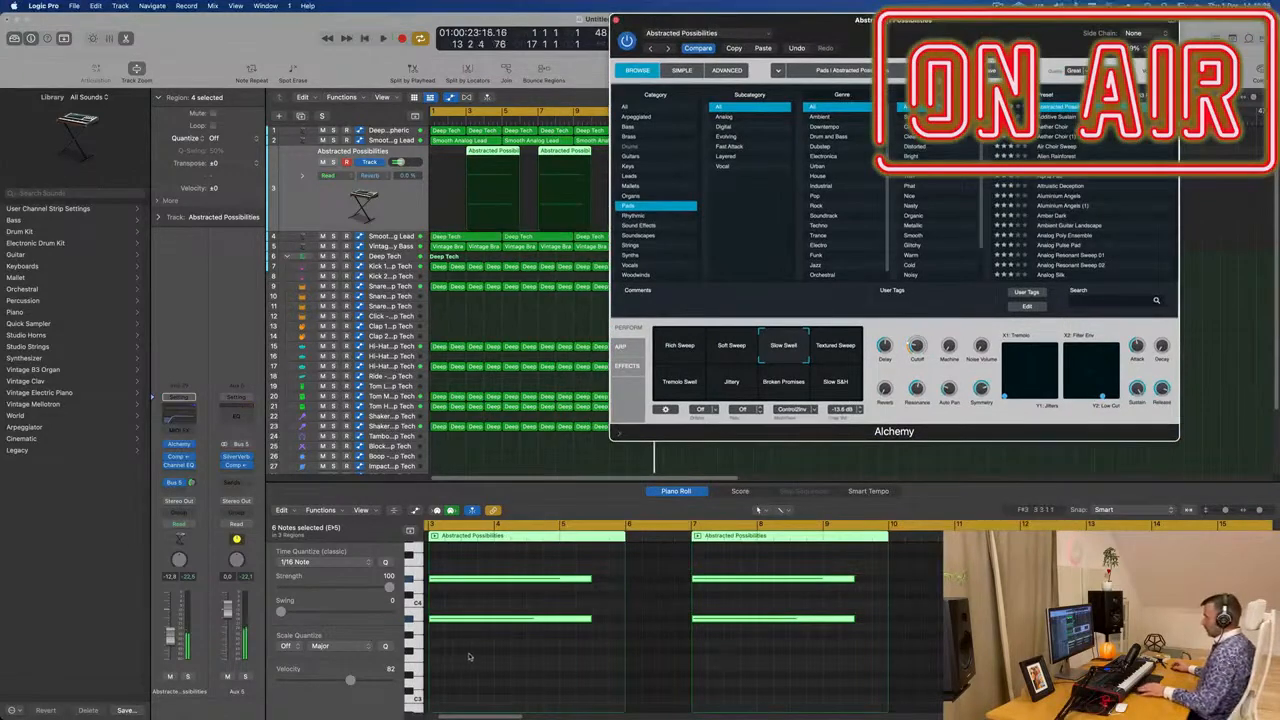
key("space")
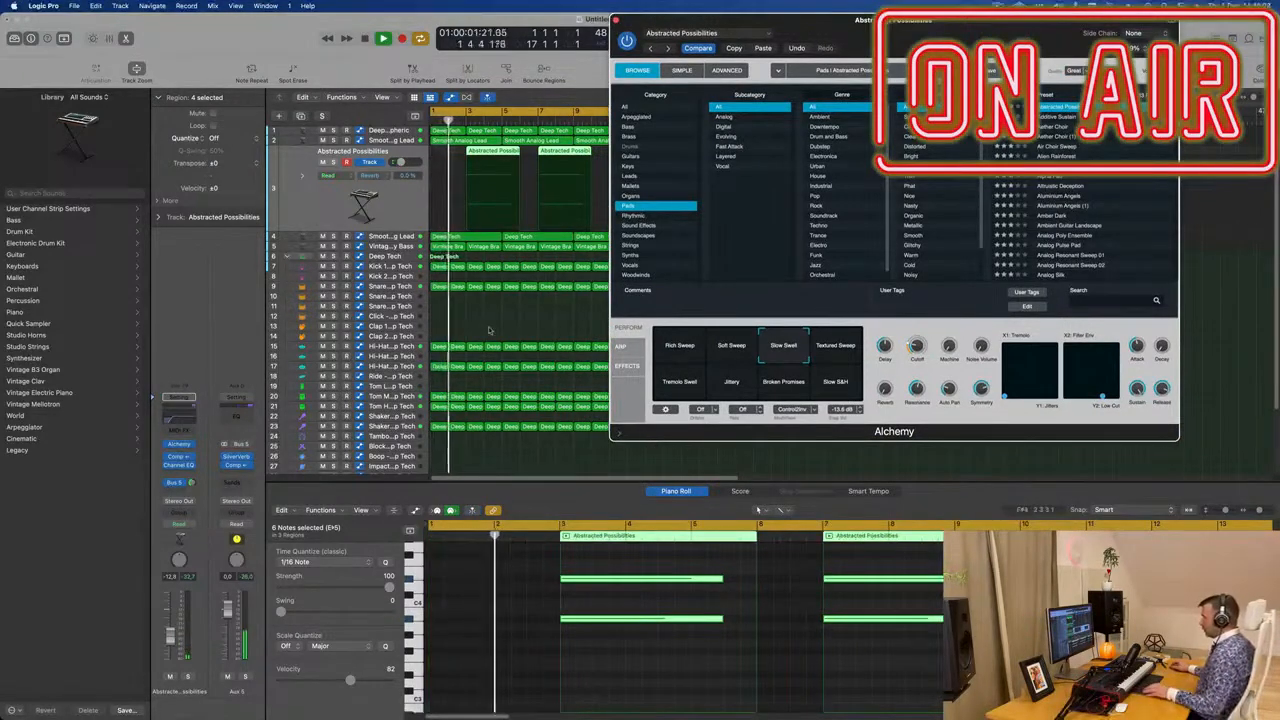
Clear the view of the pad notes and duplicate the chord one octave lower in all four pad regions
left_click_drag(700, 20, 938, 20)
scroll(549, 320, "left", 2)
scroll(690, 604, "left", 3)
scroll(690, 604, "left", 1)
left_click(592, 660)
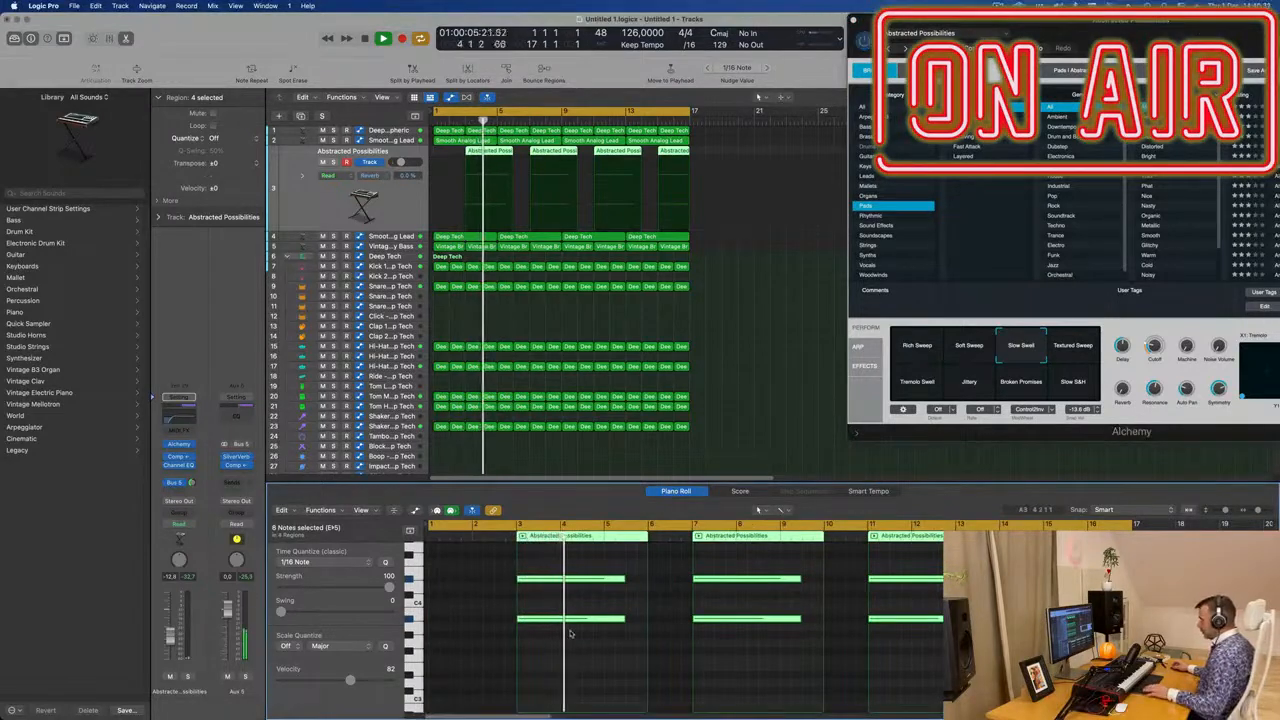
left_click_drag(573, 620, 579, 658)
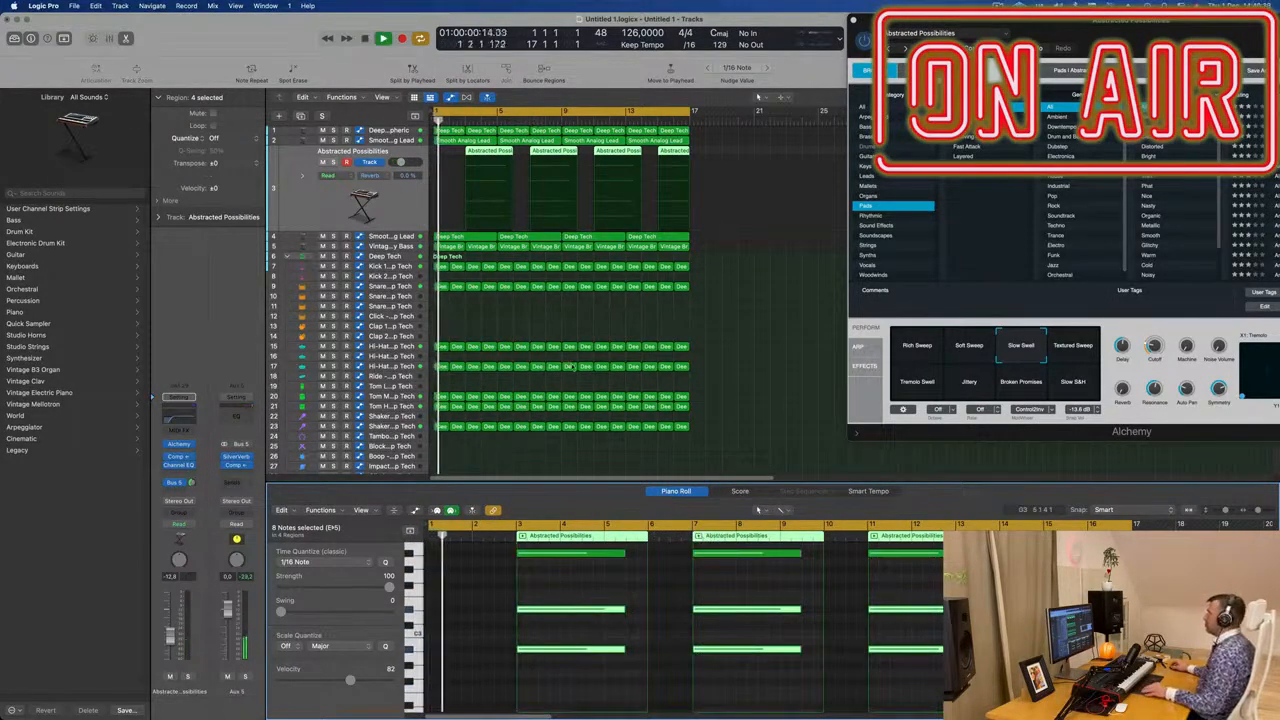
Set the low-cut frequency in the pad track's Channel EQ to 71 Hz and close the EQ window
left_click_drag(1138, 37, 775, 147)
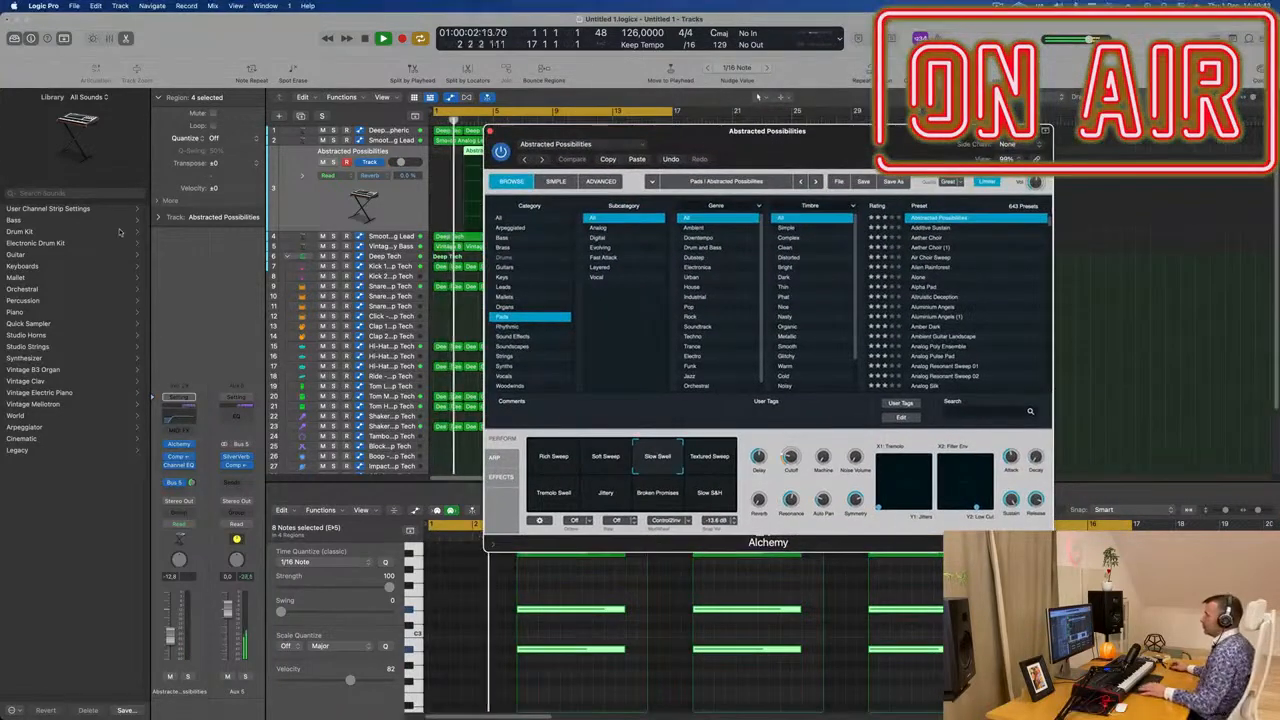
left_click(179, 465)
left_click_drag(455, 296, 529, 303)
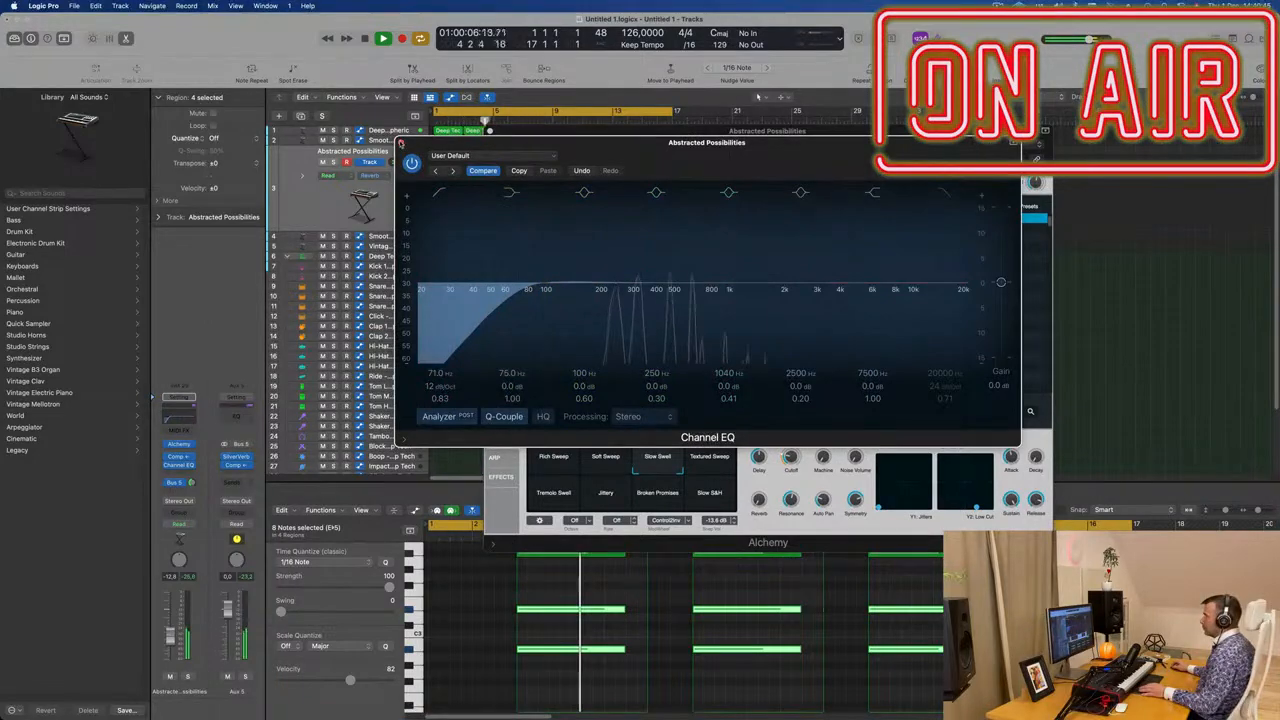
left_click(401, 143)
Audition the pad's Tremolo Swell, Jittery, Broken Promises and Slow S&H snapshots, settle on Rich Sweep and play from bar 3
left_click_drag(776, 140, 858, 164)
left_click(739, 486)
left_click(624, 530)
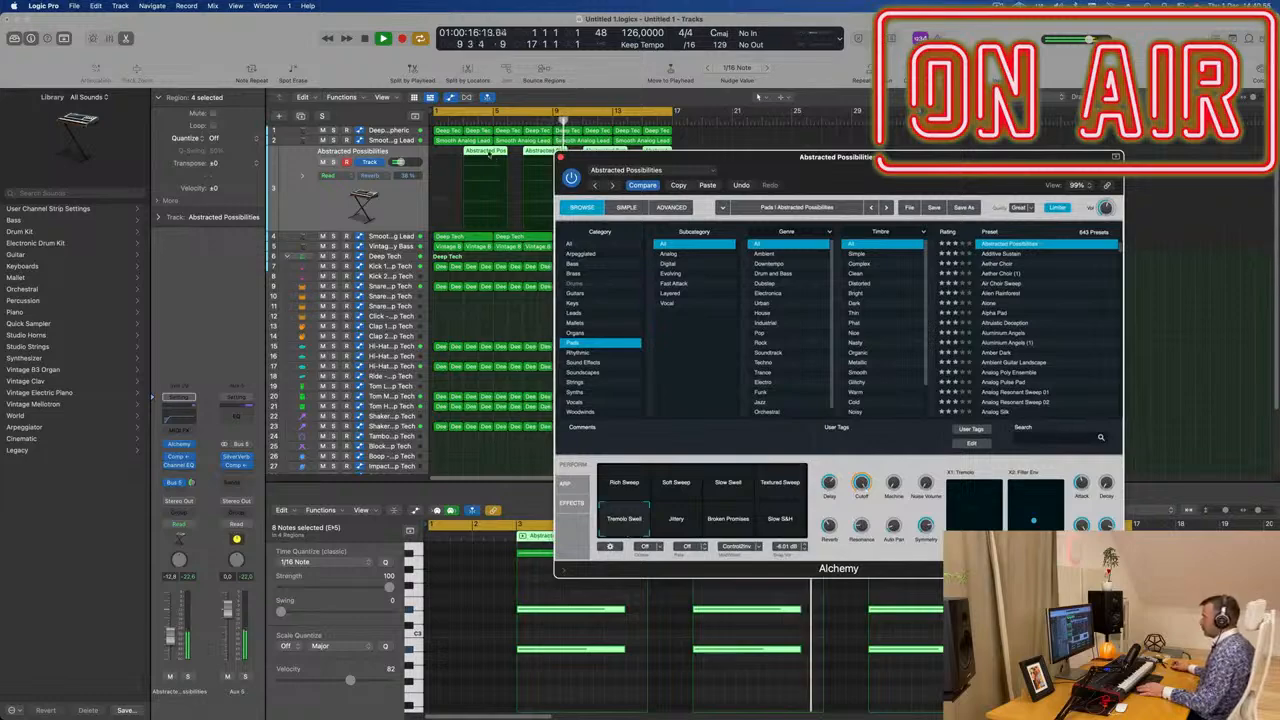
left_click_drag(784, 159, 686, 273)
left_click(579, 636)
left_click(622, 638)
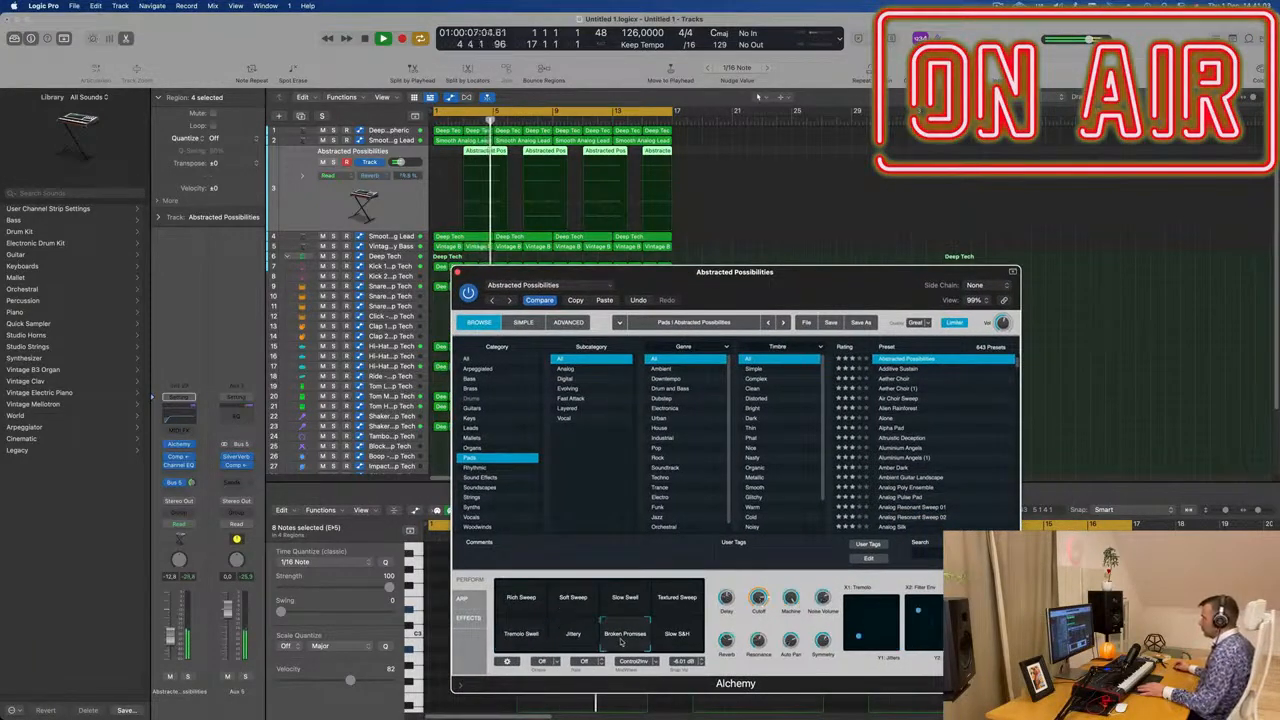
left_click(675, 635)
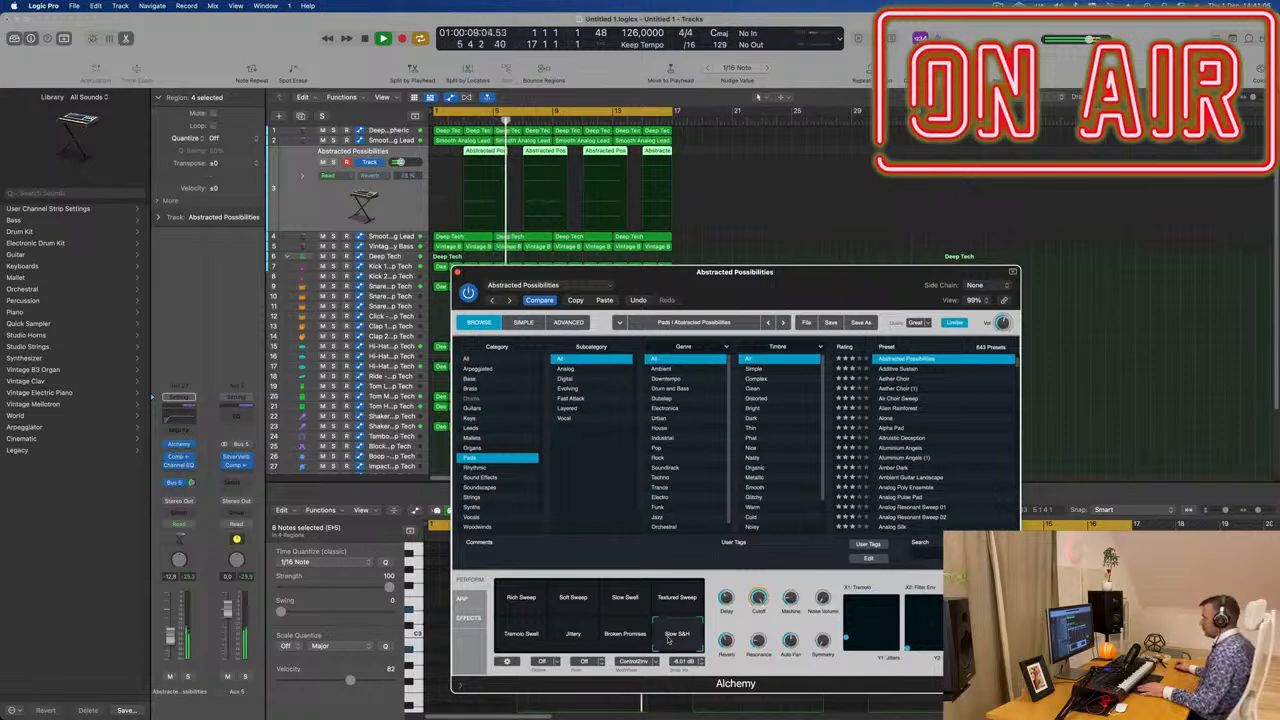
left_click(522, 605)
left_click(467, 124)
Lower the pad's Alchemy cutoff, solo the track from bar 3 and raise the Machine control
left_click_drag(761, 601, 763, 635)
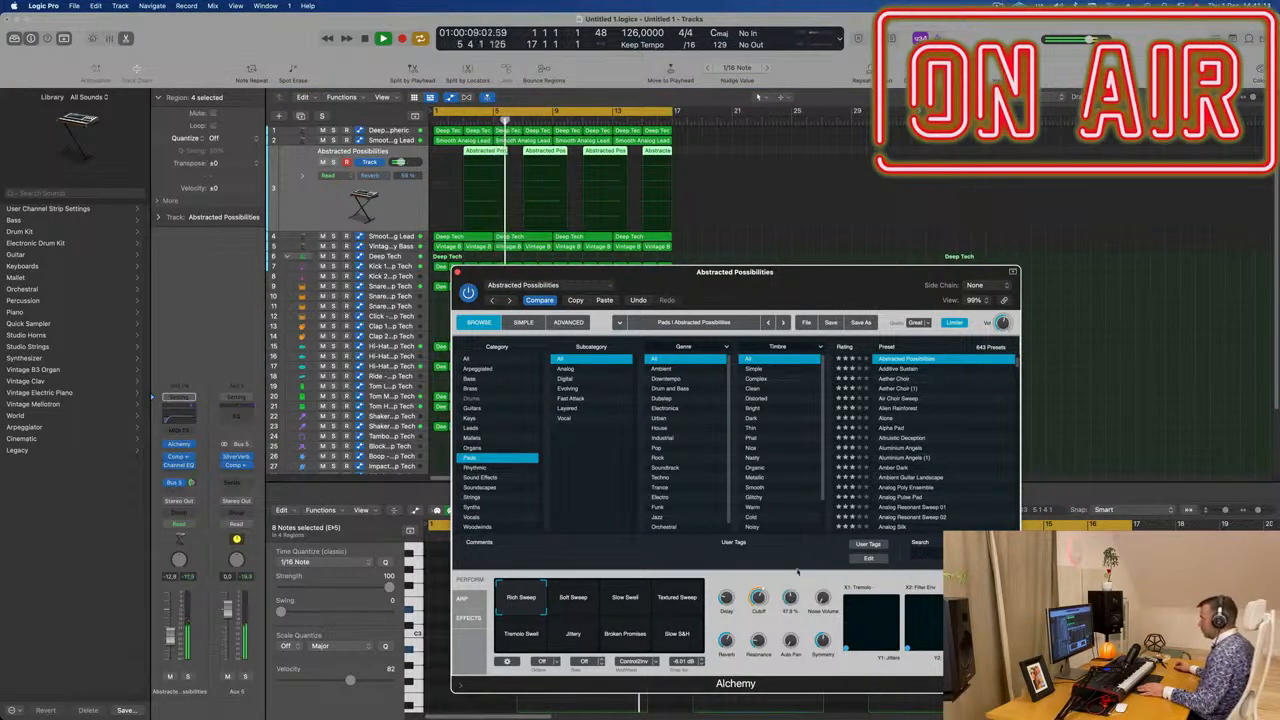
key("space")
left_click(465, 119)
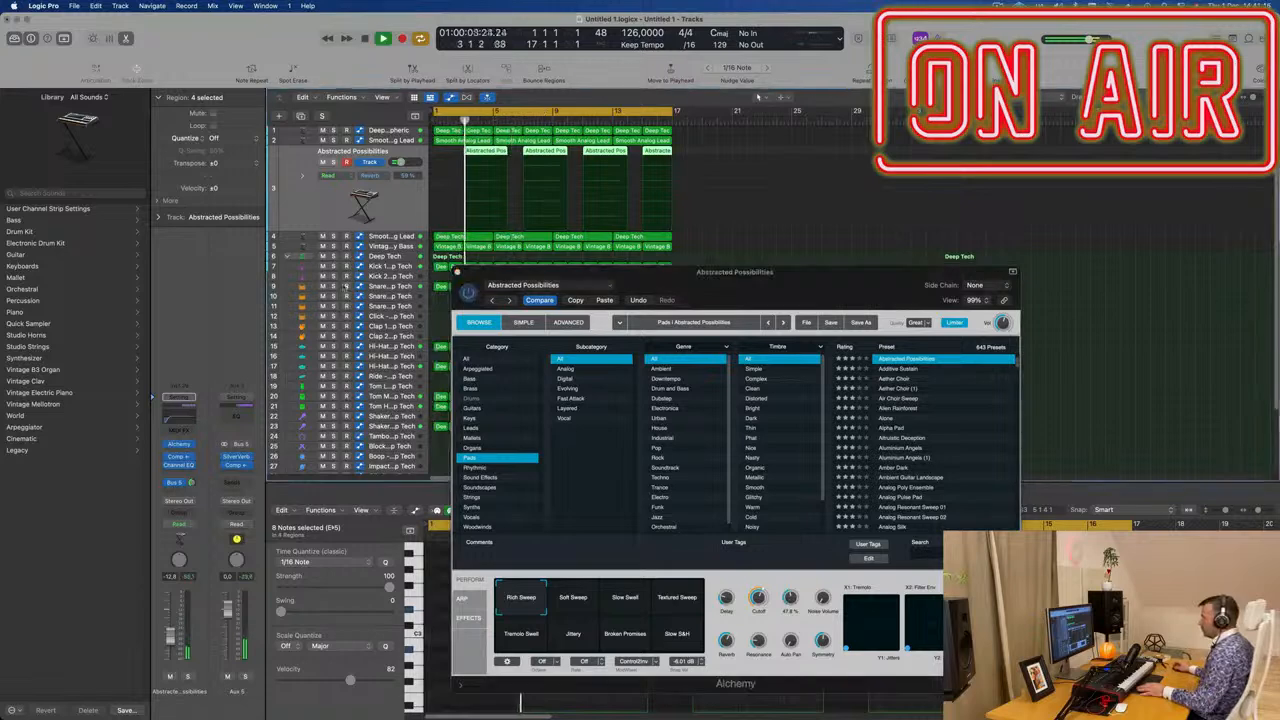
key("s")
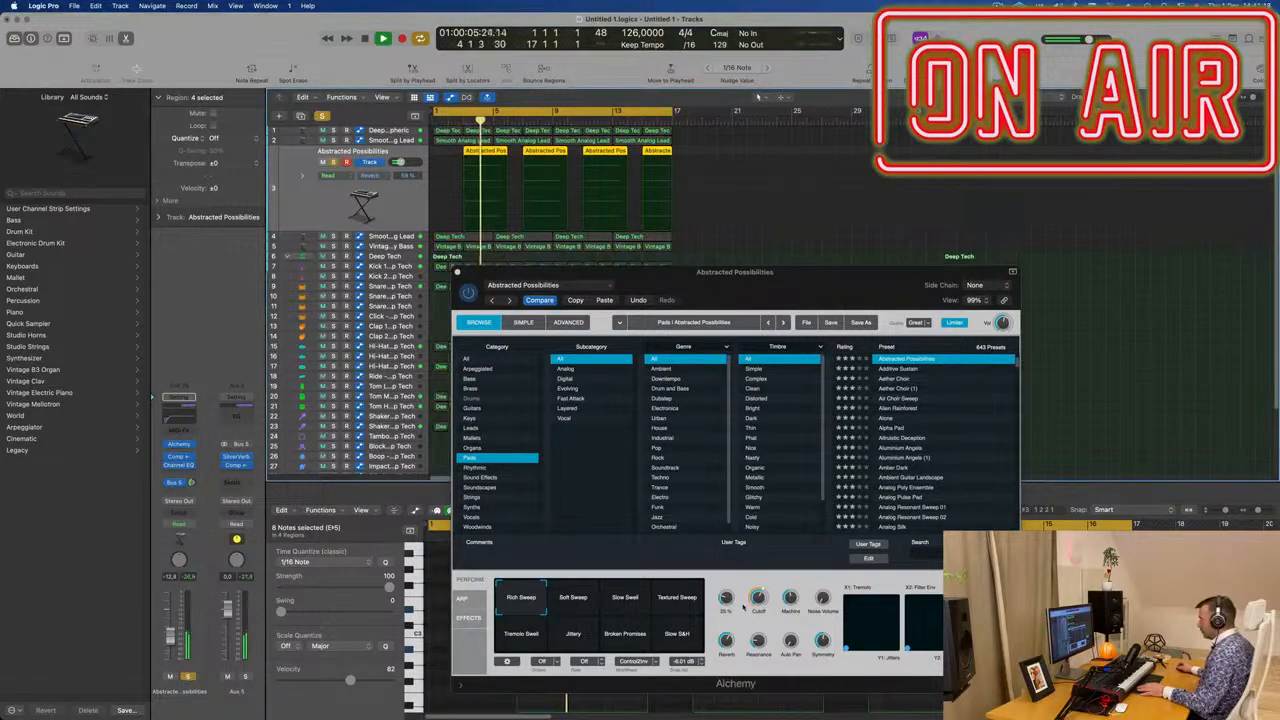
left_click_drag(790, 599, 794, 581)
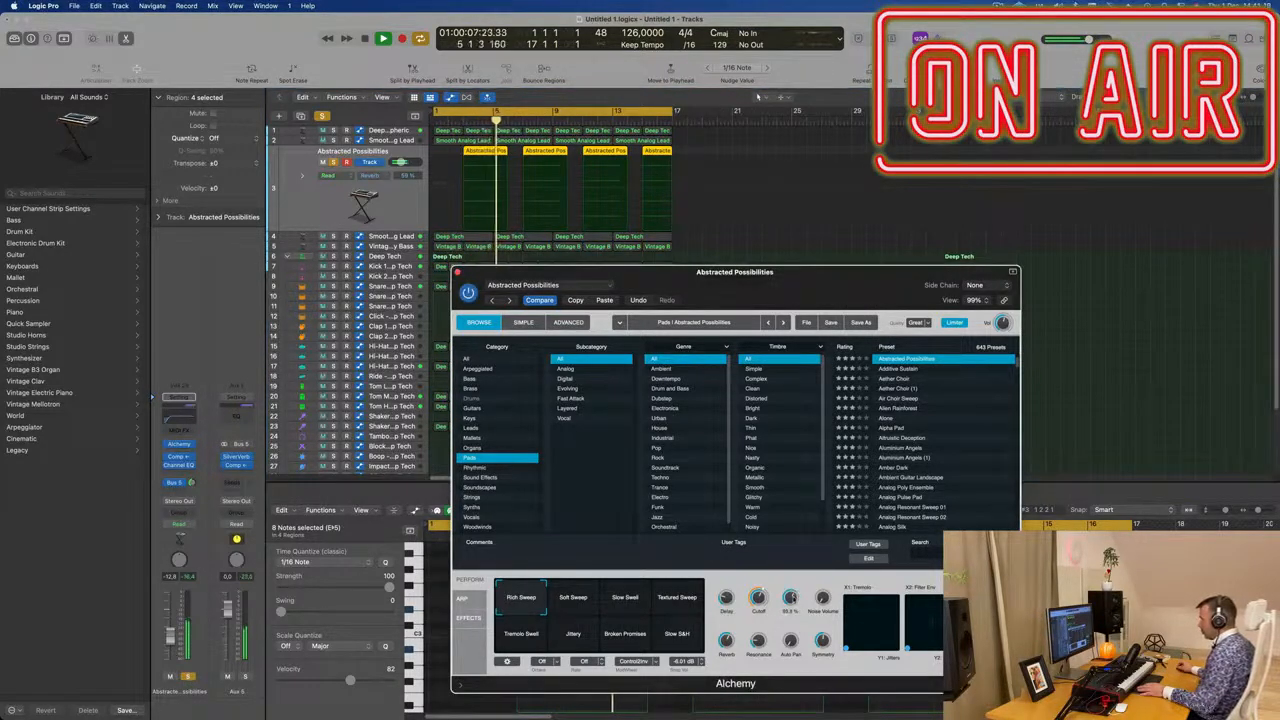
Move the cycle range's start to bar 3 and restart playback with the pad soloed
key("Return")
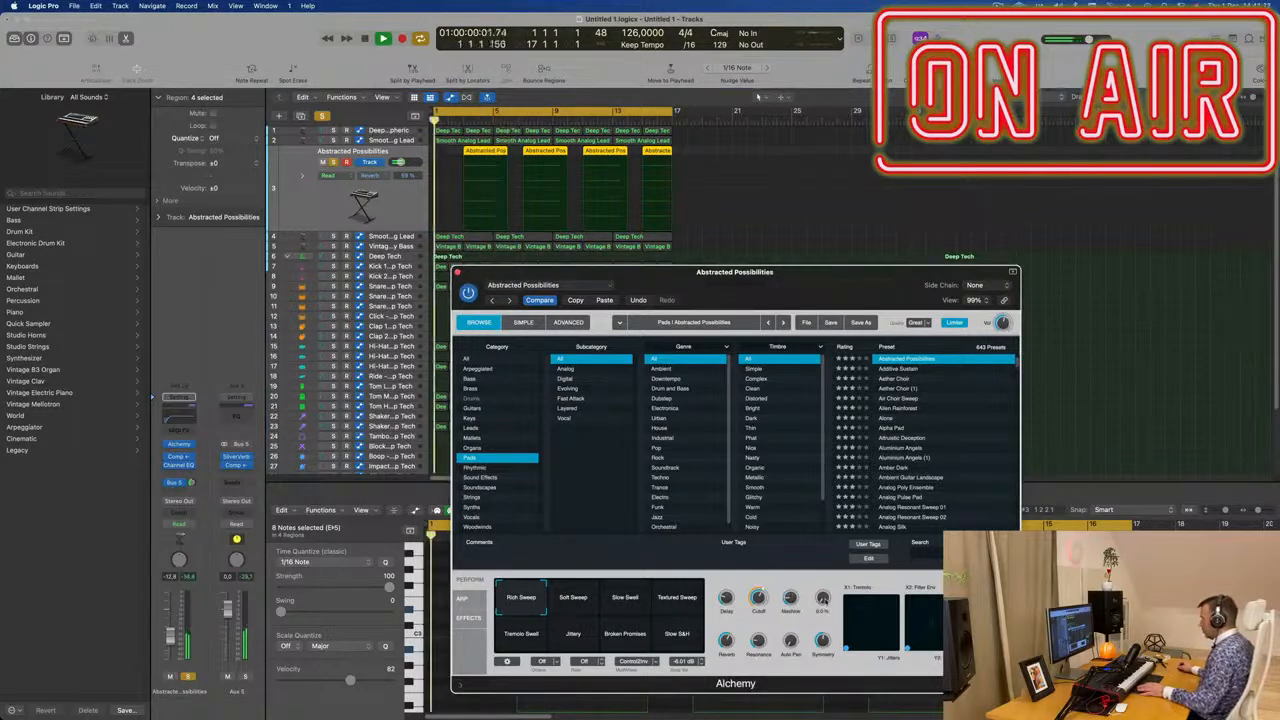
left_click_drag(434, 112, 464, 112)
key("space")
key("space")
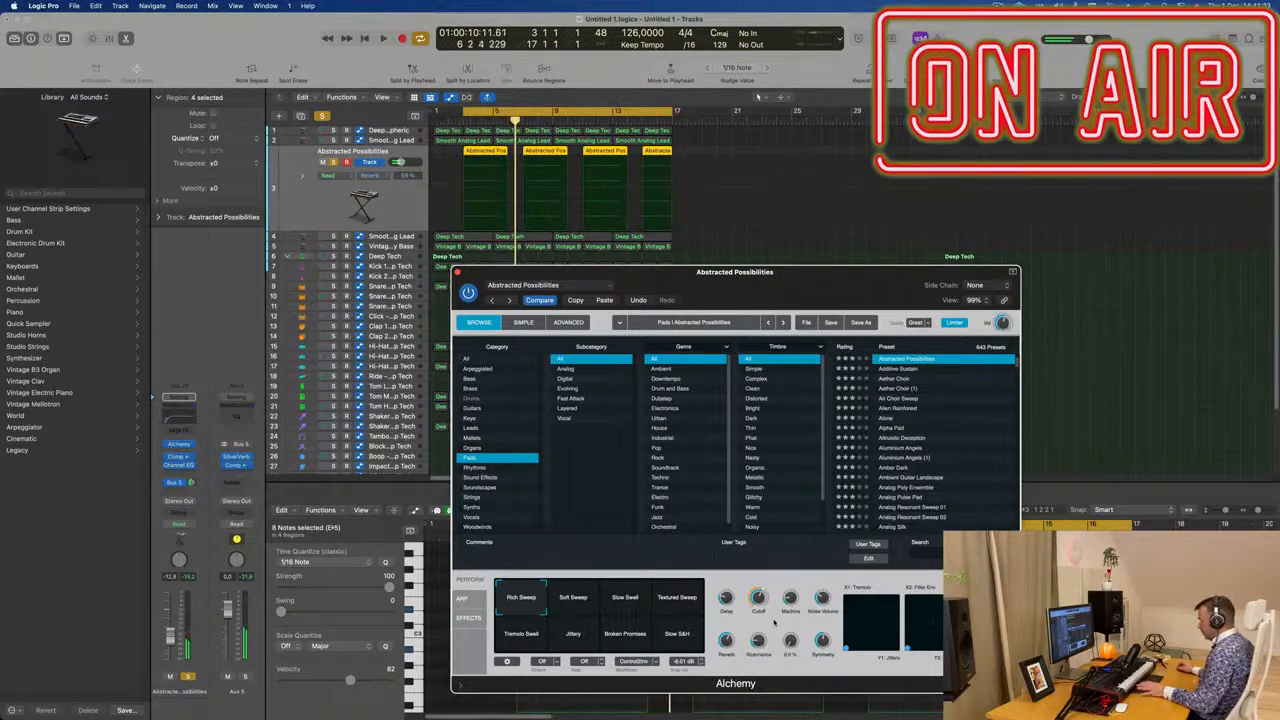
Unsolo the Abstracted Possibilities track and close its Alchemy window
left_click(188, 678)
left_click_drag(523, 267, 531, 191)
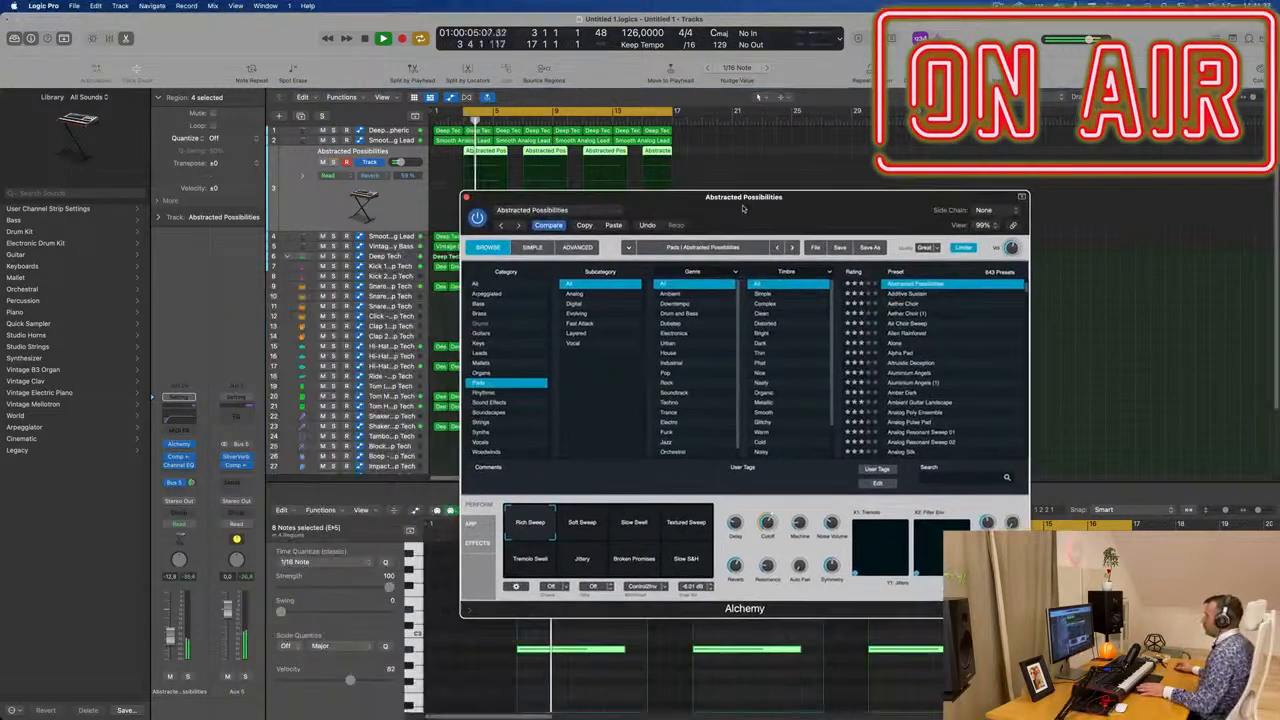
left_click(466, 197)
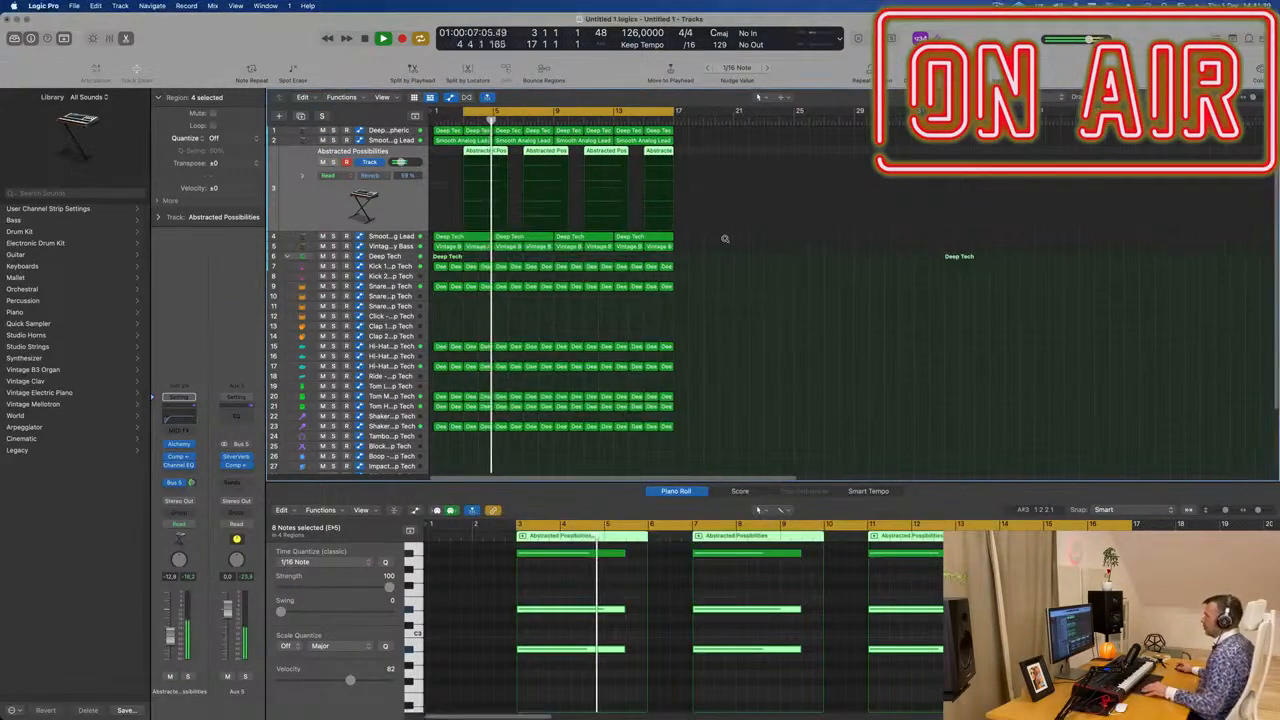
Briefly reopen the pad's Alchemy window, close it, and lower the pad track's volume to about -14.8 dB
scroll(845, 263, "up", 2)
scroll(801, 349, "left", 2)
scroll(810, 349, "down", 1)
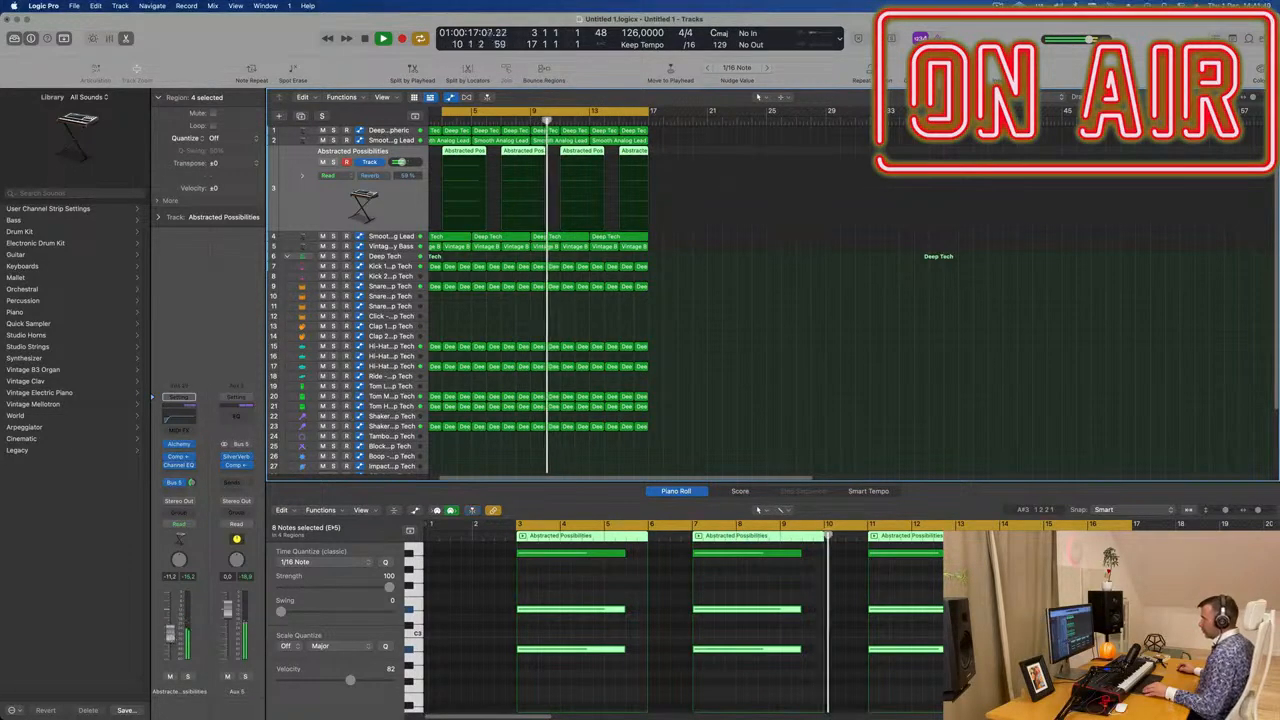
left_click(178, 445)
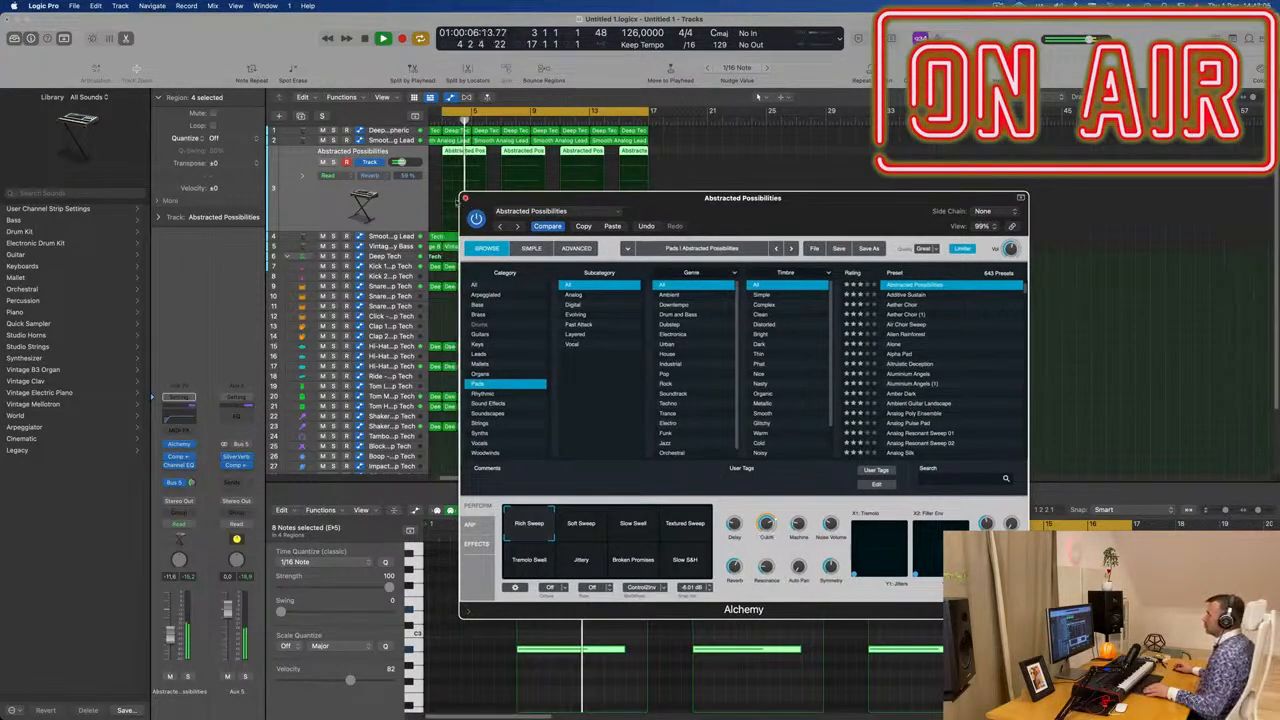
left_click(464, 198)
left_click_drag(172, 633, 172, 638)
Return the cycle start to bar 1 and repeat all regions of the 16-bar section three times, filling 64 bars
scroll(688, 303, "up", 1)
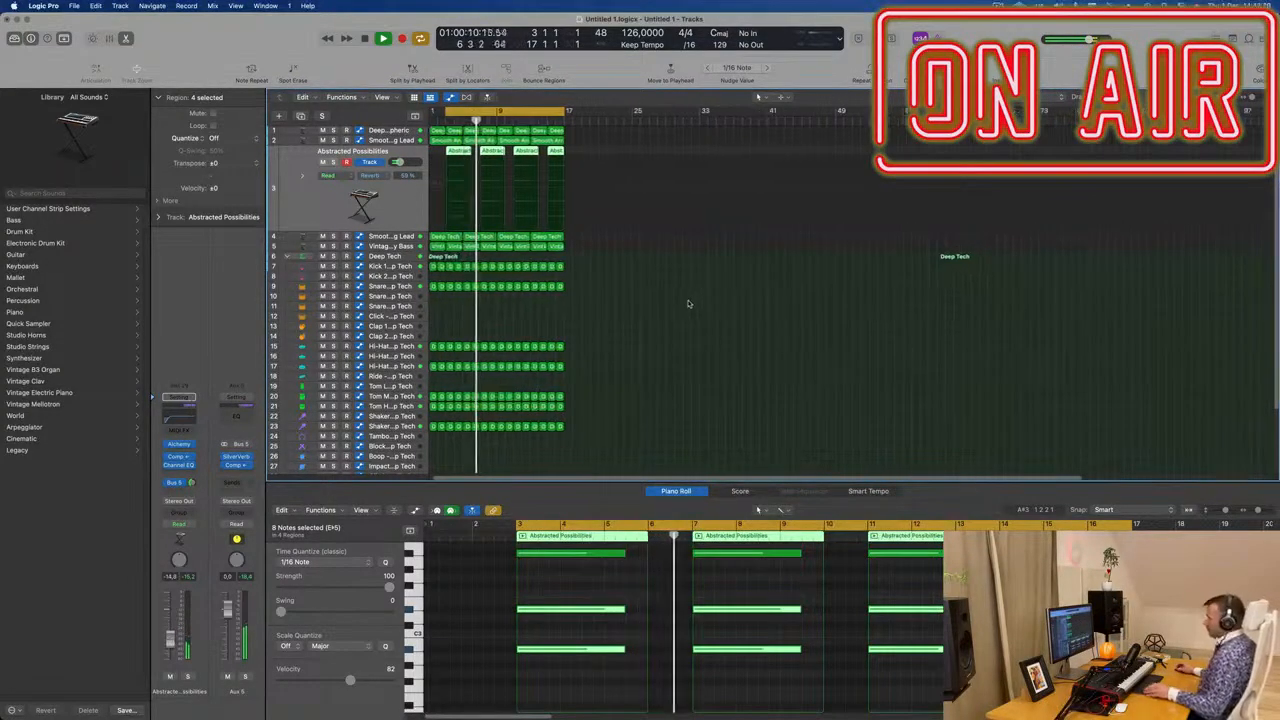
left_click_drag(447, 110, 423, 119)
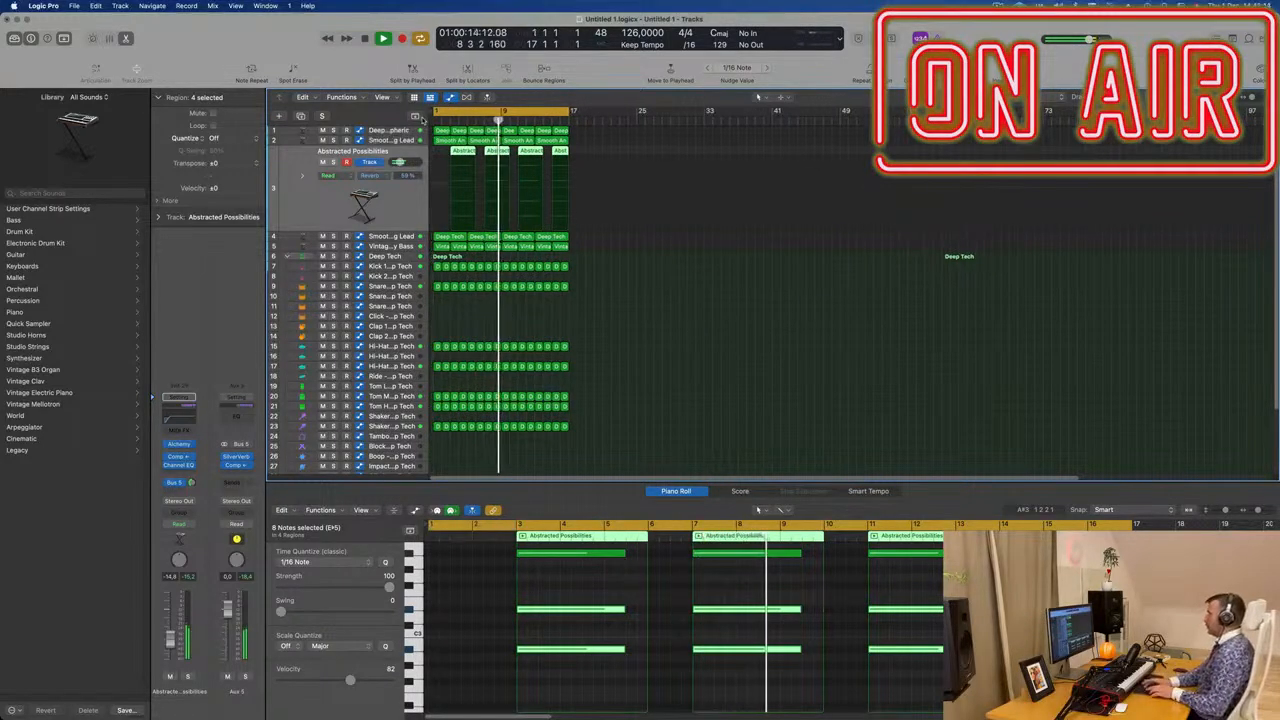
key("super+r")
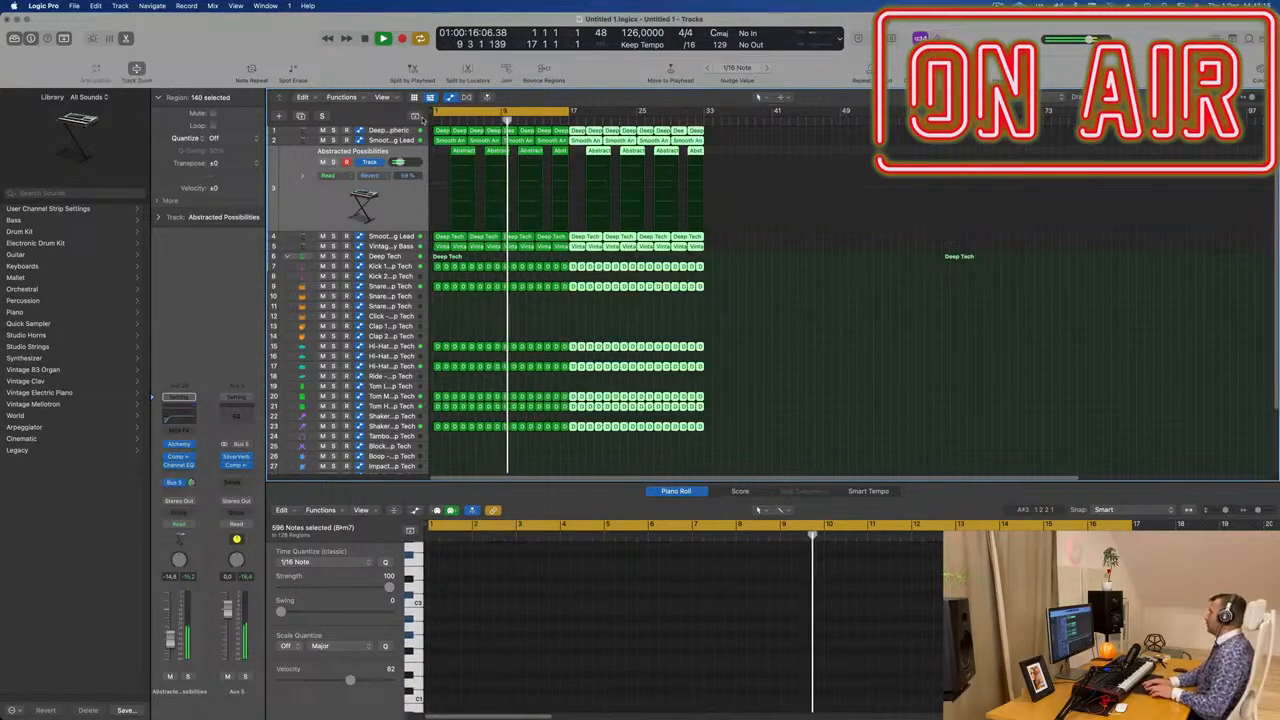
key("super+r")
key("super+r")
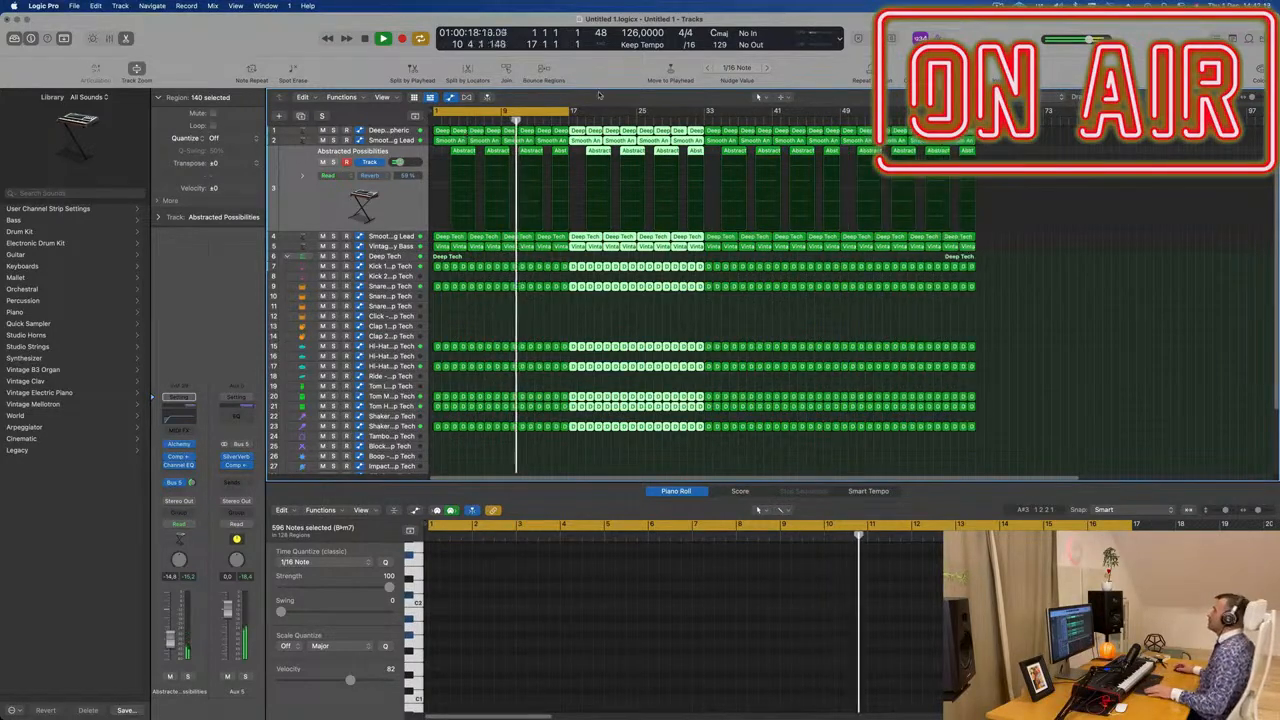
Show the secondary ruler above the arrangement and clear the region selection
left_click(382, 97)
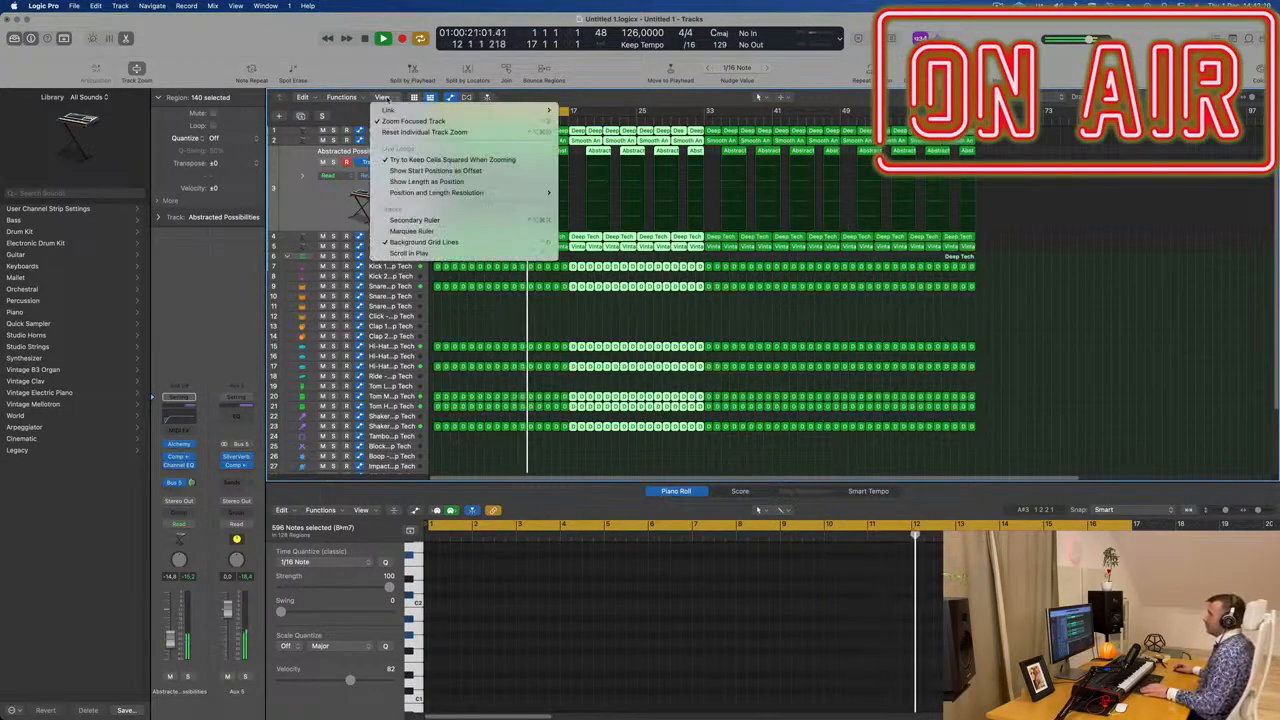
left_click(440, 220)
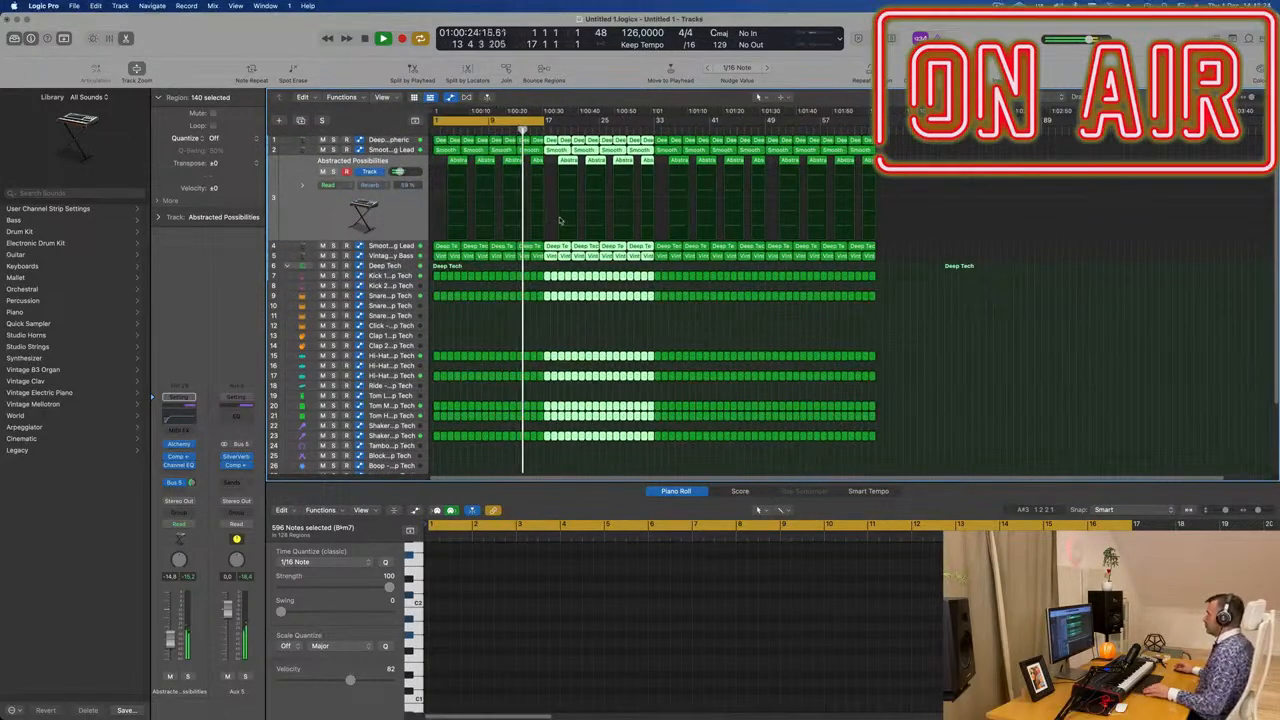
left_click(740, 330)
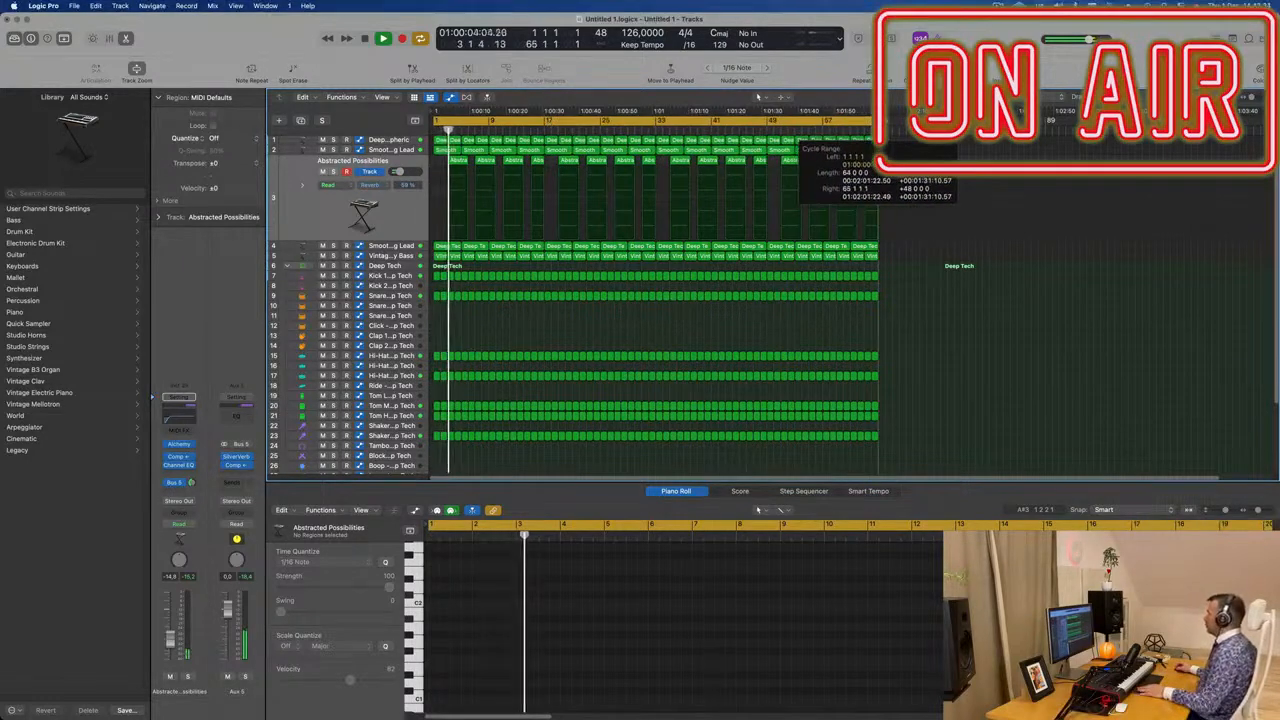
Delete the opening region (bars 1–4) of the upper Smooth Analog Lead track and the first Abstracted Possibilities region at bar 3
left_click(989, 7)
left_click(968, 32)
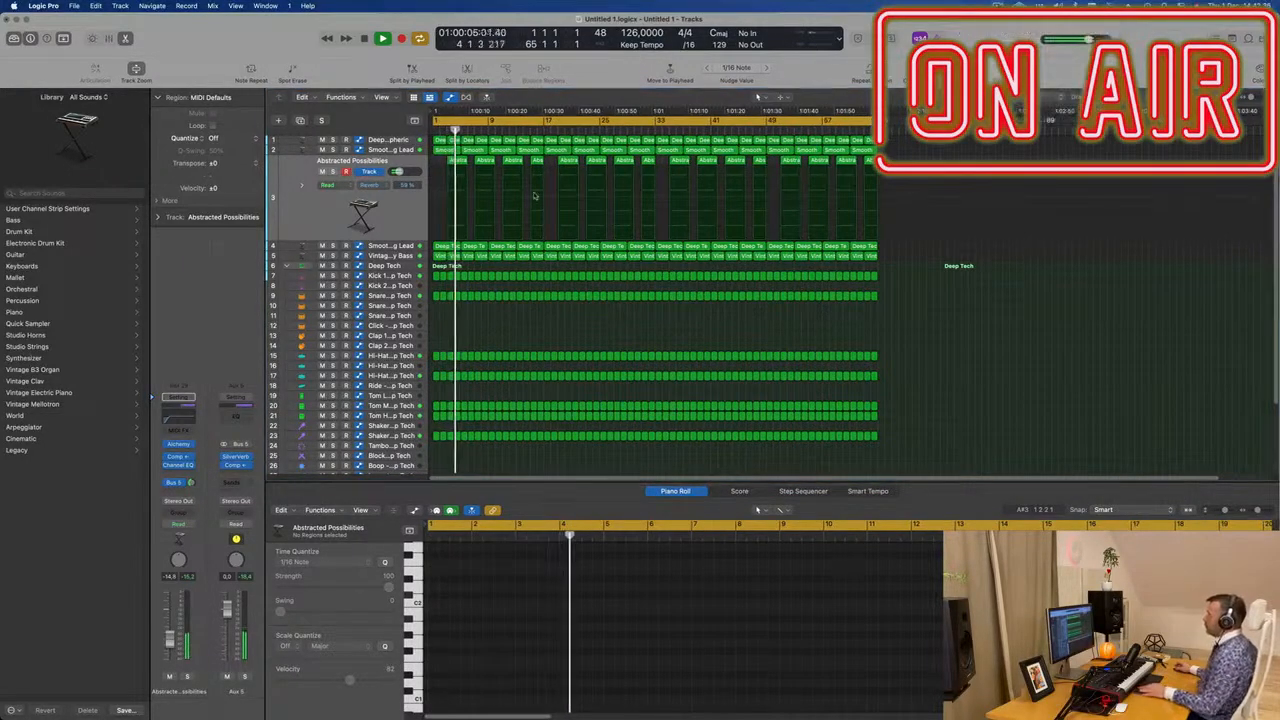
key("super+Right")
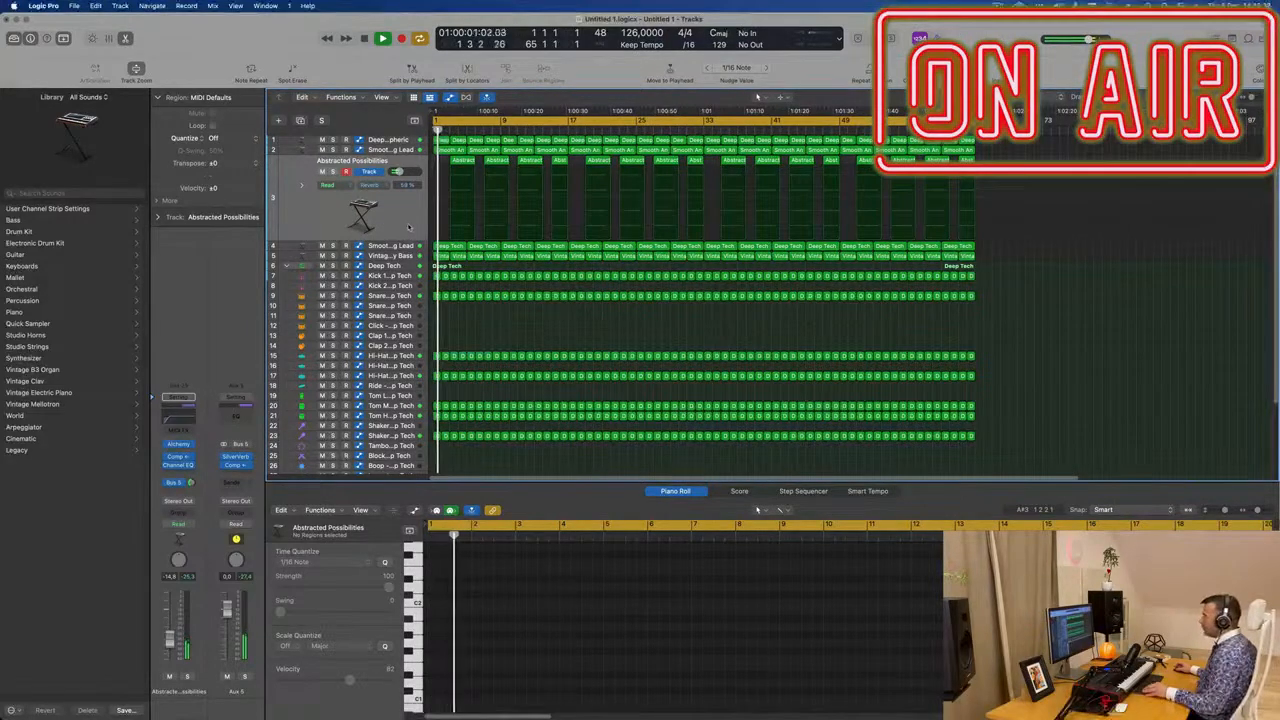
key("super+Right")
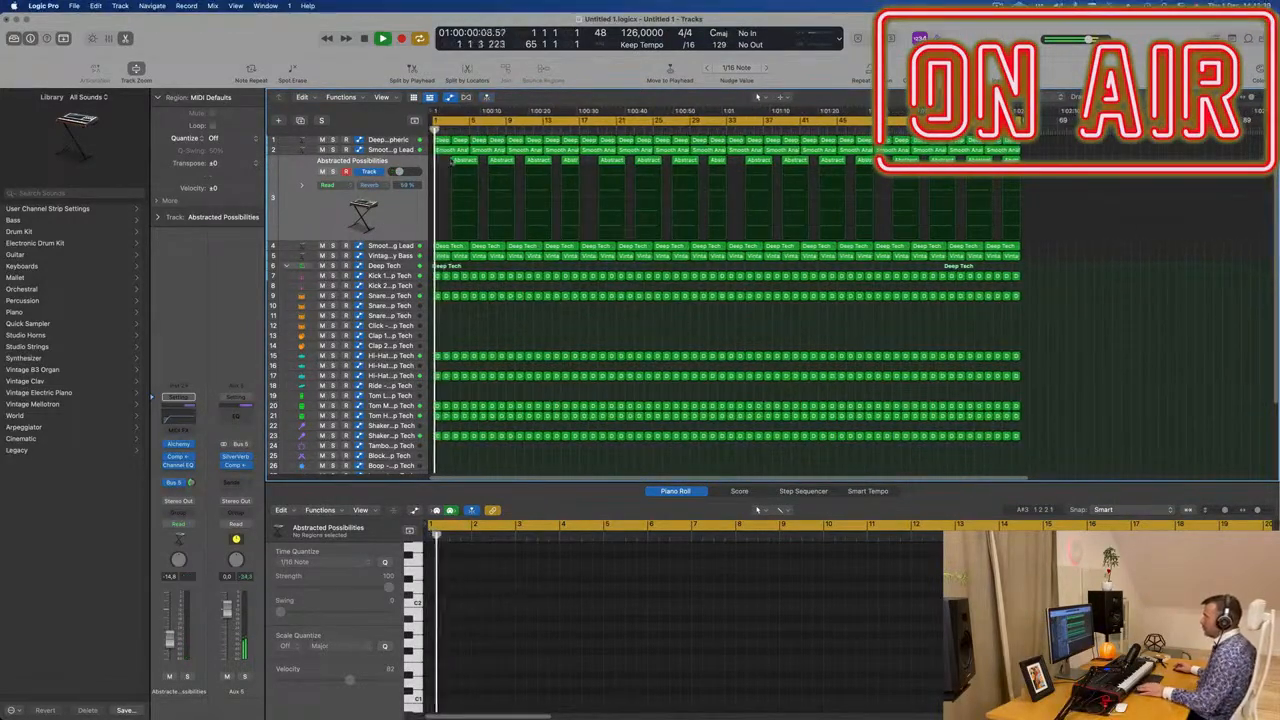
left_click(452, 246)
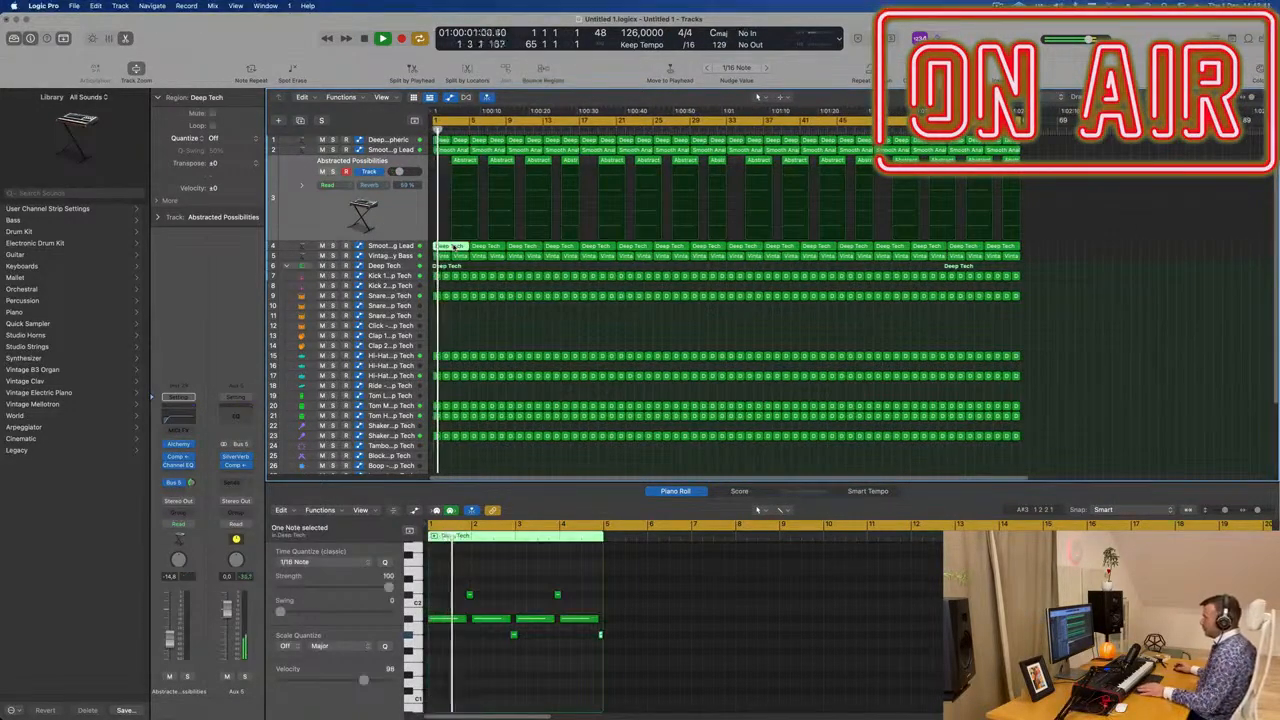
key("Delete")
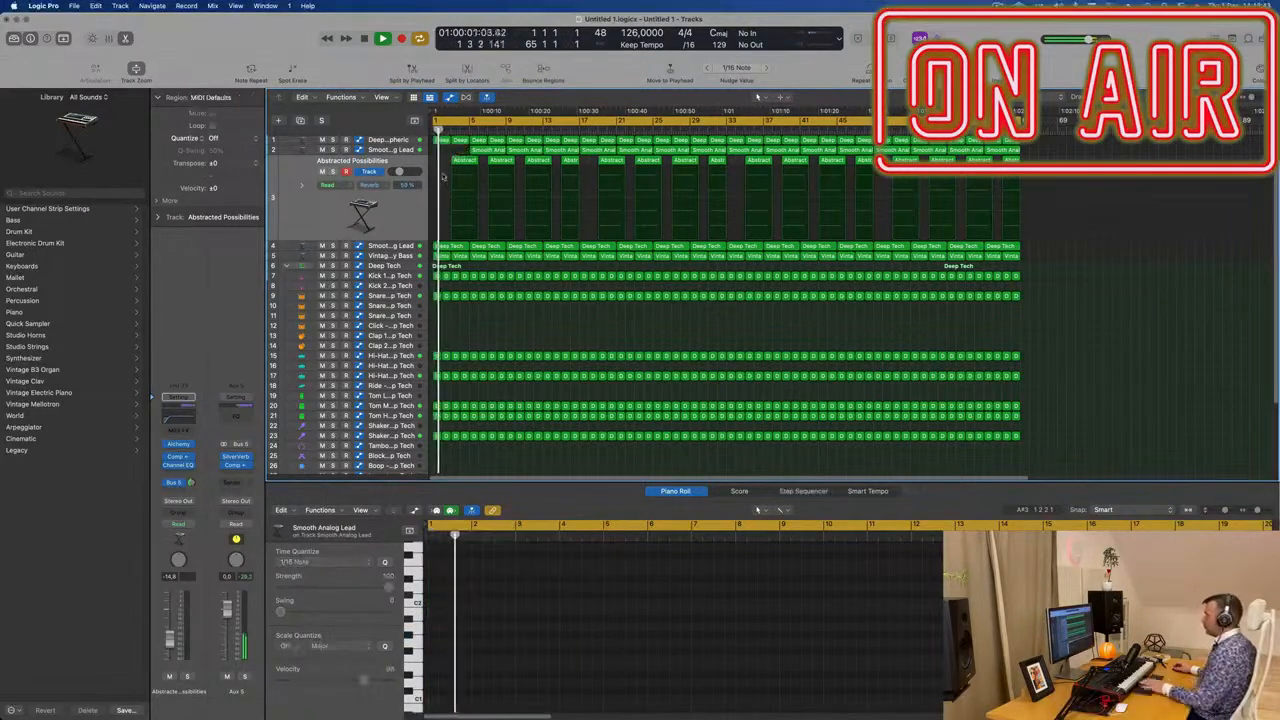
left_click(465, 162)
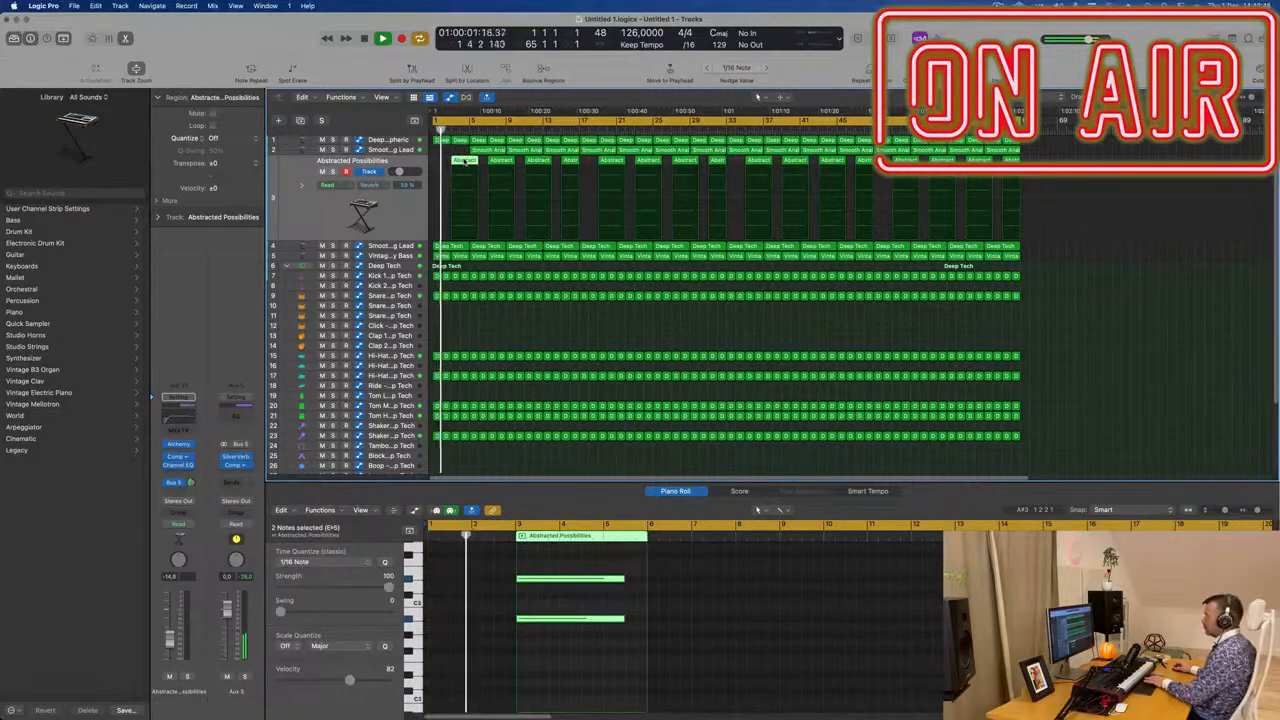
key("Delete")
Delete the Vintage Brassy Bass regions in bars 1–16 so the bass enters at bar 17
left_click(405, 256)
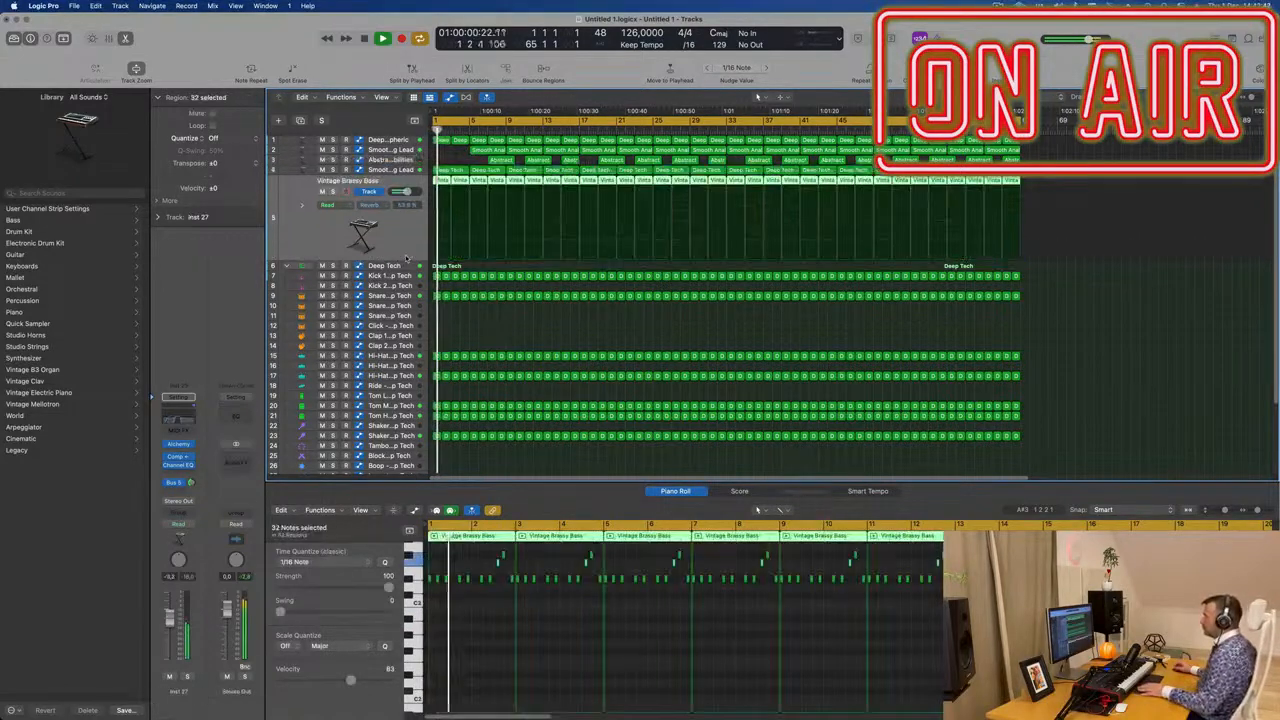
key("space")
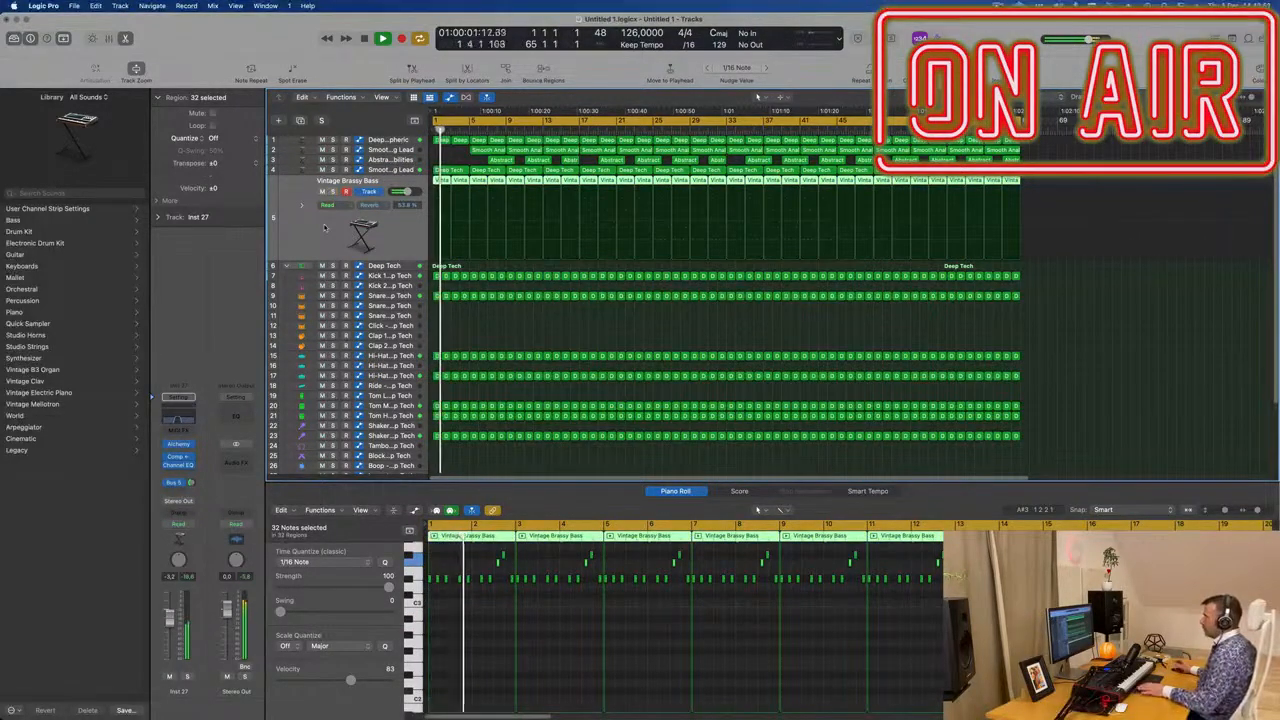
left_click(454, 160)
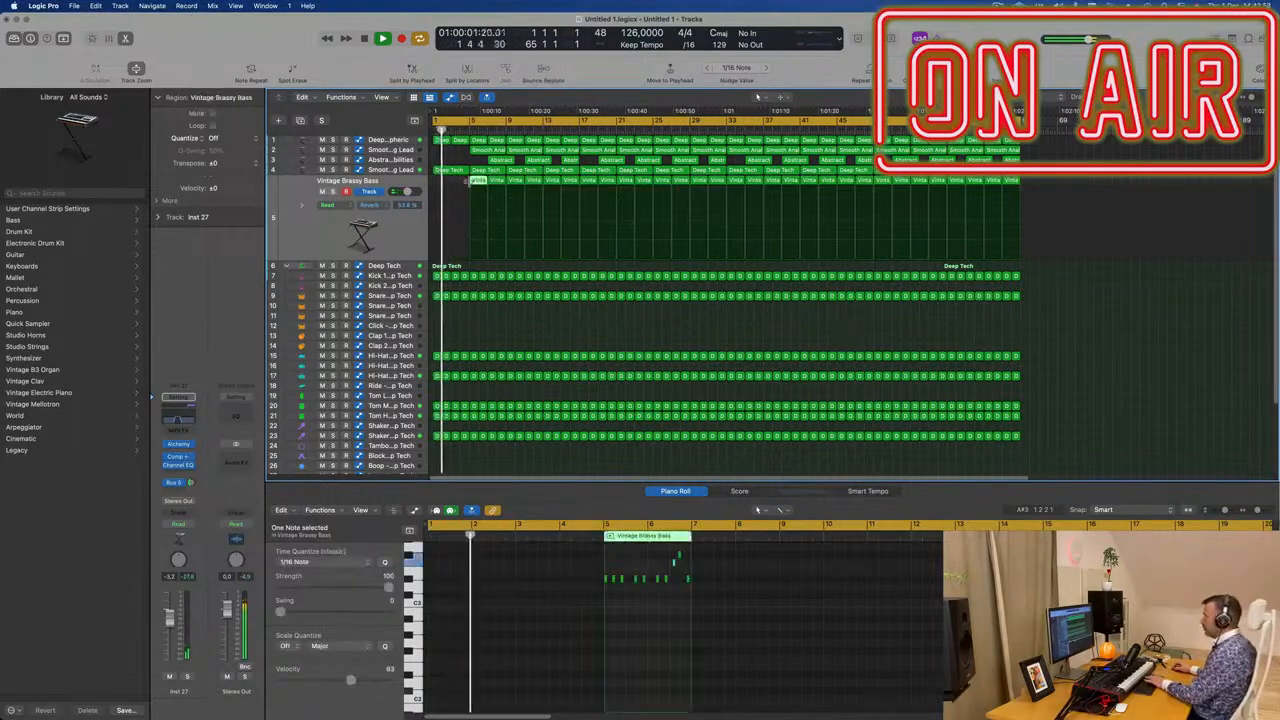
left_click(498, 182)
key("Delete")
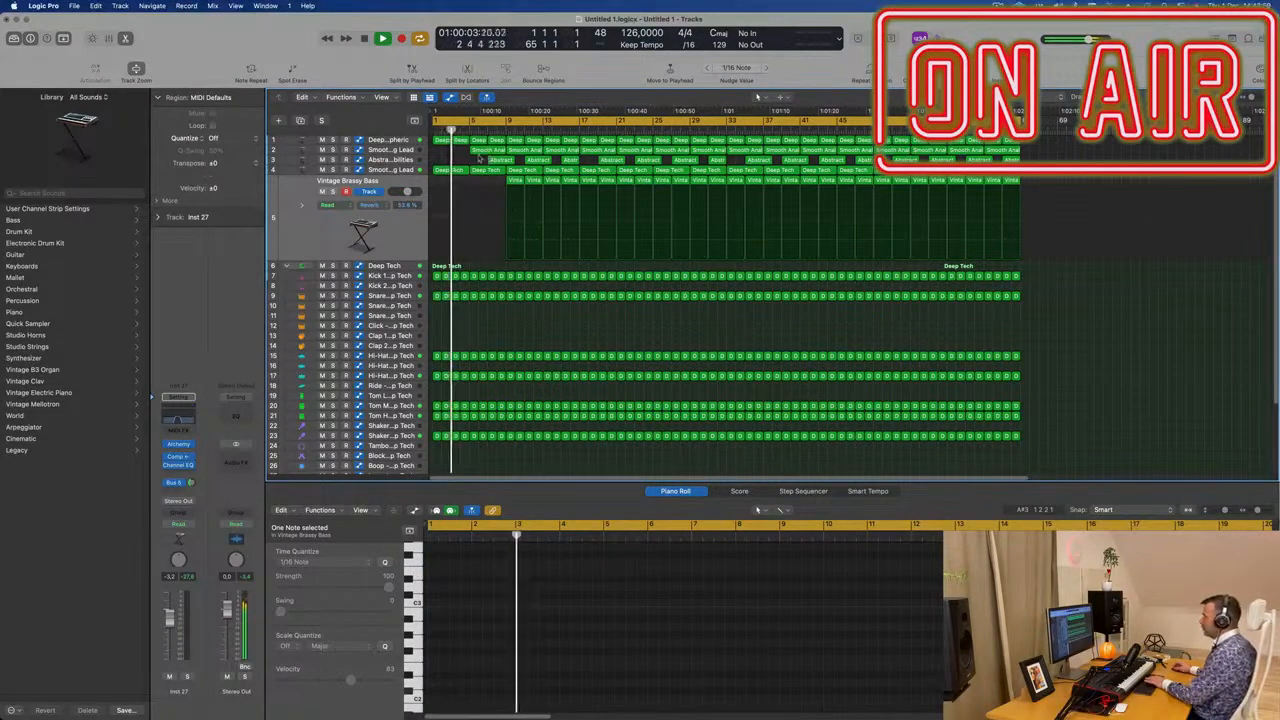
left_click(516, 182)
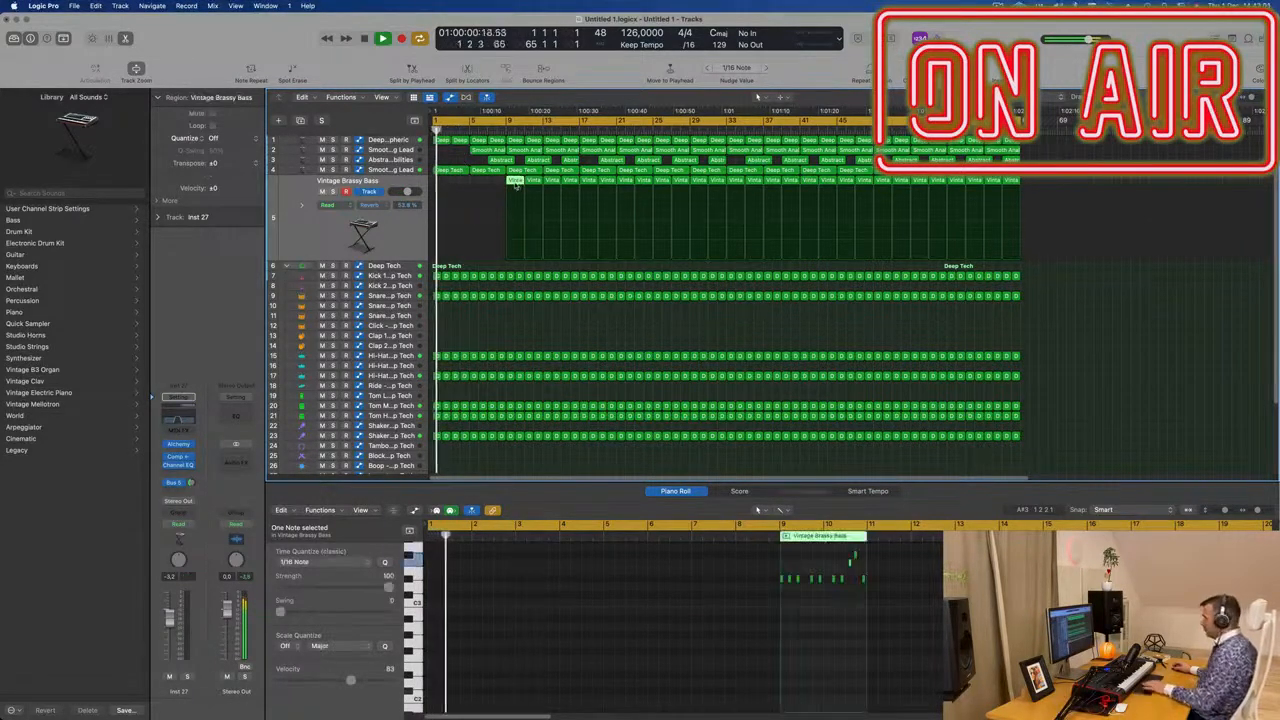
key("Delete")
key("Delete")
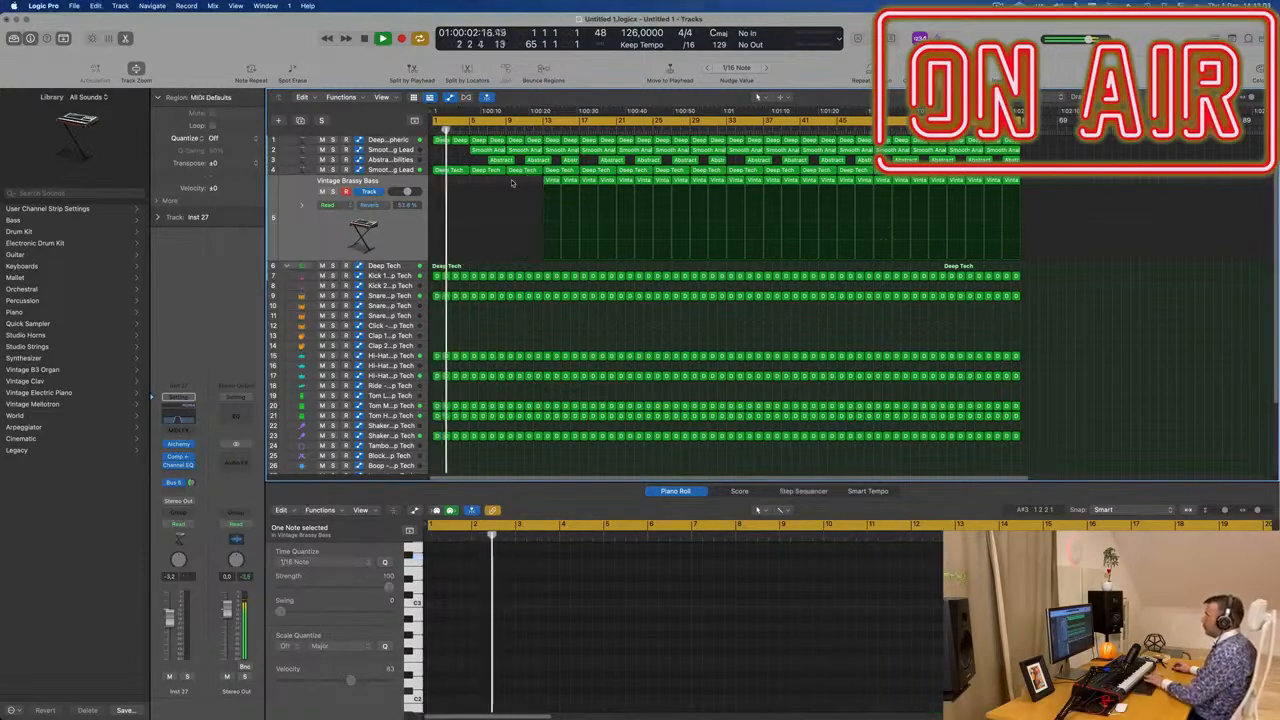
key("Delete")
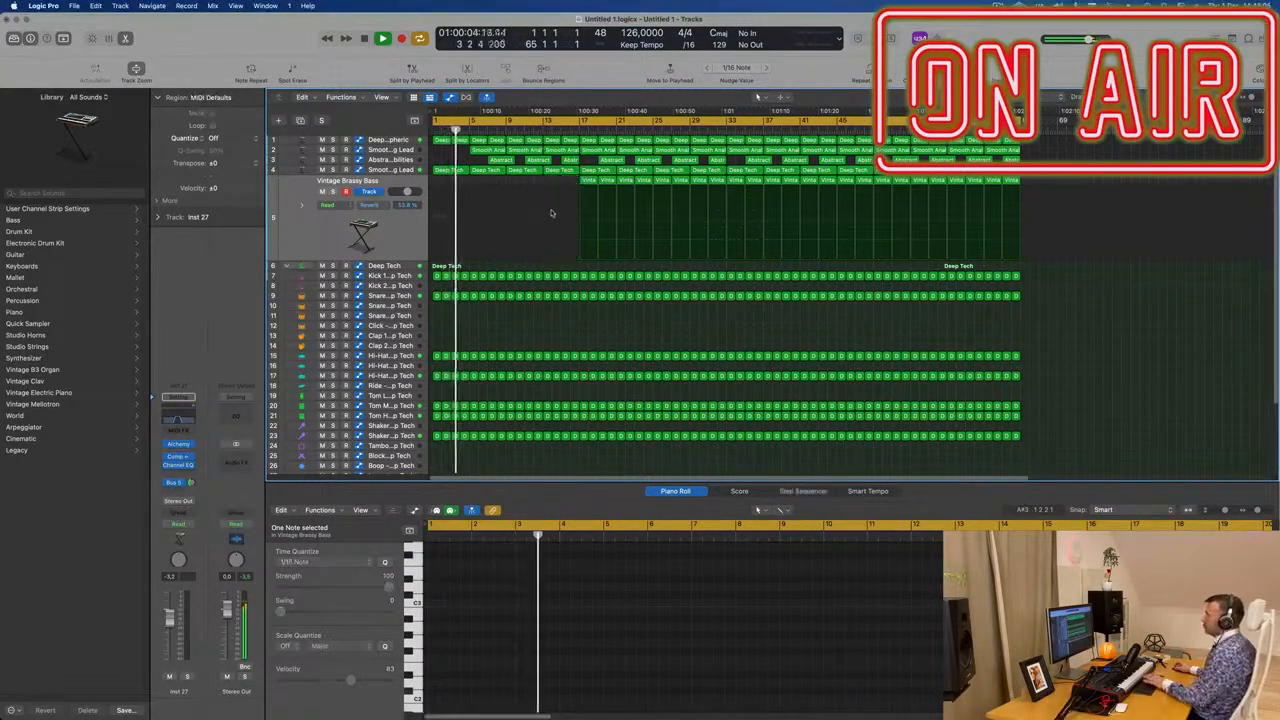
Delete the upper Smooth Analog Lead track's region in bars 5–8
key("super+Right")
key("super+Right")
key("super+Right")
key("super+Right")
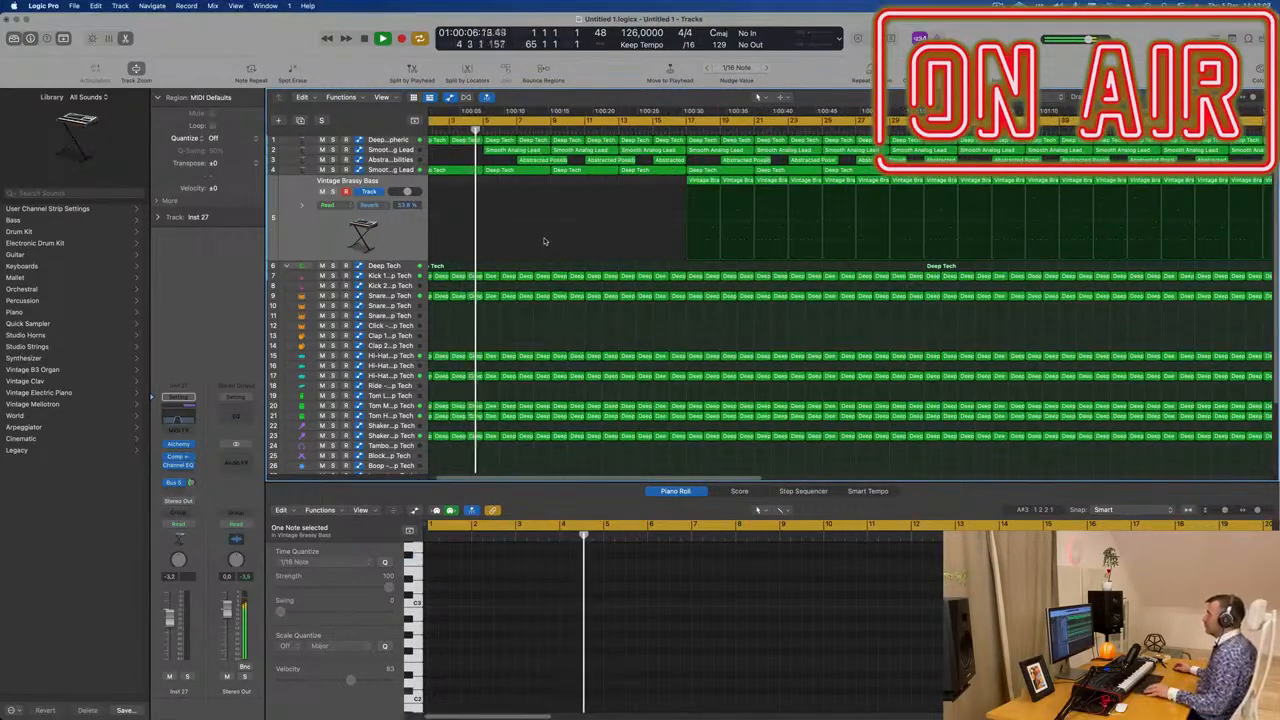
scroll(546, 241, "left", 1)
scroll(546, 241, "left", 1)
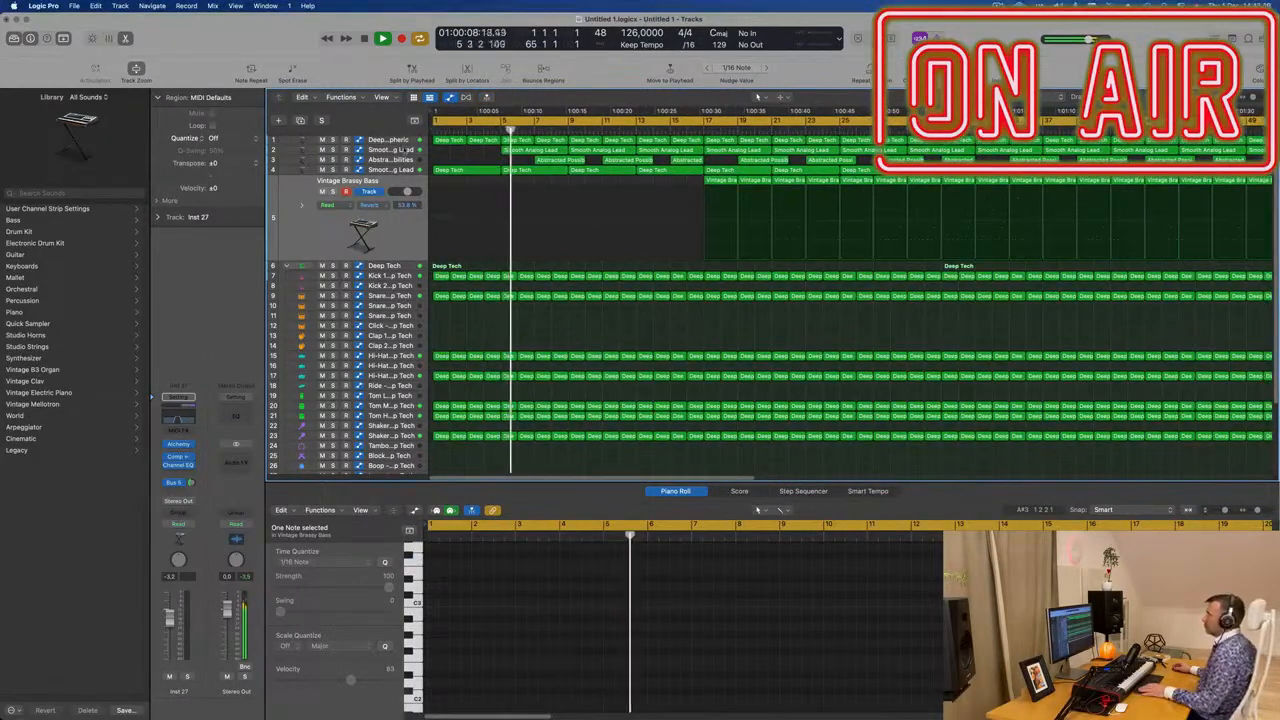
left_click(408, 150)
left_click(528, 150)
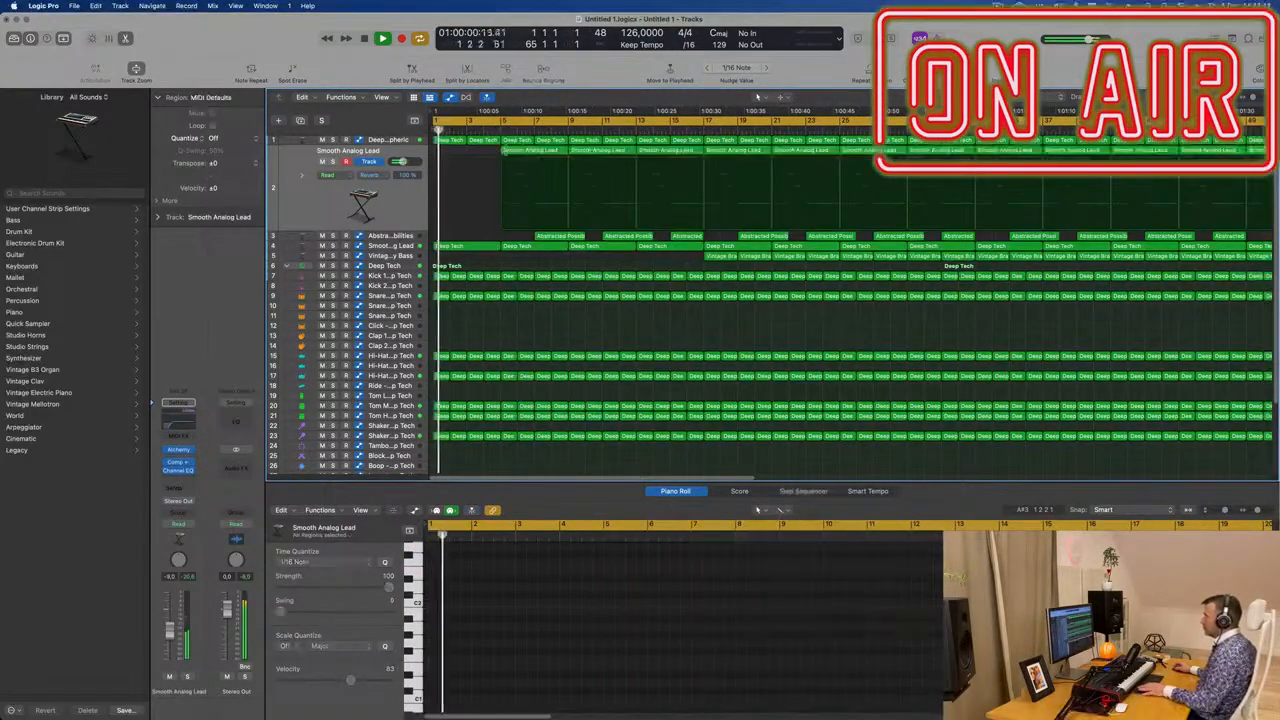
key("Delete")
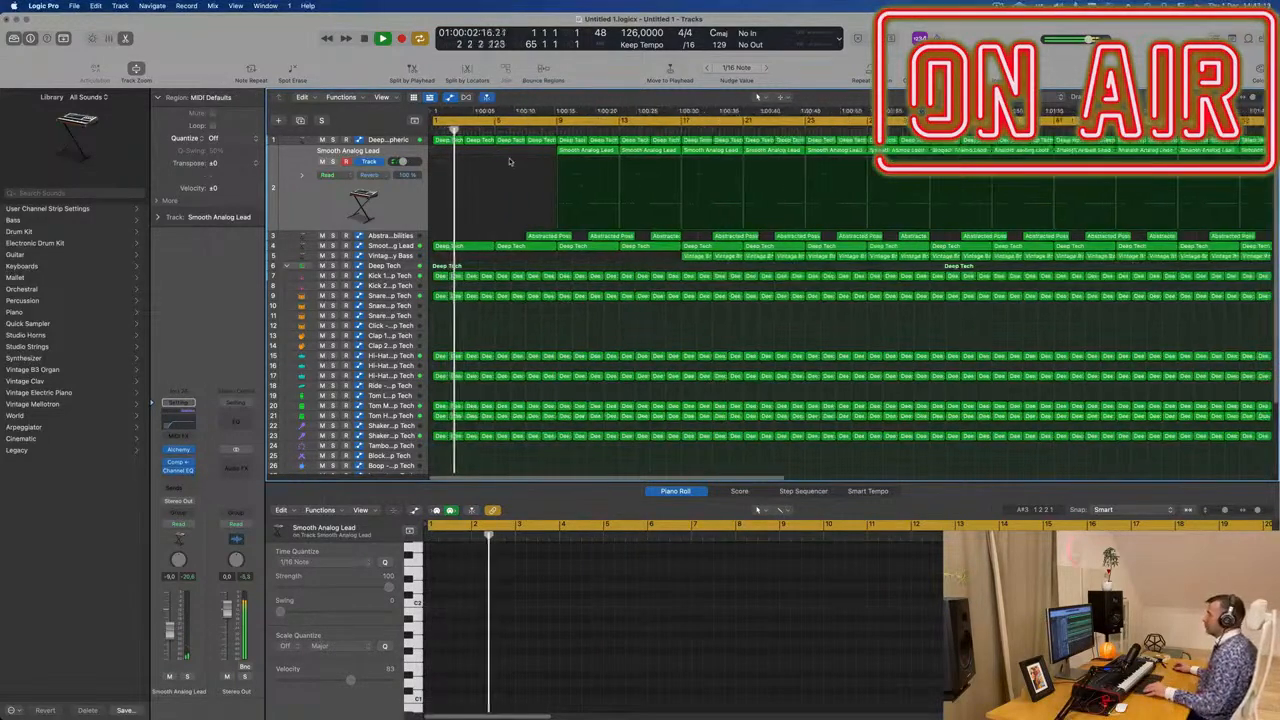
Lower the Tom High - Deep Tech track's volume to -17.2 dB
left_click(411, 233)
scroll(494, 171, "down", 1)
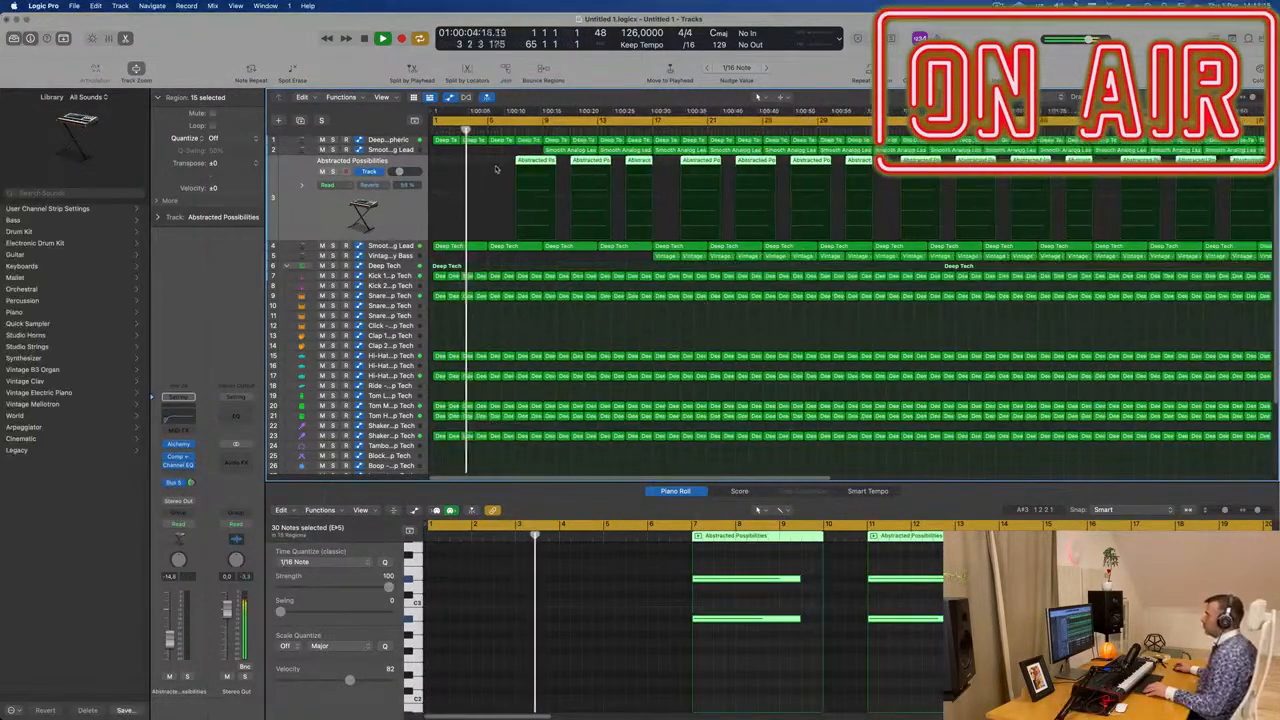
scroll(509, 345, "down", 1)
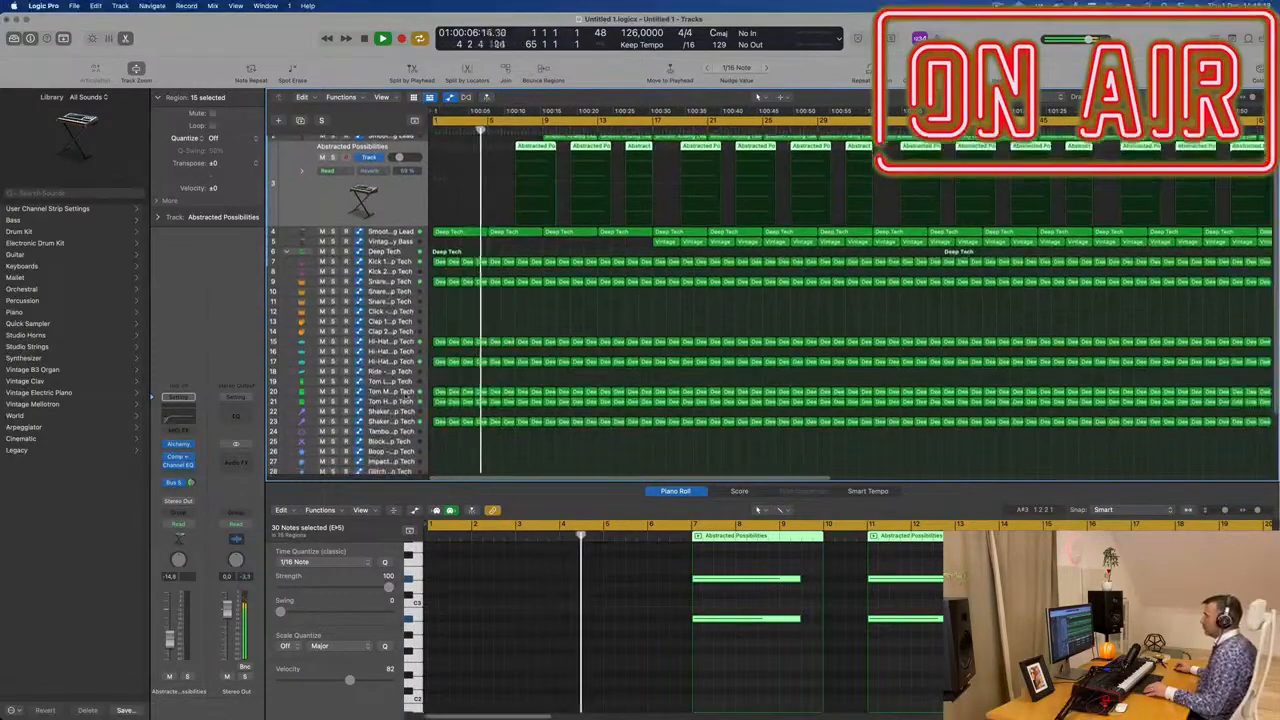
left_click(405, 400)
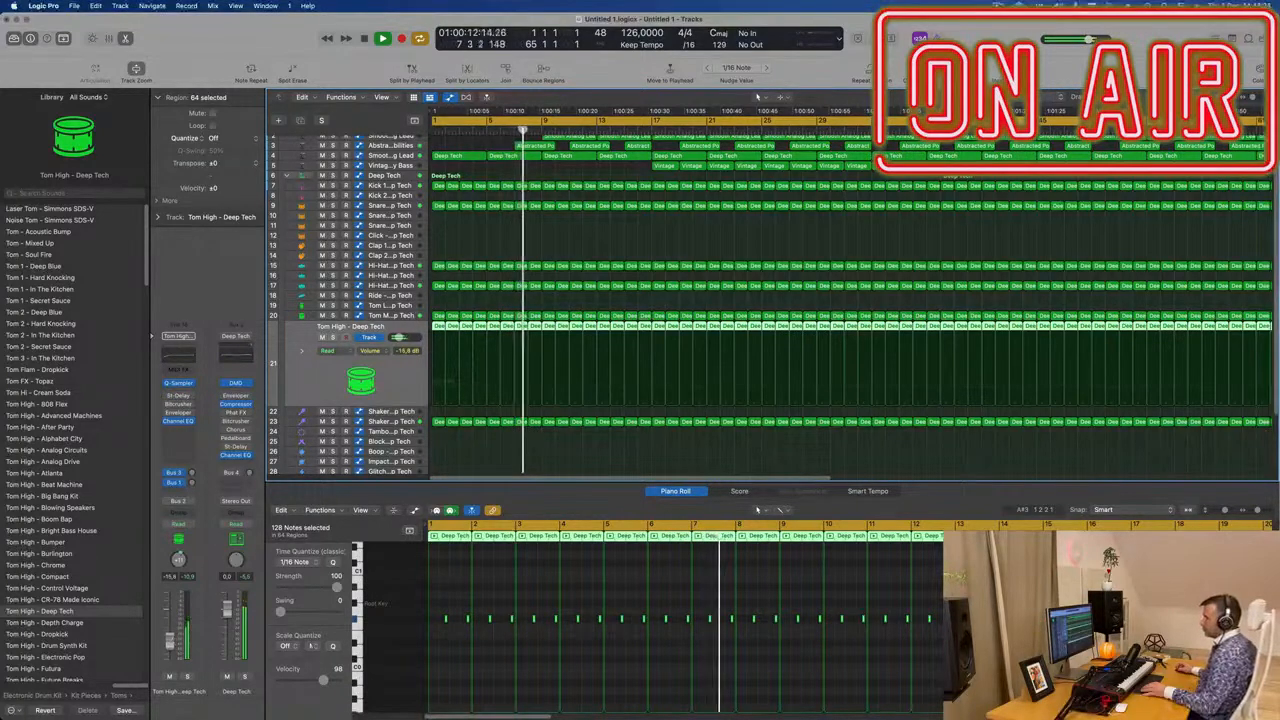
scroll(506, 218, "down", 5)
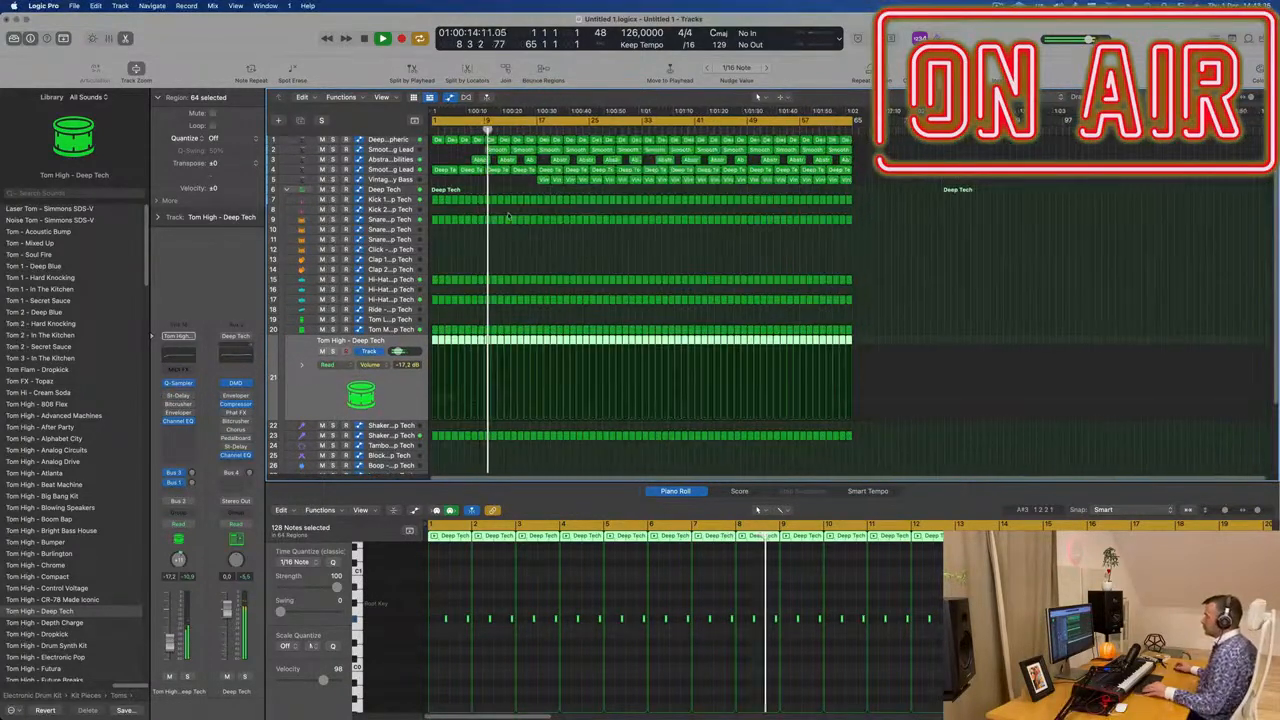
Delete the snare, hi-hat, tom and shaker regions in bars 9–12, leaving only the kick from the drum kit
scroll(507, 217, "up", 1)
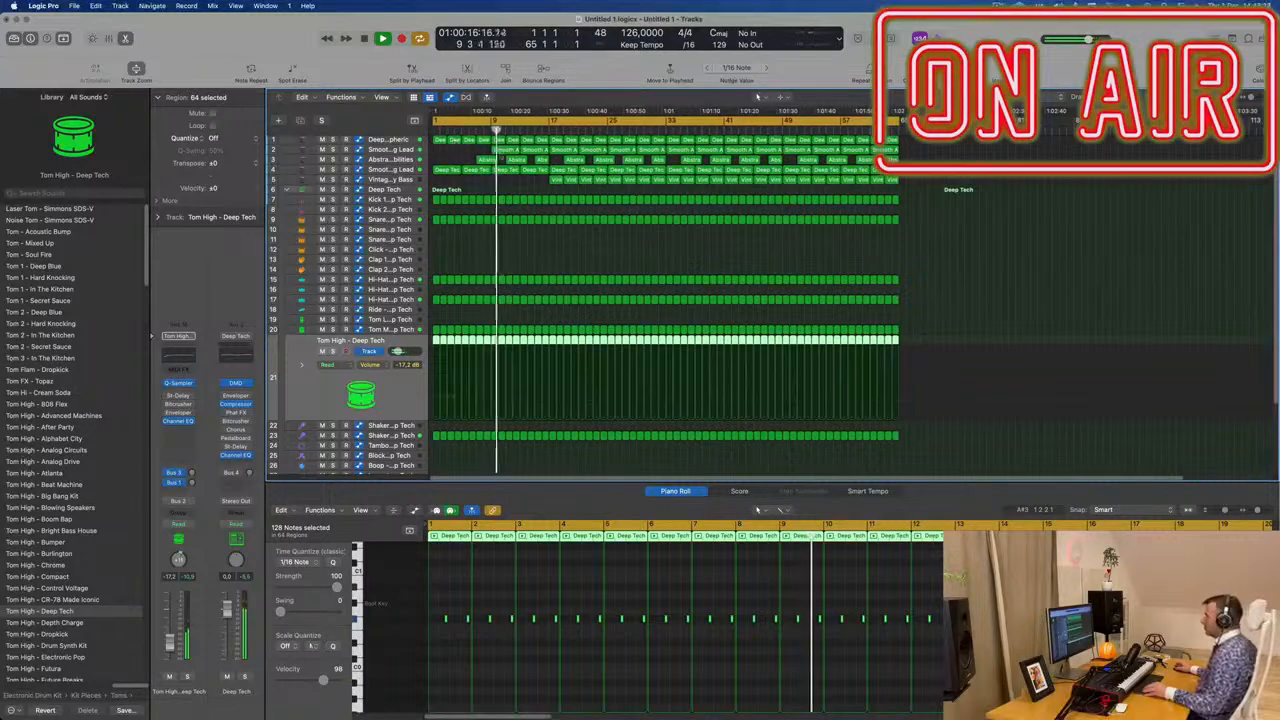
scroll(517, 172, "up", 4)
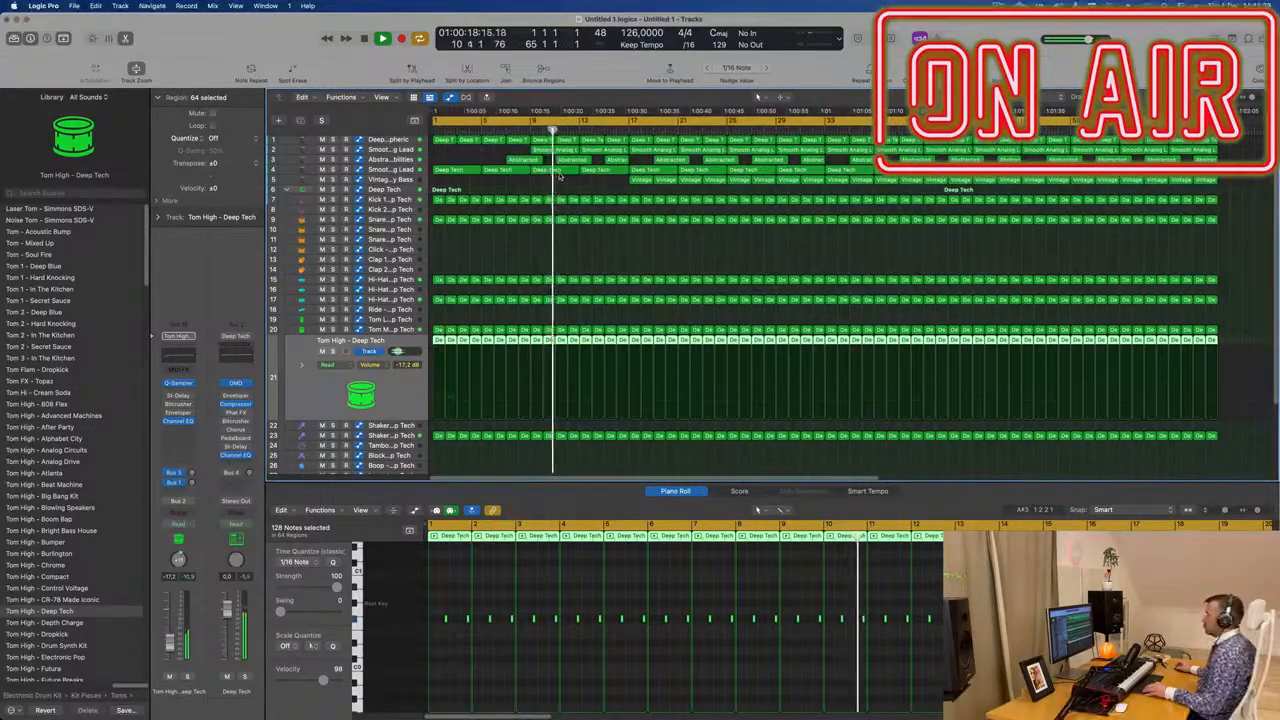
key("Return")
scroll(519, 200, "down", 3)
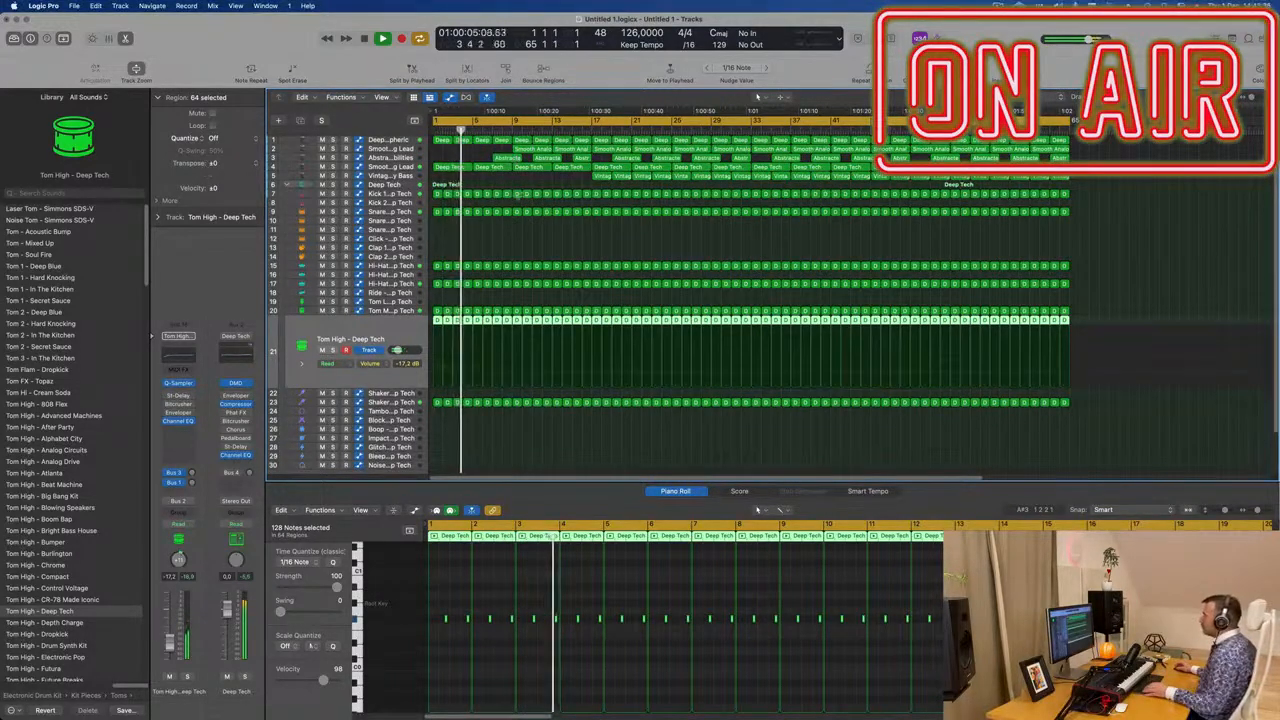
left_click_drag(521, 205, 548, 437)
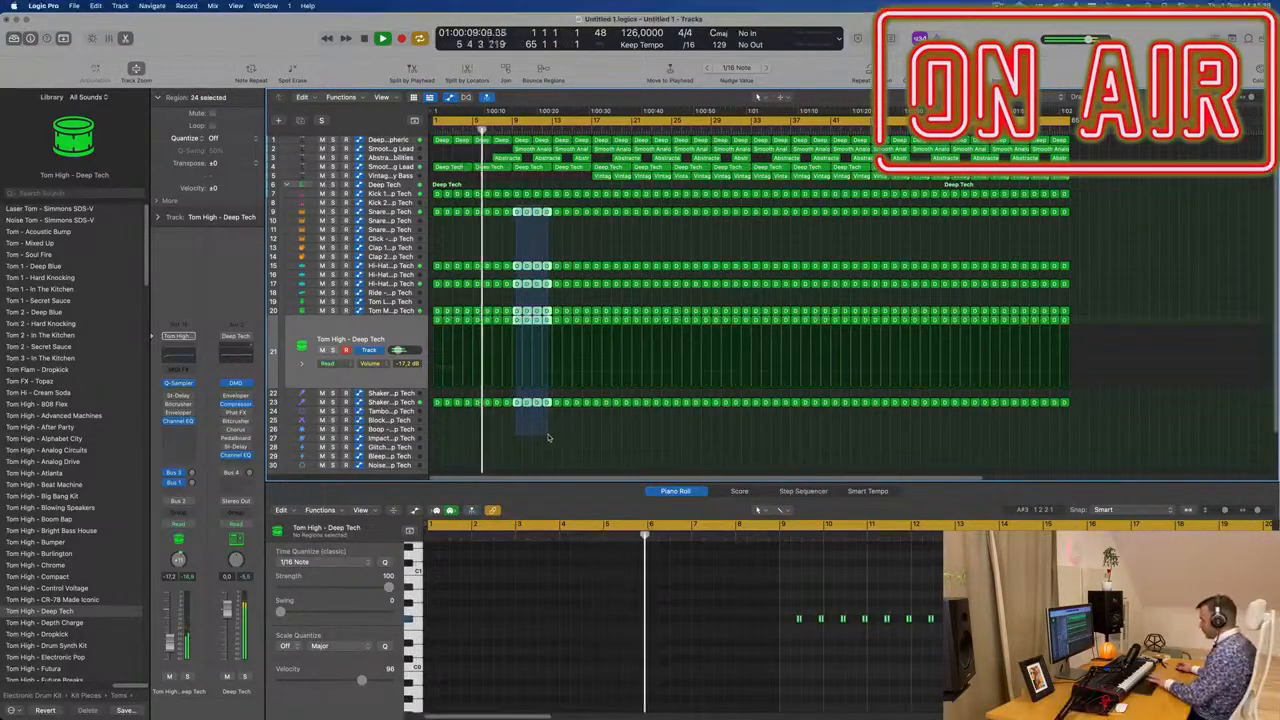
key("Delete")
Delete the upper Smooth Analog Lead track's regions in bars 9–16 so that lead enters at bar 17
scroll(529, 422, "up", 2)
scroll(530, 425, "up", 2)
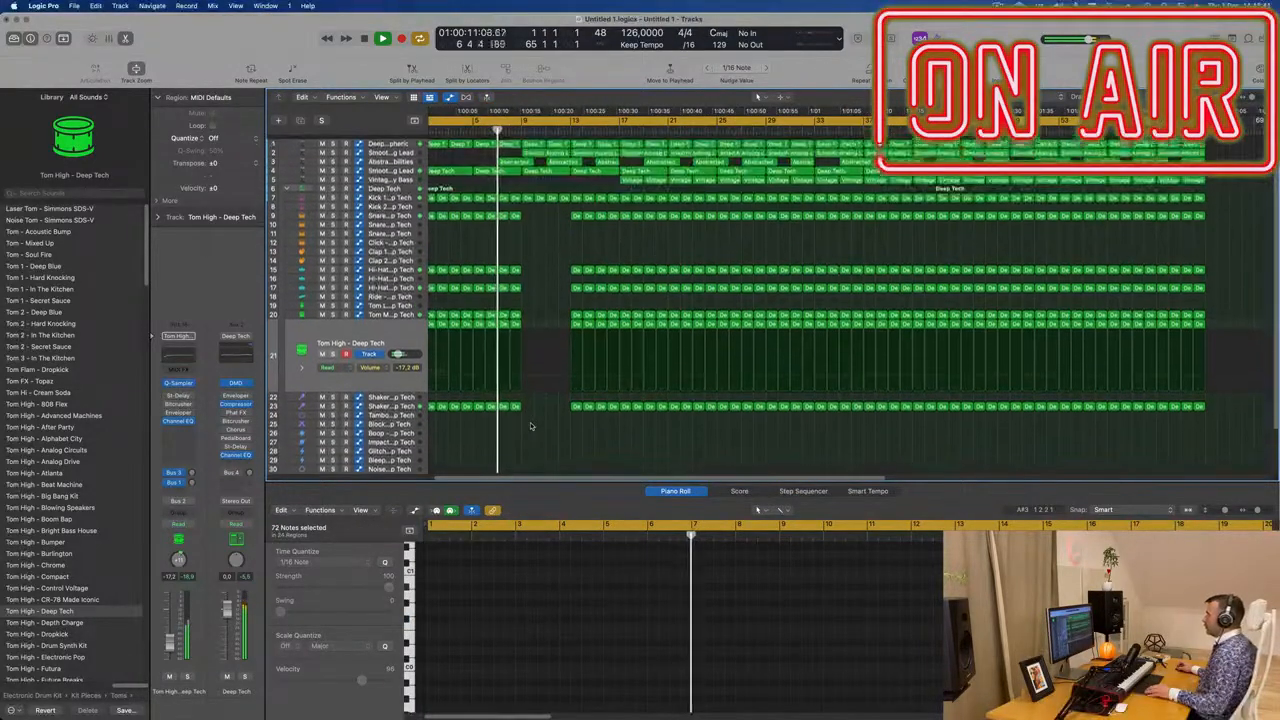
scroll(559, 243, "up", 2)
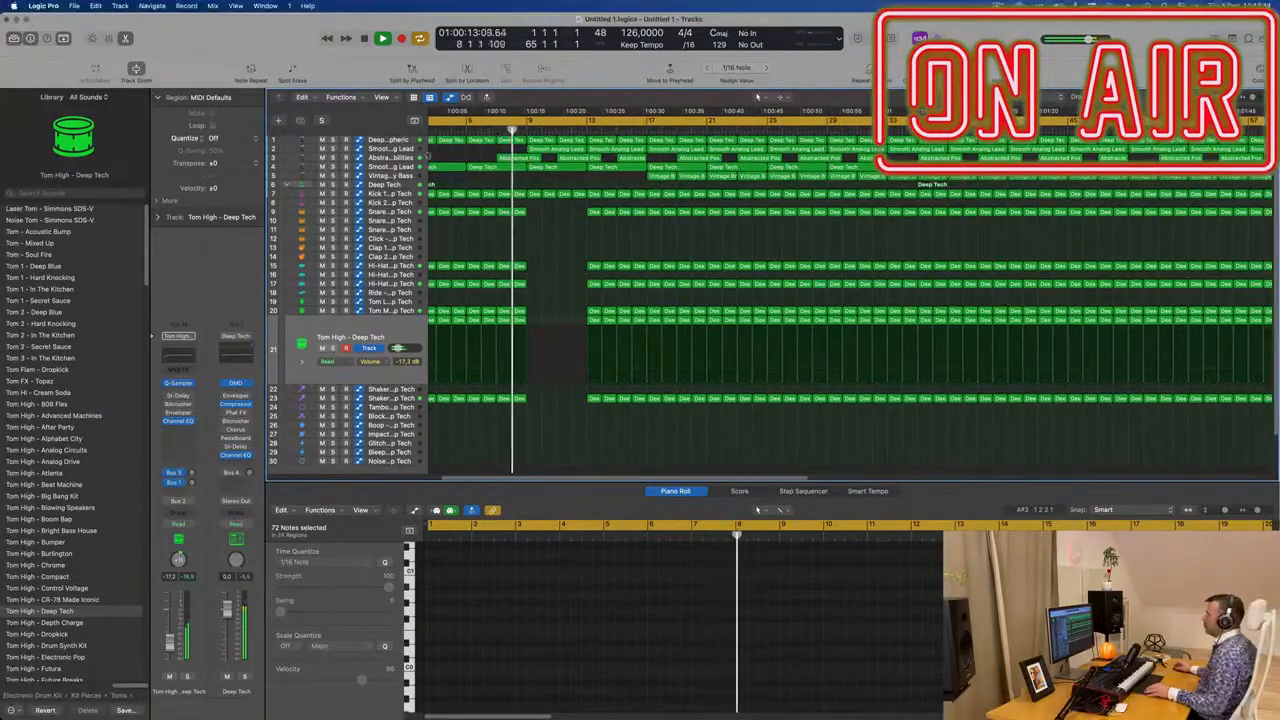
left_click(396, 167)
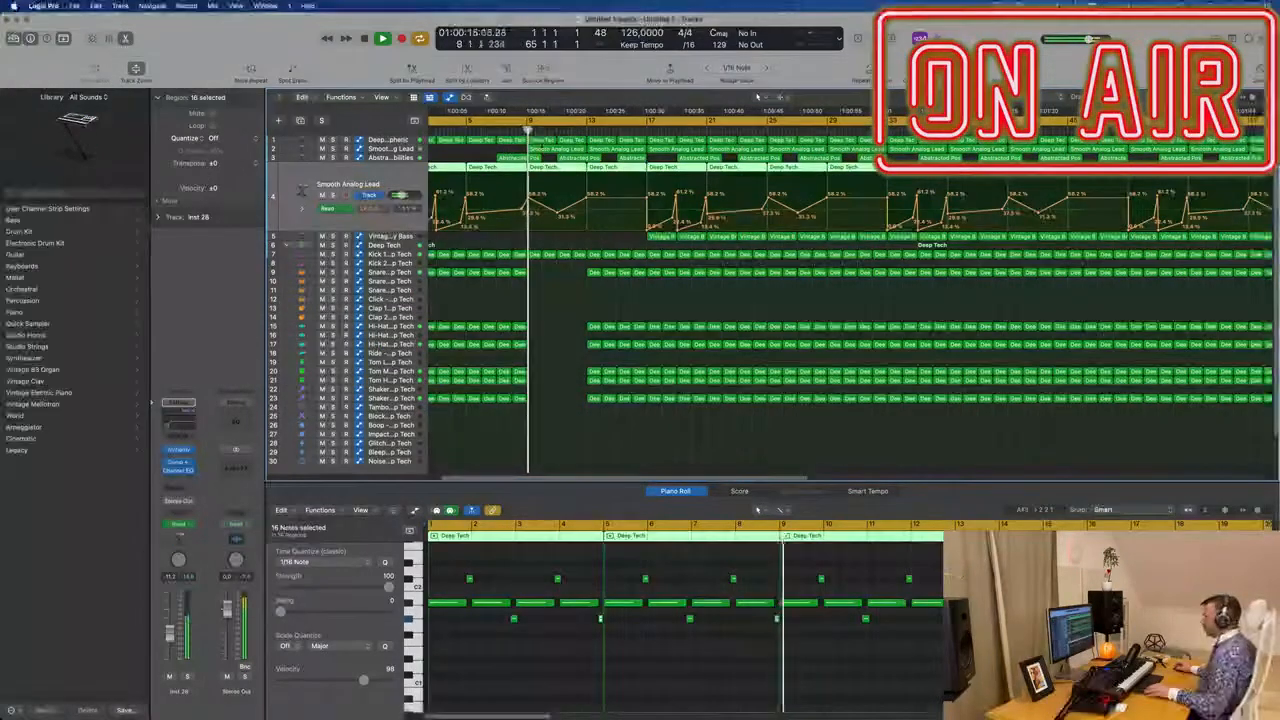
left_click(511, 129)
left_click(557, 150)
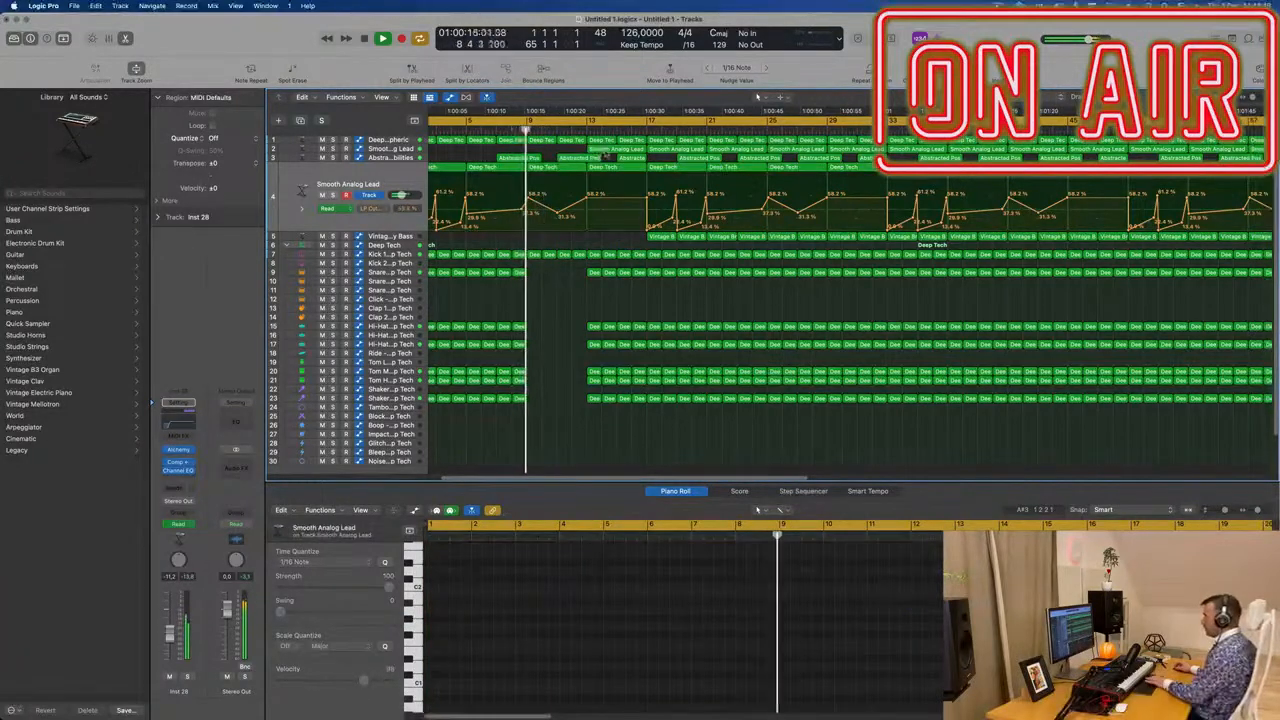
left_click(547, 168)
Delete the Abstracted Possibilities region that starts at bar 11
scroll(547, 168, "down", 5)
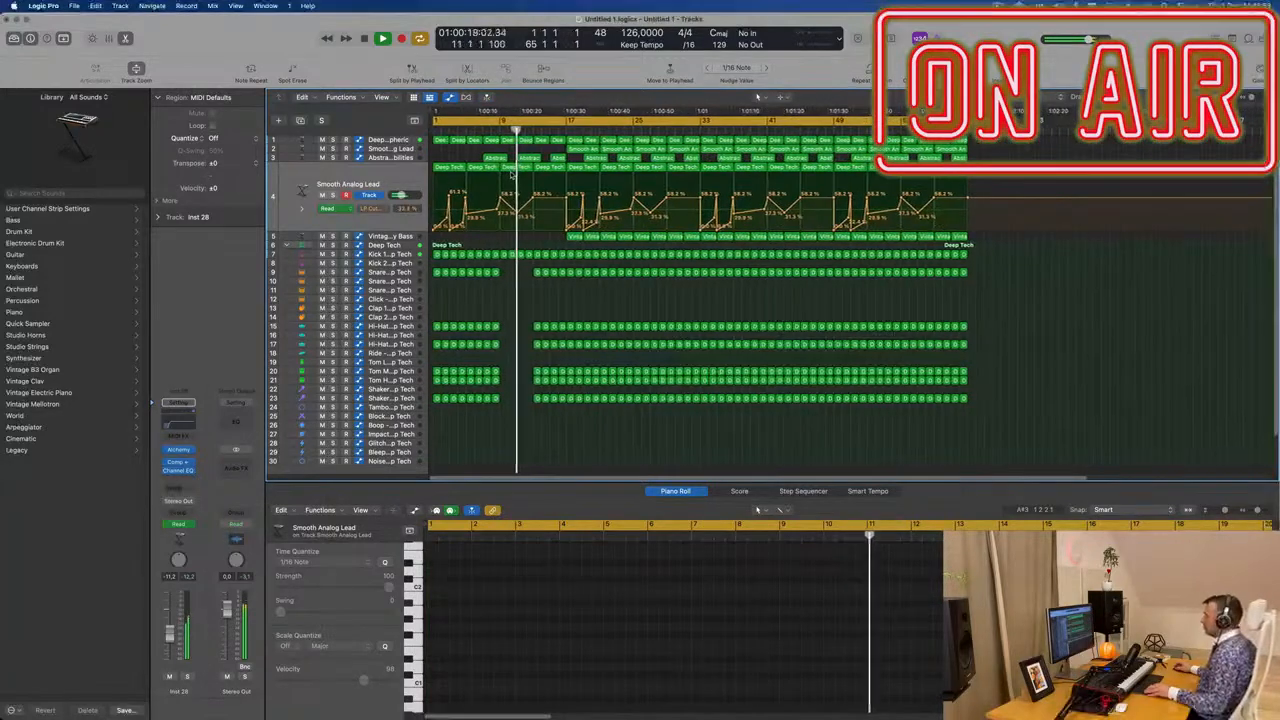
scroll(520, 168, "up", 3)
left_click(528, 158)
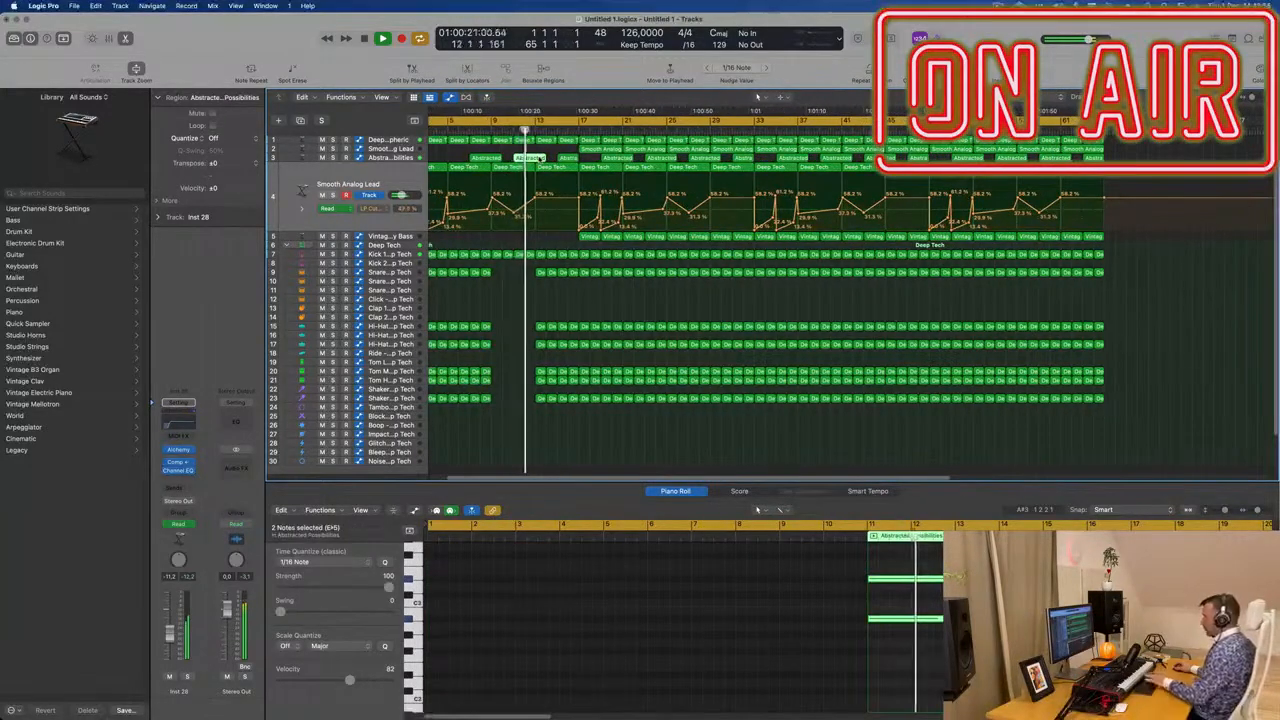
key("Delete")
Play back from about bar 8 to check the transition into the drum break at bar 9
left_click(483, 129)
scroll(500, 220, "left", 1)
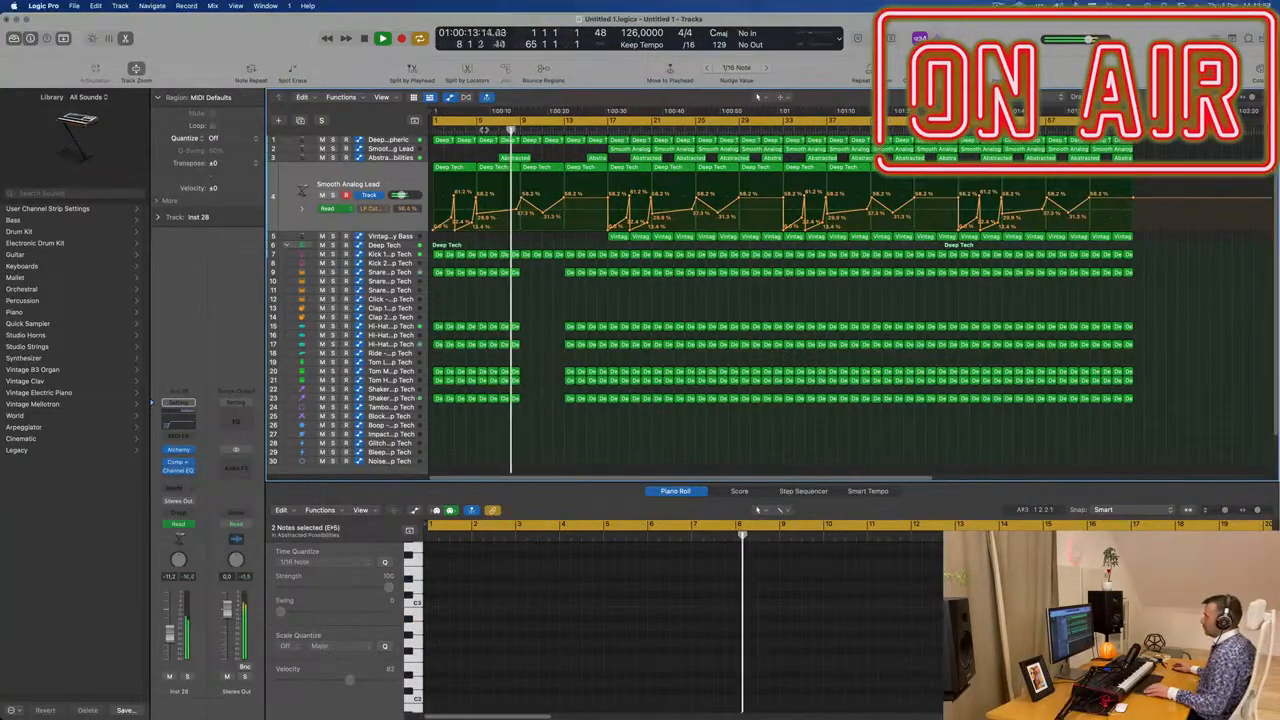
scroll(528, 314, "up", 2)
scroll(495, 345, "up", 1)
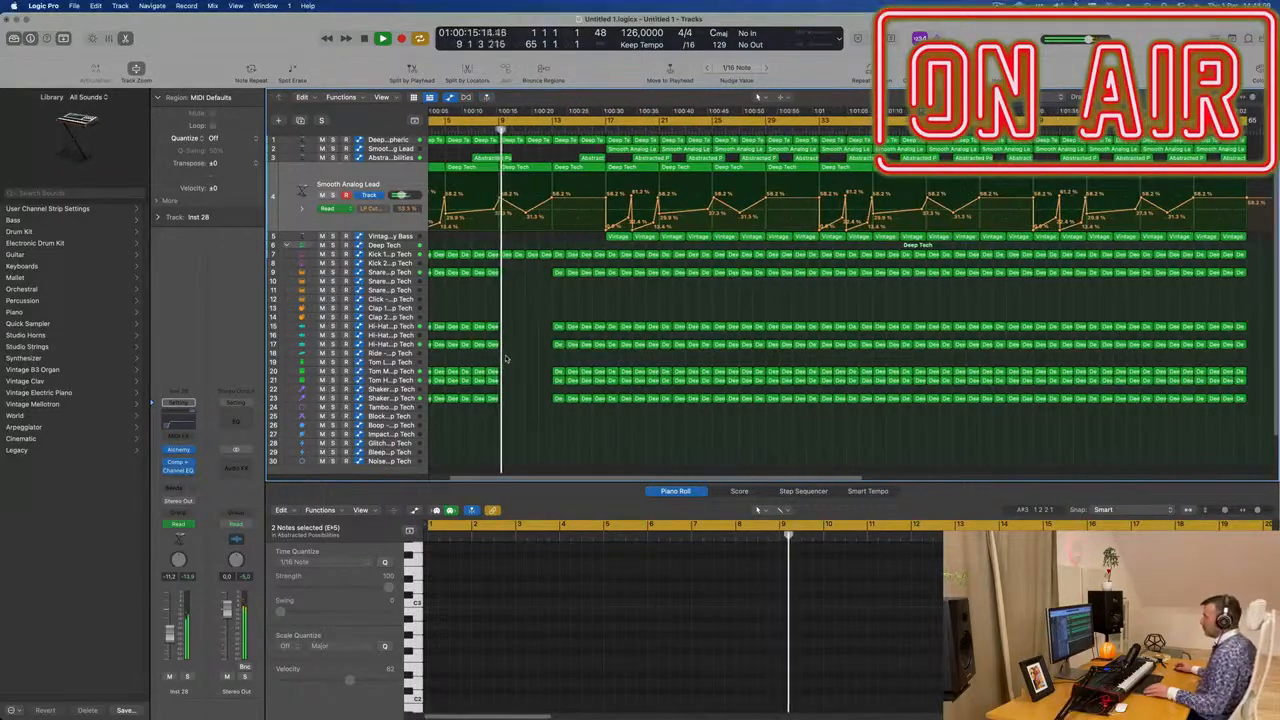
scroll(507, 370, "down", 1)
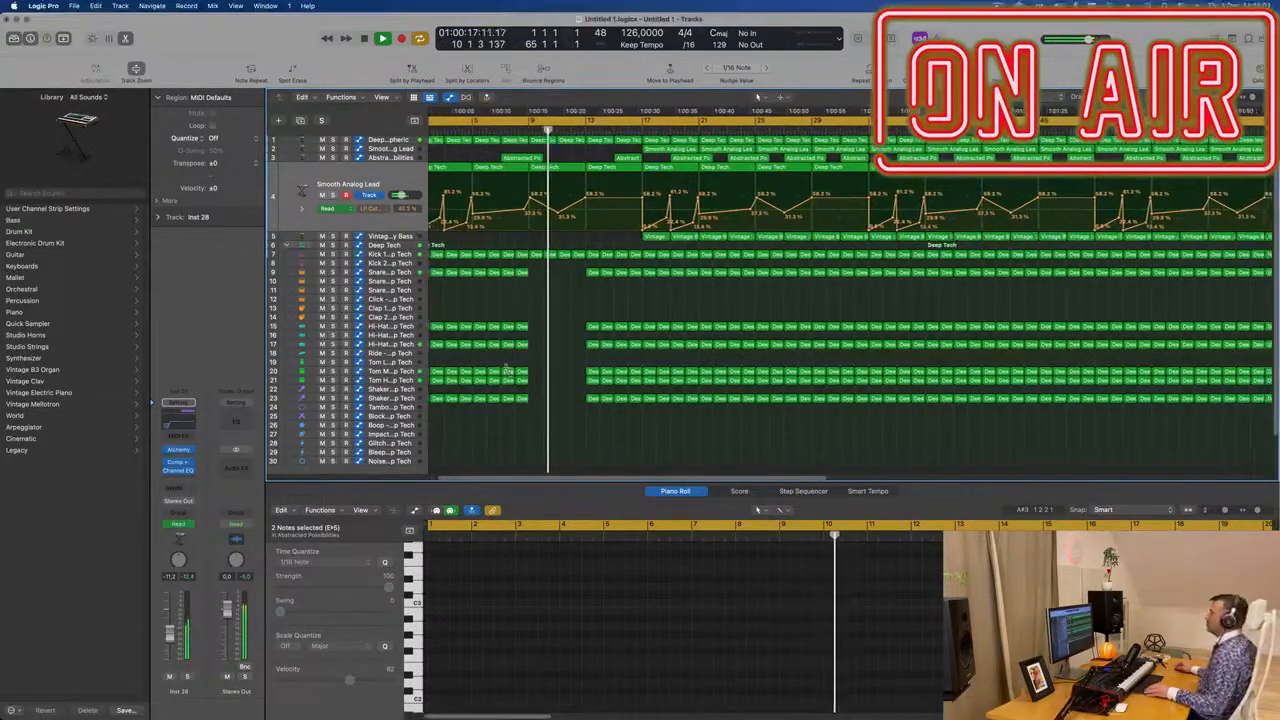
scroll(507, 370, "down", 1)
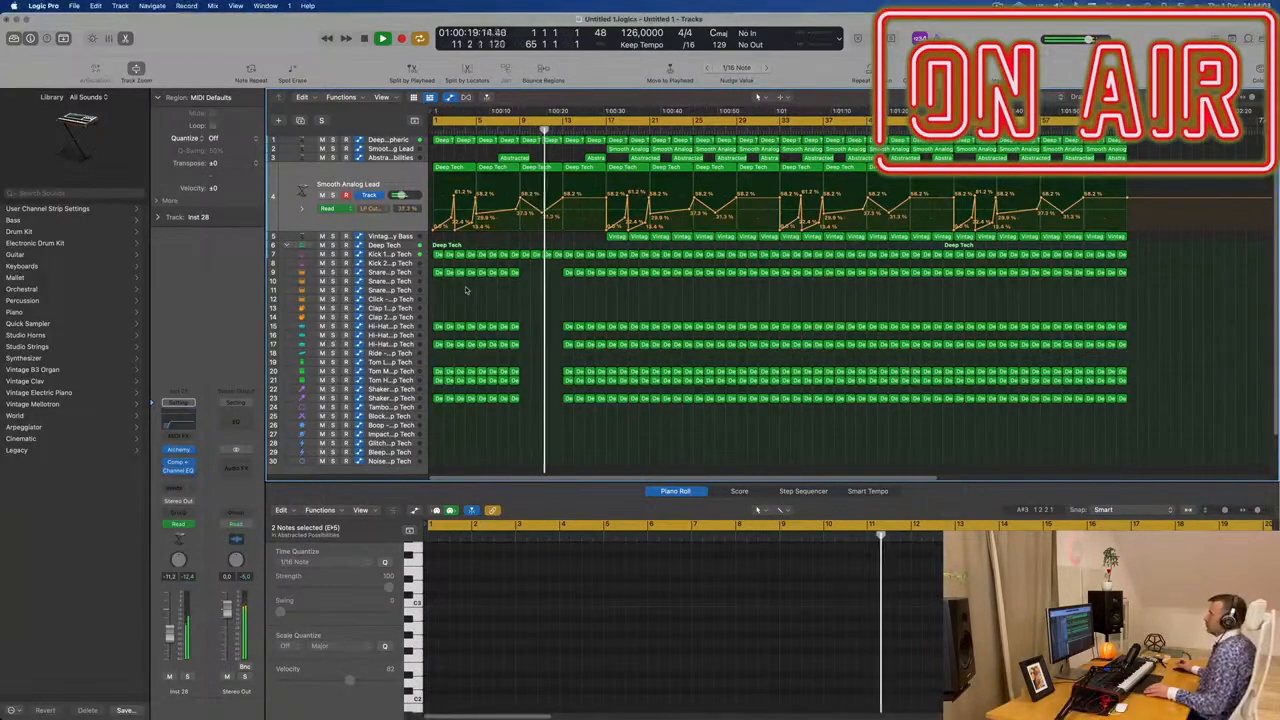
Listen through the drum break and replay from bar 13 to check the transition into bar 17
scroll(497, 290, "down", 1)
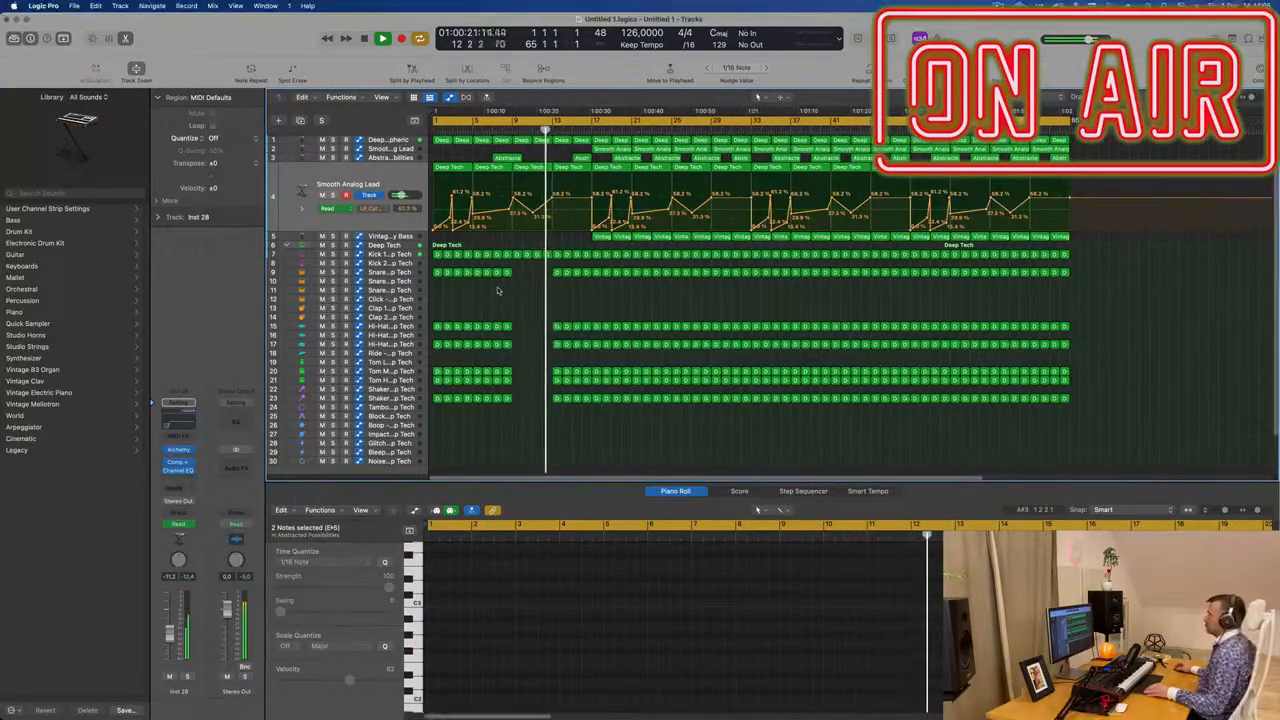
scroll(515, 294, "up", 2)
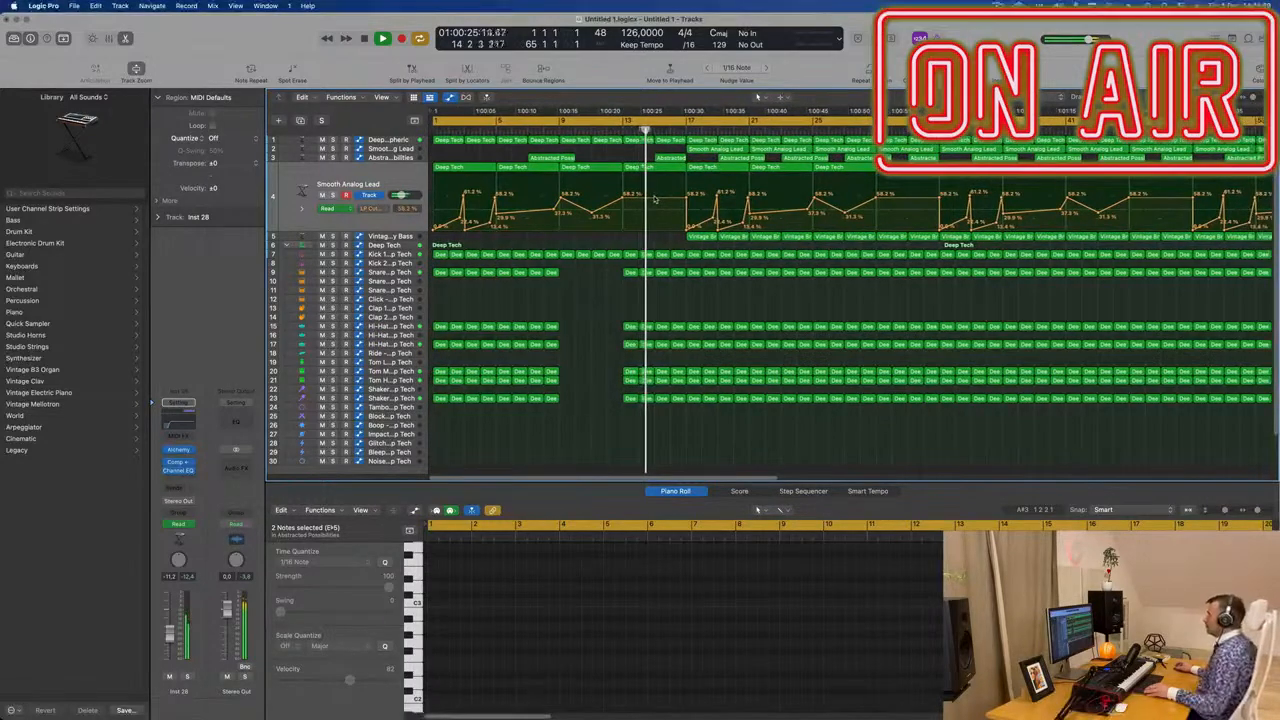
scroll(655, 199, "down", 2)
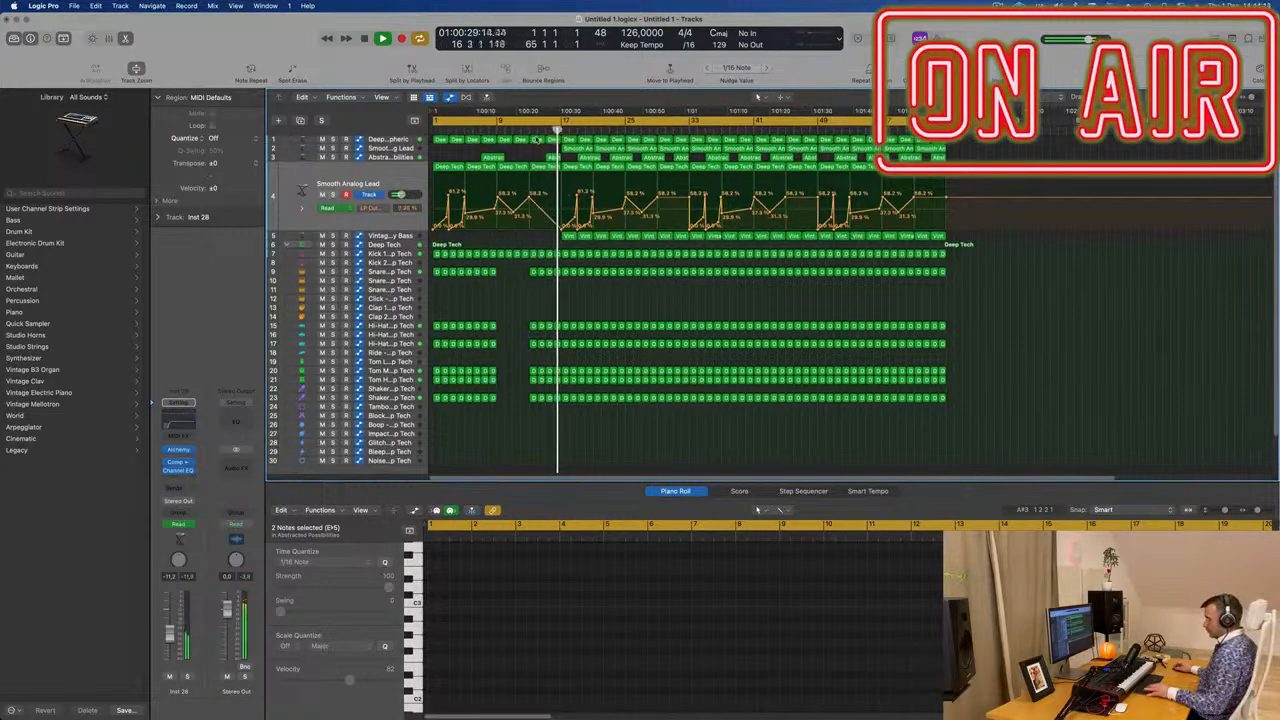
key("space")
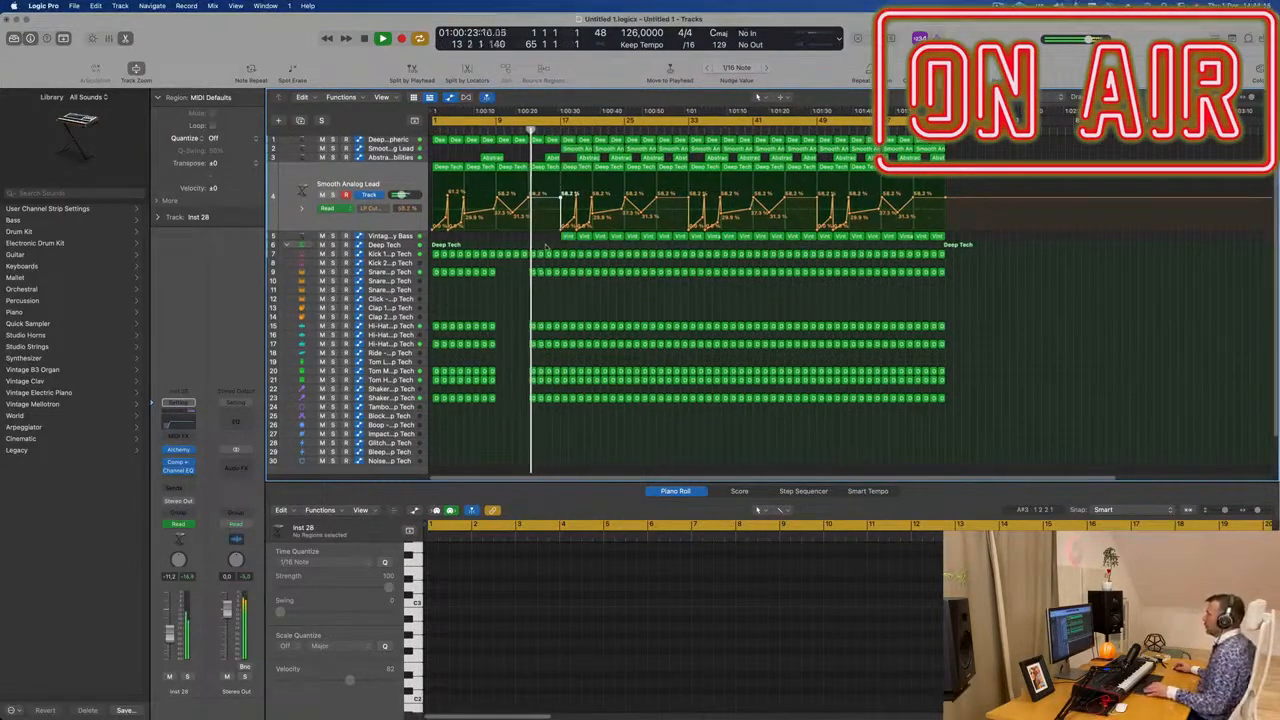
scroll(545, 247, "up", 2)
scroll(531, 240, "up", 2)
Delete the upper Smooth Analog Lead track's regions in bars 17–24 and the Abstracted Possibilities region starting at bar 19
left_click(403, 141)
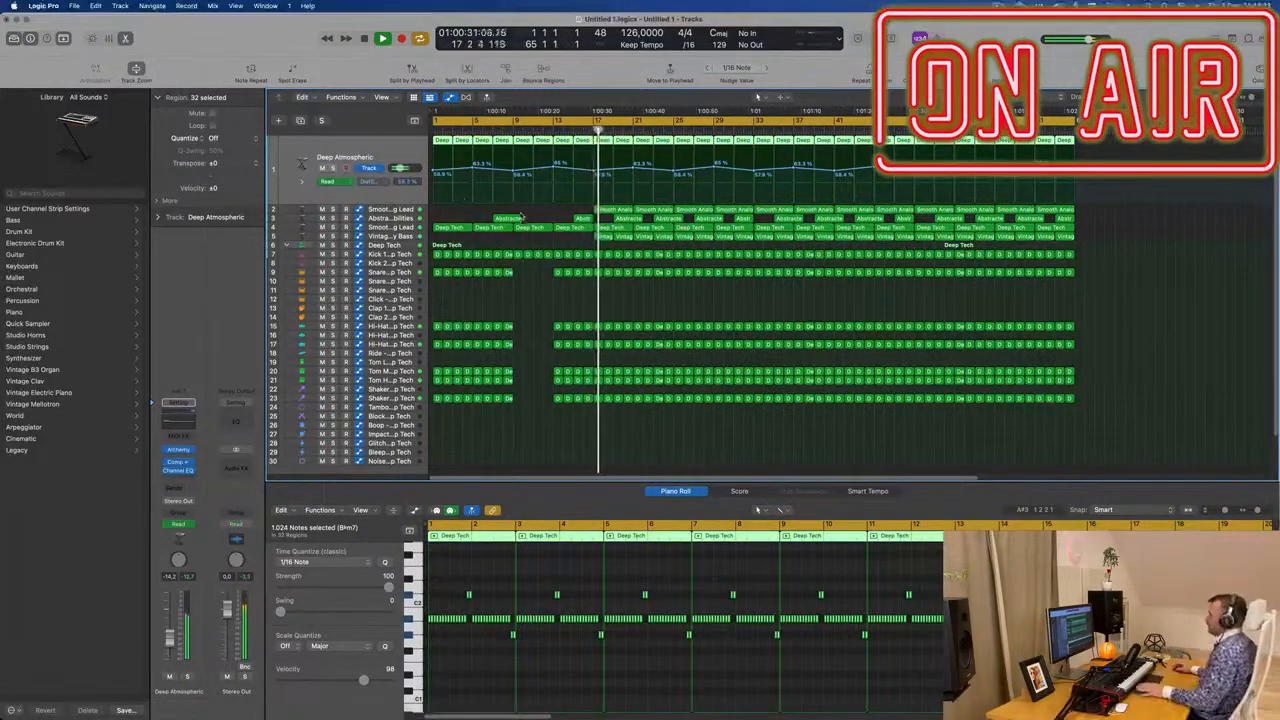
left_click(603, 210)
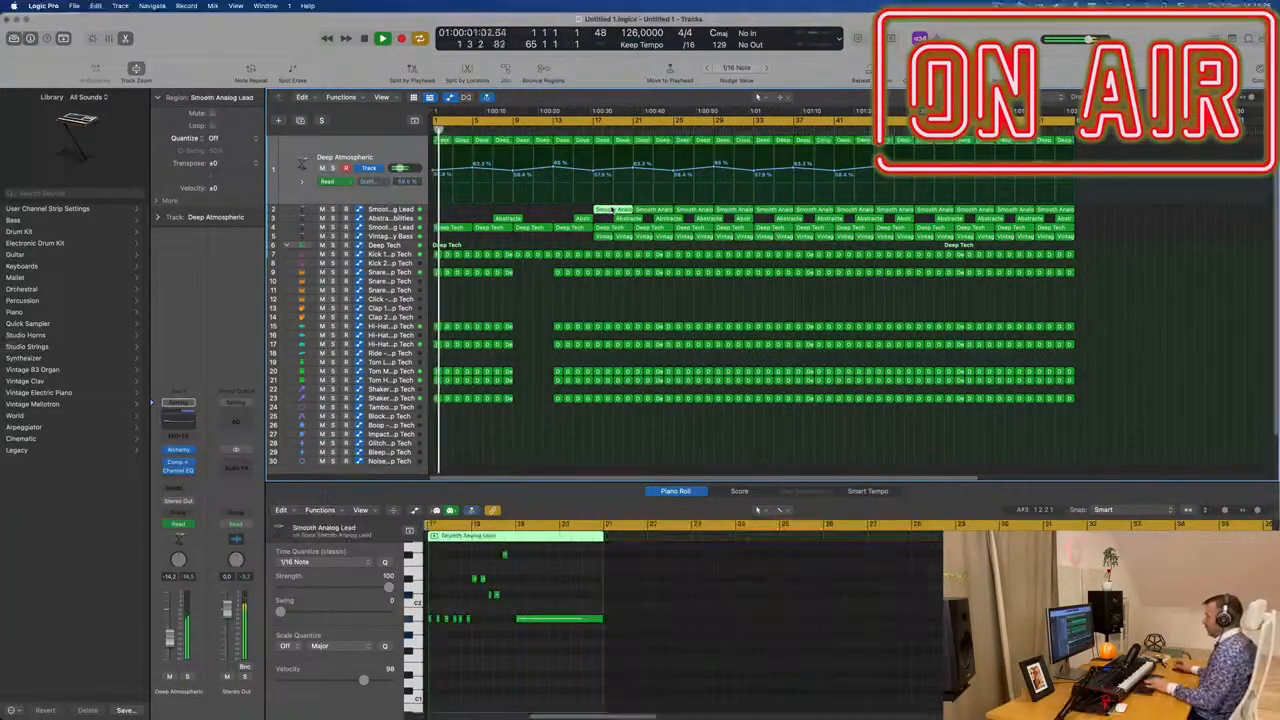
key("Delete")
left_click(643, 211)
key("Delete")
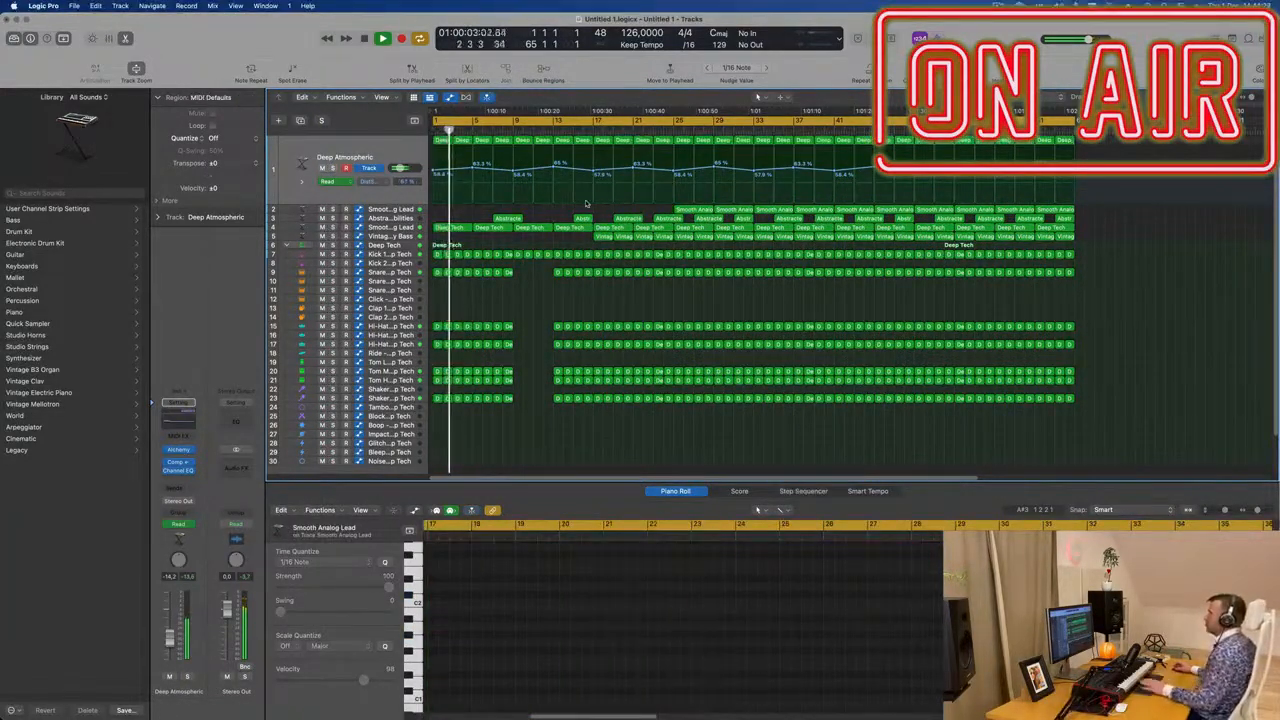
left_click(627, 218)
key("Delete")
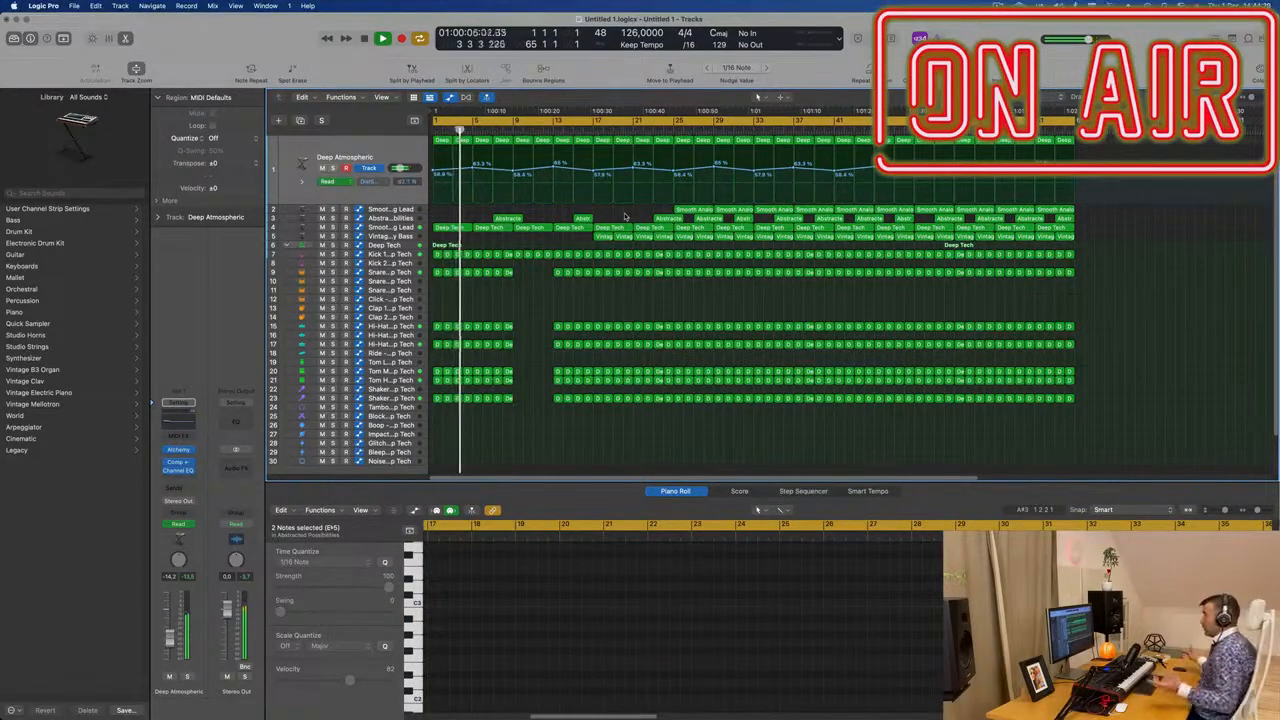